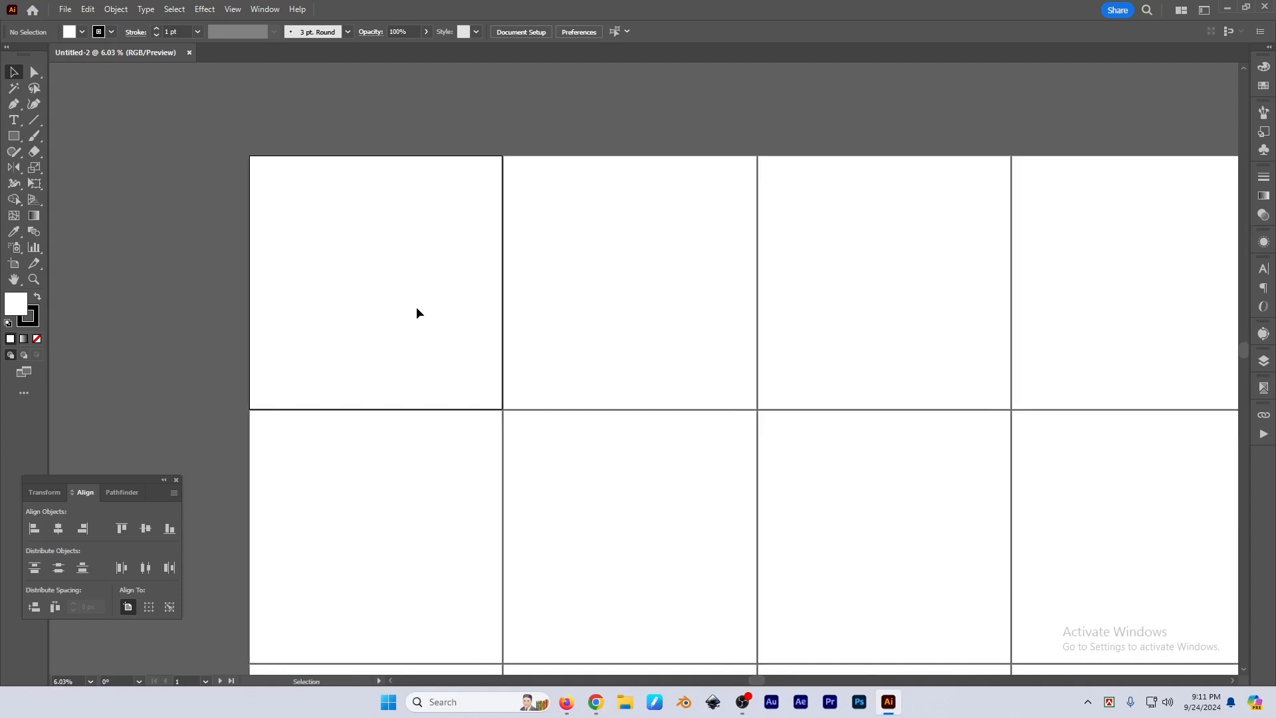
{"action": "left_click", "coordinate": [174, 11]}
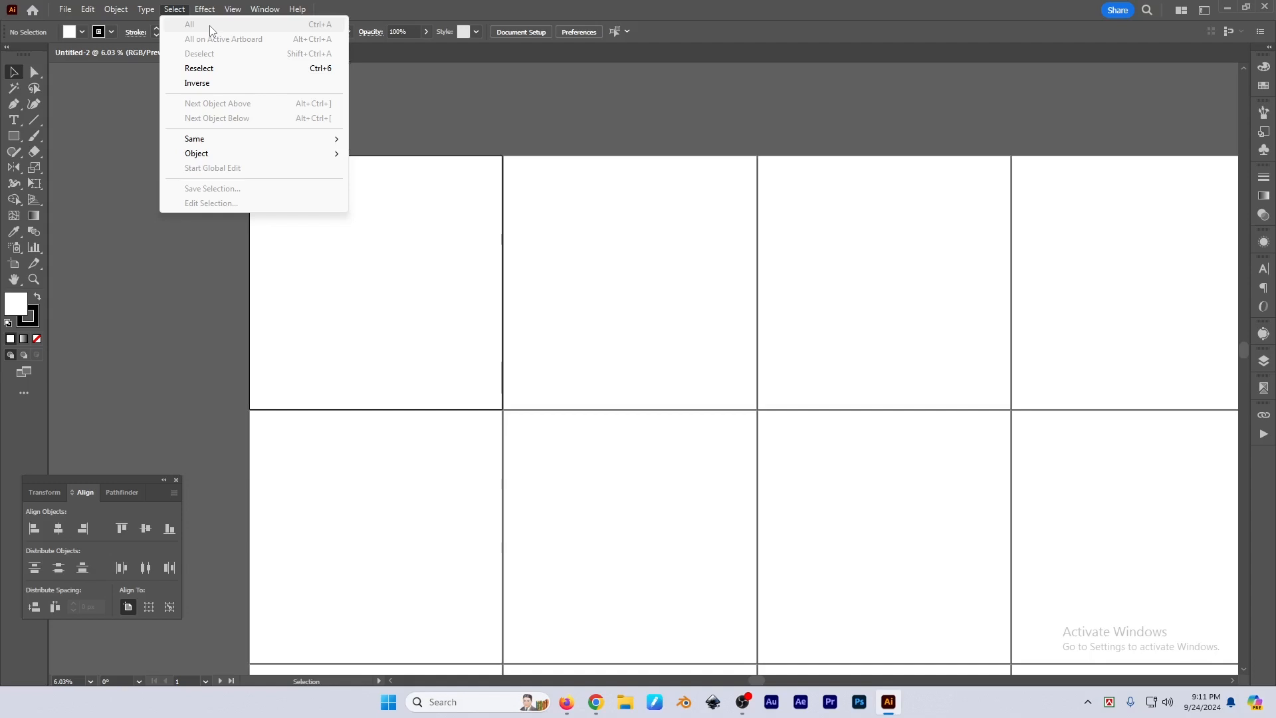
{"action": "left_click", "coordinate": [409, 223]}
Draw a square about 1159 px wide in the first artboard's upper area with black fill and no stroke
{"action": "left_click", "coordinate": [13, 136]}
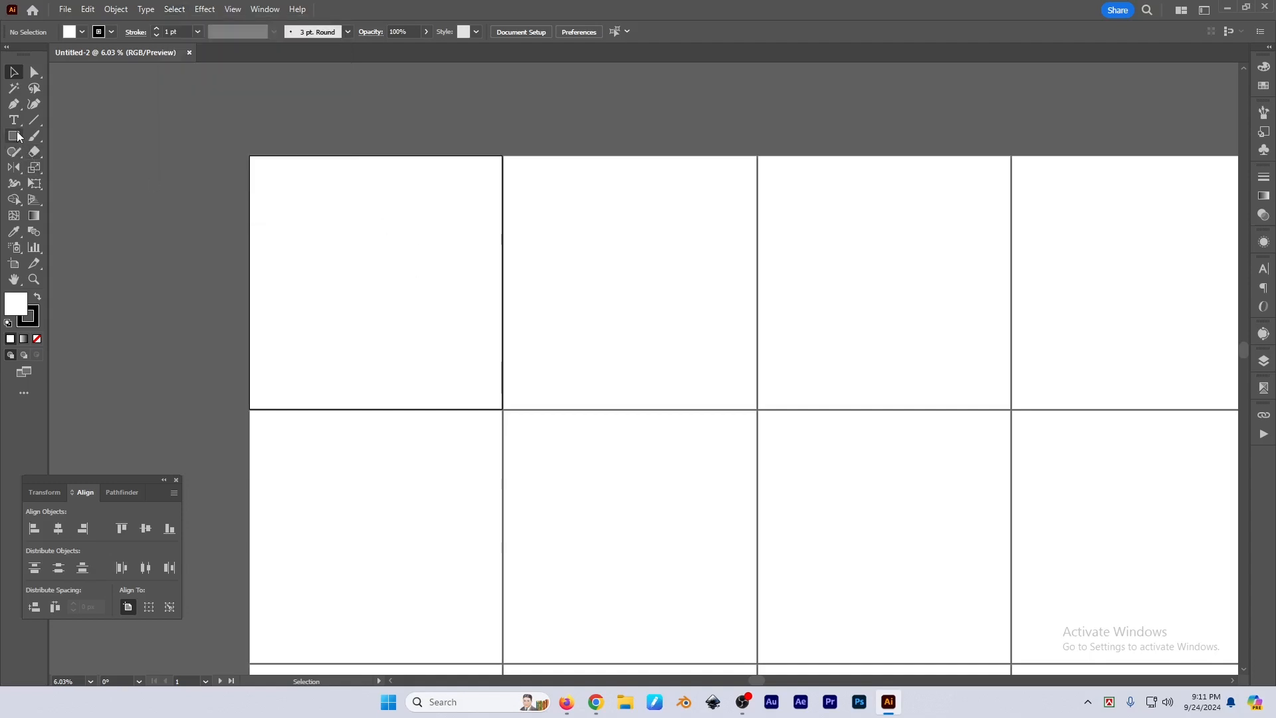
{"action": "left_click_drag", "start_coordinate": [288, 195], "coordinate": [328, 260]}
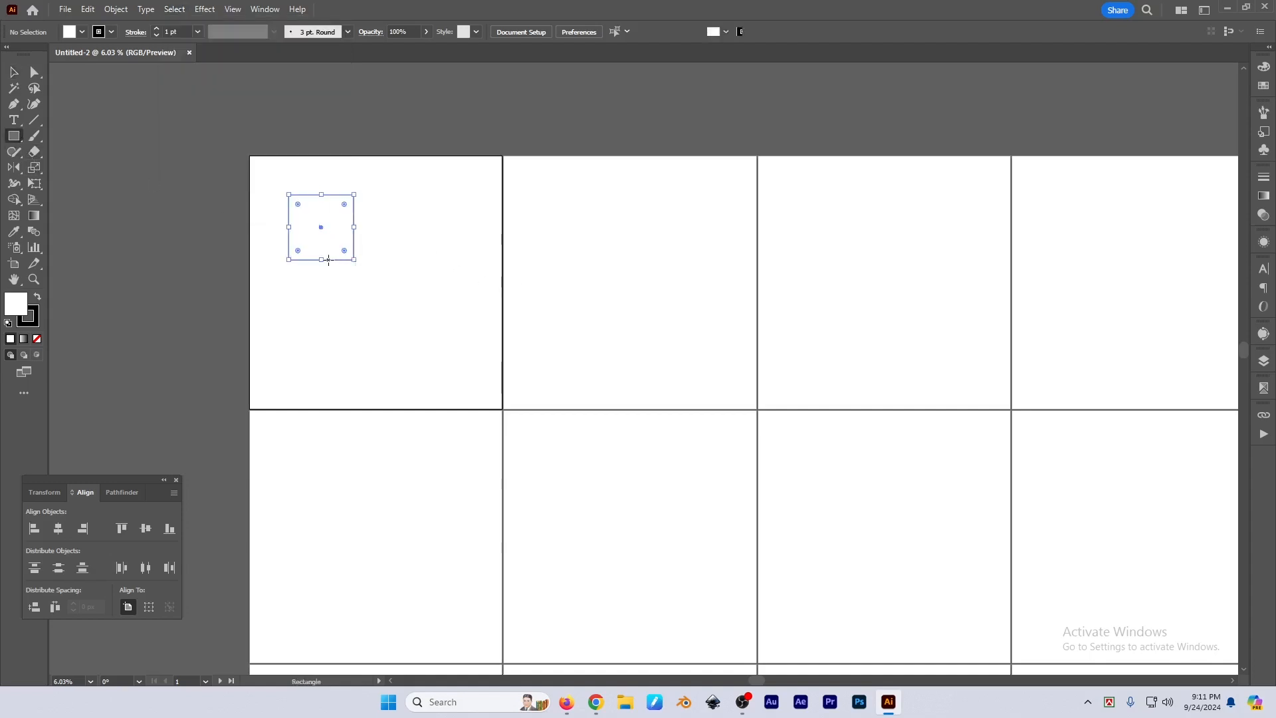
{"action": "key", "text": "shift+x"}
{"action": "key", "text": "x"}
{"action": "key", "text": "slash"}
{"action": "key", "text": "x"}
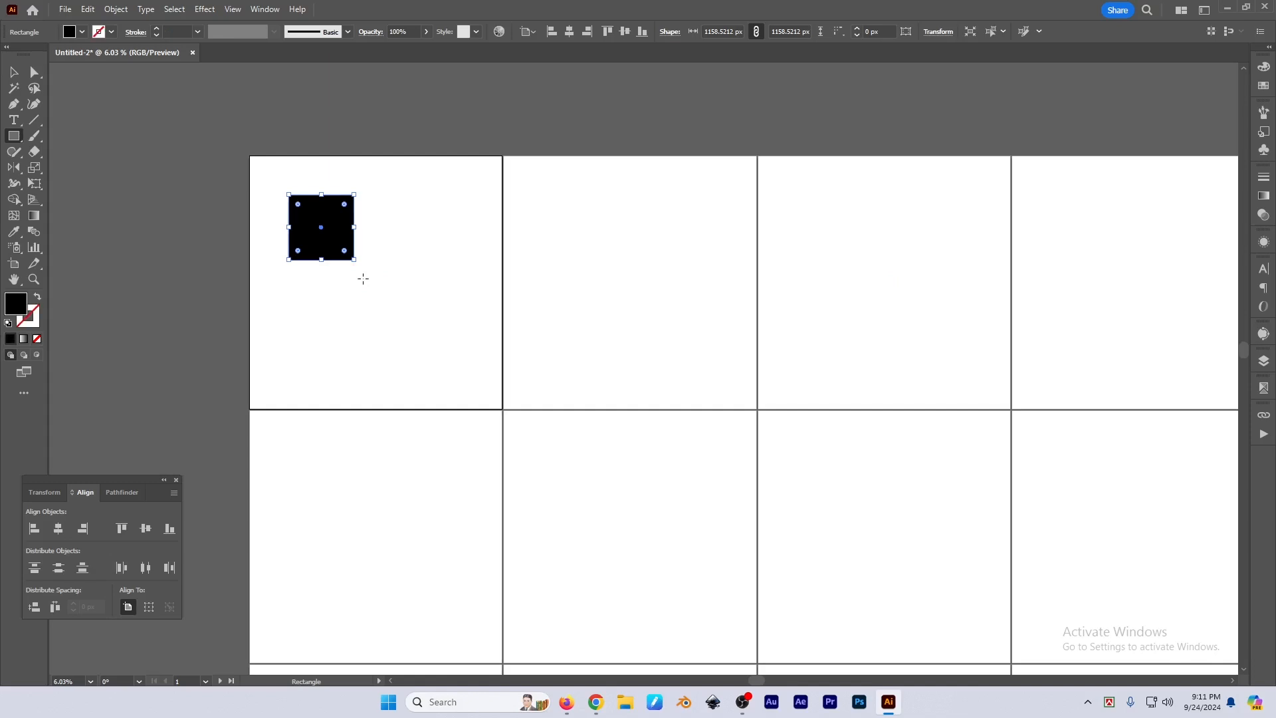
{"action": "key", "text": "v"}
Draw a black circle about 1028 px in diameter beside the square on the first artboard
{"action": "key", "text": "l"}
{"action": "left_click_drag", "start_coordinate": [389, 206], "coordinate": [422, 230]}
{"action": "key", "text": "v"}
{"action": "left_click", "coordinate": [432, 269]}
Create a wide area-type block of placeholder text below the square and circle
{"action": "scroll", "coordinate": [424, 253], "scroll_direction": "up", "scroll_amount": 2}
{"action": "left_click", "coordinate": [391, 351]}
{"action": "key", "text": "t"}
{"action": "left_click_drag", "start_coordinate": [260, 301], "coordinate": [504, 409]}
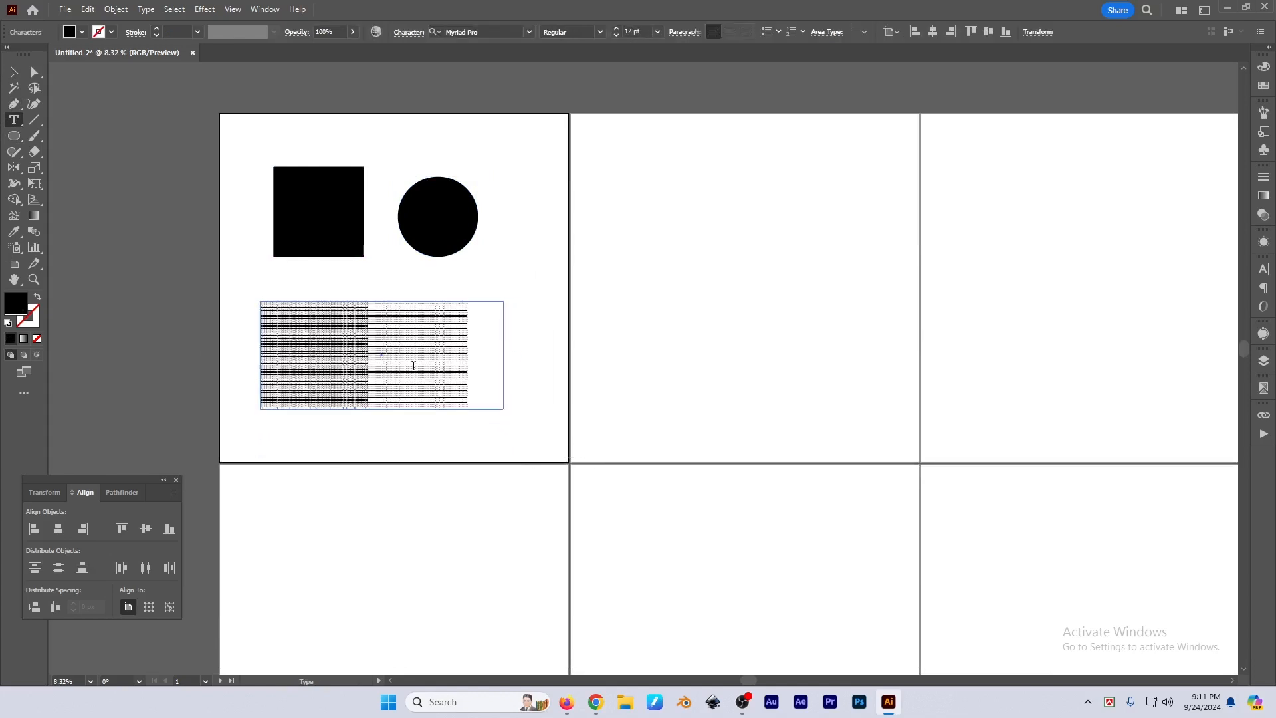
Set the placeholder text's font size to 72 pt
{"action": "key", "text": "ctrl"}
{"action": "key", "text": "ctrl+shift+period"}
{"action": "key", "text": "ctrl+shift+period"}
{"action": "key", "text": "ctrl+shift+period"}
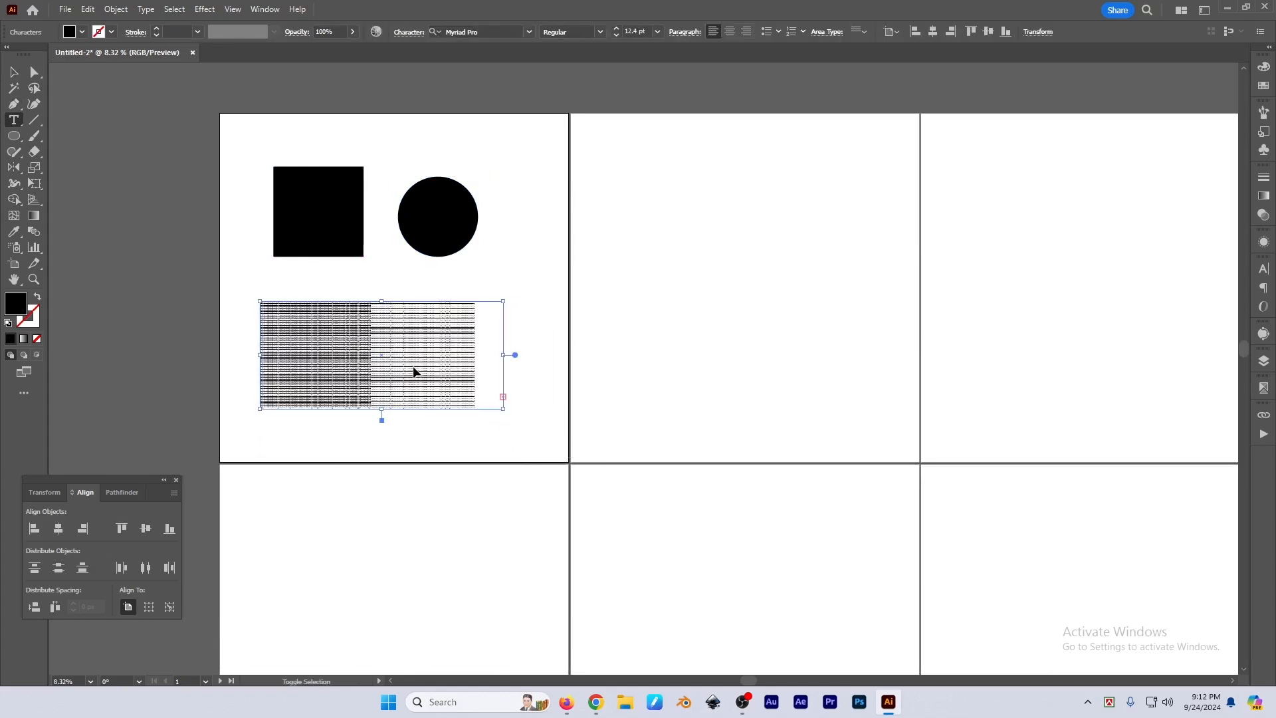
{"action": "left_click", "coordinate": [145, 10]}
{"action": "mouse_move", "coordinate": [178, 69]}
{"action": "left_click", "coordinate": [376, 297]}
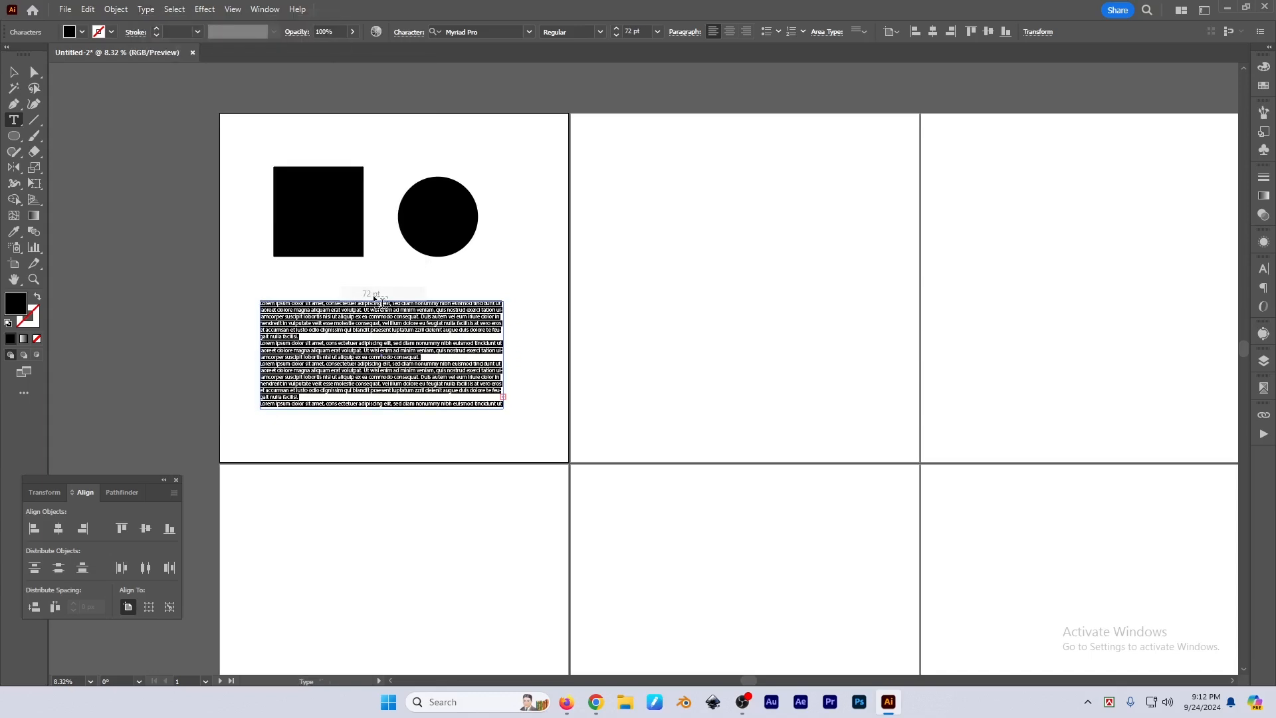
{"action": "key", "text": "Escape"}
Enlarge the placeholder text in small increments to about 75 pt and justify its paragraphs with the last lines aligned left
{"action": "scroll", "coordinate": [613, 338], "scroll_direction": "up", "scroll_amount": 1}
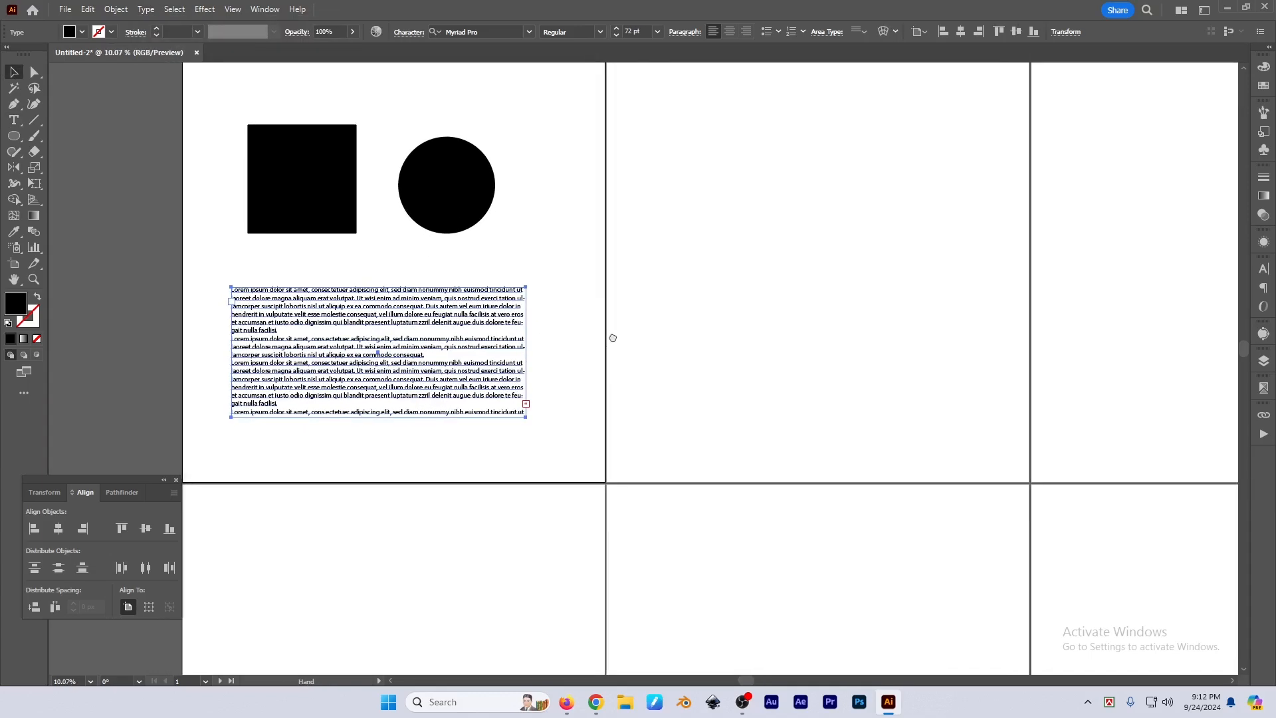
{"action": "left_click_drag", "start_coordinate": [613, 338], "coordinate": [616, 338]}
{"action": "key", "text": "ctrl+shift+period"}
{"action": "key", "text": "ctrl+shift+period"}
{"action": "key", "text": "ctrl+shift+period"}
{"action": "key", "text": "ctrl+shift+period"}
{"action": "key", "text": "ctrl+shift+period"}
{"action": "key", "text": "ctrl+shift+period"}
{"action": "key", "text": "ctrl+shift+period"}
{"action": "key", "text": "ctrl+shift+period"}
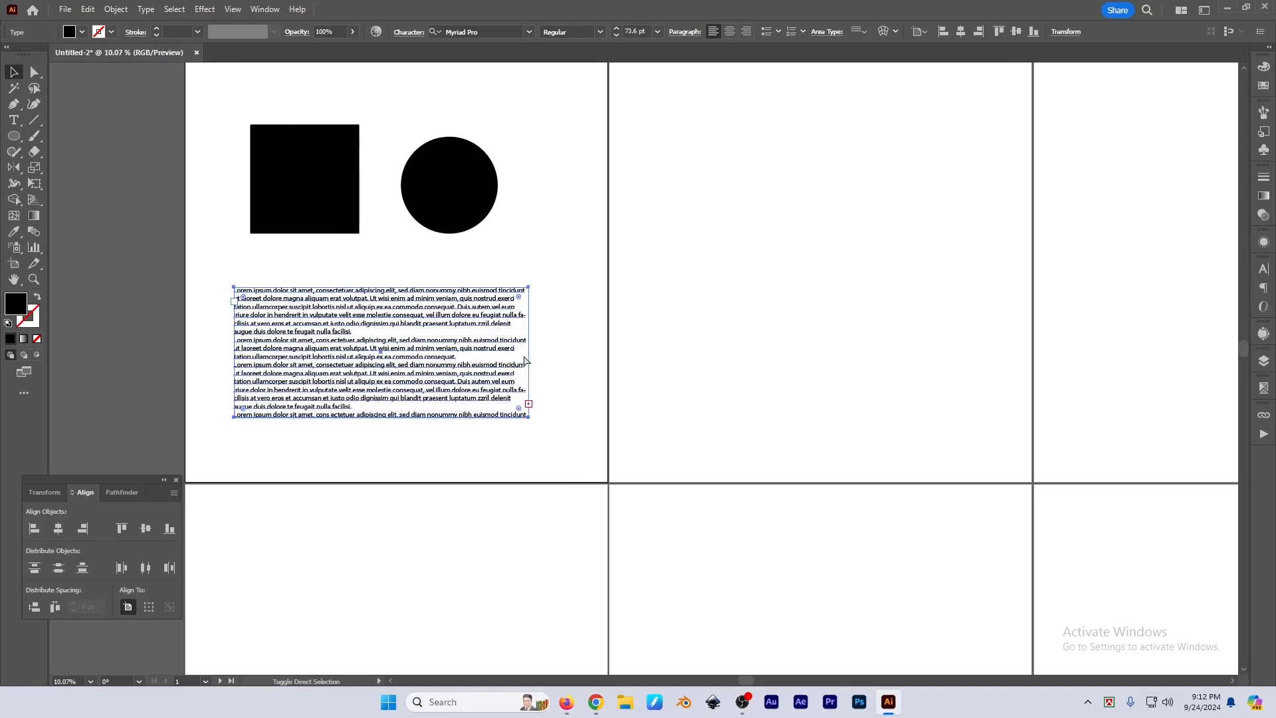
{"action": "key", "text": "ctrl+shift+period"}
{"action": "key", "text": "ctrl+shift+period"}
{"action": "key", "text": "ctrl+shift+period"}
{"action": "key", "text": "ctrl+shift+period"}
{"action": "key", "text": "ctrl+shift+period"}
{"action": "key", "text": "ctrl+shift+period"}
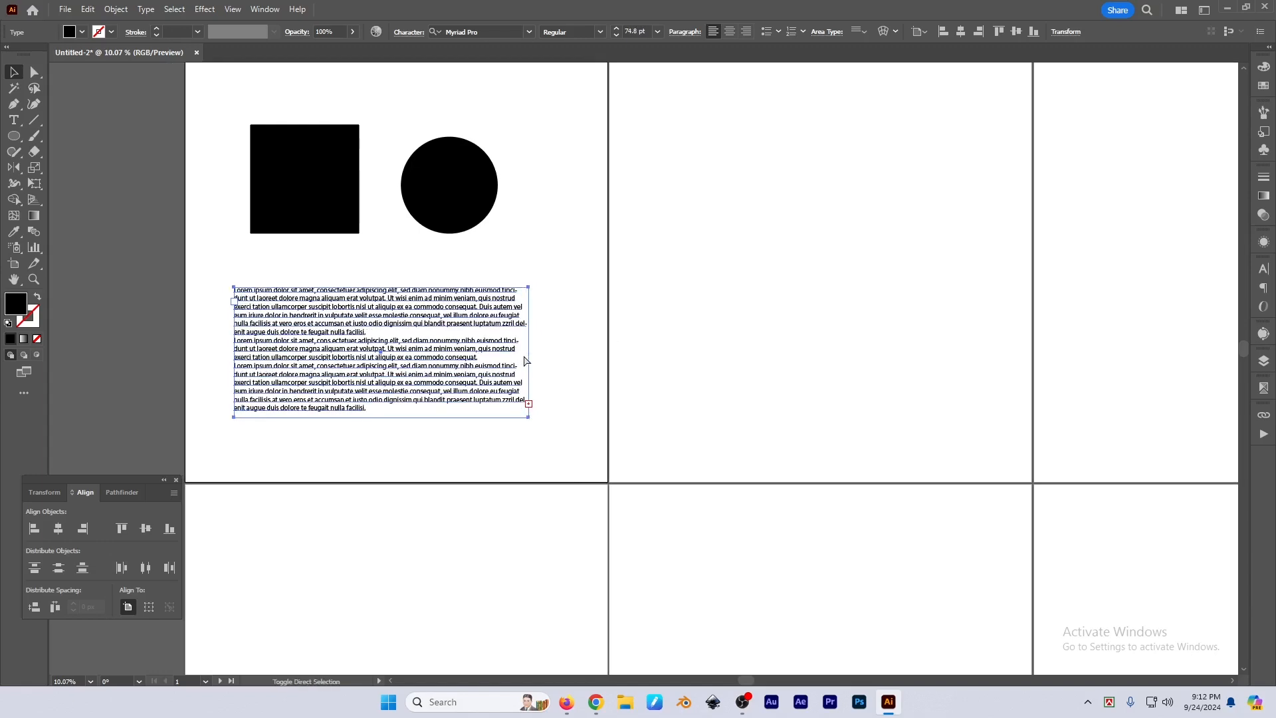
{"action": "key", "text": "ctrl+shift+j"}
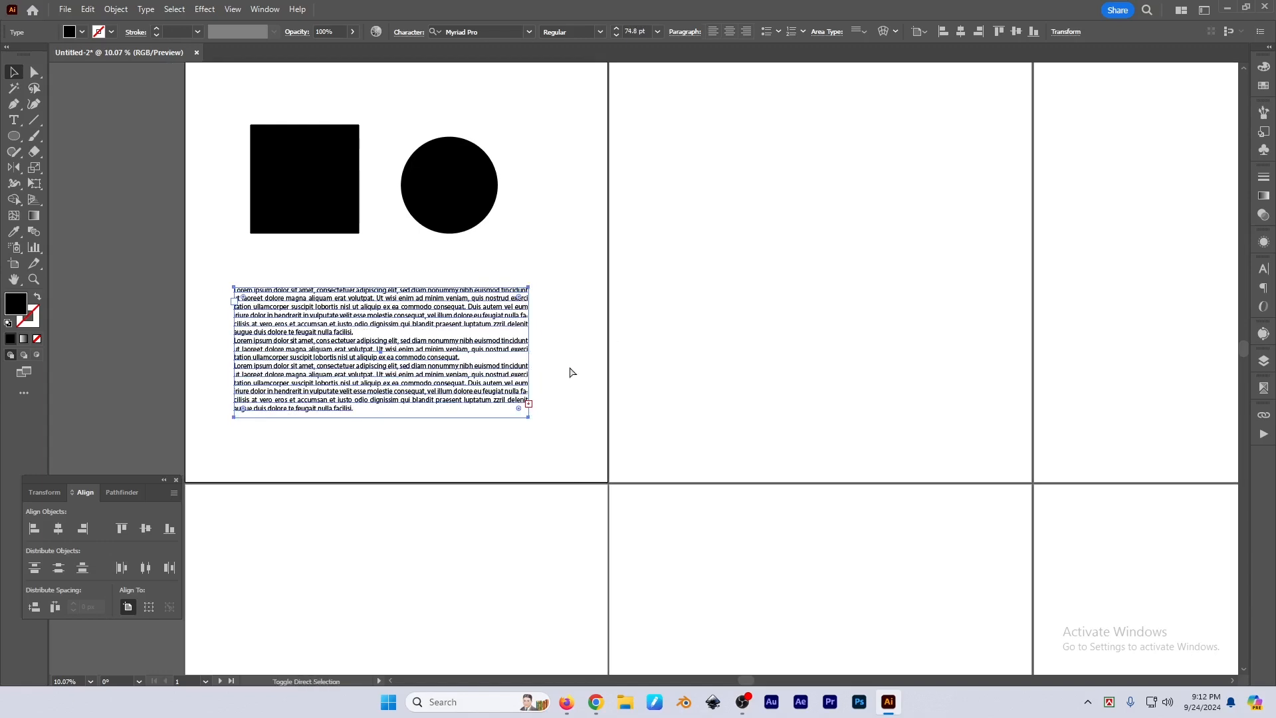
{"action": "left_click", "coordinate": [564, 361]}
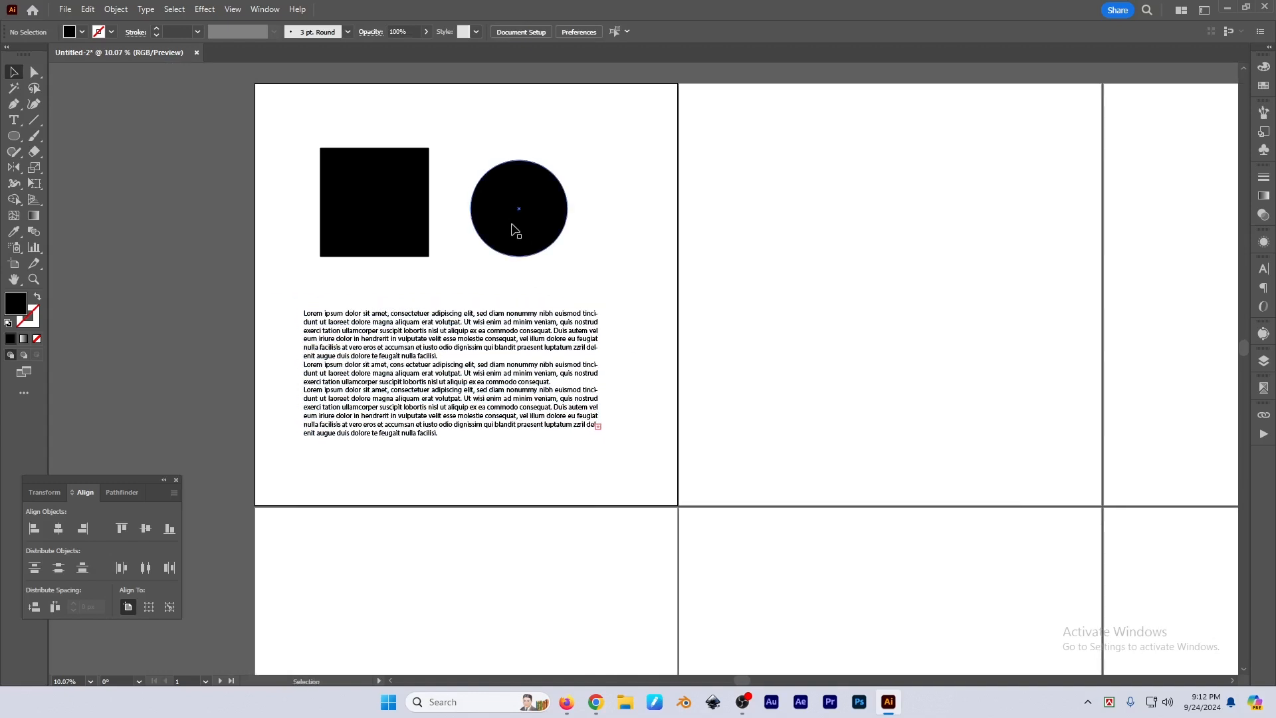
Fill the circle with orange
{"action": "left_click", "coordinate": [516, 230]}
{"action": "left_click", "coordinate": [1264, 66]}
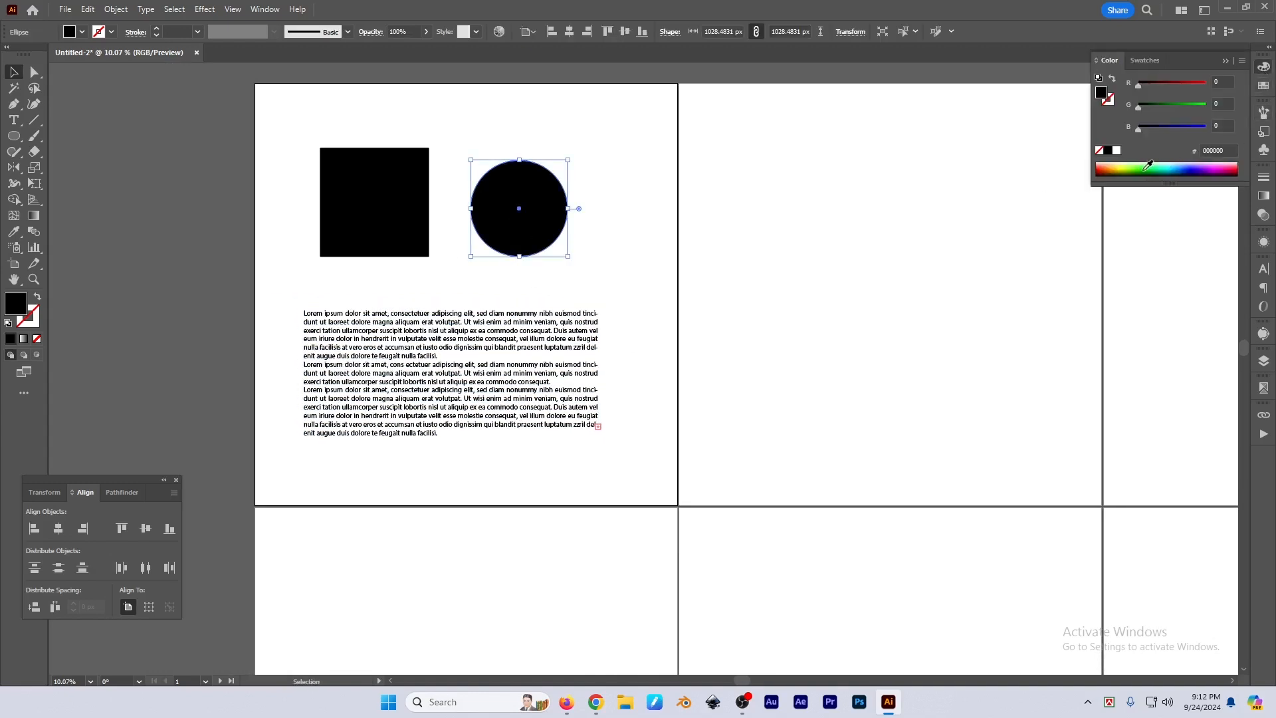
{"action": "left_click_drag", "start_coordinate": [1148, 166], "coordinate": [1107, 167]}
{"action": "left_click", "coordinate": [596, 269]}
Duplicate the square to the far side of the circle as a rectangle about 461 px wide and fill it with red FF1500
{"action": "left_click_drag", "start_coordinate": [377, 197], "coordinate": [638, 212]}
{"action": "left_click", "coordinate": [1101, 165]}
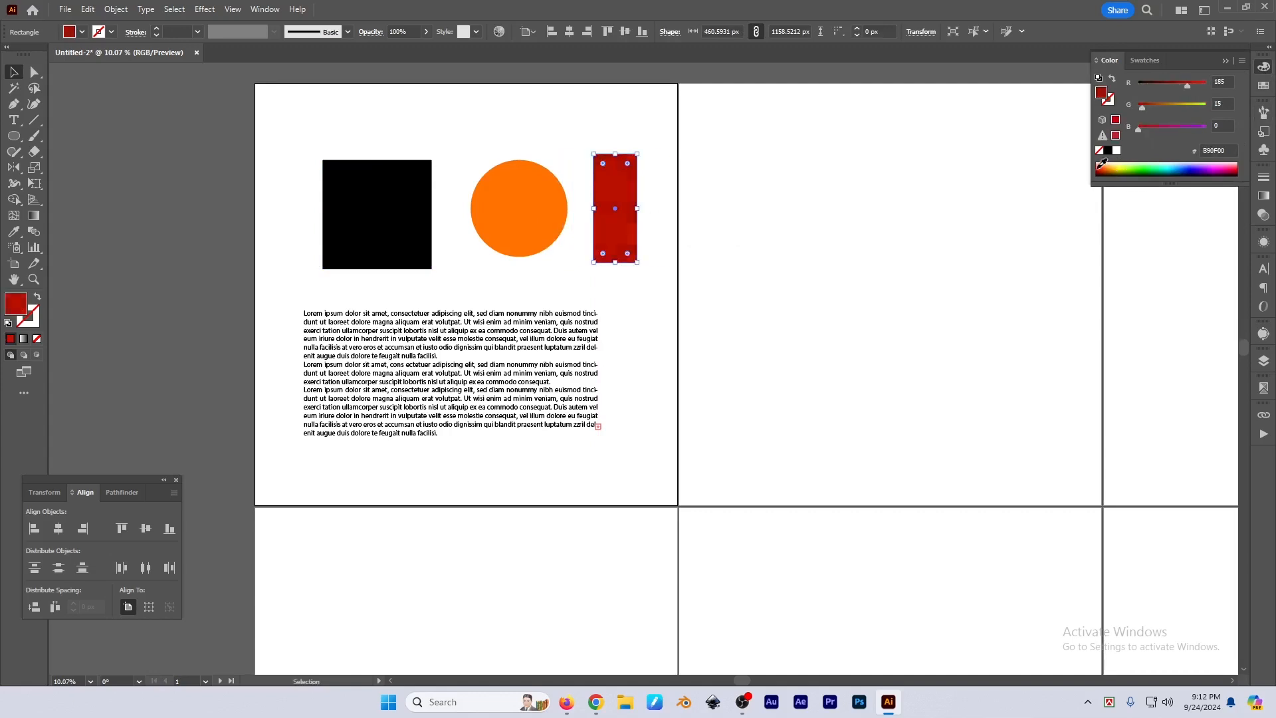
{"action": "left_click_drag", "start_coordinate": [1098, 169], "coordinate": [1098, 167]}
{"action": "left_click", "coordinate": [888, 241]}
Align the vertical centers of the black square, orange circle and red rectangle
{"action": "scroll", "coordinate": [585, 315], "scroll_direction": "up", "scroll_amount": 1}
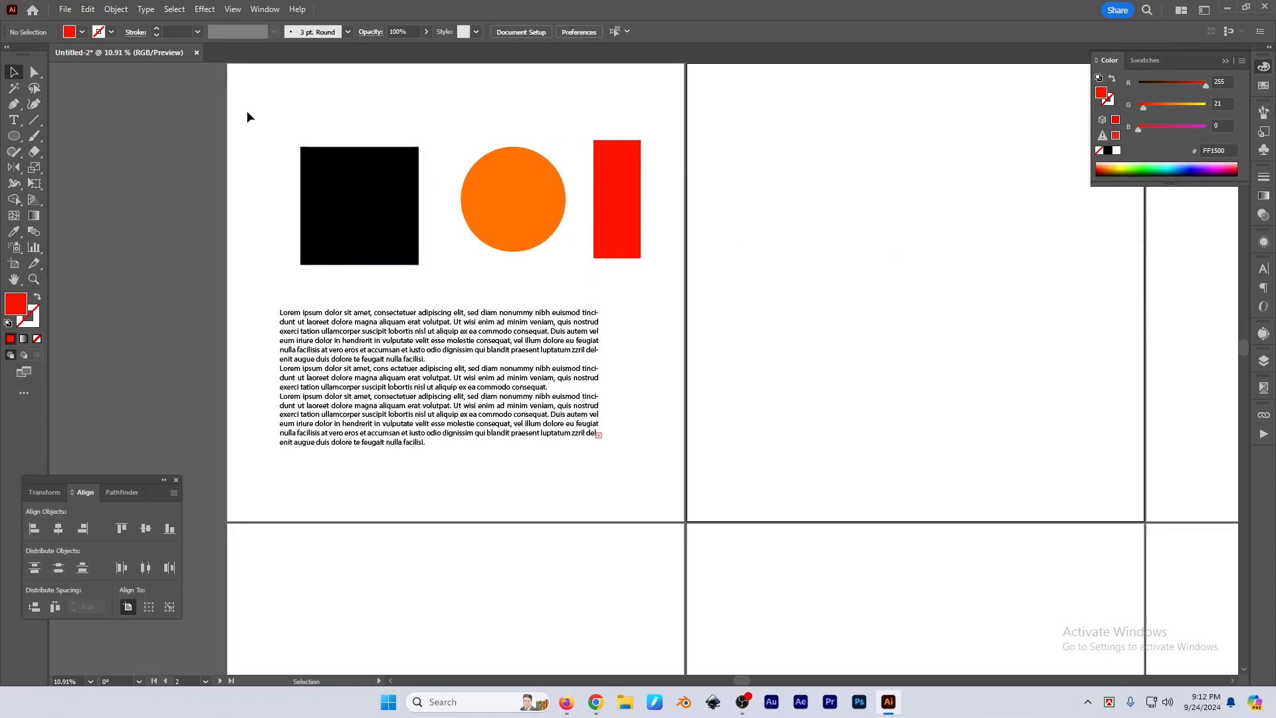
{"action": "left_click_drag", "start_coordinate": [247, 117], "coordinate": [528, 200]}
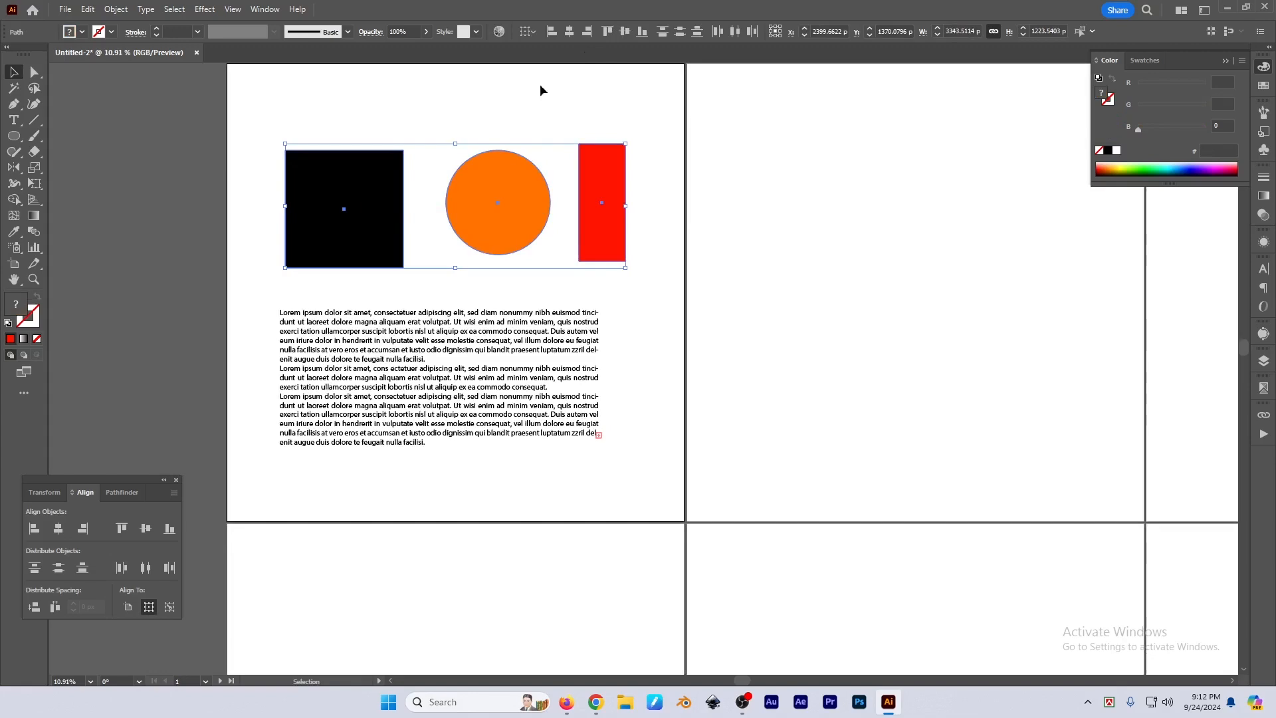
{"action": "left_click", "coordinate": [621, 33]}
Line up the text block with the black square's left edge and narrow its frame to end below the circle
{"action": "left_click_drag", "start_coordinate": [464, 336], "coordinate": [470, 328]}
{"action": "left_click_drag", "start_coordinate": [612, 441], "coordinate": [490, 462]}
{"action": "left_click", "coordinate": [547, 370]}
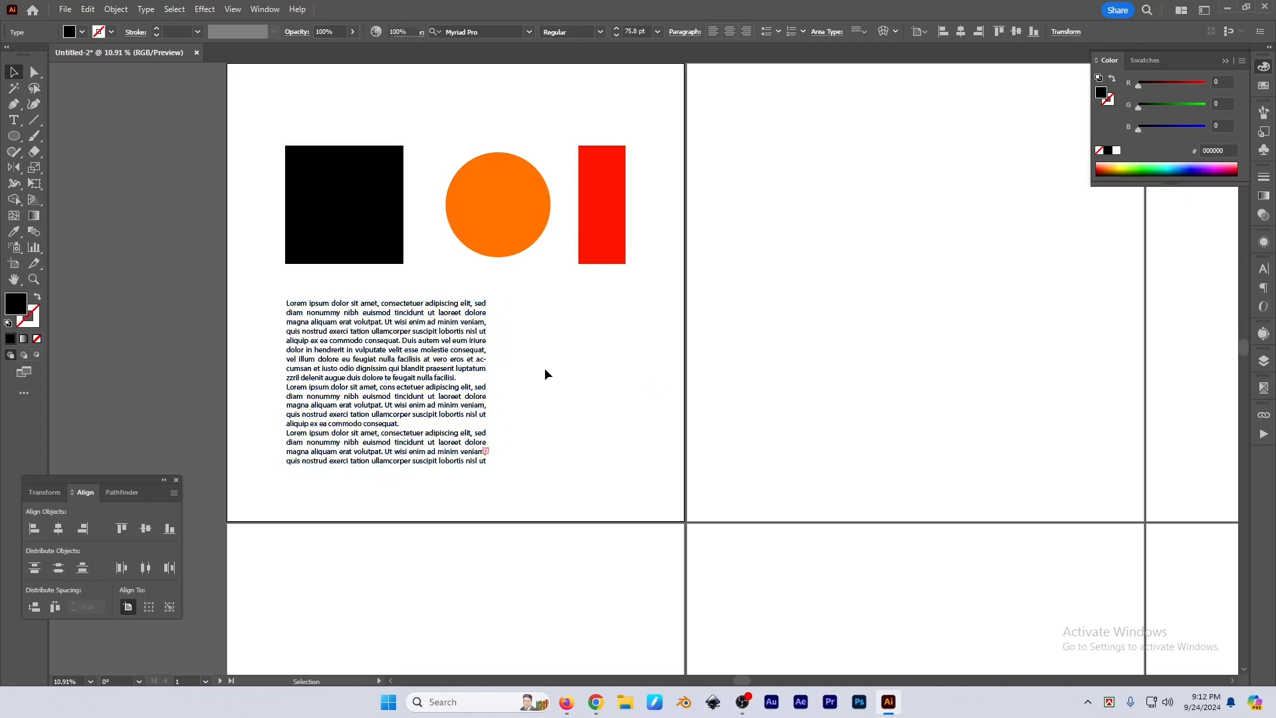
Duplicate the text block beside the original and narrow the copy to end at the red rectangle's outer edge
{"action": "left_click_drag", "start_coordinate": [369, 346], "coordinate": [568, 346]}
{"action": "left_click_drag", "start_coordinate": [686, 462], "coordinate": [639, 463]}
{"action": "left_click_drag", "start_coordinate": [636, 376], "coordinate": [626, 371]}
Convert the narrow text copy from area type to point type
{"action": "left_click", "coordinate": [146, 10]}
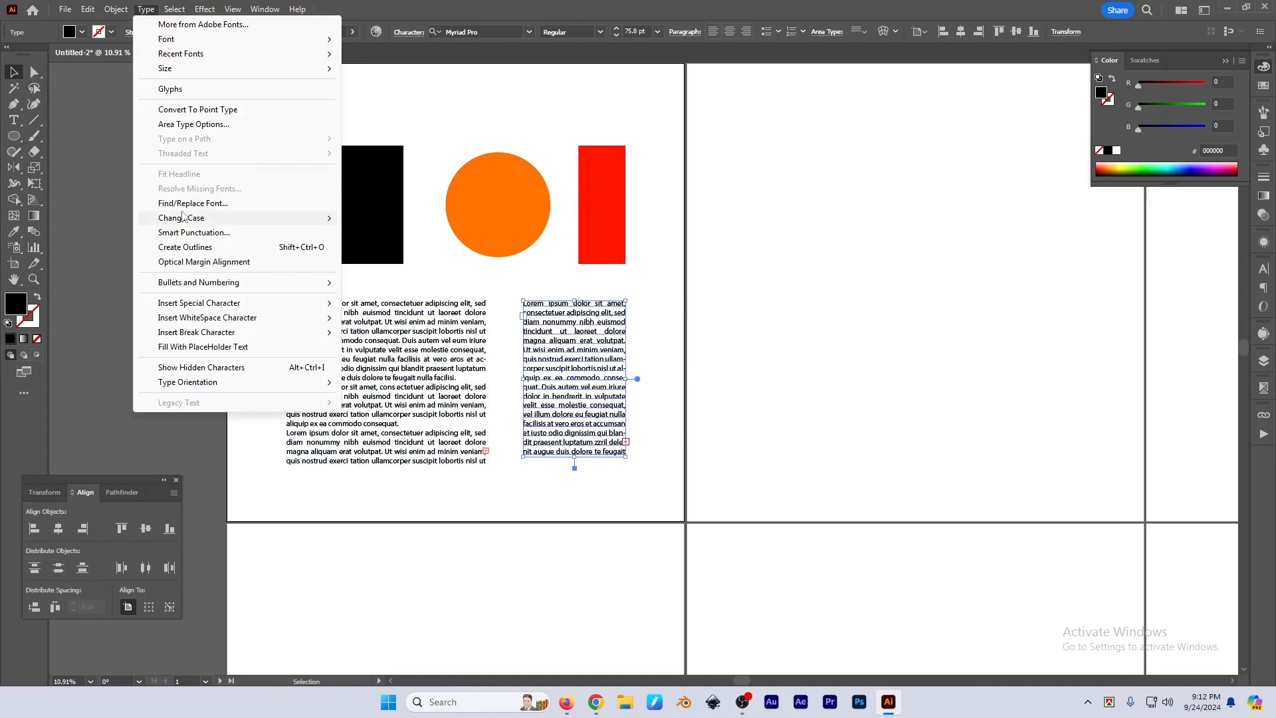
{"action": "left_click", "coordinate": [198, 110]}
{"action": "left_click", "coordinate": [719, 368]}
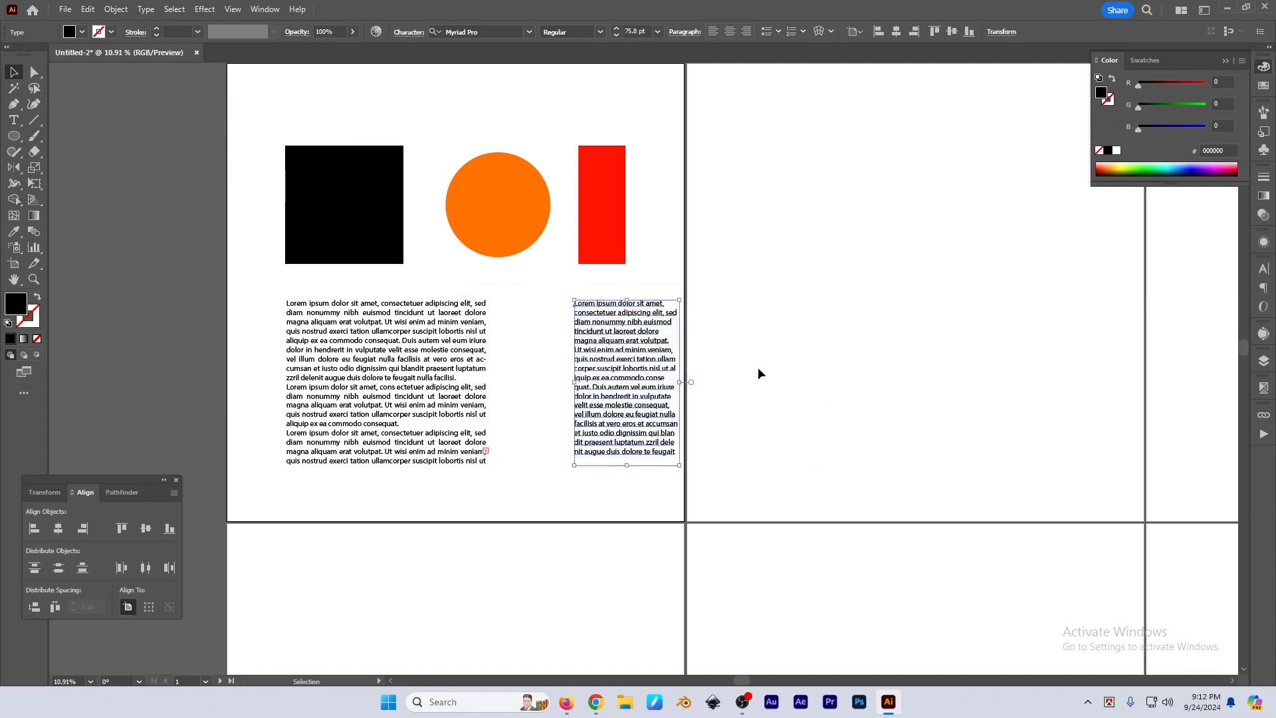
Move the point-type text back into the layout beneath the circle and red rectangle
{"action": "left_click", "coordinate": [757, 368]}
{"action": "scroll", "coordinate": [639, 432], "scroll_direction": "up", "scroll_amount": 2}
{"action": "left_click_drag", "start_coordinate": [638, 355], "coordinate": [557, 338]}
{"action": "scroll", "coordinate": [629, 511], "scroll_direction": "down", "scroll_amount": 2}
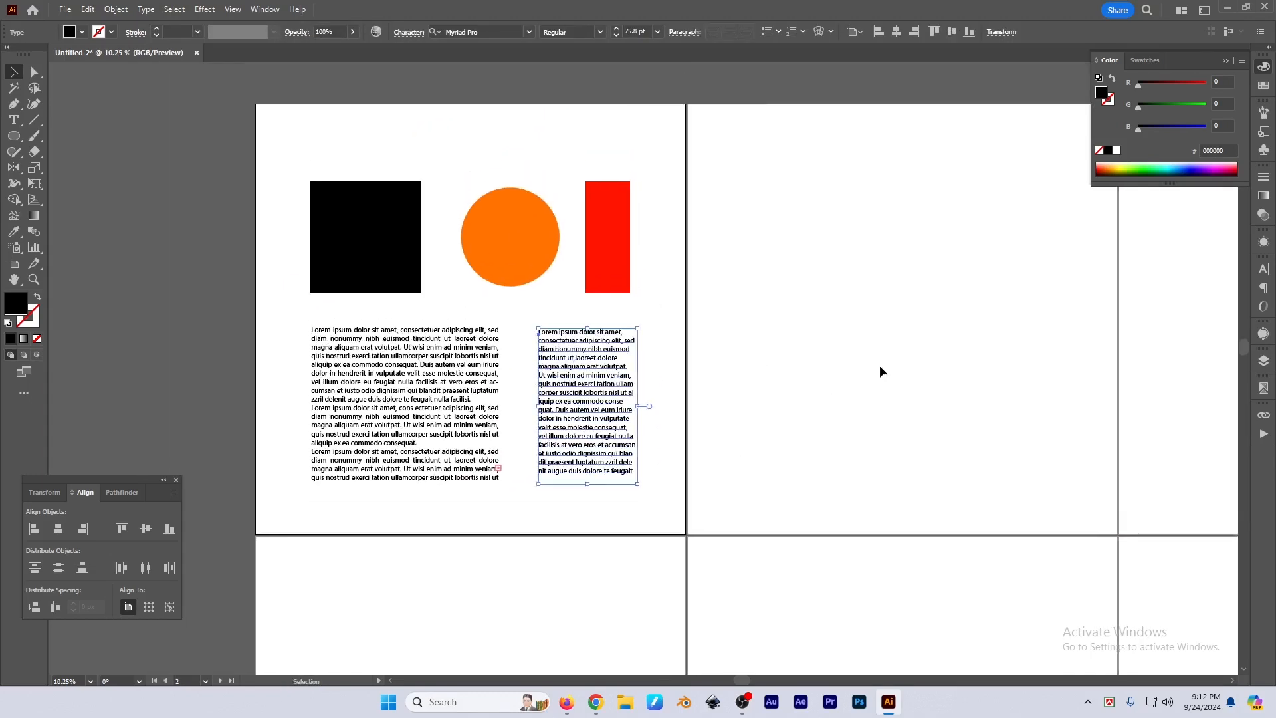
{"action": "left_click_drag", "start_coordinate": [383, 134], "coordinate": [689, 265]}
{"action": "left_click", "coordinate": [287, 109]}
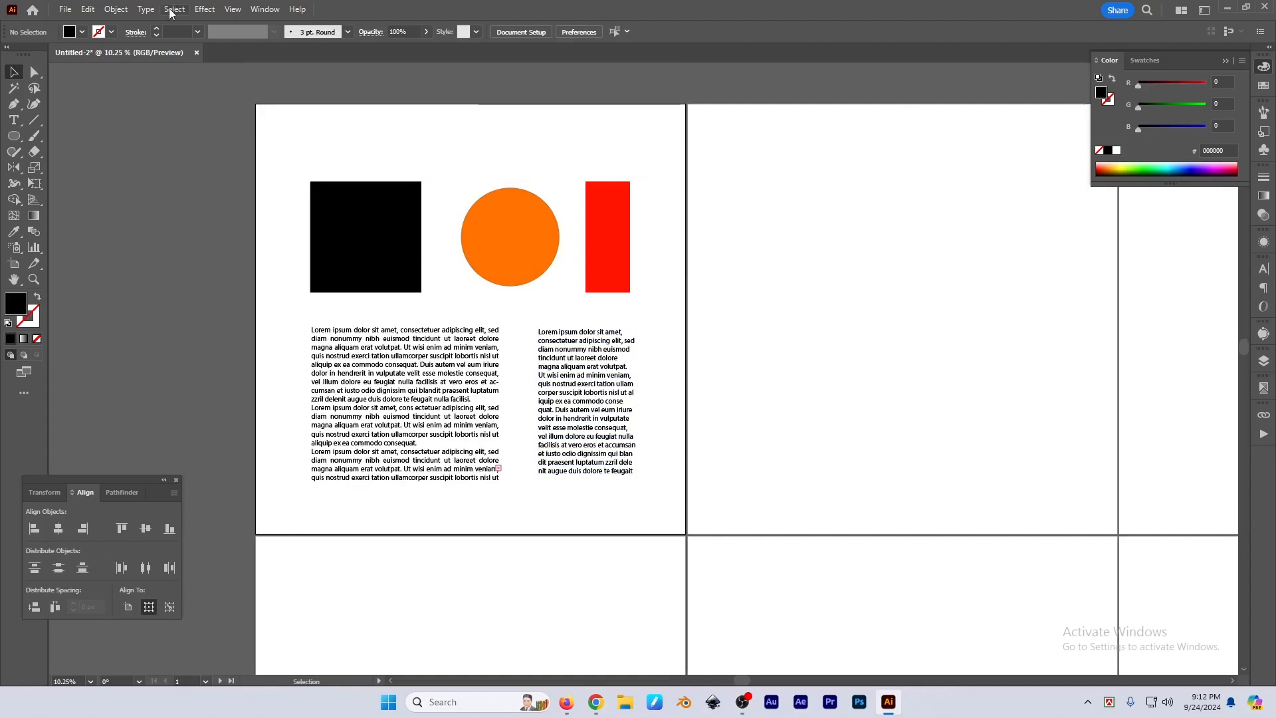
Select all objects in the document with the Select All command
{"action": "left_click", "coordinate": [172, 9]}
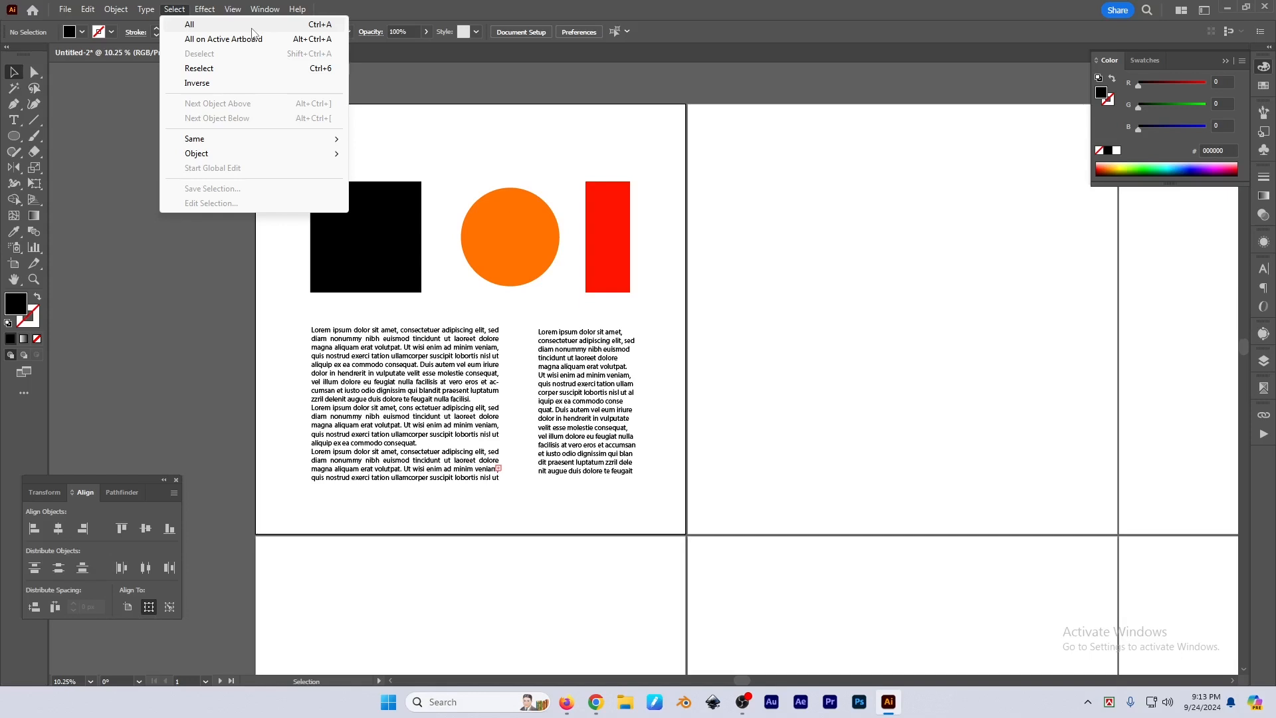
{"action": "left_click", "coordinate": [255, 31]}
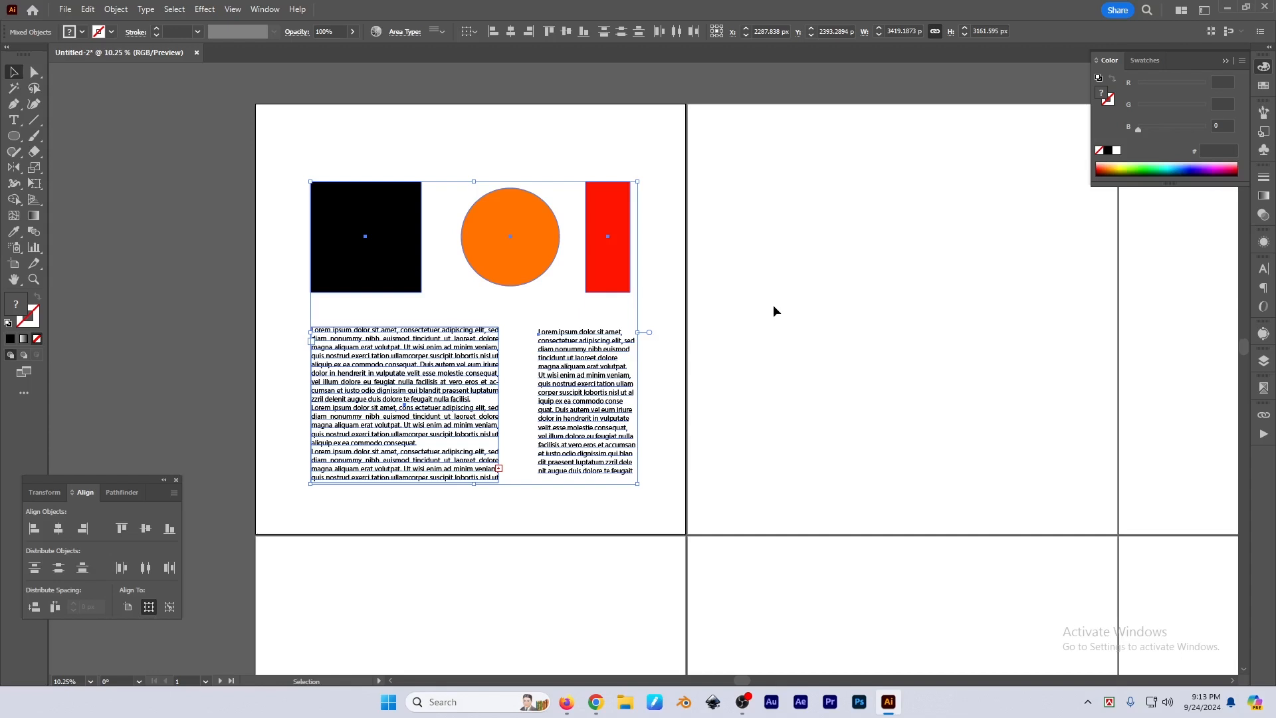
{"action": "left_click", "coordinate": [148, 10]}
{"action": "mouse_move", "coordinate": [174, 10]}
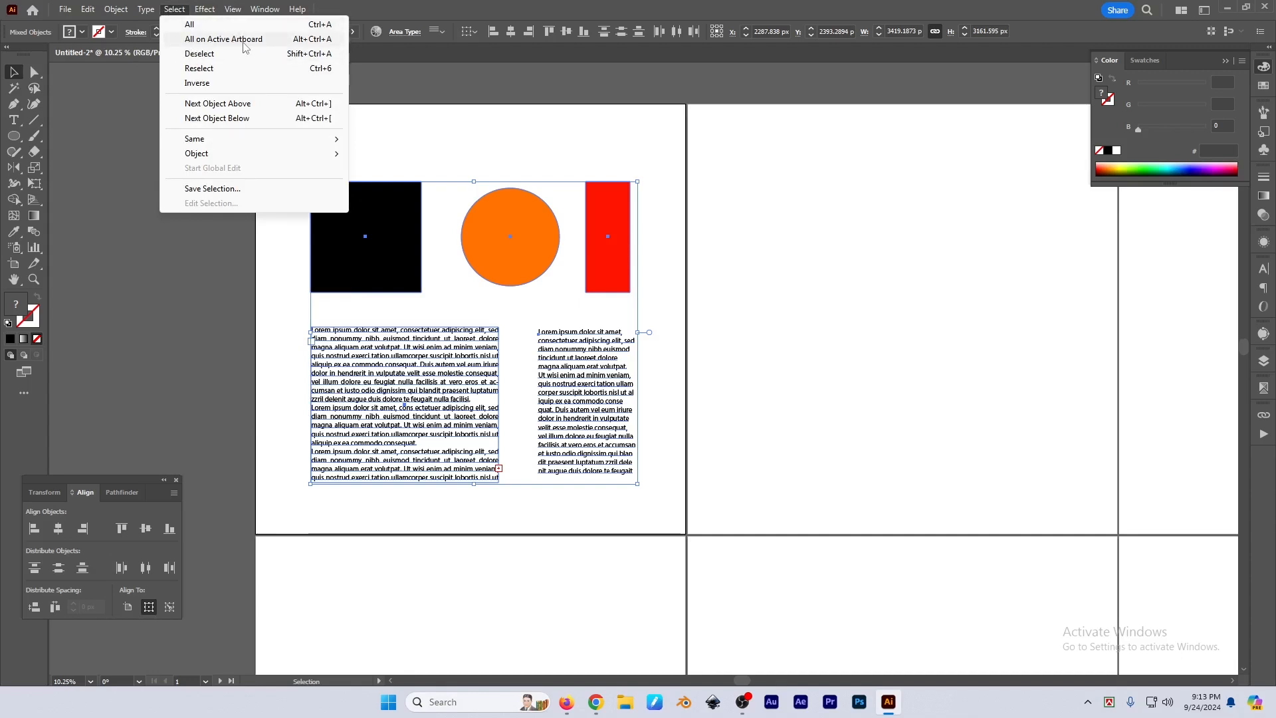
Clear the selection and check the artboard count in the Rearrange All Artboards settings without changing the layout
{"action": "left_click", "coordinate": [878, 322]}
{"action": "left_click_drag", "start_coordinate": [791, 332], "coordinate": [760, 366]}
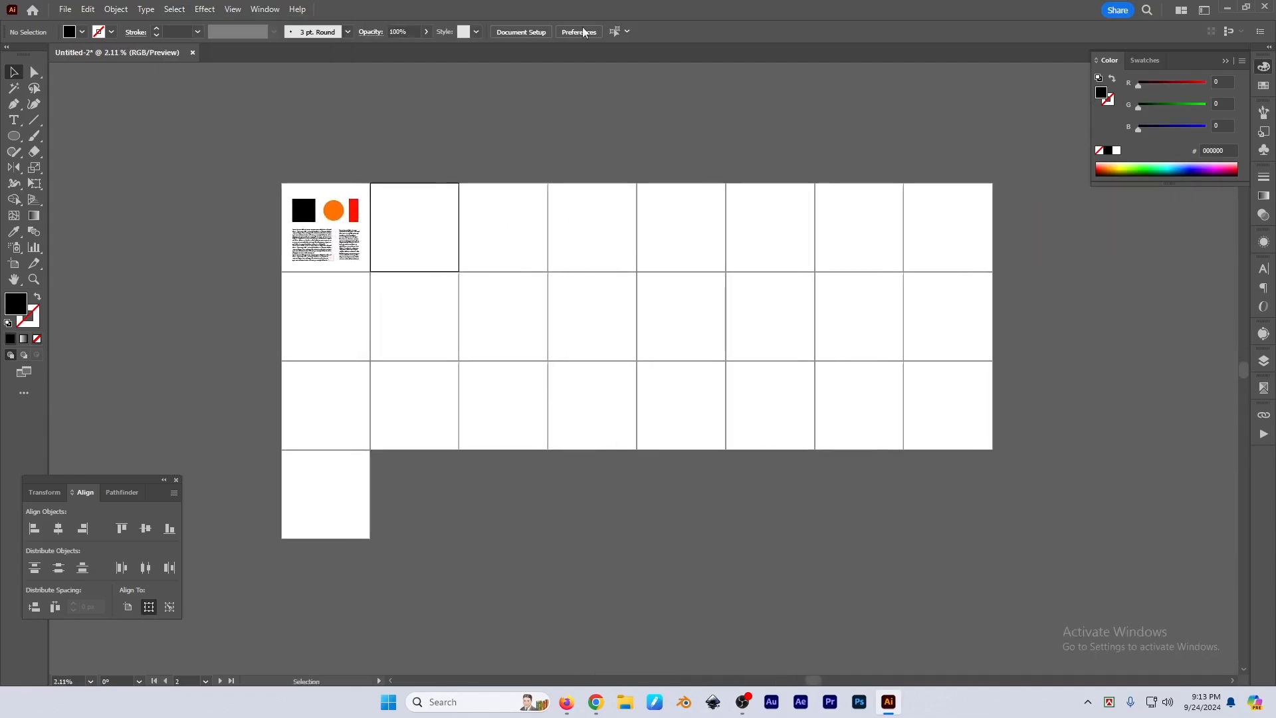
{"action": "left_click", "coordinate": [14, 264]}
{"action": "left_click", "coordinate": [639, 34]}
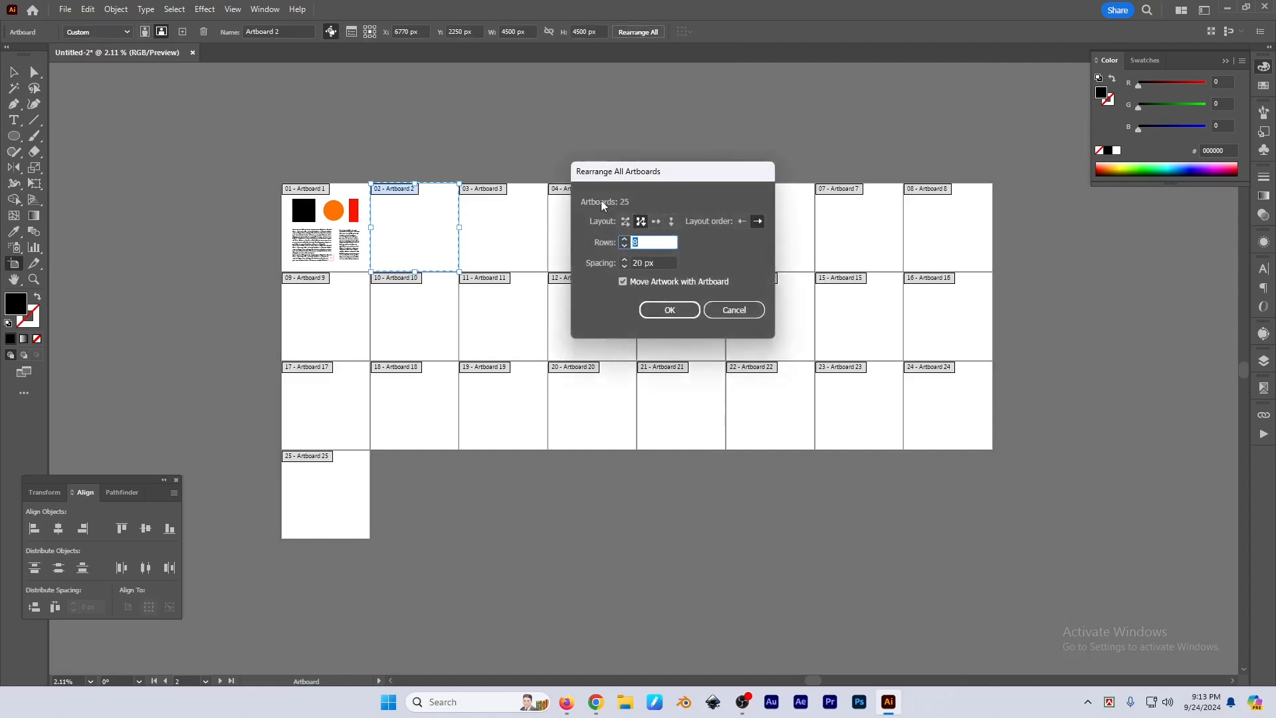
{"action": "left_click", "coordinate": [745, 312]}
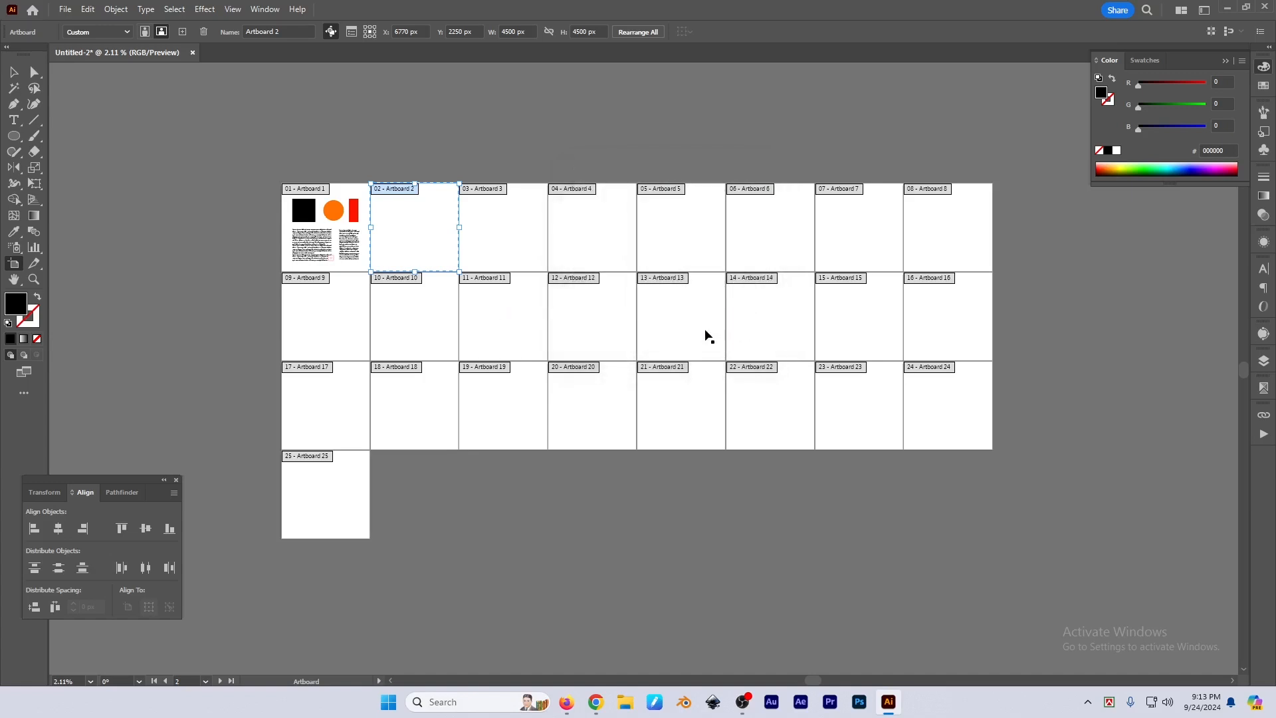
{"action": "key", "text": "v"}
Make the empty second artboard active and apply All on Active Artboard to it
{"action": "left_click_drag", "start_coordinate": [401, 221], "coordinate": [571, 326]}
{"action": "left_click_drag", "start_coordinate": [284, 204], "coordinate": [413, 331]}
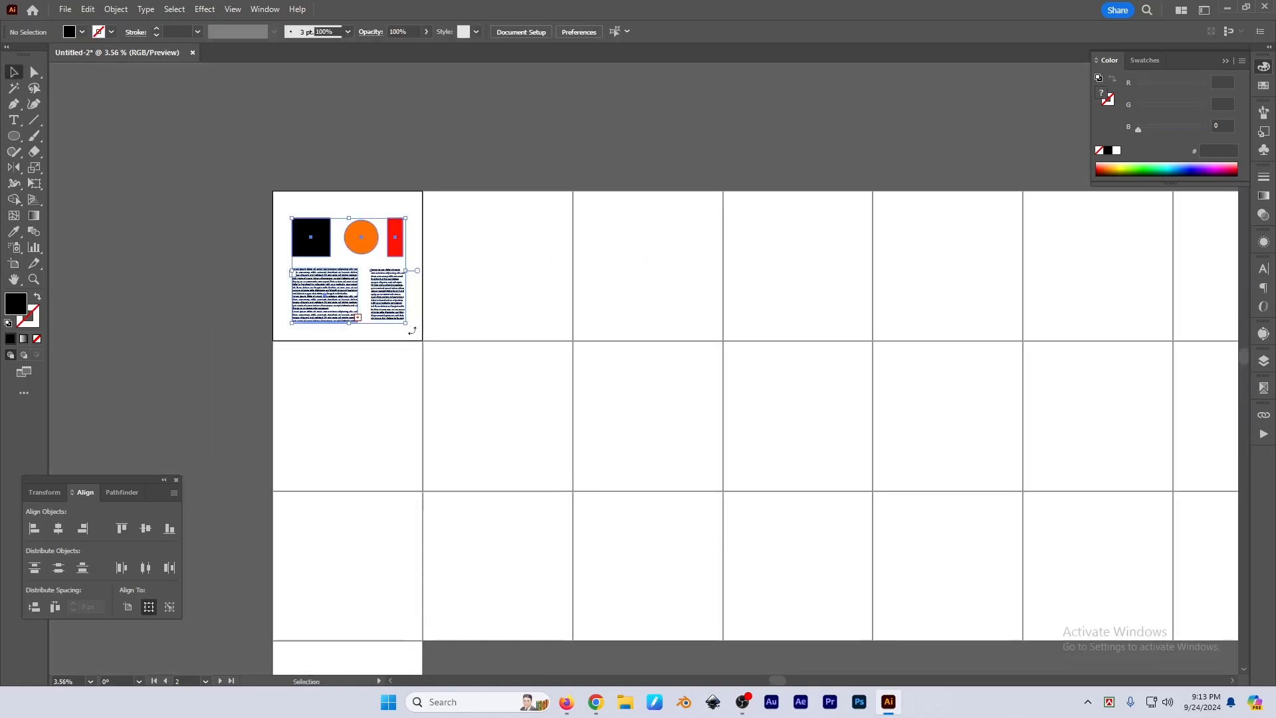
{"action": "scroll", "coordinate": [359, 279], "scroll_direction": "up", "scroll_amount": 1}
{"action": "left_click", "coordinate": [610, 295]}
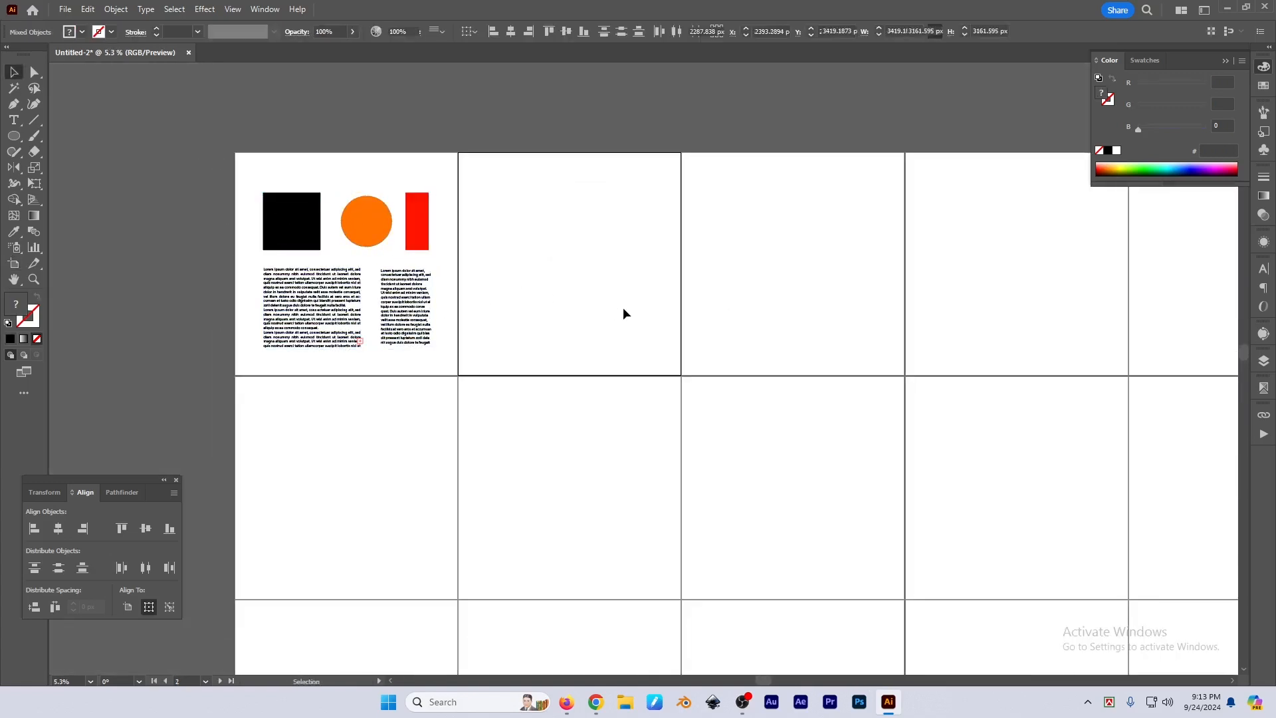
{"action": "left_click", "coordinate": [175, 10]}
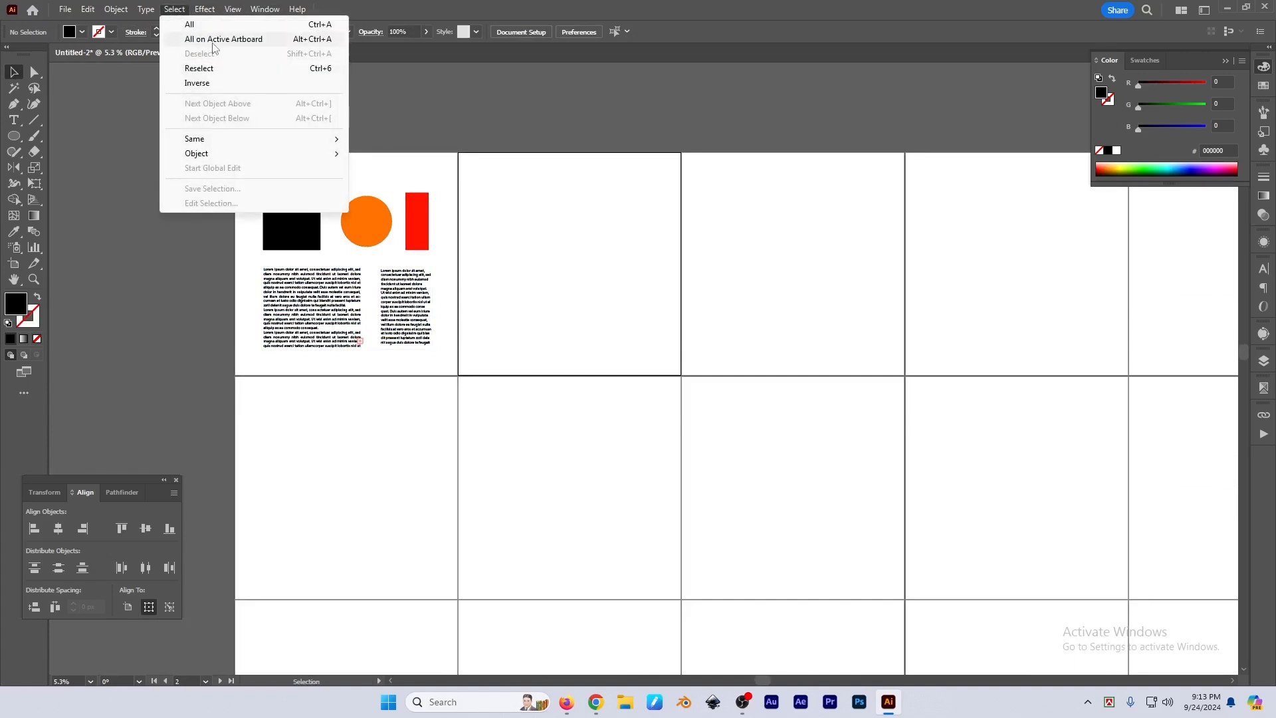
{"action": "left_click", "coordinate": [214, 39]}
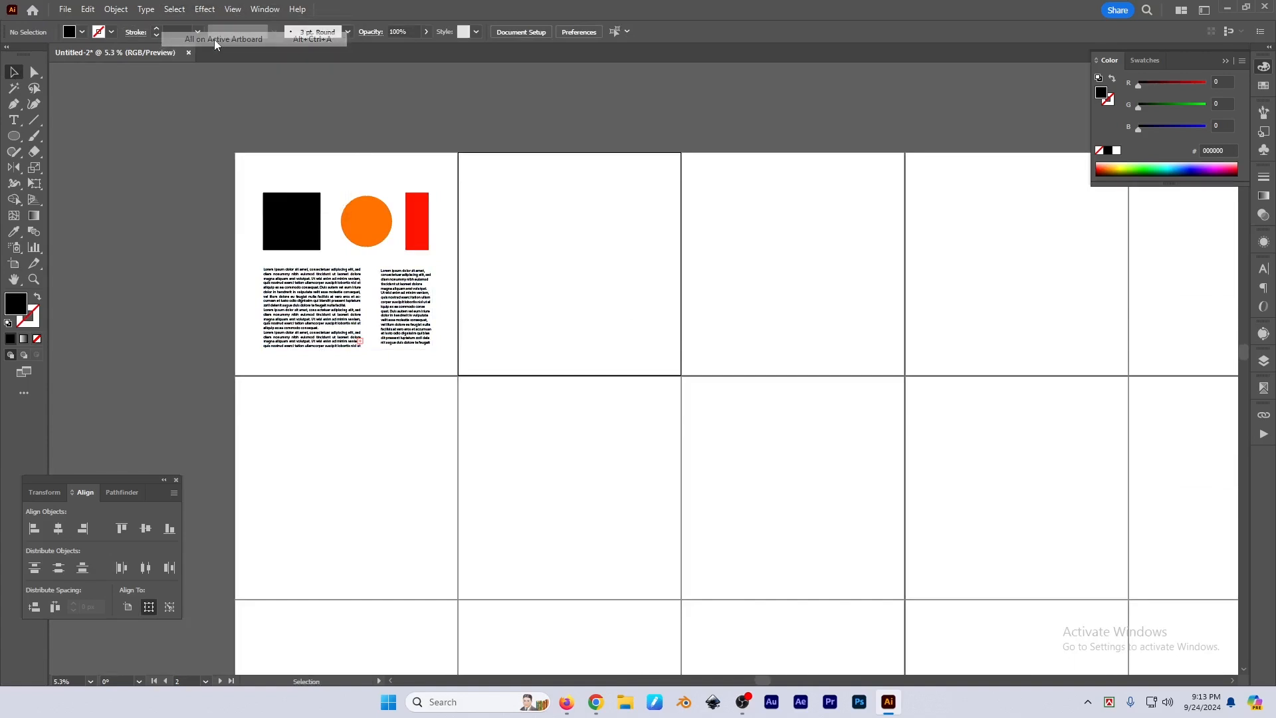
{"action": "left_click", "coordinate": [175, 10]}
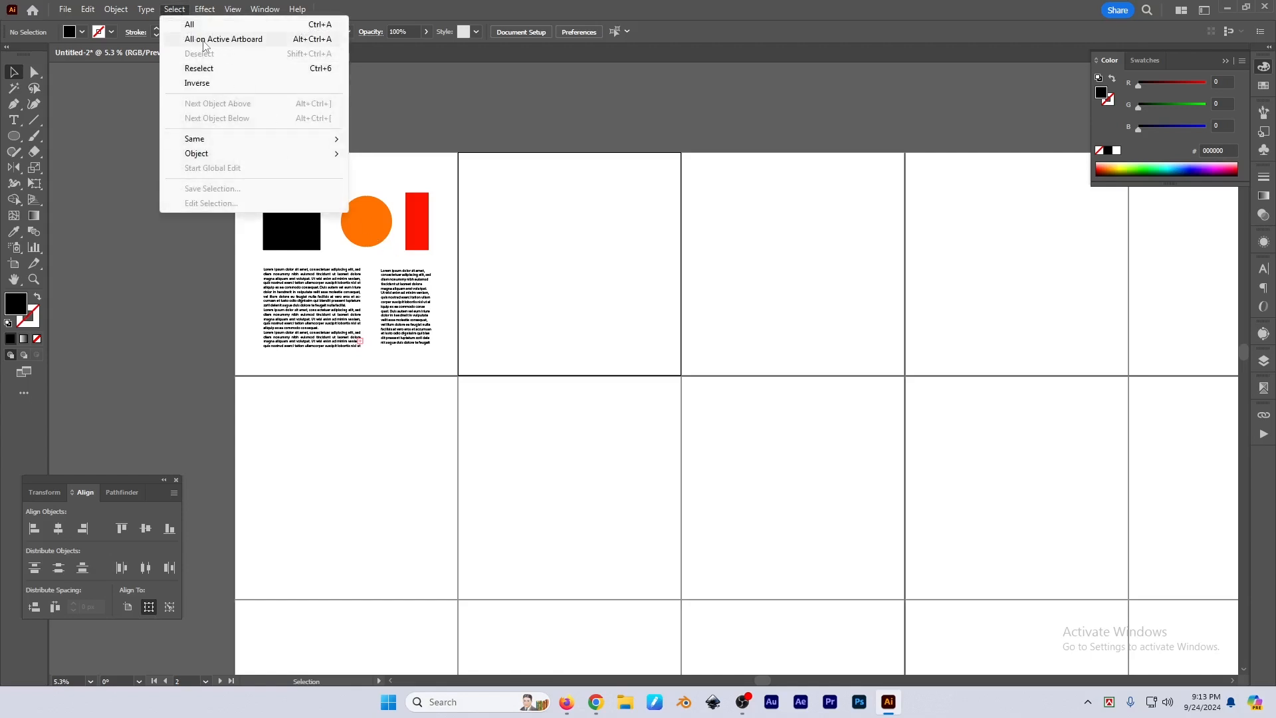
{"action": "left_click", "coordinate": [243, 40]}
Duplicate all artwork from the first artboard onto the second and fourth artboards
{"action": "left_click_drag", "start_coordinate": [578, 295], "coordinate": [626, 308]}
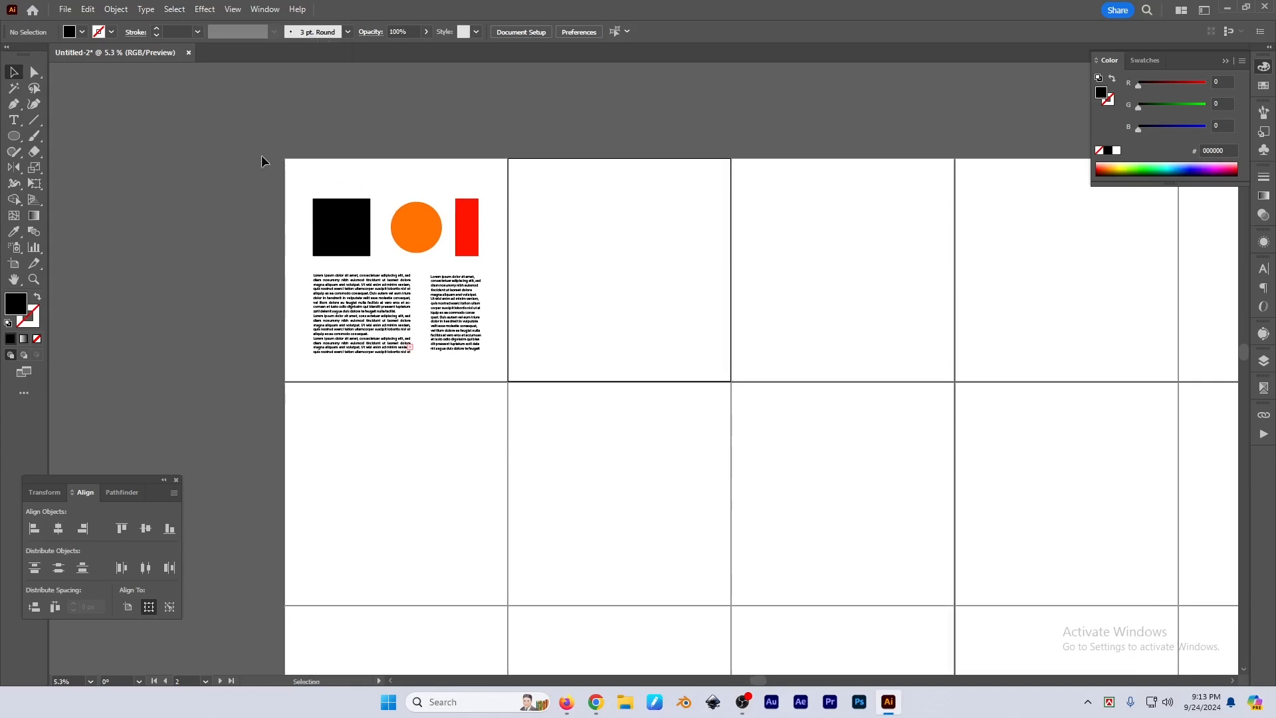
{"action": "left_click_drag", "start_coordinate": [266, 163], "coordinate": [499, 372]}
{"action": "left_click_drag", "start_coordinate": [421, 233], "coordinate": [1091, 240], "text": "alt"}
{"action": "left_click_drag", "start_coordinate": [742, 331], "coordinate": [699, 353]}
Make the empty third artboard active and select all objects across every artboard
{"action": "left_click", "coordinate": [743, 338]}
{"action": "key", "text": "ctrl+a"}
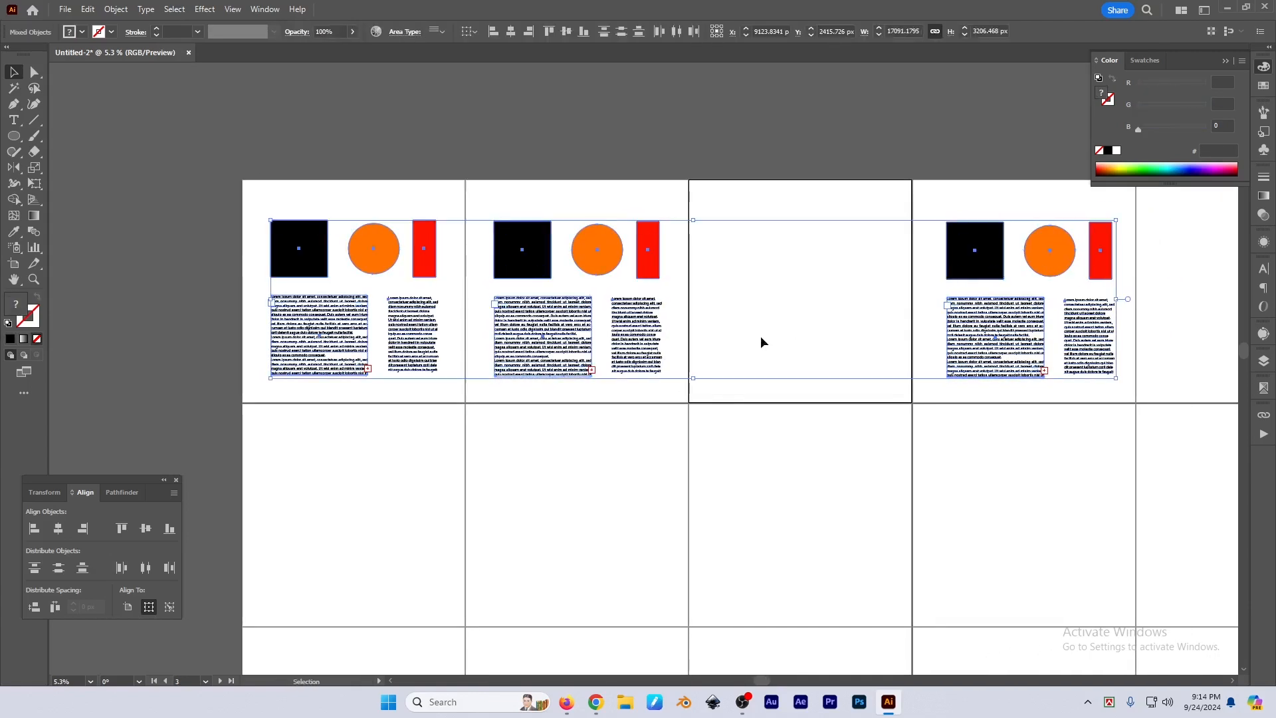
Clear the selection across all artboards, keeping the empty third artboard active
{"action": "left_click", "coordinate": [761, 337]}
{"action": "left_click", "coordinate": [171, 9]}
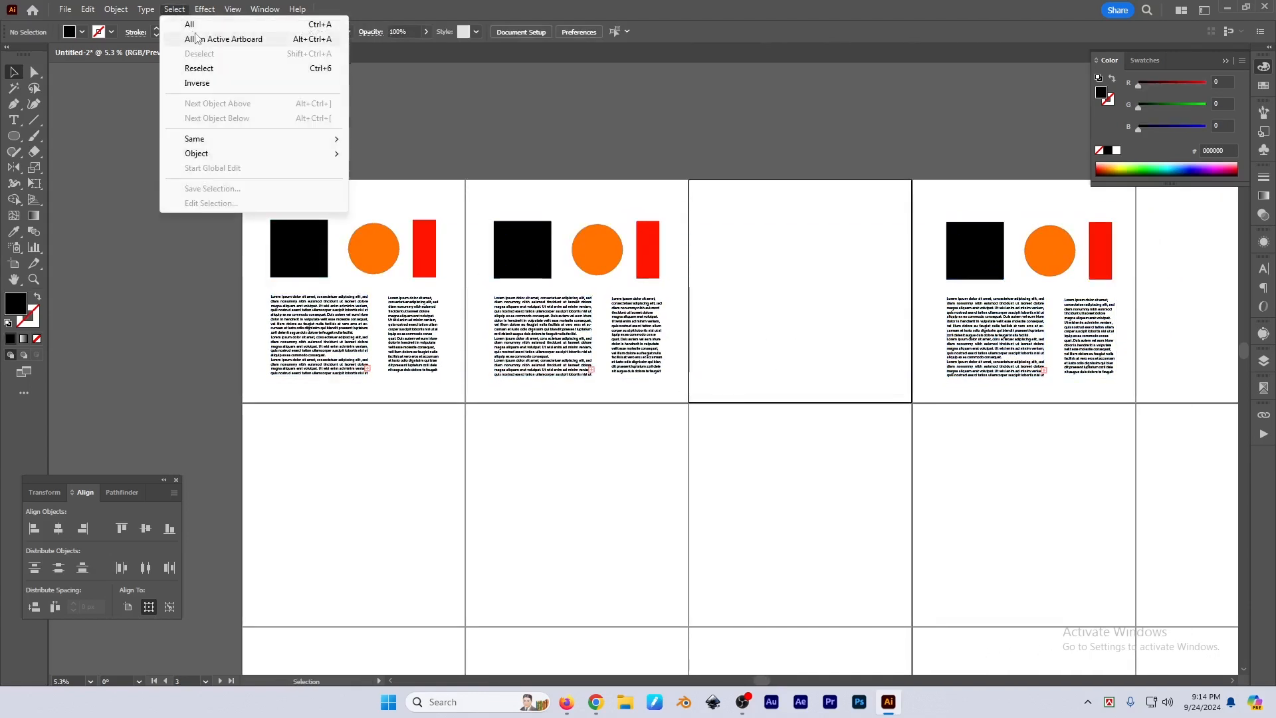
{"action": "left_click", "coordinate": [171, 9]}
{"action": "left_click", "coordinate": [742, 299], "text": "ctrl+alt"}
{"action": "left_click", "coordinate": [742, 299], "text": "ctrl+alt"}
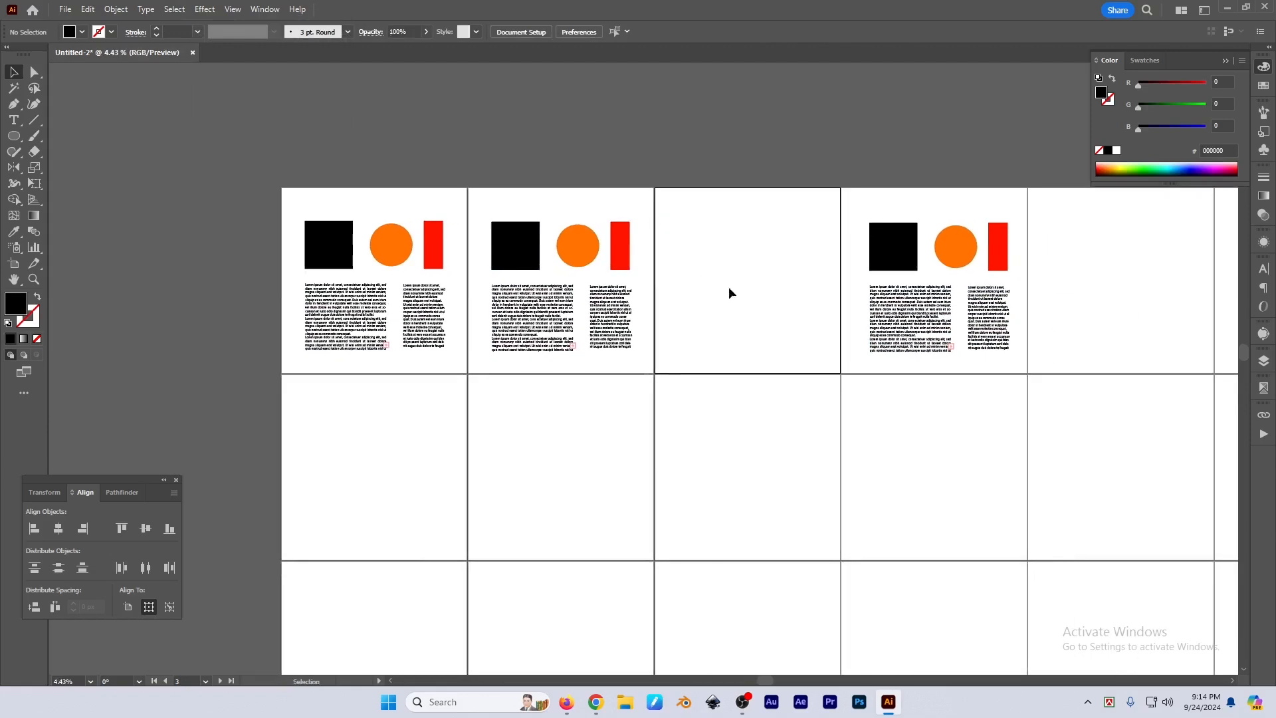
{"action": "left_click", "coordinate": [621, 253]}
{"action": "left_click", "coordinate": [721, 290]}
{"action": "left_click", "coordinate": [701, 310], "text": "ctrl+alt"}
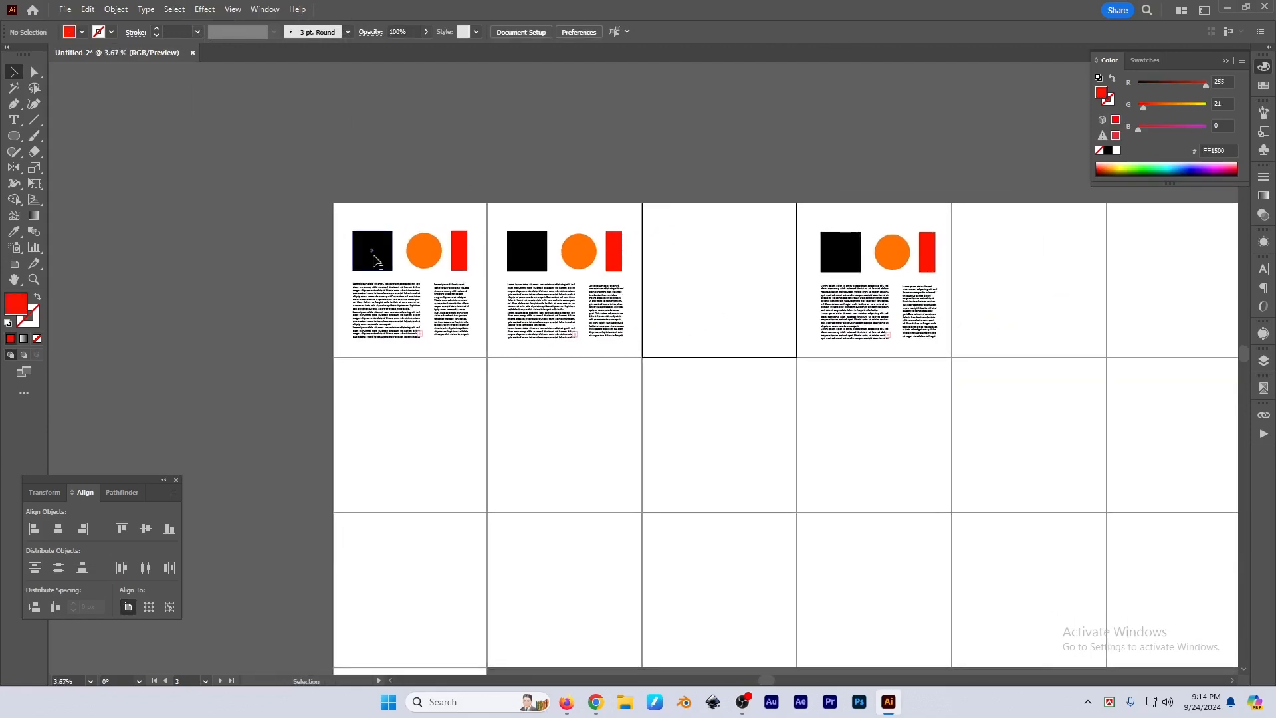
Select the shapes and text on the first artboard and apply All on Active Artboard to it
{"action": "scroll", "coordinate": [341, 202], "scroll_direction": "up", "scroll_amount": 2}
{"action": "left_click_drag", "start_coordinate": [341, 202], "coordinate": [579, 419]}
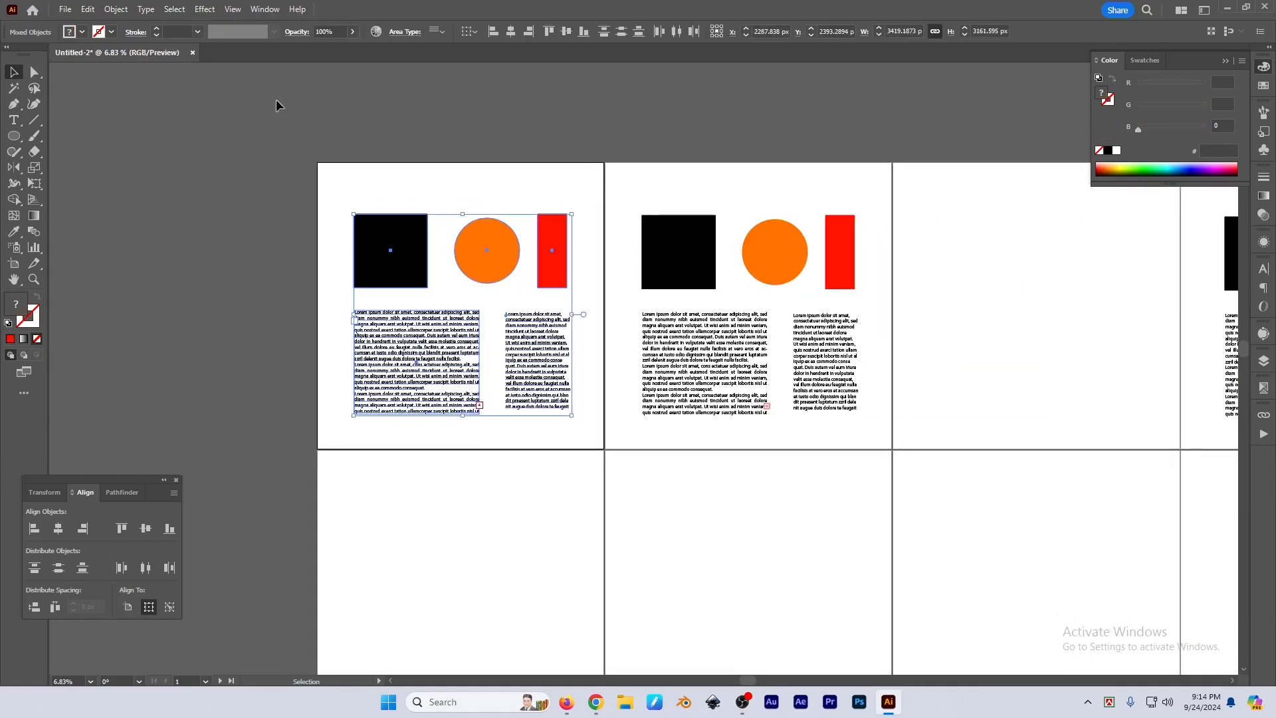
{"action": "left_click", "coordinate": [174, 10]}
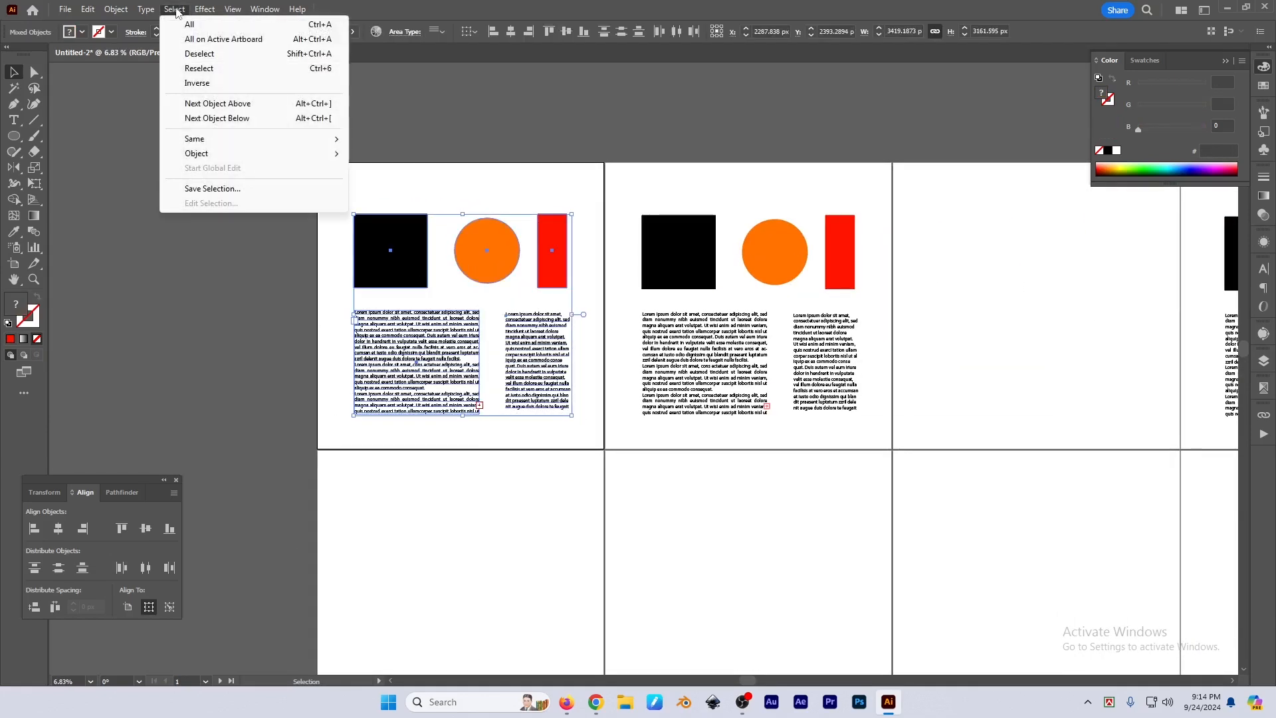
{"action": "left_click", "coordinate": [226, 39]}
Delete artboards 25 down to 4 so that only the first three artboards remain
{"action": "scroll", "coordinate": [604, 346], "scroll_direction": "down", "scroll_amount": 2}
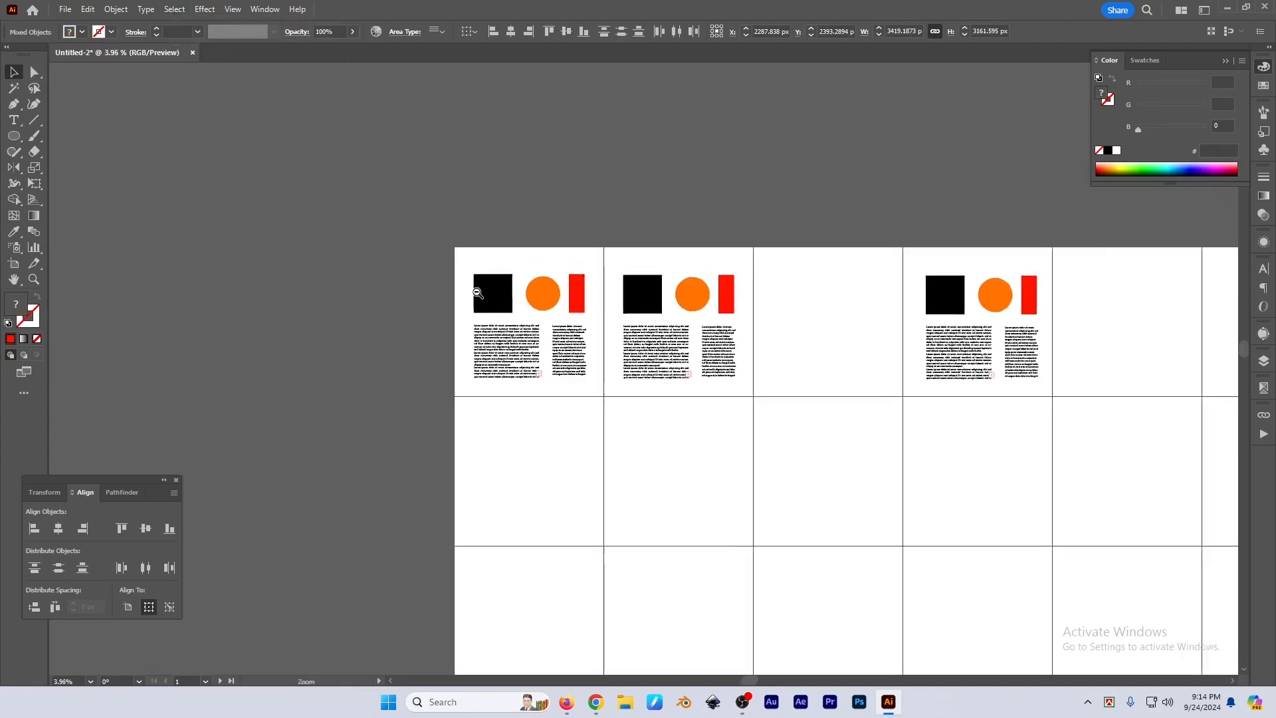
{"action": "left_click_drag", "start_coordinate": [881, 340], "coordinate": [675, 235]}
{"action": "left_click_drag", "start_coordinate": [758, 316], "coordinate": [707, 322]}
{"action": "left_click_drag", "start_coordinate": [821, 397], "coordinate": [758, 369]}
{"action": "key", "text": "shift+o"}
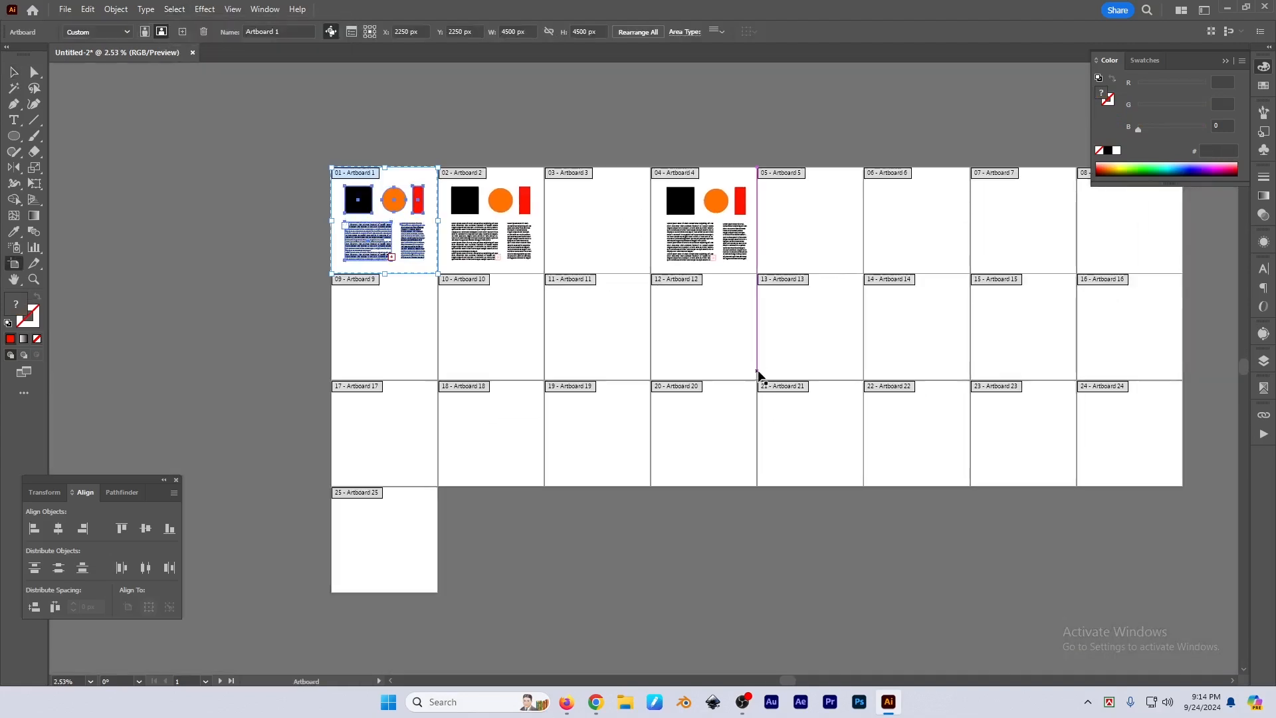
{"action": "left_click_drag", "start_coordinate": [940, 343], "coordinate": [865, 336]}
{"action": "left_click", "coordinate": [562, 474]}
{"action": "key", "text": "Delete"}
{"action": "key", "text": "Delete"}
{"action": "key", "text": "Delete"}
{"action": "key", "text": "Delete"}
{"action": "key", "text": "Delete"}
{"action": "key", "text": "Delete"}
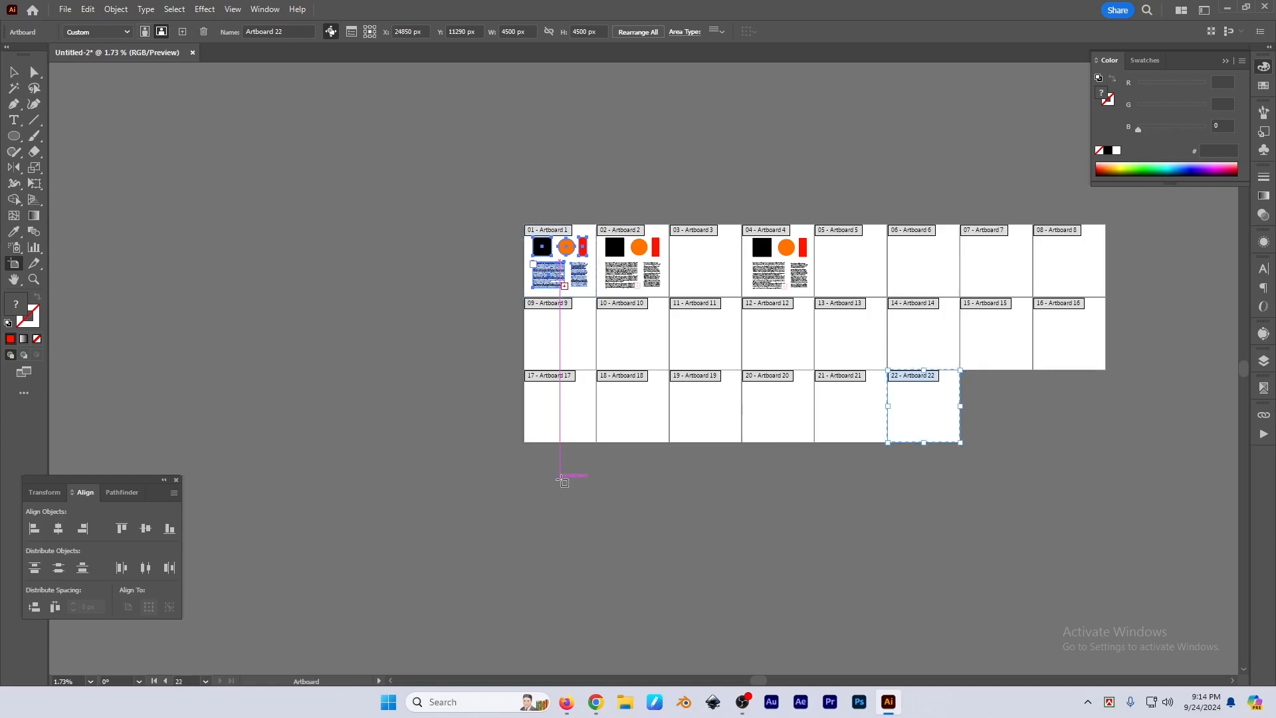
{"action": "key", "text": "Delete"}
{"action": "key", "text": "Delete"}
{"action": "key", "text": "Delete"}
{"action": "key", "text": "Delete"}
{"action": "key", "text": "Delete"}
{"action": "key", "text": "Delete"}
{"action": "key", "text": "Delete"}
{"action": "key", "text": "Delete"}
{"action": "key", "text": "Delete"}
{"action": "key", "text": "Delete"}
{"action": "key", "text": "Delete"}
{"action": "key", "text": "Delete"}
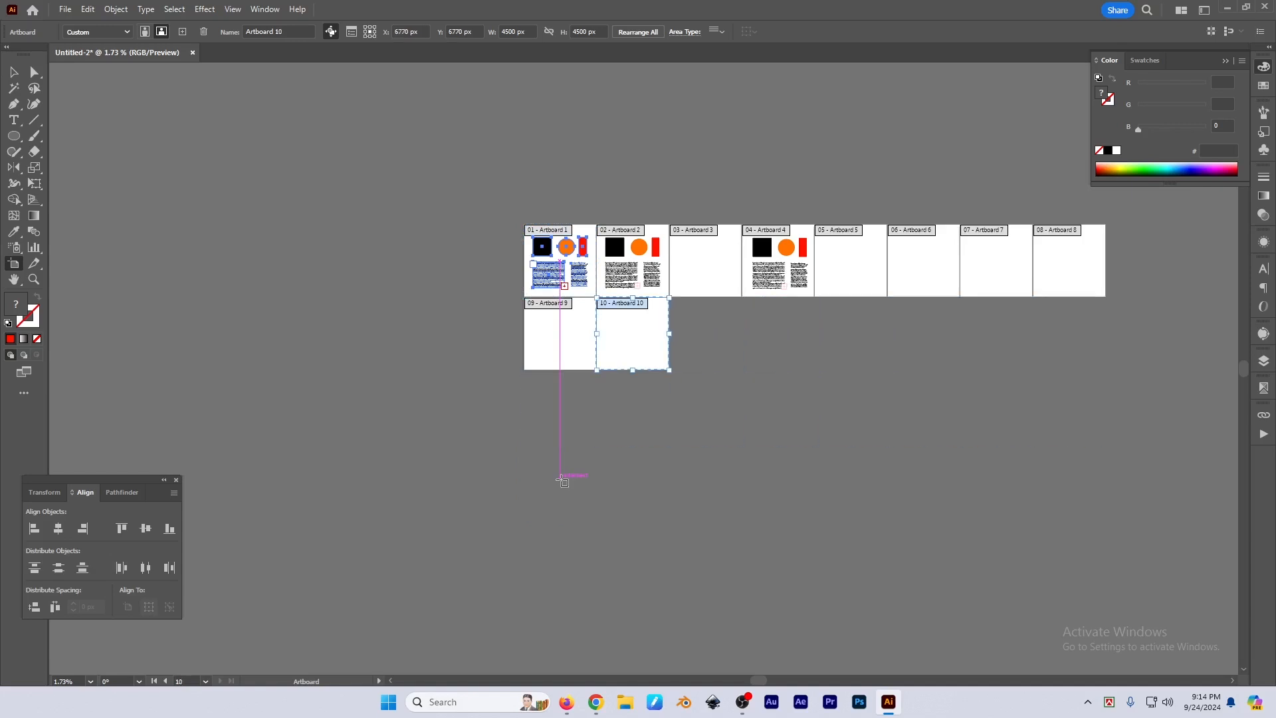
{"action": "key", "text": "Delete"}
{"action": "key", "text": "Delete"}
{"action": "key", "text": "Delete"}
{"action": "key", "text": "Delete"}
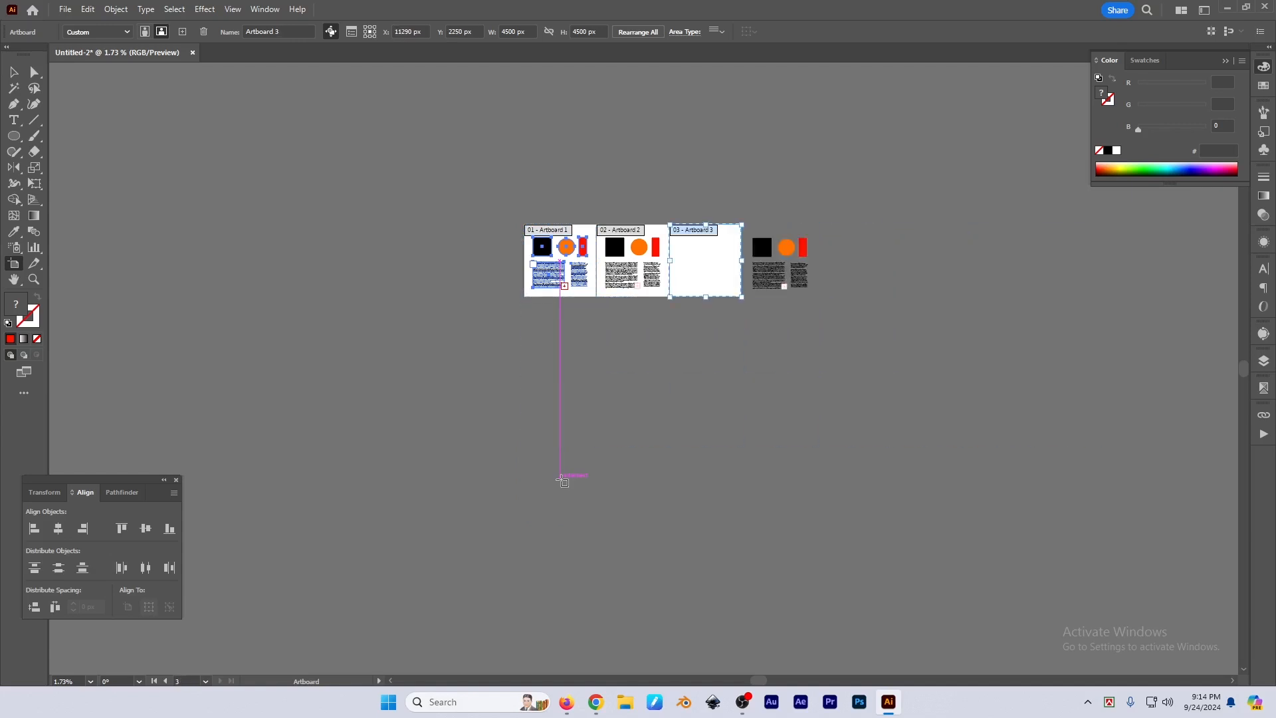
Delete the leftover shapes and text lying outside the artboards, beside the third artboard
{"action": "scroll", "coordinate": [758, 269], "scroll_direction": "up", "scroll_amount": 3}
{"action": "key", "text": "v"}
{"action": "left_click", "coordinate": [773, 212]}
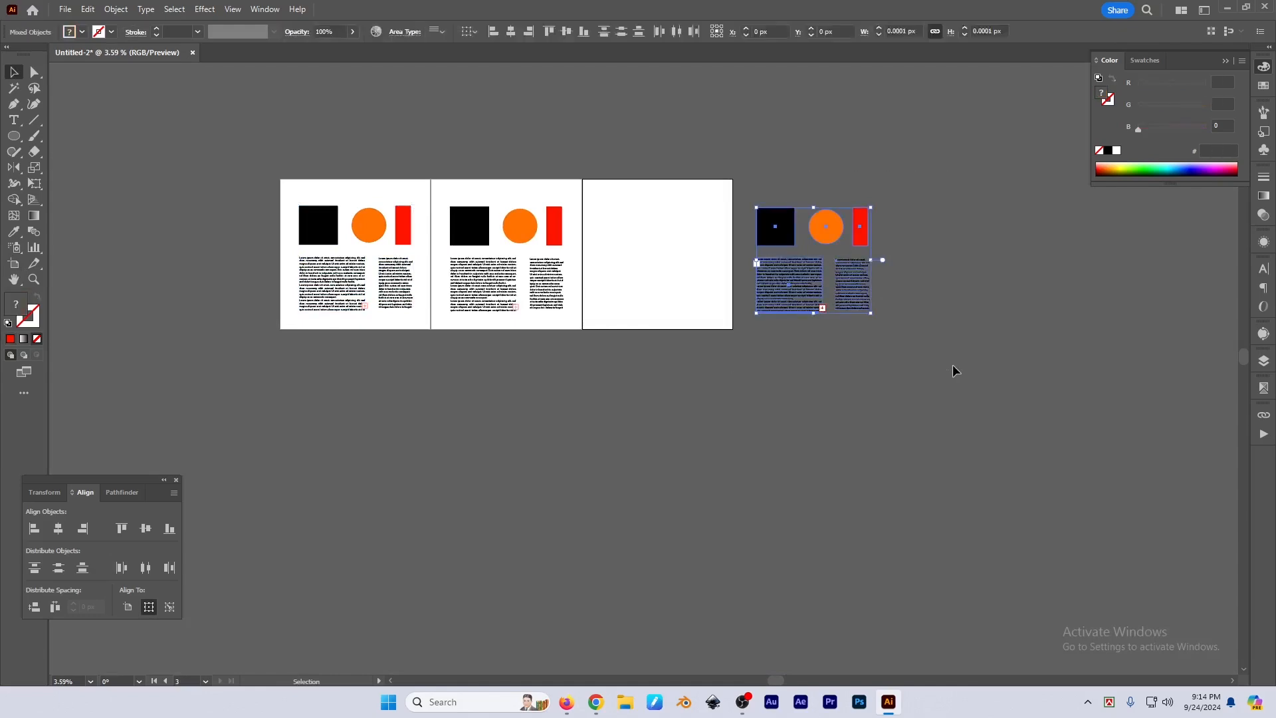
{"action": "key", "text": "Delete"}
Group all shapes and text on the second artboard and clear the selection
{"action": "scroll", "coordinate": [670, 308], "scroll_direction": "up", "scroll_amount": 3}
{"action": "left_click_drag", "start_coordinate": [542, 203], "coordinate": [768, 444]}
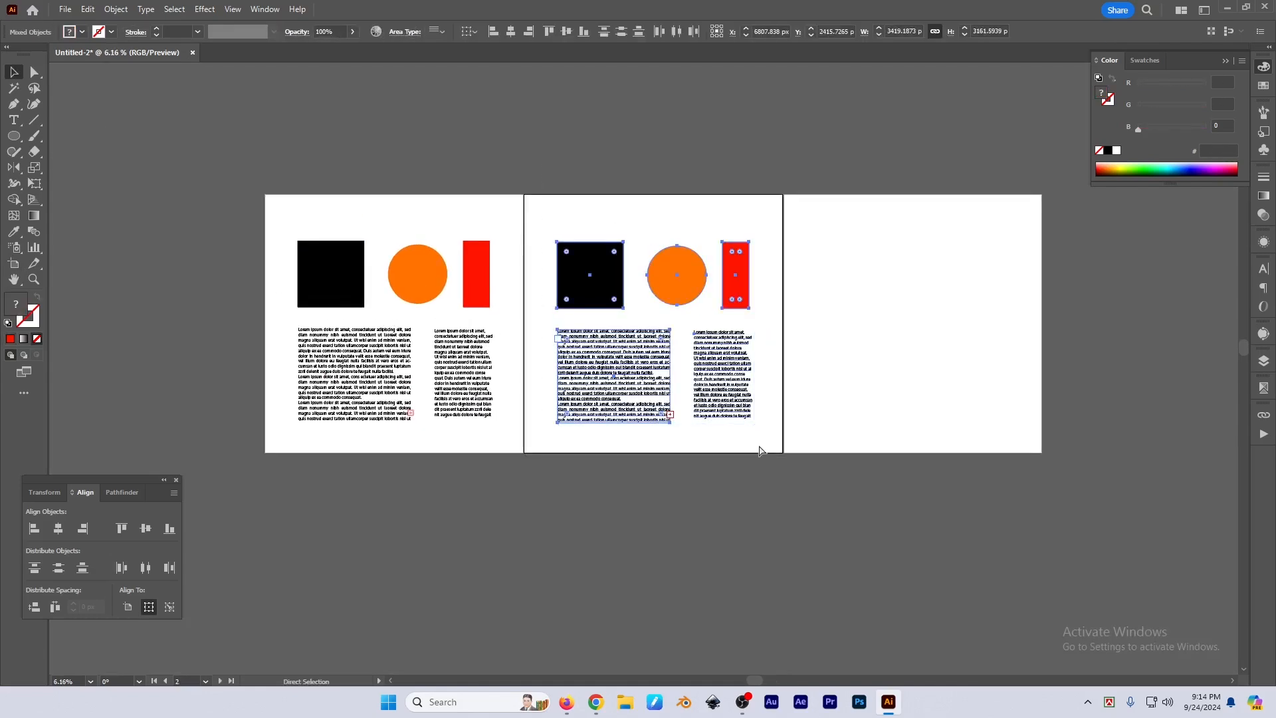
{"action": "key", "text": "ctrl+g"}
{"action": "key", "text": "ctrl+h"}
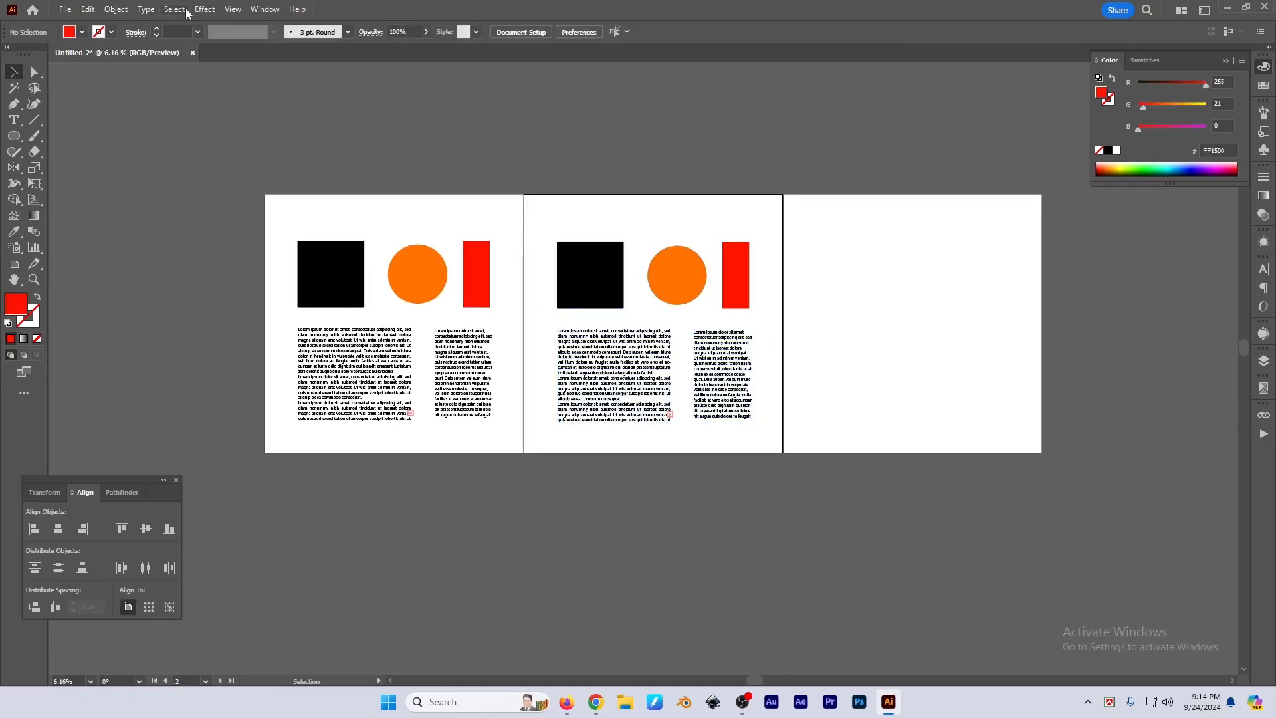
Apply All on Active Artboard to the second artboard and deselect by making the empty third artboard active
{"action": "left_click", "coordinate": [175, 9]}
{"action": "left_click", "coordinate": [204, 40]}
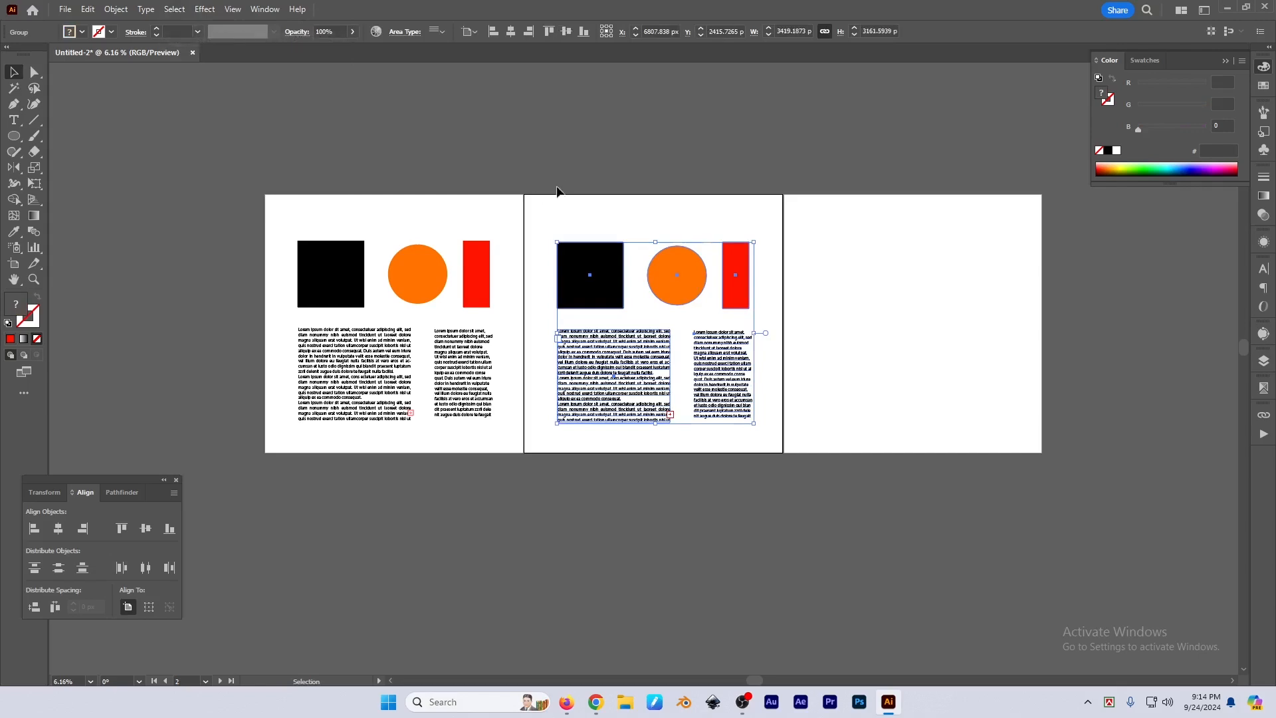
{"action": "left_click", "coordinate": [868, 341]}
Group all shapes and text on the first artboard and clear the selection
{"action": "key", "text": "a"}
{"action": "scroll", "coordinate": [567, 392], "scroll_direction": "up", "scroll_amount": 2}
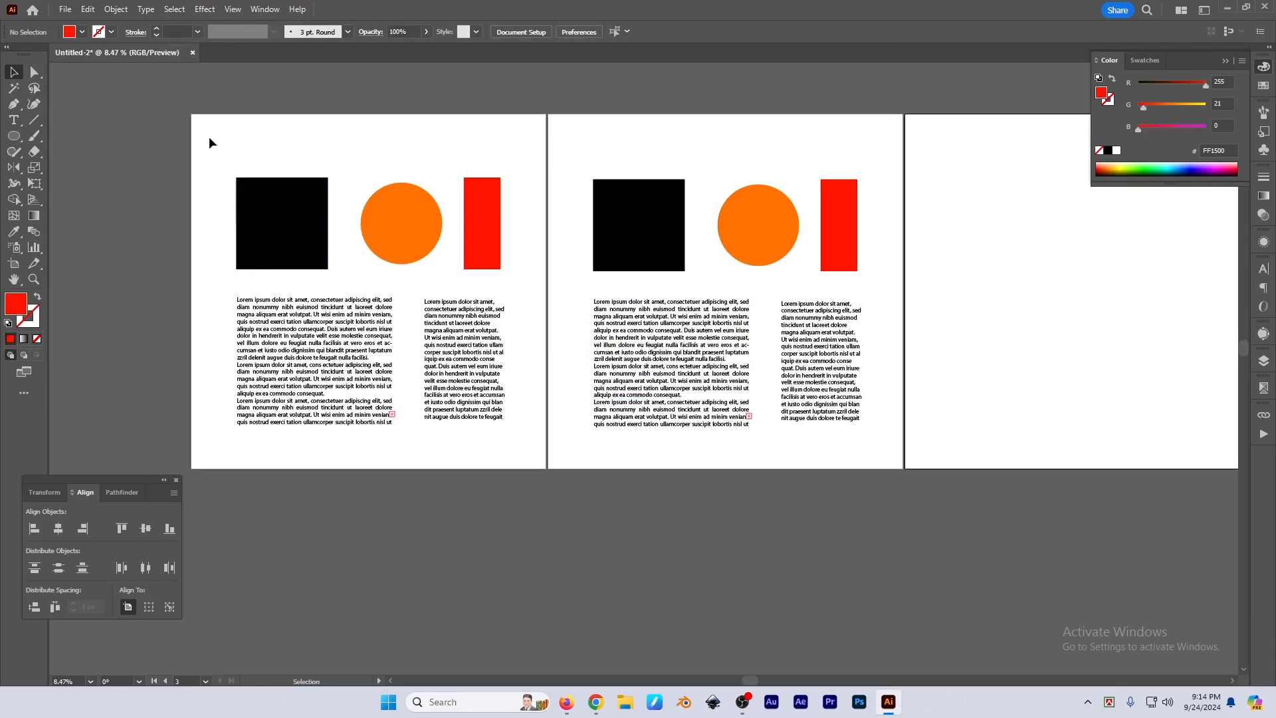
{"action": "left_click_drag", "start_coordinate": [209, 137], "coordinate": [501, 462]}
{"action": "scroll", "coordinate": [514, 463], "scroll_direction": "down", "scroll_amount": 2}
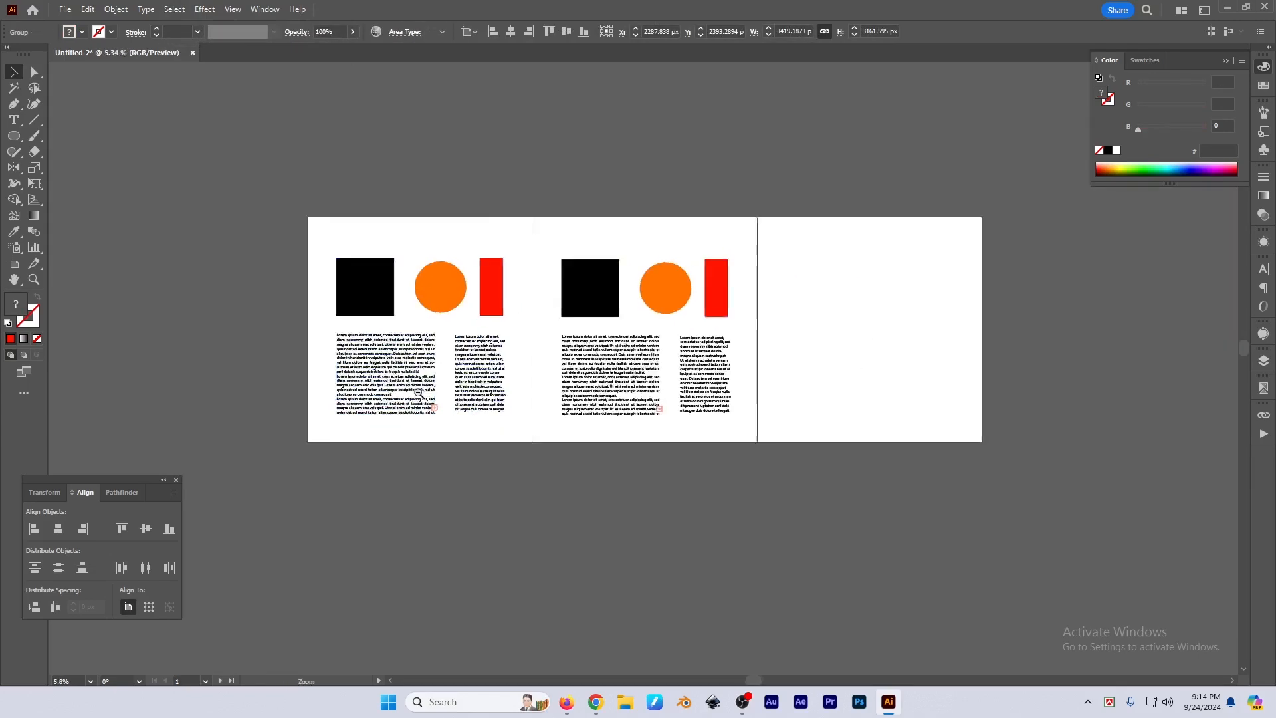
{"action": "left_click", "coordinate": [846, 436]}
{"action": "scroll", "coordinate": [572, 490], "scroll_direction": "up", "scroll_amount": 1}
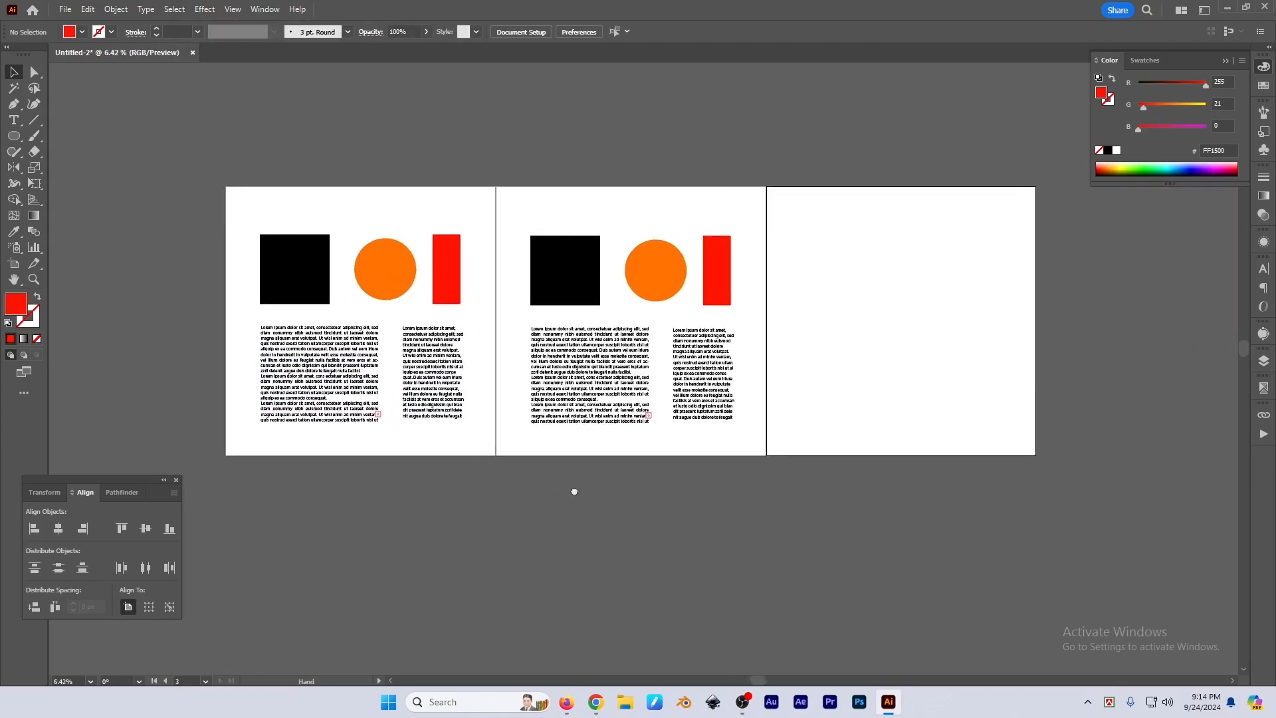
Add three new empty artboards after the third artboard
{"action": "left_click", "coordinate": [454, 280]}
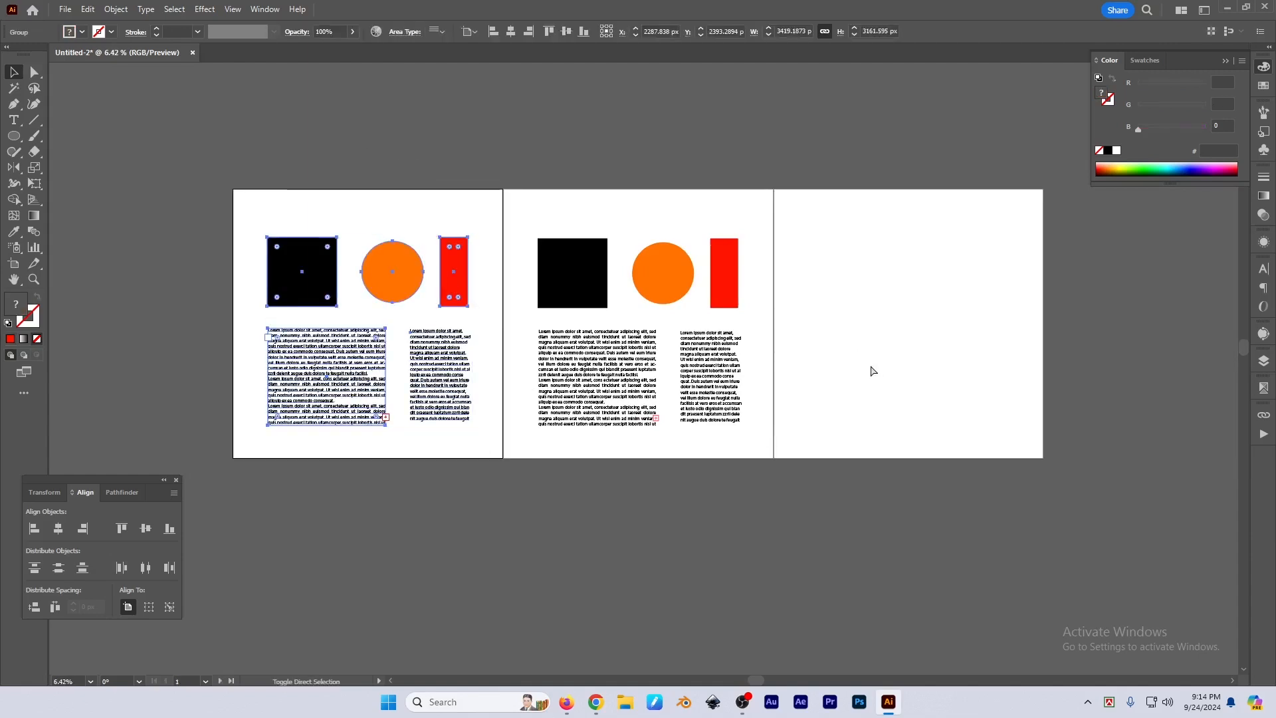
{"action": "scroll", "coordinate": [857, 359], "scroll_direction": "down", "scroll_amount": 2}
{"action": "key", "text": "shift+o"}
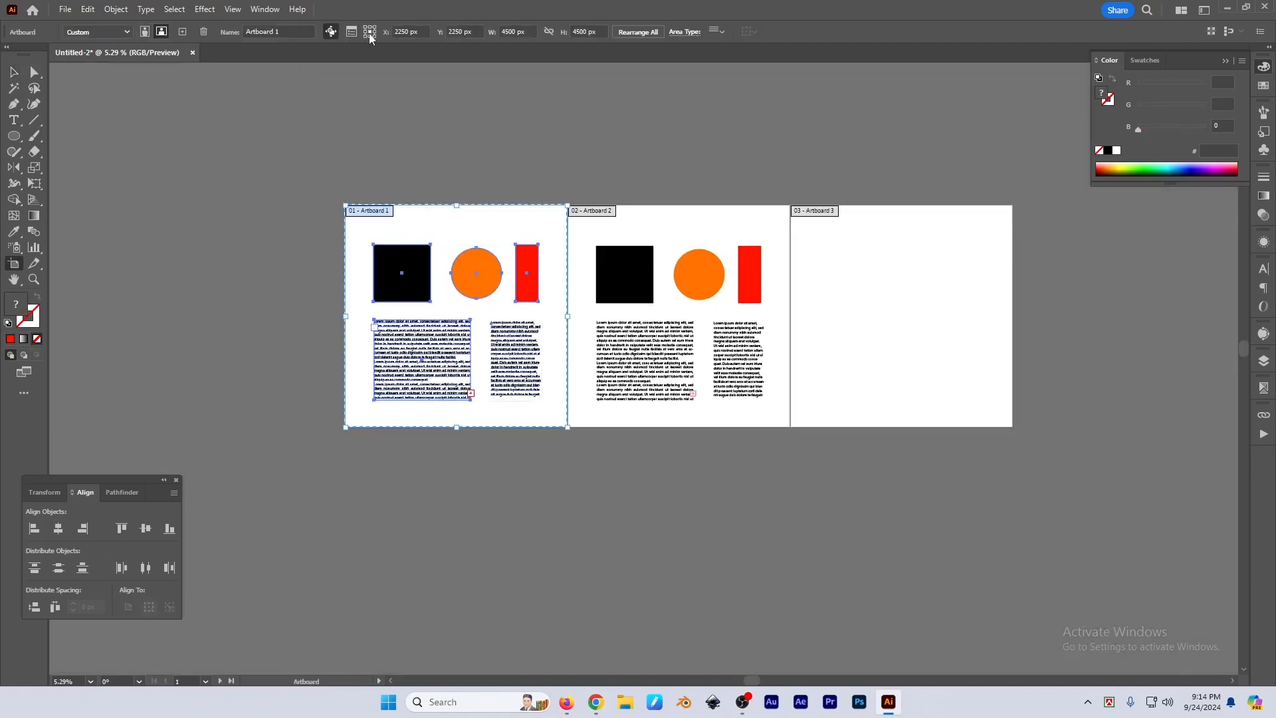
{"action": "left_click", "coordinate": [931, 305]}
{"action": "left_click", "coordinate": [180, 37]}
{"action": "left_click", "coordinate": [181, 36]}
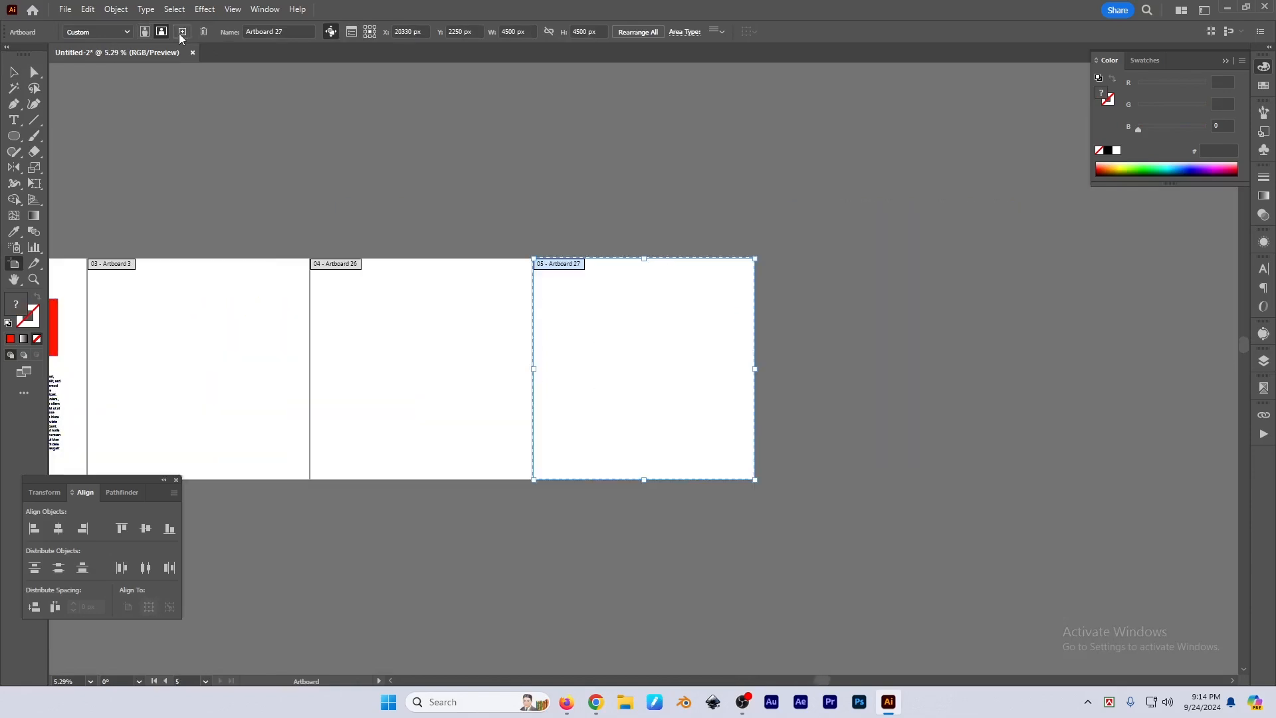
Distribute the grouped artwork so the first, third and fifth artboards each hold one group, leaving the others empty
{"action": "key", "text": "v"}
{"action": "scroll", "coordinate": [684, 341], "scroll_direction": "down", "scroll_amount": 2}
{"action": "left_click_drag", "start_coordinate": [424, 324], "coordinate": [811, 338]}
{"action": "scroll", "coordinate": [655, 418], "scroll_direction": "up", "scroll_amount": 1}
{"action": "left_click_drag", "start_coordinate": [665, 420], "coordinate": [738, 416]}
{"action": "left_click", "coordinate": [738, 417]}
Make the third artboard active by selecting its group, and clear the selection
{"action": "left_click", "coordinate": [328, 302]}
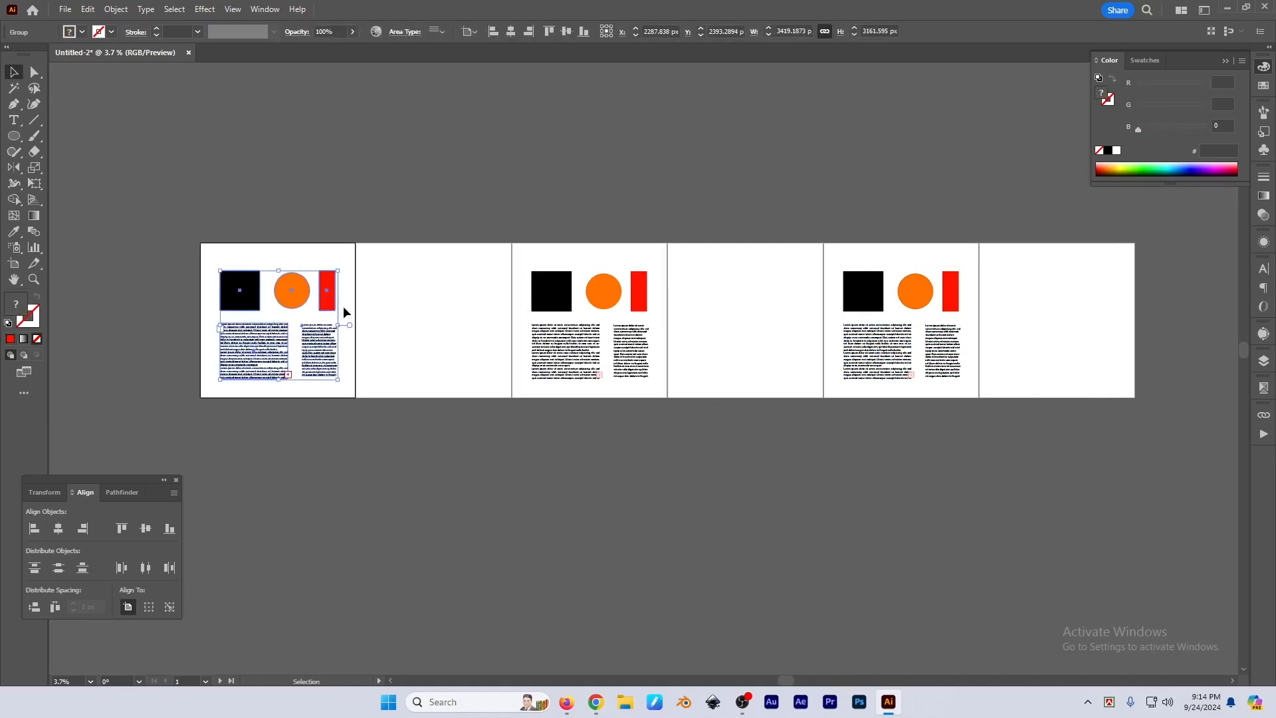
{"action": "left_click", "coordinate": [540, 292]}
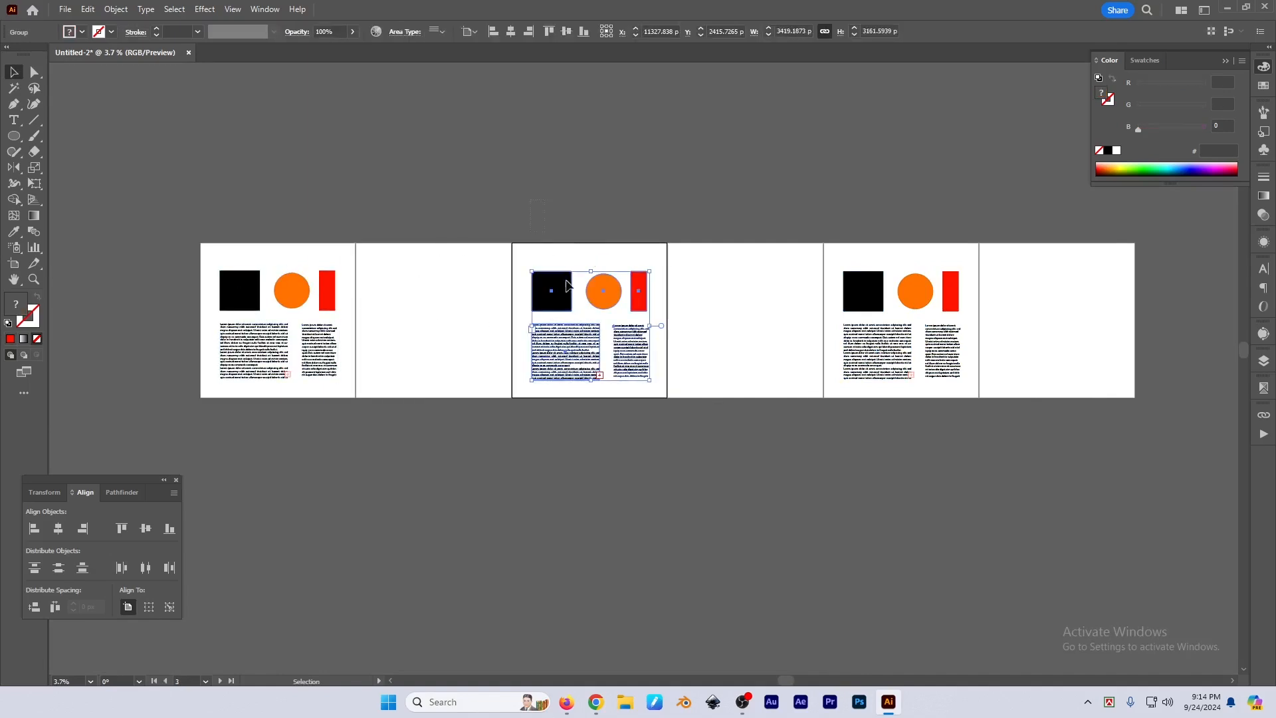
{"action": "left_click_drag", "start_coordinate": [529, 218], "coordinate": [658, 436]}
{"action": "scroll", "coordinate": [441, 318], "scroll_direction": "up", "scroll_amount": 2}
{"action": "left_click", "coordinate": [698, 246]}
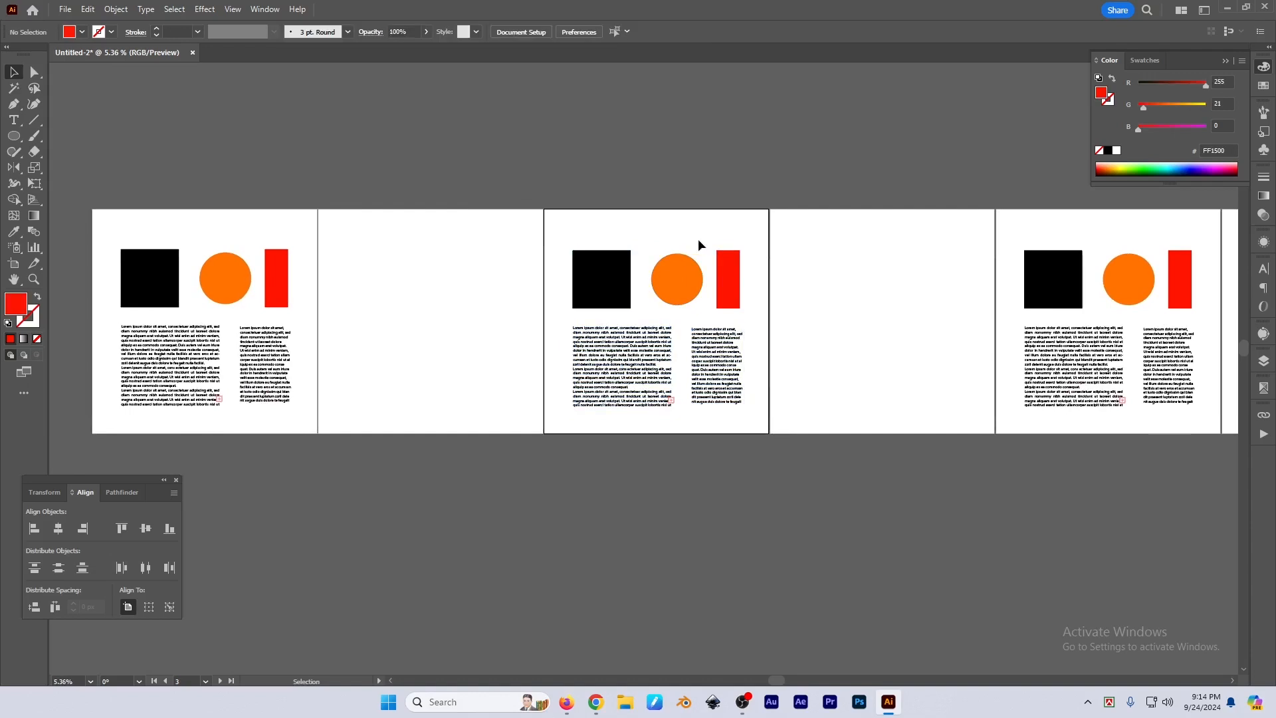
{"action": "scroll", "coordinate": [643, 250], "scroll_direction": "down", "scroll_amount": 3}
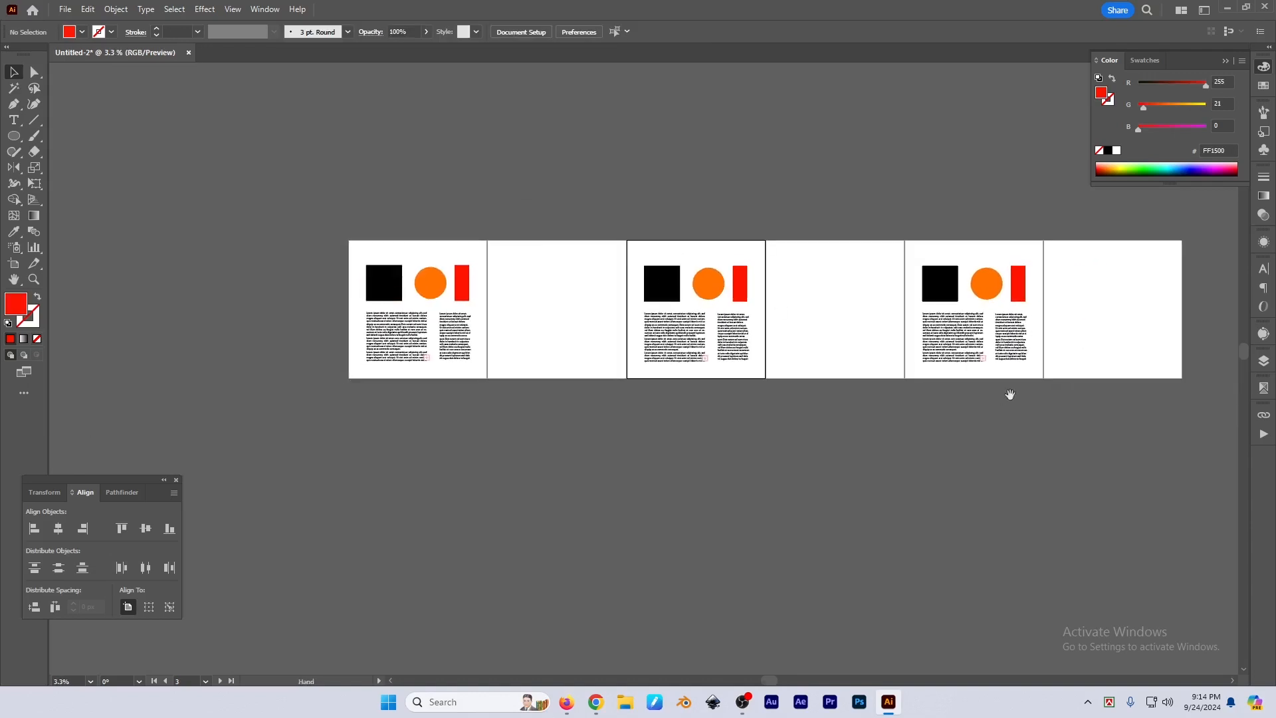
{"action": "scroll", "coordinate": [1008, 393], "scroll_direction": "right", "scroll_amount": 1}
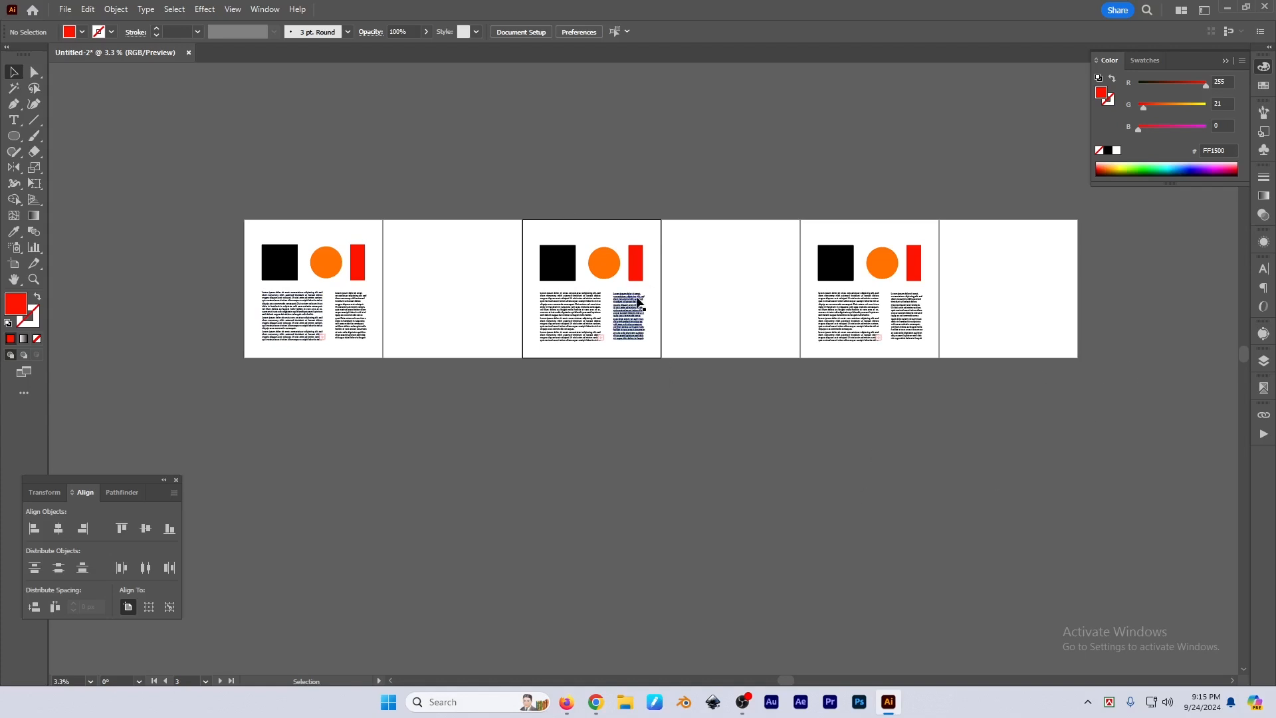
Select the third artboard's artwork with All on Active Artboard and deselect it again
{"action": "left_click", "coordinate": [177, 9]}
{"action": "left_click", "coordinate": [220, 35]}
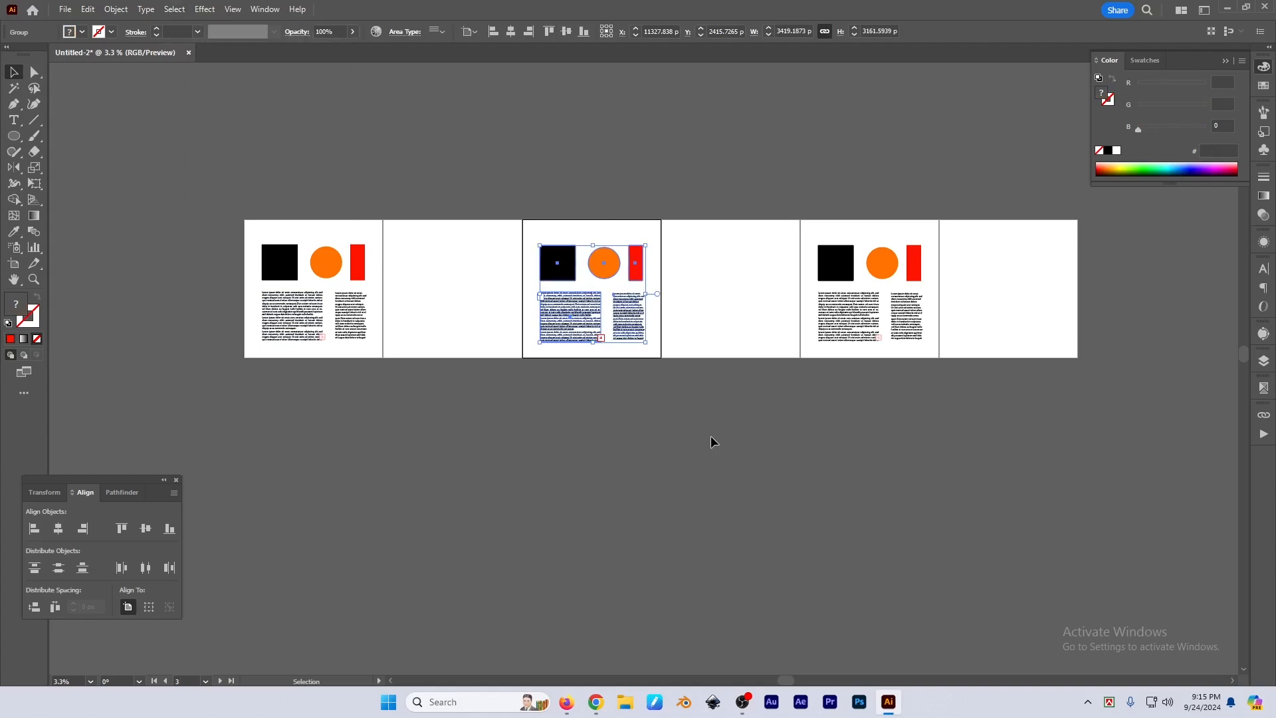
{"action": "left_click_drag", "start_coordinate": [605, 382], "coordinate": [741, 406]}
{"action": "left_click", "coordinate": [664, 346]}
{"action": "left_click_drag", "start_coordinate": [595, 358], "coordinate": [635, 344]}
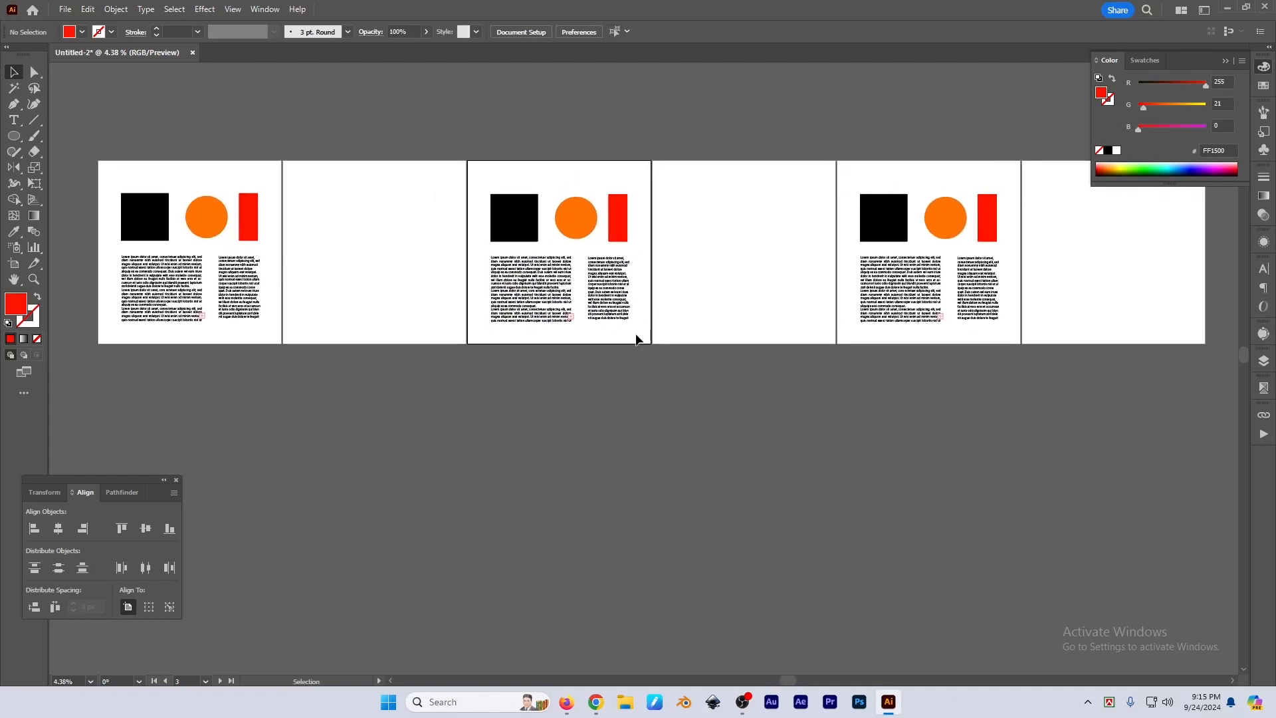
Reapply All on Active Artboard to the third artboard to compare it with the other artboards
{"action": "left_click_drag", "start_coordinate": [587, 333], "coordinate": [641, 402]}
{"action": "left_click", "coordinate": [176, 10]}
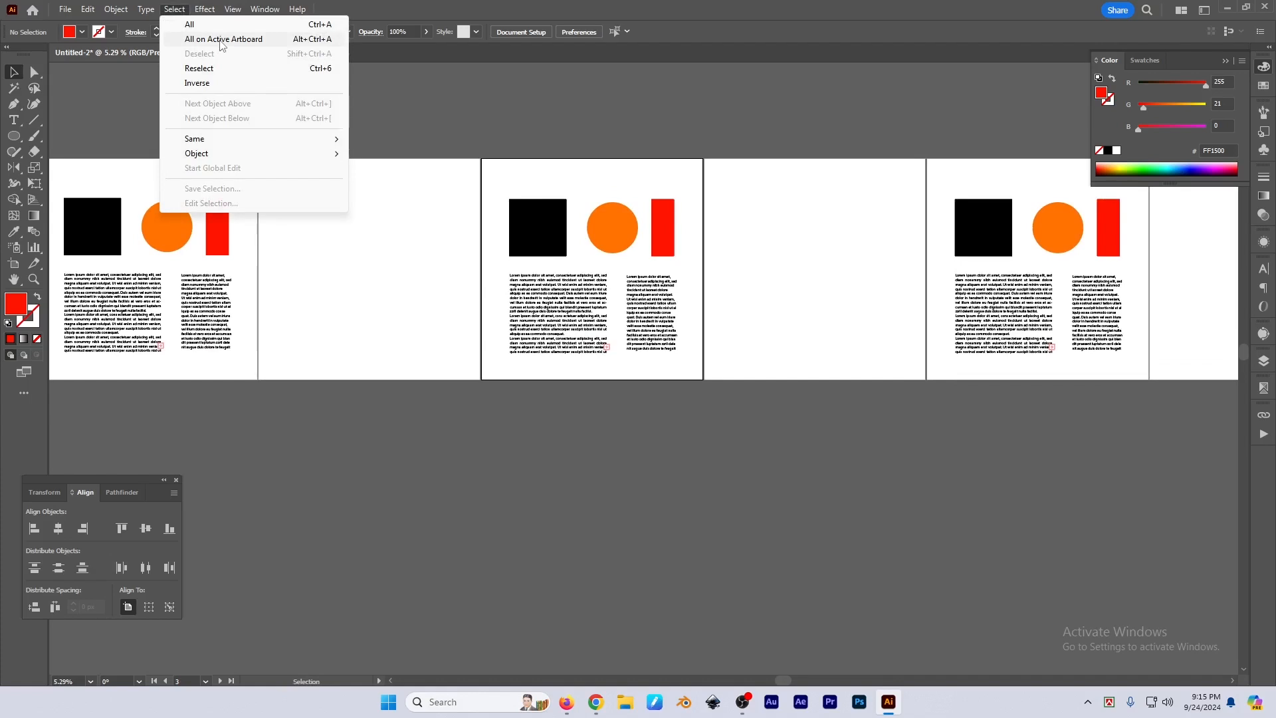
{"action": "left_click", "coordinate": [221, 44]}
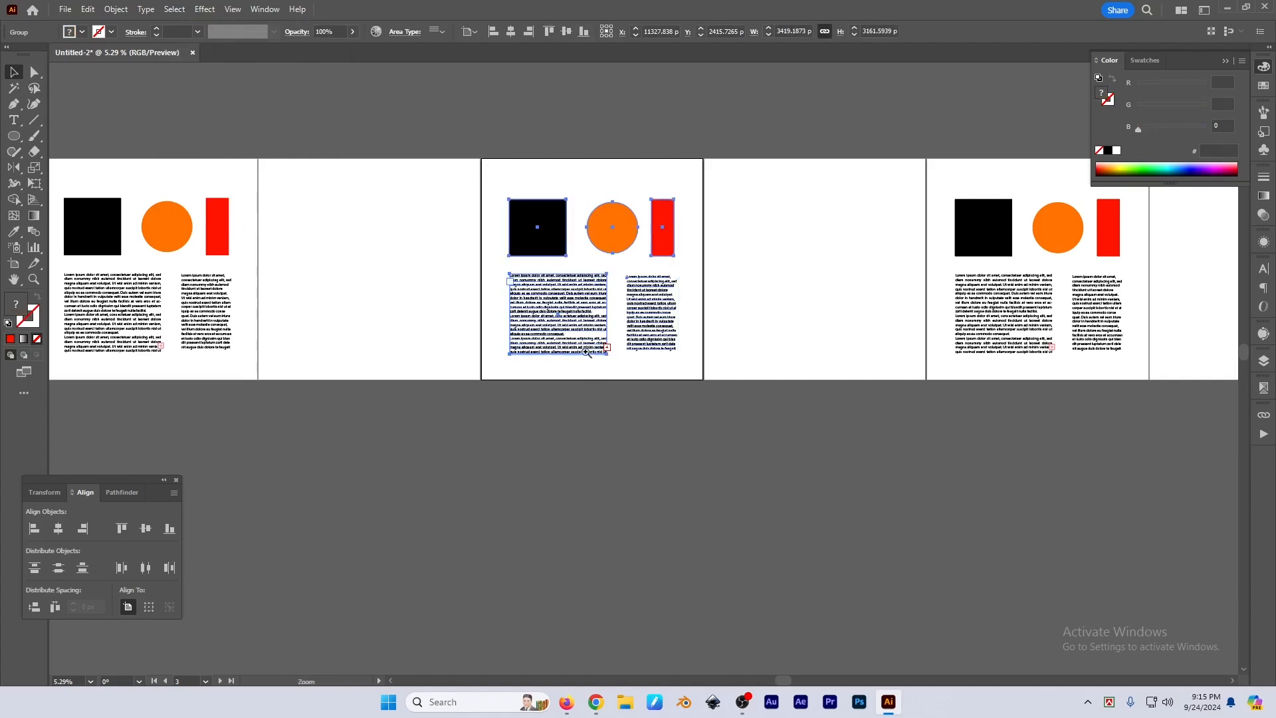
{"action": "scroll", "coordinate": [552, 306], "scroll_direction": "down", "scroll_amount": 2}
{"action": "left_click_drag", "start_coordinate": [587, 336], "coordinate": [558, 324]}
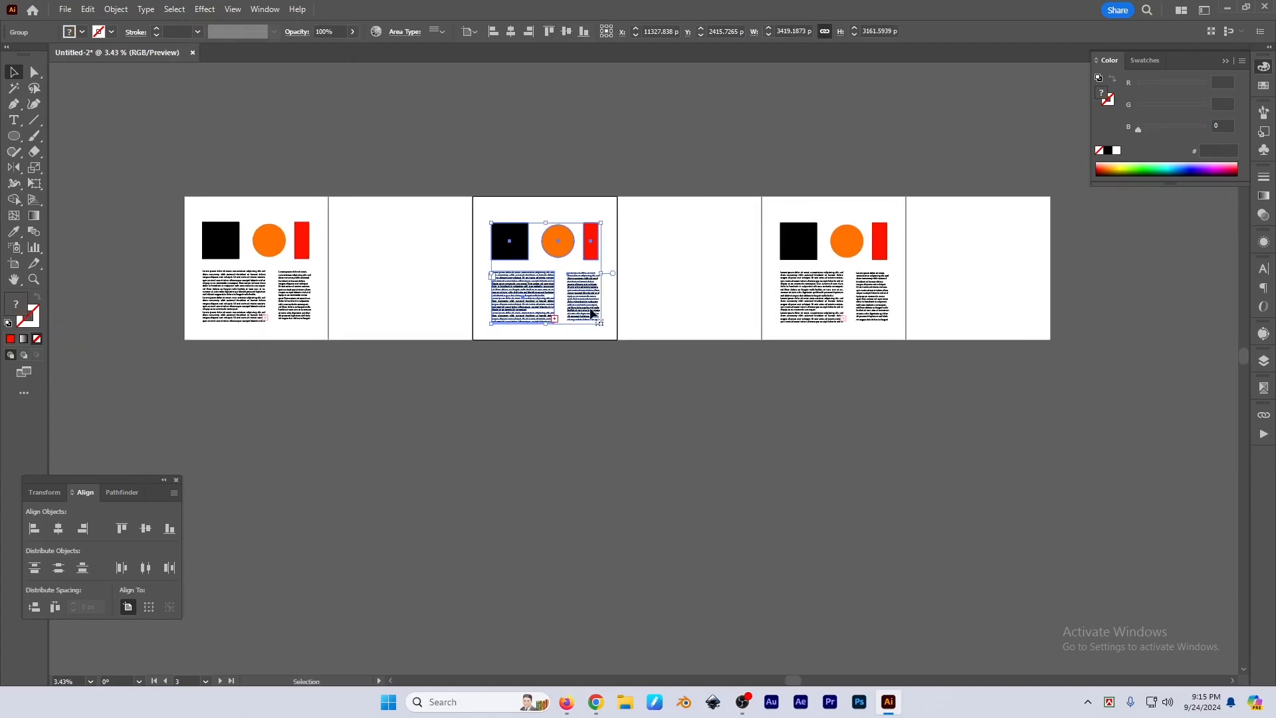
Make the fifth artboard active through its group and apply All on Active Artboard to it
{"action": "left_click", "coordinate": [834, 246]}
{"action": "left_click_drag", "start_coordinate": [811, 248], "coordinate": [861, 211]}
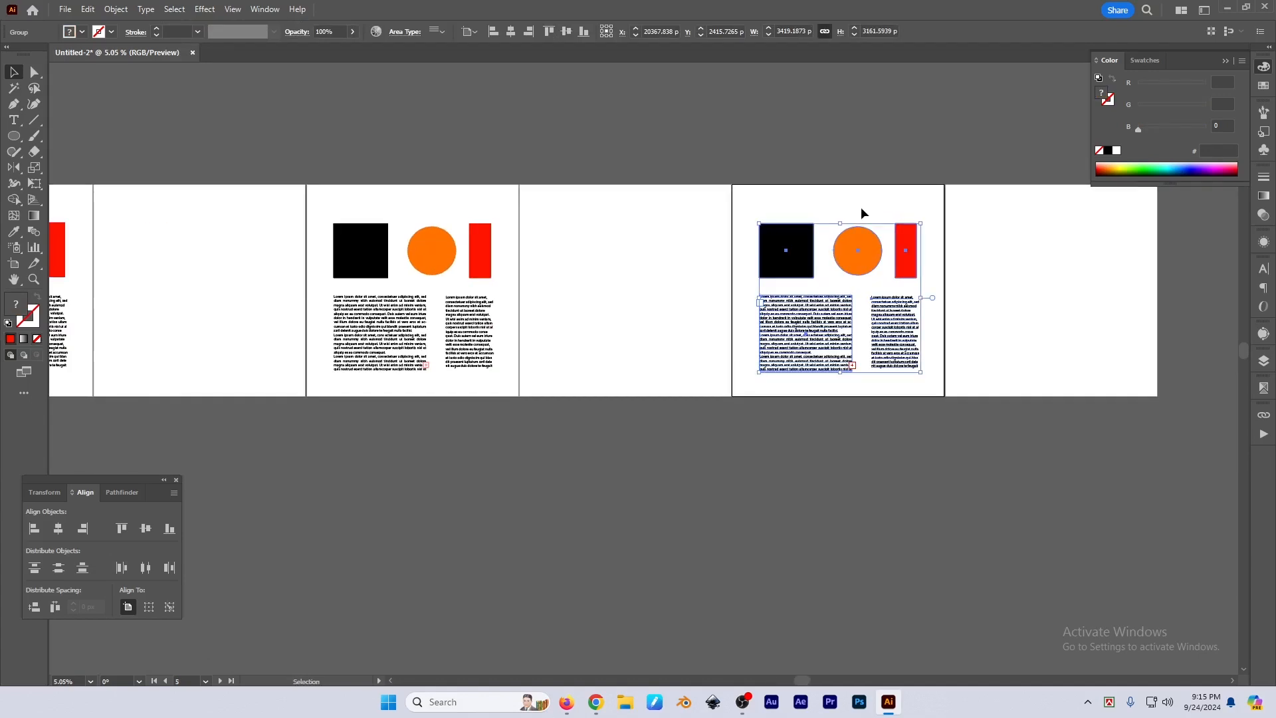
{"action": "left_click", "coordinate": [181, 12]}
{"action": "left_click", "coordinate": [207, 38]}
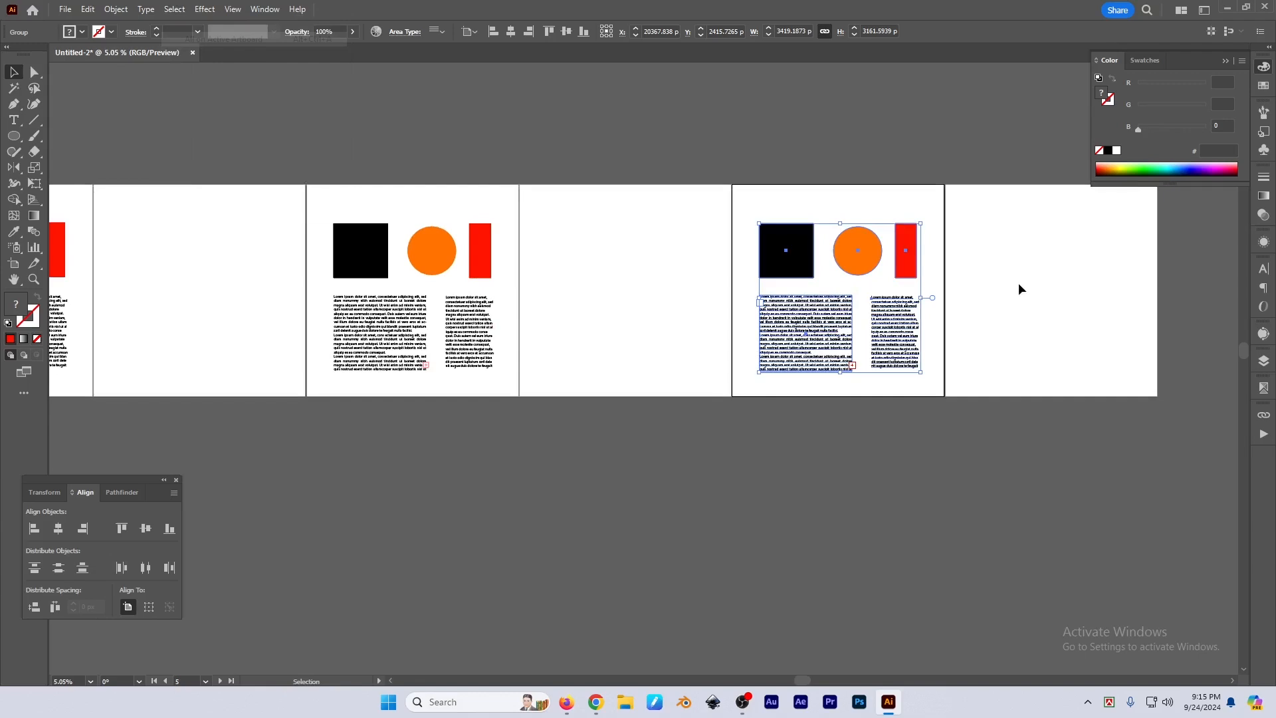
Clear the selection, keep the fifth artboard active and reselect its artwork with All on Active Artboard
{"action": "left_click", "coordinate": [1008, 208]}
{"action": "left_click", "coordinate": [858, 207]}
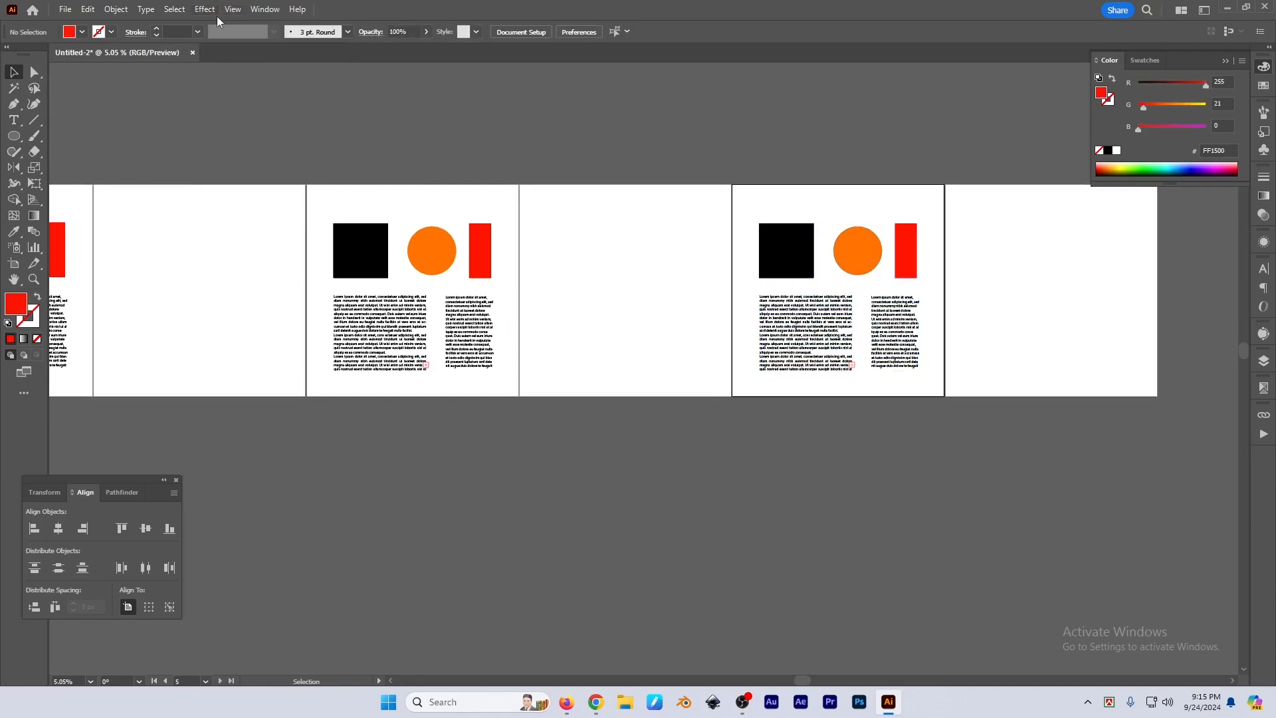
{"action": "left_click", "coordinate": [174, 10]}
{"action": "left_click", "coordinate": [209, 36]}
{"action": "scroll", "coordinate": [856, 297], "scroll_direction": "down", "scroll_amount": 1}
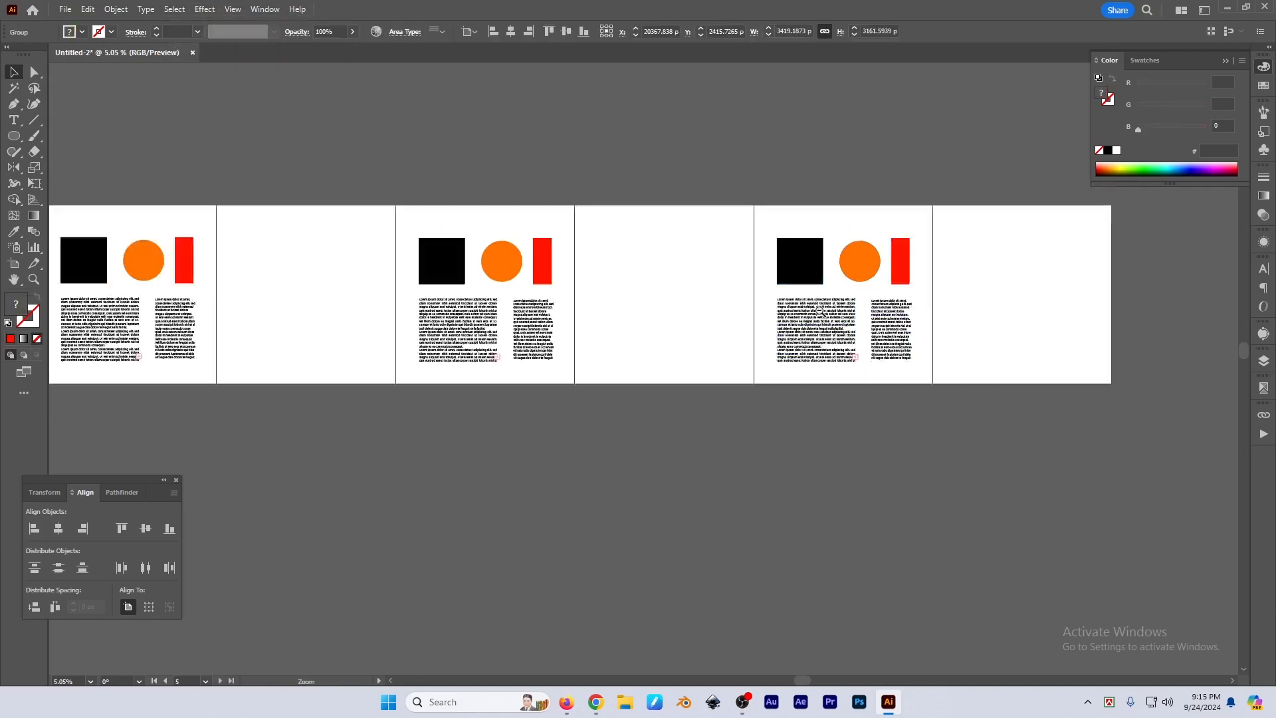
{"action": "left_click_drag", "start_coordinate": [820, 311], "coordinate": [758, 332]}
{"action": "left_click_drag", "start_coordinate": [286, 284], "coordinate": [369, 216]}
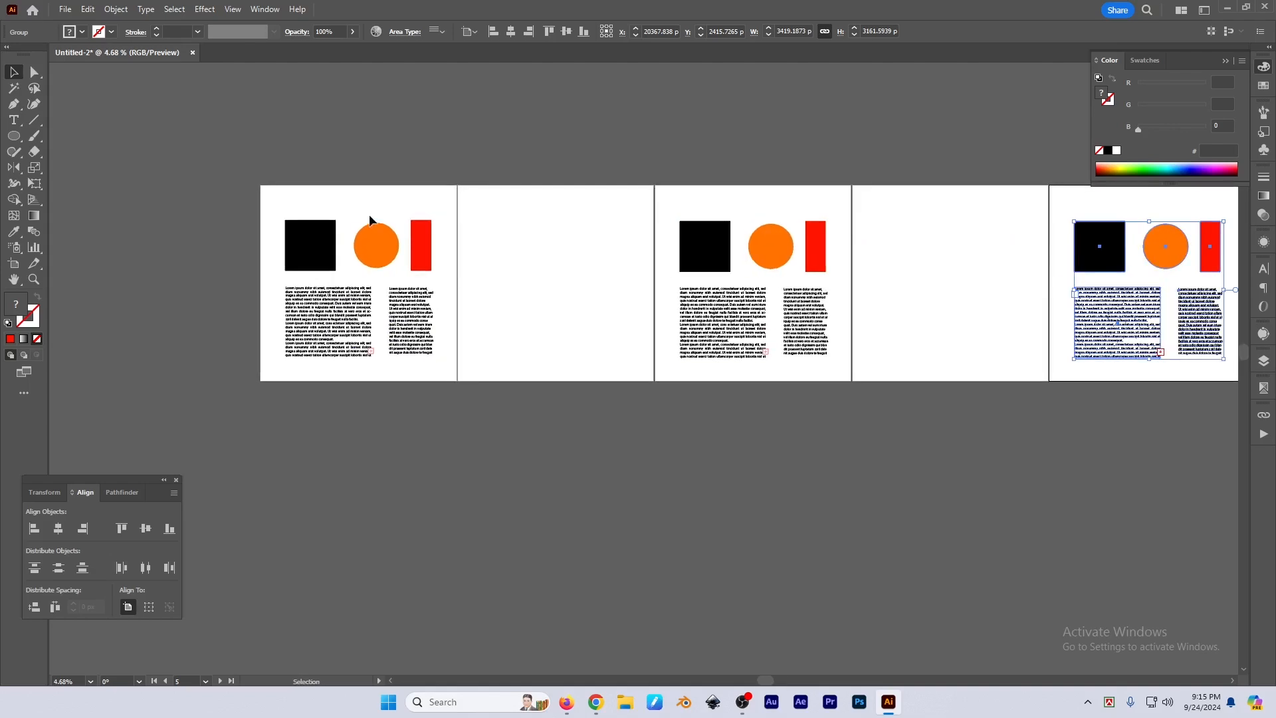
Make the first artboard active through its group and select its artwork with All on Active Artboard
{"action": "left_click", "coordinate": [374, 233]}
{"action": "left_click", "coordinate": [349, 197]}
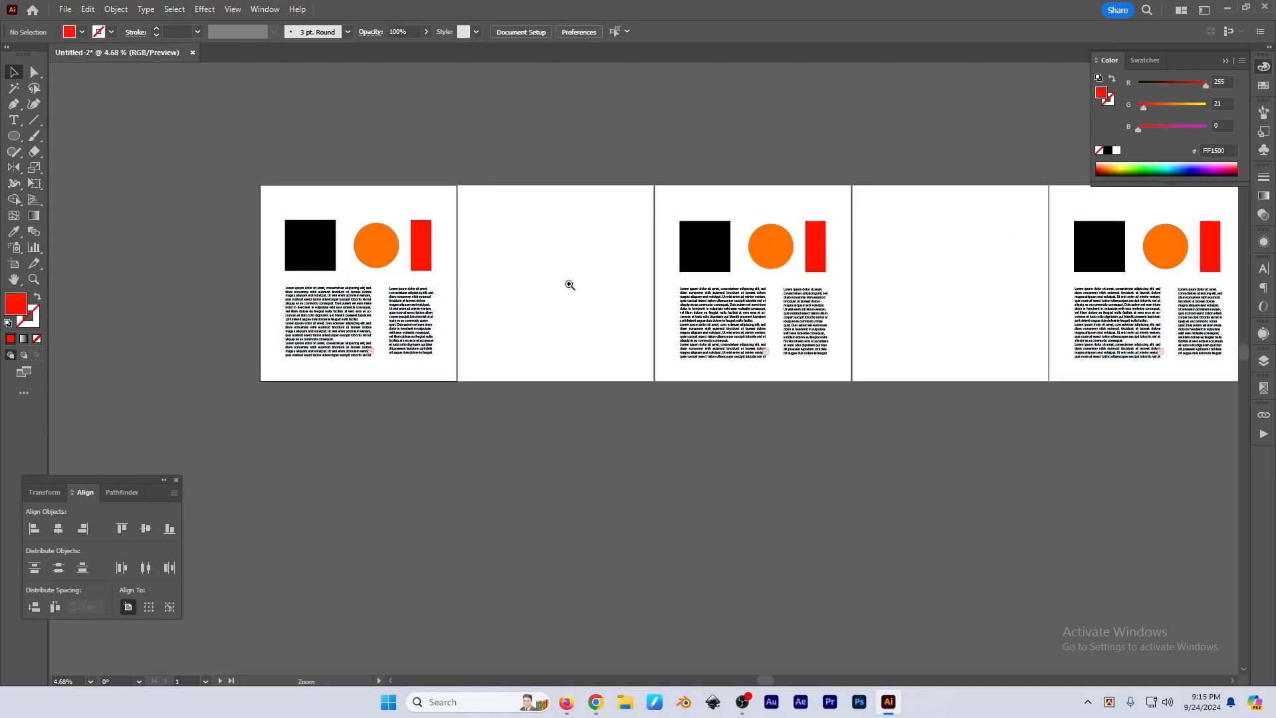
{"action": "left_click_drag", "start_coordinate": [570, 285], "coordinate": [513, 312]}
{"action": "left_click_drag", "start_coordinate": [682, 365], "coordinate": [724, 404]}
{"action": "left_click_drag", "start_coordinate": [396, 306], "coordinate": [734, 507]}
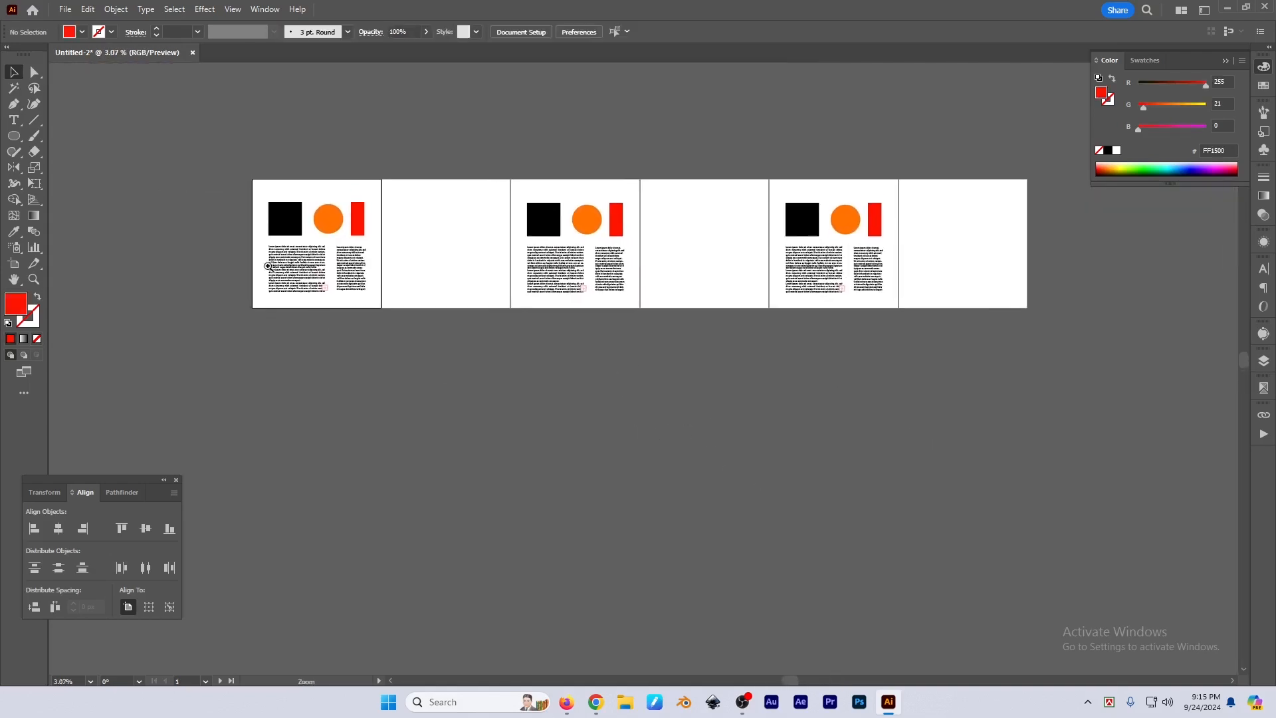
{"action": "left_click_drag", "start_coordinate": [269, 266], "coordinate": [407, 273]}
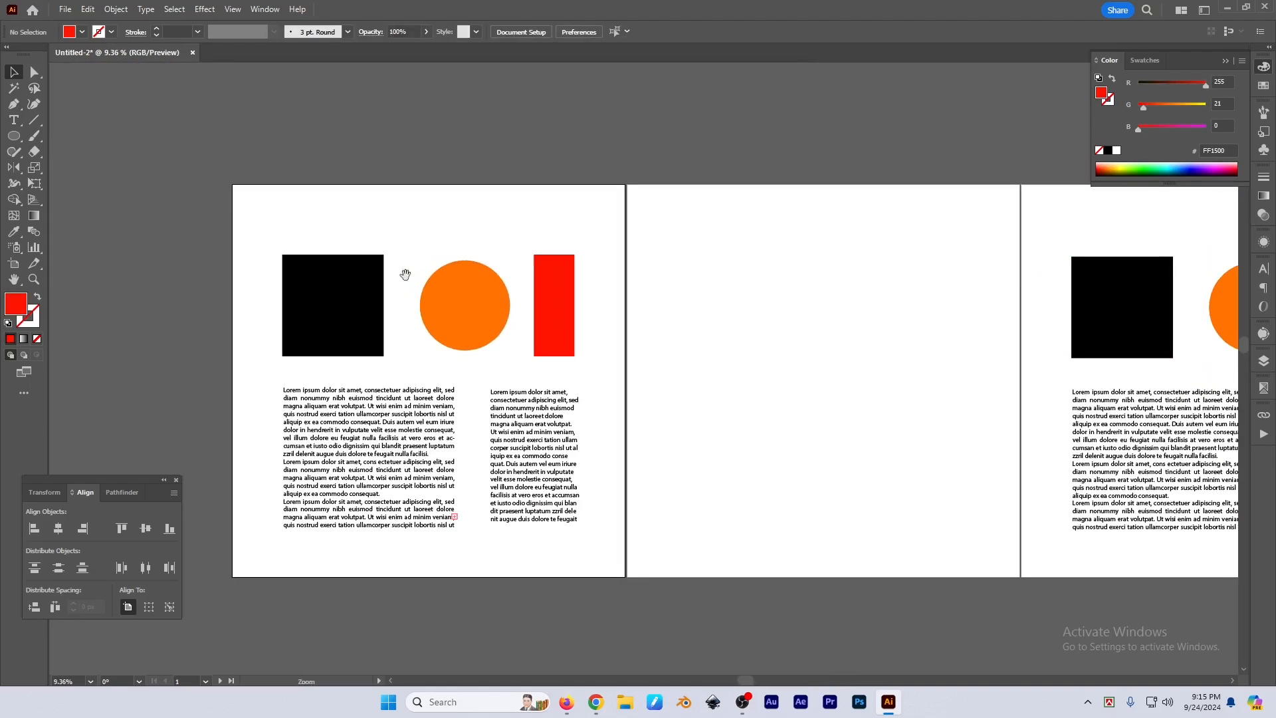
{"action": "left_click", "coordinate": [177, 13]}
{"action": "left_click", "coordinate": [193, 37]}
{"action": "left_click_drag", "start_coordinate": [688, 339], "coordinate": [530, 302]}
Clear the first artboard's selection with Deselect, select its group again and clear it by picking the empty canvas
{"action": "left_click", "coordinate": [174, 11]}
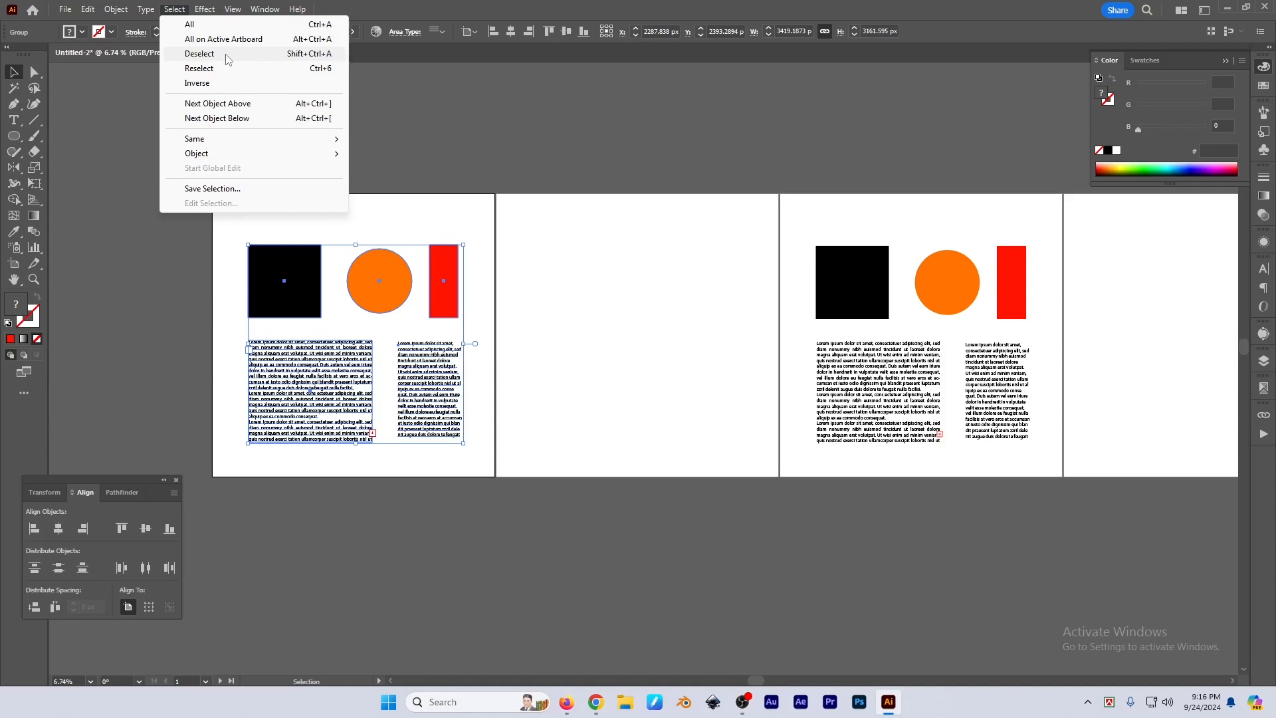
{"action": "left_click", "coordinate": [248, 53]}
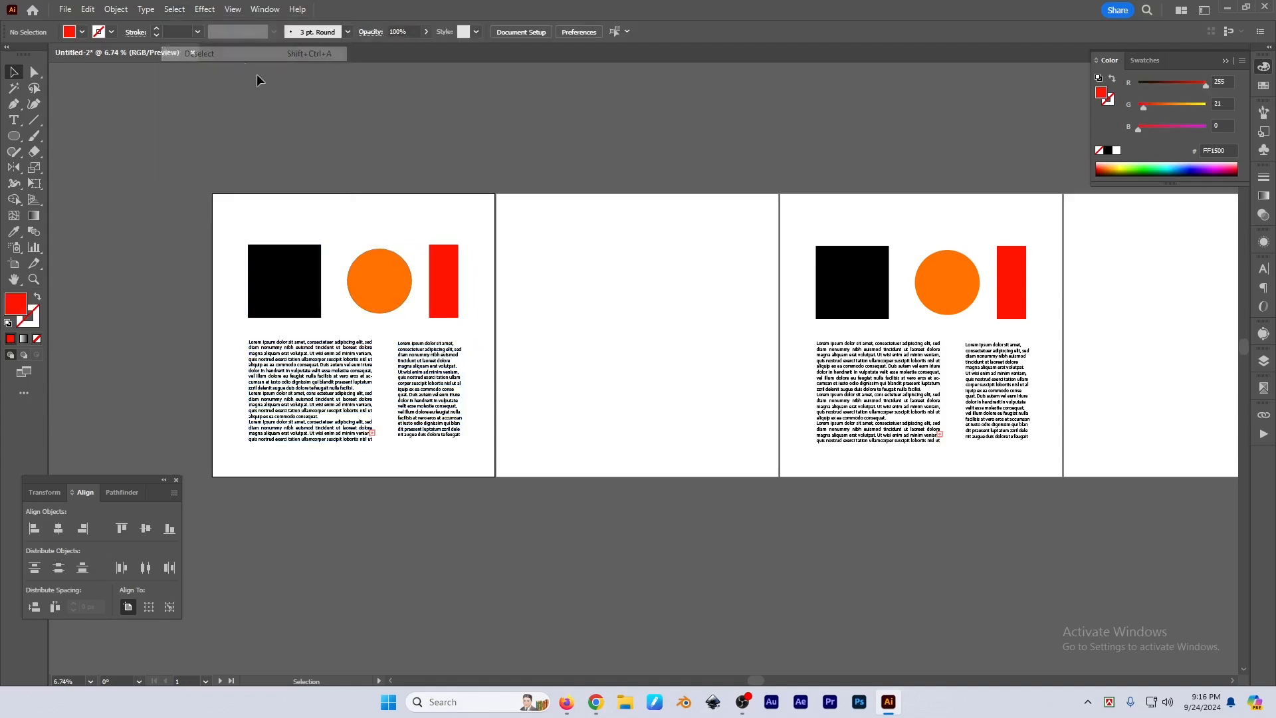
{"action": "left_click", "coordinate": [441, 270]}
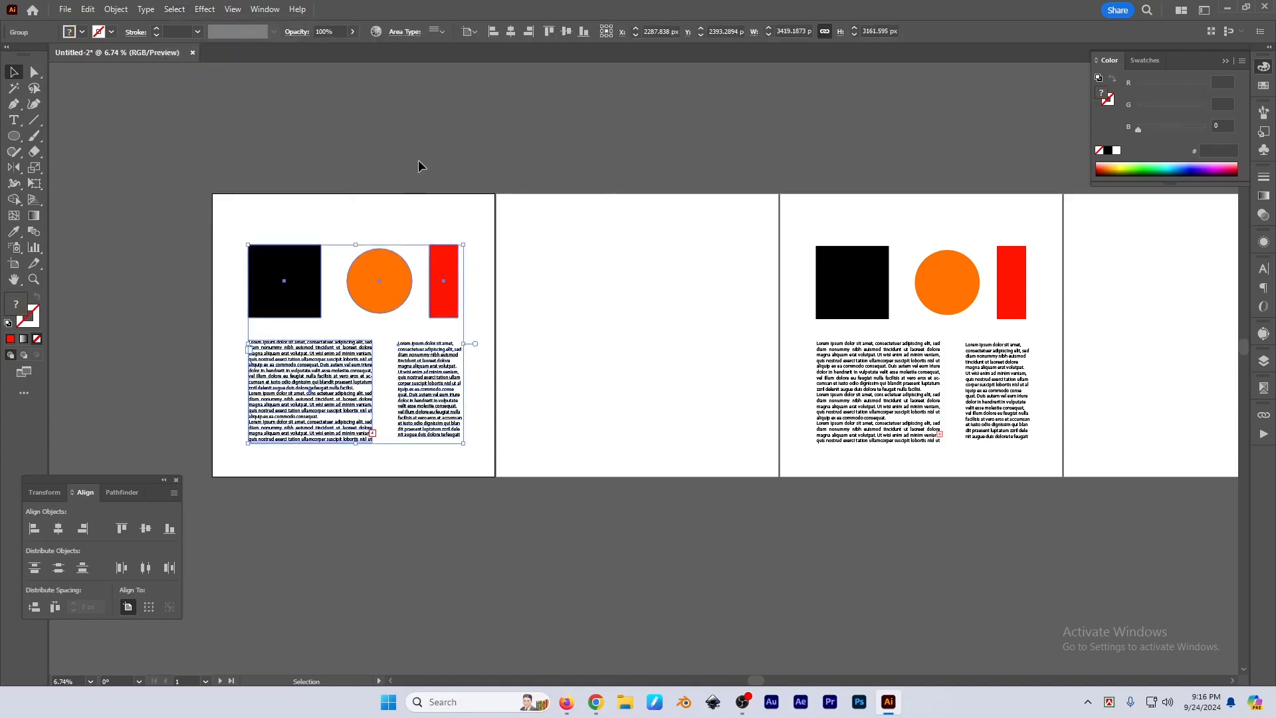
{"action": "left_click", "coordinate": [419, 157]}
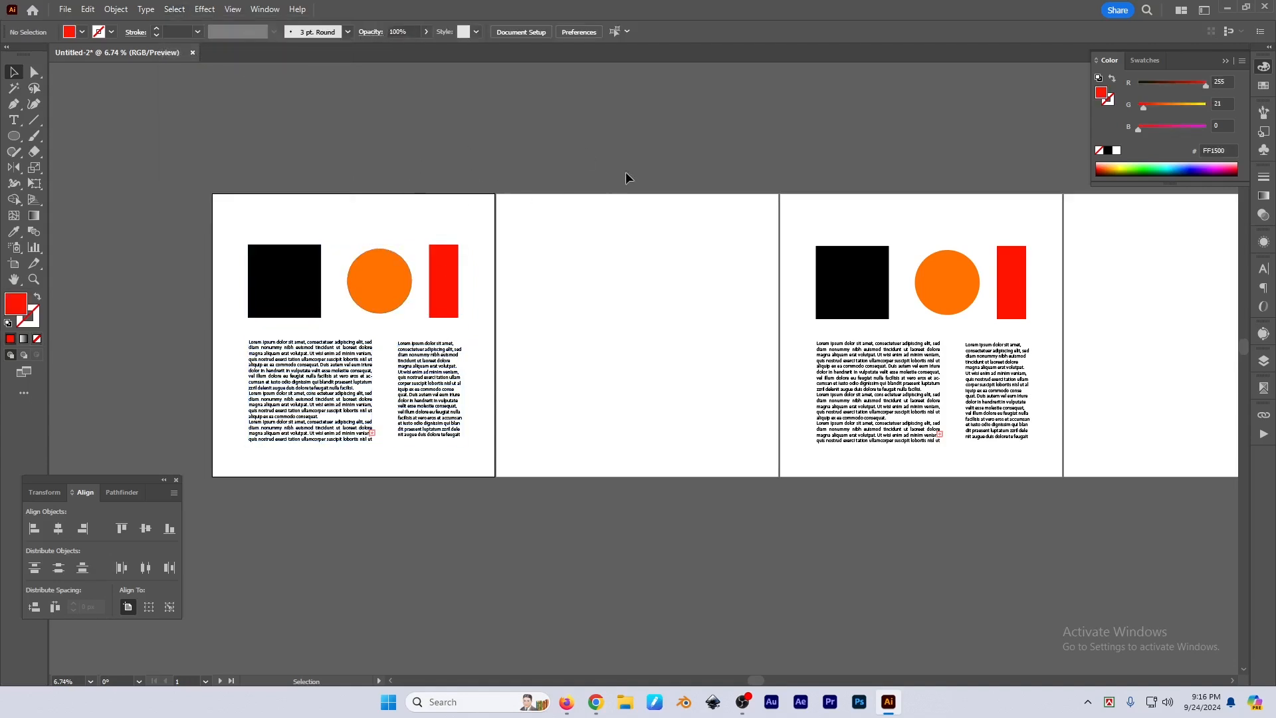
Apply Reselect while the first artboard's group is selected, and again after clearing the selection
{"action": "left_click", "coordinate": [389, 270]}
{"action": "left_click", "coordinate": [181, 10]}
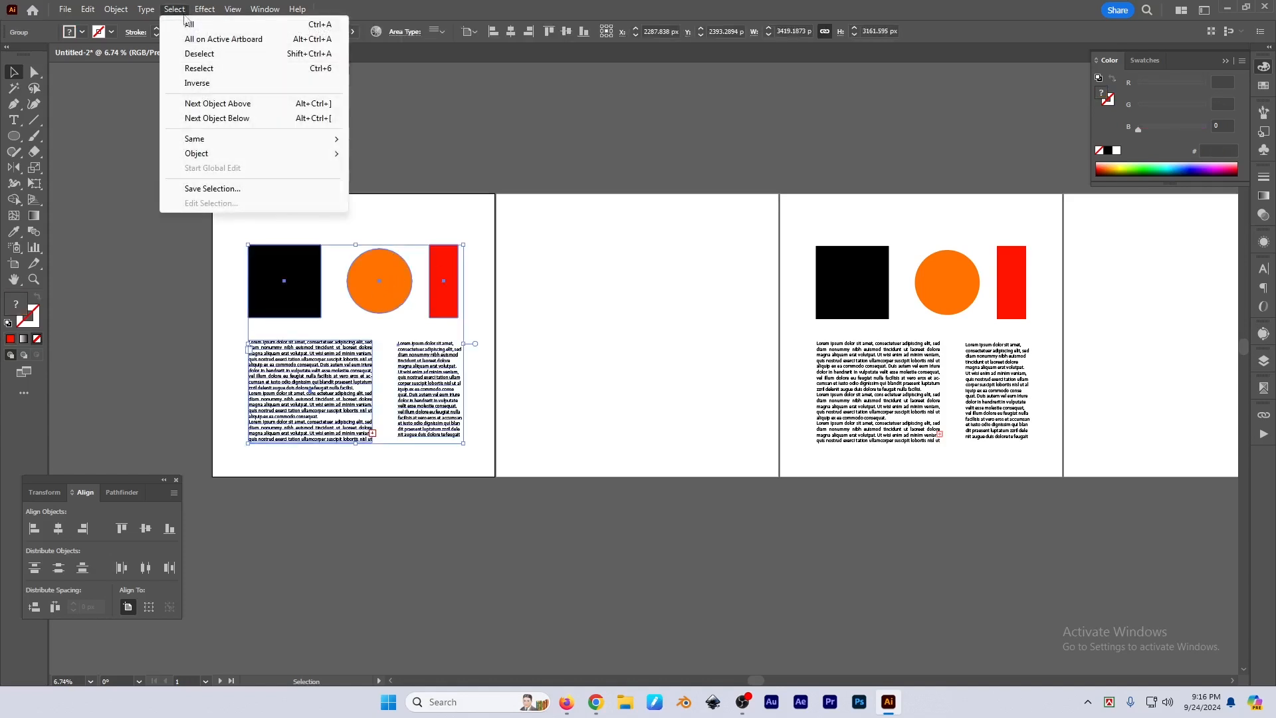
{"action": "left_click", "coordinate": [211, 71]}
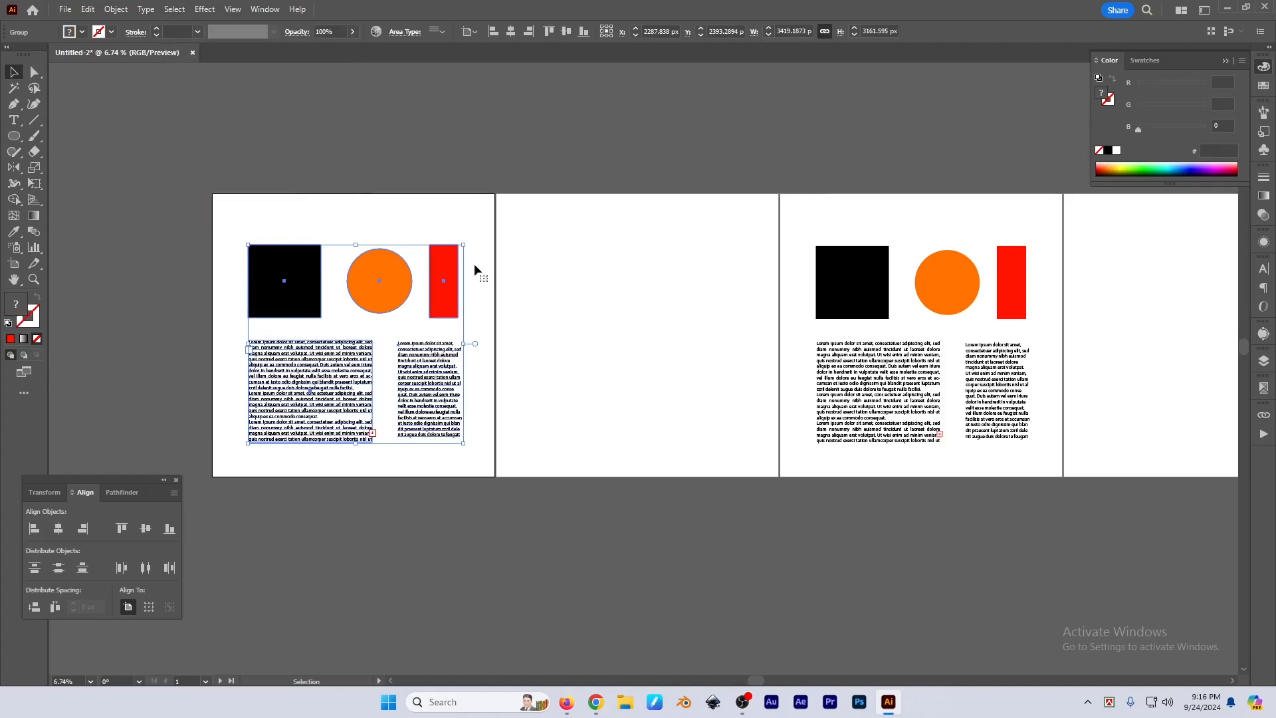
{"action": "scroll", "coordinate": [585, 276], "scroll_direction": "down", "scroll_amount": 4}
{"action": "left_click_drag", "start_coordinate": [630, 287], "coordinate": [487, 277]}
{"action": "scroll", "coordinate": [457, 294], "scroll_direction": "down", "scroll_amount": 1}
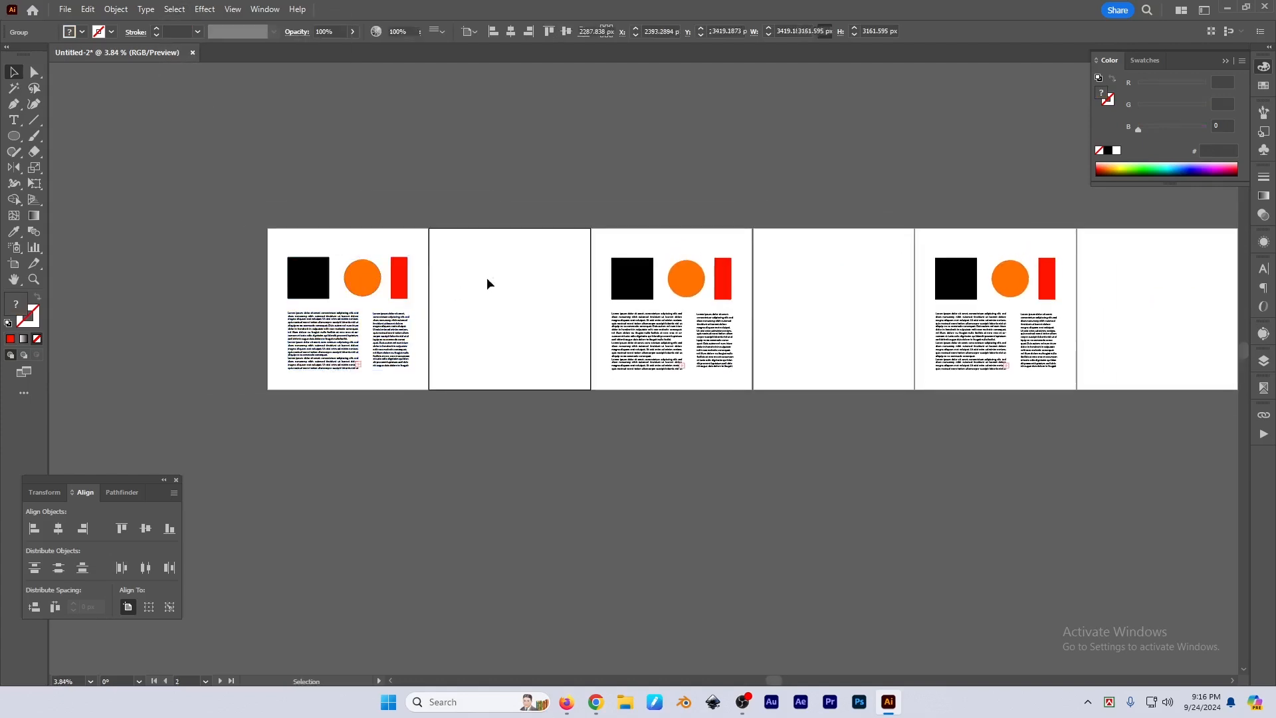
{"action": "left_click", "coordinate": [487, 277]}
{"action": "left_click", "coordinate": [175, 9]}
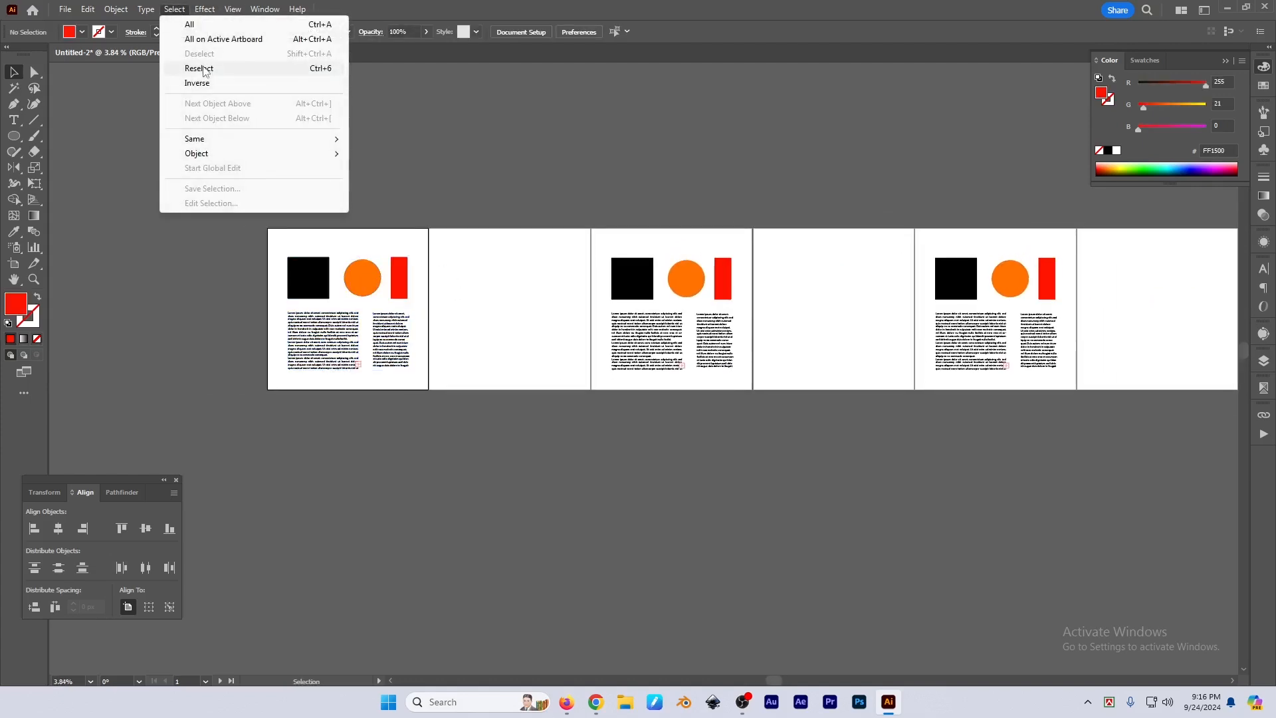
{"action": "left_click", "coordinate": [204, 69]}
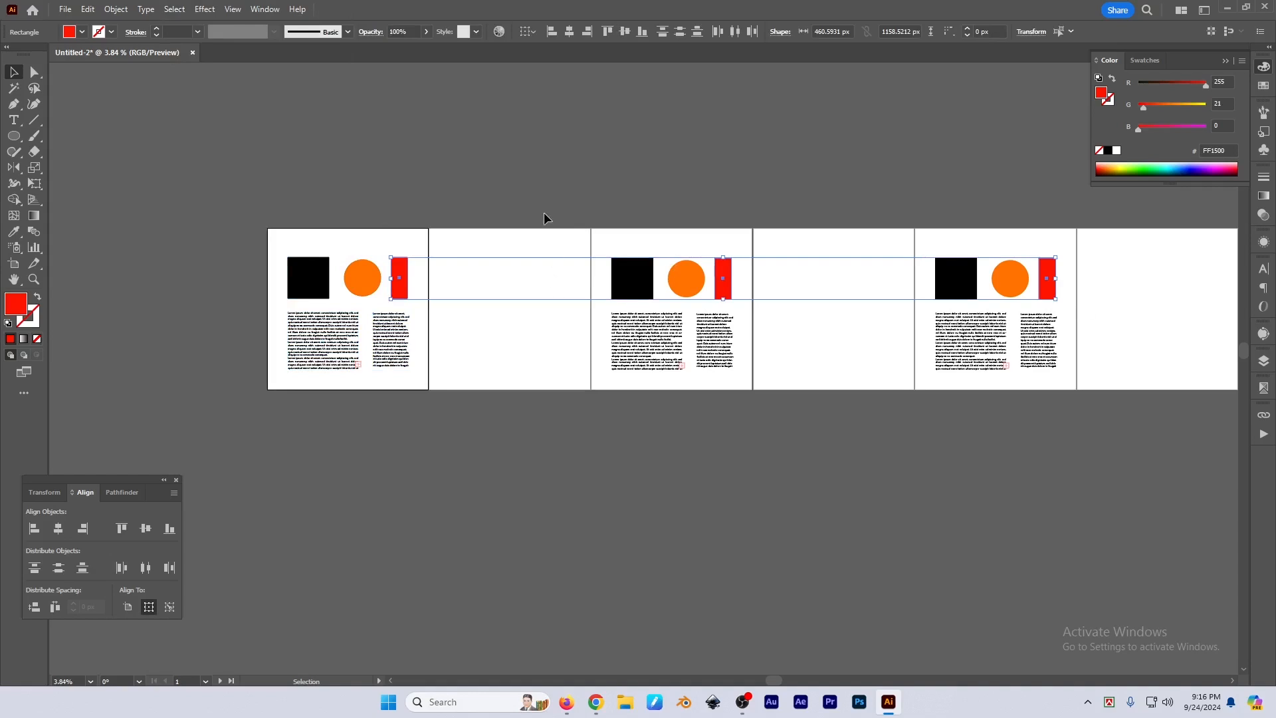
Pick the third and first artboards' groups in turn, apply Inverse with nothing selected, and clear the resulting selection
{"action": "left_click", "coordinate": [632, 283]}
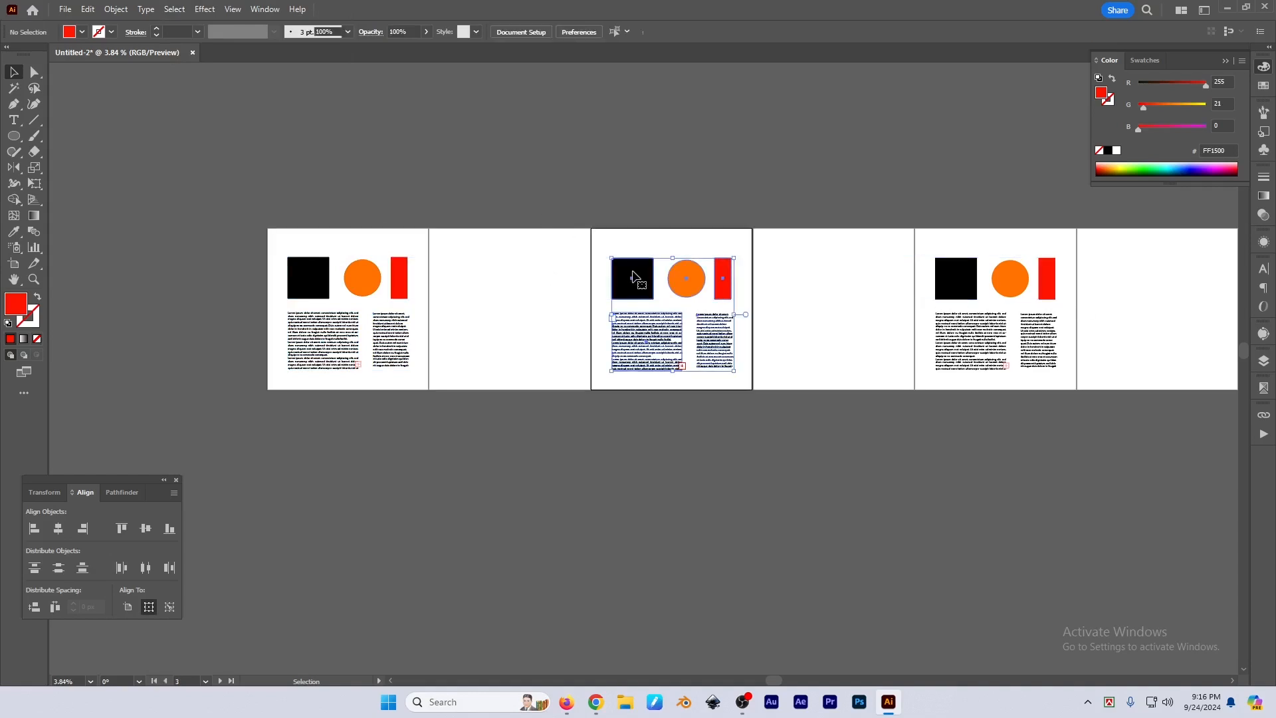
{"action": "left_click", "coordinate": [406, 269]}
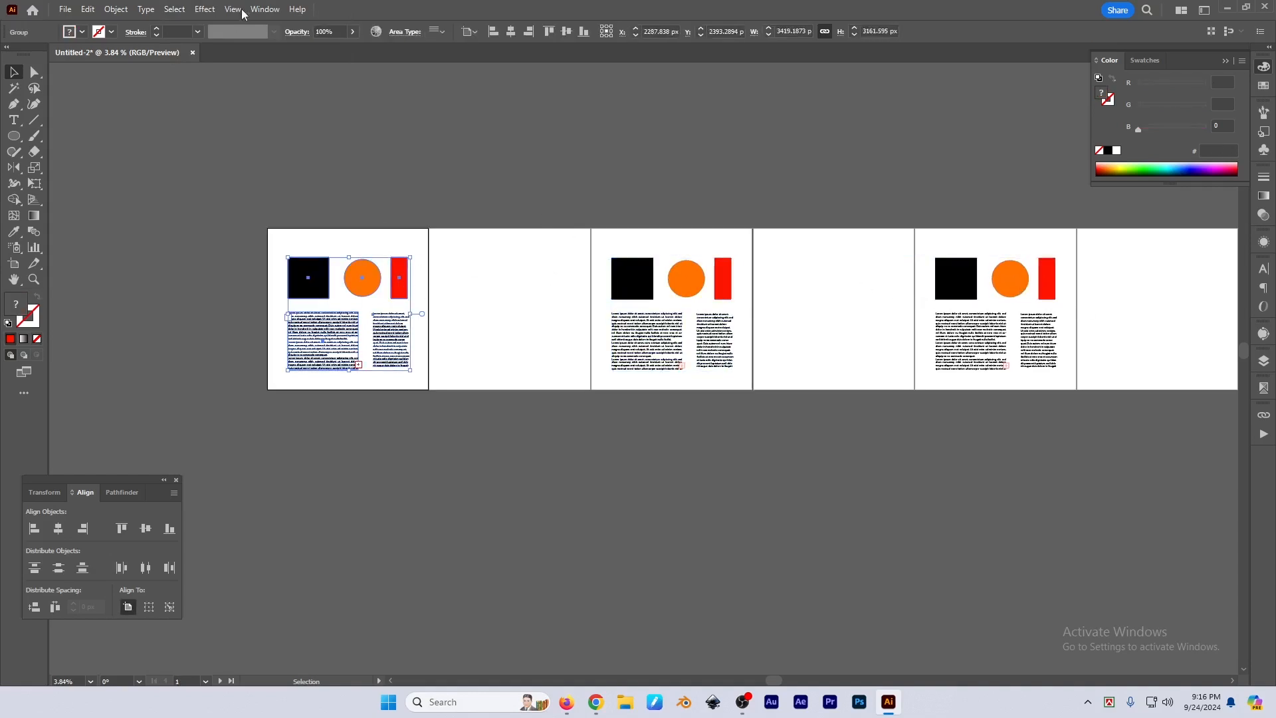
{"action": "left_click", "coordinate": [203, 100]}
{"action": "left_click", "coordinate": [174, 9]}
{"action": "left_click", "coordinate": [197, 84]}
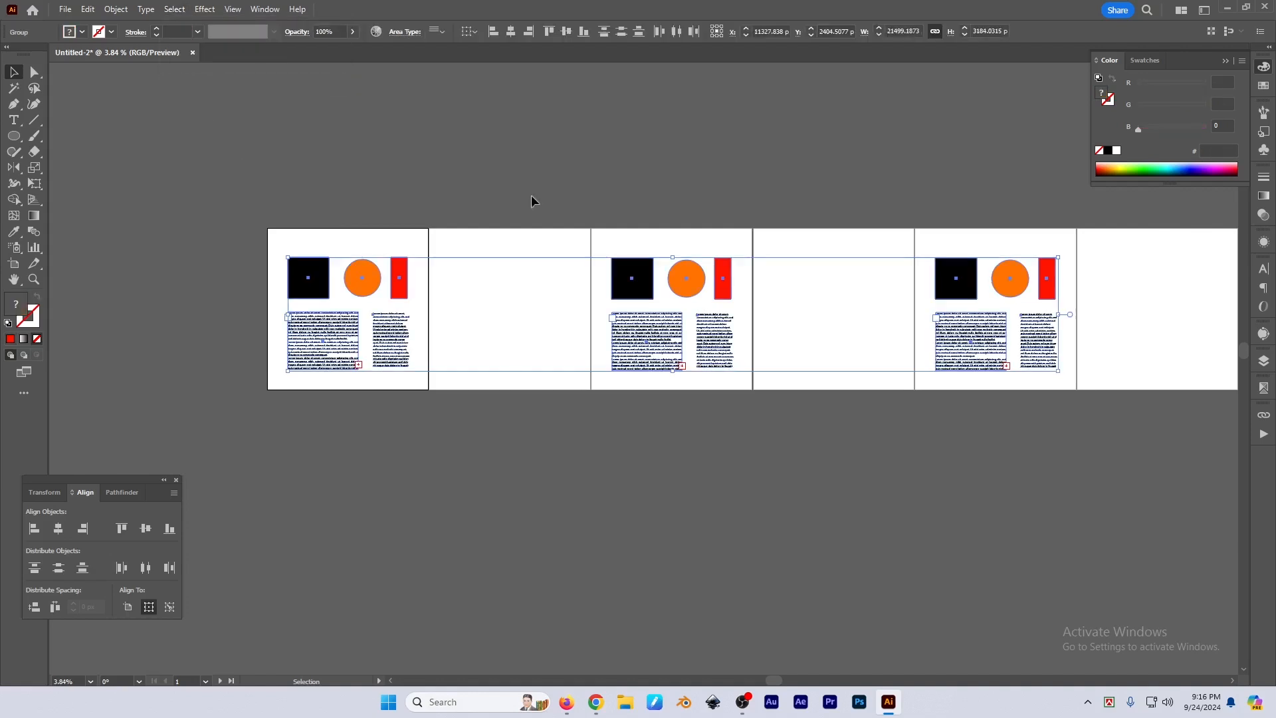
{"action": "left_click", "coordinate": [777, 250]}
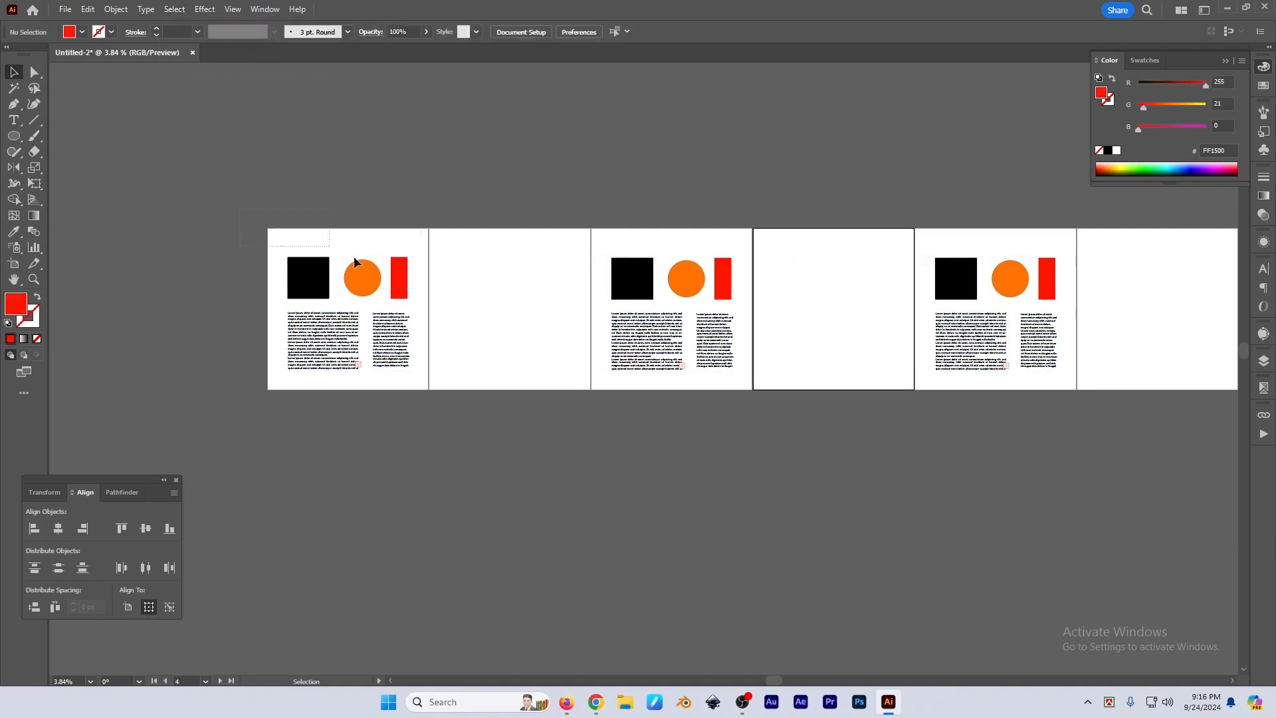
Select only the first artboard's group and apply Inverse to select the artwork on the other artboards
{"action": "left_click", "coordinate": [1015, 305]}
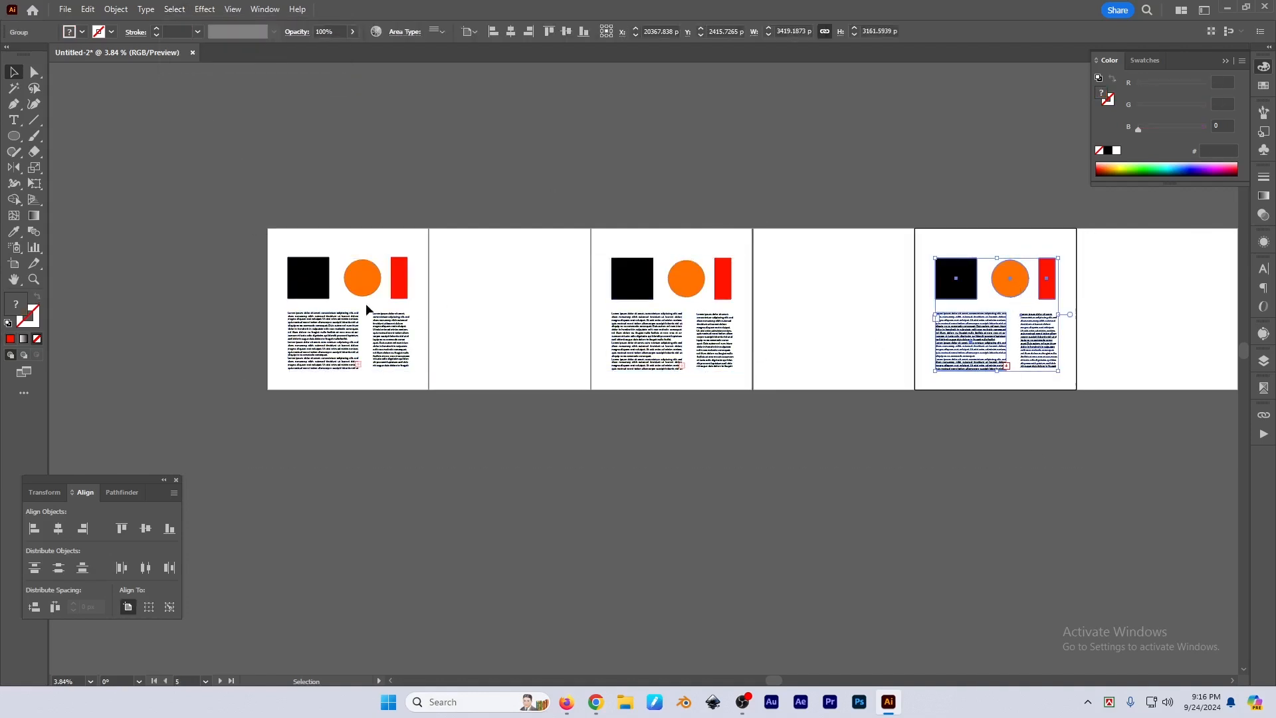
{"action": "left_click", "coordinate": [361, 277]}
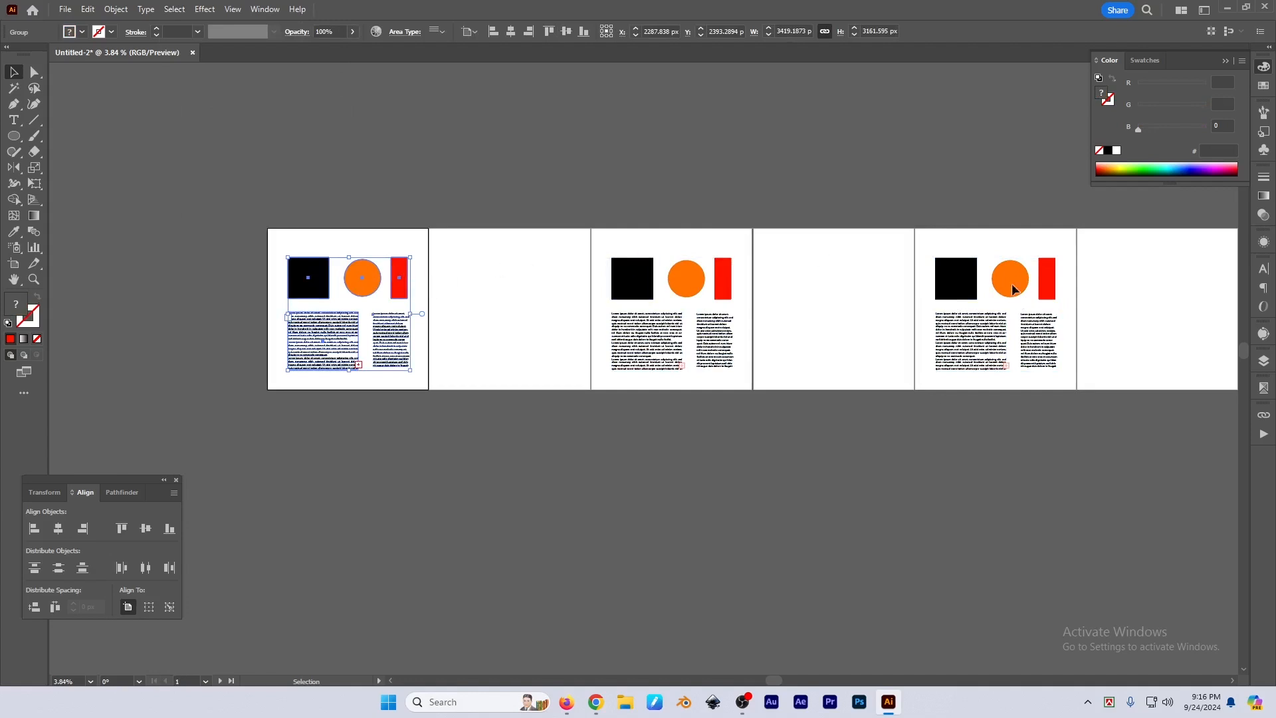
{"action": "left_click", "coordinate": [184, 12]}
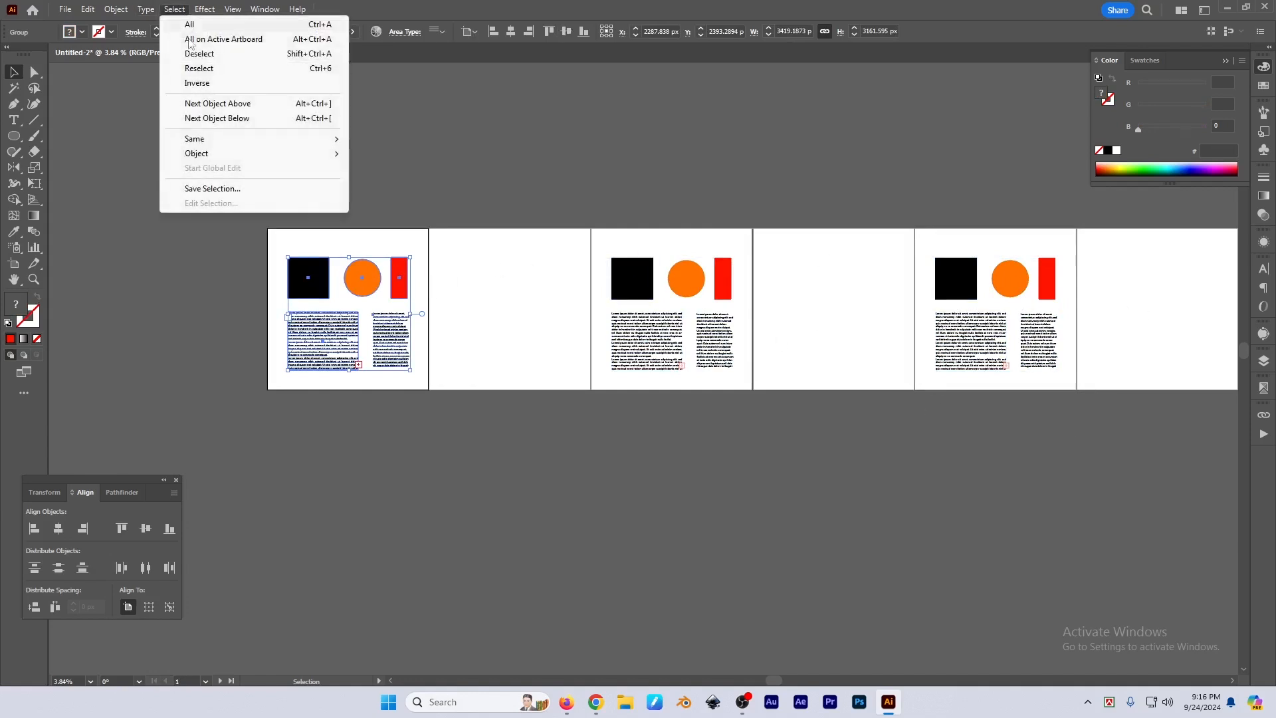
{"action": "left_click", "coordinate": [193, 83]}
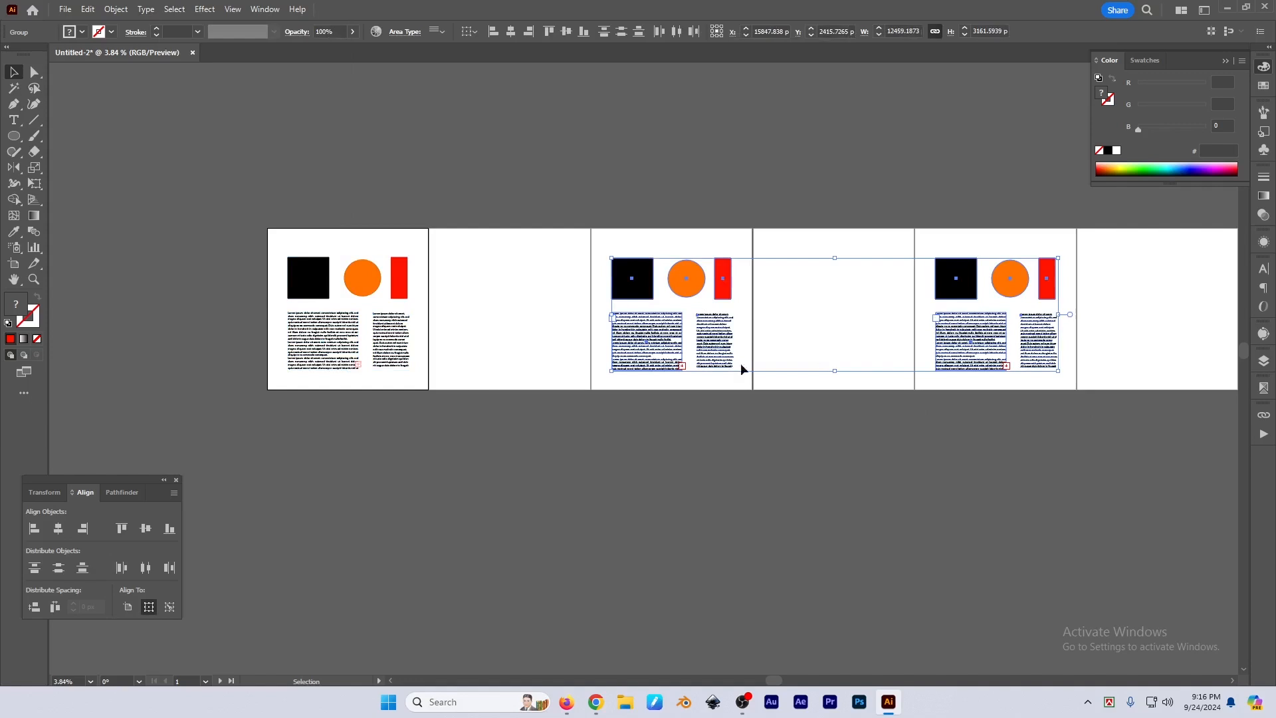
Copy the first artboard's group onto the empty second artboard and ungroup the copy
{"action": "left_click", "coordinate": [178, 10]}
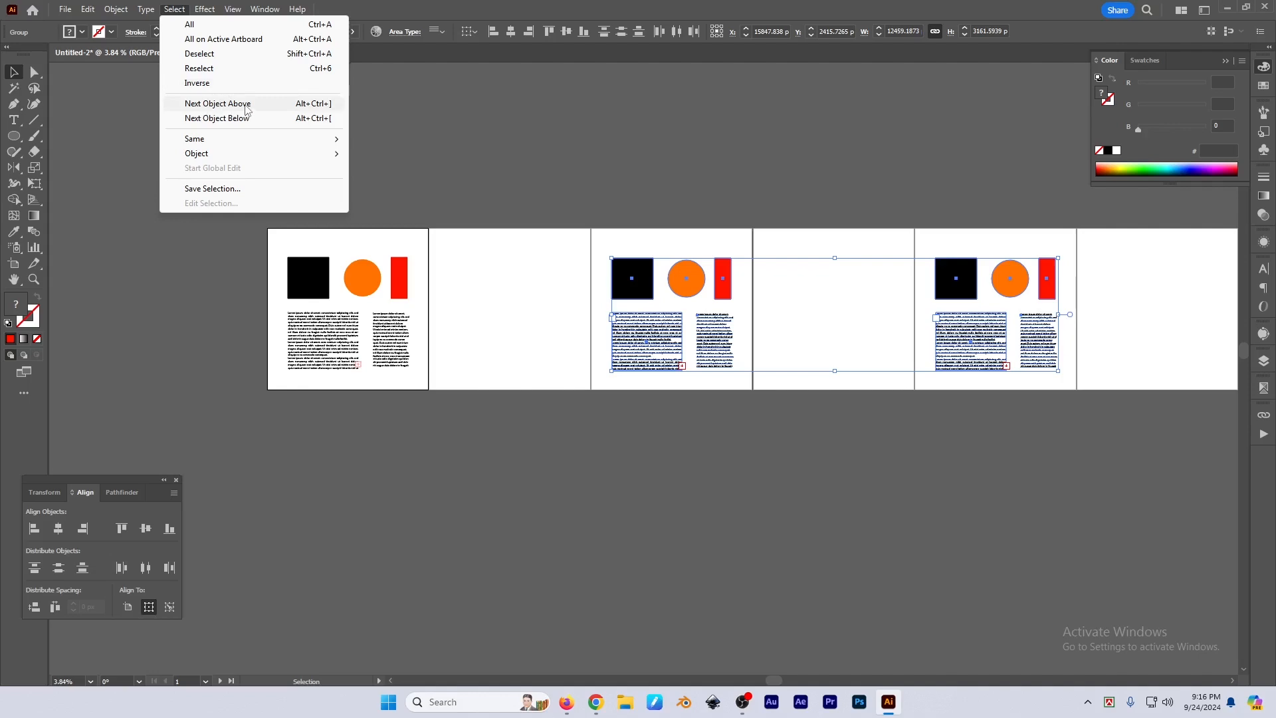
{"action": "left_click", "coordinate": [525, 263]}
{"action": "left_click", "coordinate": [524, 269]}
{"action": "scroll", "coordinate": [517, 323], "scroll_direction": "up", "scroll_amount": 4}
{"action": "left_click_drag", "start_coordinate": [526, 363], "coordinate": [773, 374]}
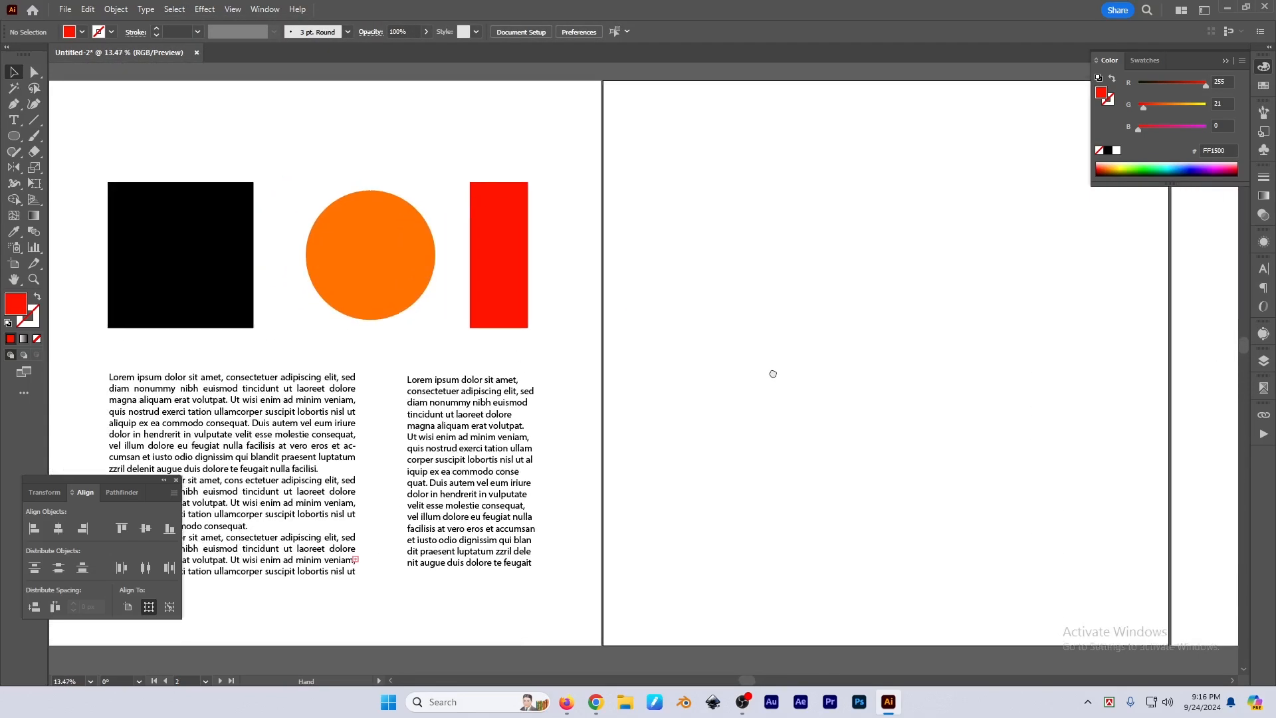
{"action": "left_click_drag", "start_coordinate": [365, 268], "coordinate": [907, 288]}
{"action": "right_click", "coordinate": [904, 286]}
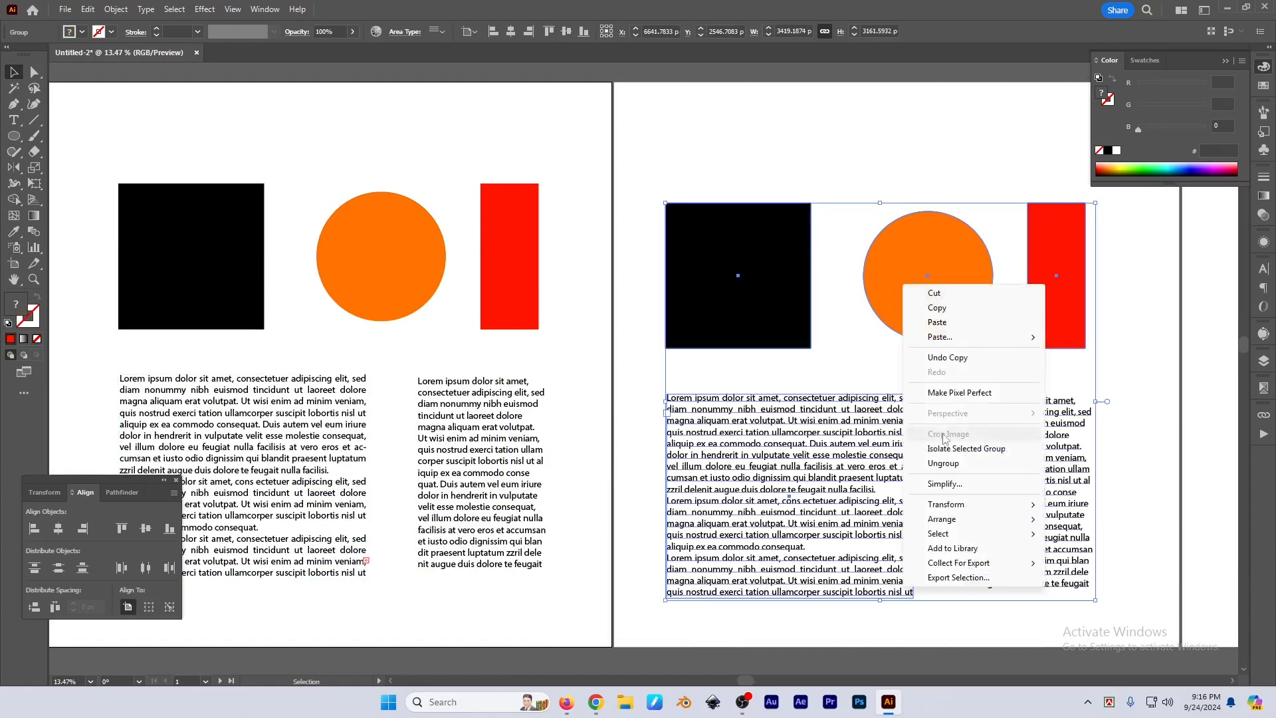
{"action": "left_click", "coordinate": [943, 463]}
Delete both text blocks on the second artboard and overlap the circle, the black square and a duplicate of the square diagonally
{"action": "left_click_drag", "start_coordinate": [1161, 448], "coordinate": [1052, 415]}
{"action": "left_click", "coordinate": [818, 480]}
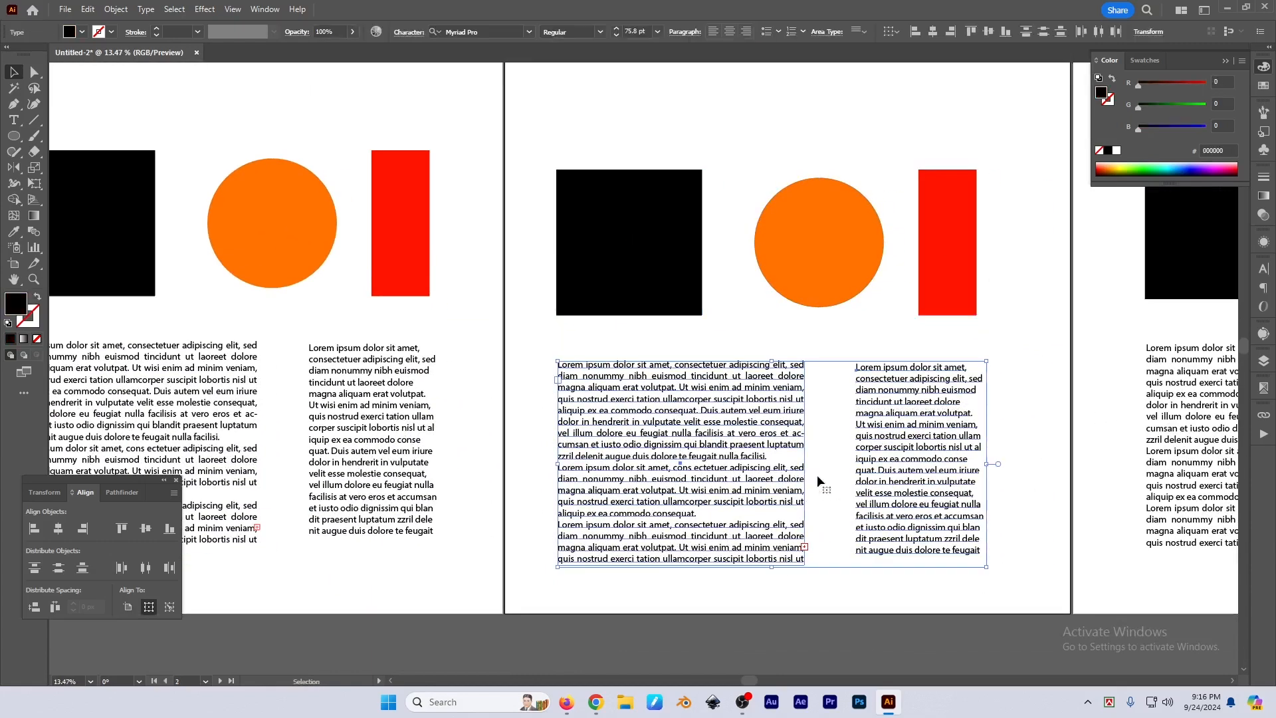
{"action": "left_click", "coordinate": [811, 244]}
{"action": "left_click_drag", "start_coordinate": [811, 244], "coordinate": [797, 413]}
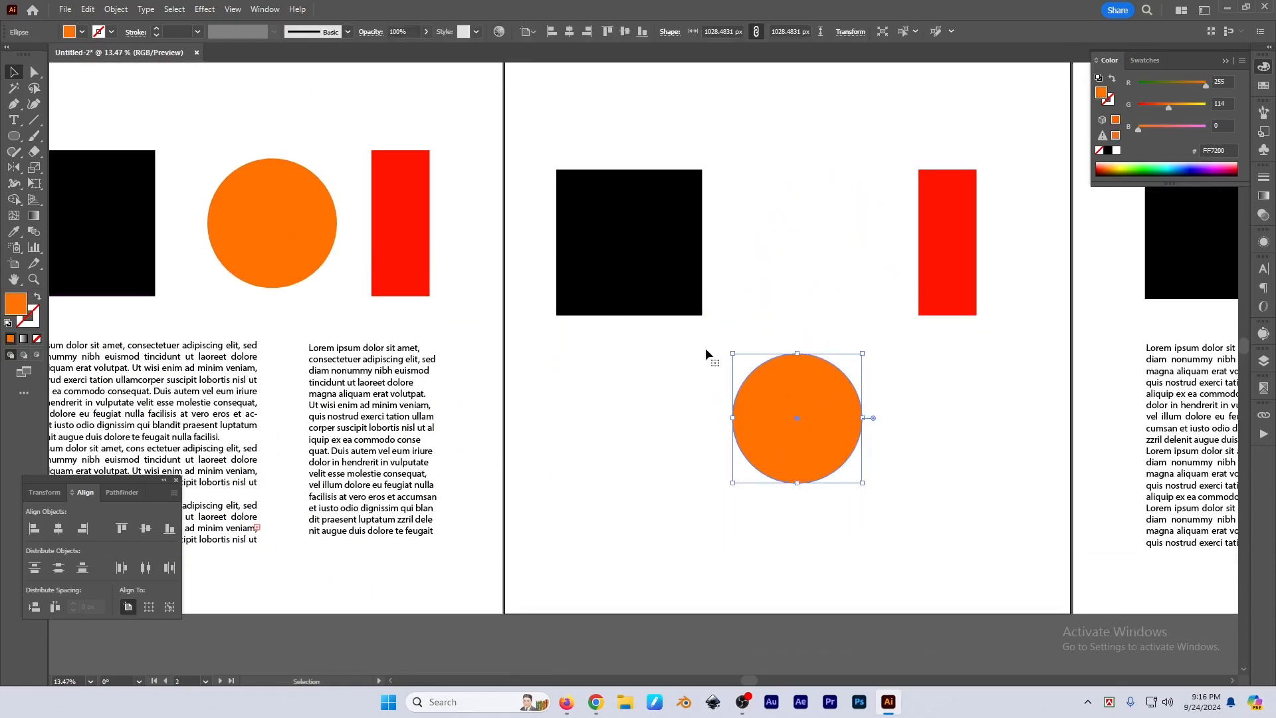
{"action": "left_click_drag", "start_coordinate": [618, 243], "coordinate": [841, 471]}
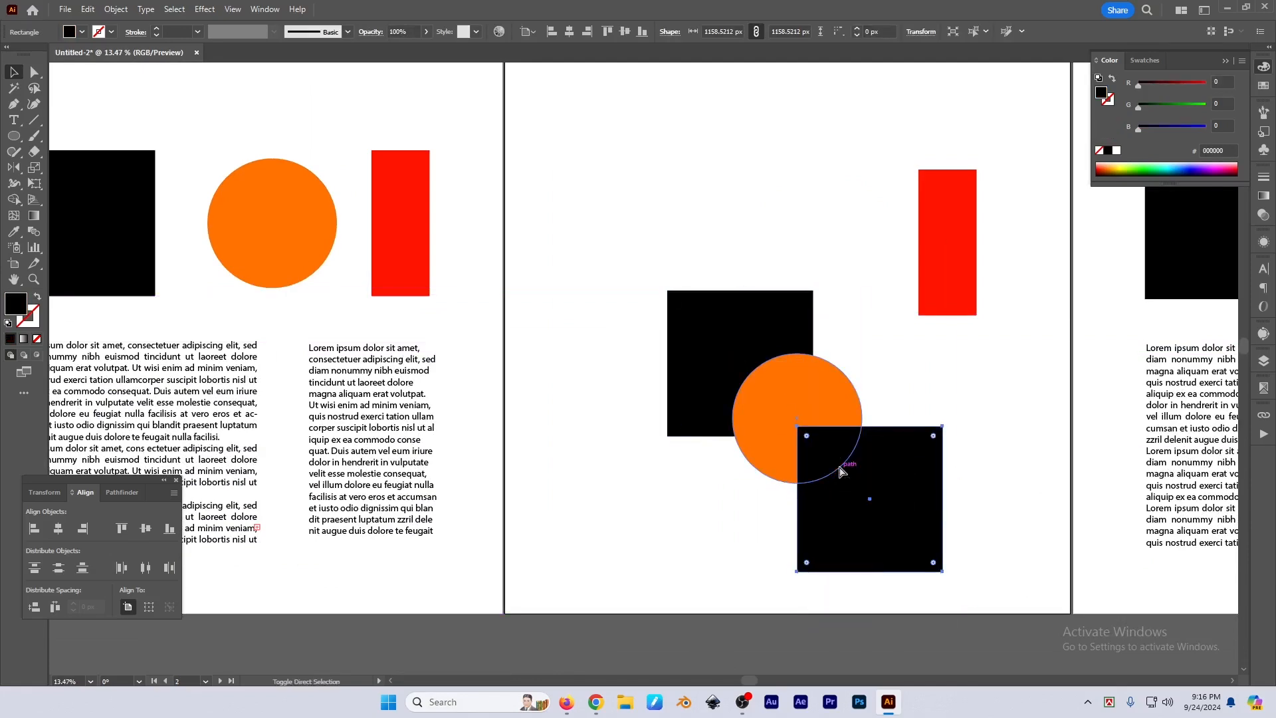
Recolour the duplicate square red by sampling the red rectangle with the Eyedropper, and deselect it
{"action": "scroll", "coordinate": [841, 470], "scroll_direction": "up", "scroll_amount": 1}
{"action": "key", "text": "i"}
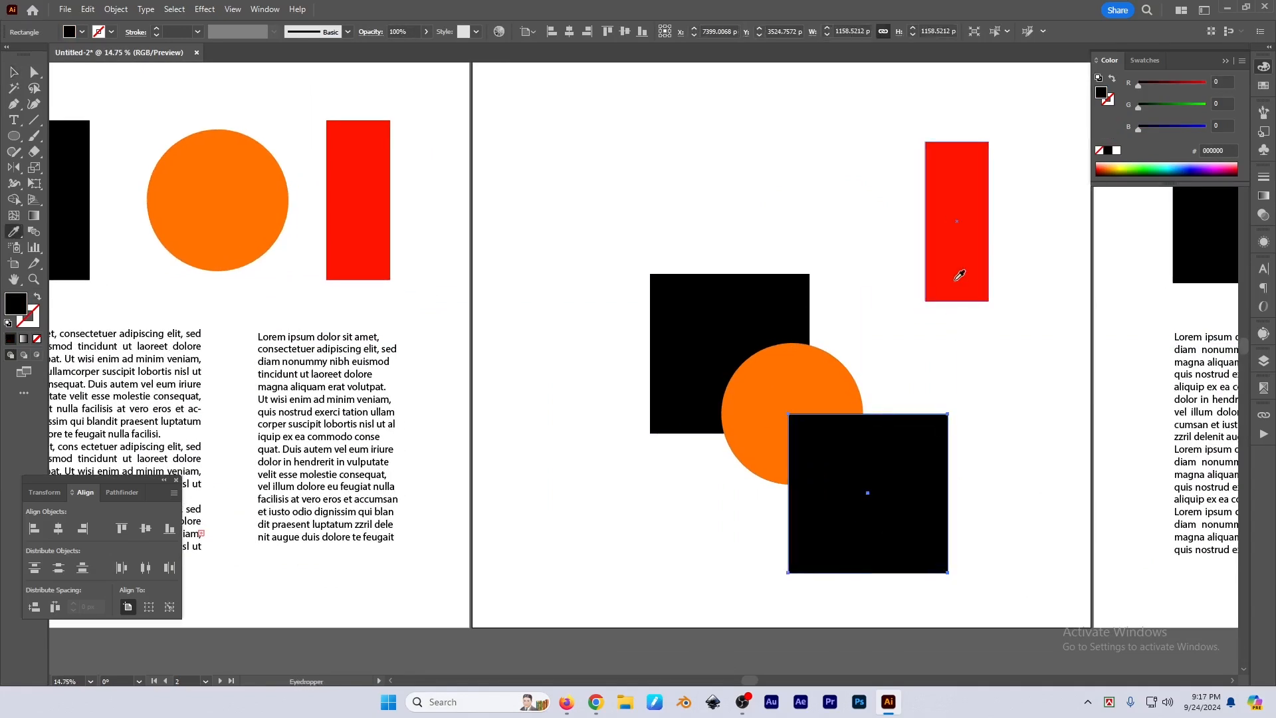
{"action": "left_click", "coordinate": [959, 275]}
{"action": "scroll", "coordinate": [831, 353], "scroll_direction": "down", "scroll_amount": 1}
{"action": "key", "text": "v"}
{"action": "left_click", "coordinate": [832, 353]}
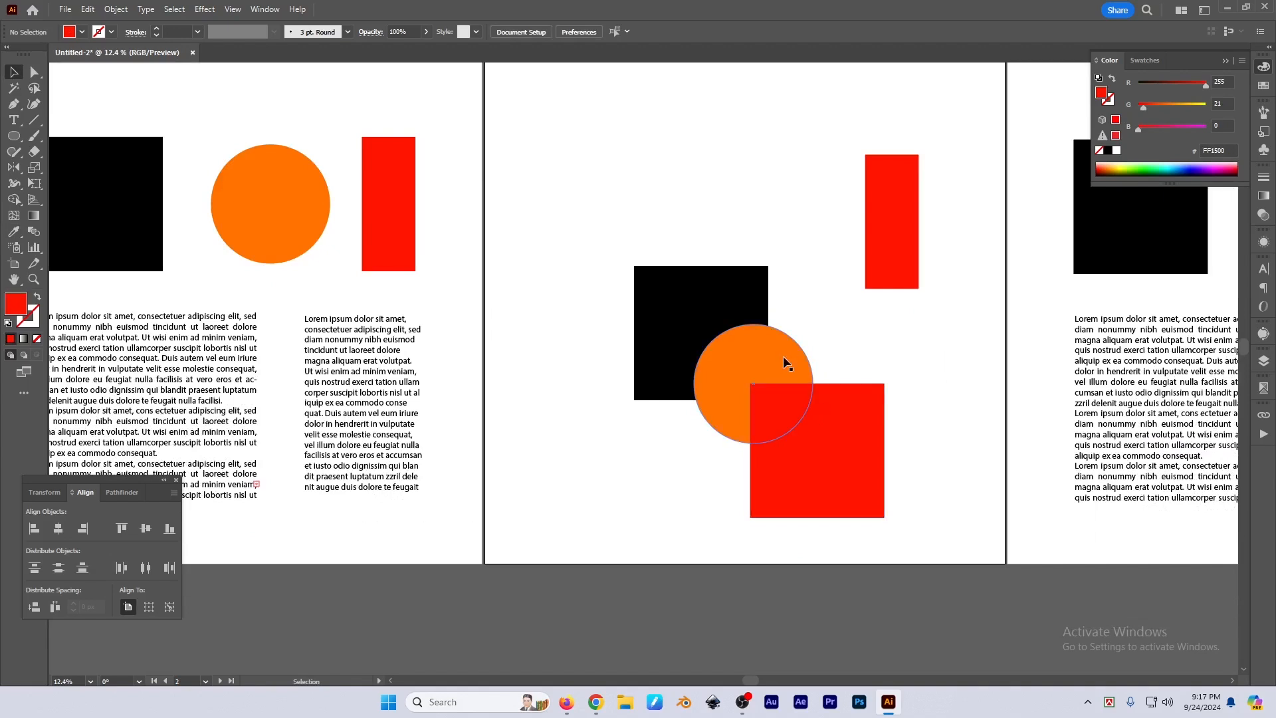
Select the orange circle and the black square in turn to examine the stacking order of the overlapping shapes
{"action": "left_click", "coordinate": [783, 361]}
{"action": "left_click", "coordinate": [735, 299]}
{"action": "left_click", "coordinate": [940, 433]}
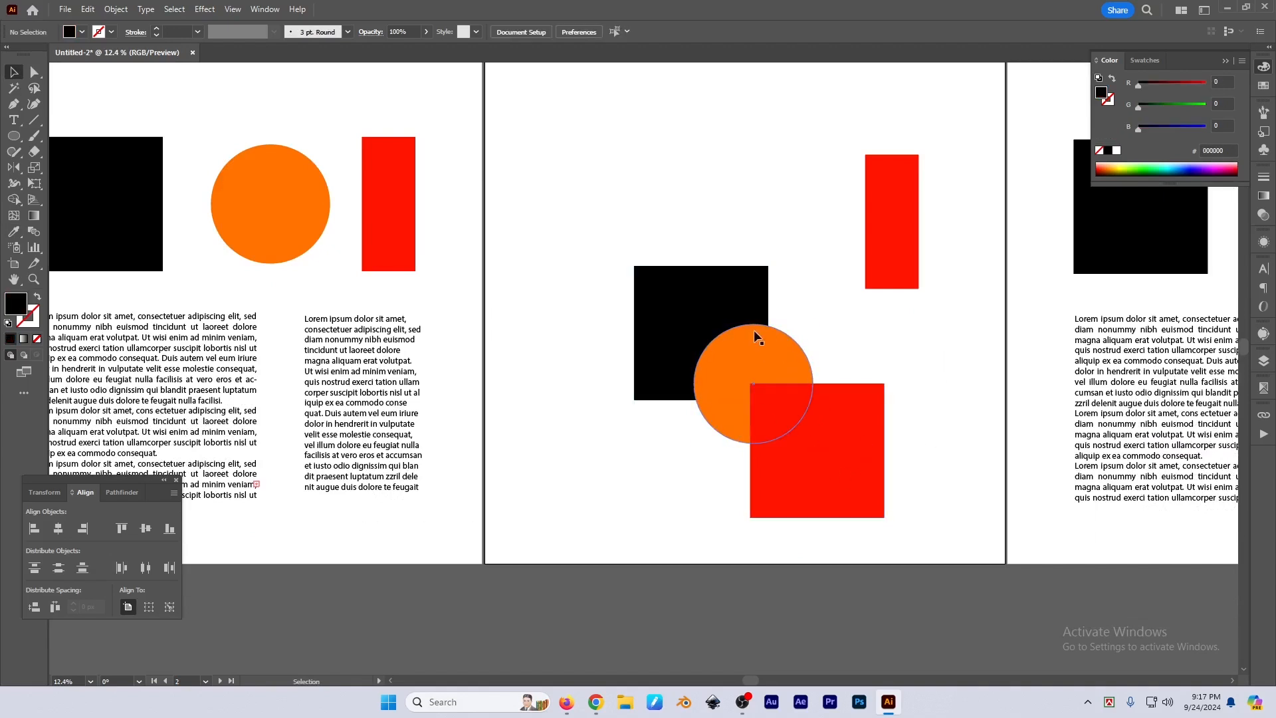
{"action": "left_click", "coordinate": [704, 287]}
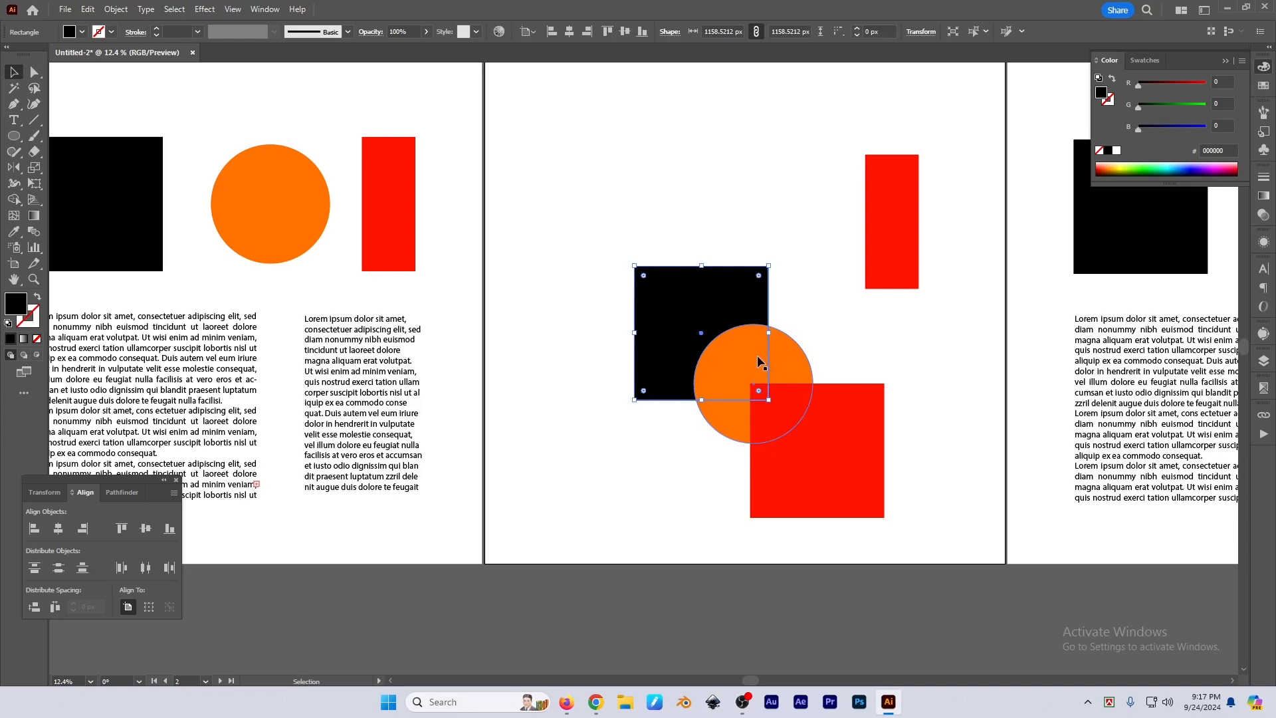
{"action": "scroll", "coordinate": [824, 490], "scroll_direction": "up", "scroll_amount": 2}
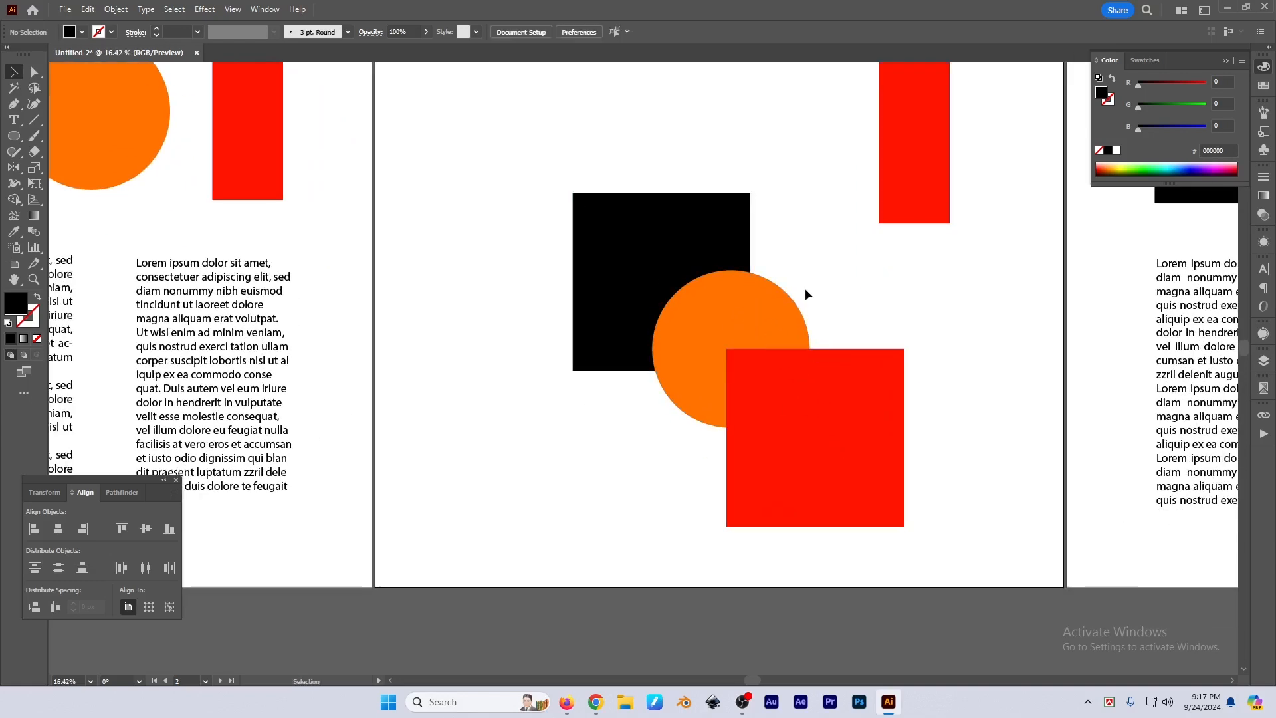
{"action": "left_click_drag", "start_coordinate": [807, 288], "coordinate": [629, 461]}
{"action": "left_click", "coordinate": [946, 407]}
{"action": "scroll", "coordinate": [968, 408], "scroll_direction": "down", "scroll_amount": 1}
{"action": "left_click_drag", "start_coordinate": [994, 412], "coordinate": [918, 438]}
Select the black square behind the circle on the second artboard and try Next Object Above on it
{"action": "key", "text": "a"}
{"action": "left_click", "coordinate": [579, 279]}
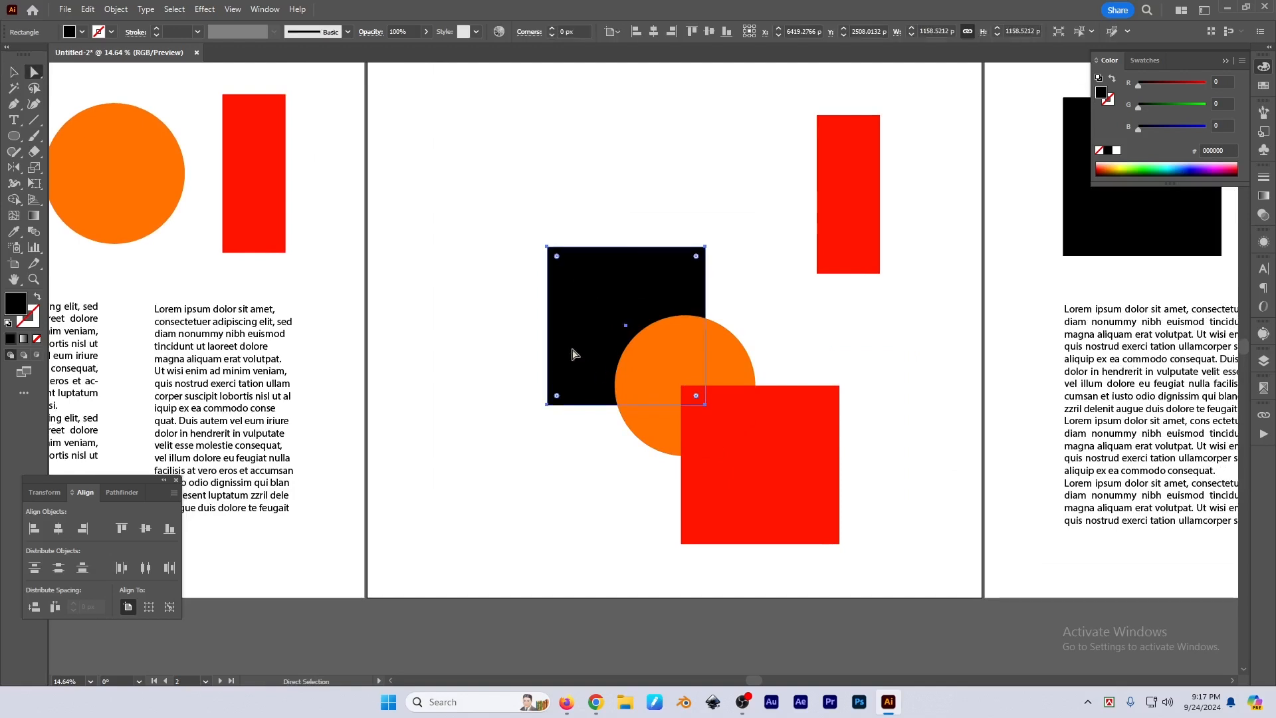
{"action": "key", "text": "v"}
{"action": "left_click", "coordinate": [175, 9]}
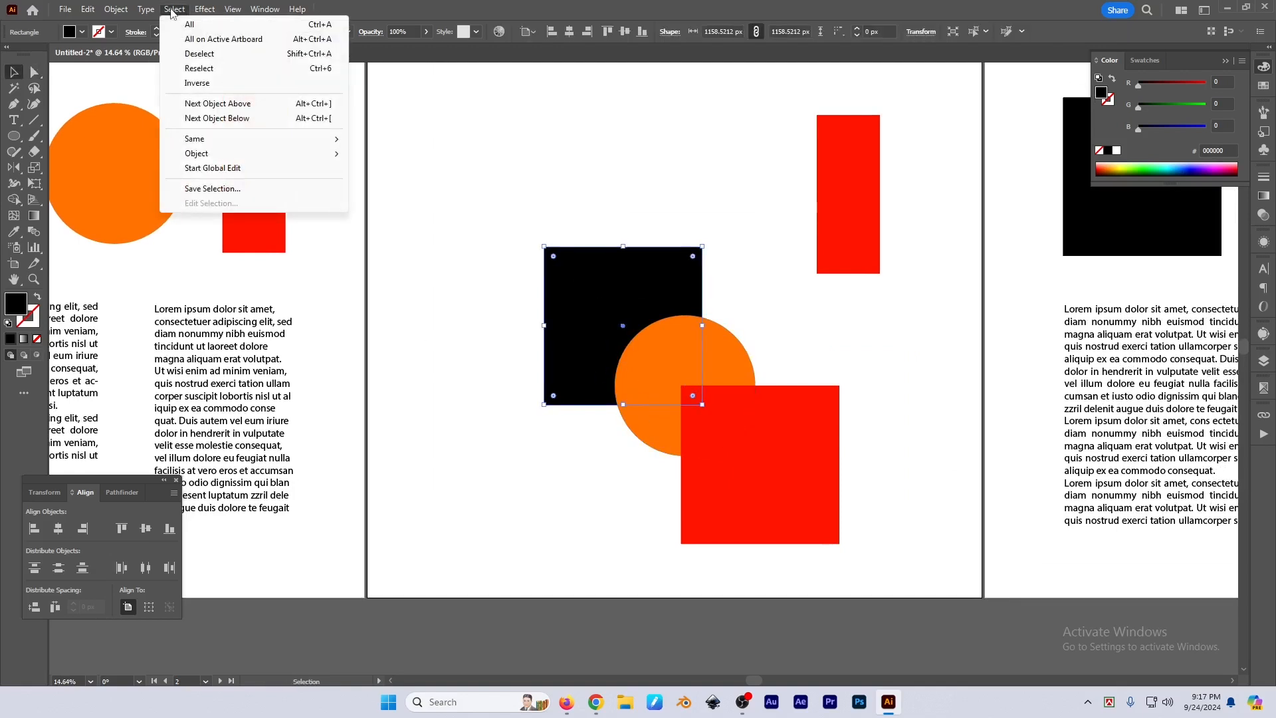
{"action": "left_click", "coordinate": [240, 107]}
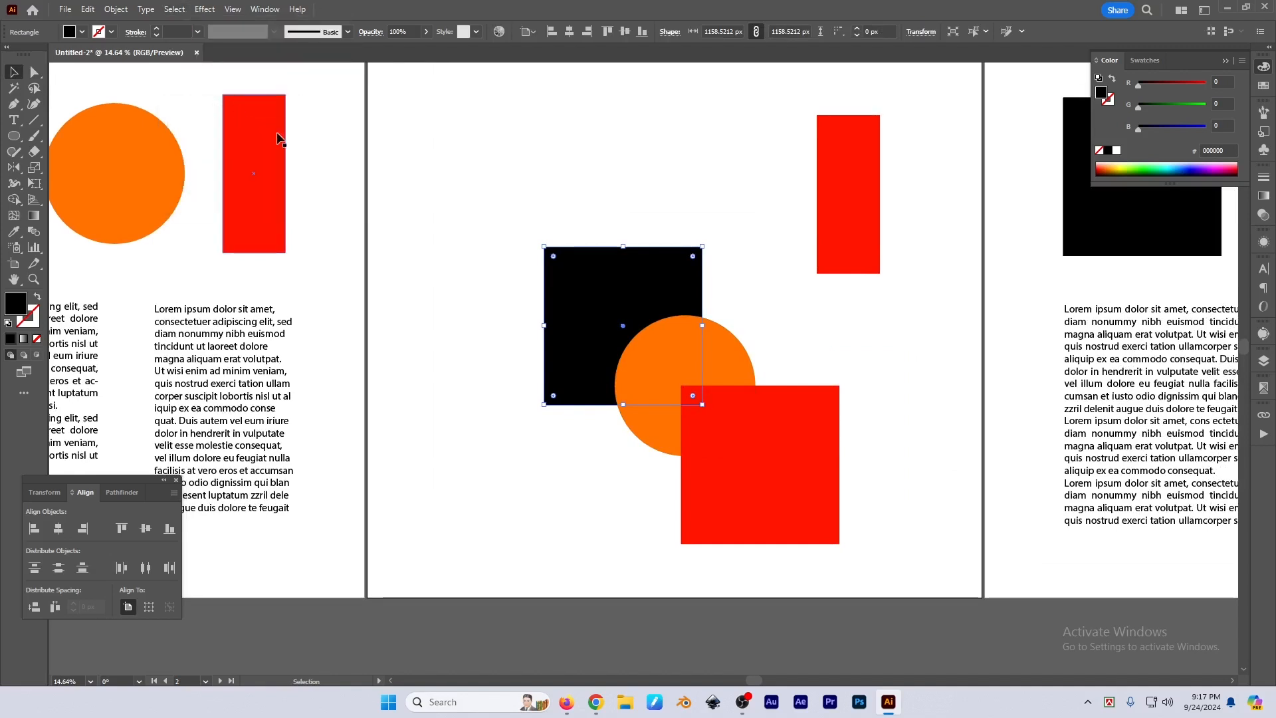
Select the black square on the second artboard and apply Next Object Above twice, moving the selection through the orange circle to the red square
{"action": "left_click", "coordinate": [439, 223]}
{"action": "left_click", "coordinate": [622, 320]}
{"action": "left_click", "coordinate": [621, 300]}
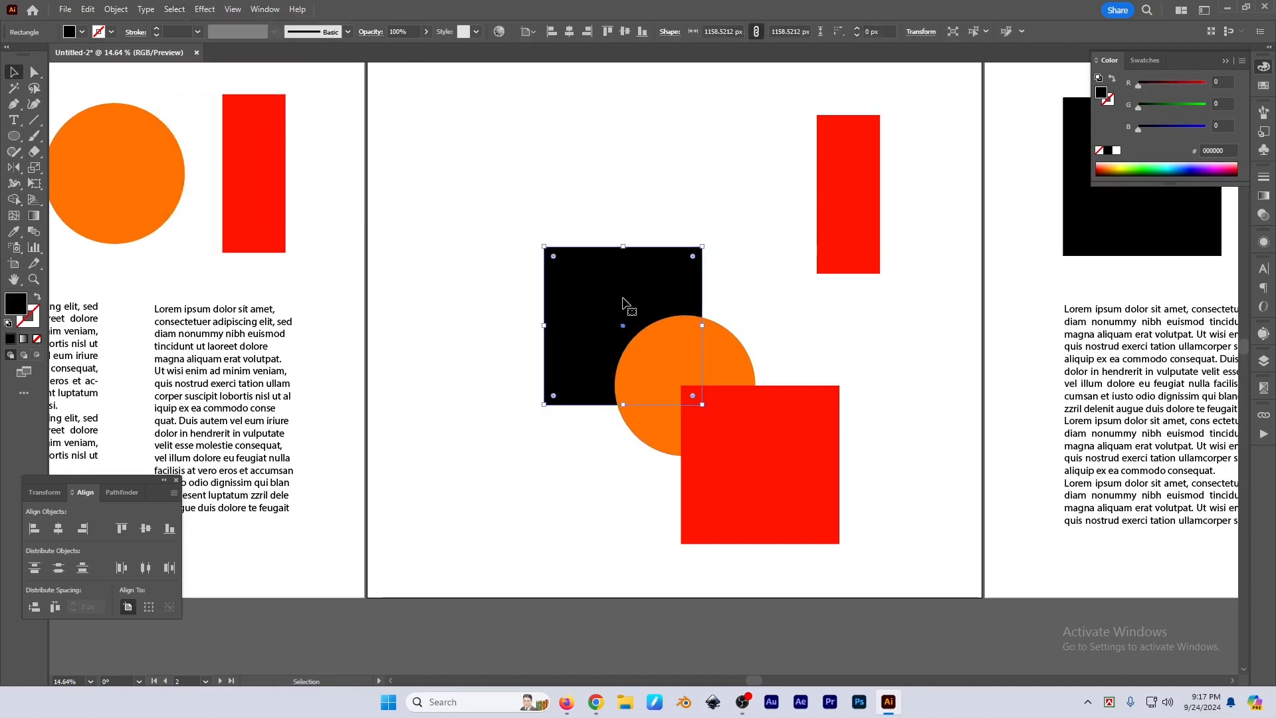
{"action": "left_click", "coordinate": [175, 10]}
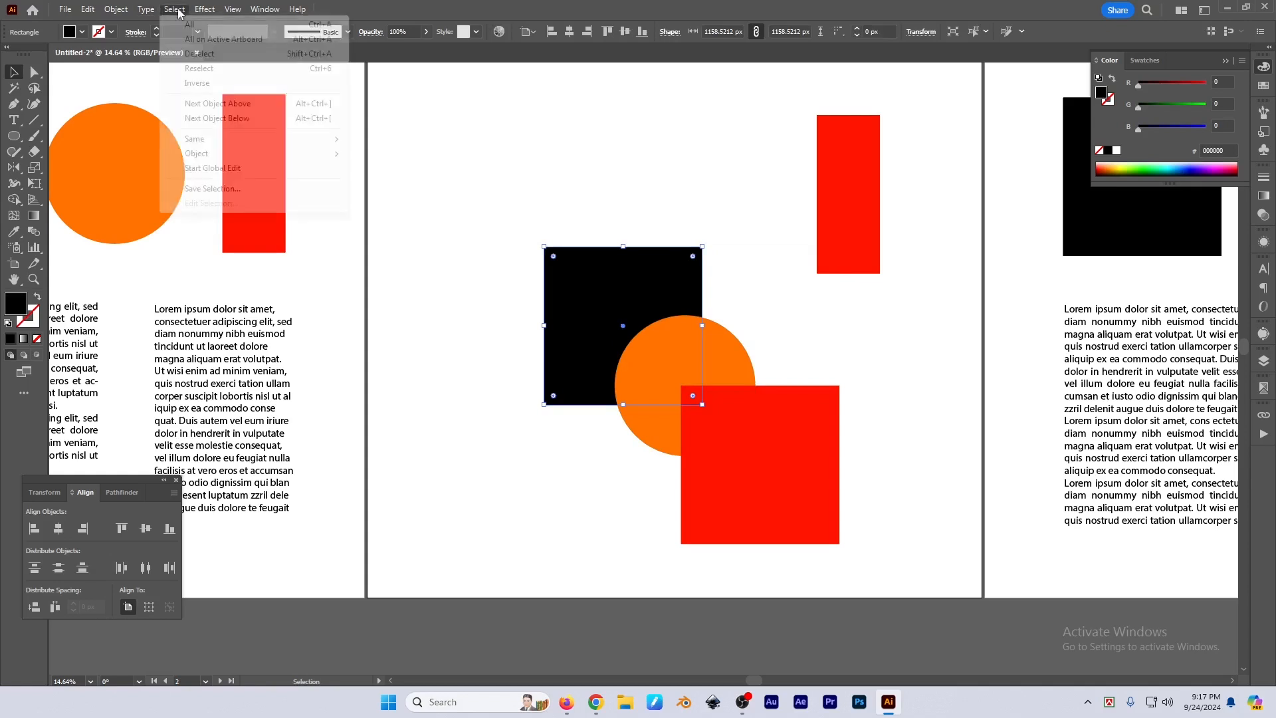
{"action": "left_click", "coordinate": [215, 105]}
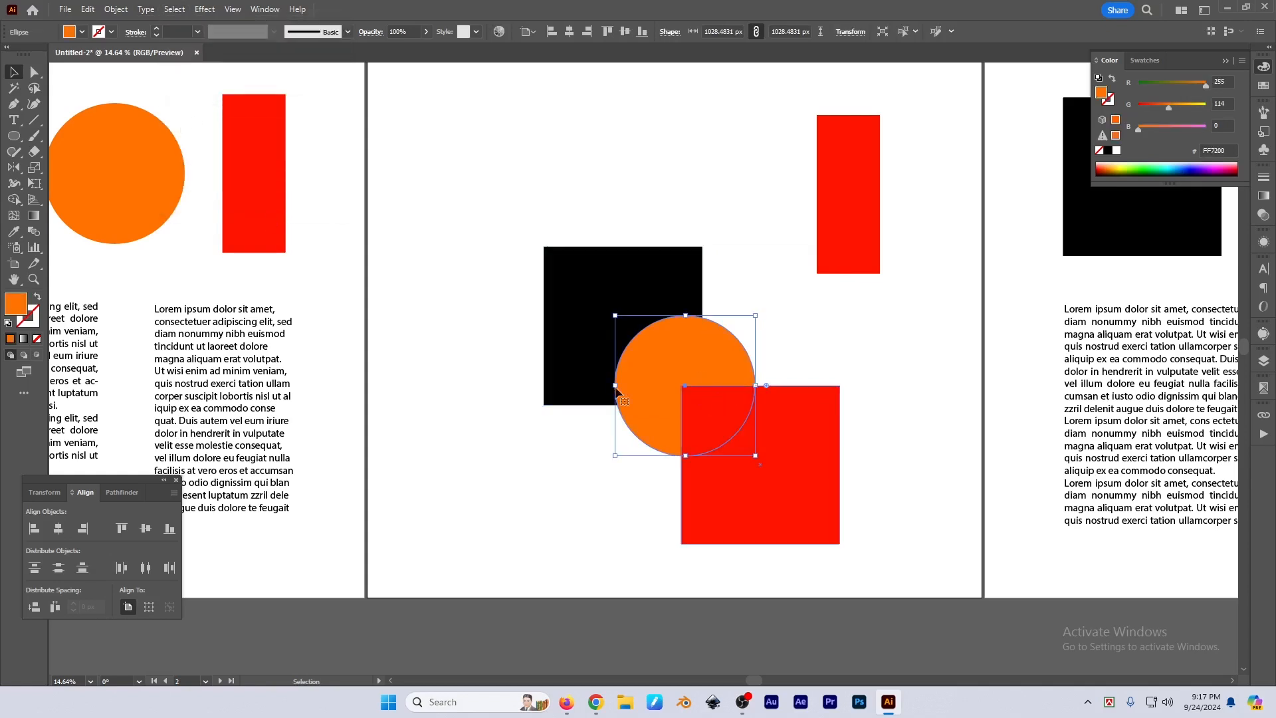
{"action": "left_click", "coordinate": [175, 10]}
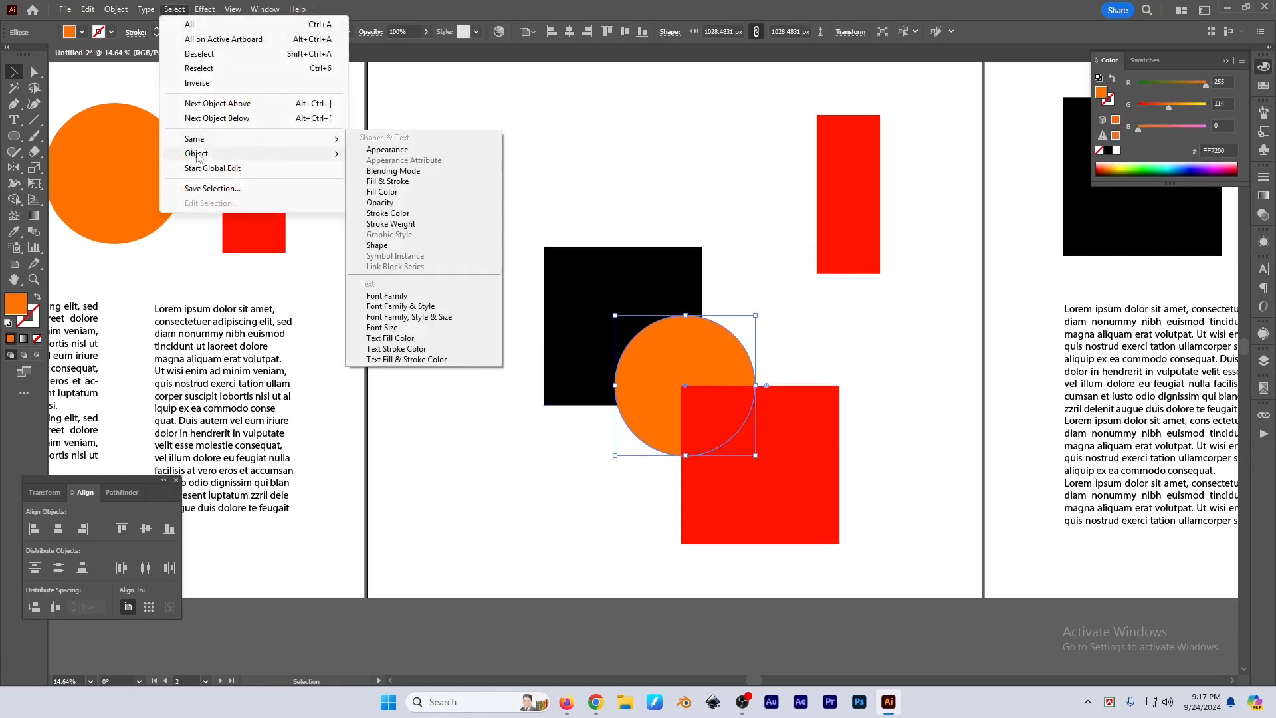
{"action": "left_click", "coordinate": [222, 105]}
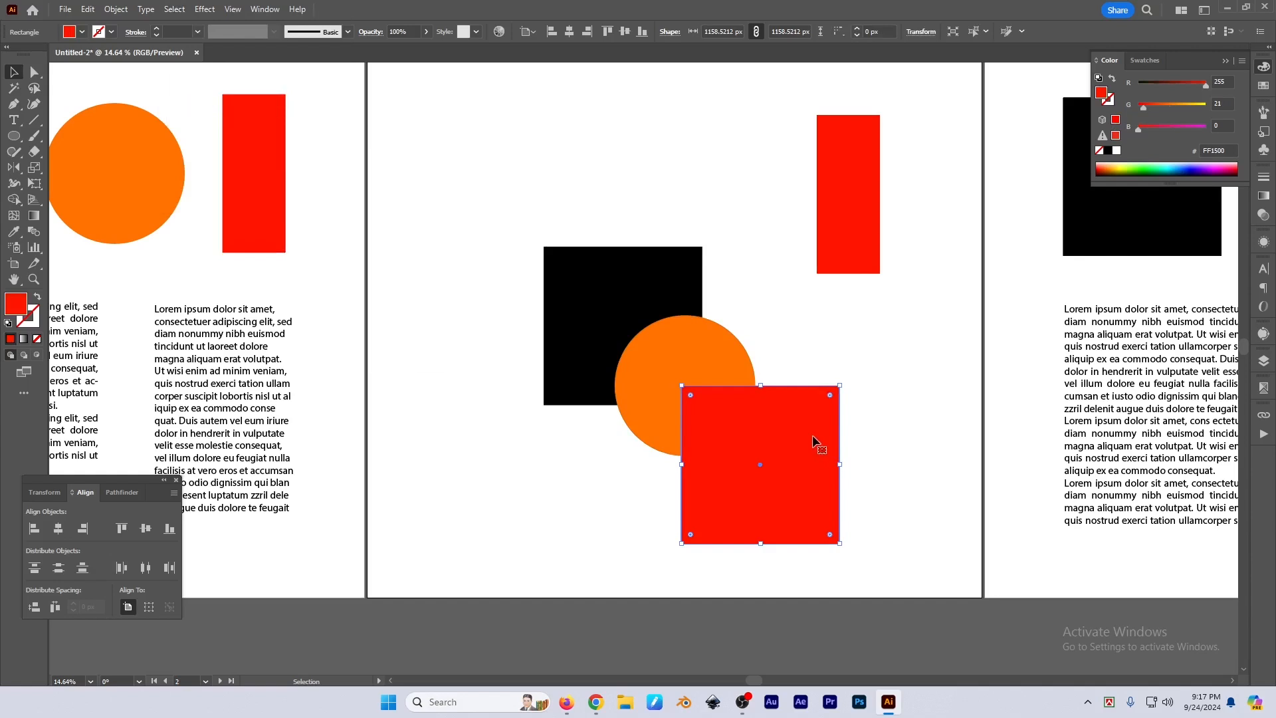
Apply Next Object Below twice from the red square to get back to the black square, and clear the selection
{"action": "left_click", "coordinate": [175, 10]}
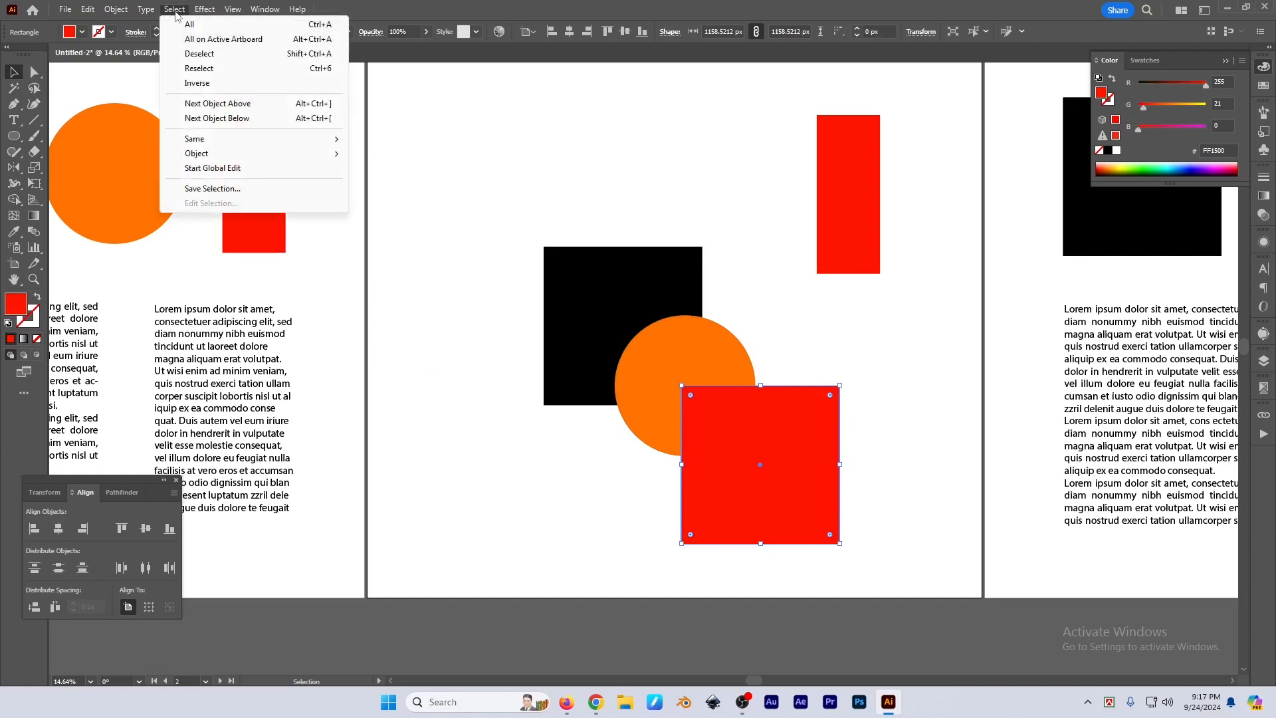
{"action": "left_click", "coordinate": [244, 119]}
{"action": "left_click", "coordinate": [178, 9]}
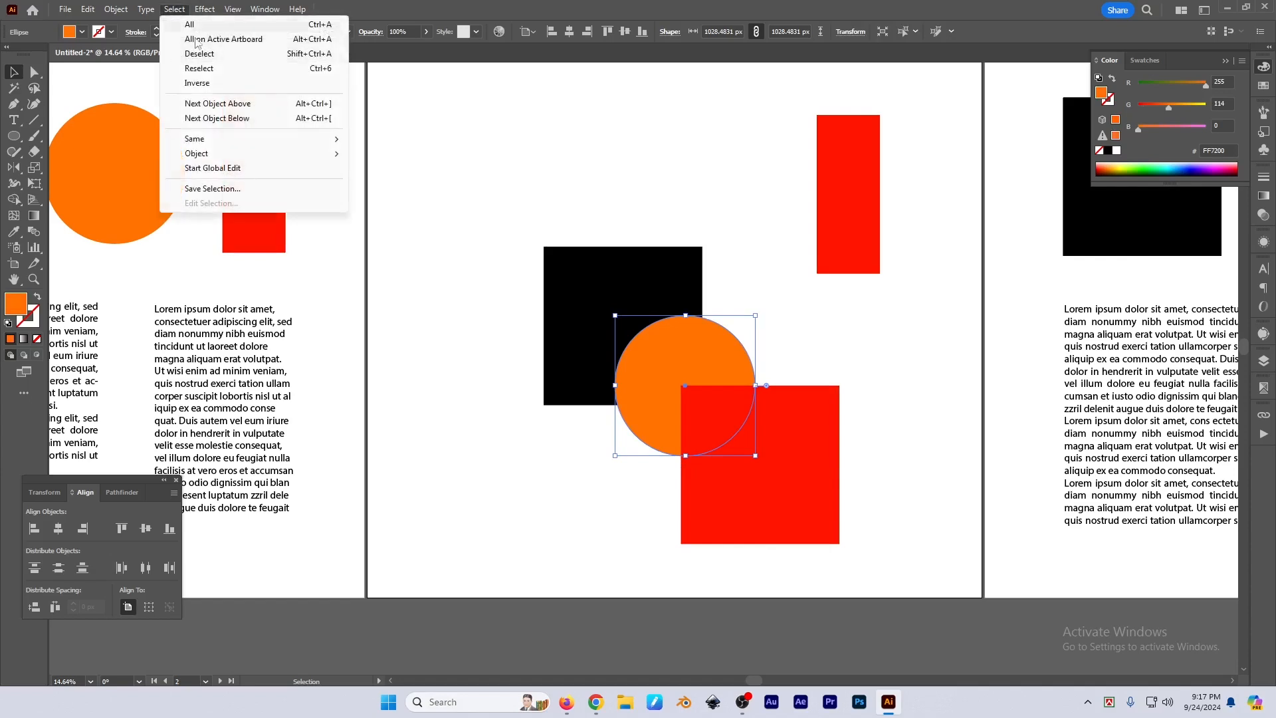
{"action": "left_click", "coordinate": [226, 119]}
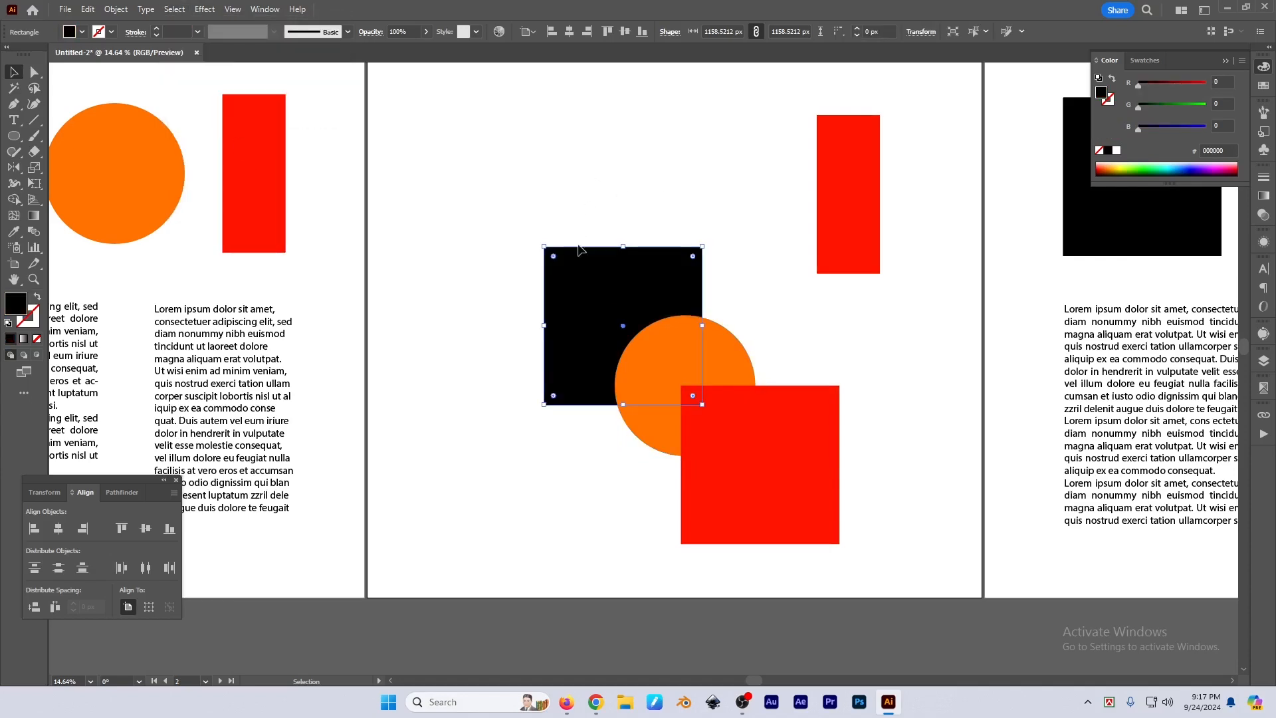
{"action": "scroll", "coordinate": [631, 274], "scroll_direction": "down", "scroll_amount": 1}
{"action": "left_click", "coordinate": [518, 199]}
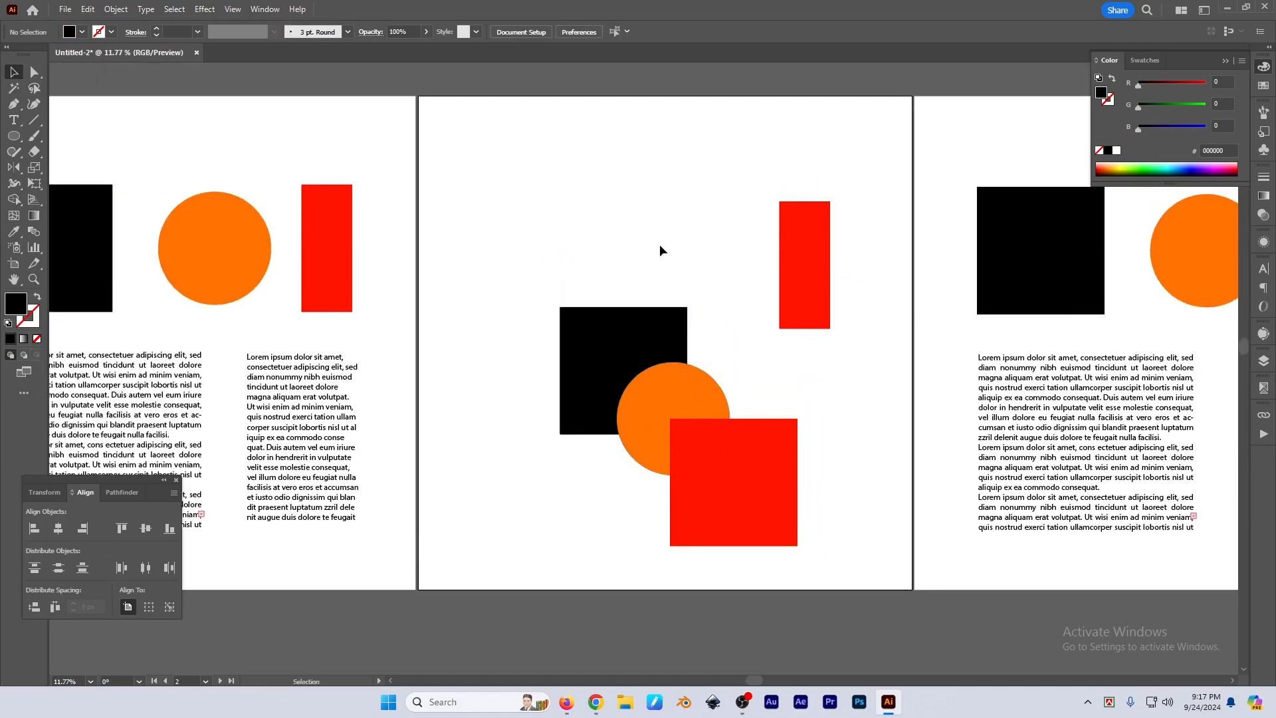
Group the overlapping black square, orange circle and red square on the second artboard and select the group
{"action": "scroll", "coordinate": [713, 397], "scroll_direction": "up", "scroll_amount": 2}
{"action": "scroll", "coordinate": [658, 271], "scroll_direction": "down", "scroll_amount": 2}
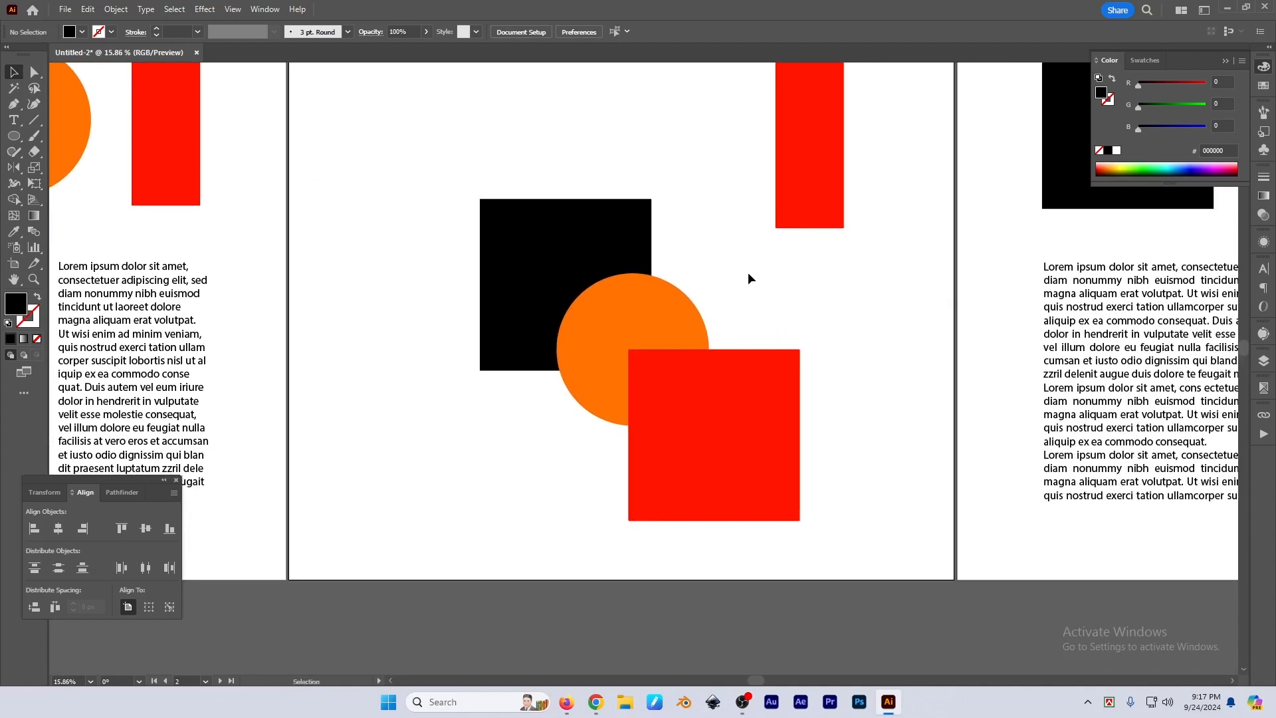
{"action": "left_click", "coordinate": [750, 424]}
{"action": "left_click_drag", "start_coordinate": [700, 221], "coordinate": [539, 450]}
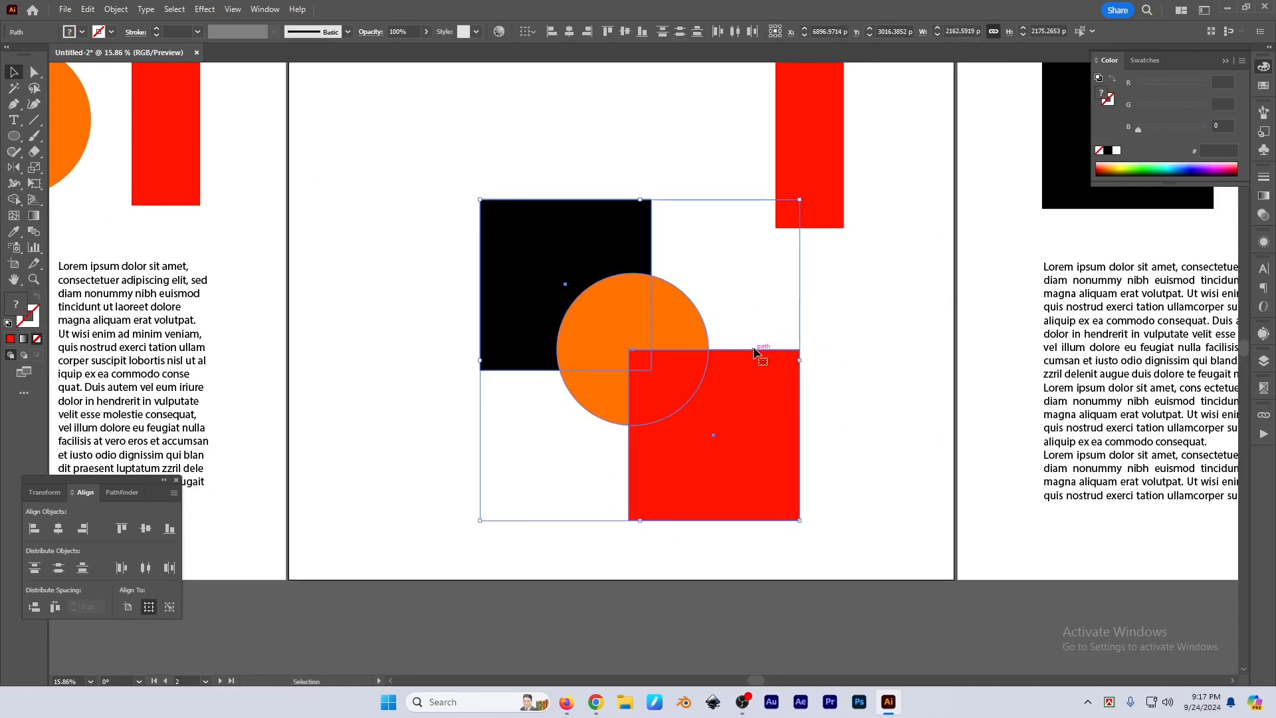
{"action": "key", "text": "a"}
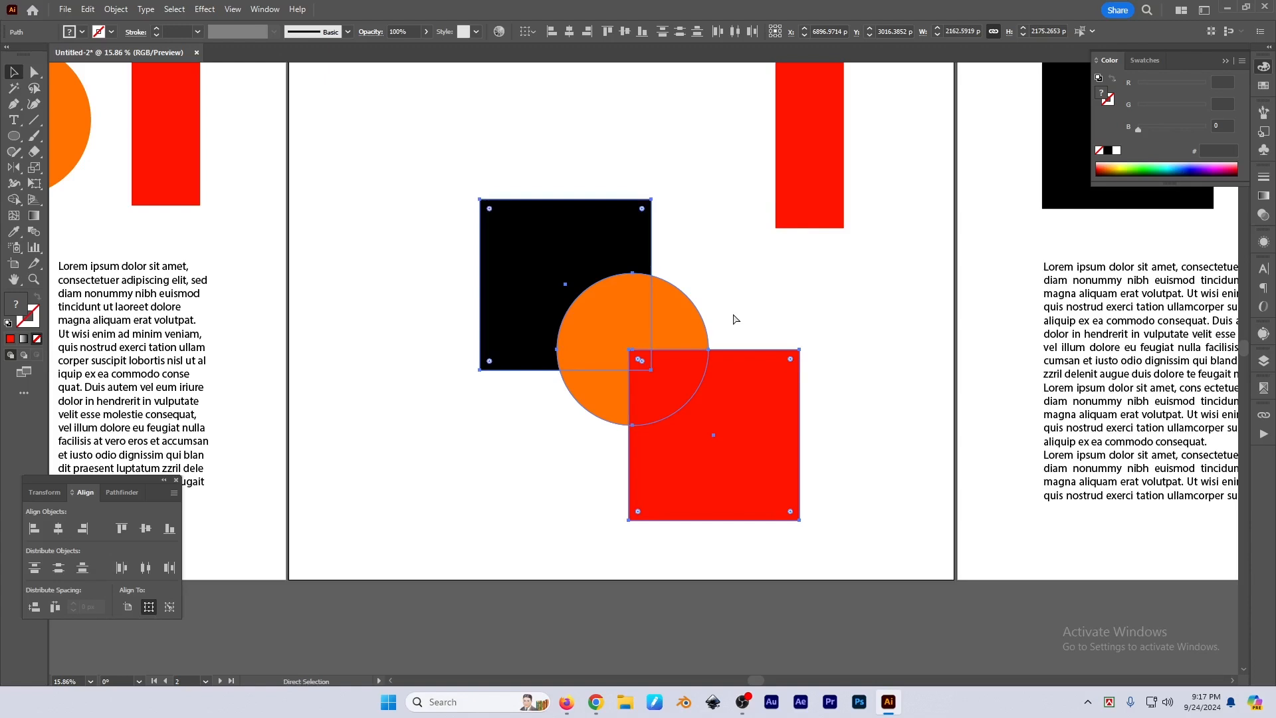
{"action": "key", "text": "v"}
{"action": "left_click", "coordinate": [743, 288]}
{"action": "left_click", "coordinate": [723, 441]}
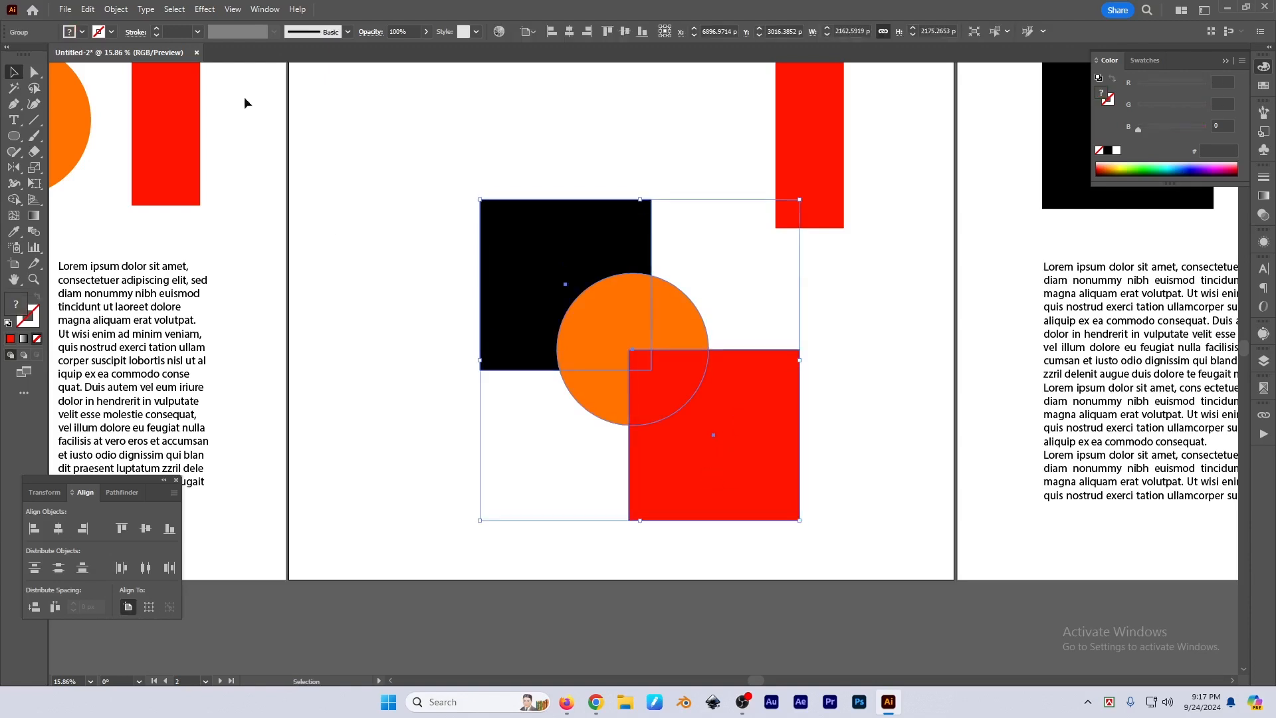
{"action": "left_click", "coordinate": [401, 270]}
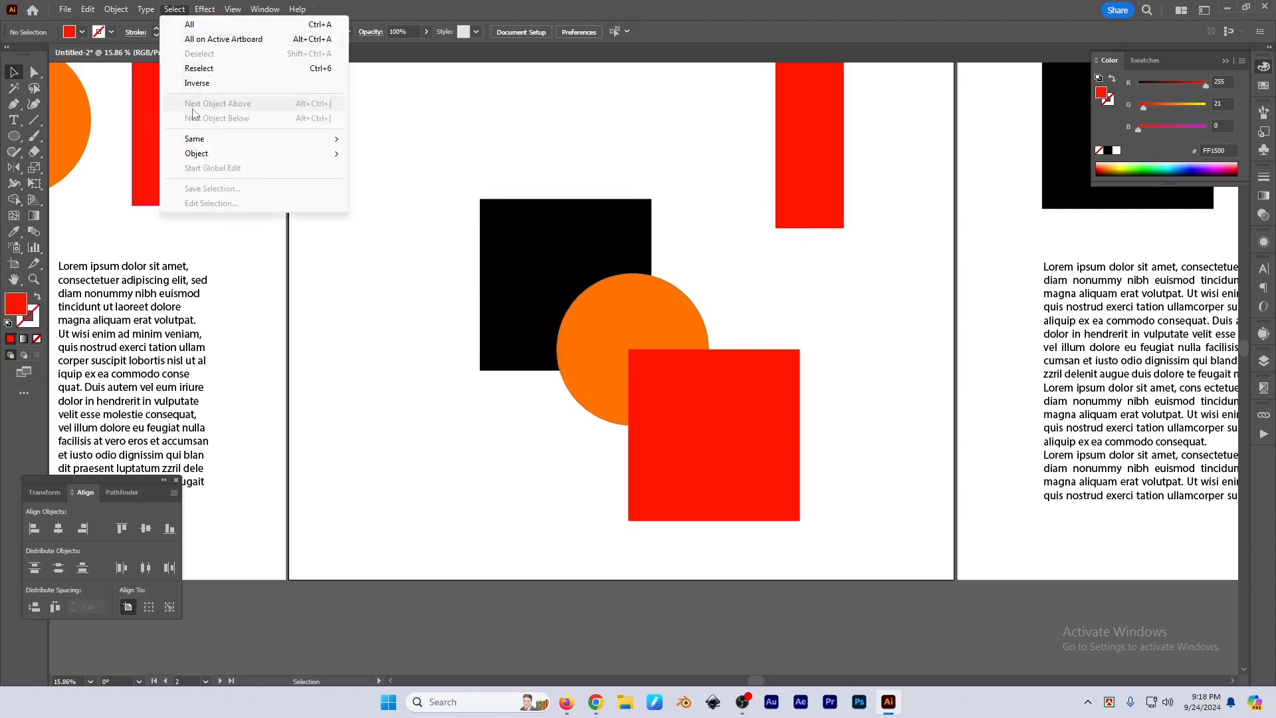
{"action": "left_click", "coordinate": [851, 350]}
{"action": "left_click", "coordinate": [741, 377]}
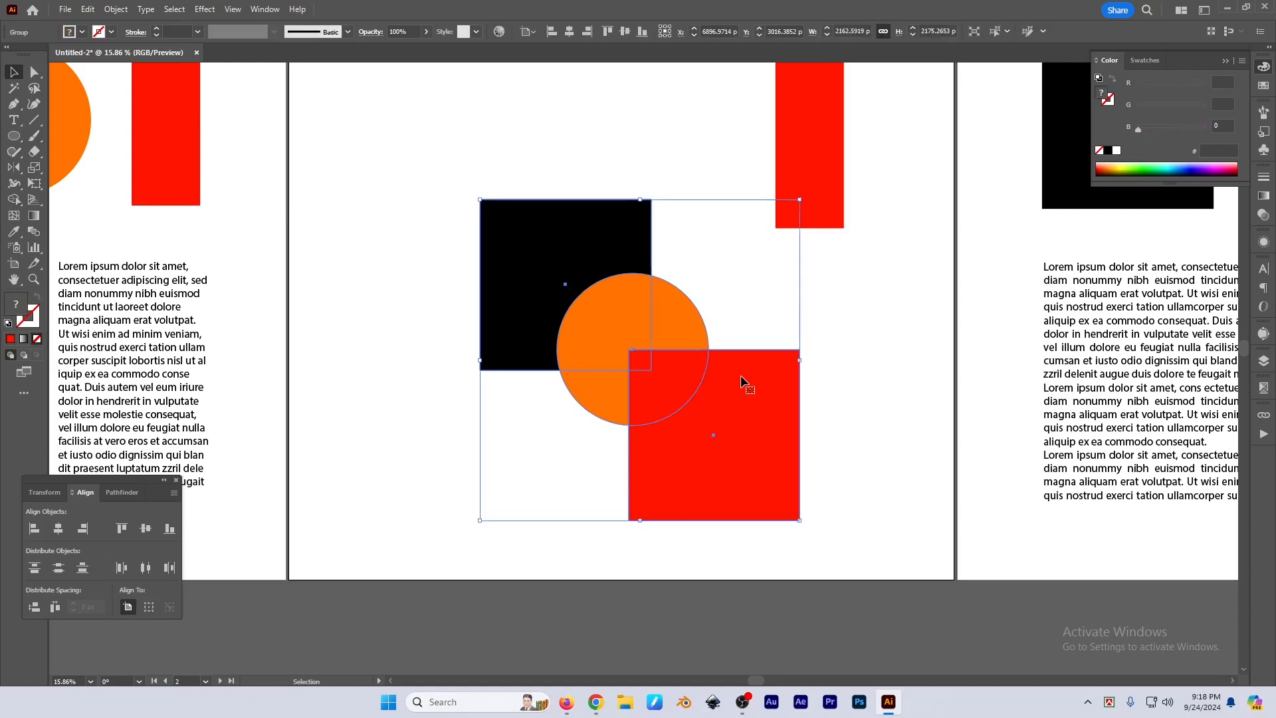
Apply Next Object Above and Next Object Below in turn to the grouped shapes
{"action": "left_click", "coordinate": [177, 9]}
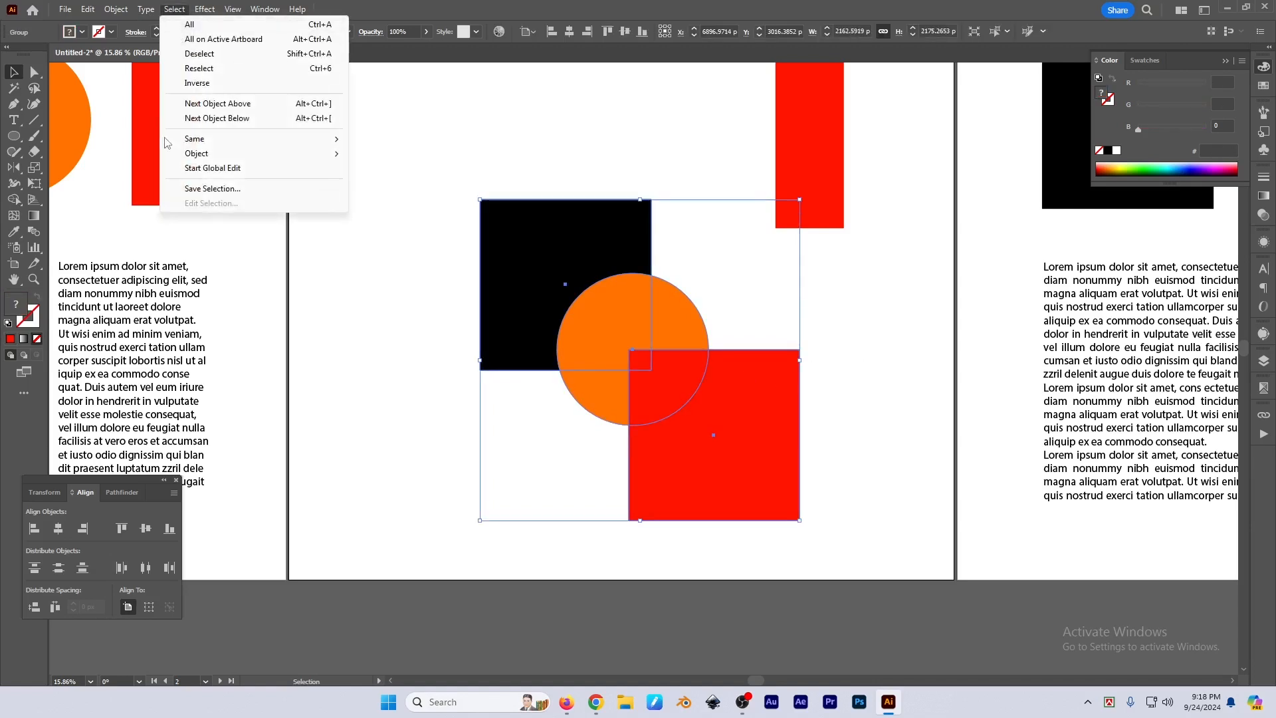
{"action": "left_click", "coordinate": [223, 111]}
{"action": "left_click", "coordinate": [174, 9]}
{"action": "left_click", "coordinate": [217, 118]}
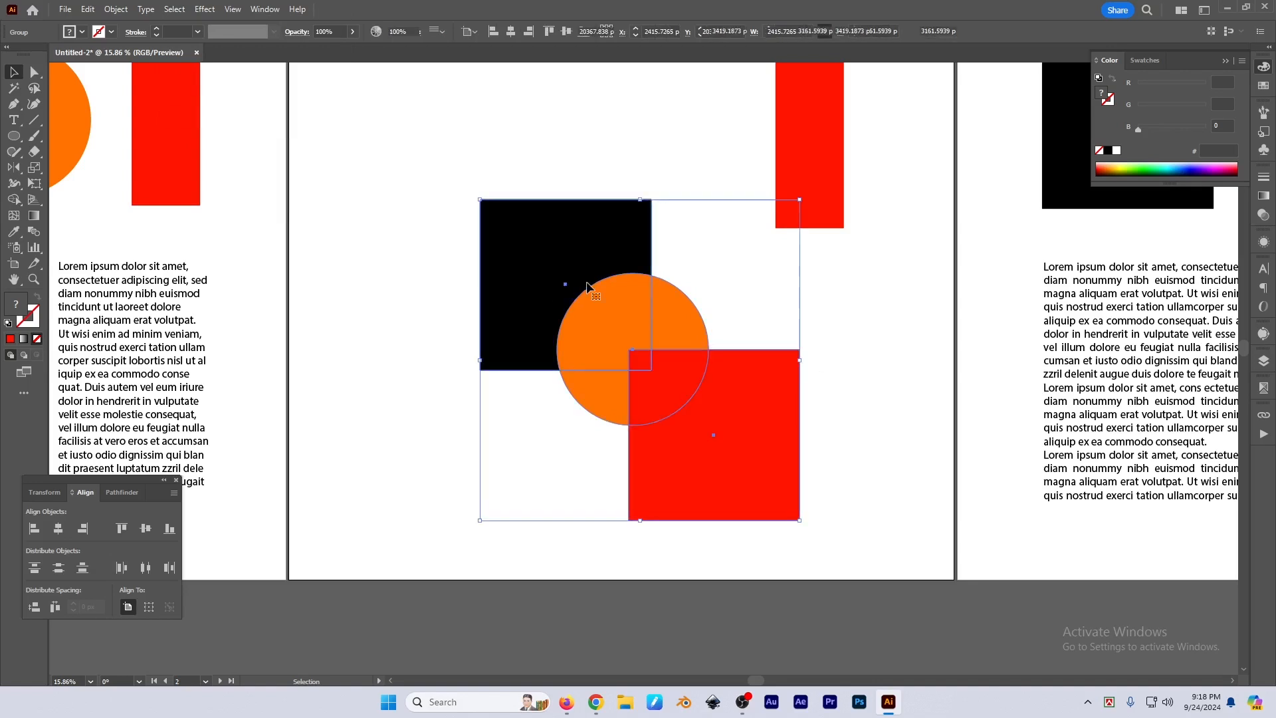
Reselect the group of three overlapping shapes on the second artboard and ungroup it
{"action": "left_click", "coordinate": [904, 341]}
{"action": "left_click", "coordinate": [718, 422]}
{"action": "key", "text": "ctrl"}
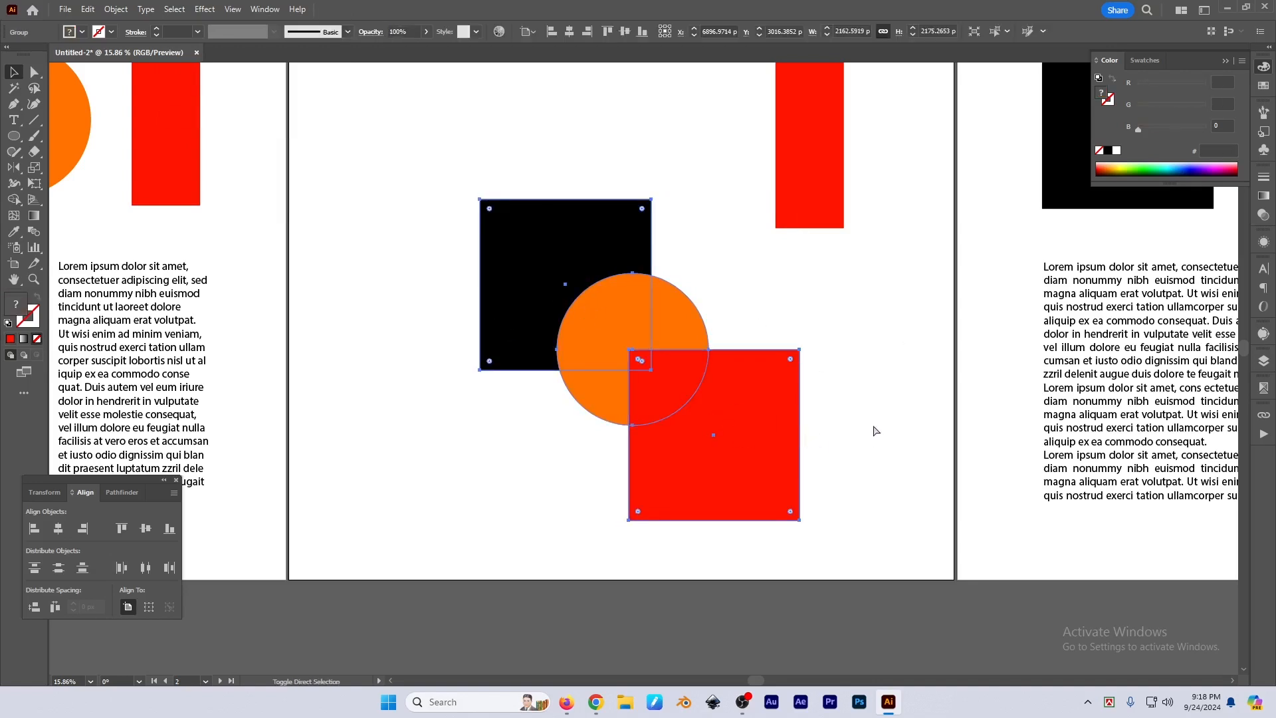
Select the red square alone, apply Next Object Below to it, and clear the selection
{"action": "left_click", "coordinate": [758, 461]}
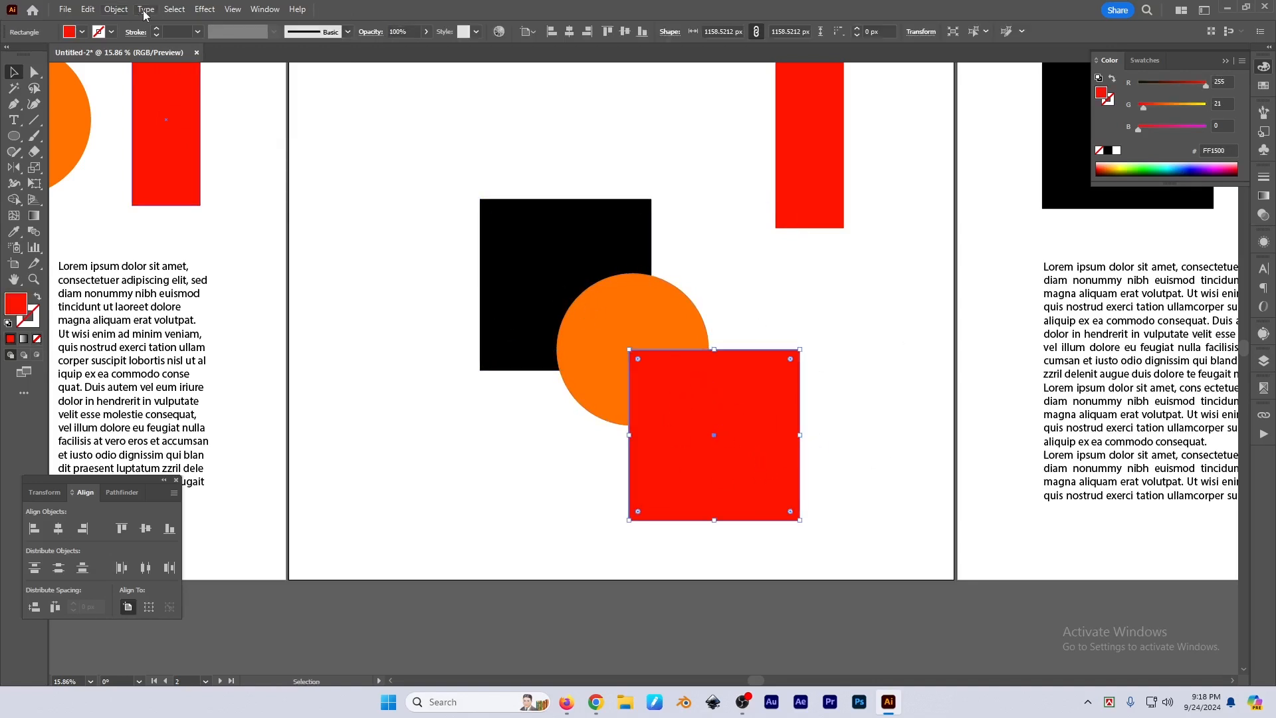
{"action": "left_click", "coordinate": [175, 10]}
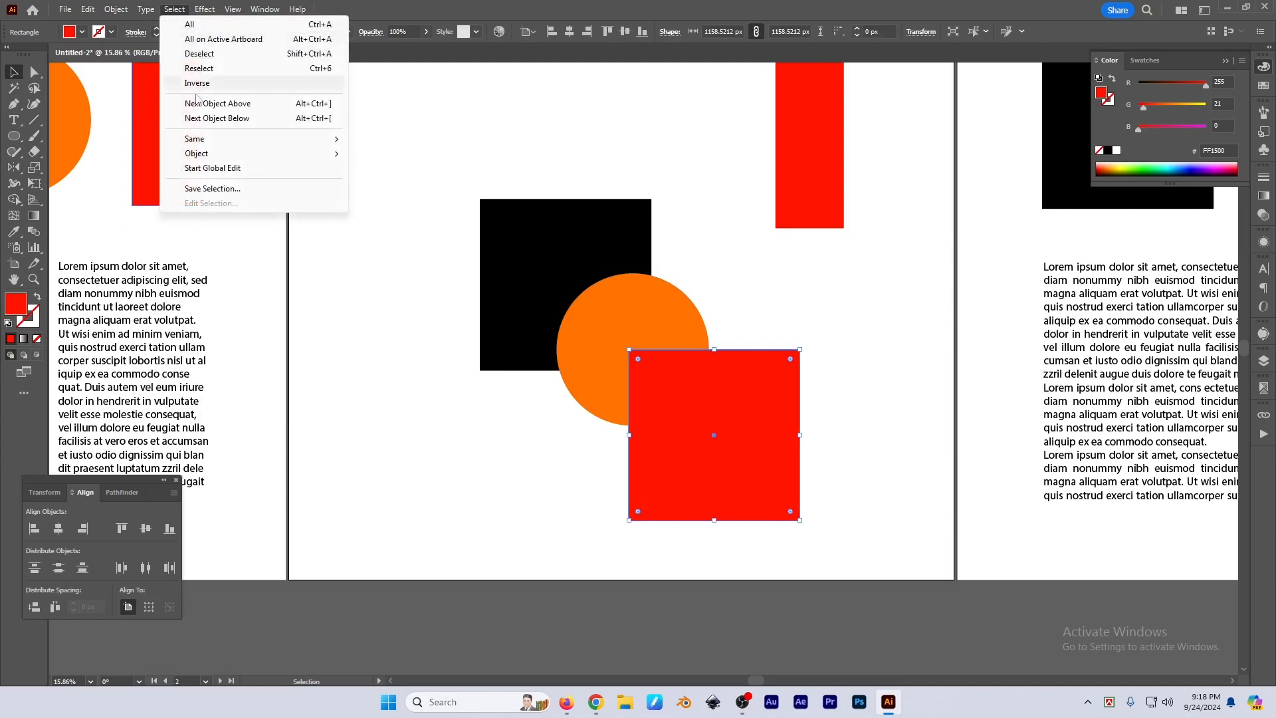
{"action": "left_click", "coordinate": [217, 118]}
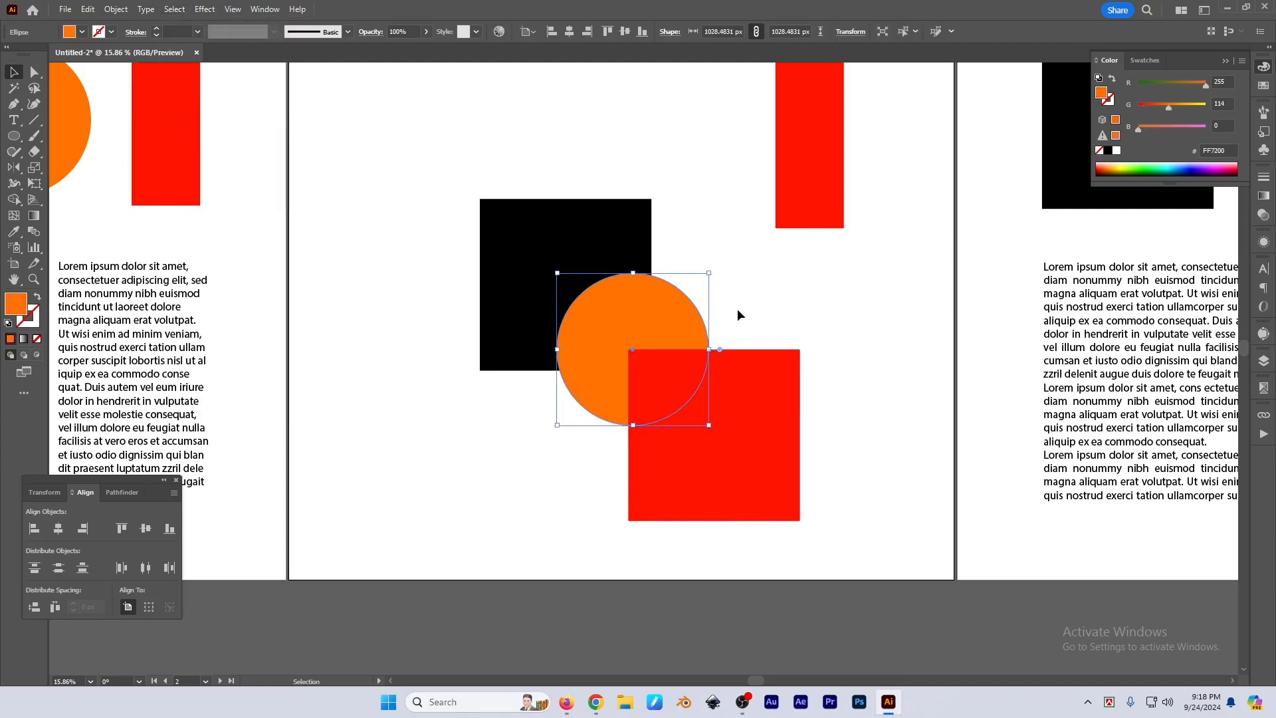
{"action": "scroll", "coordinate": [735, 312], "scroll_direction": "down", "scroll_amount": 2}
{"action": "left_click_drag", "start_coordinate": [728, 324], "coordinate": [468, 395]}
{"action": "left_click", "coordinate": [468, 394]}
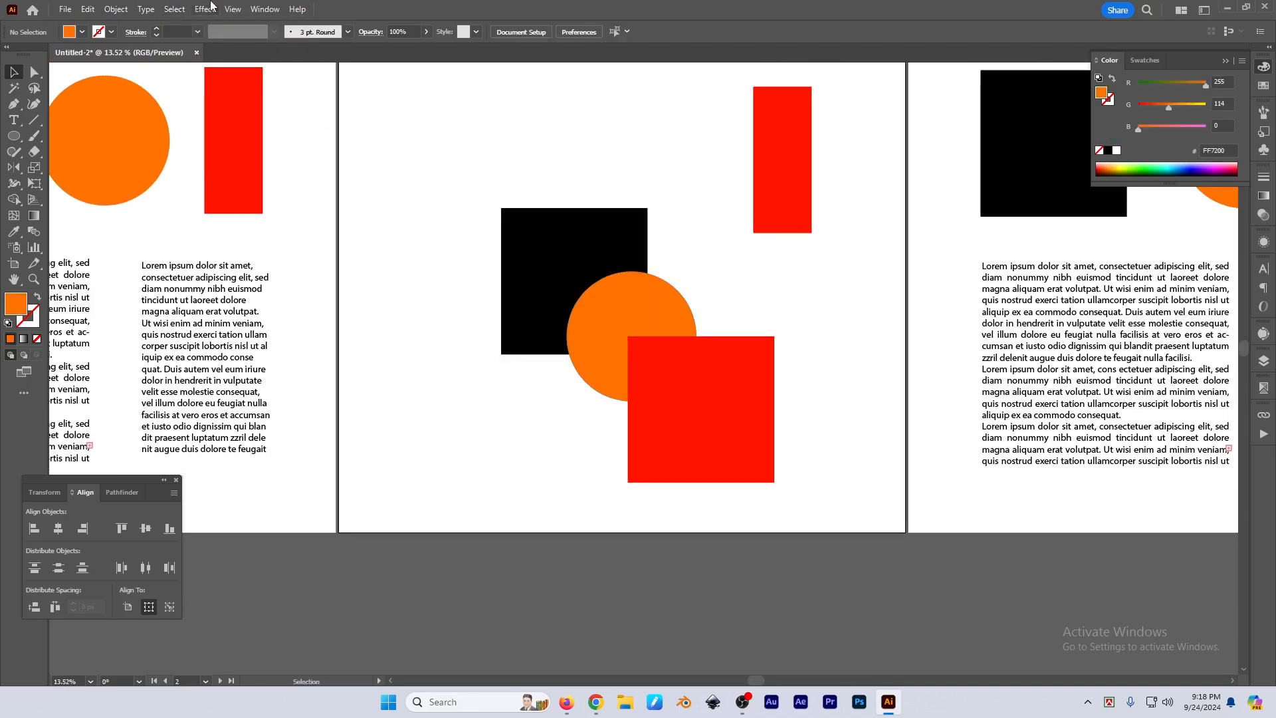
{"action": "left_click", "coordinate": [178, 11]}
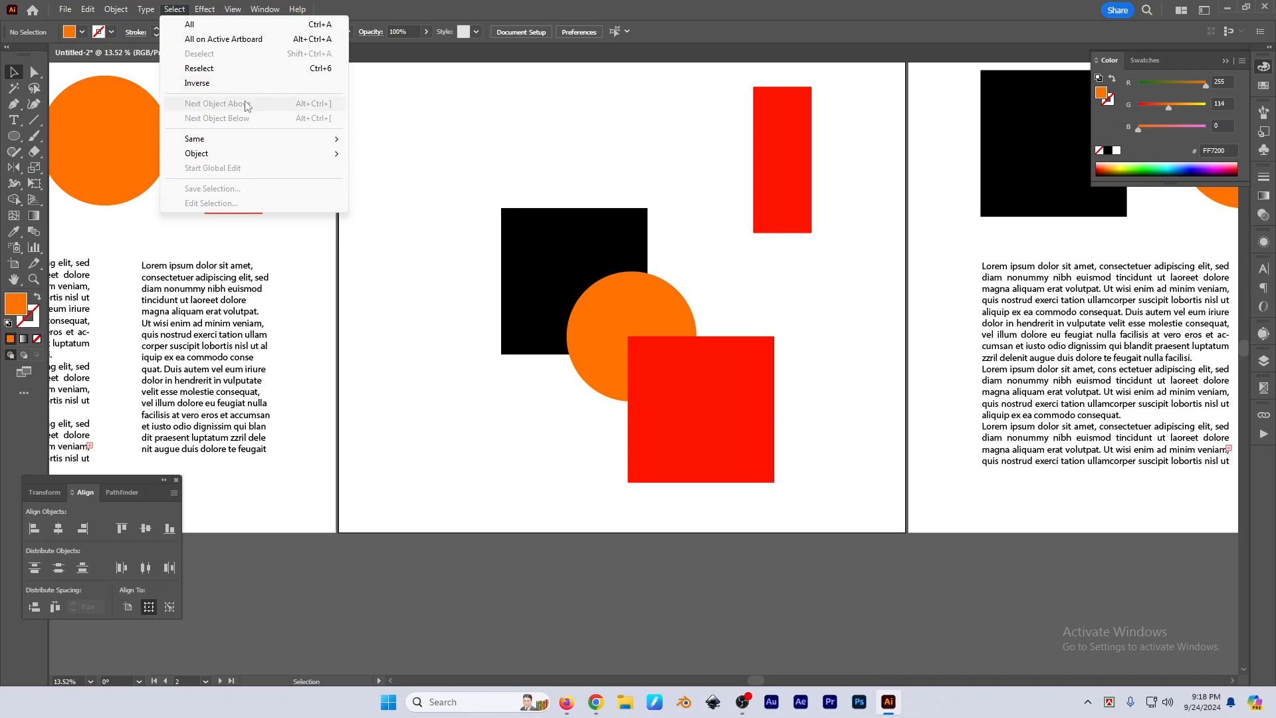
{"action": "mouse_move", "coordinate": [202, 145]}
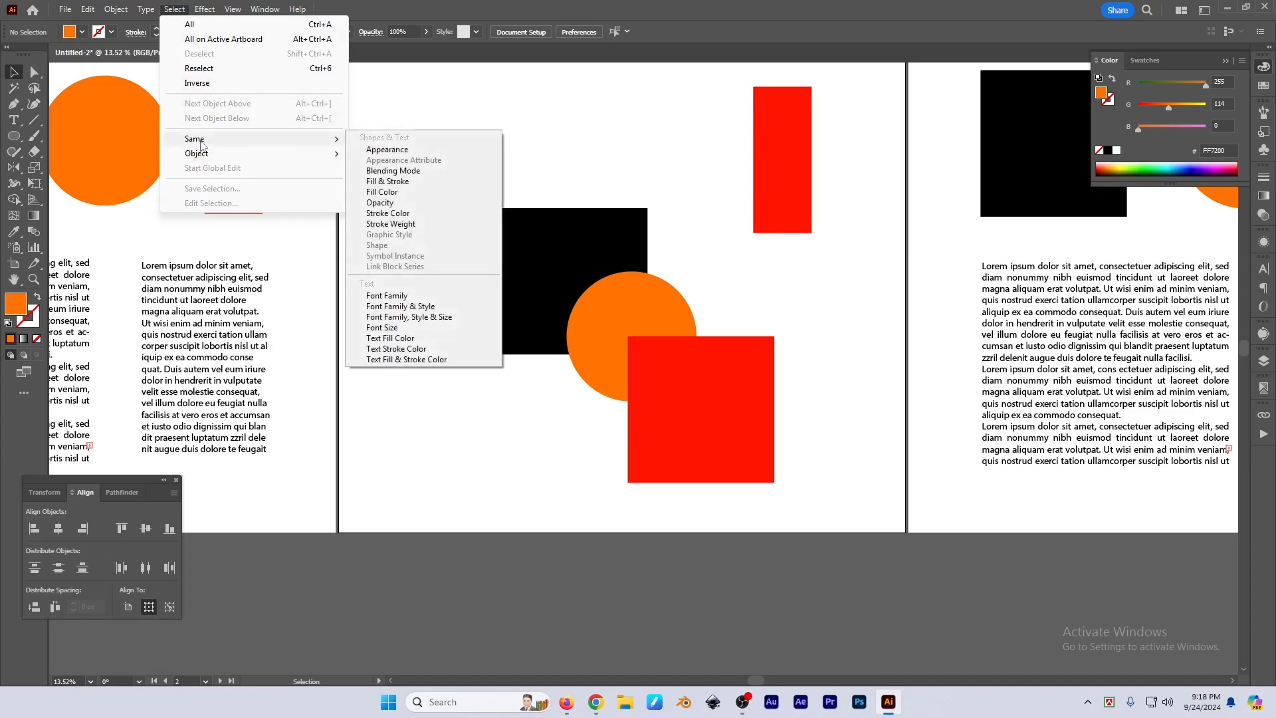
{"action": "left_click", "coordinate": [727, 298]}
Delete any leftover objects on the artboards beyond the third one
{"action": "scroll", "coordinate": [727, 297], "scroll_direction": "down", "scroll_amount": 4}
{"action": "left_click_drag", "start_coordinate": [907, 349], "coordinate": [764, 346]}
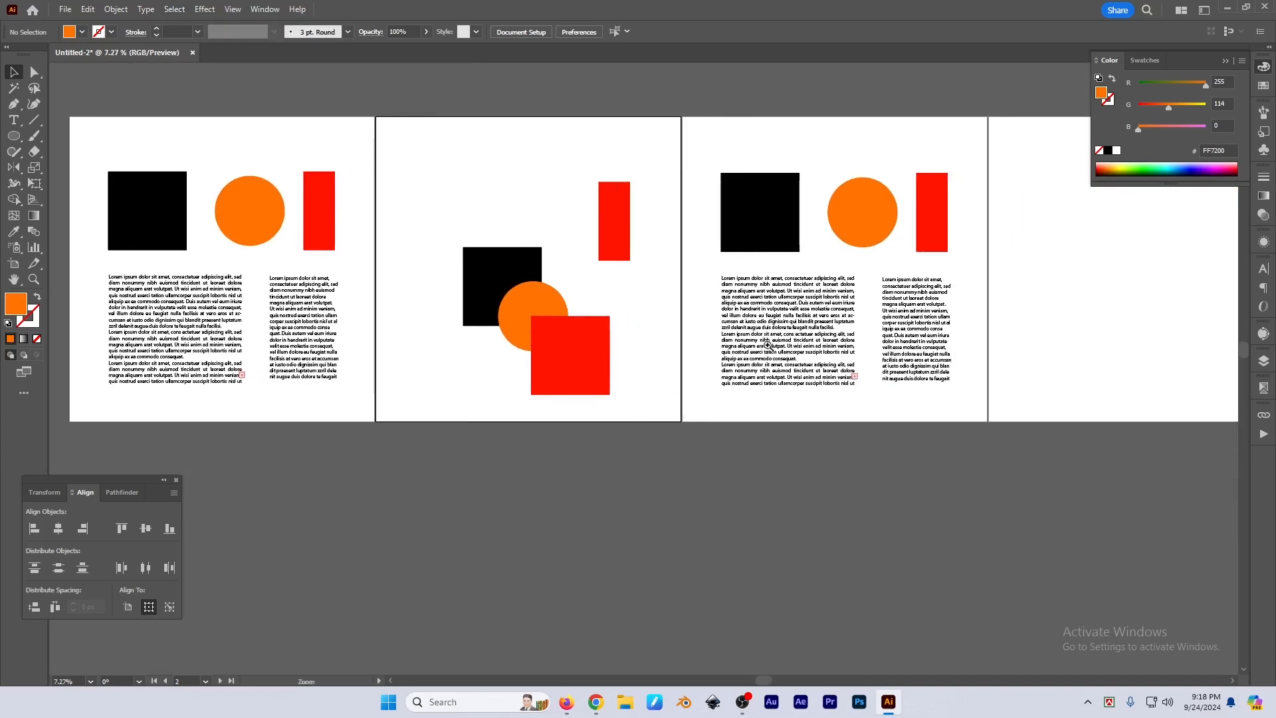
{"action": "scroll", "coordinate": [765, 345], "scroll_direction": "down", "scroll_amount": 3}
{"action": "left_click_drag", "start_coordinate": [941, 363], "coordinate": [603, 352]}
{"action": "left_click_drag", "start_coordinate": [729, 178], "coordinate": [1006, 429]}
{"action": "key", "text": "Delete"}
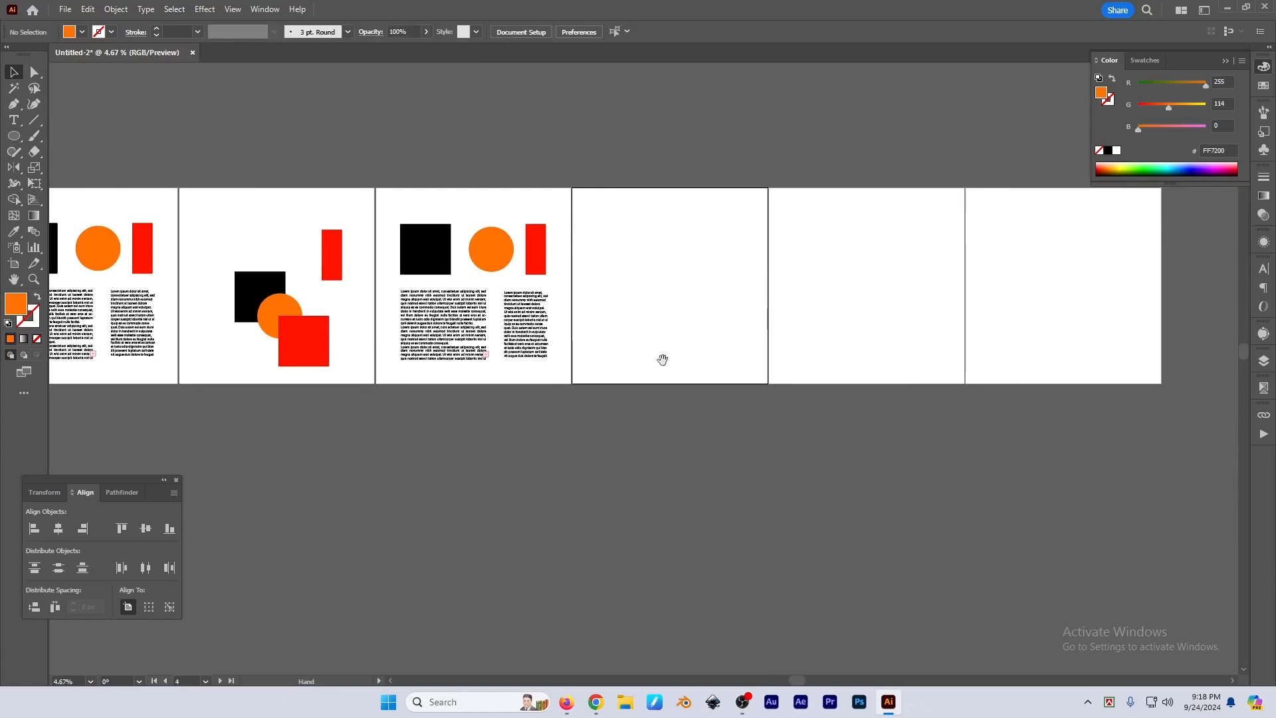
Select the grouped shapes and text on the first artboard to check how they are grouped, and deselect them
{"action": "left_click_drag", "start_coordinate": [663, 359], "coordinate": [959, 350]}
{"action": "left_click_drag", "start_coordinate": [486, 312], "coordinate": [661, 402]}
{"action": "left_click", "coordinate": [662, 401]}
{"action": "left_click", "coordinate": [337, 208]}
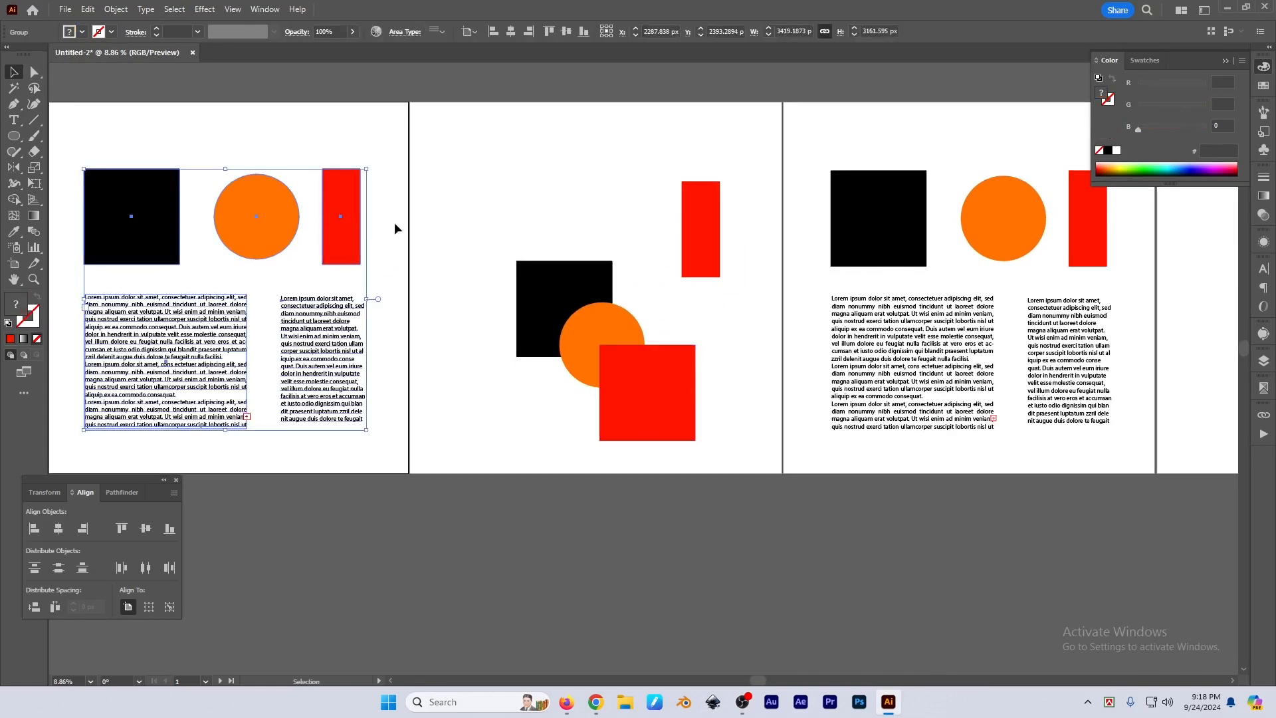
{"action": "left_click", "coordinate": [394, 222]}
{"action": "left_click", "coordinate": [345, 220]}
{"action": "left_click", "coordinate": [977, 280]}
{"action": "left_click_drag", "start_coordinate": [998, 223], "coordinate": [911, 213]}
{"action": "left_click_drag", "start_coordinate": [911, 213], "coordinate": [792, 235]}
Select the red square on the second artboard and extend the selection to all objects with the same Appearance
{"action": "left_click", "coordinate": [600, 357]}
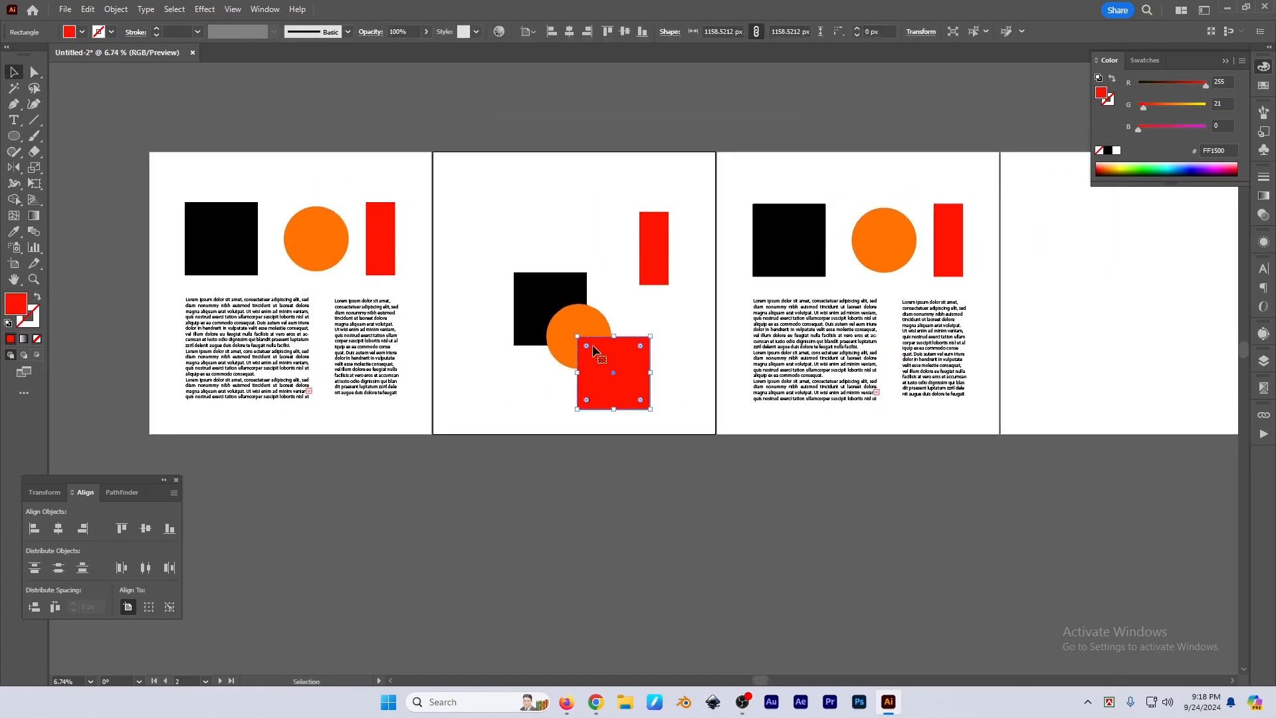
{"action": "left_click_drag", "start_coordinate": [511, 243], "coordinate": [678, 322]}
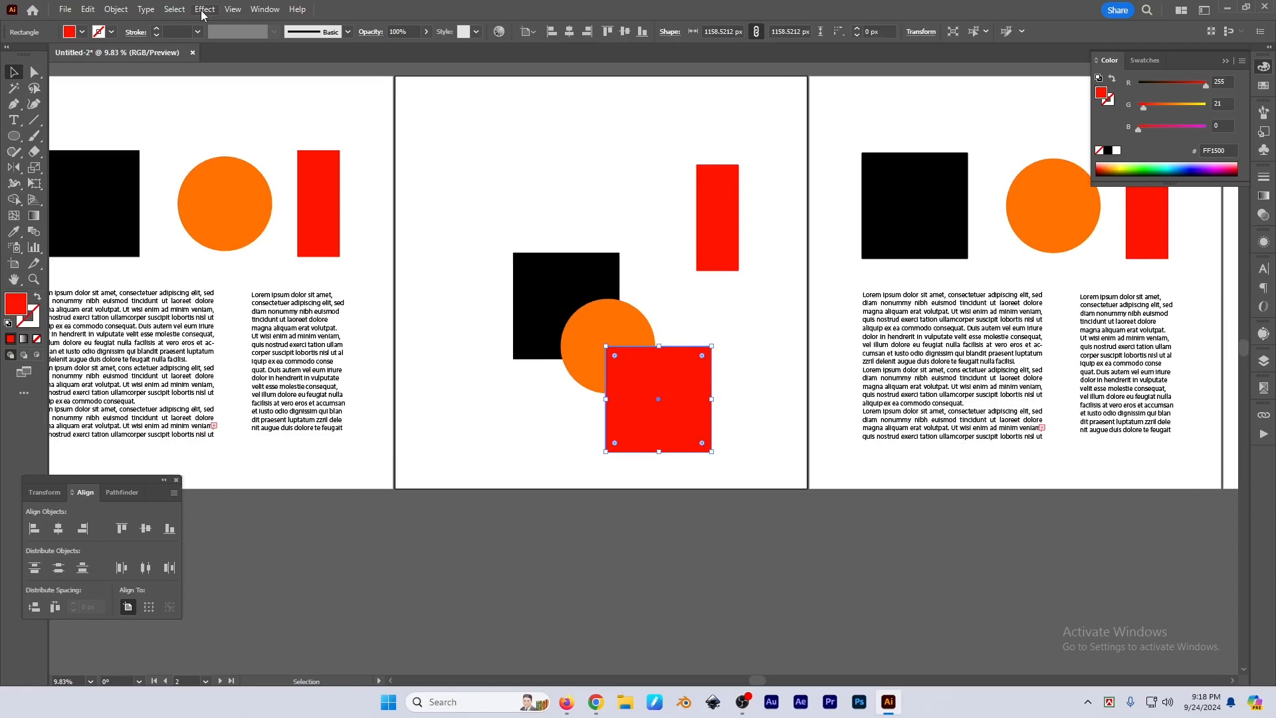
{"action": "left_click", "coordinate": [174, 10]}
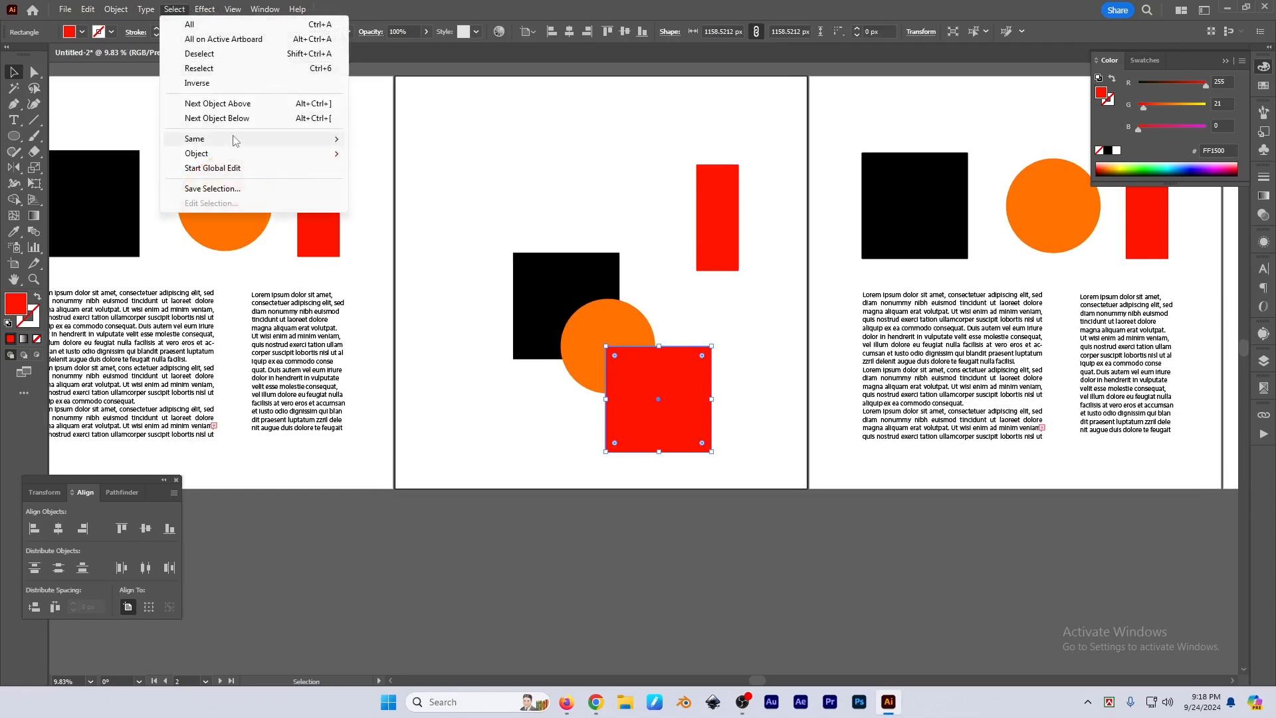
{"action": "mouse_move", "coordinate": [234, 138]}
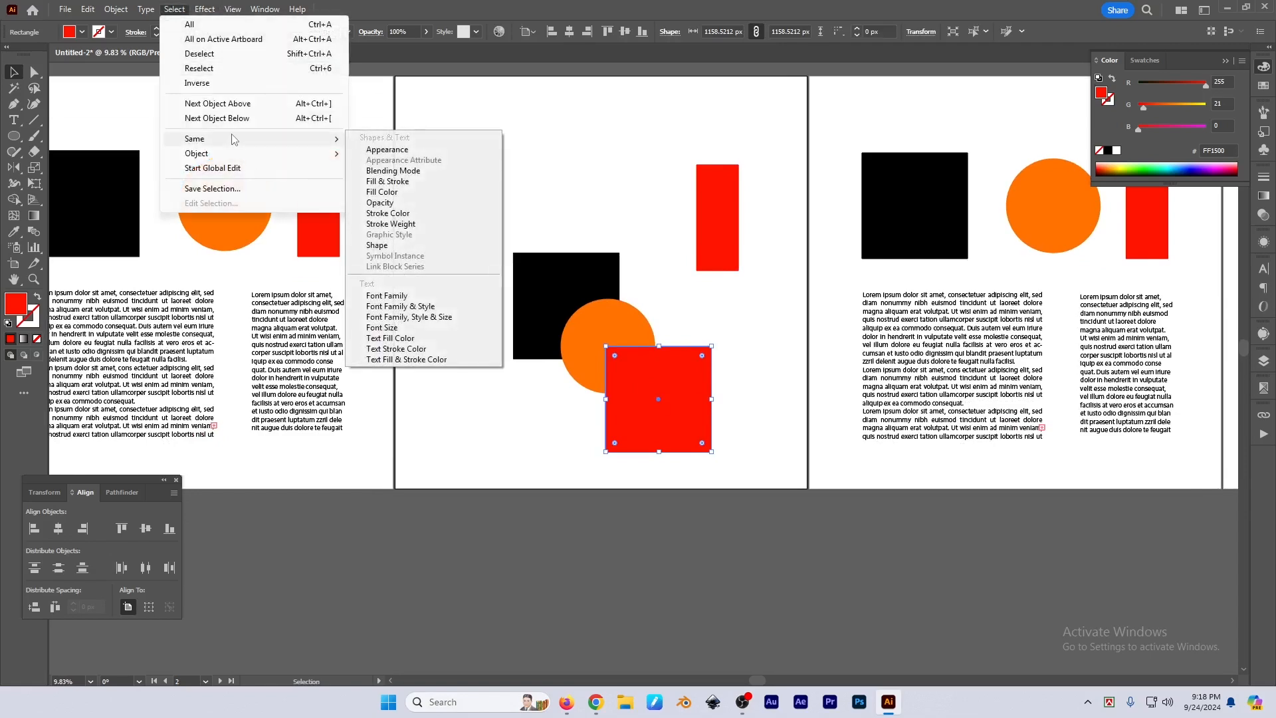
{"action": "left_click", "coordinate": [408, 150]}
Try moving all the selected red shapes together, and undo the move
{"action": "scroll", "coordinate": [656, 279], "scroll_direction": "down", "scroll_amount": 2}
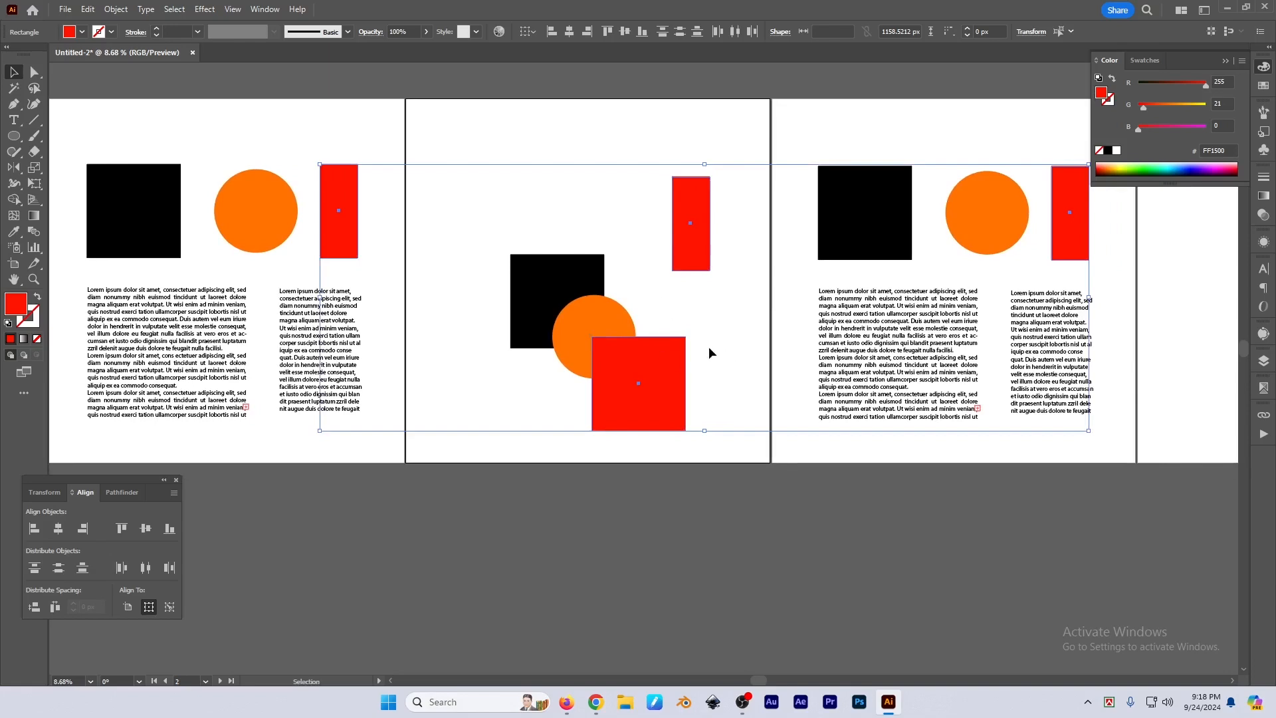
{"action": "left_click_drag", "start_coordinate": [633, 383], "coordinate": [670, 440]}
{"action": "key", "text": "ctrl+z"}
{"action": "scroll", "coordinate": [747, 316], "scroll_direction": "up", "scroll_amount": 2}
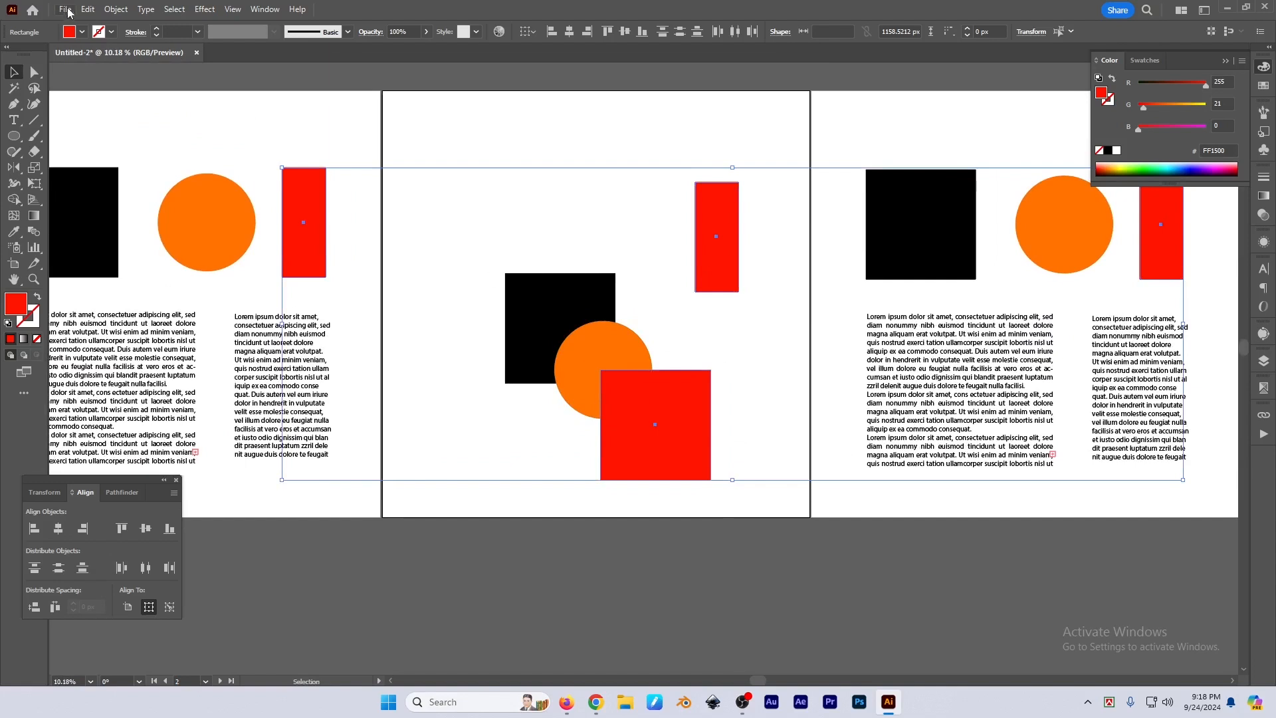
Extend the selection from the red shapes to all objects with the same Blending Mode, and deselect them
{"action": "left_click", "coordinate": [180, 11]}
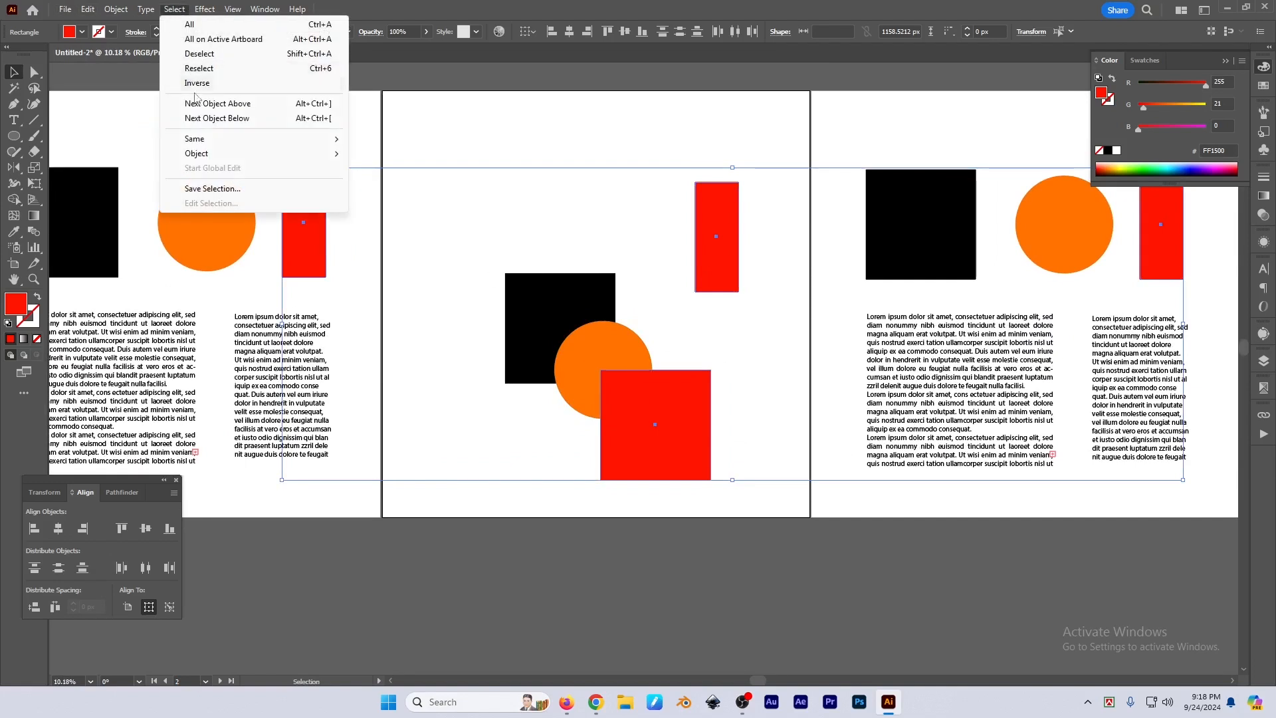
{"action": "mouse_move", "coordinate": [209, 144]}
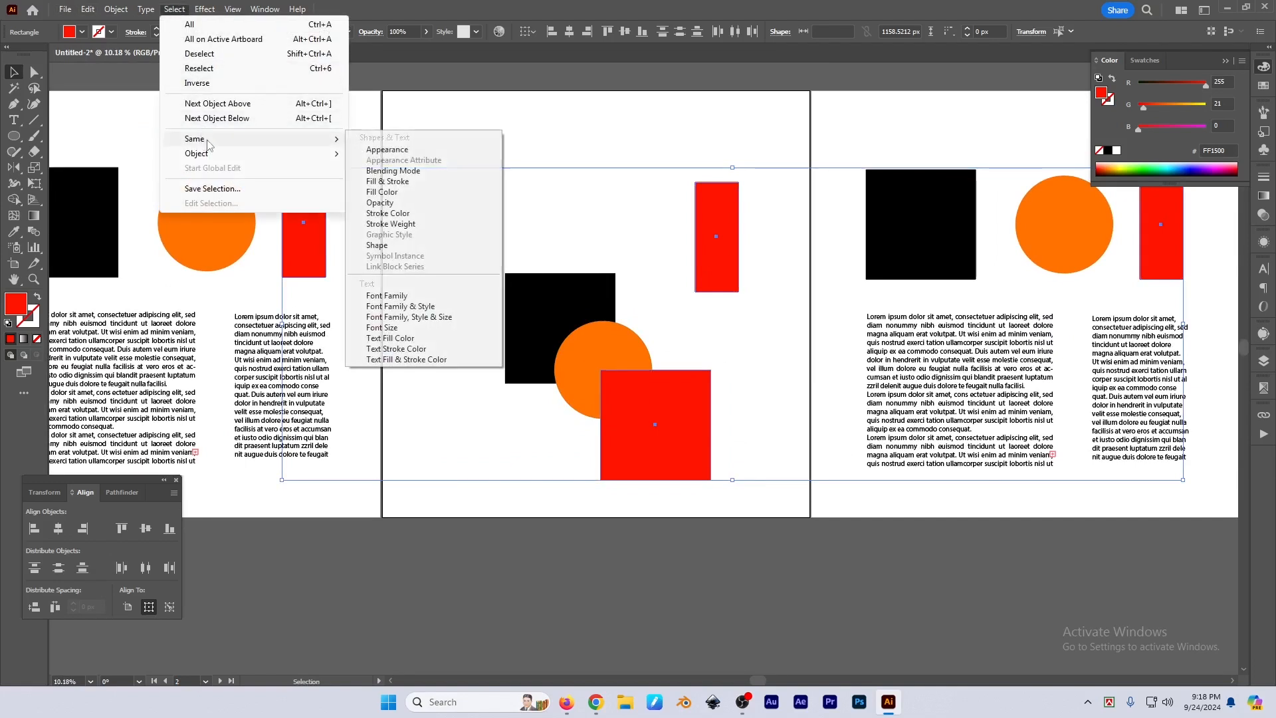
{"action": "left_click", "coordinate": [411, 171]}
{"action": "scroll", "coordinate": [507, 228], "scroll_direction": "down", "scroll_amount": 1}
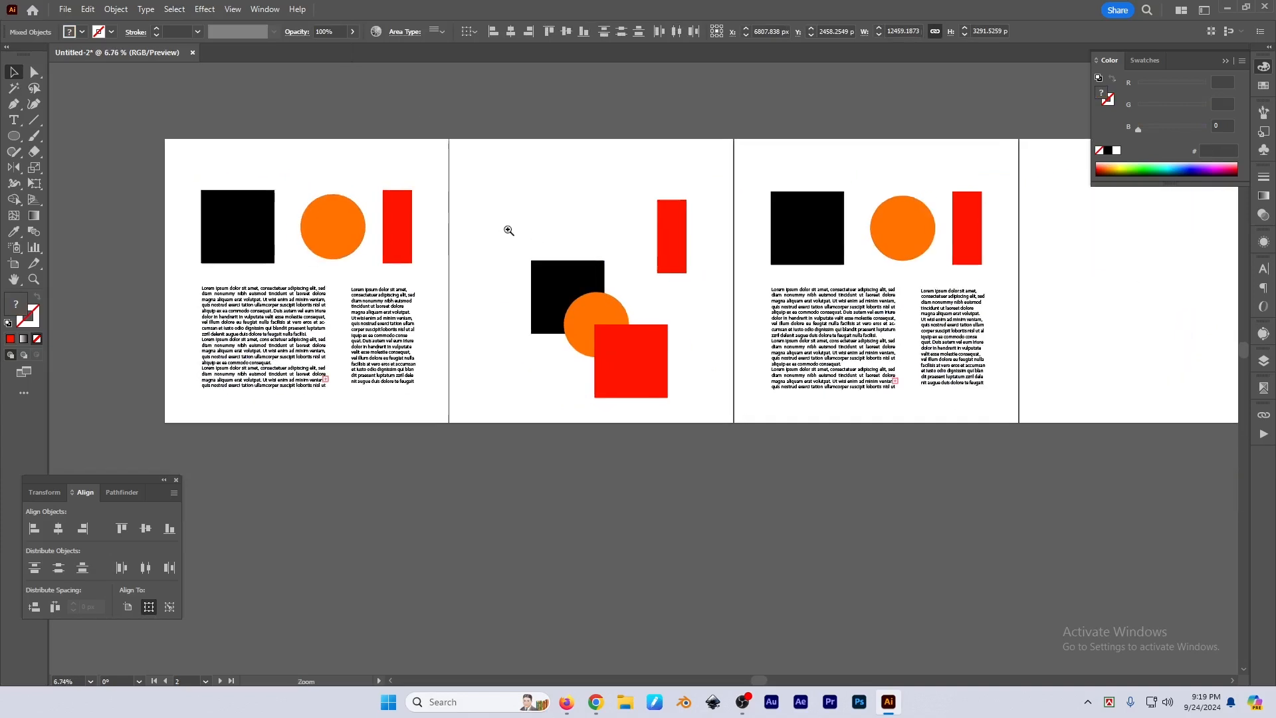
{"action": "left_click", "coordinate": [502, 261]}
Set the blending mode of the orange circle on the second artboard to Multiply
{"action": "left_click", "coordinate": [631, 415]}
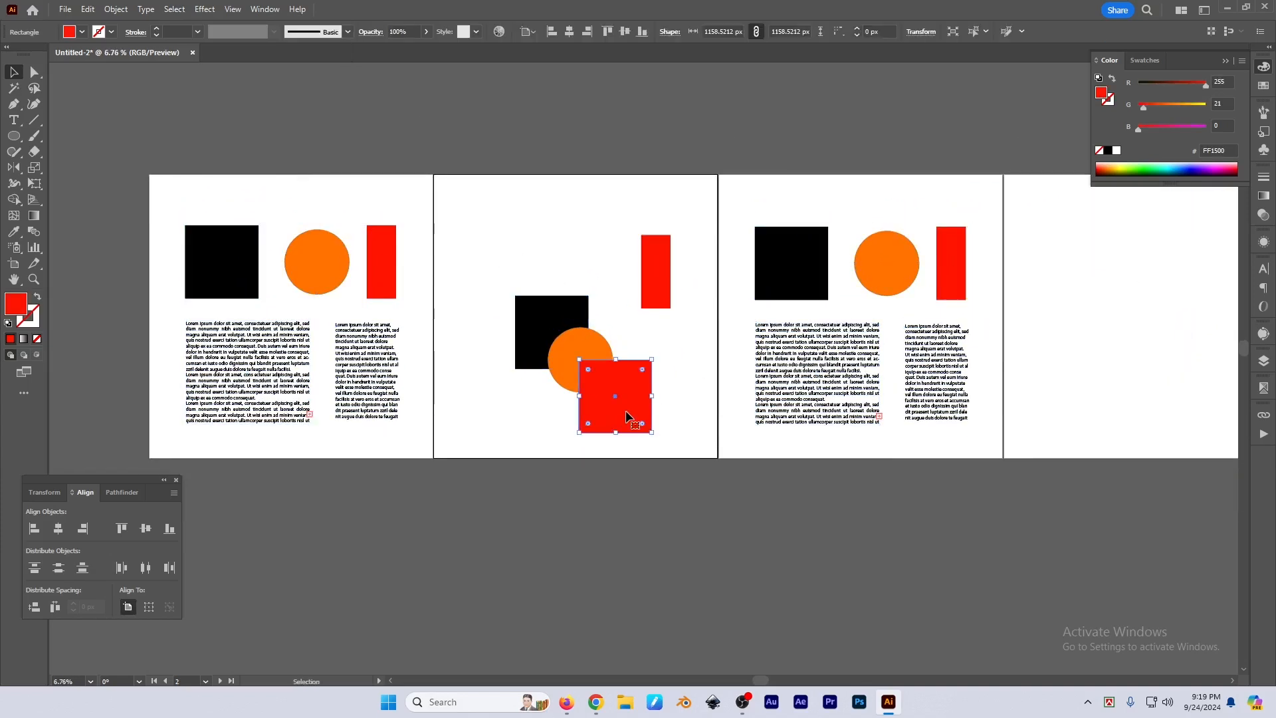
{"action": "left_click", "coordinate": [599, 346]}
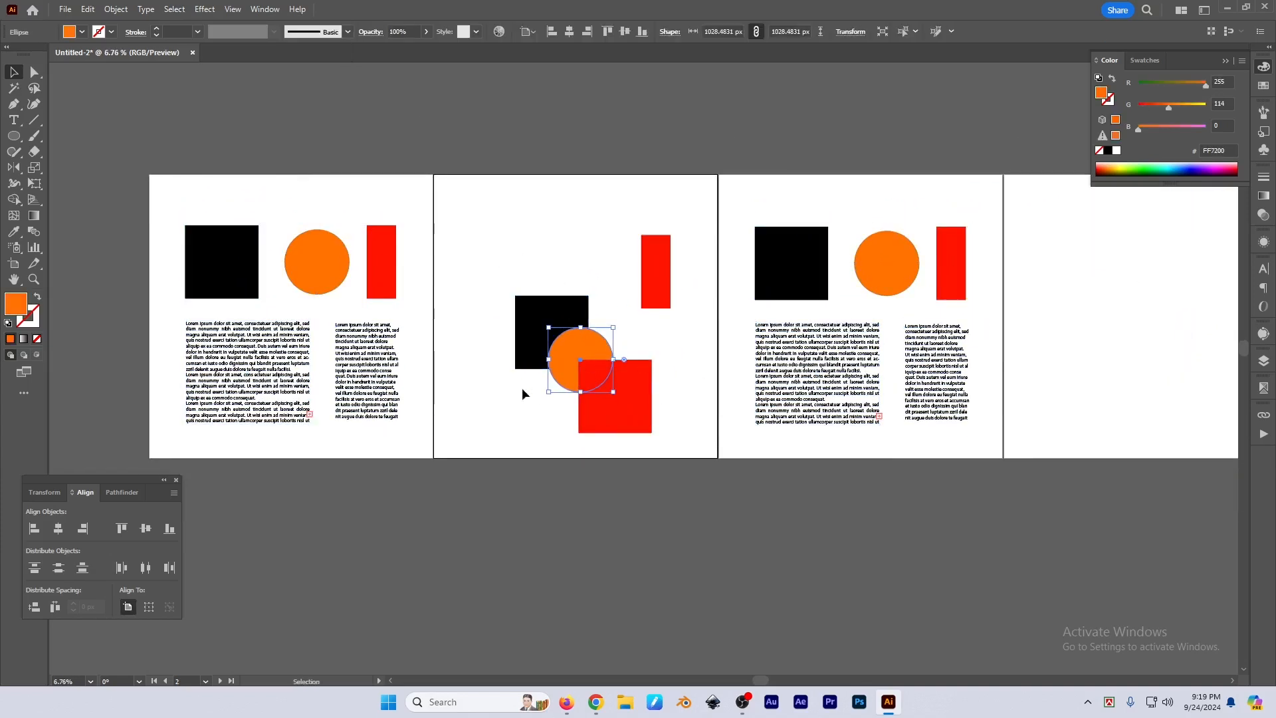
{"action": "left_click", "coordinate": [1265, 216]}
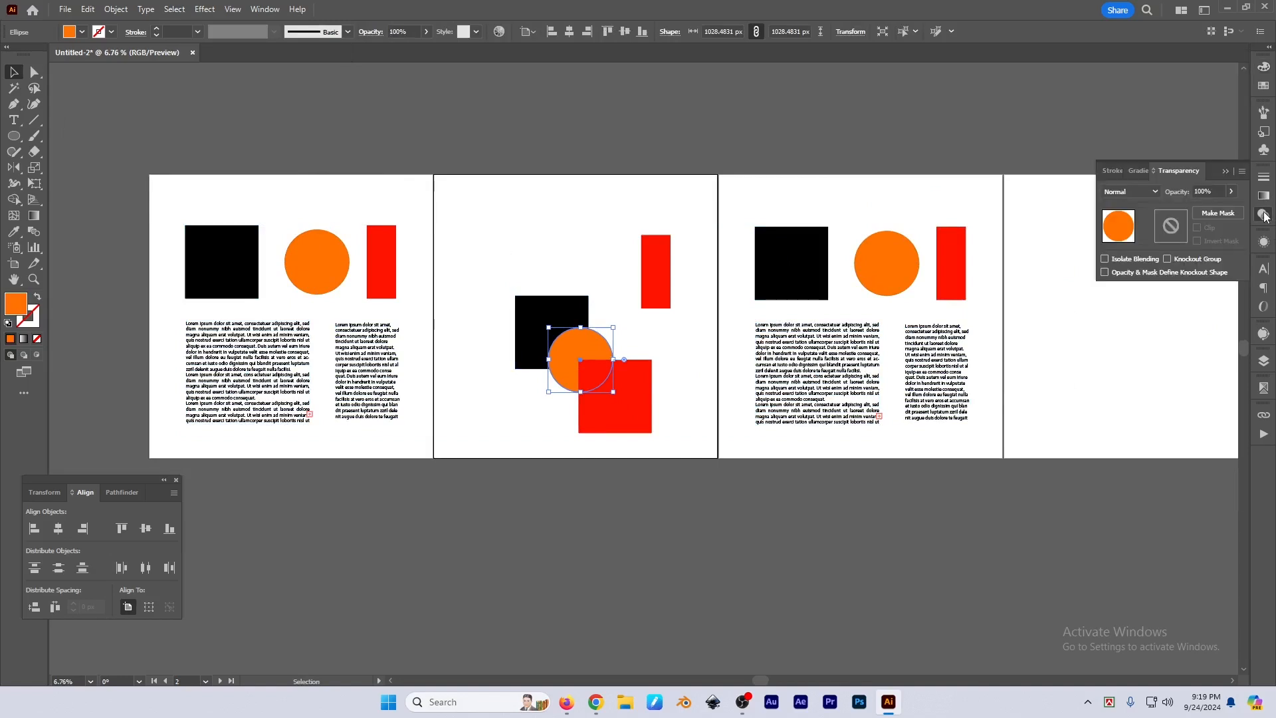
{"action": "left_click", "coordinate": [1134, 193]}
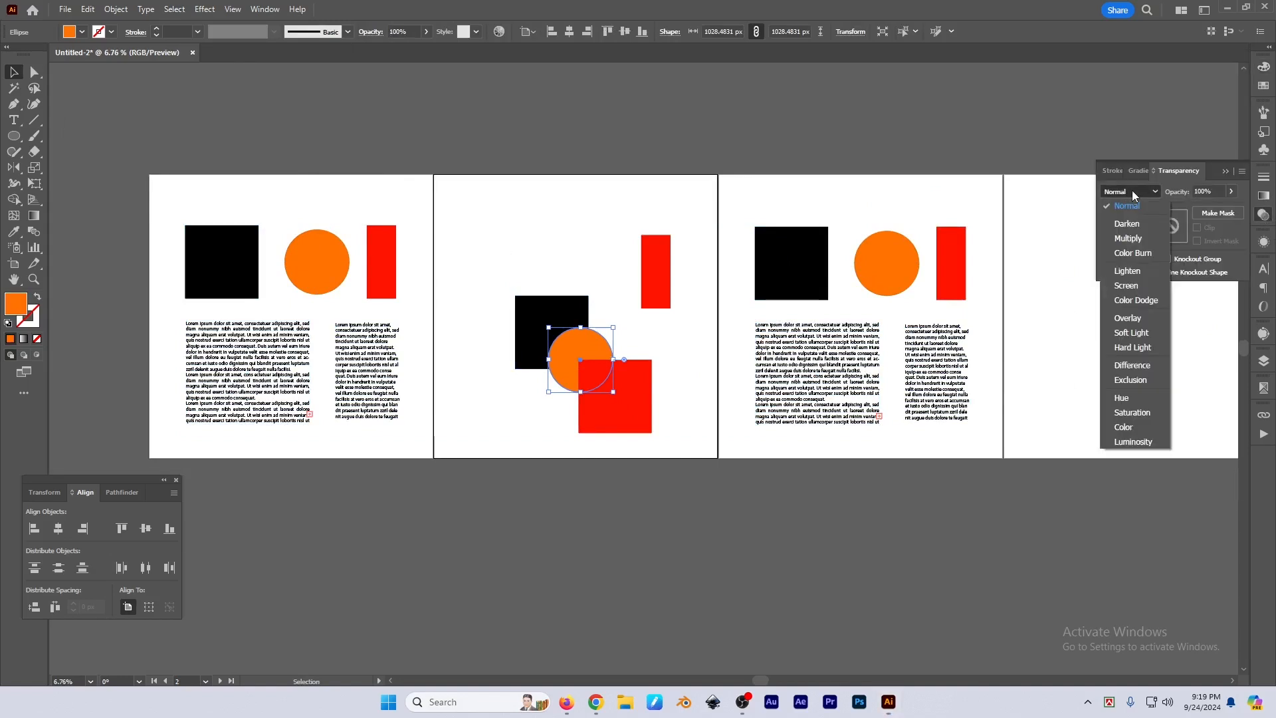
{"action": "left_click", "coordinate": [1134, 240]}
{"action": "left_click", "coordinate": [632, 464]}
{"action": "scroll", "coordinate": [665, 439], "scroll_direction": "up", "scroll_amount": 3}
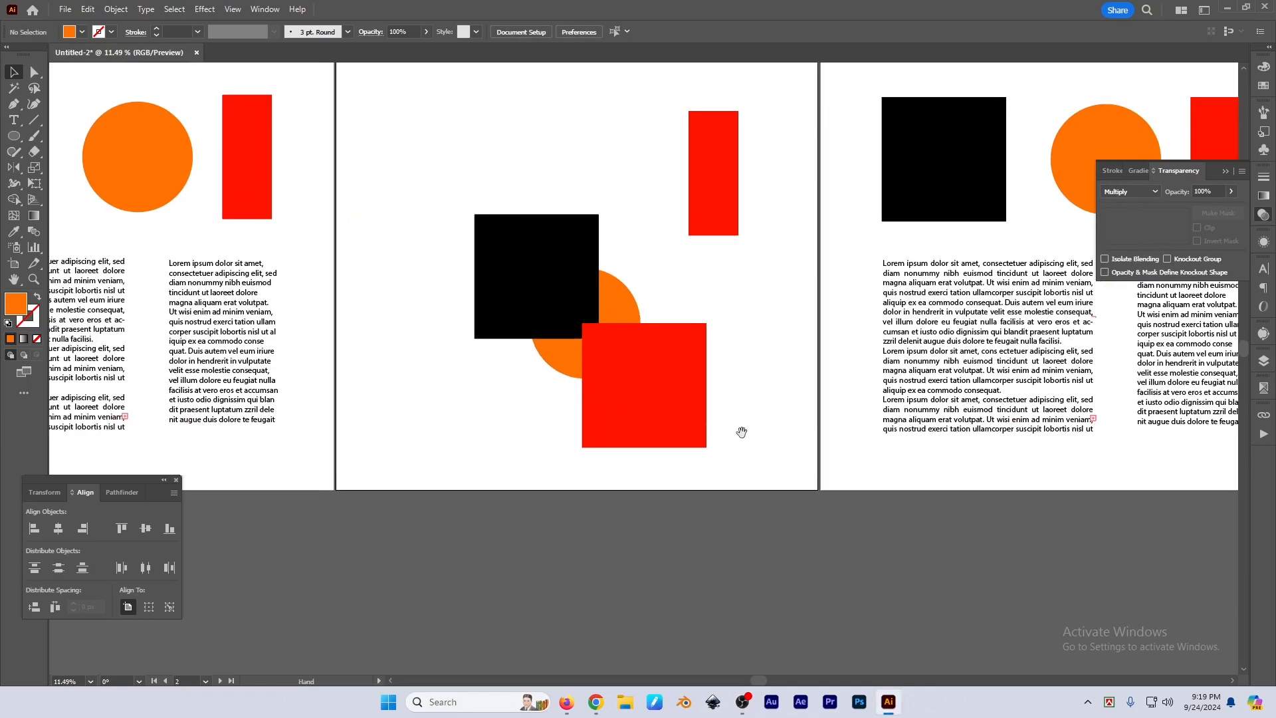
{"action": "left_click_drag", "start_coordinate": [742, 433], "coordinate": [732, 426]}
Ungroup the shapes and text on the first artboard
{"action": "left_click", "coordinate": [601, 295]}
{"action": "scroll", "coordinate": [603, 309], "scroll_direction": "down", "scroll_amount": 3}
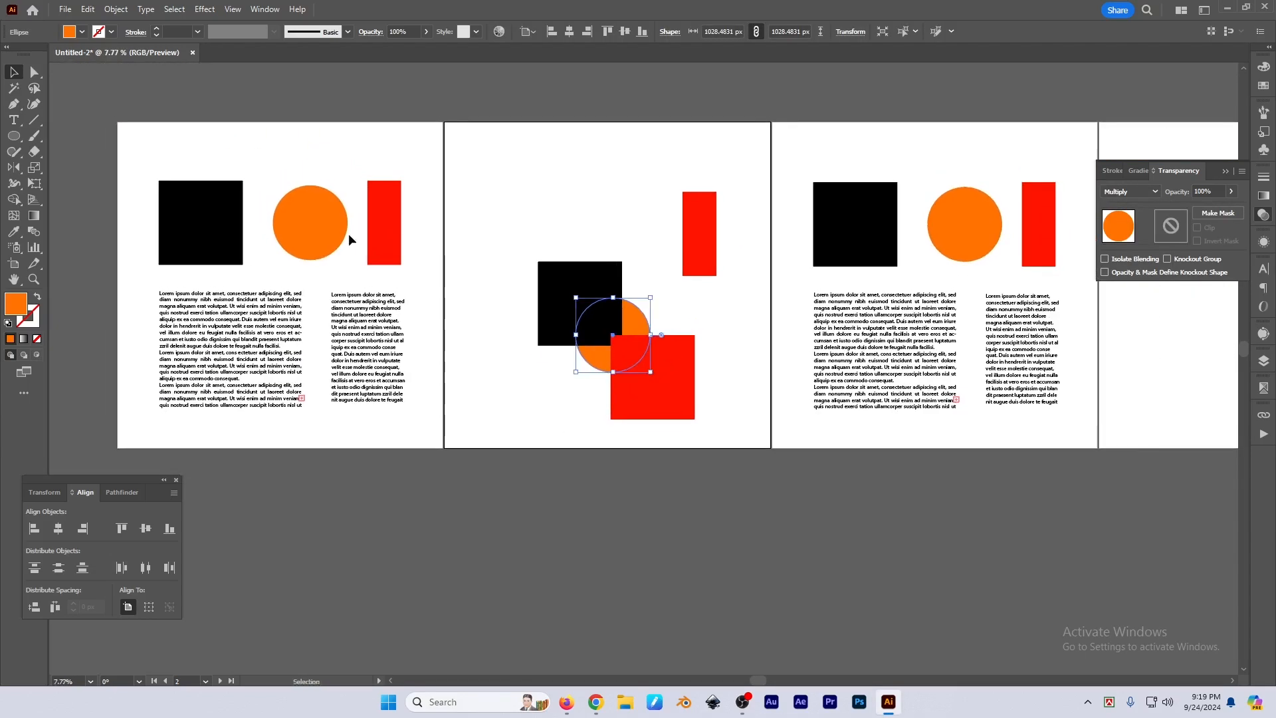
{"action": "left_click", "coordinate": [337, 232]}
{"action": "left_click", "coordinate": [437, 225]}
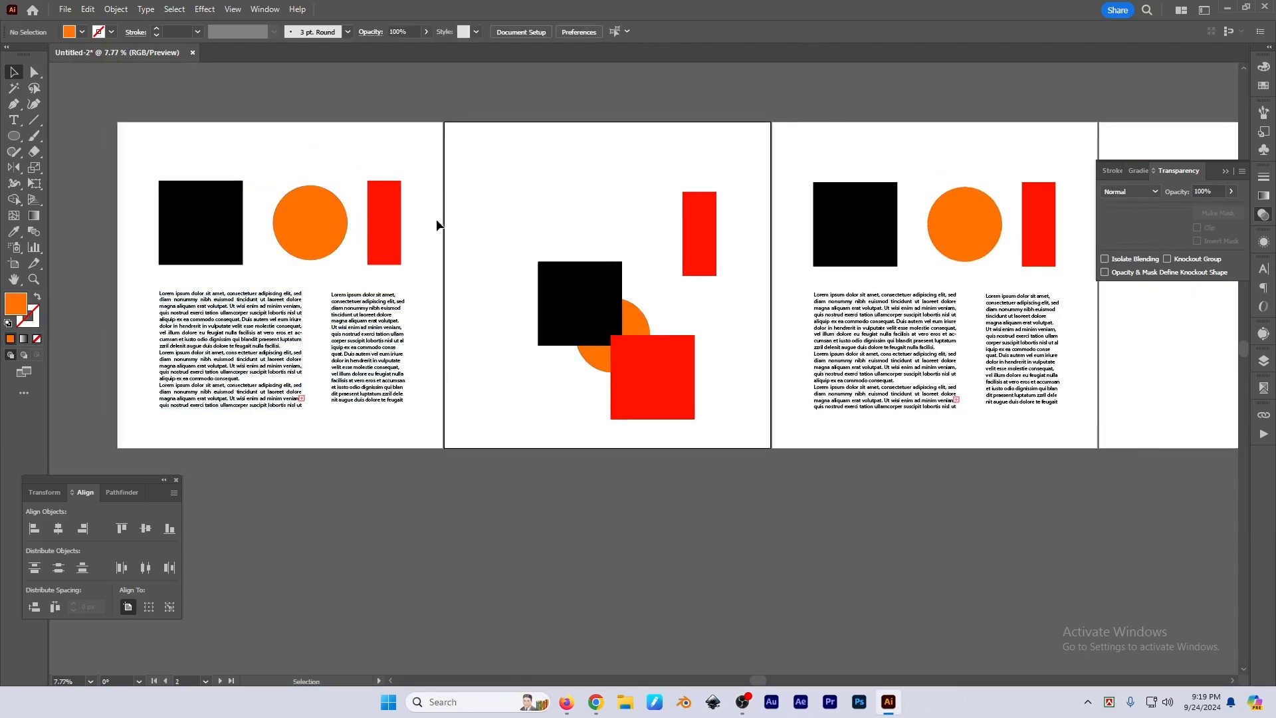
{"action": "right_click", "coordinate": [312, 215]}
{"action": "left_click", "coordinate": [346, 393]}
Set the blending mode of the orange circle on the first artboard to Overlay, and deselect it
{"action": "left_click", "coordinate": [311, 220]}
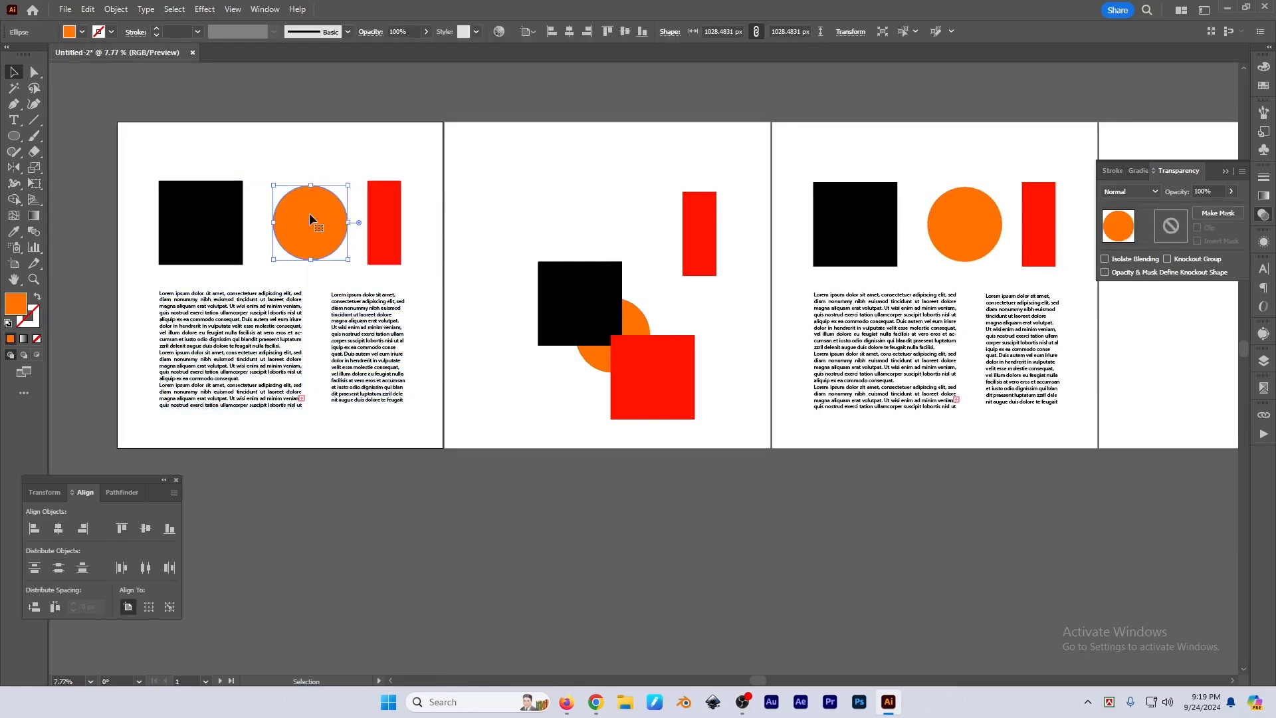
{"action": "left_click", "coordinate": [1131, 192]}
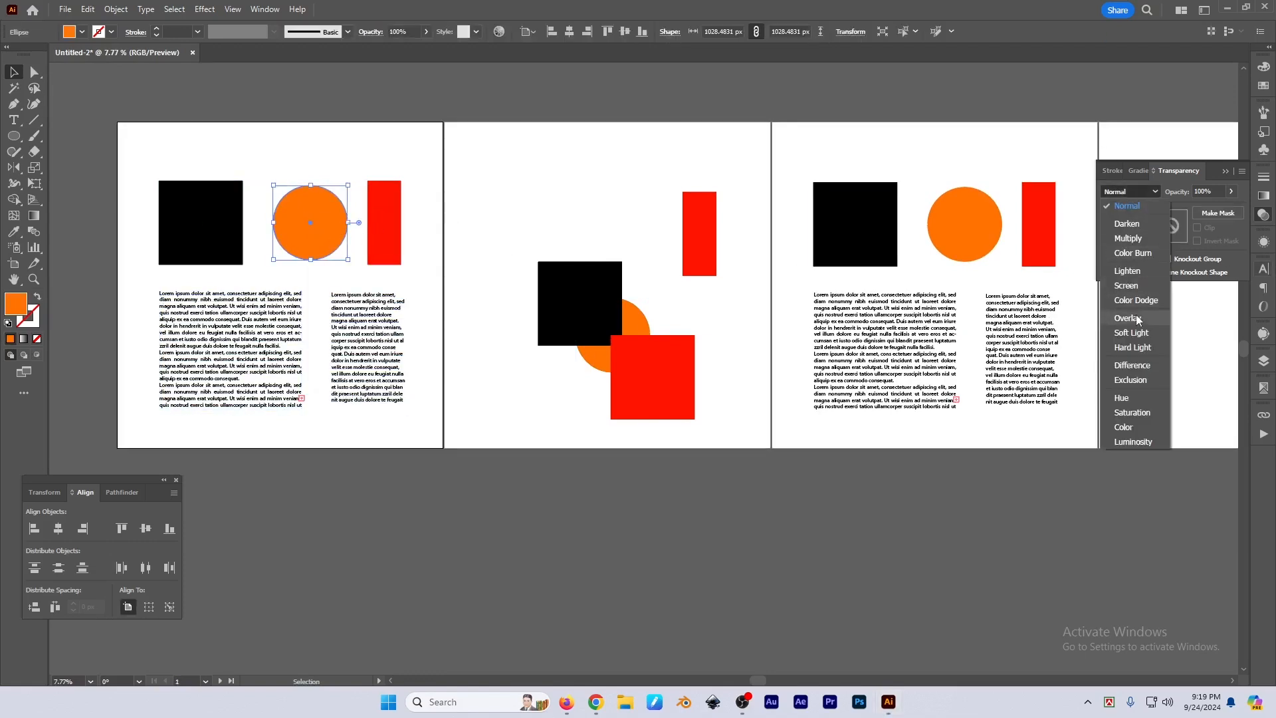
{"action": "left_click", "coordinate": [1142, 318]}
{"action": "left_click_drag", "start_coordinate": [519, 230], "coordinate": [567, 235]}
{"action": "left_click", "coordinate": [646, 191]}
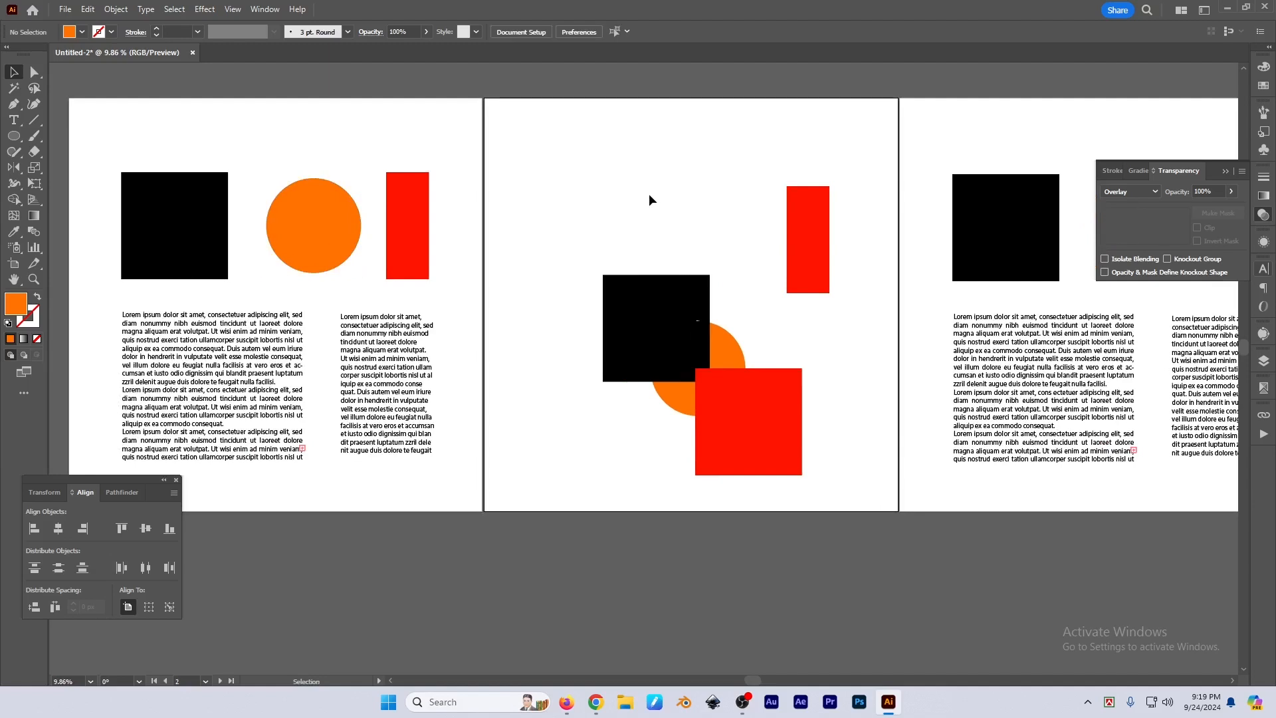
Try the Color Dodge, Darken and Color Burn blending modes on the second artboard's circle, and return it to Multiply
{"action": "left_click", "coordinate": [730, 337]}
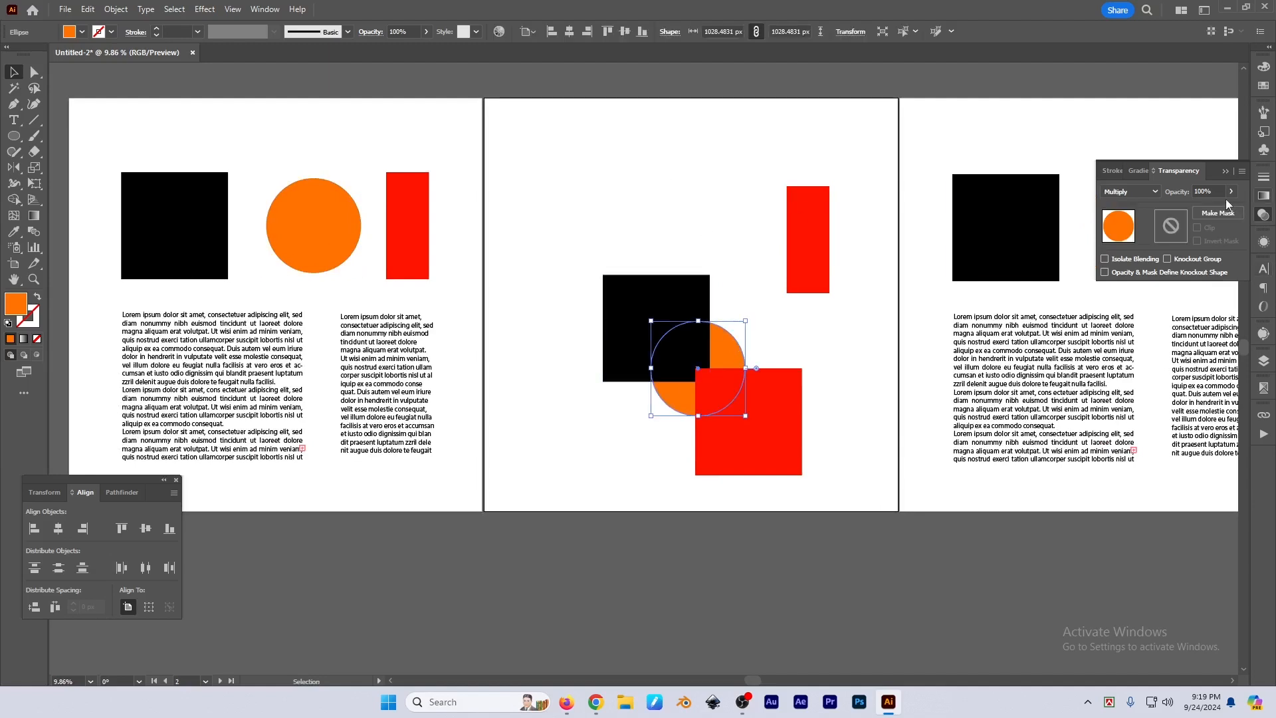
{"action": "left_click", "coordinate": [1131, 192]}
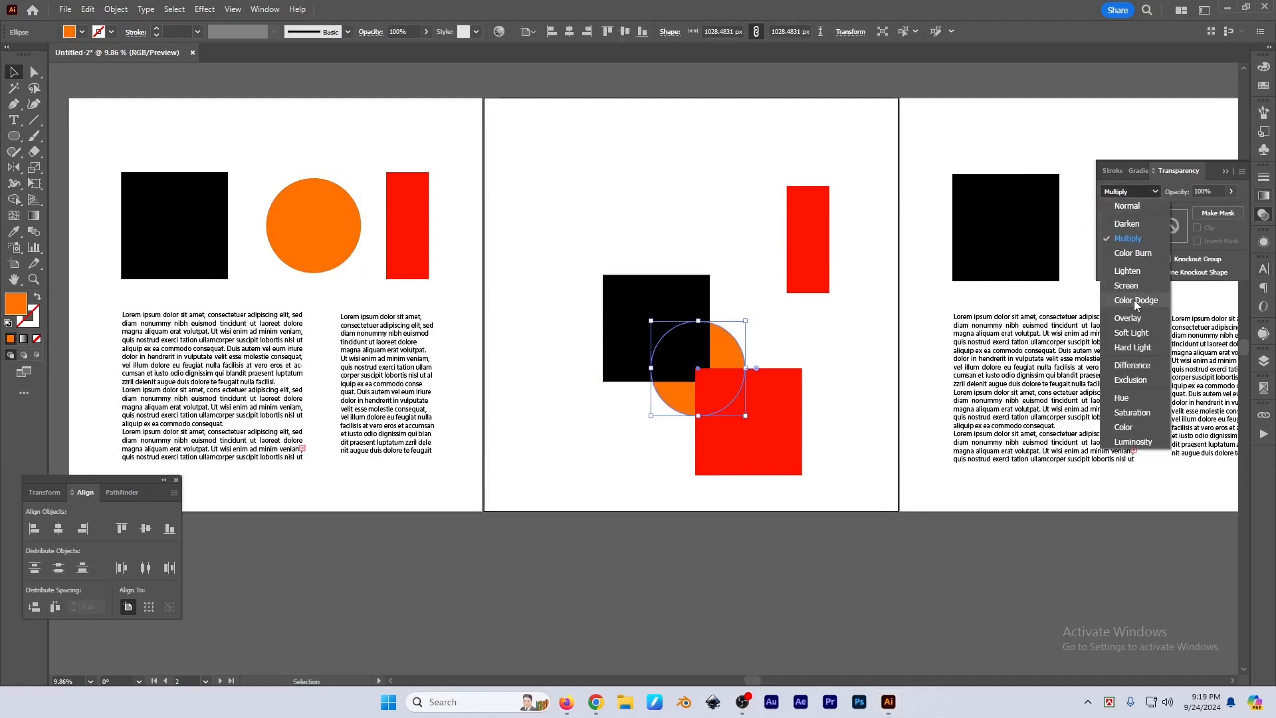
{"action": "left_click", "coordinate": [1137, 301]}
{"action": "left_click", "coordinate": [1128, 191]}
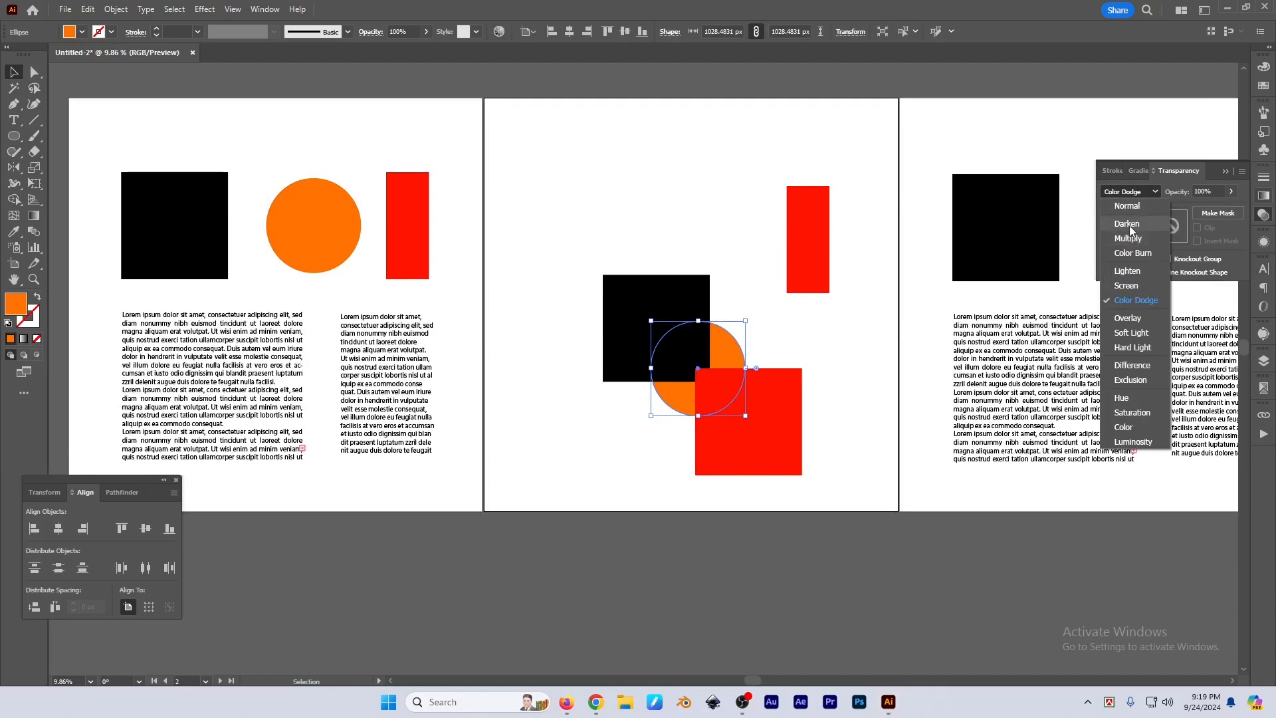
{"action": "left_click", "coordinate": [1127, 224]}
{"action": "left_click", "coordinate": [1131, 193]}
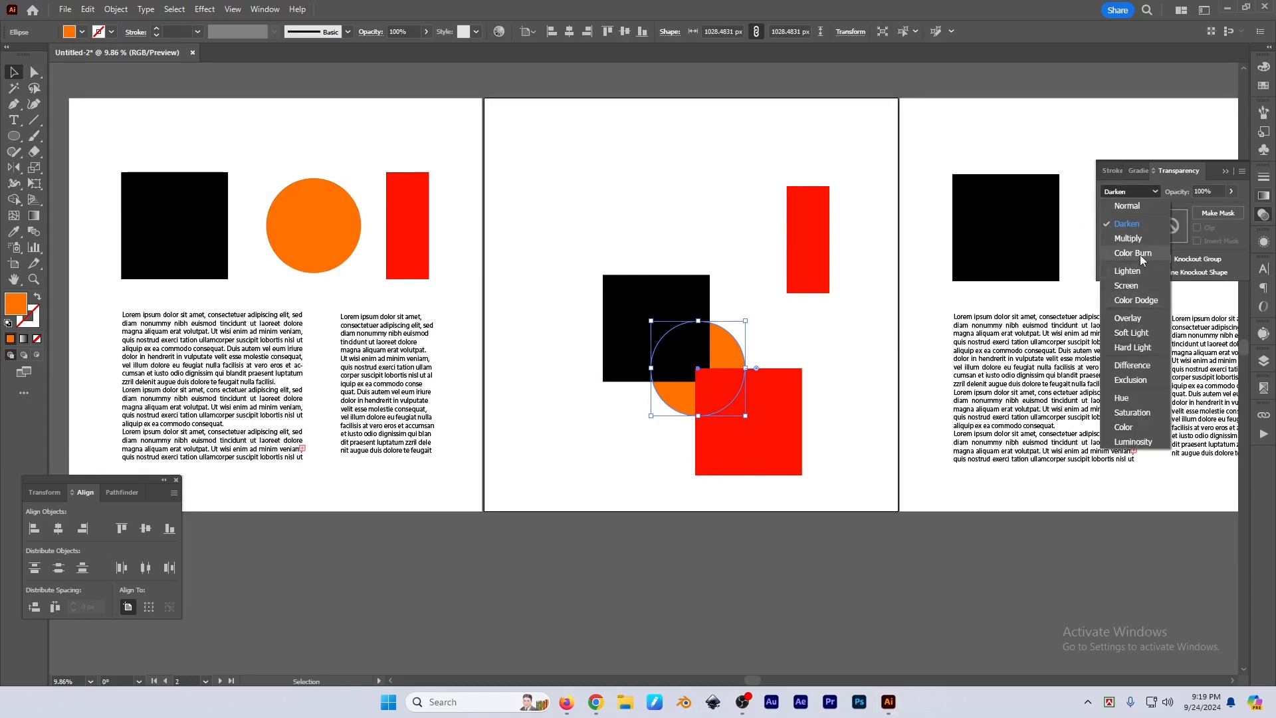
{"action": "left_click", "coordinate": [1141, 257]}
{"action": "left_click", "coordinate": [1130, 191]}
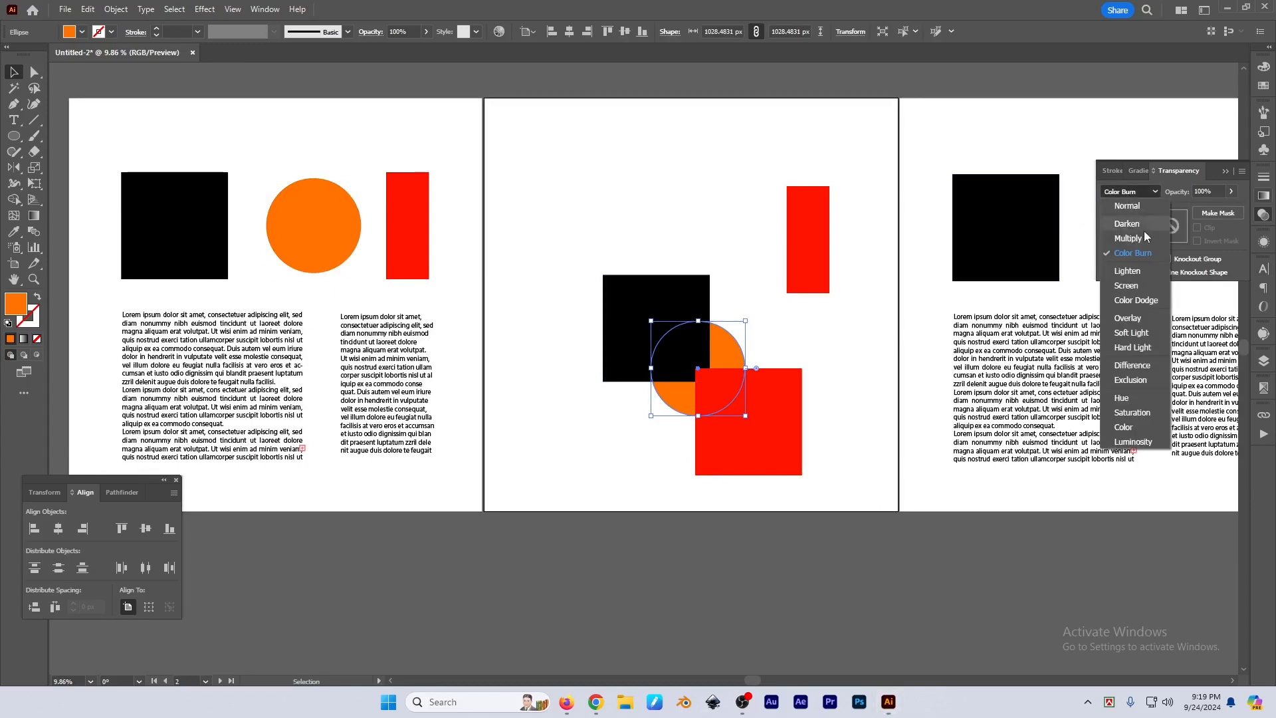
{"action": "left_click", "coordinate": [1129, 238]}
{"action": "scroll", "coordinate": [829, 279], "scroll_direction": "down", "scroll_amount": 3}
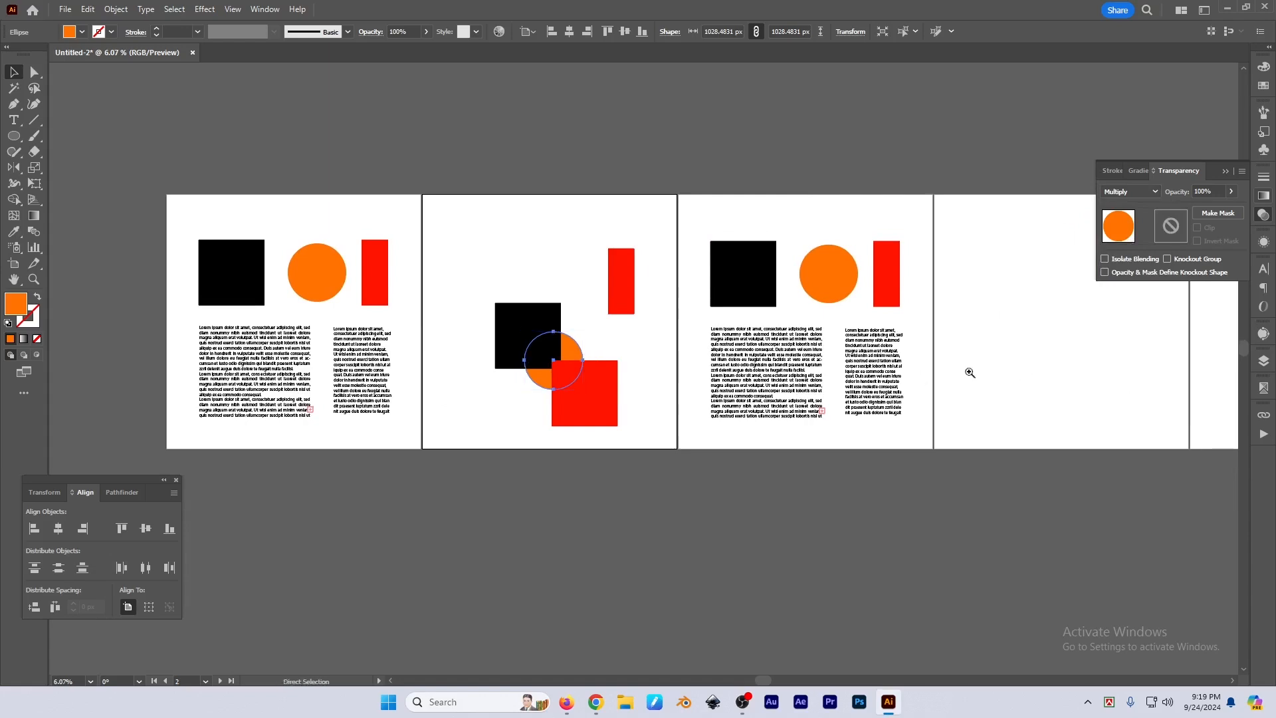
Check the group on the third artboard, select all objects sharing the Normal Blending Mode with nothing selected first, and deselect them
{"action": "scroll", "coordinate": [970, 373], "scroll_direction": "down", "scroll_amount": 1}
{"action": "left_click", "coordinate": [885, 299]}
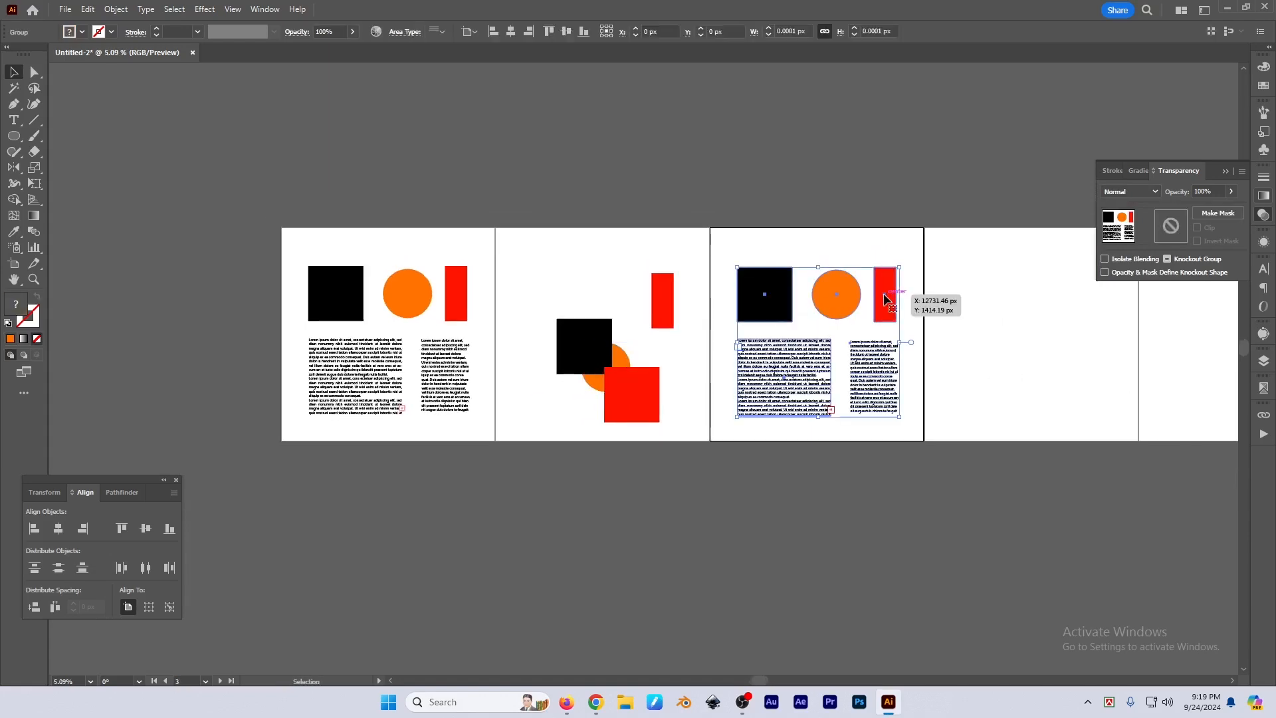
{"action": "left_click", "coordinate": [953, 335]}
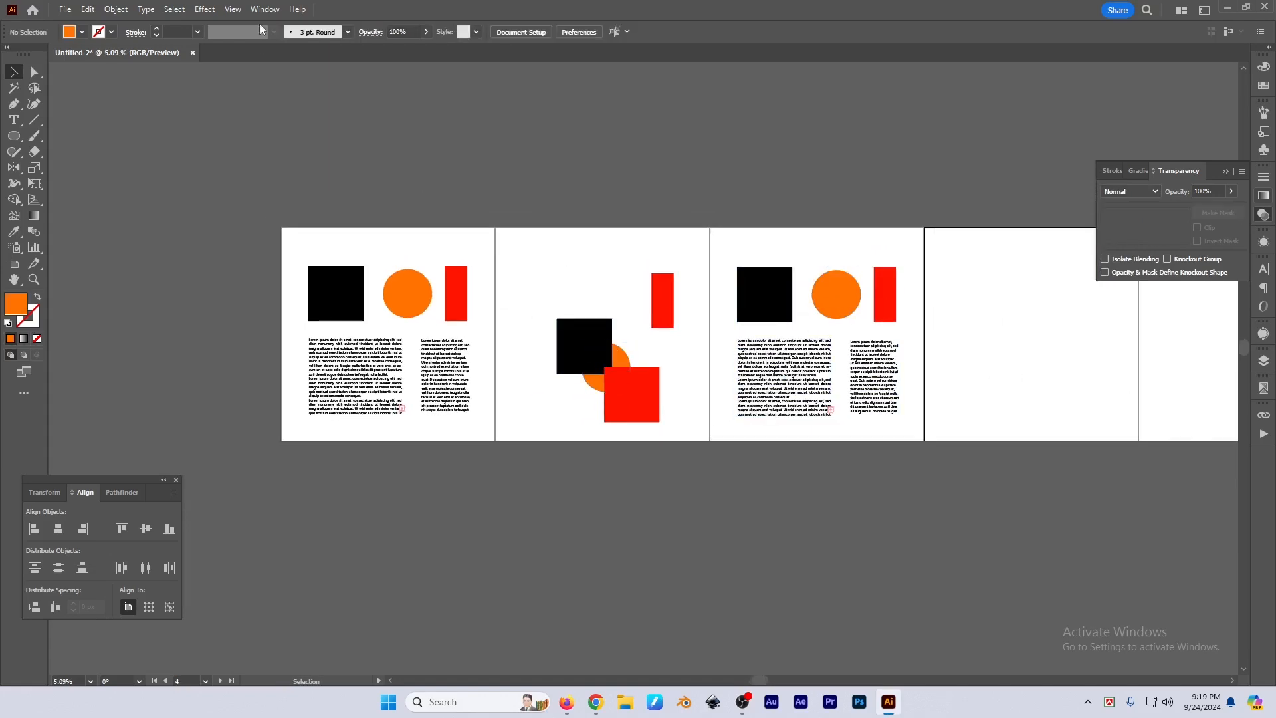
{"action": "left_click", "coordinate": [175, 10]}
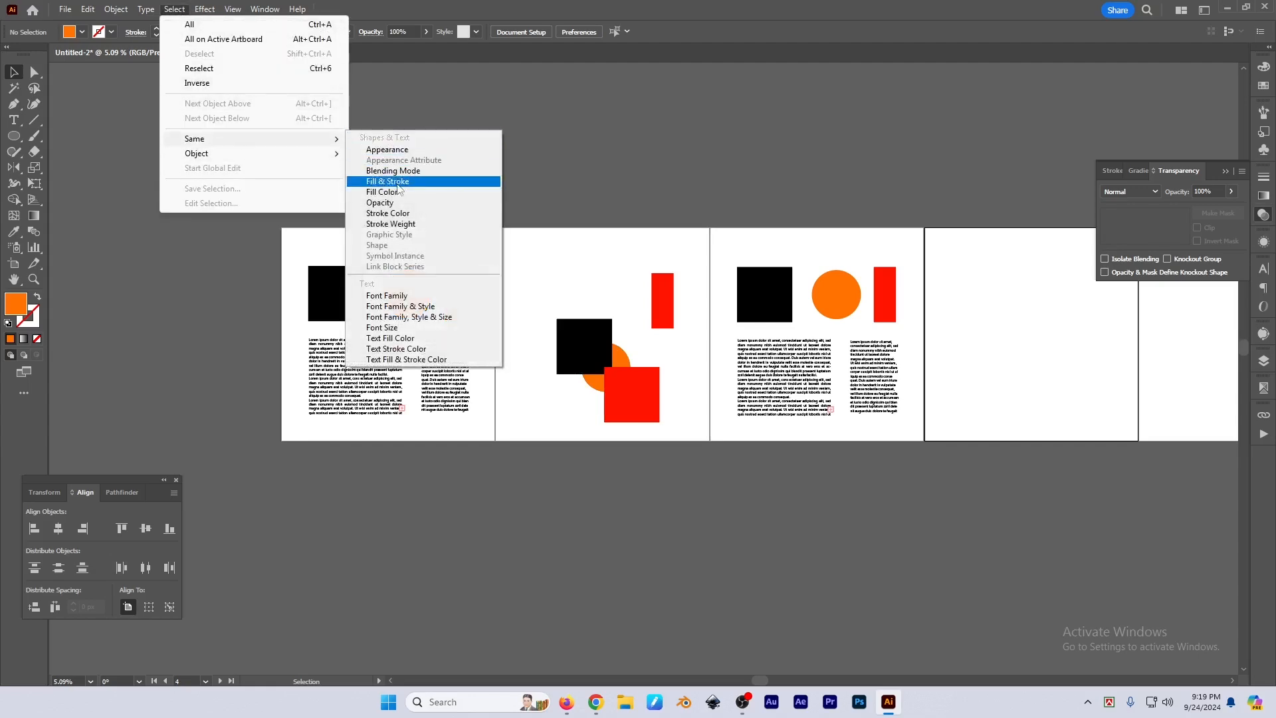
{"action": "left_click", "coordinate": [391, 174]}
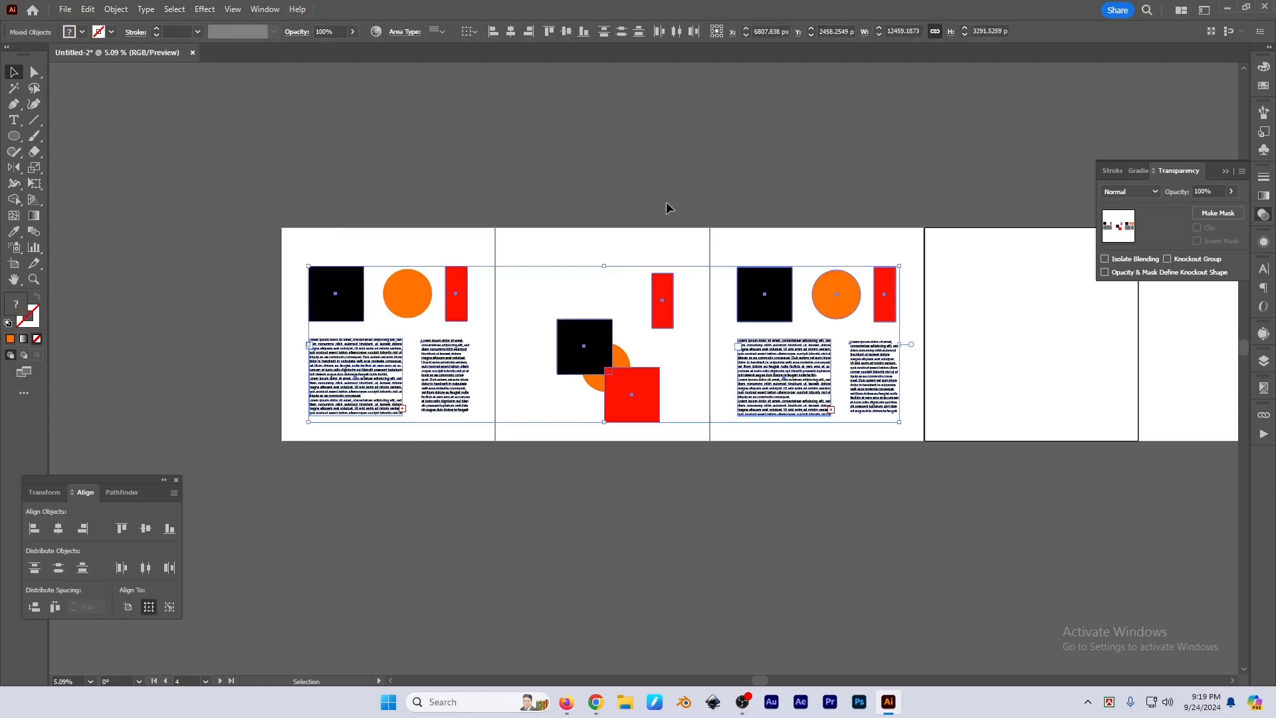
{"action": "left_click", "coordinate": [685, 319]}
Select the orange circle on the second artboard and extend the selection to all objects with the same Blending Mode
{"action": "scroll", "coordinate": [598, 348], "scroll_direction": "up", "scroll_amount": 1}
{"action": "left_click", "coordinate": [635, 359]}
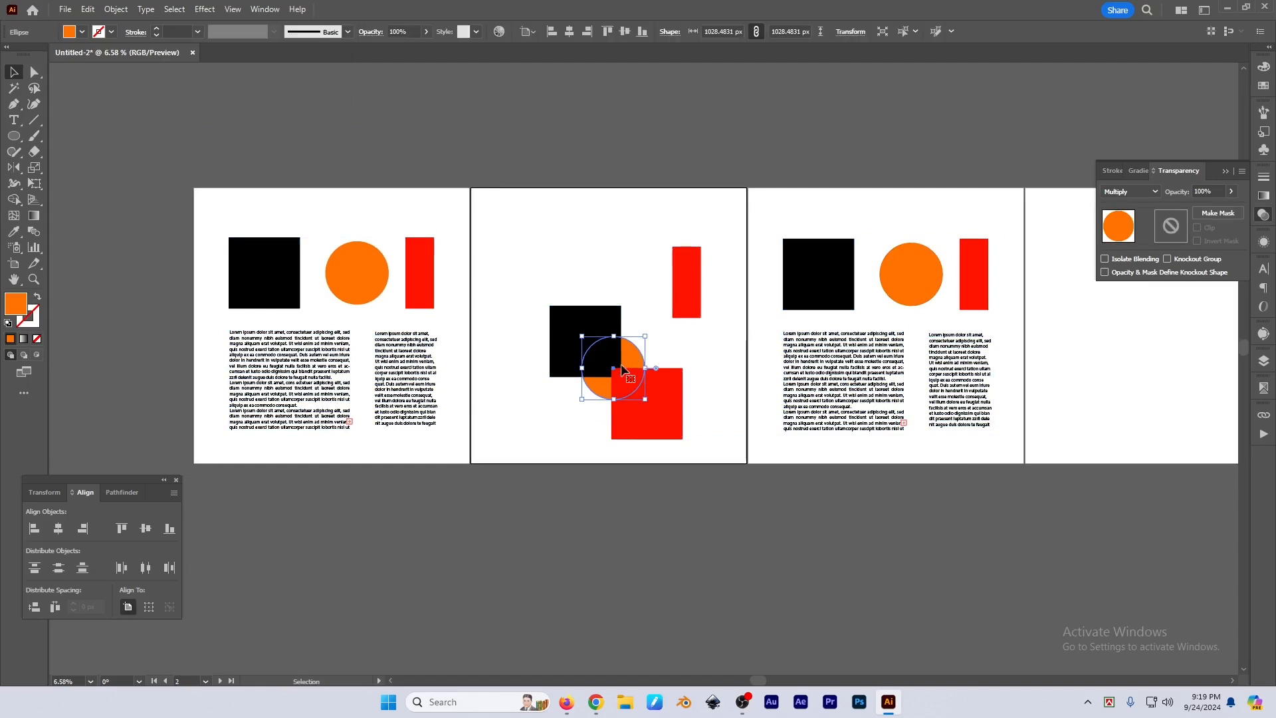
{"action": "left_click", "coordinate": [176, 9]}
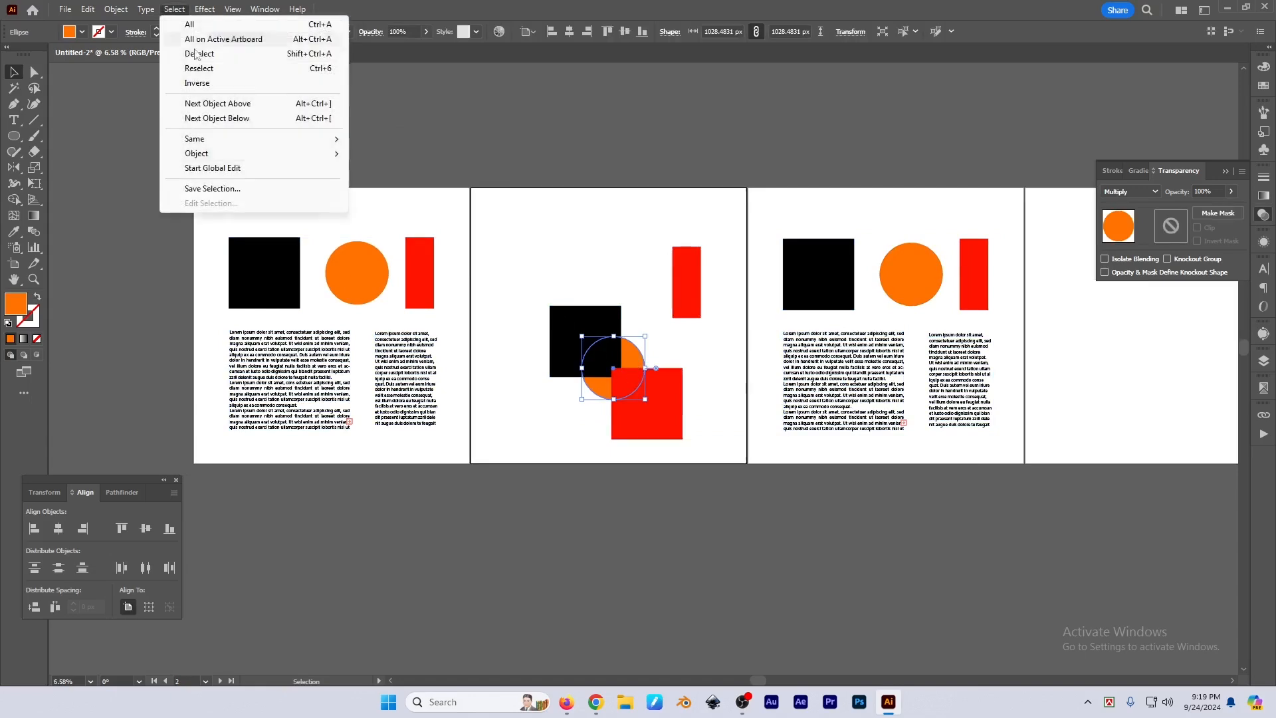
{"action": "mouse_move", "coordinate": [214, 139]}
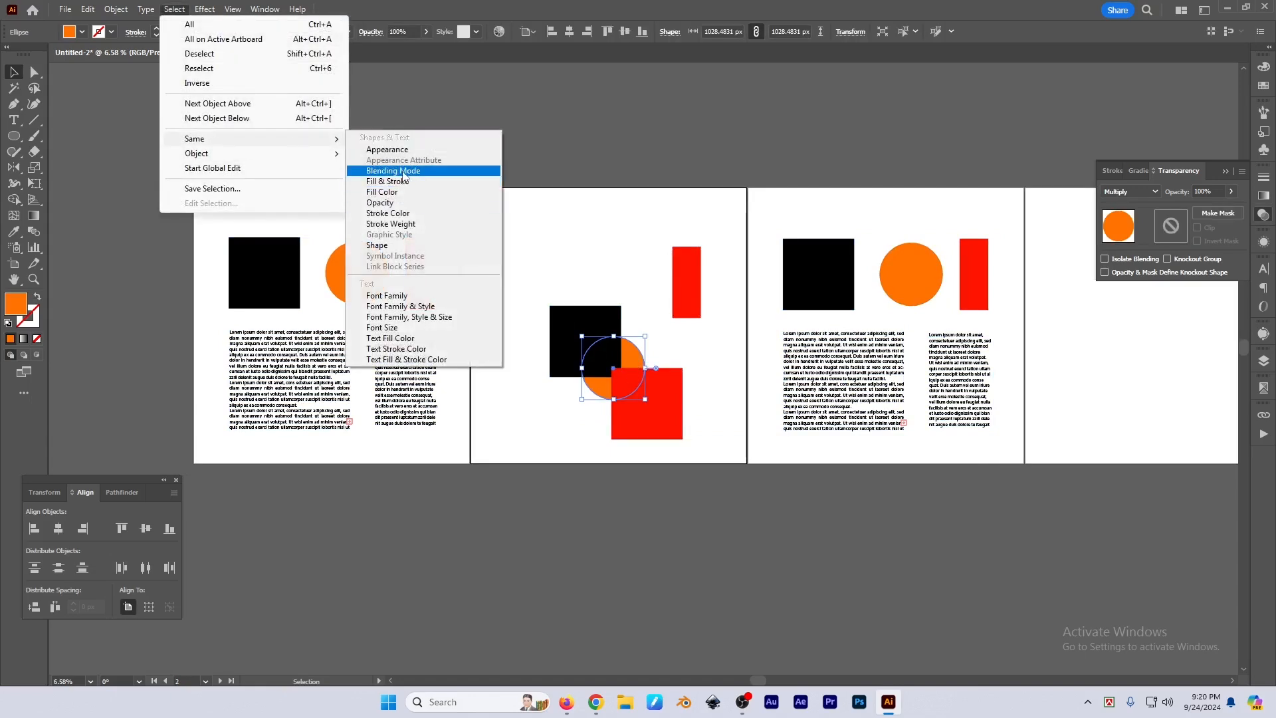
{"action": "left_click", "coordinate": [405, 172]}
{"action": "scroll", "coordinate": [504, 326], "scroll_direction": "up", "scroll_amount": 1}
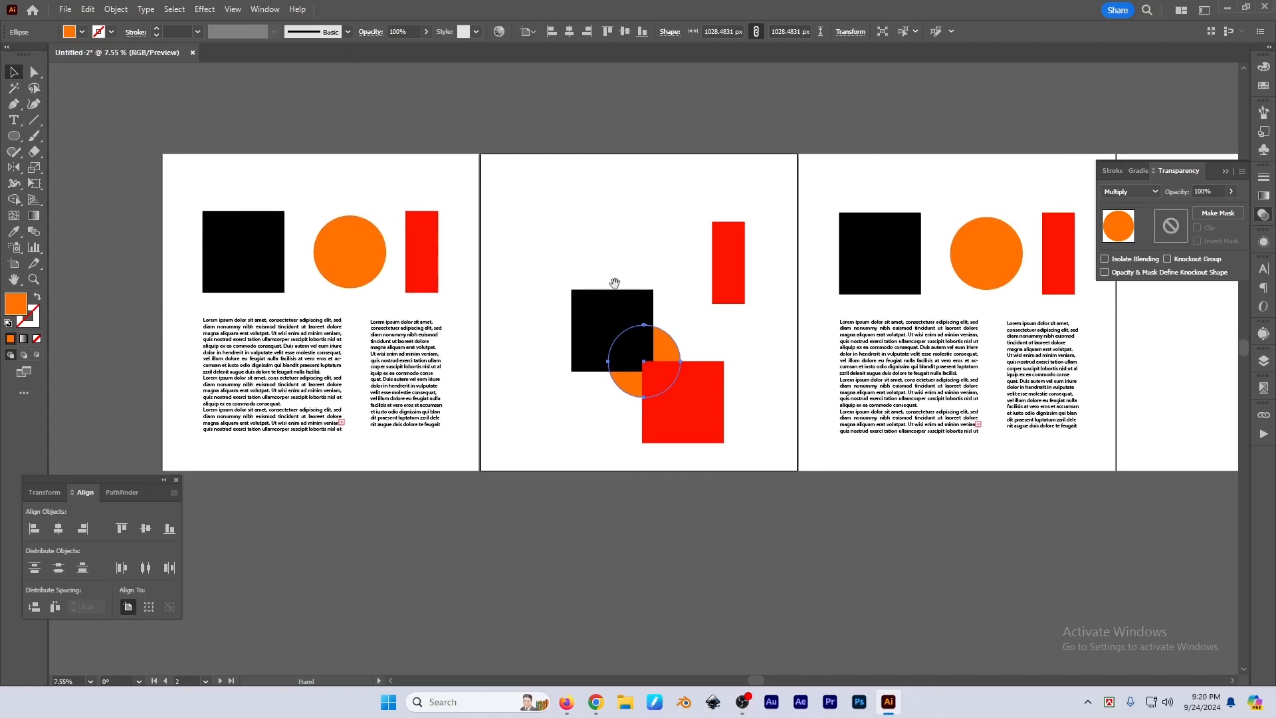
{"action": "scroll", "coordinate": [615, 283], "scroll_direction": "up", "scroll_amount": 2}
Cut the shapes from the second artboard, and delete all remaining objects and leftover text on the first three artboards
{"action": "left_click_drag", "start_coordinate": [800, 169], "coordinate": [613, 412]}
{"action": "scroll", "coordinate": [730, 393], "scroll_direction": "down", "scroll_amount": 3}
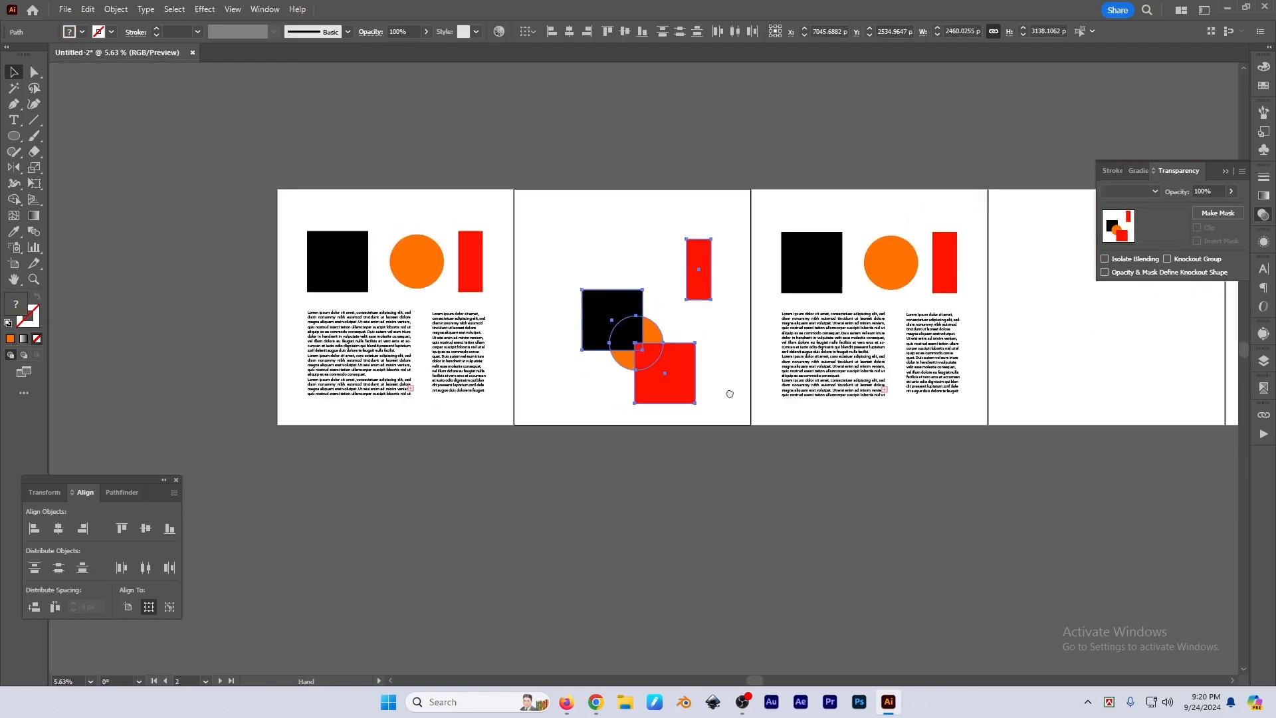
{"action": "left_click_drag", "start_coordinate": [730, 394], "coordinate": [718, 400]}
{"action": "key", "text": "Delete"}
{"action": "left_click_drag", "start_coordinate": [726, 199], "coordinate": [1011, 458]}
{"action": "key", "text": "Delete"}
{"action": "left_click_drag", "start_coordinate": [605, 208], "coordinate": [431, 432]}
{"action": "key", "text": "Delete"}
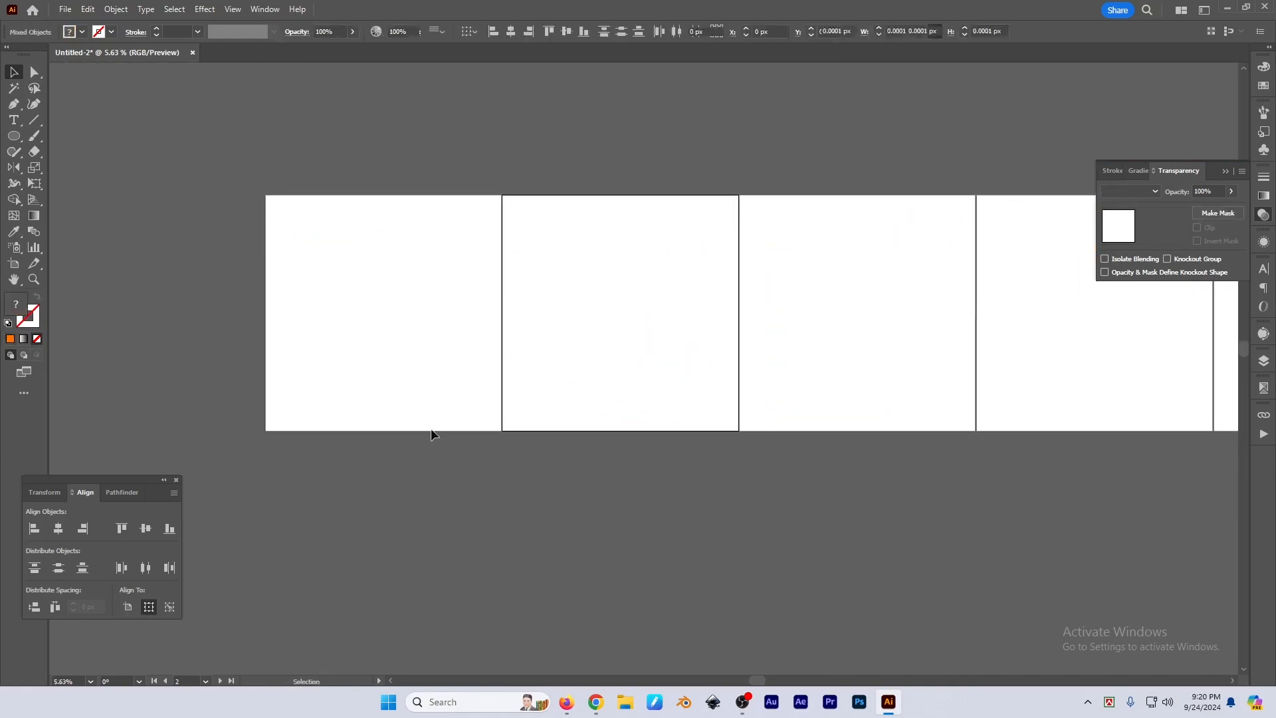
{"action": "scroll", "coordinate": [630, 359], "scroll_direction": "up", "scroll_amount": 1}
{"action": "left_click", "coordinate": [631, 363]}
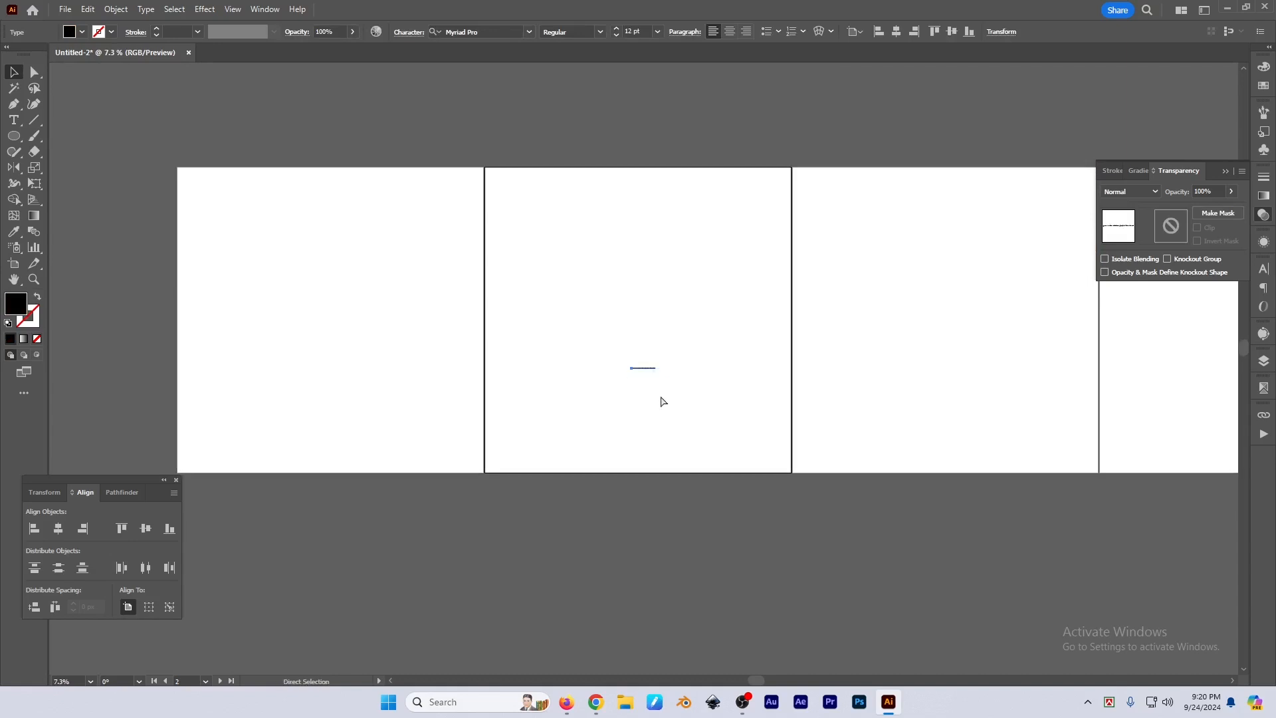
{"action": "key", "text": "Delete"}
Paste the cut shapes back onto the second artboard and deselect them
{"action": "key", "text": "ctrl+v"}
{"action": "scroll", "coordinate": [695, 352], "scroll_direction": "up", "scroll_amount": 1}
{"action": "left_click", "coordinate": [692, 359]}
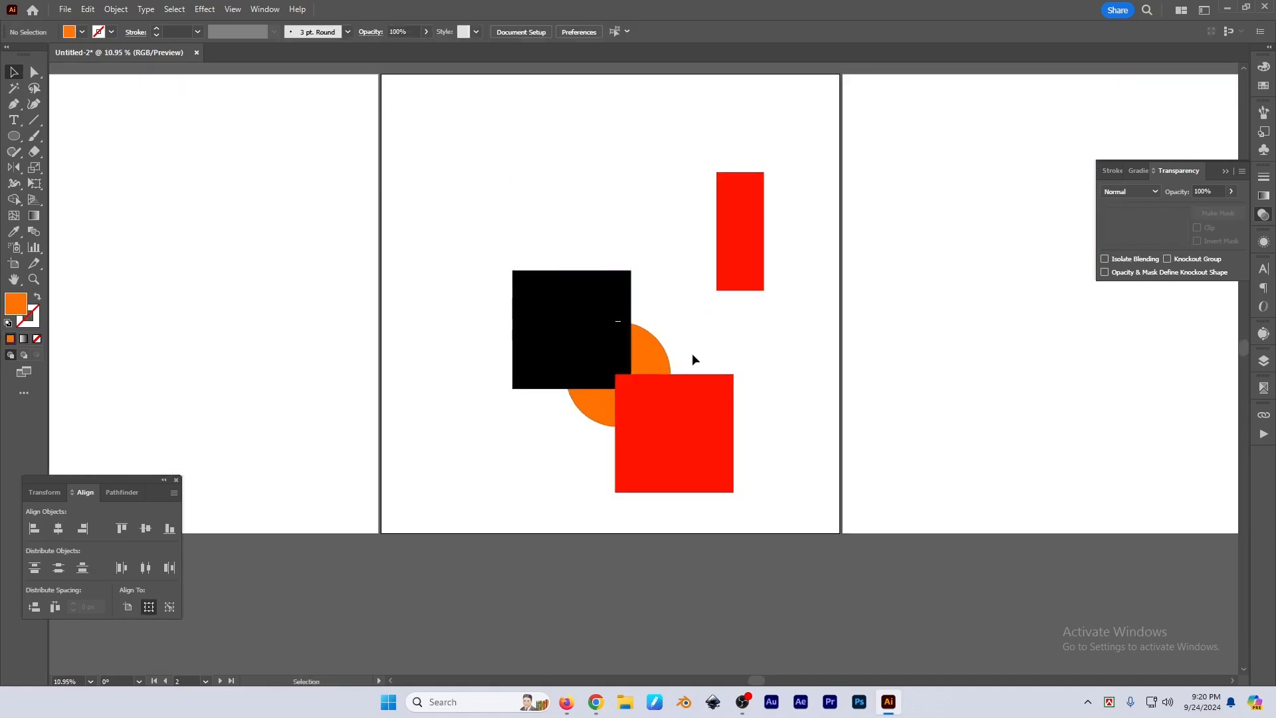
Arrange the black square, orange circle and narrow red rectangle in a row on the second artboard, with the red square below them
{"action": "left_click_drag", "start_coordinate": [628, 362], "coordinate": [696, 319]}
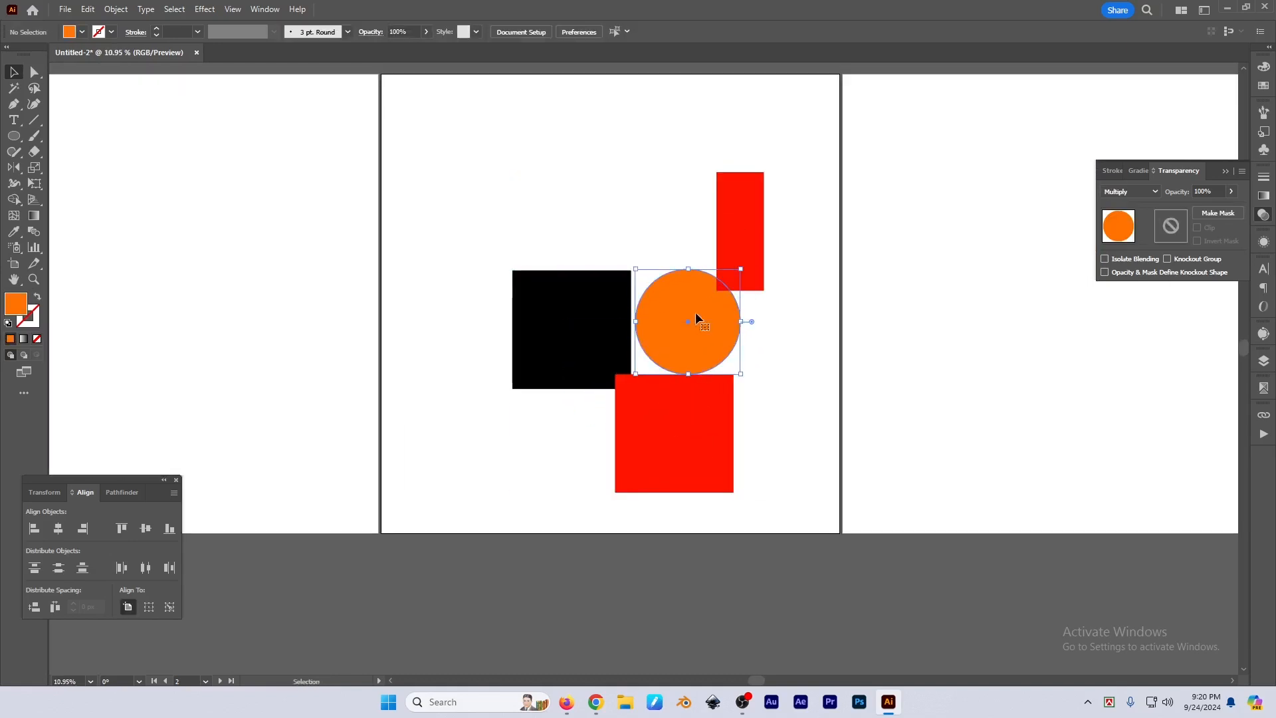
{"action": "left_click_drag", "start_coordinate": [581, 350], "coordinate": [490, 236]}
{"action": "left_click_drag", "start_coordinate": [720, 345], "coordinate": [645, 244]}
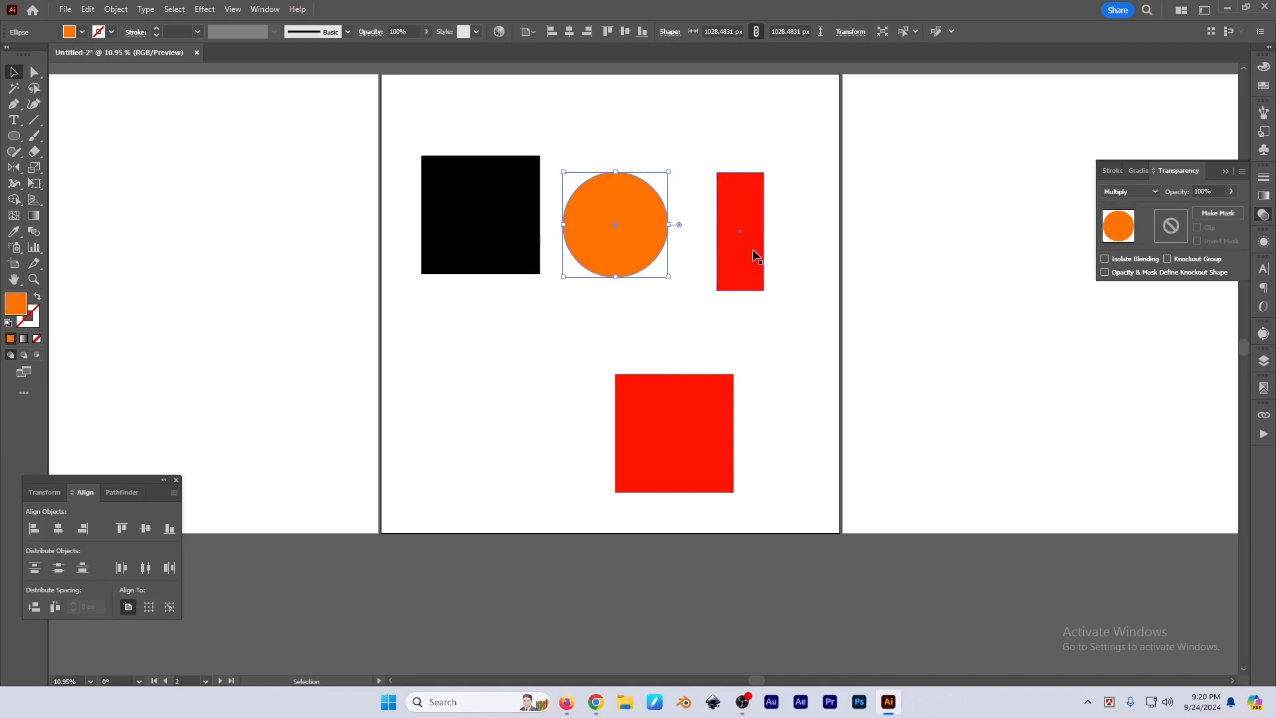
{"action": "left_click_drag", "start_coordinate": [756, 256], "coordinate": [750, 243]}
{"action": "left_click_drag", "start_coordinate": [676, 470], "coordinate": [548, 403]}
{"action": "scroll", "coordinate": [674, 376], "scroll_direction": "up", "scroll_amount": 1}
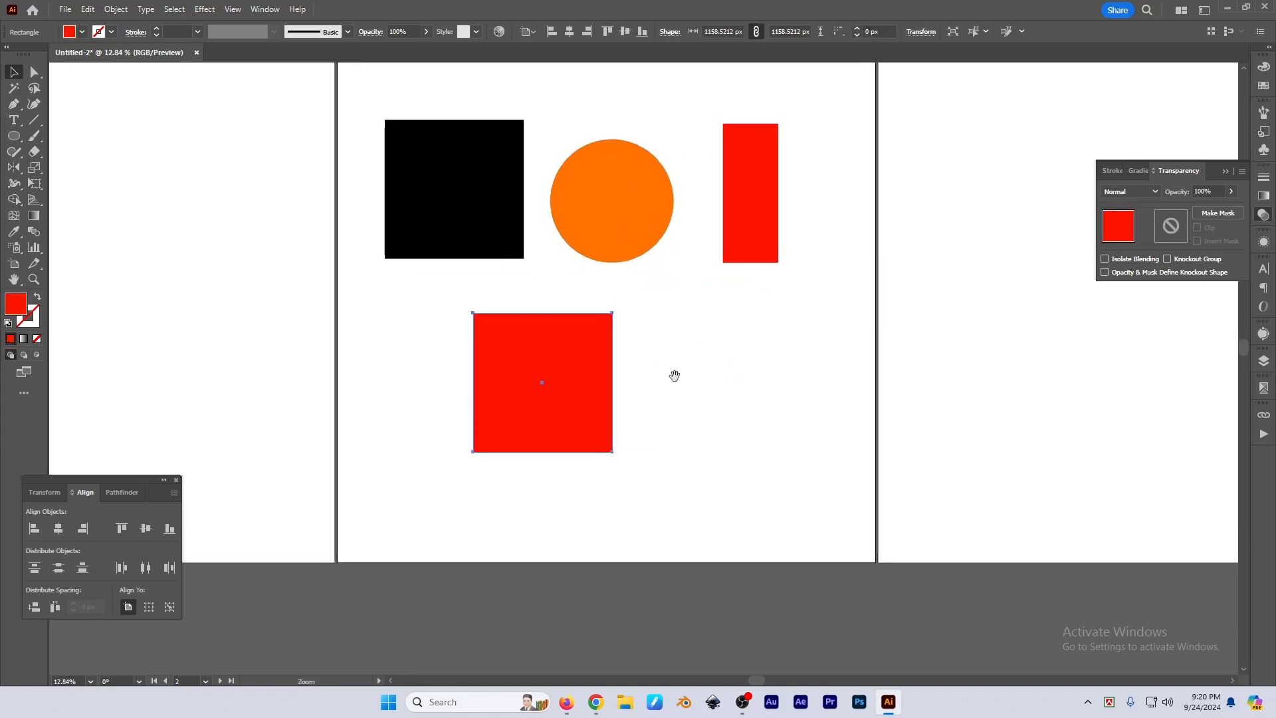
{"action": "left_click_drag", "start_coordinate": [674, 375], "coordinate": [693, 440]}
{"action": "left_click_drag", "start_coordinate": [782, 254], "coordinate": [775, 266]}
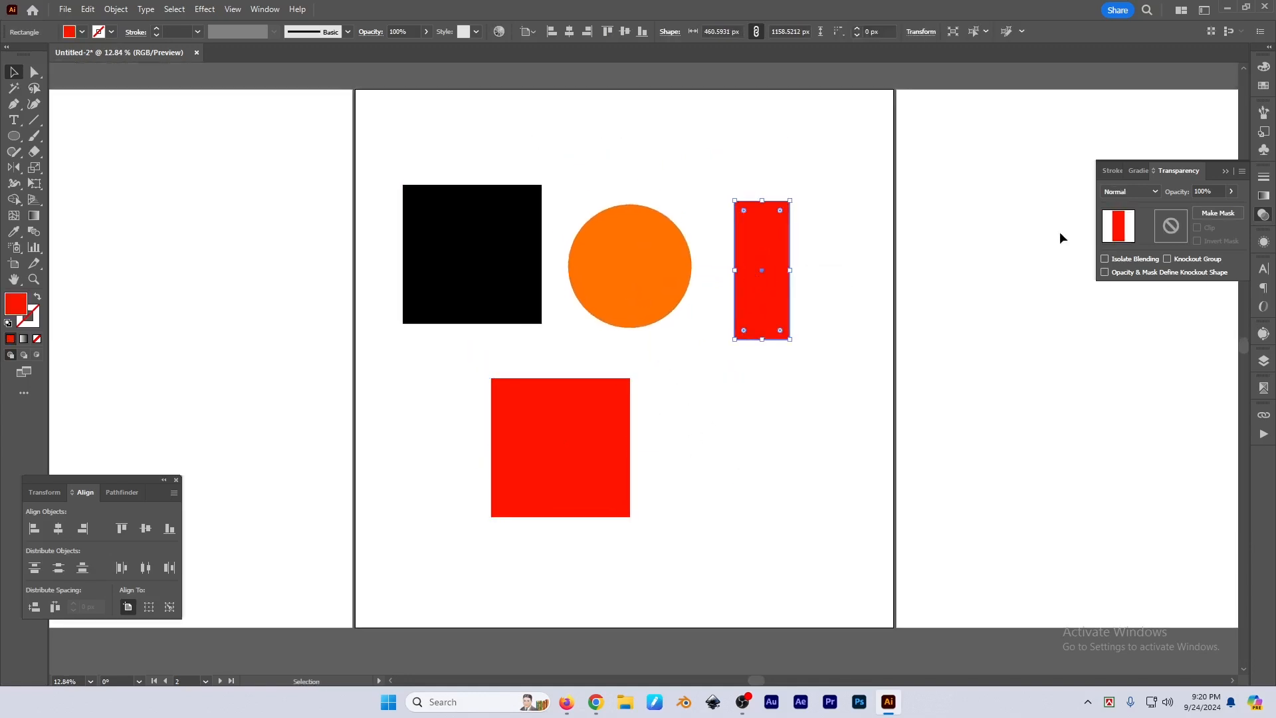
Set the narrow red rectangle's blending mode to Color Burn, and select all objects with the orange circle's Blending Mode
{"action": "left_click", "coordinate": [1132, 192]}
{"action": "left_click", "coordinate": [1128, 255]}
{"action": "left_click", "coordinate": [648, 264]}
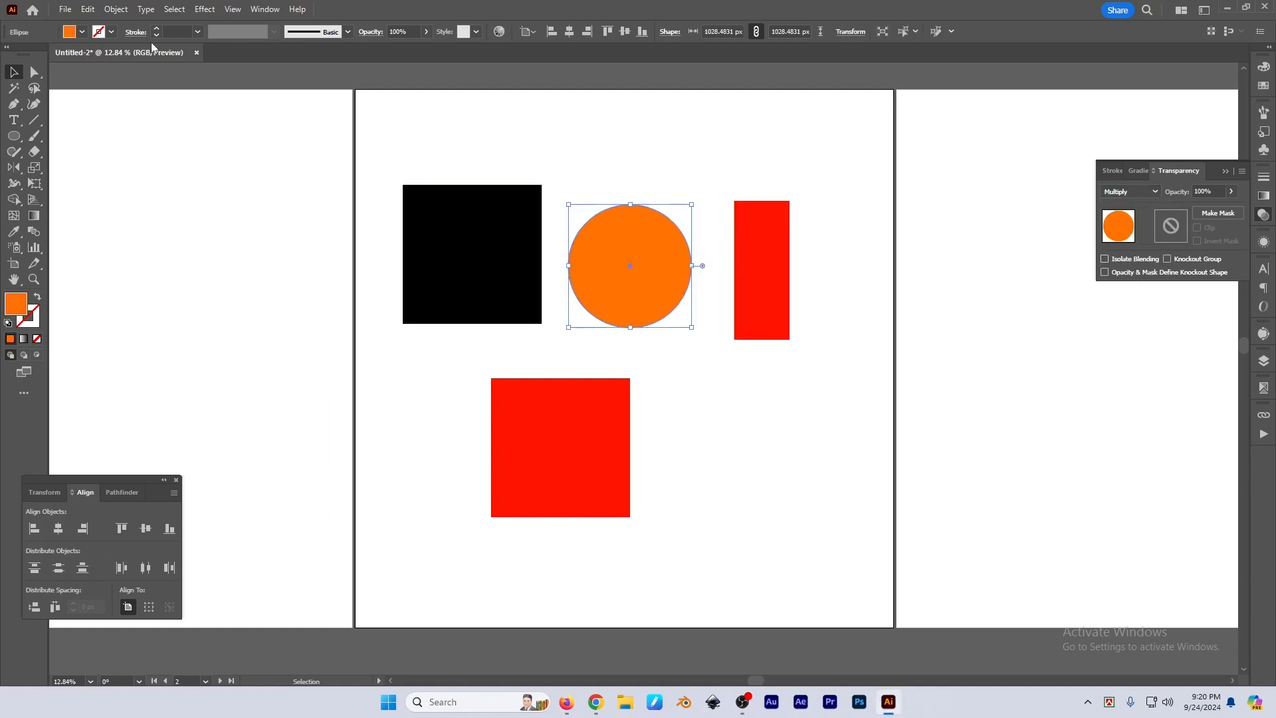
{"action": "left_click", "coordinate": [173, 10]}
{"action": "mouse_move", "coordinate": [199, 138]}
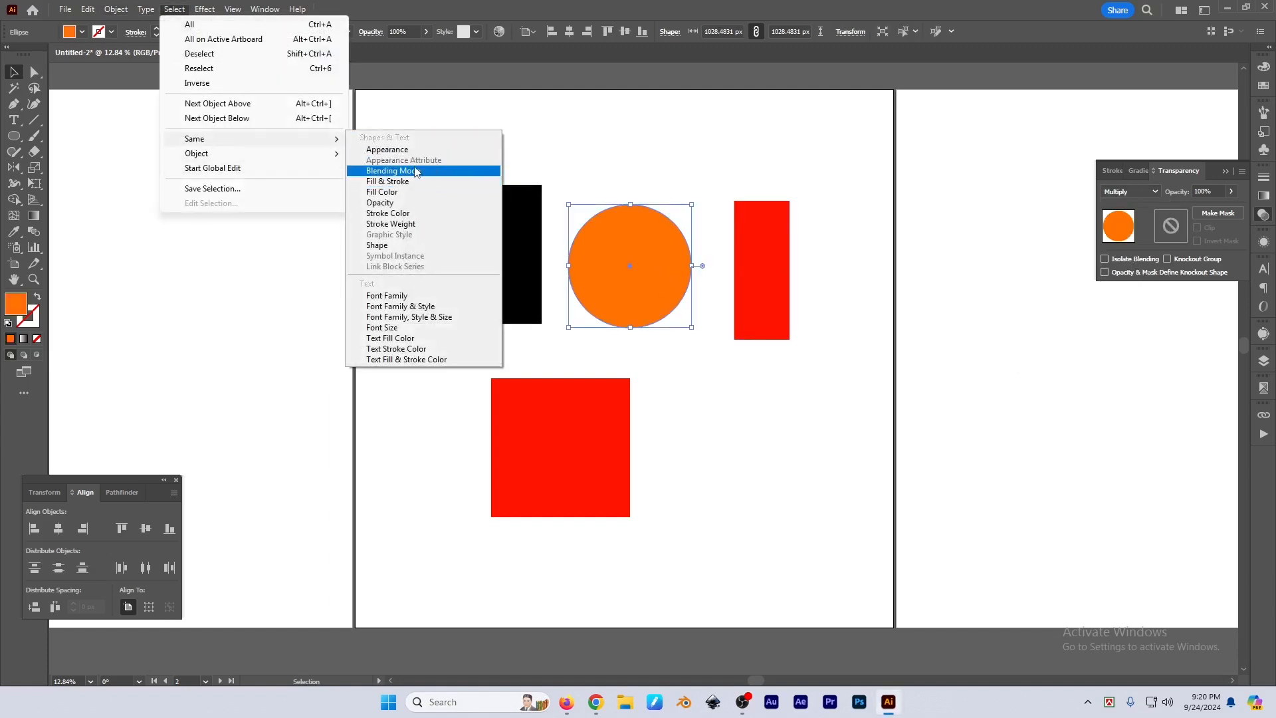
{"action": "left_click", "coordinate": [417, 171]}
{"action": "left_click", "coordinate": [696, 387]}
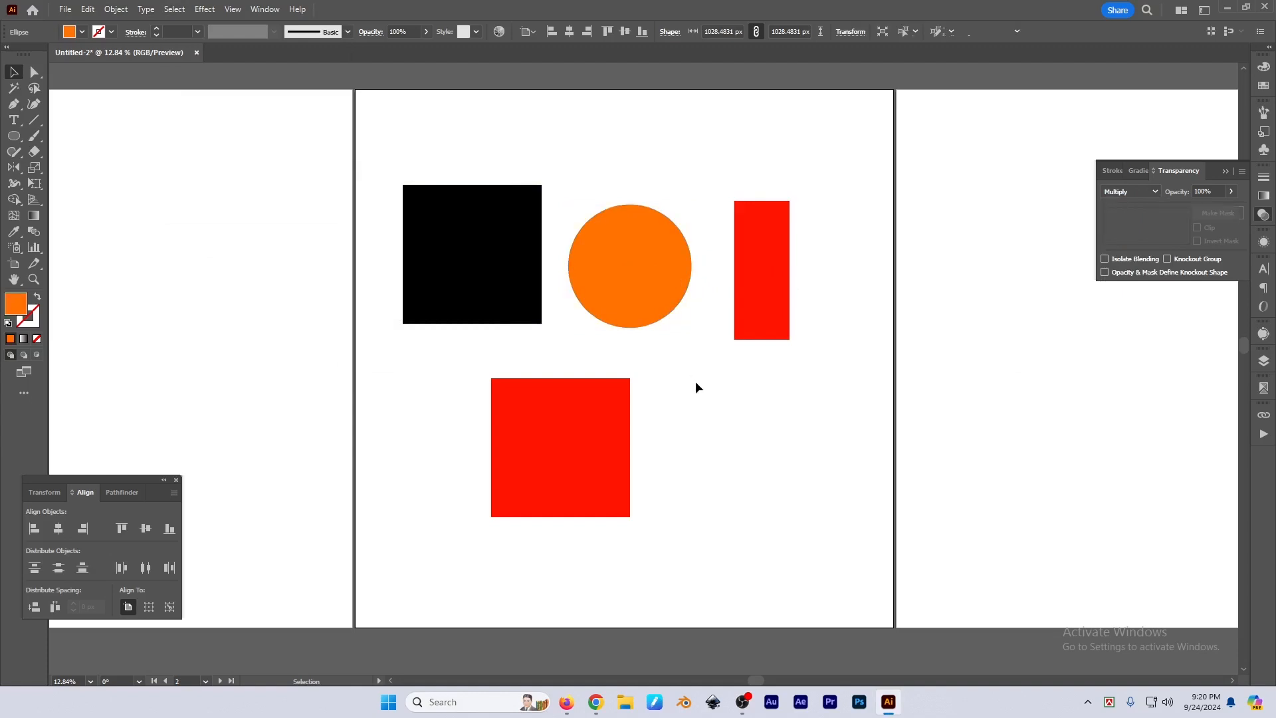
With no object selected, run the Same Blending Mode selection again and clear the resulting selection
{"action": "left_click", "coordinate": [175, 10]}
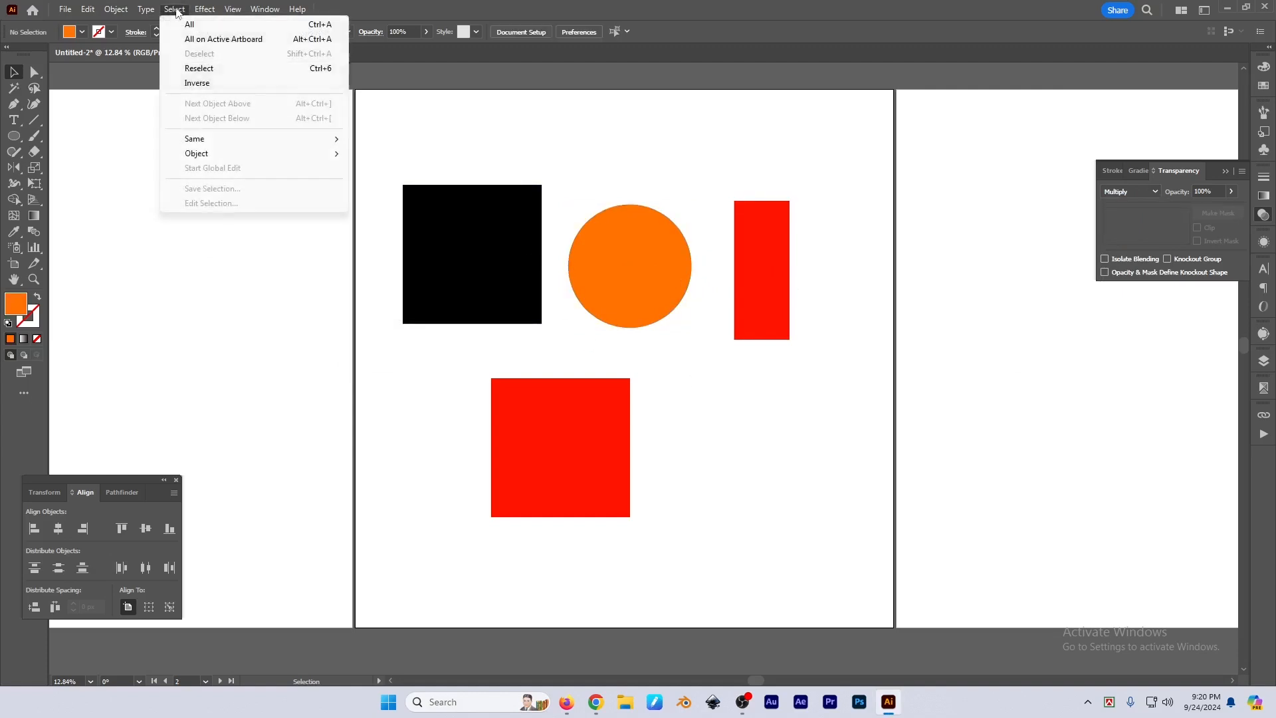
{"action": "mouse_move", "coordinate": [200, 138]}
{"action": "left_click", "coordinate": [409, 172]}
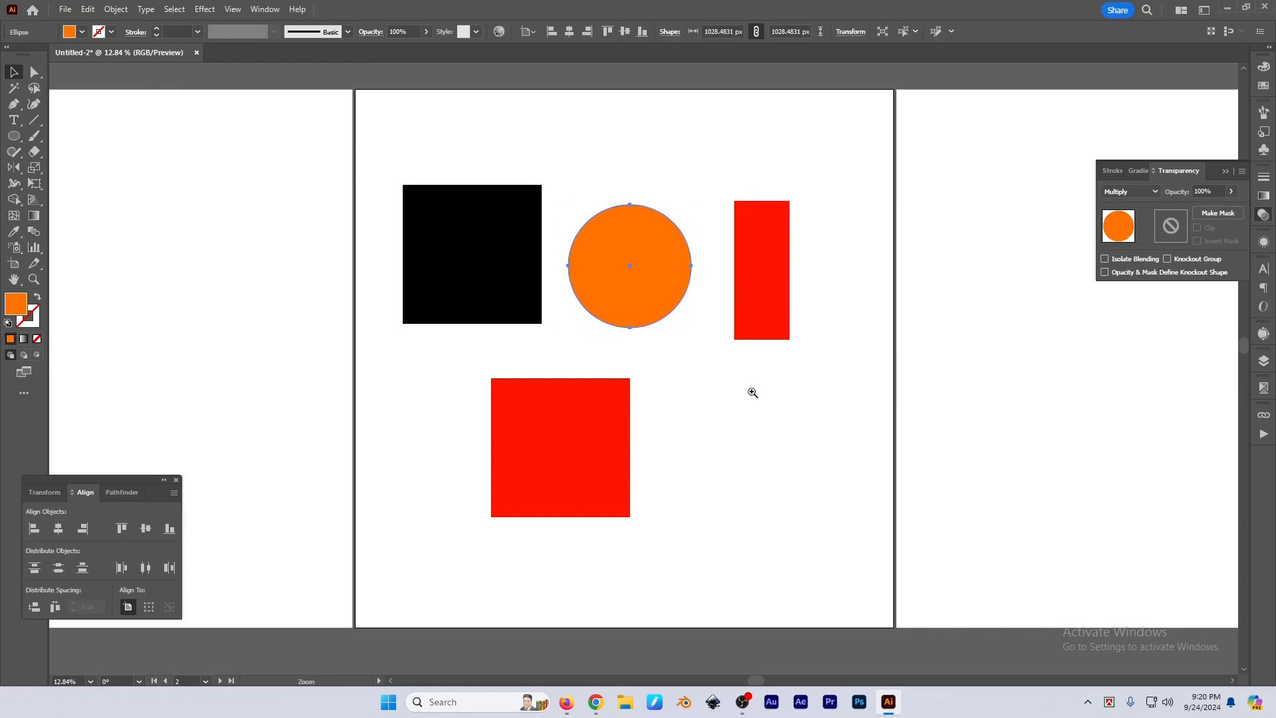
{"action": "left_click", "coordinate": [757, 419]}
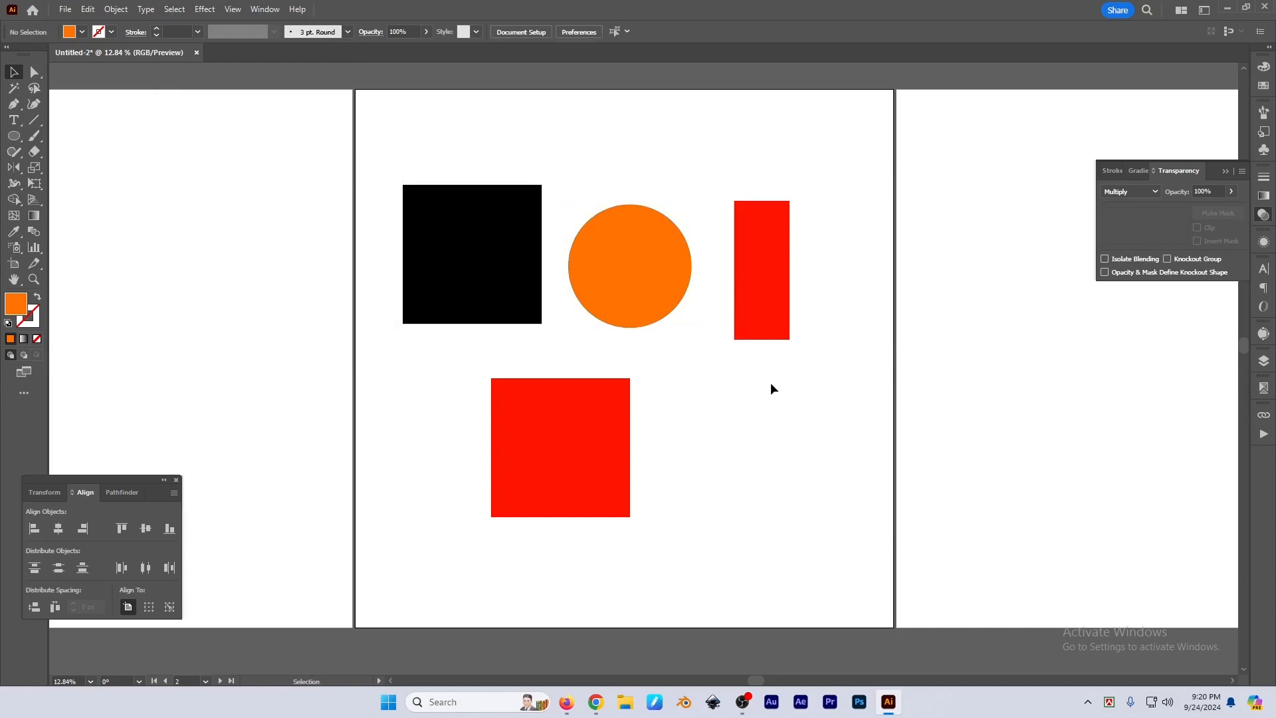
Set the narrow red rectangle's blending mode to Multiply, and select all objects with the same Blending Mode
{"action": "left_click", "coordinate": [757, 315]}
{"action": "left_click", "coordinate": [1131, 191]}
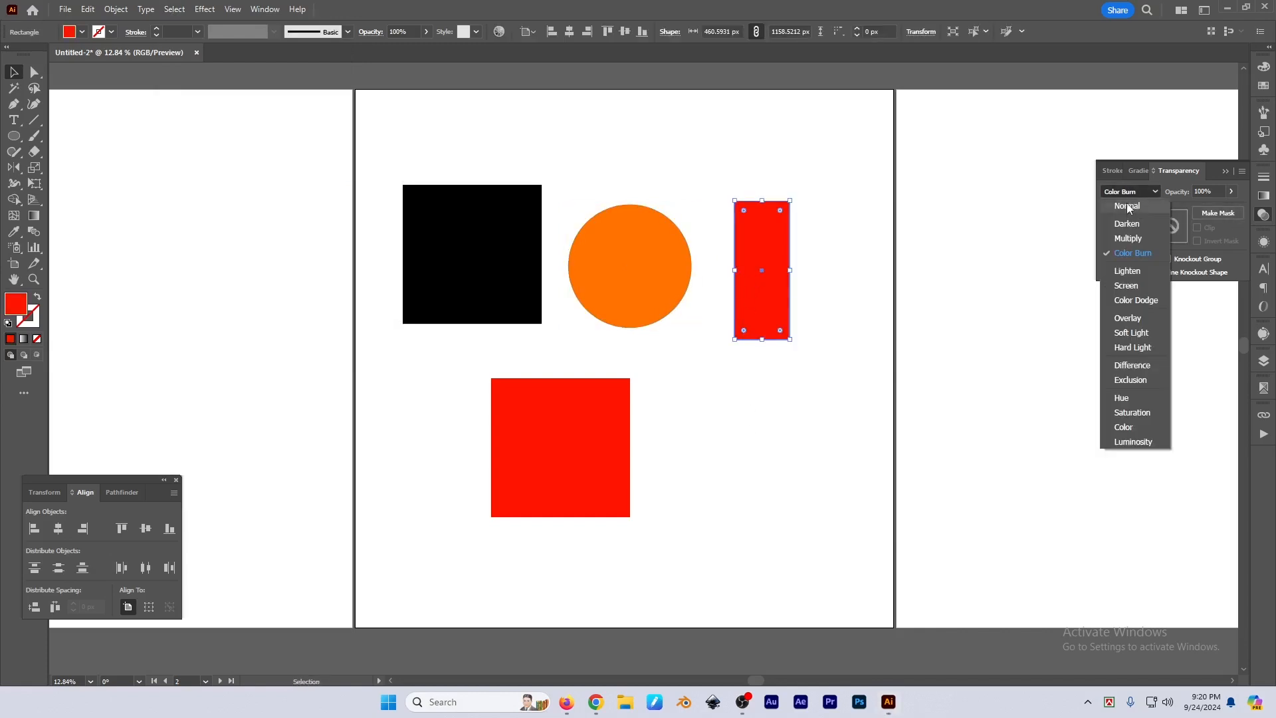
{"action": "left_click", "coordinate": [1130, 238]}
{"action": "left_click", "coordinate": [790, 145]}
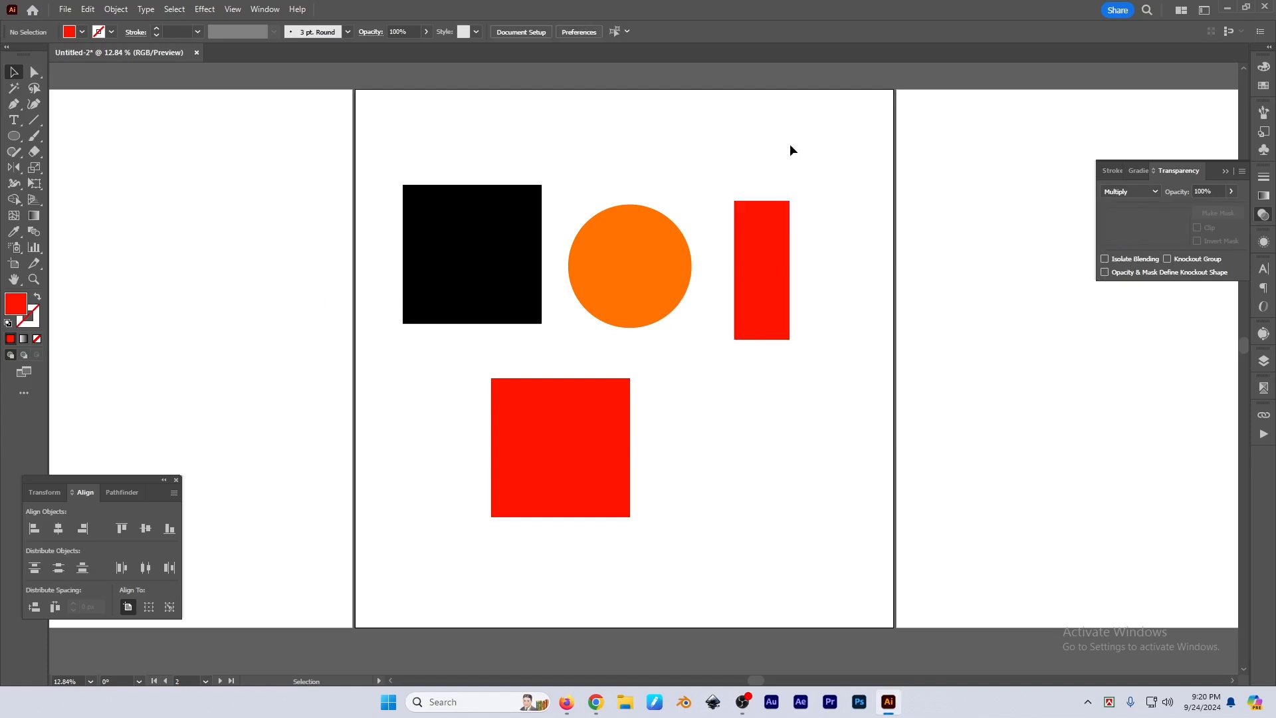
{"action": "left_click", "coordinate": [173, 9]}
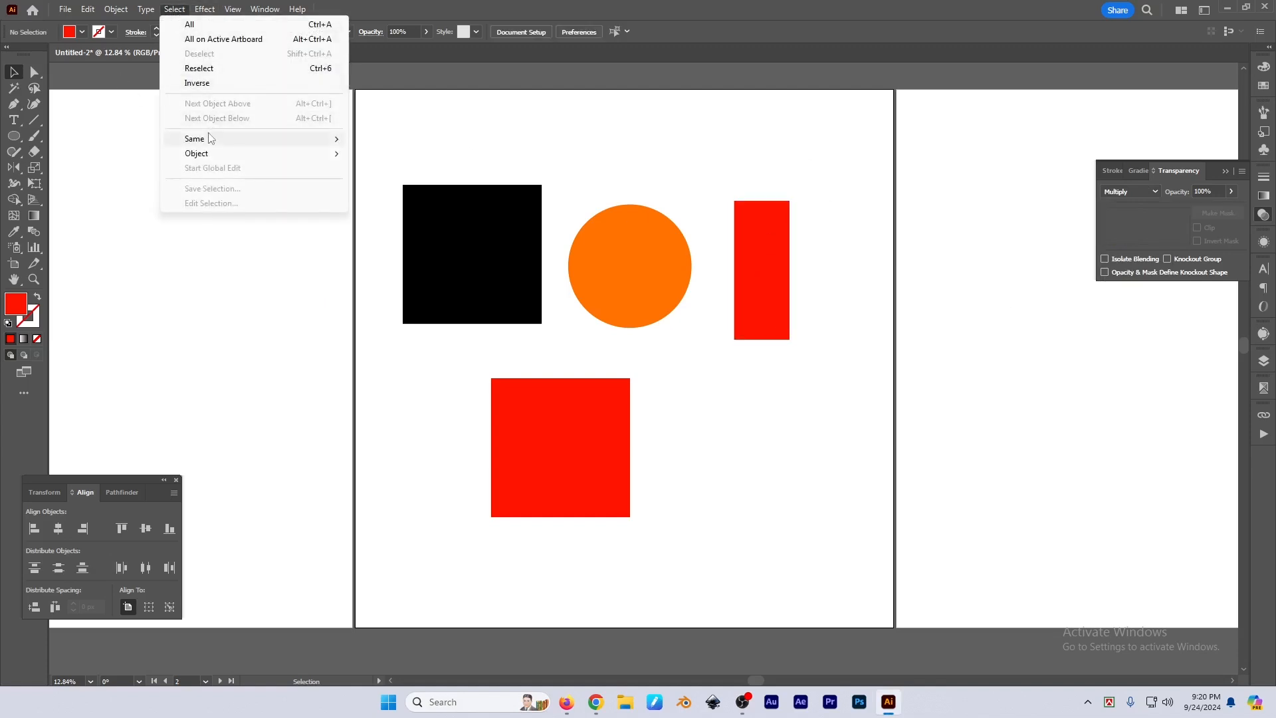
{"action": "mouse_move", "coordinate": [199, 139]}
{"action": "left_click", "coordinate": [392, 174]}
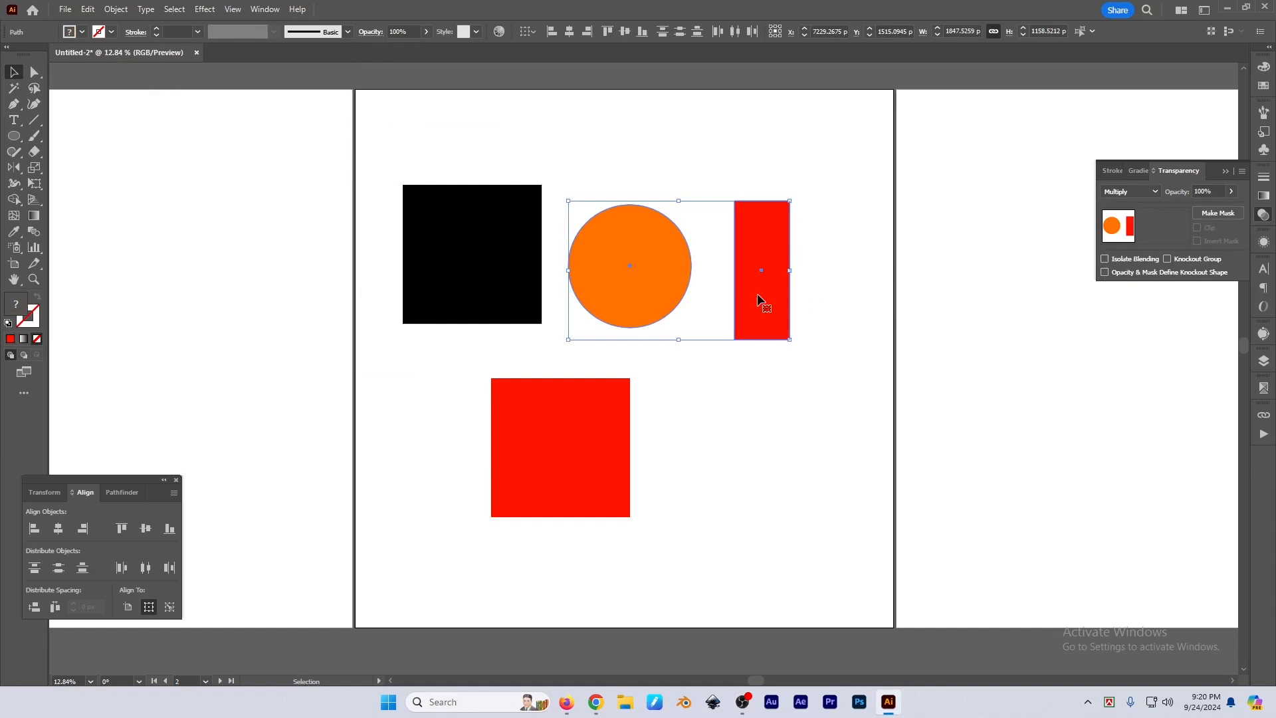
{"action": "left_click", "coordinate": [791, 432]}
{"action": "left_click", "coordinate": [174, 9]}
{"action": "mouse_move", "coordinate": [219, 138]}
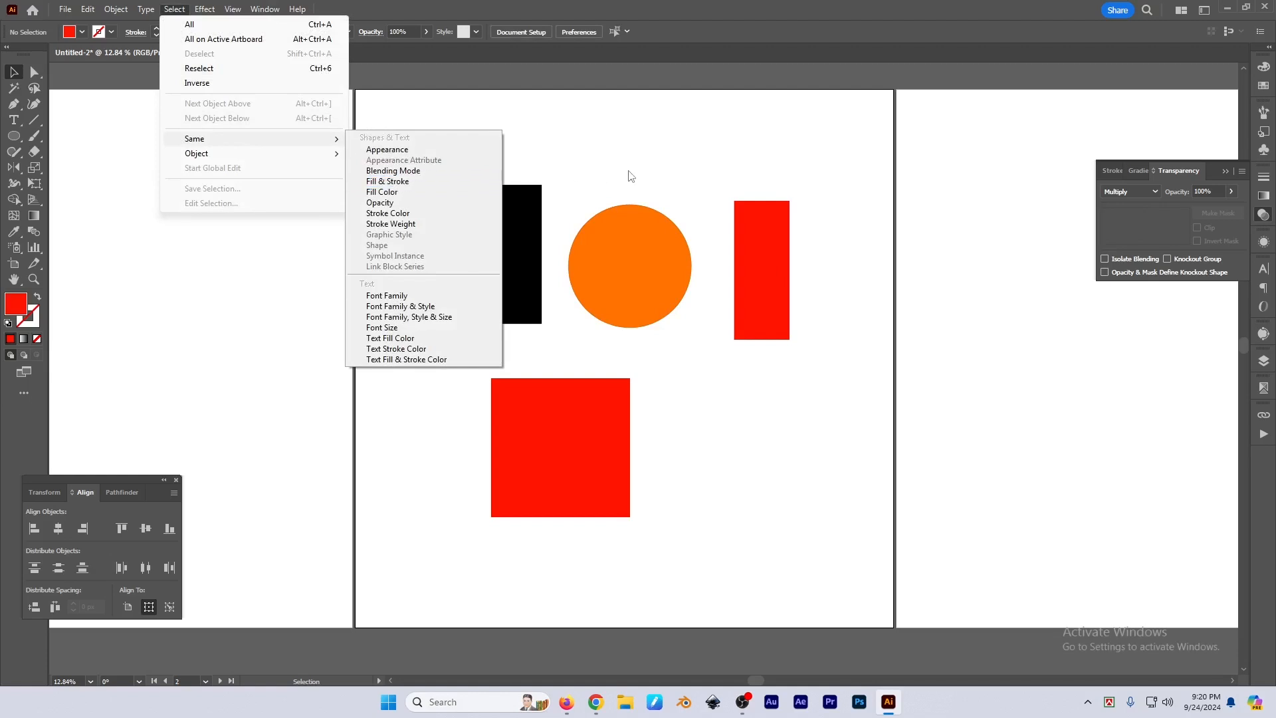
{"action": "left_click", "coordinate": [668, 202]}
Centre the red square beneath the upper row, and align the black square, orange circle and narrow rectangle on their vertical centres
{"action": "left_click_drag", "start_coordinate": [552, 429], "coordinate": [603, 405]}
{"action": "left_click", "coordinate": [507, 259]}
{"action": "left_click", "coordinate": [630, 266], "text": "shift"}
{"action": "left_click", "coordinate": [761, 290], "text": "shift"}
{"action": "left_click_drag", "start_coordinate": [761, 290], "coordinate": [751, 279]}
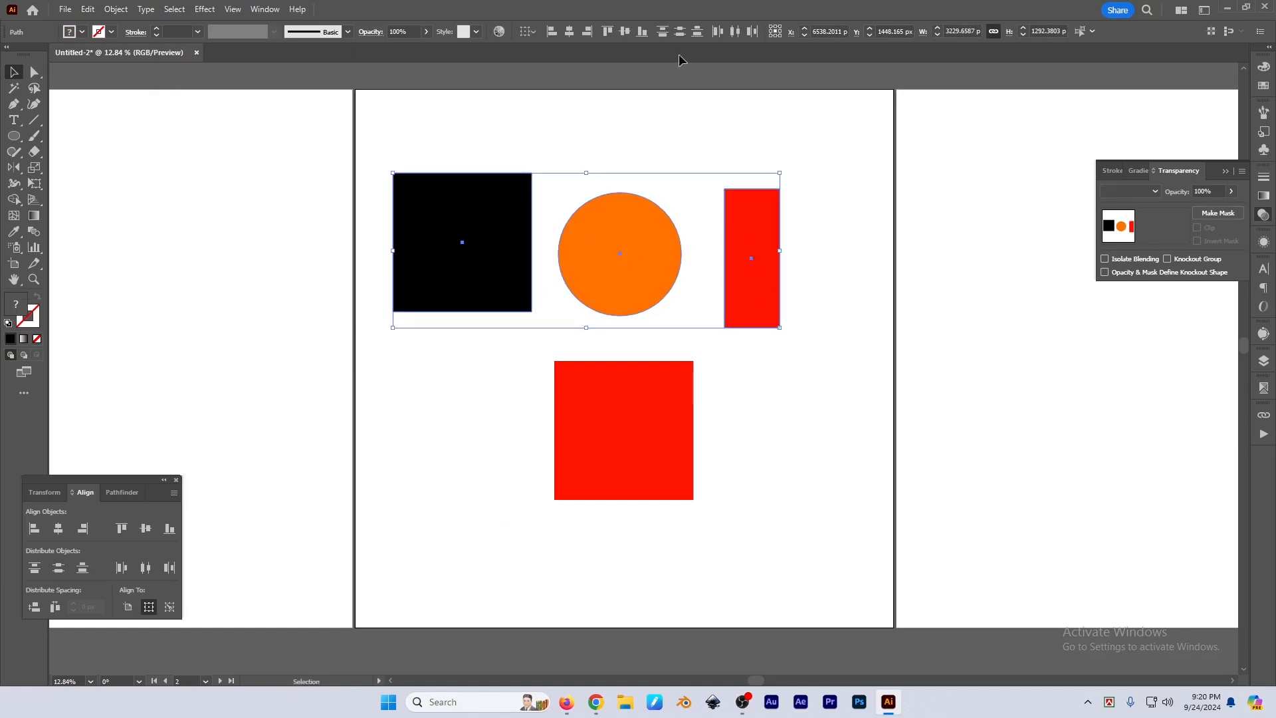
{"action": "left_click", "coordinate": [625, 33]}
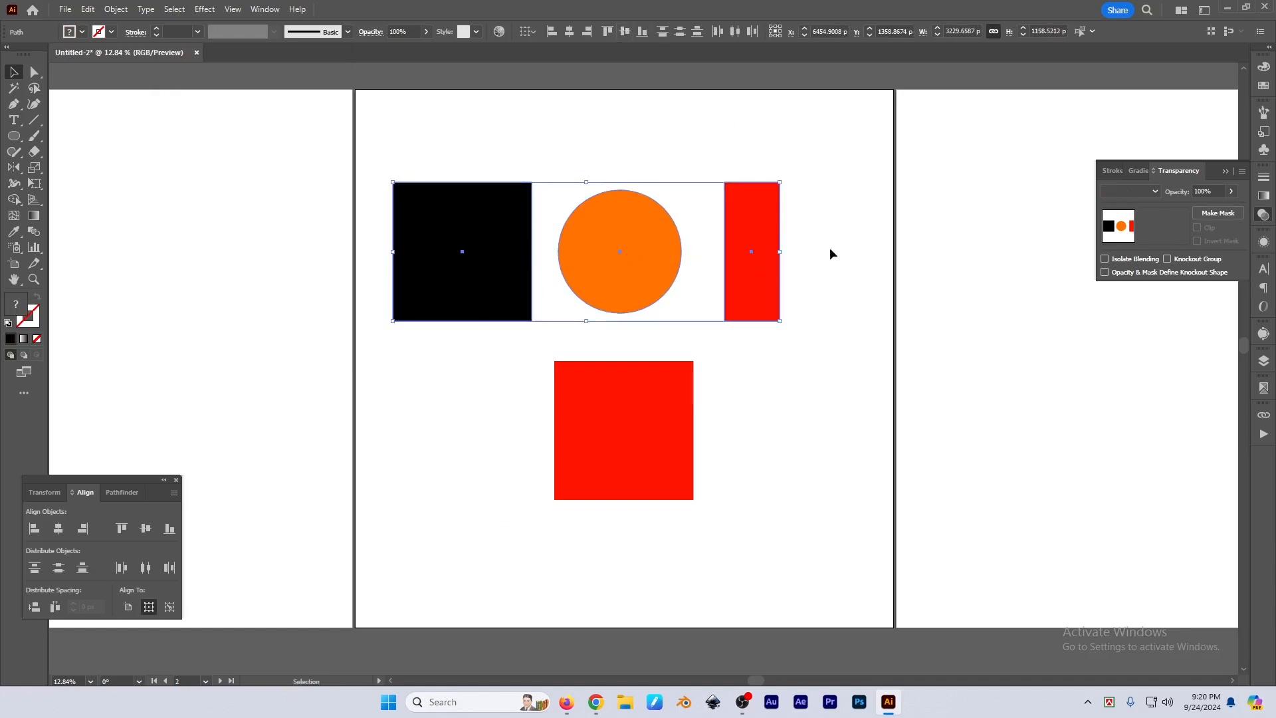
{"action": "left_click", "coordinate": [731, 369]}
Give the black square a brown 8B2F00 stroke with a weight of 50 pt
{"action": "left_click", "coordinate": [496, 256]}
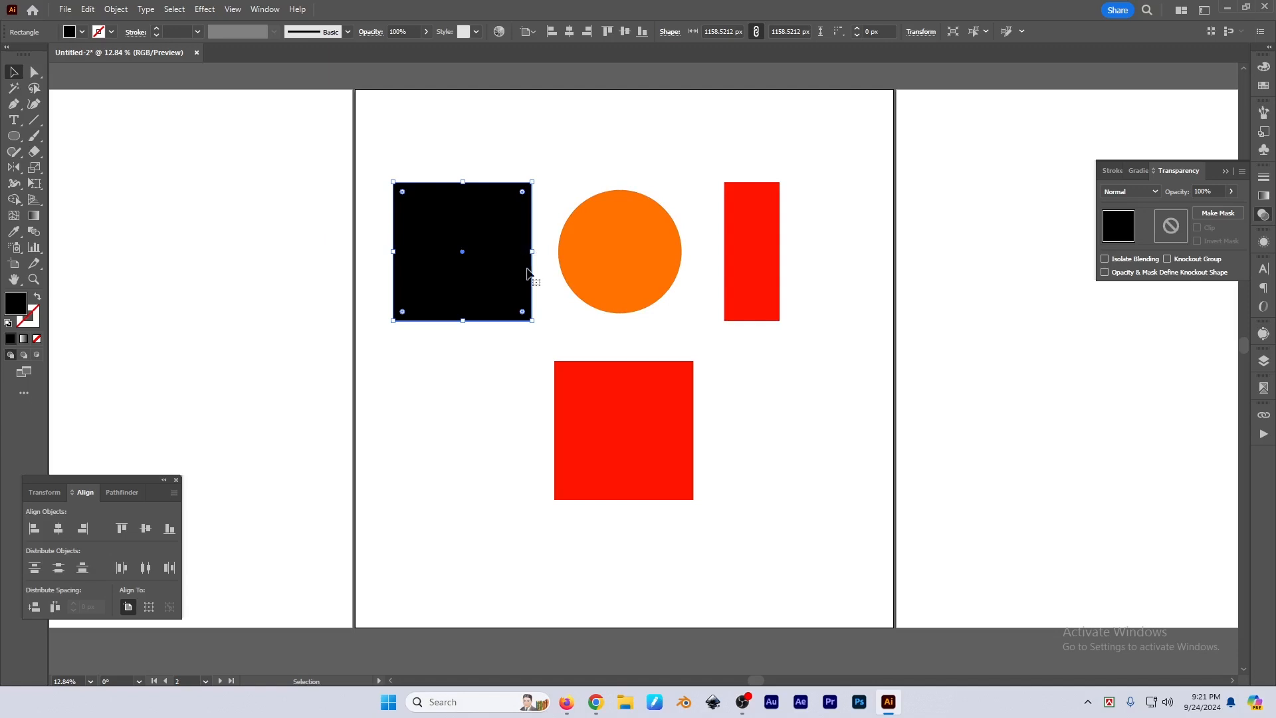
{"action": "left_click", "coordinate": [1112, 171]}
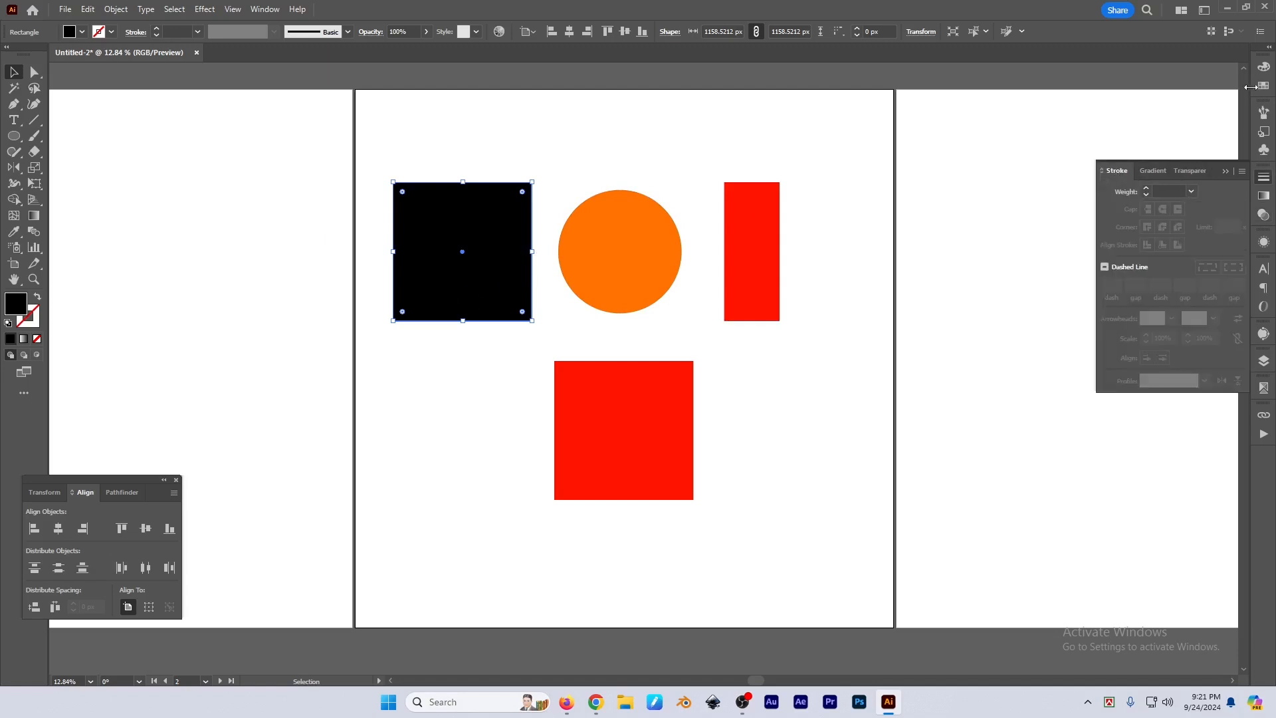
{"action": "left_click", "coordinate": [37, 326]}
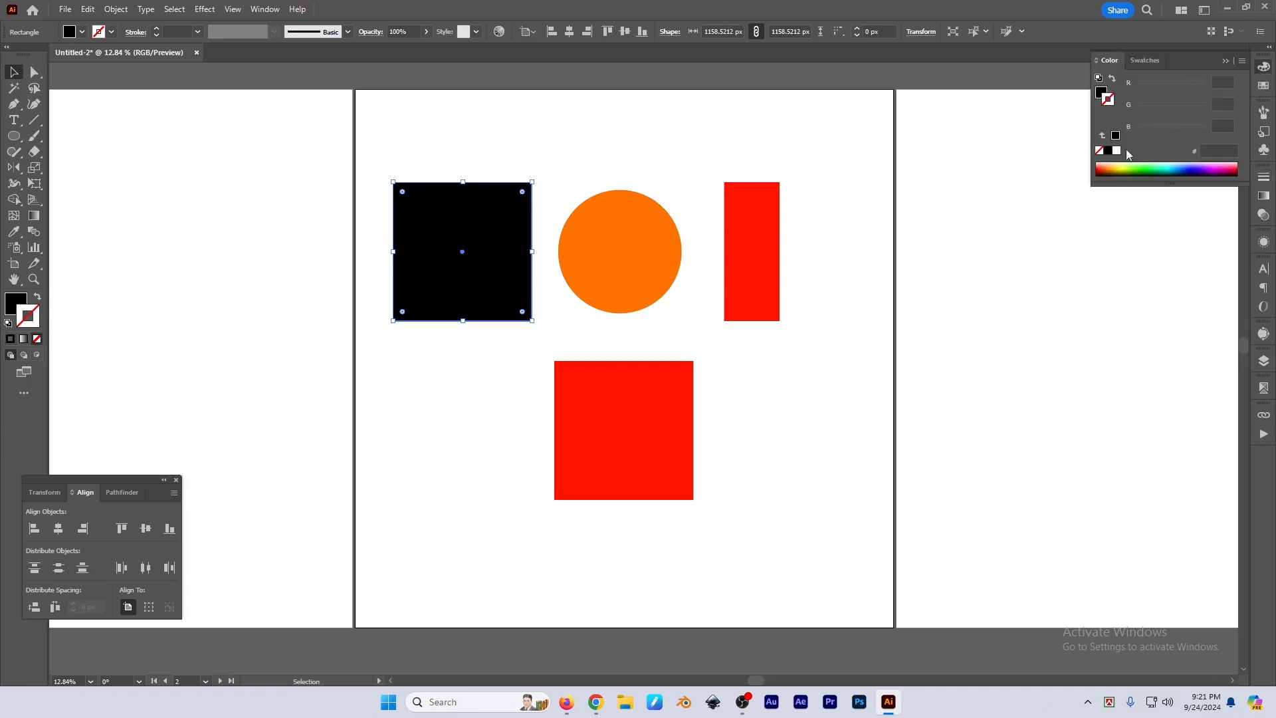
{"action": "left_click", "coordinate": [1106, 167]}
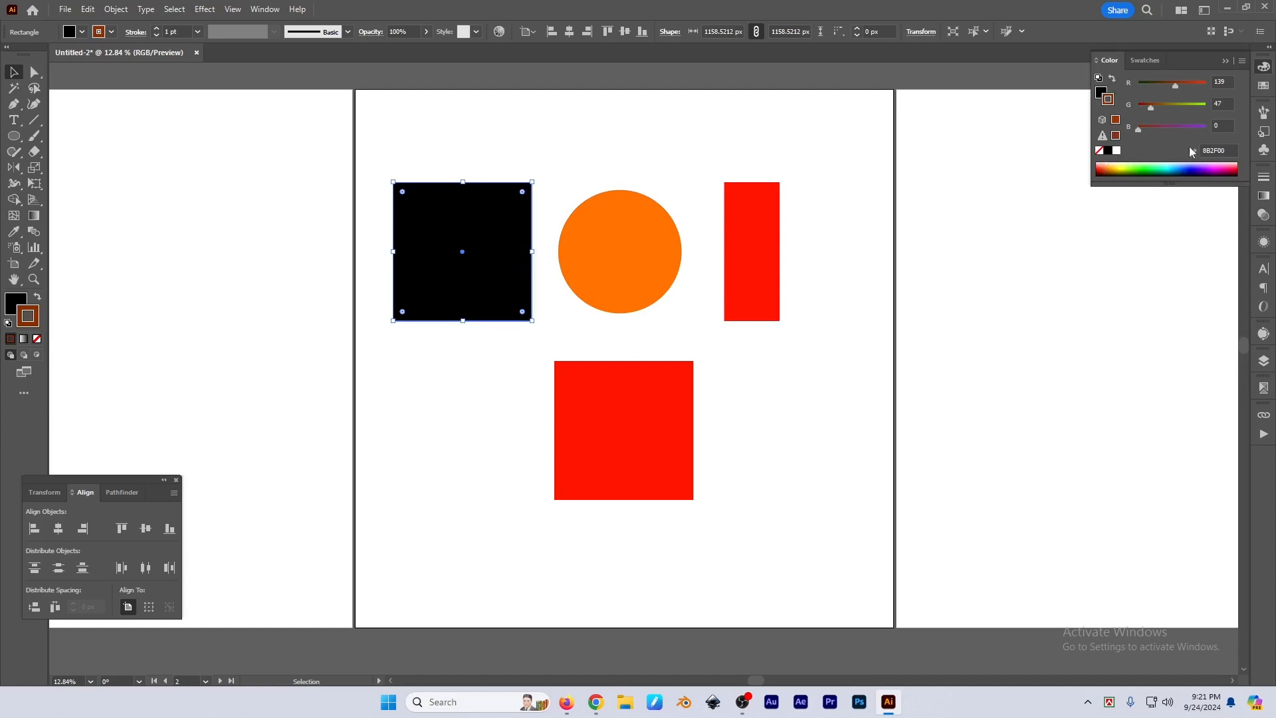
{"action": "left_click", "coordinate": [1265, 173]}
{"action": "left_click", "coordinate": [1134, 193]}
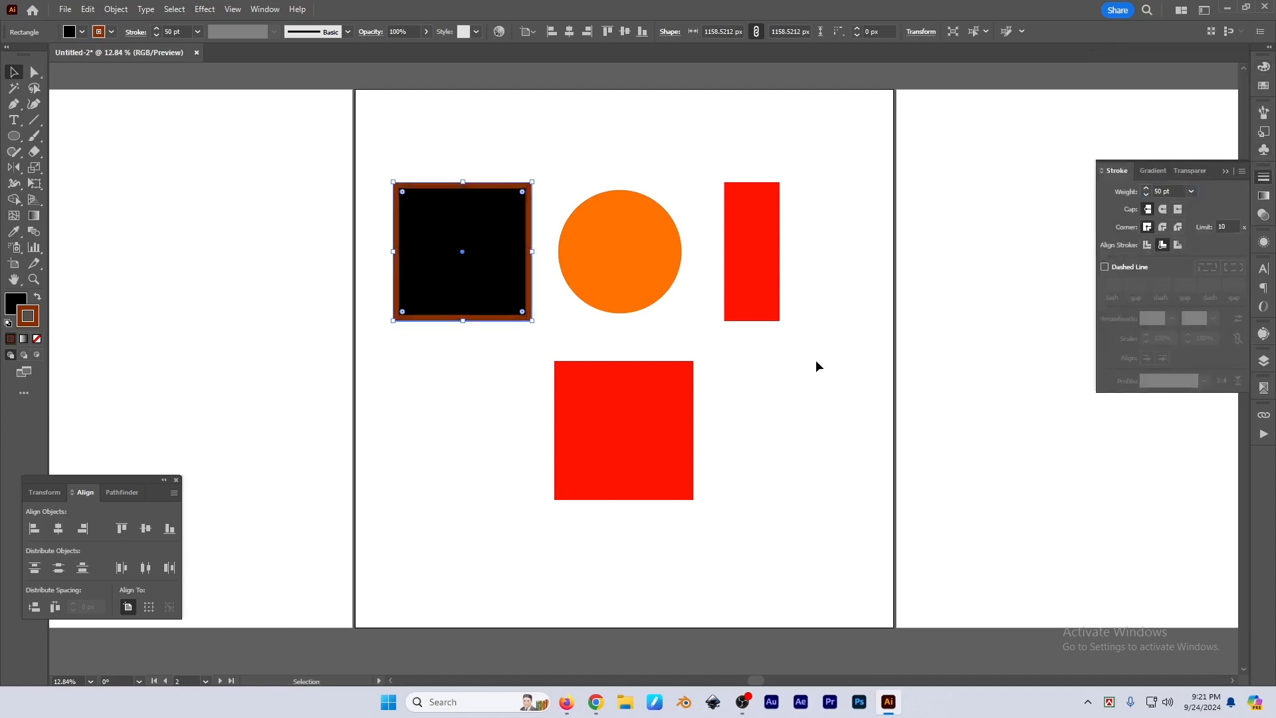
Copy the black square's fill and stroke onto the orange circle with the Eyedropper
{"action": "left_click", "coordinate": [624, 269]}
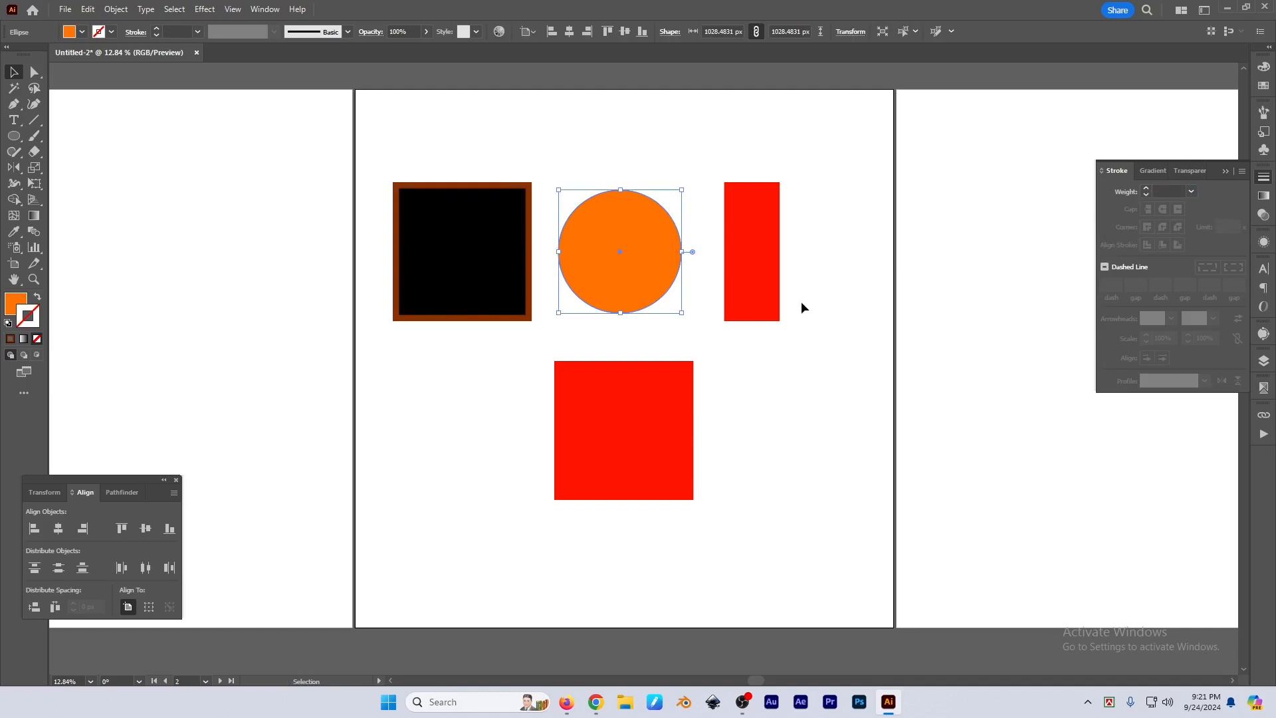
{"action": "key", "text": "i"}
{"action": "left_click", "coordinate": [490, 207]}
{"action": "left_click", "coordinate": [427, 251]}
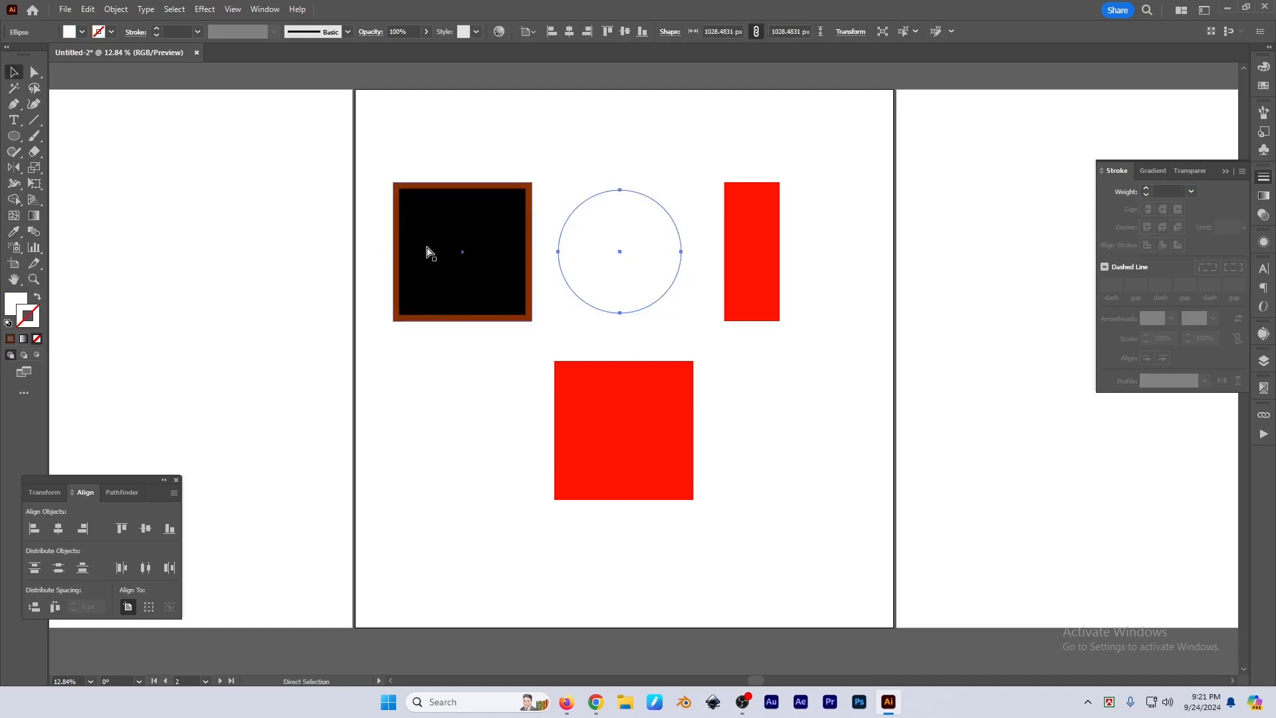
{"action": "key", "text": "v"}
{"action": "left_click", "coordinate": [621, 171]}
{"action": "scroll", "coordinate": [632, 279], "scroll_direction": "up", "scroll_amount": 1}
{"action": "left_click", "coordinate": [618, 283]}
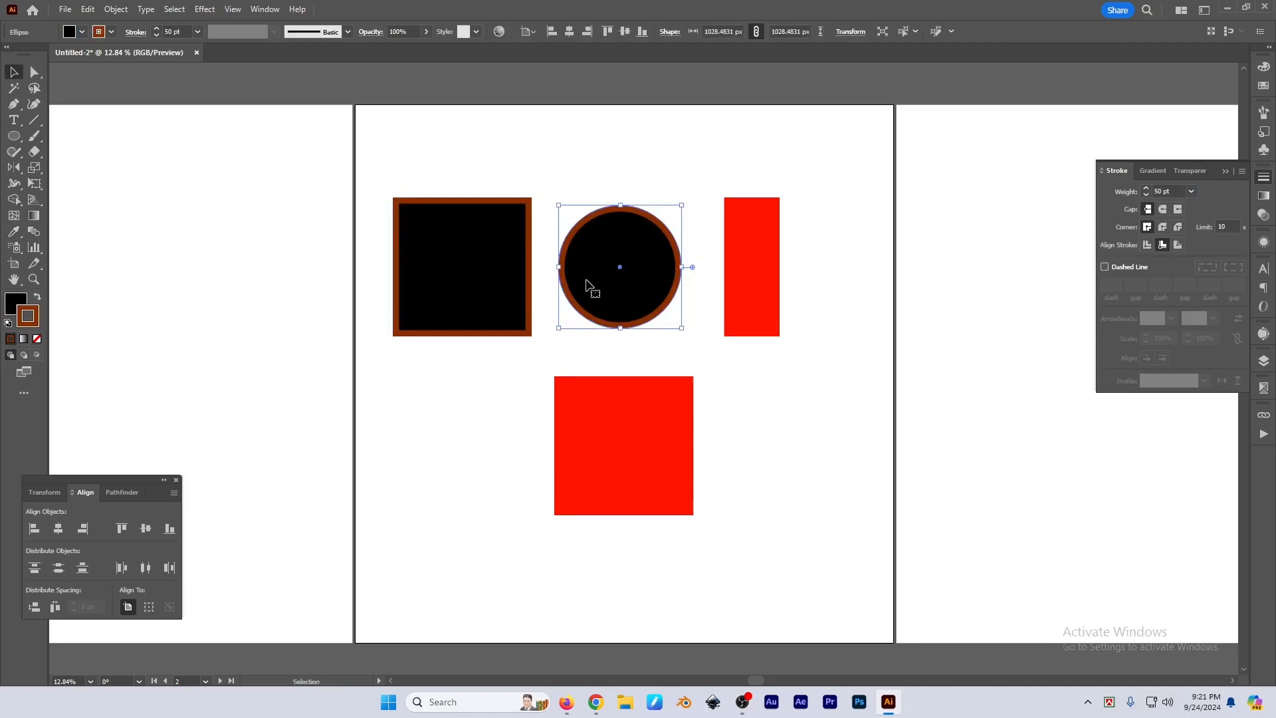
Change the circle's fill to yellow FFFF00 and deselect it
{"action": "left_click", "coordinate": [1263, 67]}
{"action": "left_click_drag", "start_coordinate": [1155, 89], "coordinate": [1210, 84]}
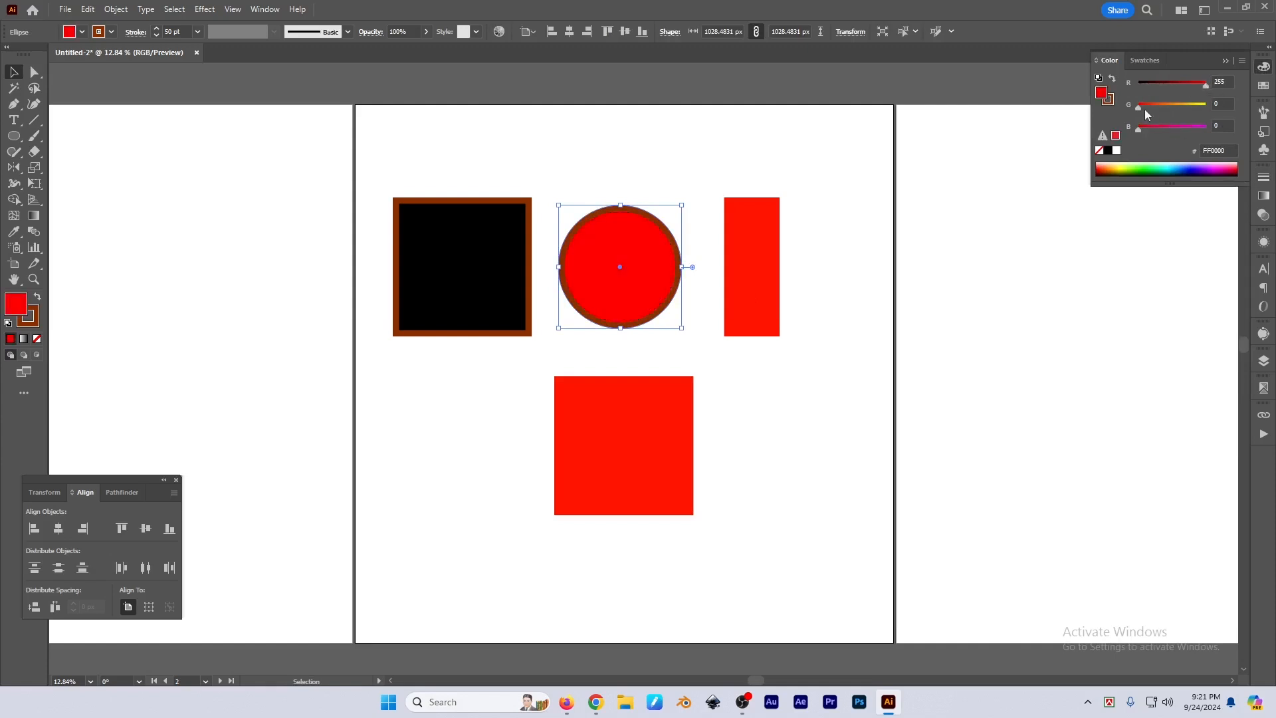
{"action": "left_click_drag", "start_coordinate": [1139, 106], "coordinate": [1249, 110]}
{"action": "left_click", "coordinate": [789, 133]}
{"action": "scroll", "coordinate": [709, 296], "scroll_direction": "up", "scroll_amount": 2}
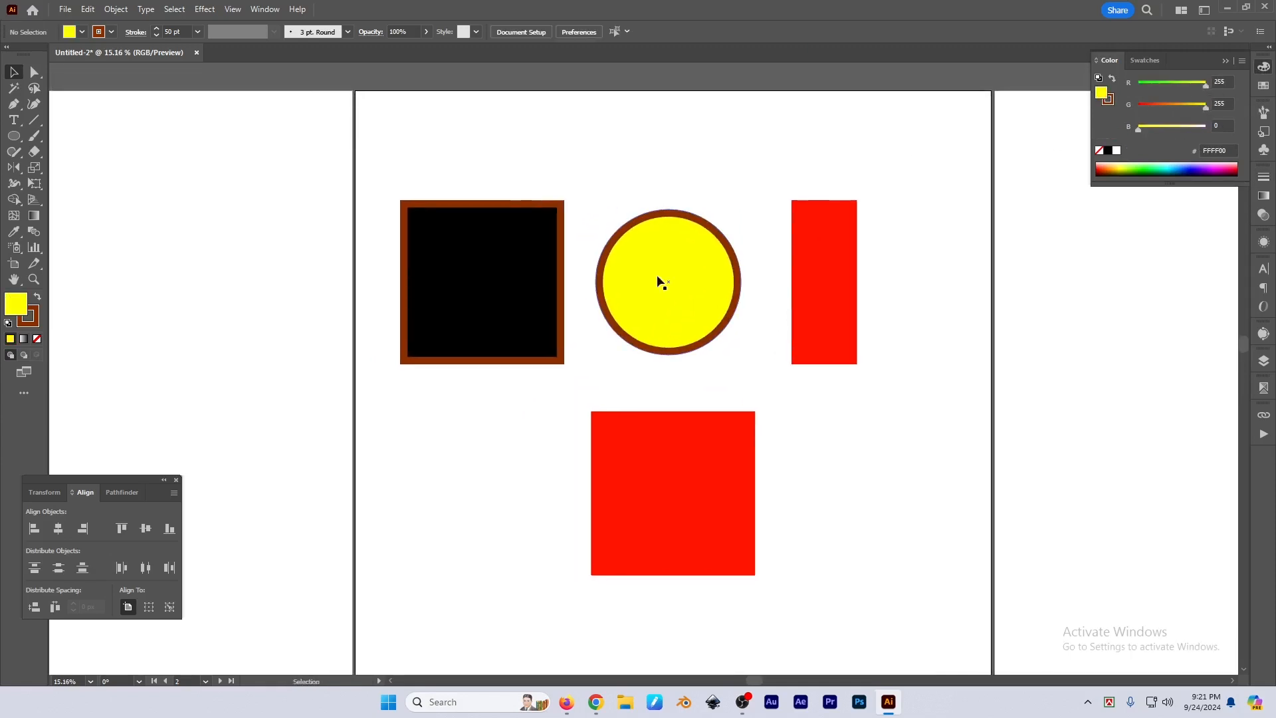
Set the yellow circle's stroke weight to 40 pt and deselect it
{"action": "left_click", "coordinate": [732, 280]}
{"action": "left_click", "coordinate": [1264, 178]}
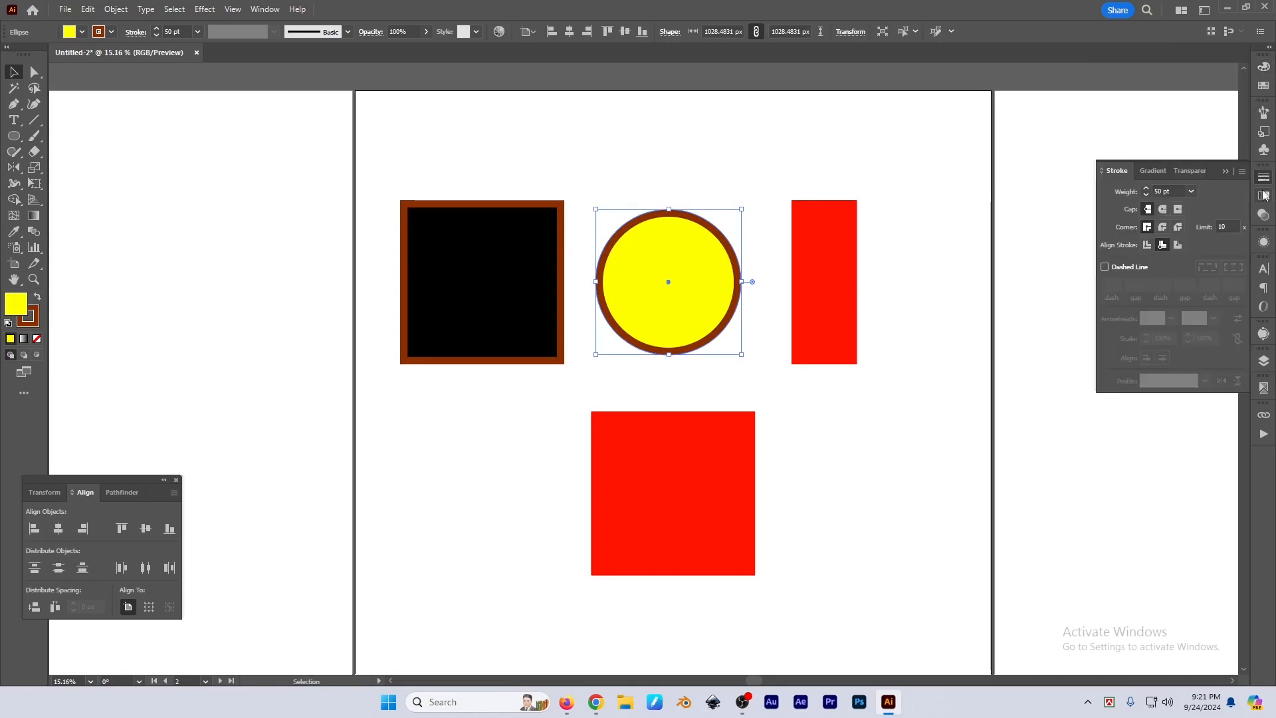
{"action": "left_click", "coordinate": [1180, 193]}
{"action": "type", "text": "40"}
{"action": "key", "text": "Return"}
{"action": "left_click", "coordinate": [790, 251]}
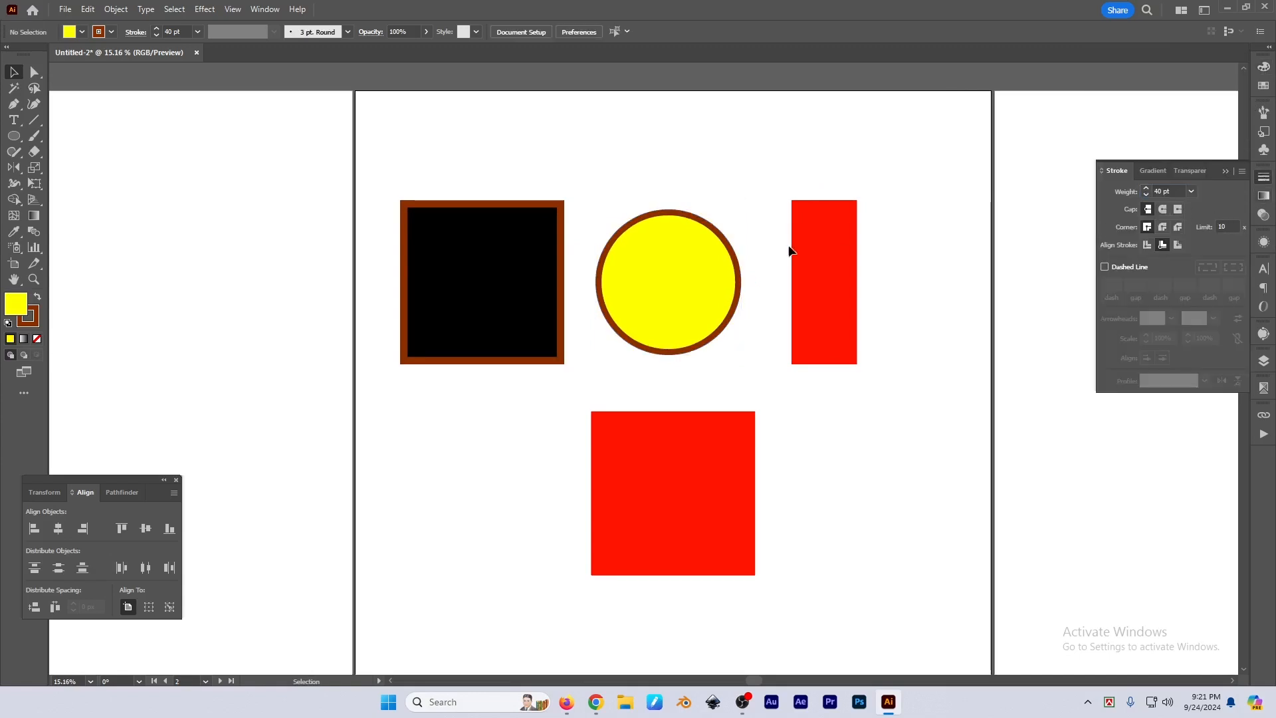
Copy the yellow circle's fill and stroke onto the narrow red rectangle with the Eyedropper
{"action": "left_click", "coordinate": [812, 259]}
{"action": "key", "text": "i"}
{"action": "left_click", "coordinate": [703, 270]}
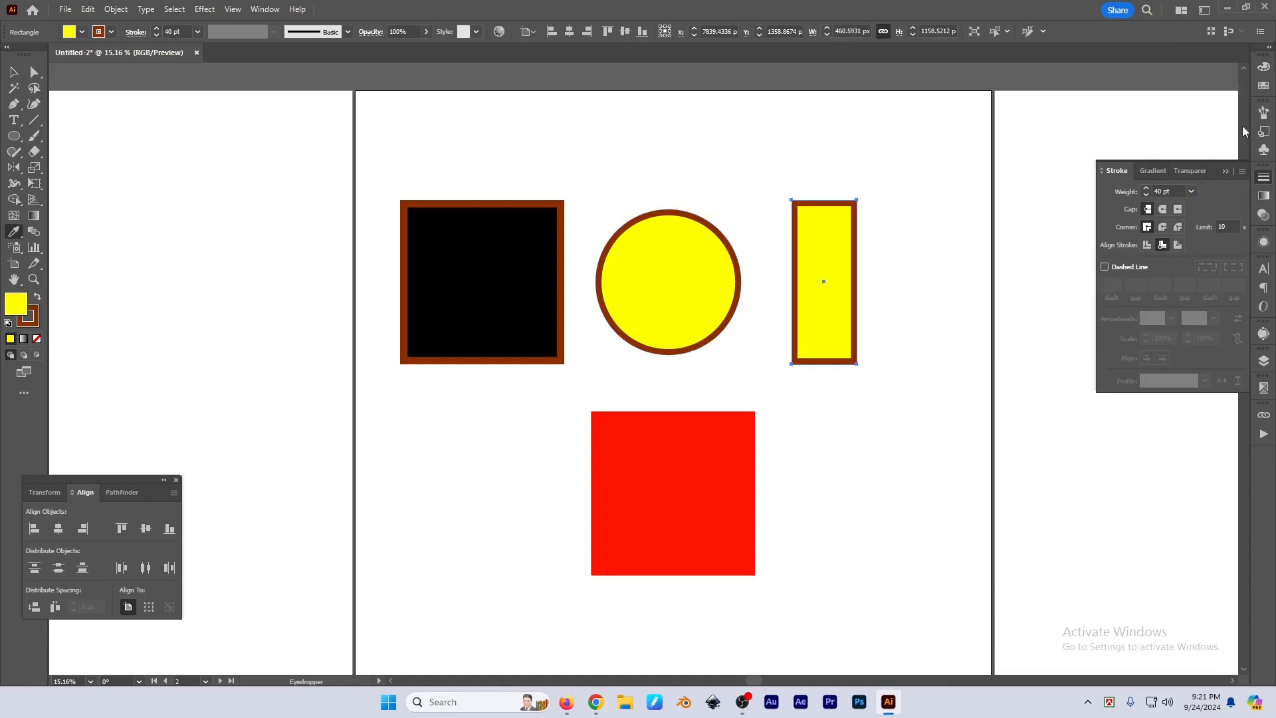
Recolor the narrow rectangle with a red fill and a dark green 002F00 stroke
{"action": "left_click", "coordinate": [1265, 70]}
{"action": "mouse_move", "coordinate": [1178, 104]}
{"action": "left_mouse_down"}
{"action": "mouse_move", "coordinate": [1138, 104]}
{"action": "mouse_move", "coordinate": [1138, 85]}
{"action": "left_mouse_up"}
{"action": "left_click", "coordinate": [1110, 104]}
{"action": "key", "text": "v"}
{"action": "left_click", "coordinate": [906, 301]}
{"action": "left_click_drag", "start_coordinate": [811, 301], "coordinate": [825, 320]}
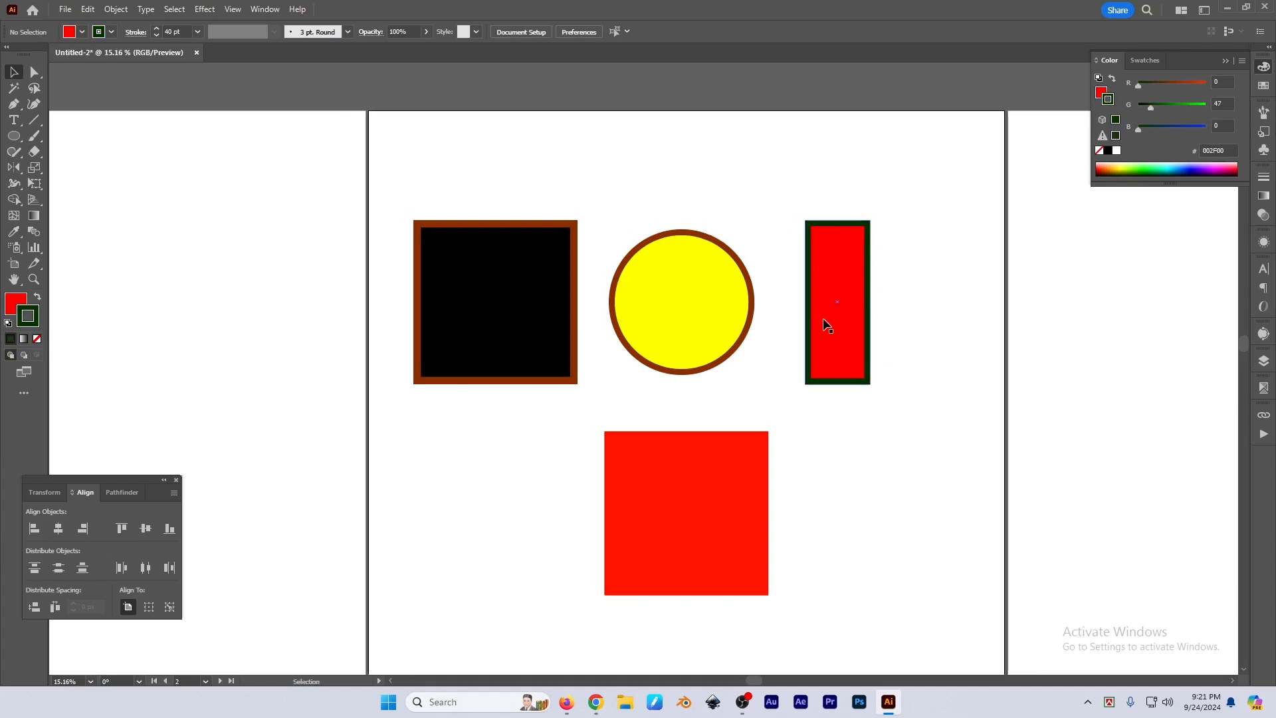
{"action": "left_click", "coordinate": [825, 323]}
{"action": "scroll", "coordinate": [778, 371], "scroll_direction": "up", "scroll_amount": 2}
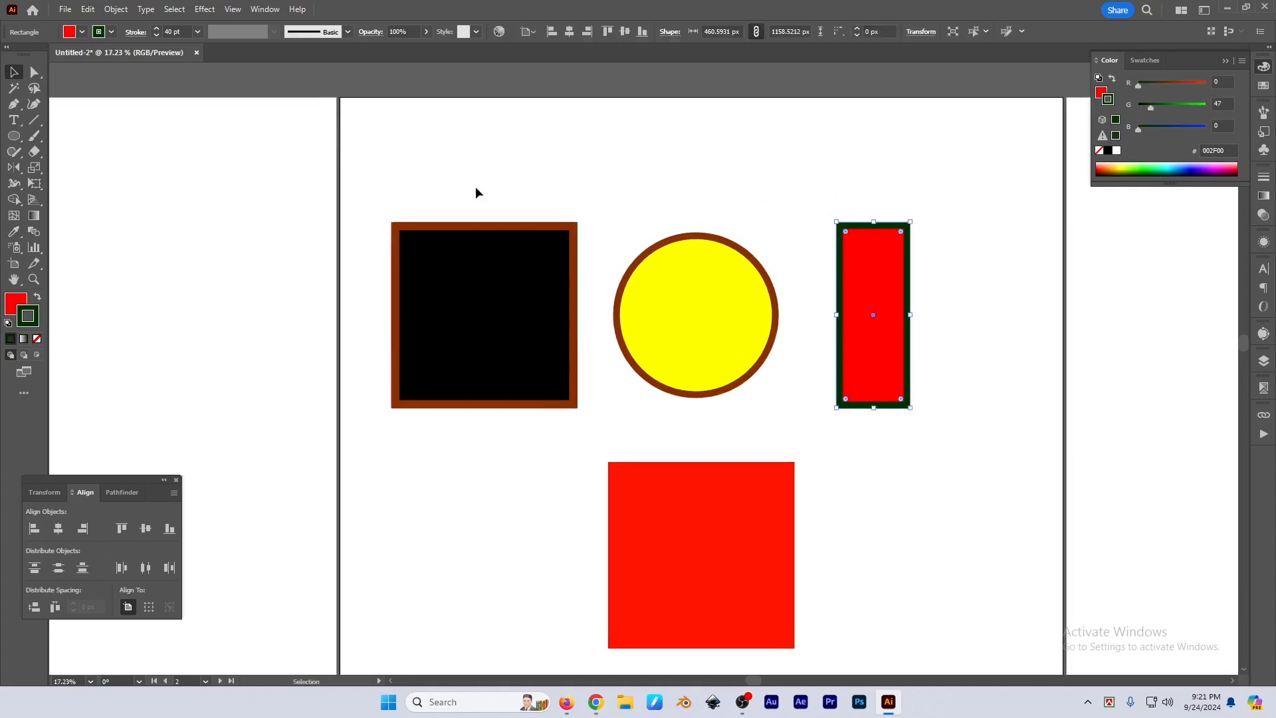
{"action": "left_click_drag", "start_coordinate": [439, 163], "coordinate": [977, 362]}
{"action": "left_click", "coordinate": [956, 477]}
Select and deselect the plain red square, and select all objects with the same Fill & Stroke
{"action": "left_click", "coordinate": [742, 522]}
{"action": "left_click", "coordinate": [914, 486]}
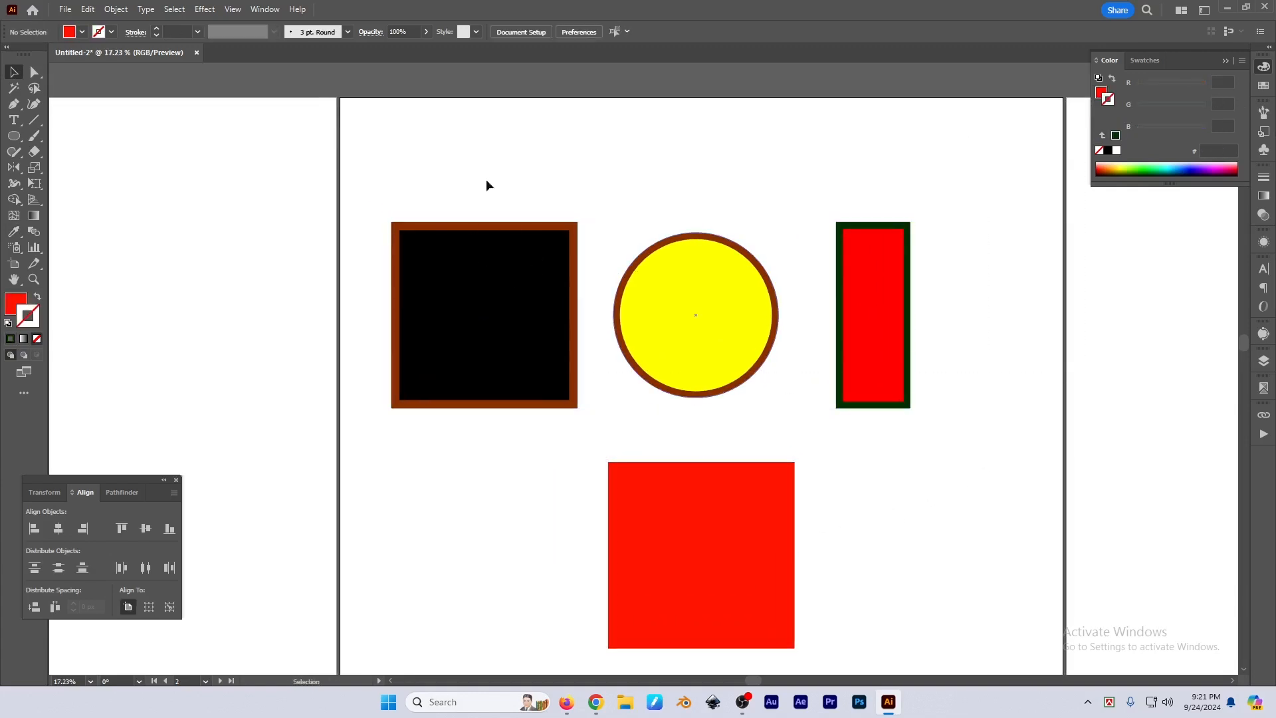
{"action": "left_click", "coordinate": [175, 9]}
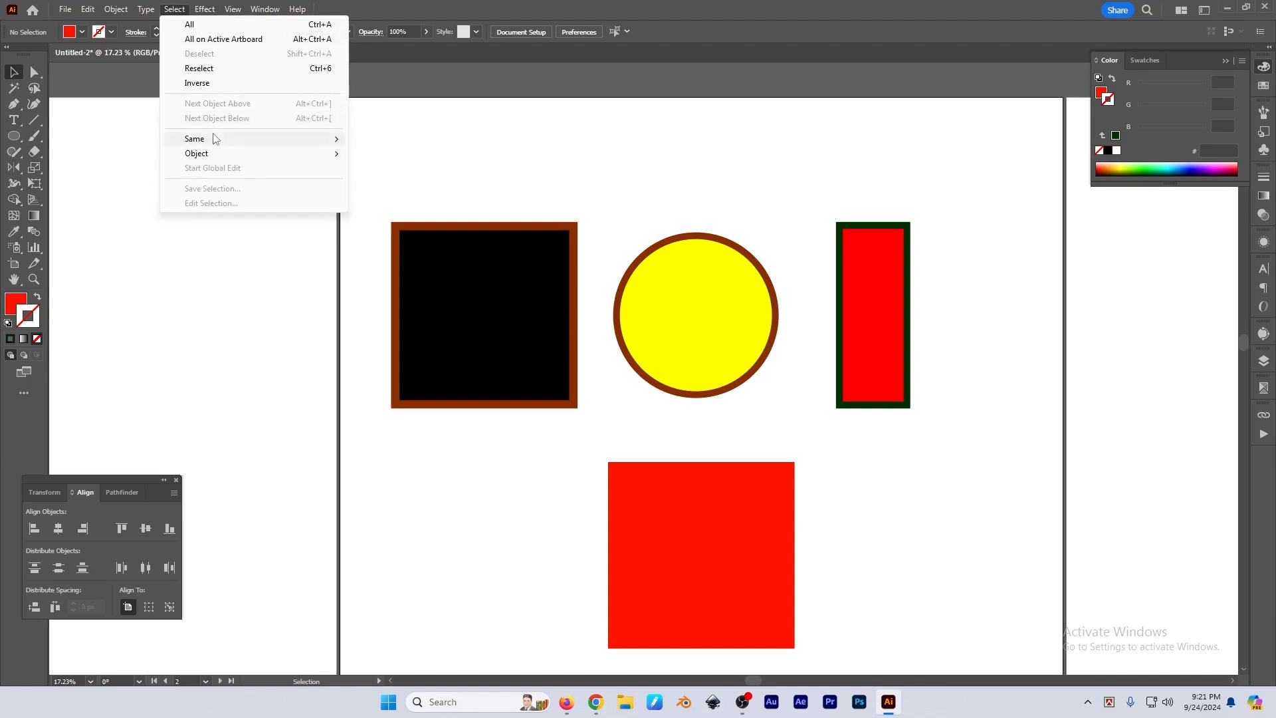
{"action": "mouse_move", "coordinate": [216, 138]}
{"action": "left_click", "coordinate": [408, 182]}
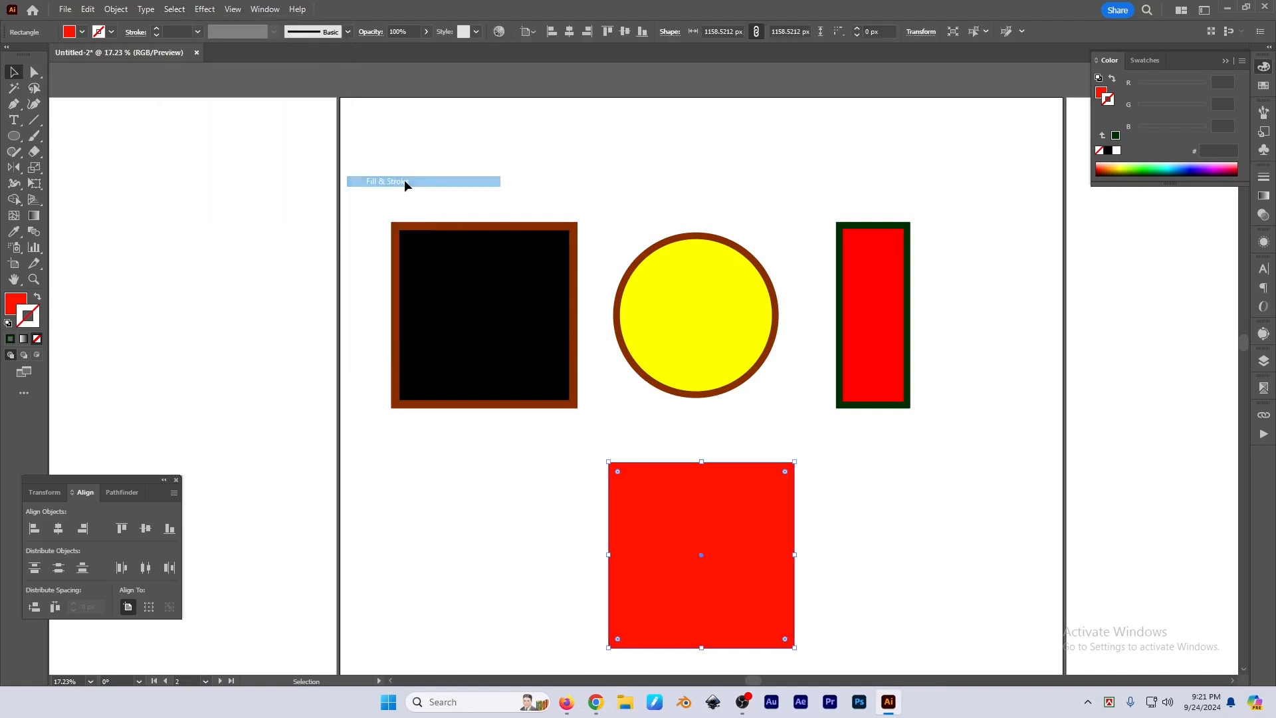
Move the plain red square beneath the black square and place a duplicate of it beside it in the lower row
{"action": "scroll", "coordinate": [765, 492], "scroll_direction": "down", "scroll_amount": 2}
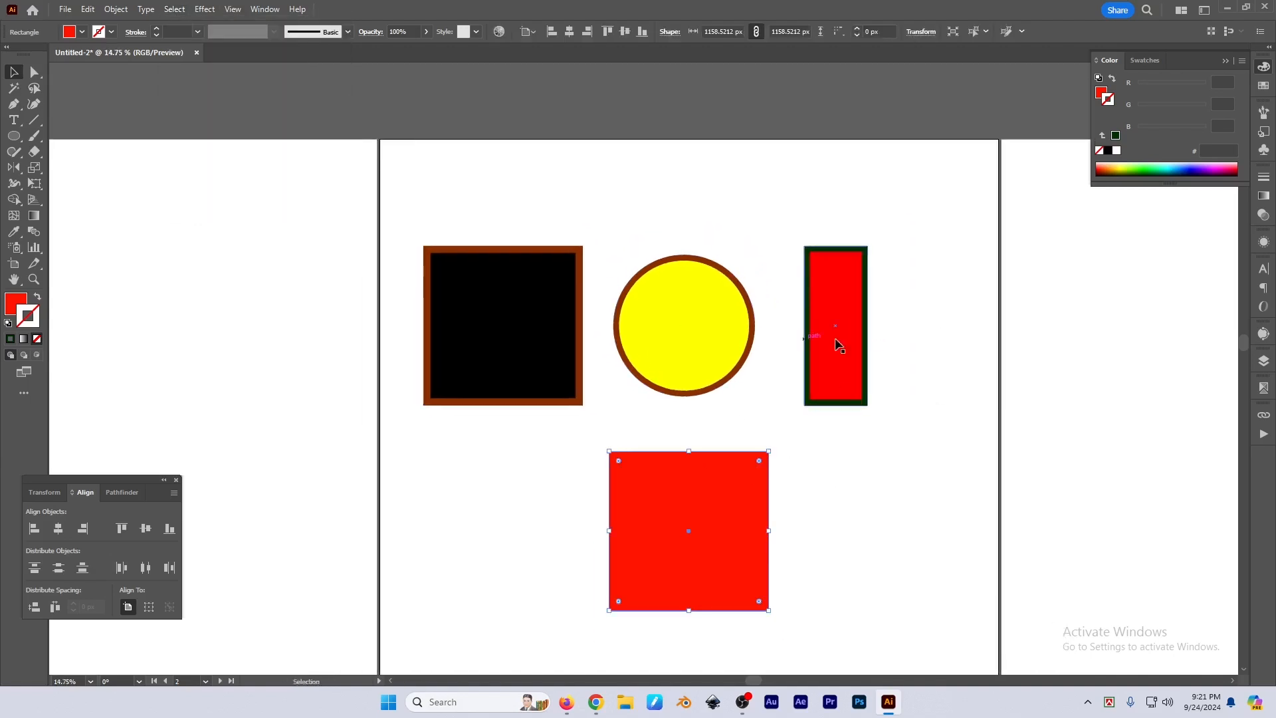
{"action": "left_click_drag", "start_coordinate": [837, 522], "coordinate": [795, 436]}
{"action": "left_click_drag", "start_coordinate": [696, 428], "coordinate": [510, 424]}
{"action": "left_click_drag", "start_coordinate": [432, 437], "coordinate": [655, 437]}
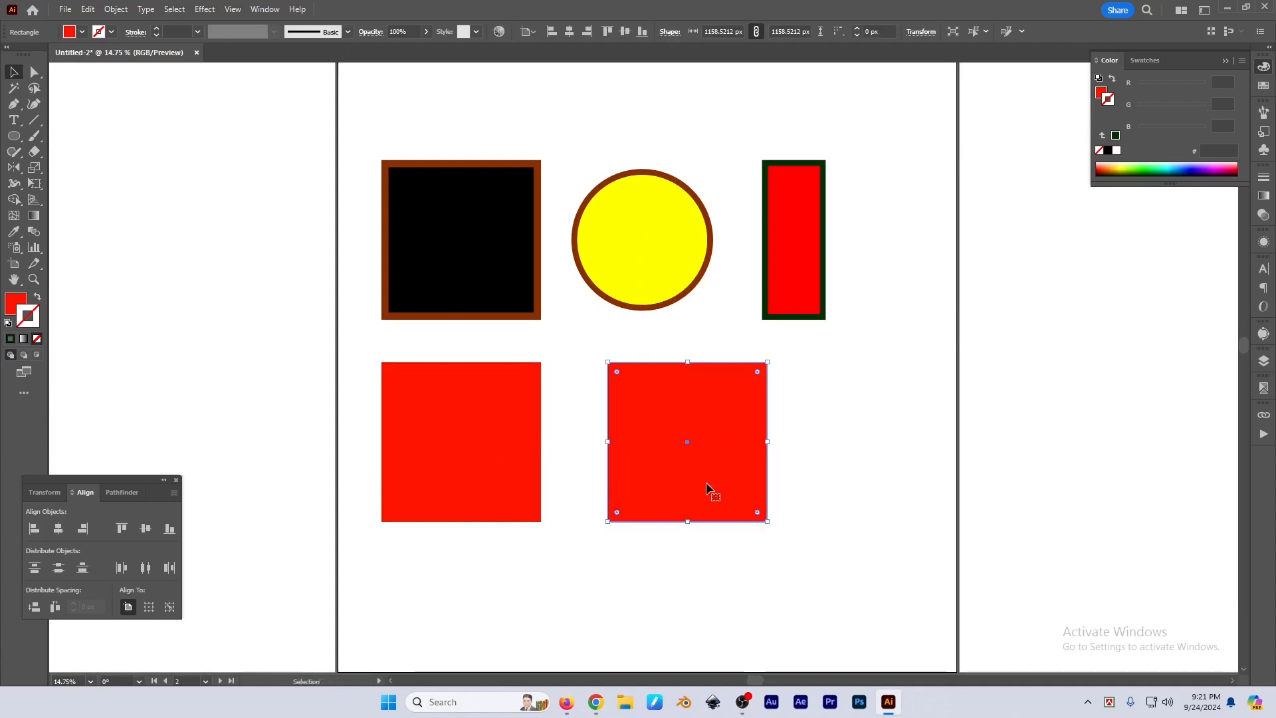
{"action": "left_click", "coordinate": [891, 467]}
Select all objects that share the duplicated red square's Fill & Stroke
{"action": "left_click", "coordinate": [174, 9]}
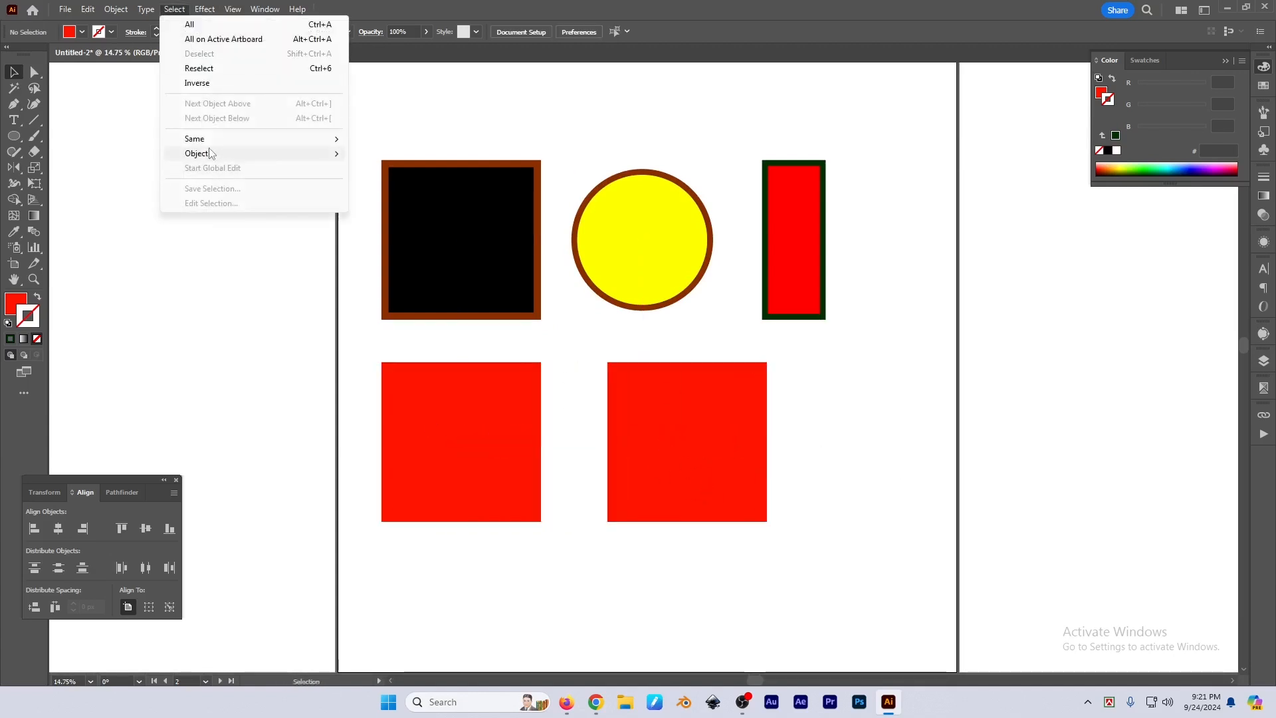
{"action": "mouse_move", "coordinate": [200, 138]}
{"action": "left_click", "coordinate": [429, 182]}
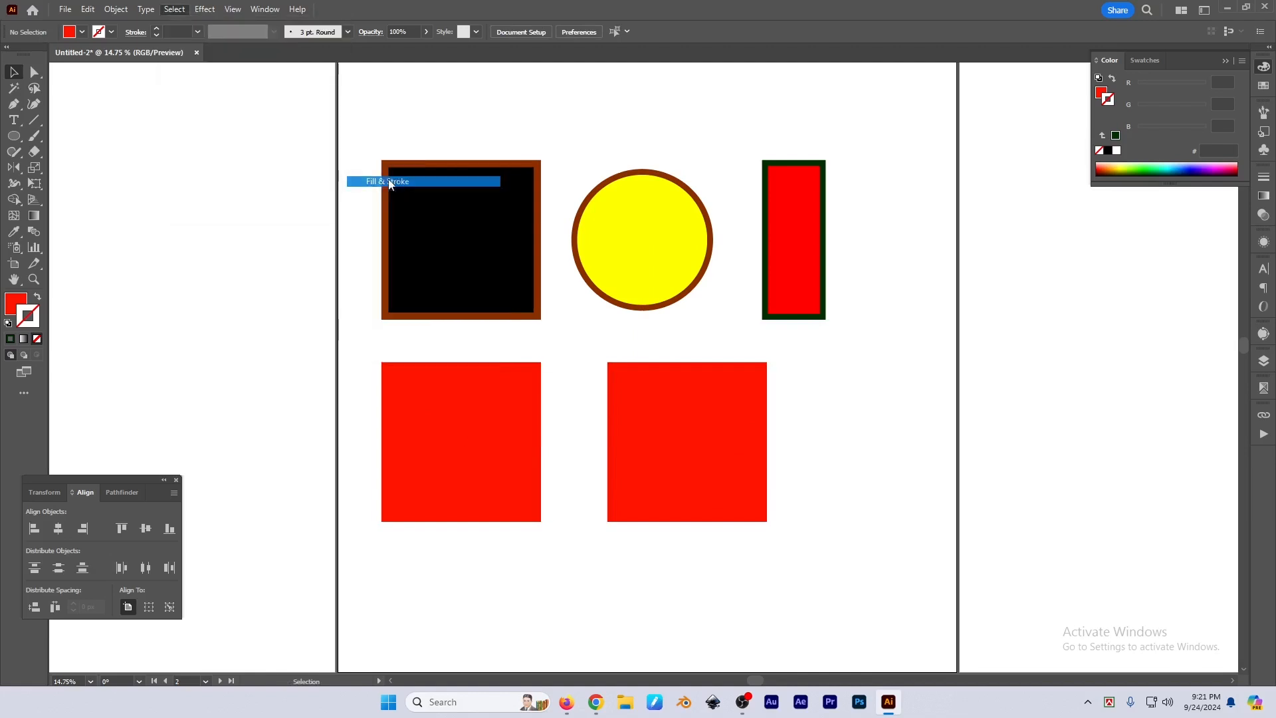
Recolor the duplicated red square in the lower row with a dark brown 4D1500 fill
{"action": "left_click", "coordinate": [876, 418]}
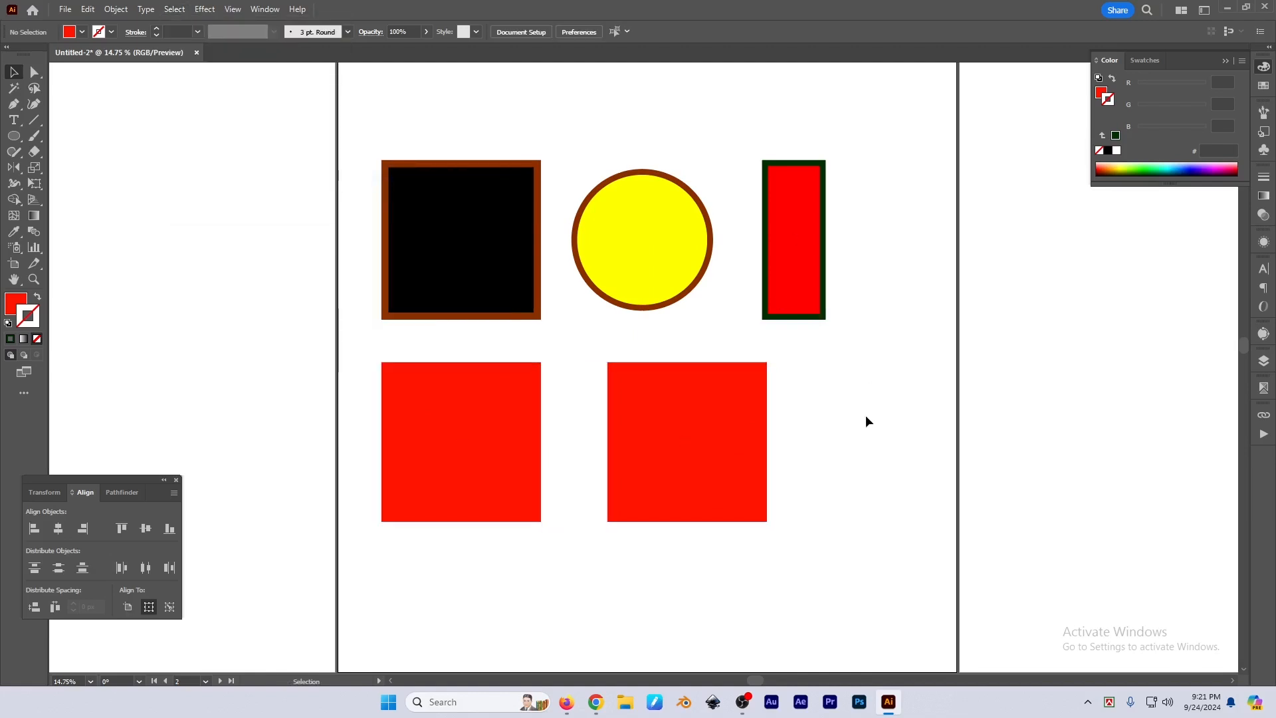
{"action": "left_click", "coordinate": [708, 416]}
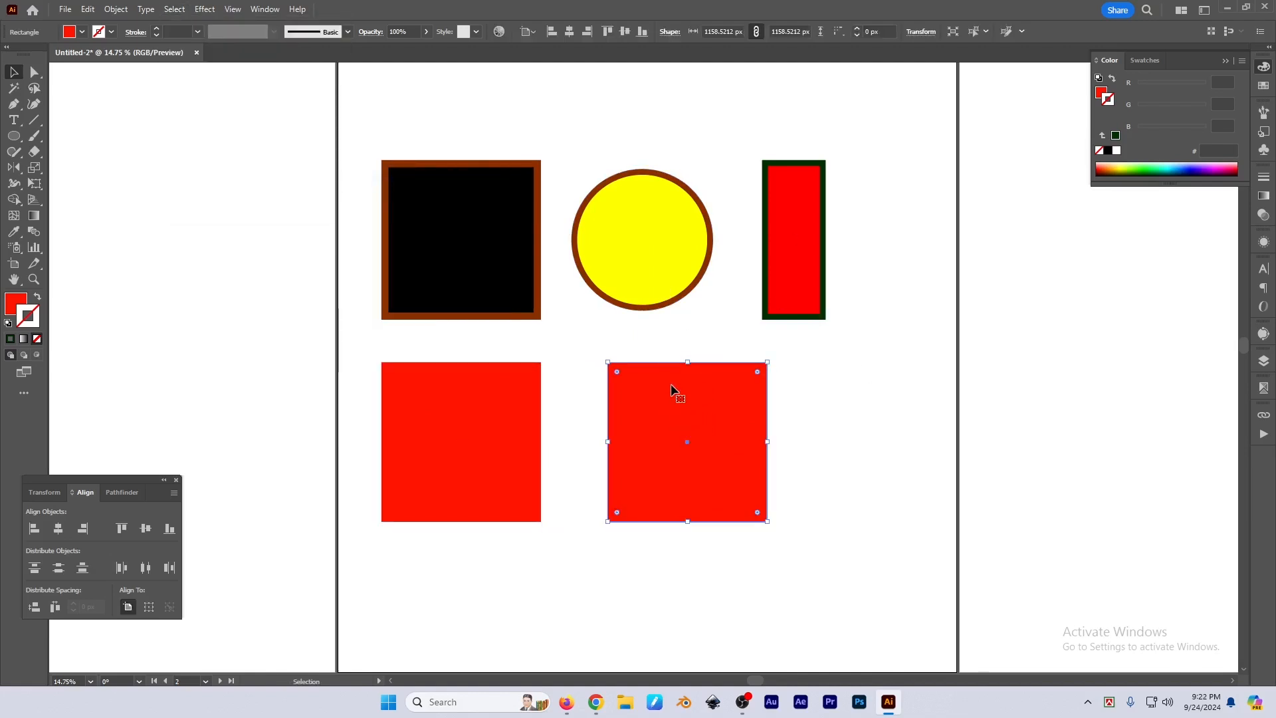
{"action": "left_click", "coordinate": [795, 268]}
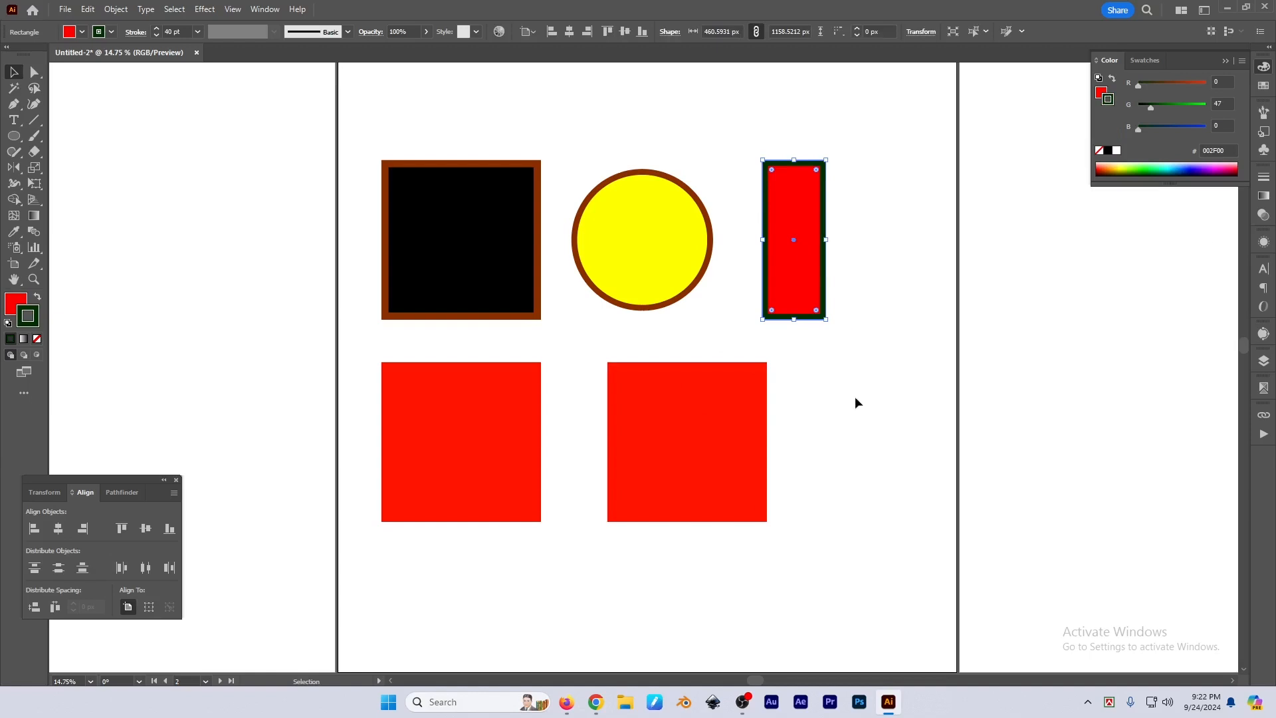
{"action": "left_click", "coordinate": [708, 470]}
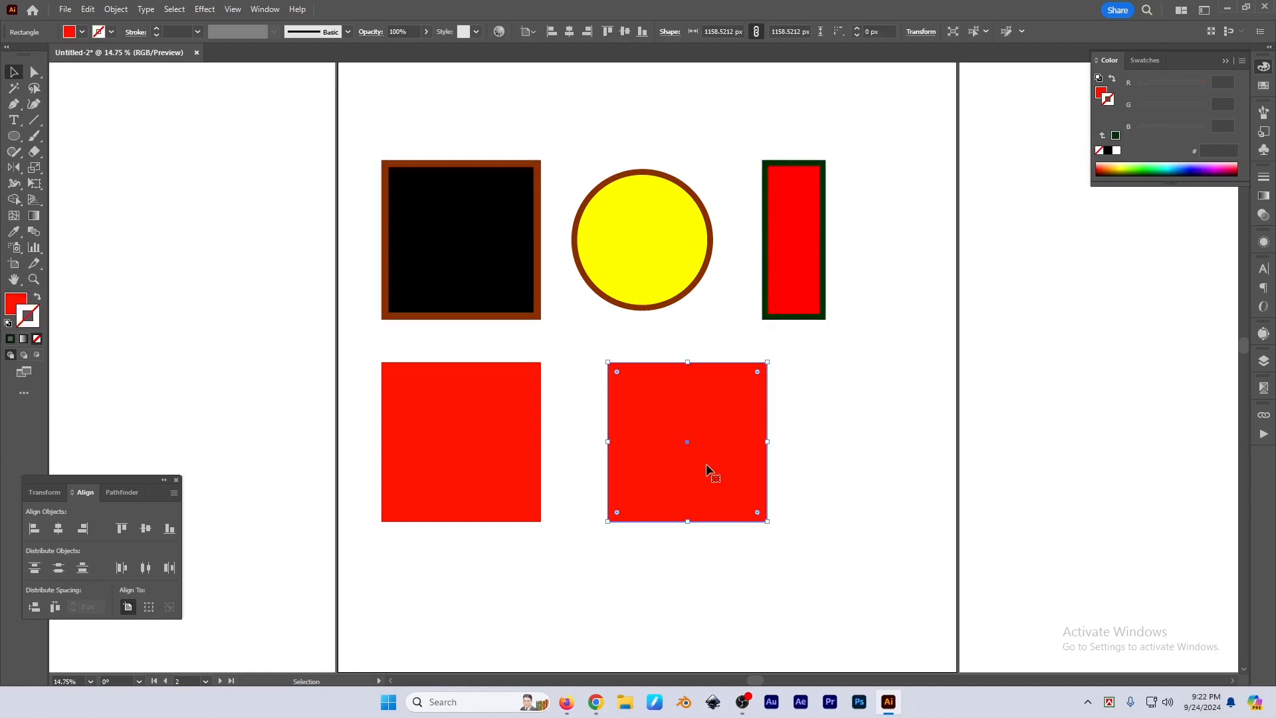
{"action": "left_click", "coordinate": [1102, 93]}
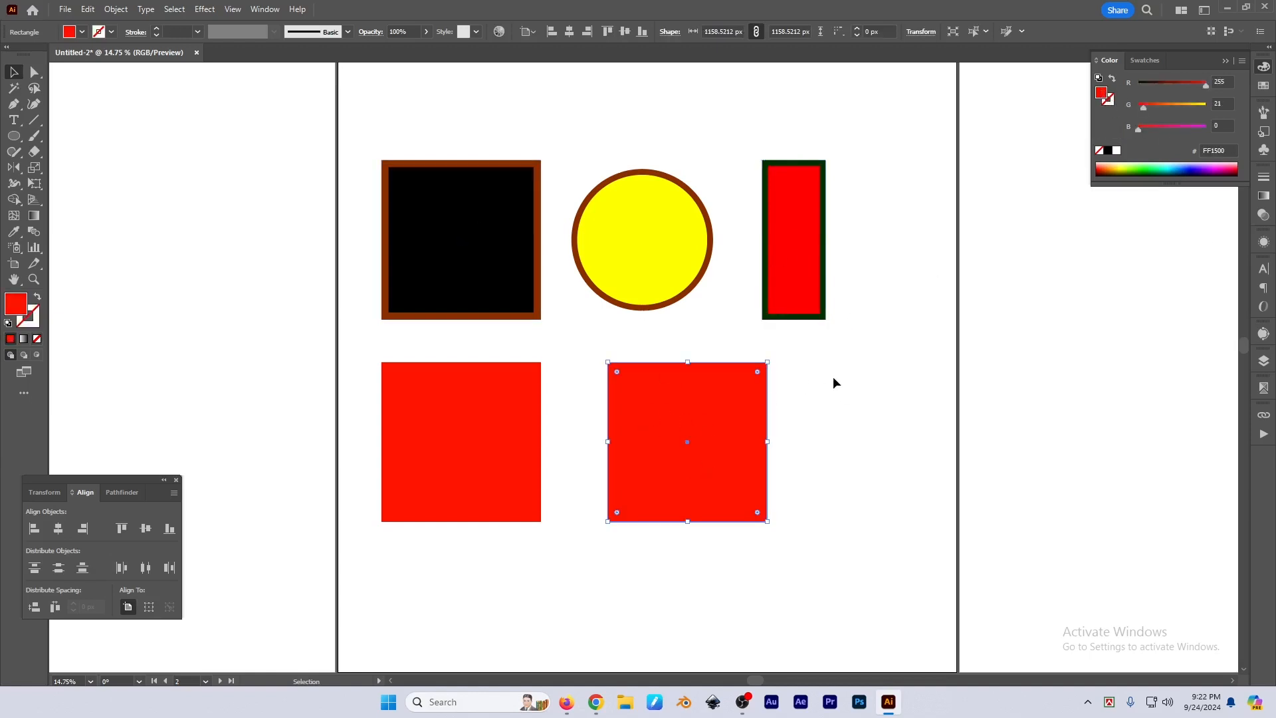
{"action": "left_click", "coordinate": [449, 448], "text": "shift"}
{"action": "left_click", "coordinate": [853, 487]}
{"action": "left_click", "coordinate": [725, 459]}
{"action": "left_click", "coordinate": [1164, 82]}
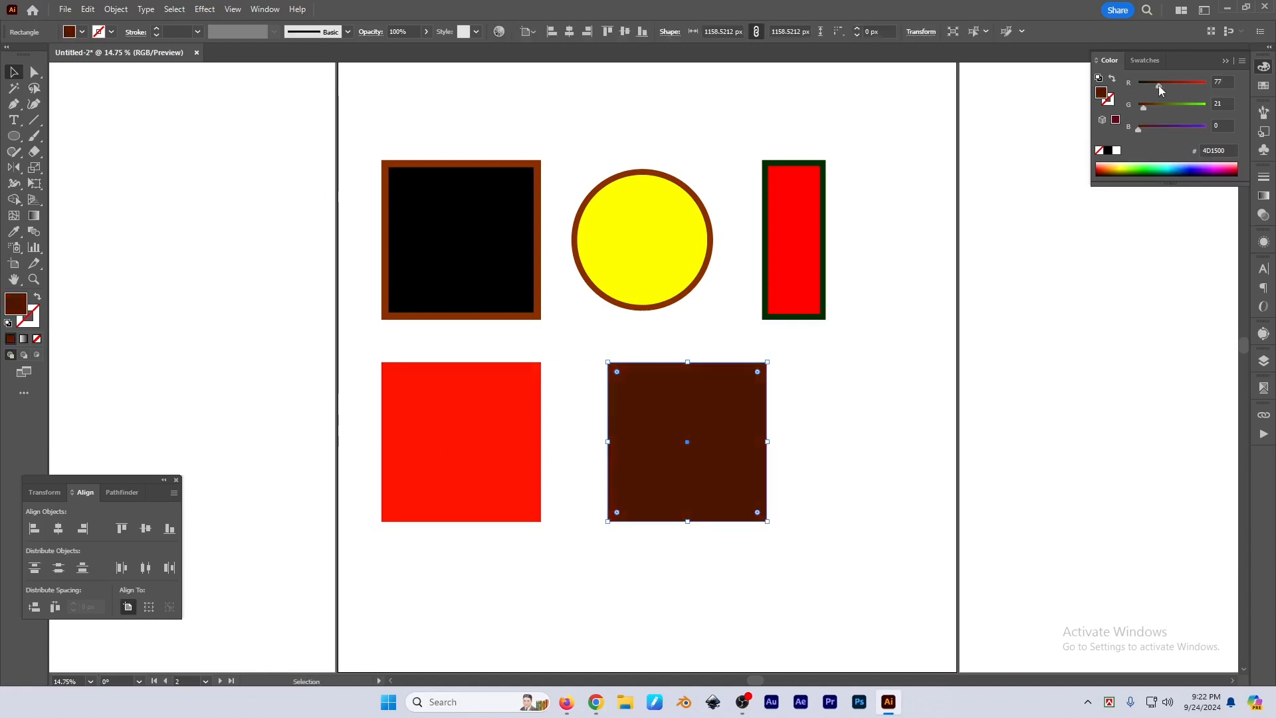
Give the red and dark brown squares in the lower row a 2 pt stroke
{"action": "left_click", "coordinate": [525, 424], "text": "shift"}
{"action": "key", "text": "x"}
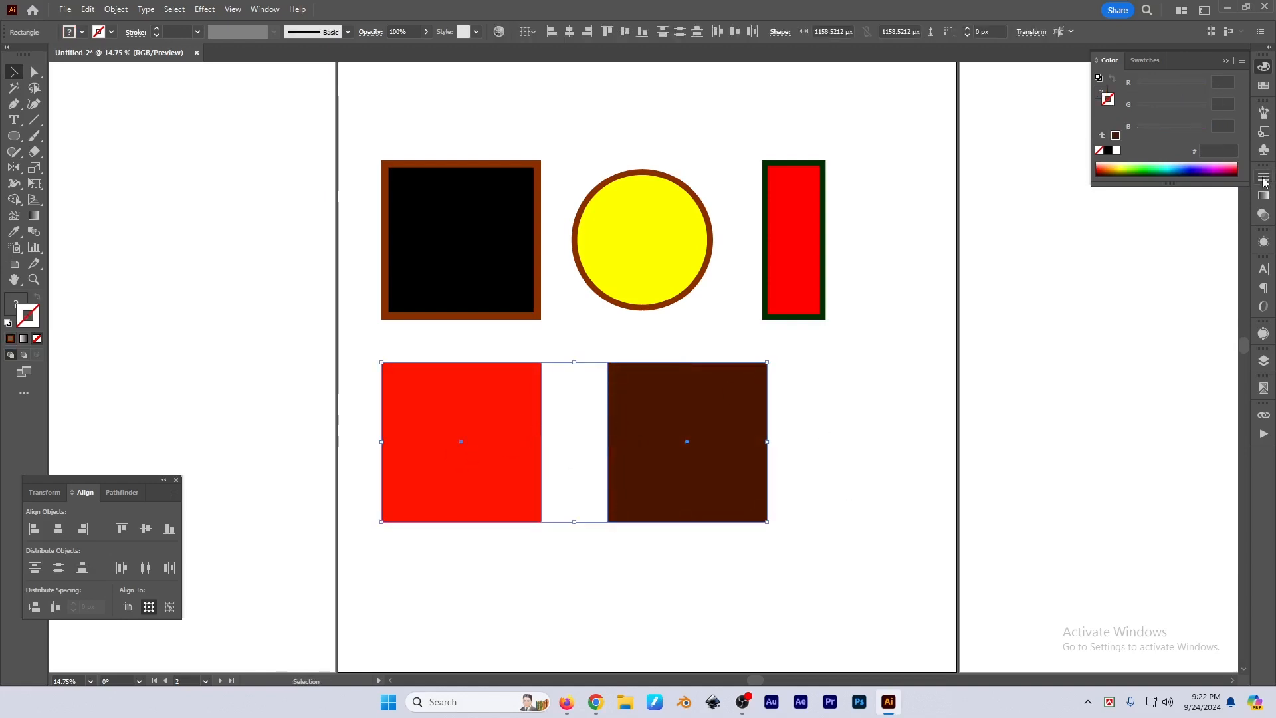
{"action": "left_click", "coordinate": [1265, 177]}
{"action": "left_click", "coordinate": [1173, 191]}
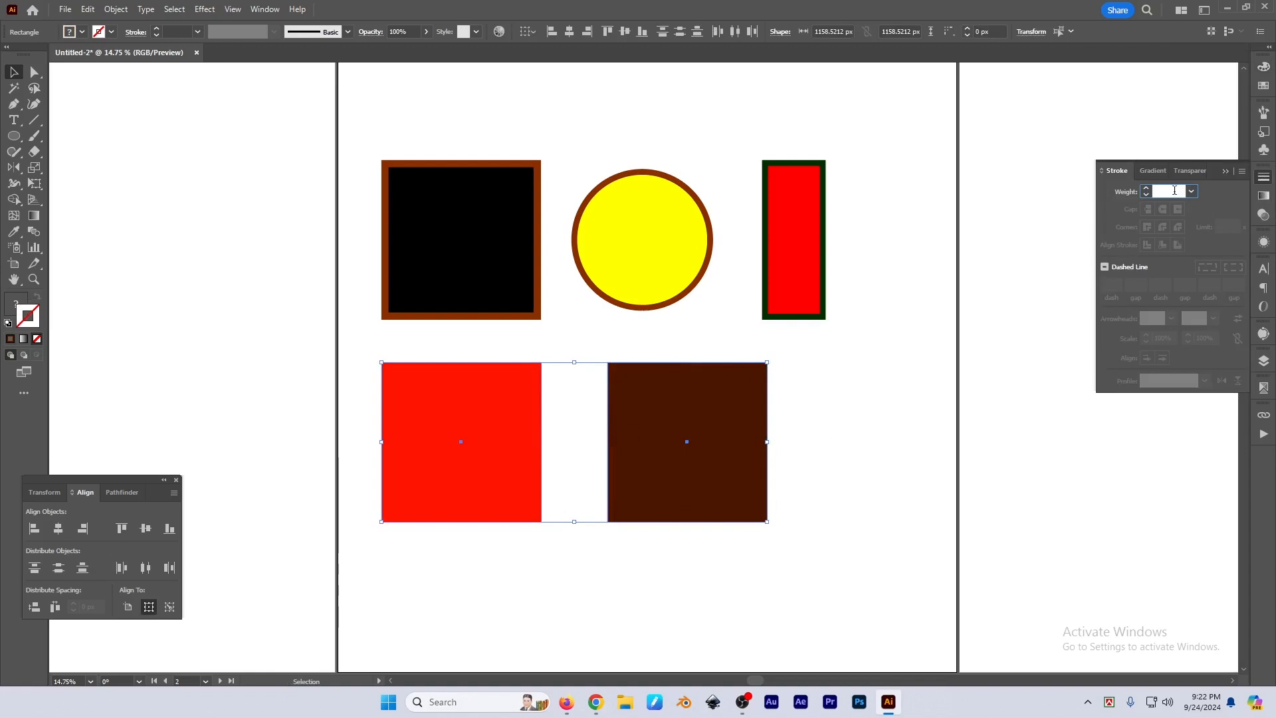
{"action": "type", "text": "2"}
{"action": "key", "text": "Return"}
{"action": "left_click", "coordinate": [827, 420]}
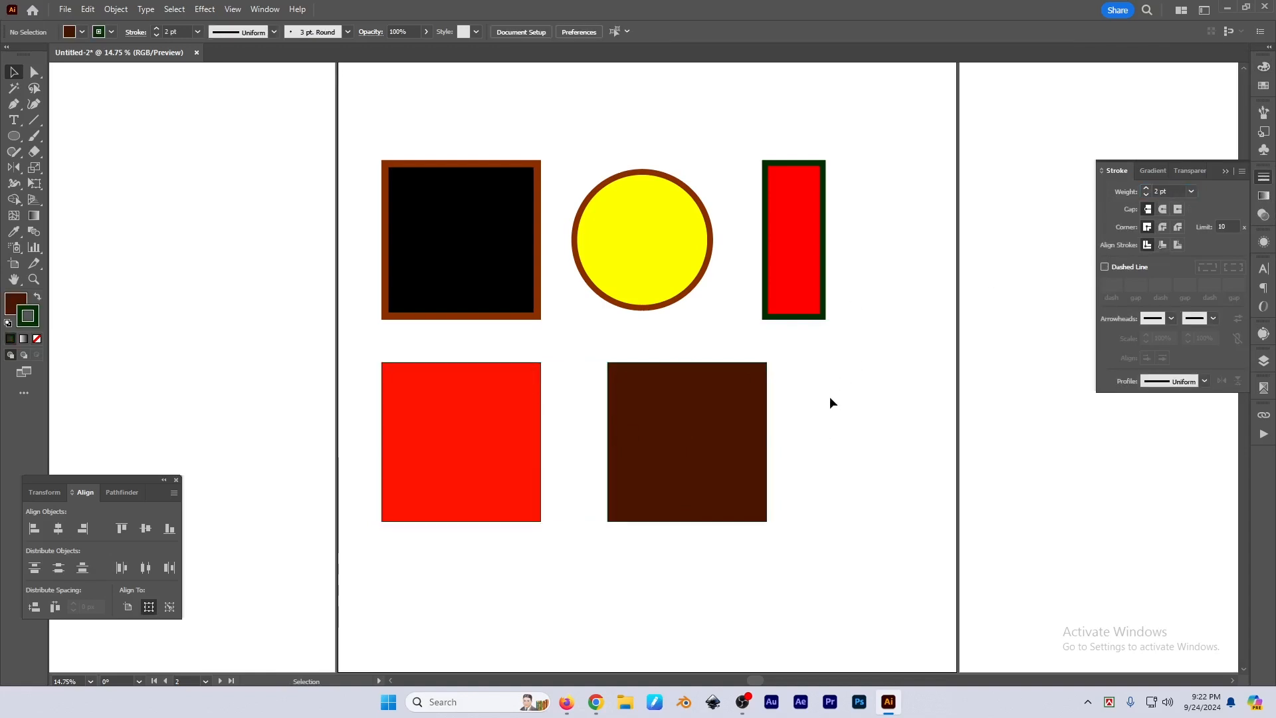
Select all objects that share the dark brown square's Fill & Stroke, and deselect them
{"action": "left_click", "coordinate": [174, 10]}
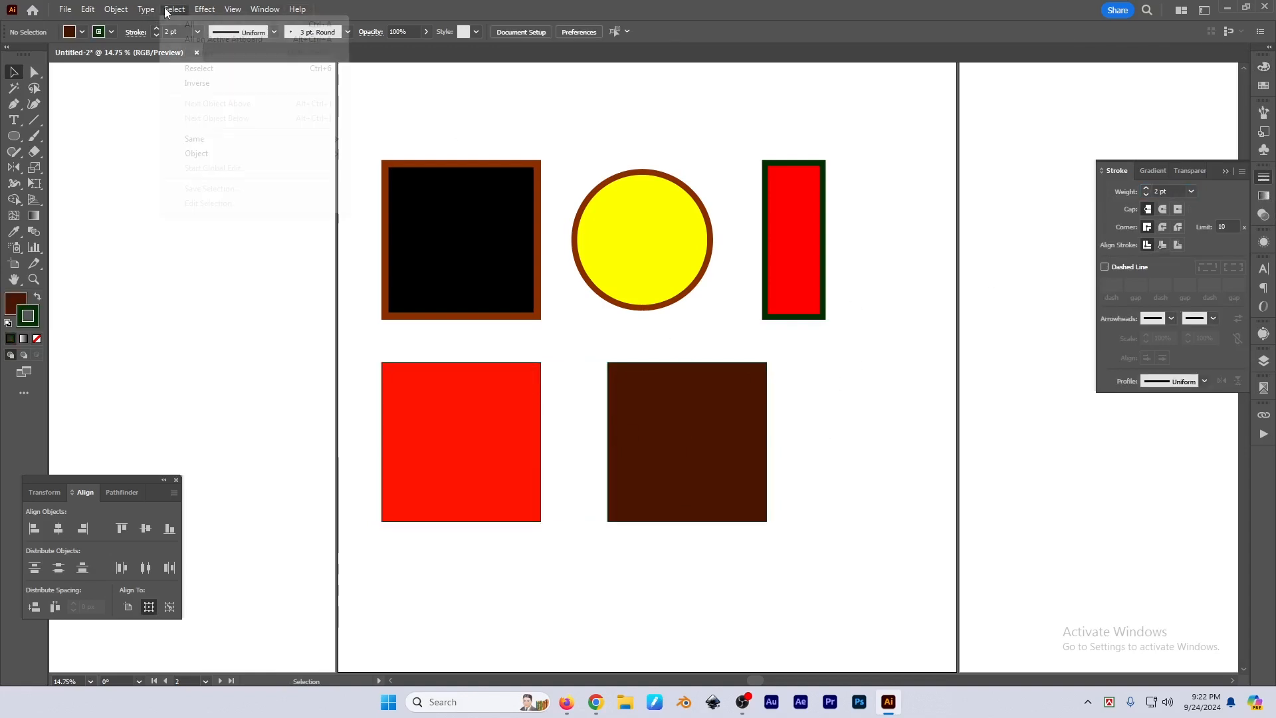
{"action": "mouse_move", "coordinate": [211, 139]}
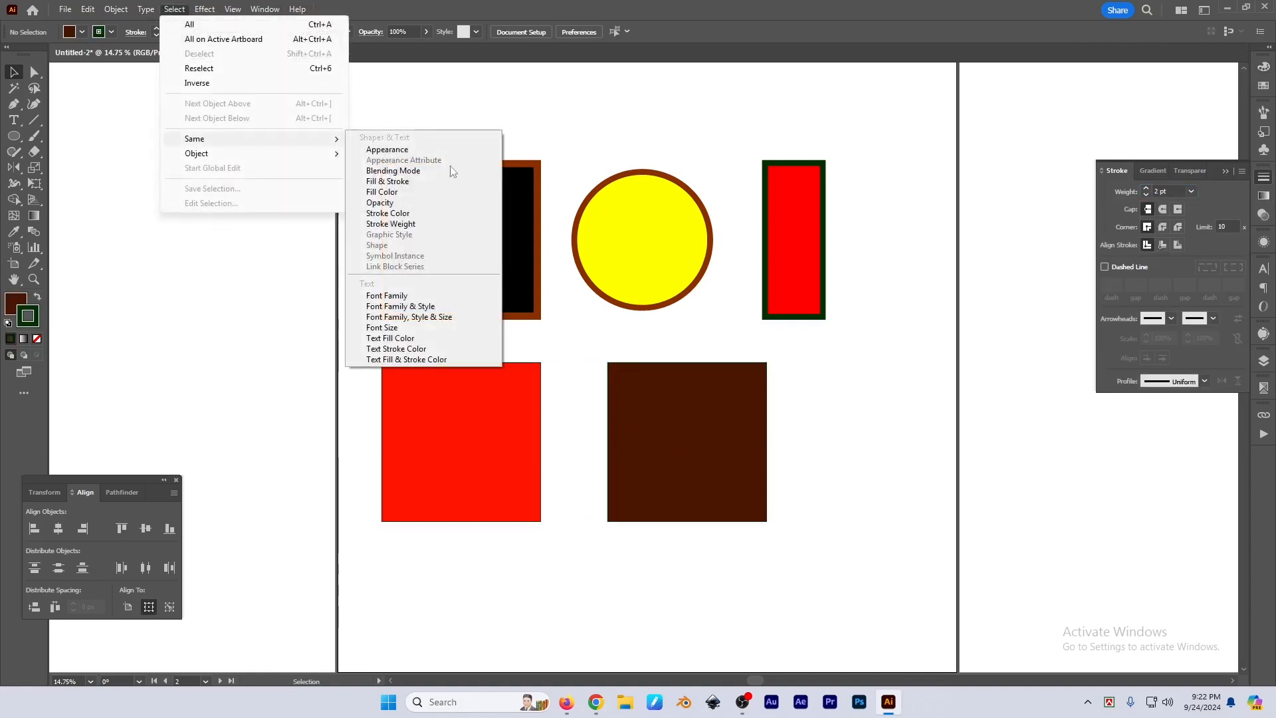
{"action": "left_click", "coordinate": [400, 185]}
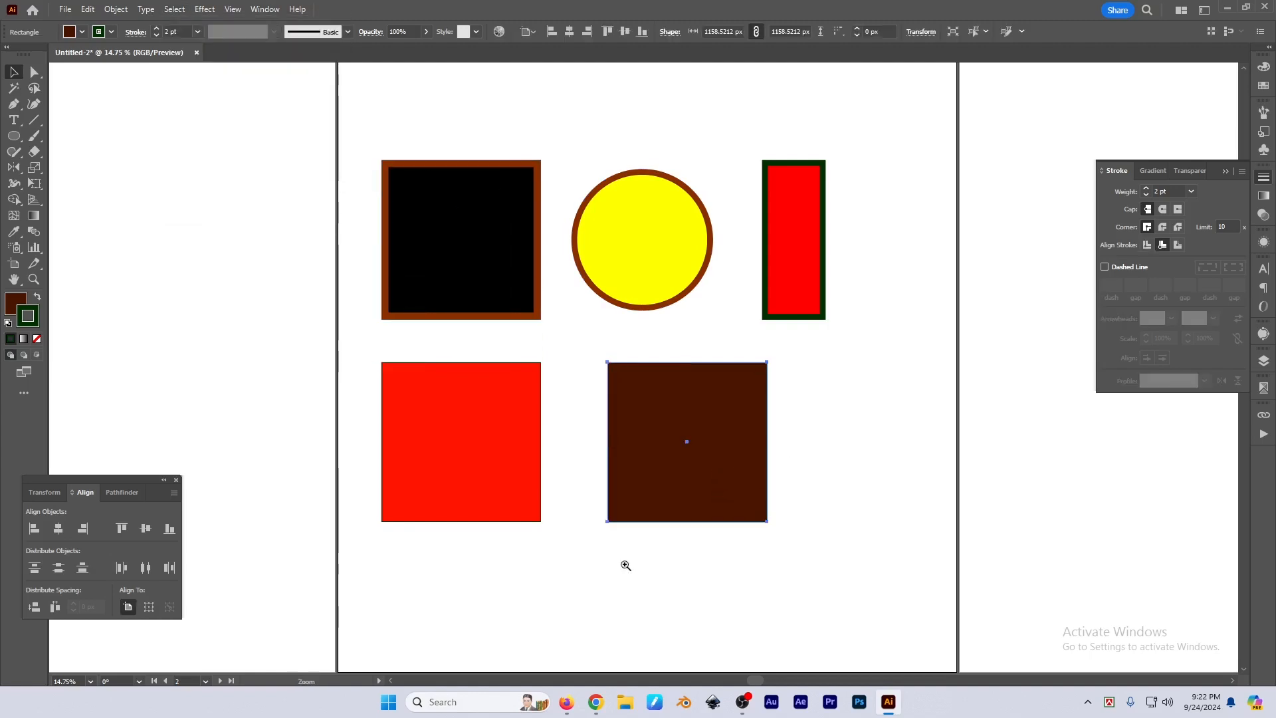
{"action": "scroll", "coordinate": [669, 560], "scroll_direction": "up", "scroll_amount": 2}
{"action": "key", "text": "ctrl+shift+a"}
{"action": "scroll", "coordinate": [694, 425], "scroll_direction": "up", "scroll_amount": 1}
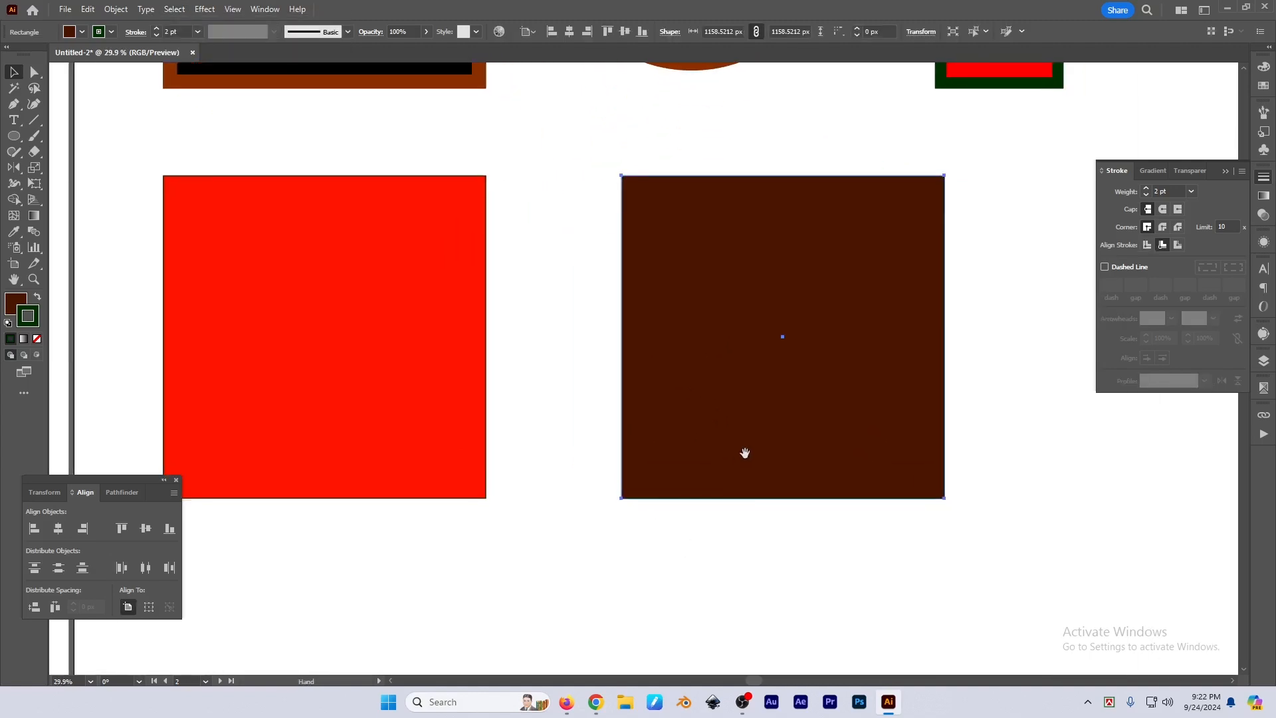
Set the stroke weight of both lower squares to 5 pt
{"action": "left_click", "coordinate": [704, 353]}
{"action": "scroll", "coordinate": [704, 353], "scroll_direction": "down", "scroll_amount": 1}
{"action": "left_click", "coordinate": [417, 308], "text": "shift"}
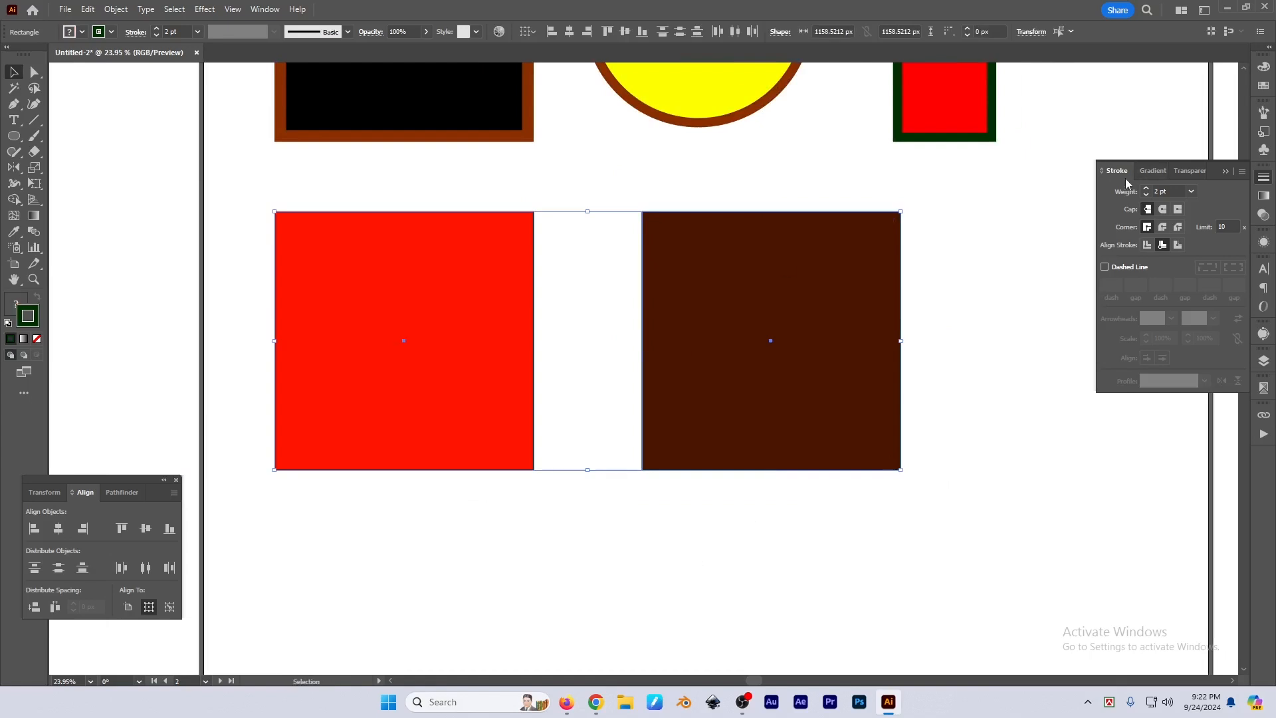
{"action": "left_click", "coordinate": [1170, 191]}
{"action": "type", "text": "5"}
{"action": "key", "text": "Return"}
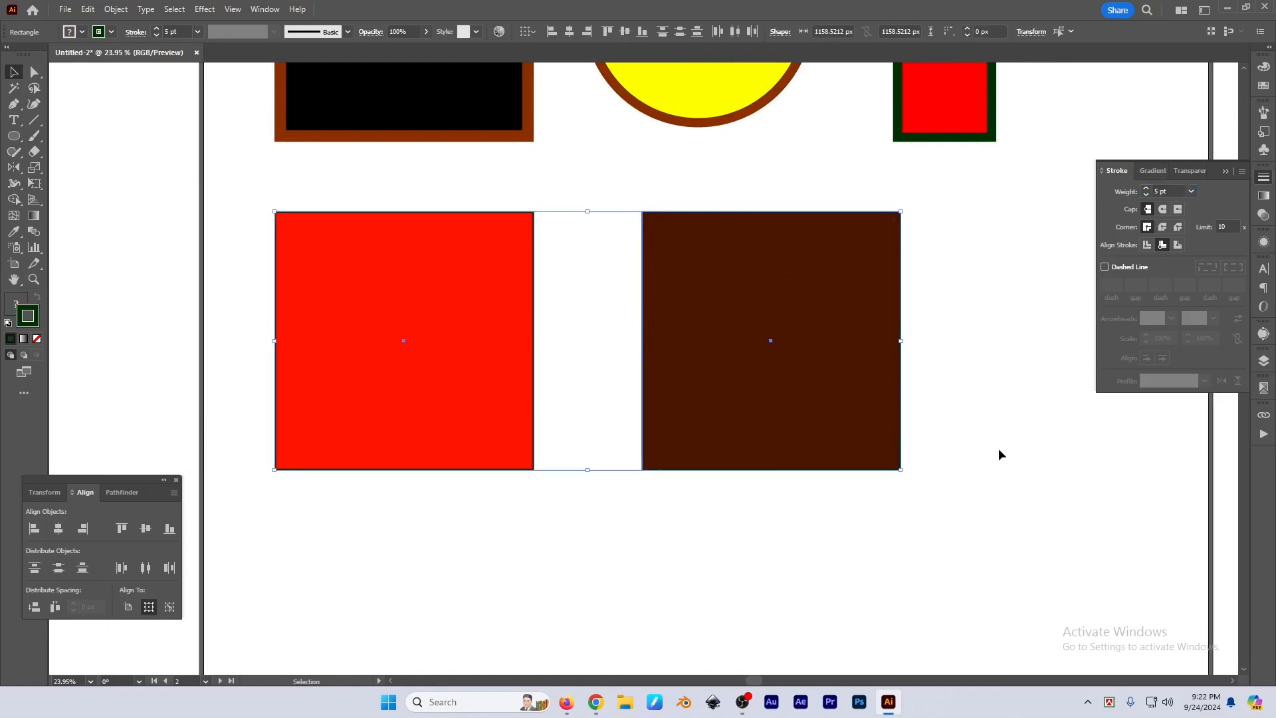
{"action": "left_click", "coordinate": [999, 450]}
{"action": "left_click", "coordinate": [786, 342]}
{"action": "left_click", "coordinate": [527, 484]}
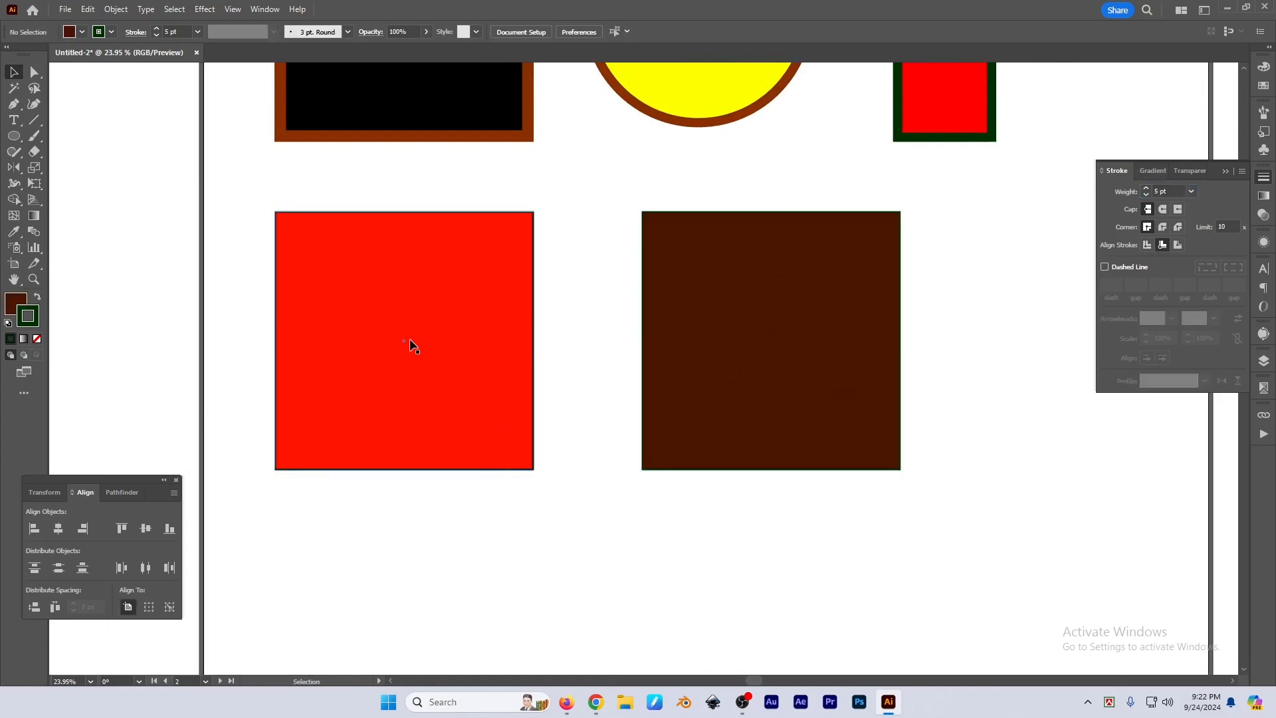
Select the red and dark brown squares together, and try selecting all objects with the same Fill & Stroke
{"action": "key", "text": "a"}
{"action": "left_click", "coordinate": [409, 345]}
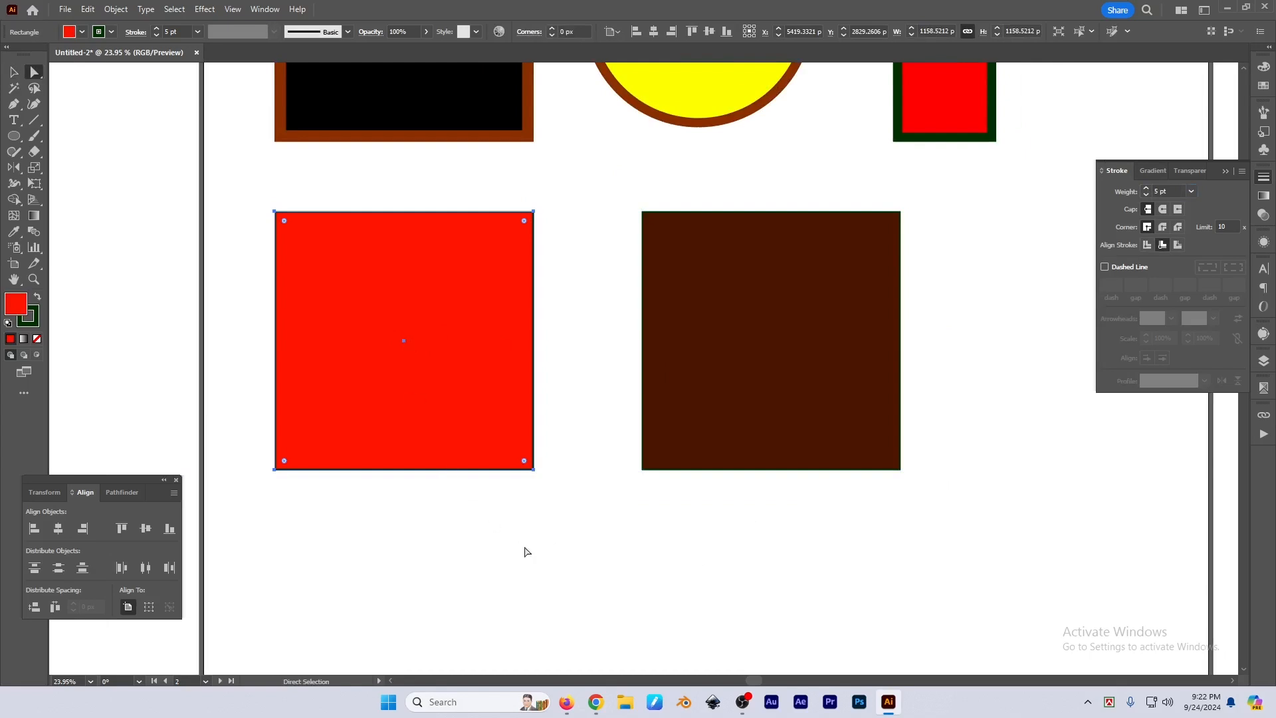
{"action": "key", "text": "v"}
{"action": "left_click_drag", "start_coordinate": [408, 542], "coordinate": [818, 332]}
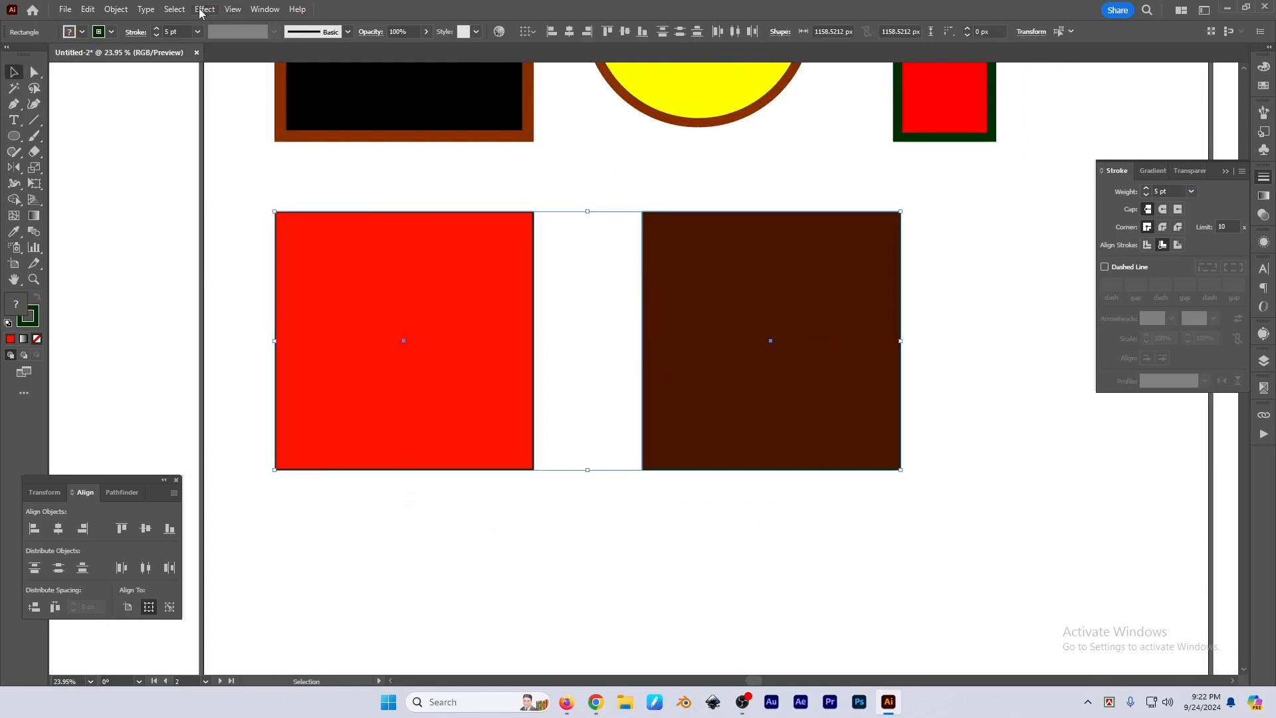
{"action": "left_click", "coordinate": [183, 9]}
{"action": "mouse_move", "coordinate": [206, 139]}
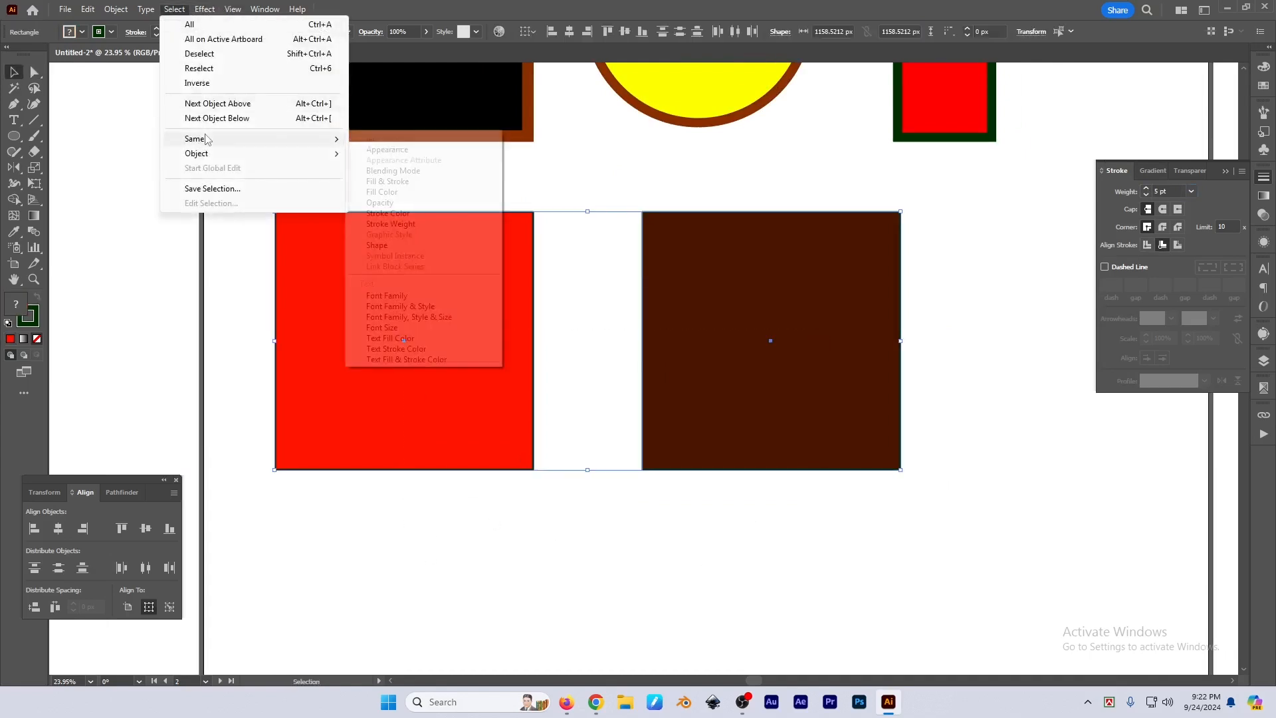
{"action": "left_click", "coordinate": [396, 184]}
{"action": "scroll", "coordinate": [845, 333], "scroll_direction": "down", "scroll_amount": 2}
{"action": "mouse_move", "coordinate": [848, 333]}
{"action": "left_mouse_down"}
{"action": "mouse_move", "coordinate": [866, 337]}
{"action": "mouse_move", "coordinate": [797, 427]}
{"action": "left_mouse_up"}
{"action": "left_click", "coordinate": [944, 455]}
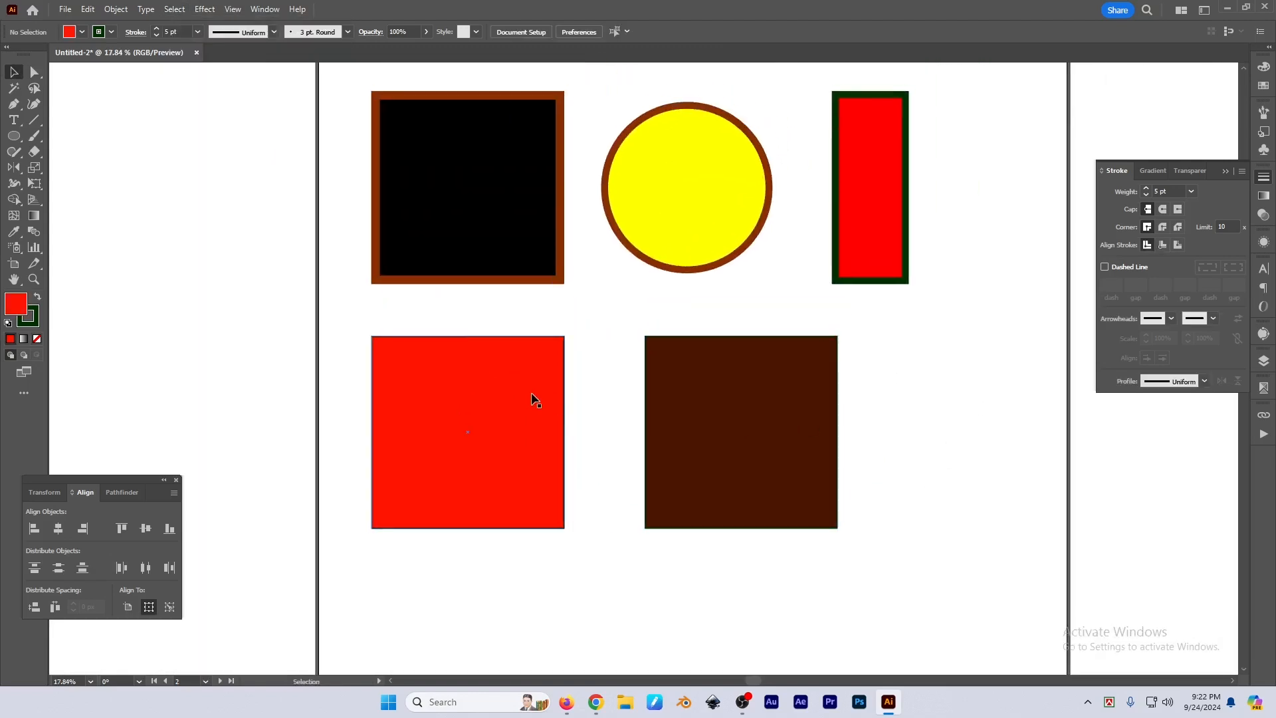
Select and deselect the lower red square, and select all objects with its same Fill & Stroke
{"action": "left_click", "coordinate": [536, 400]}
{"action": "left_click", "coordinate": [345, 284]}
{"action": "left_click", "coordinate": [182, 11]}
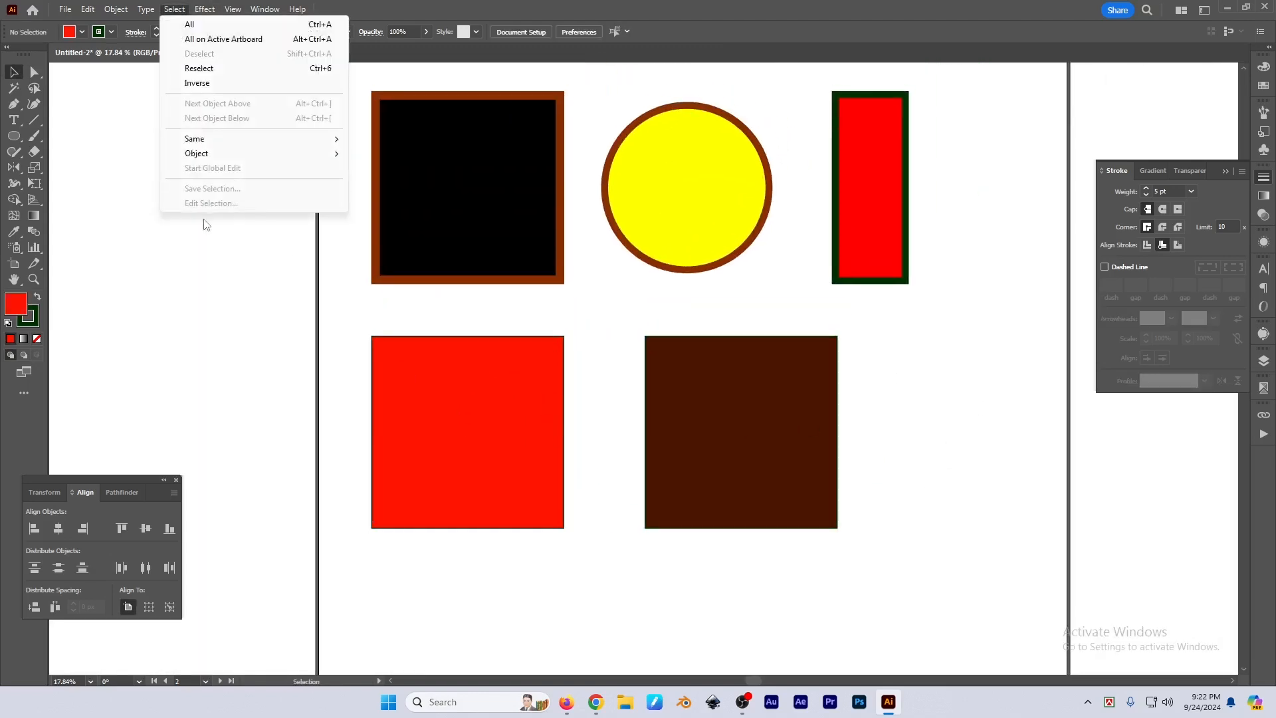
{"action": "mouse_move", "coordinate": [200, 138]}
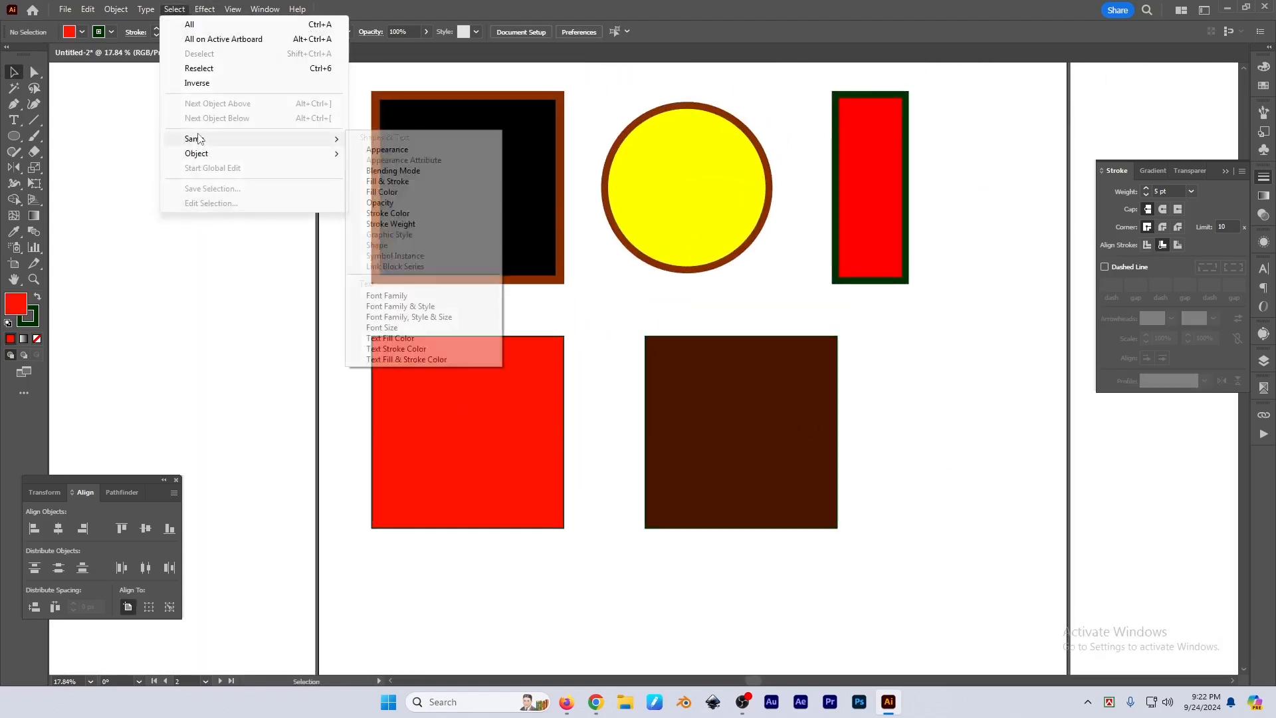
{"action": "left_click", "coordinate": [421, 184]}
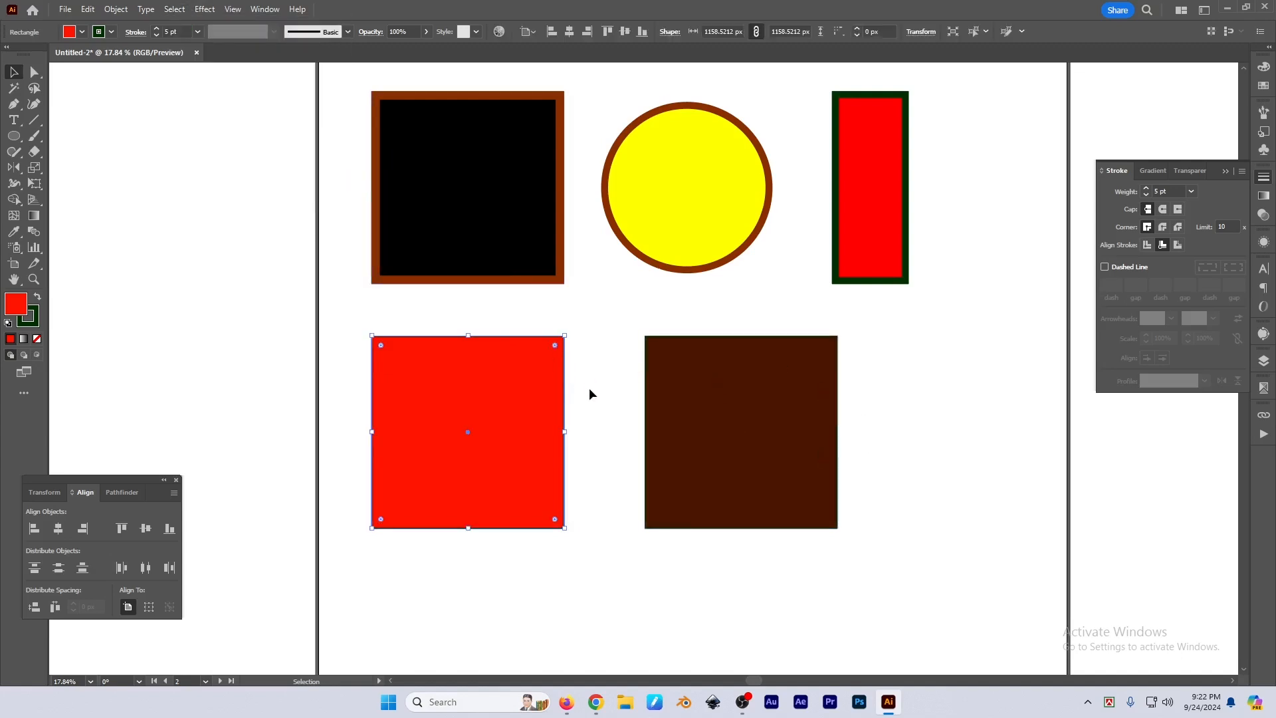
Select all objects with the same Fill Color as the red square, and clear the selection
{"action": "left_click", "coordinate": [164, 10]}
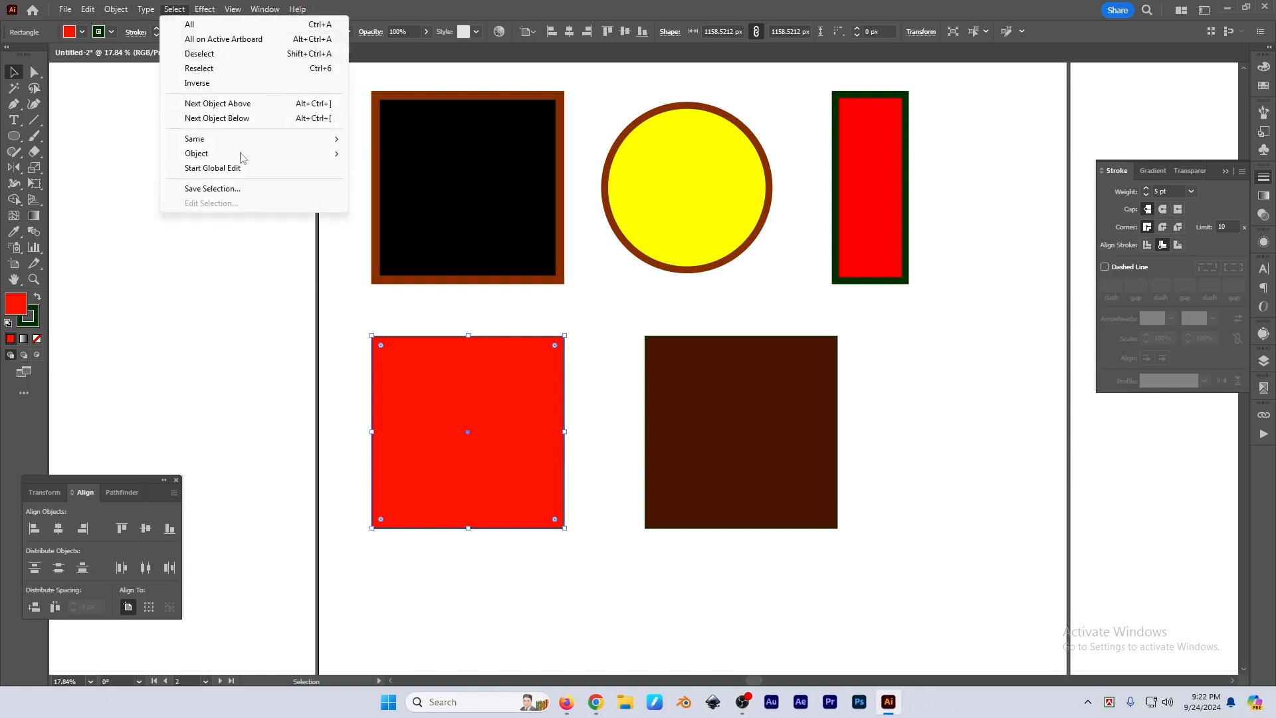
{"action": "mouse_move", "coordinate": [230, 139]}
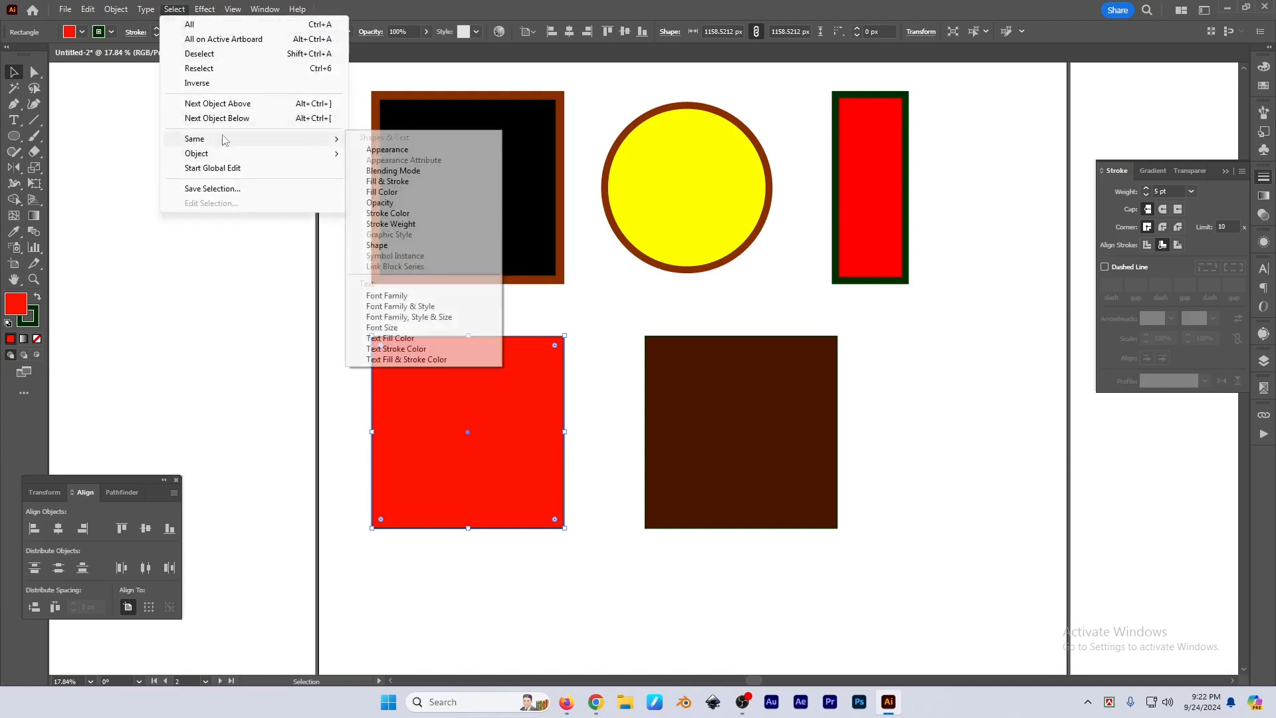
{"action": "left_click", "coordinate": [397, 195]}
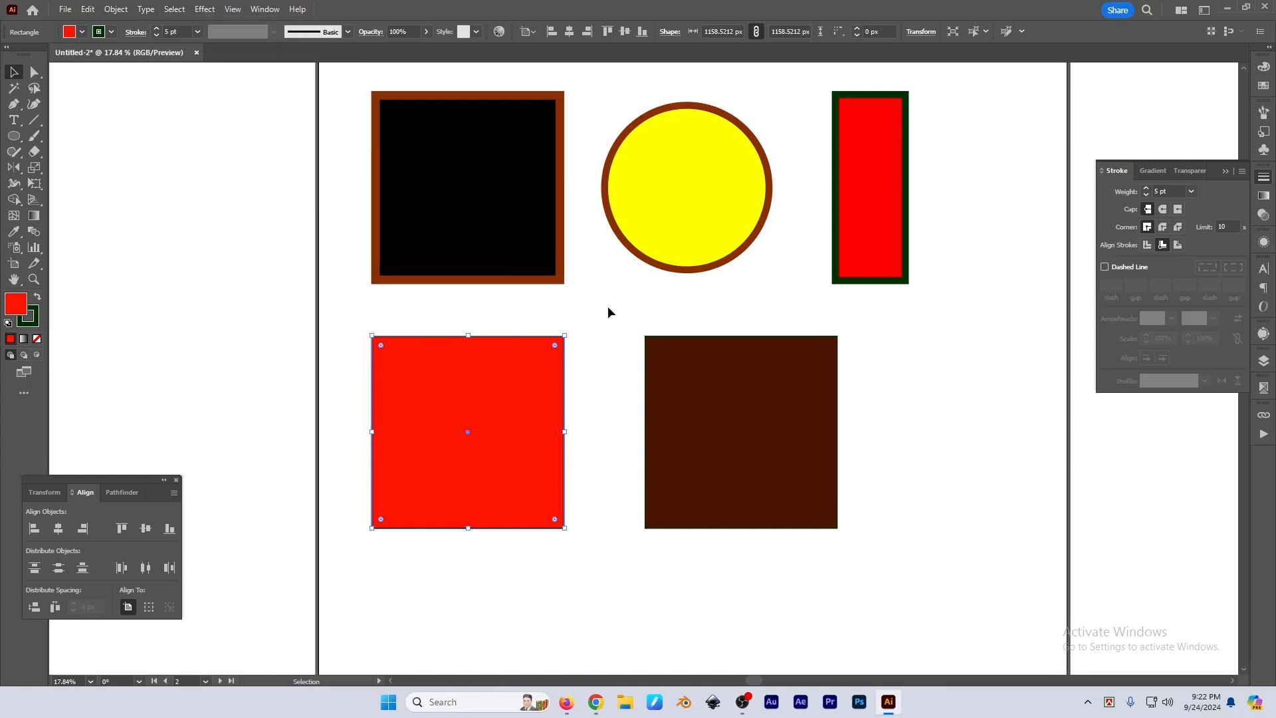
{"action": "left_click", "coordinate": [624, 312]}
Delete the dark brown square from the lower row
{"action": "scroll", "coordinate": [718, 348], "scroll_direction": "down", "scroll_amount": 3}
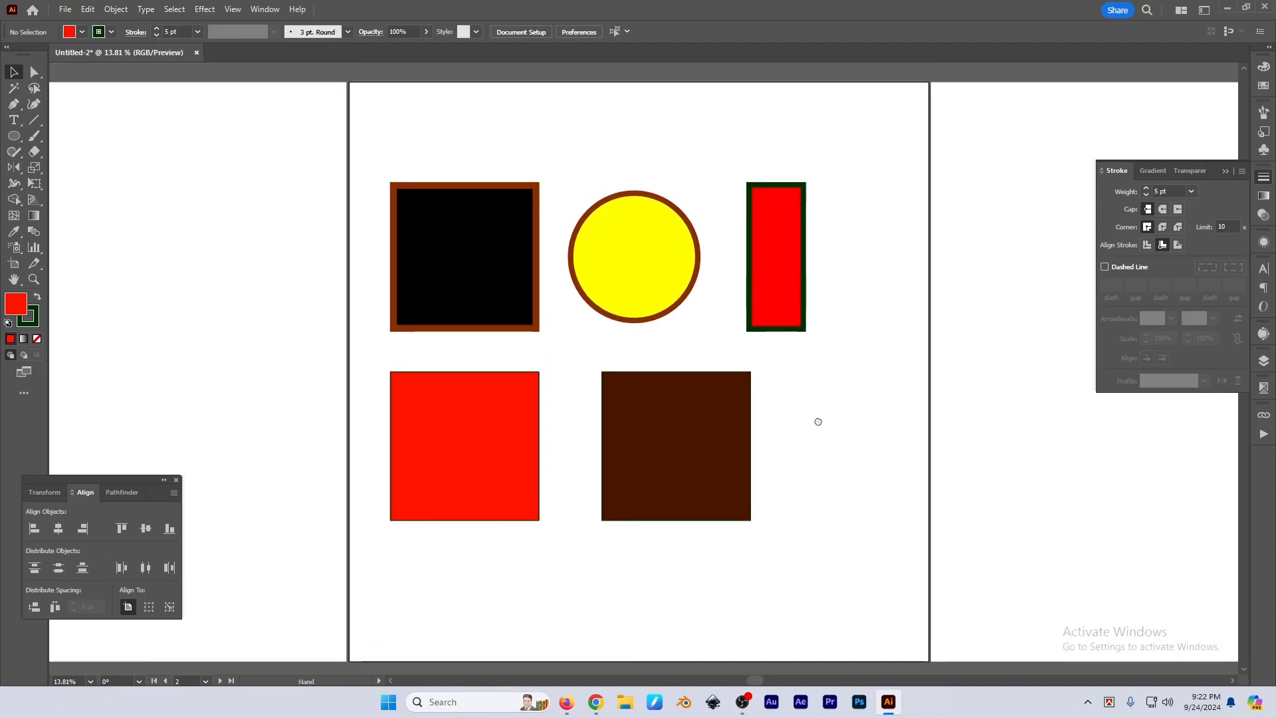
{"action": "left_click", "coordinate": [698, 407]}
{"action": "left_click", "coordinate": [788, 321]}
{"action": "left_click", "coordinate": [736, 399]}
{"action": "key", "text": "Delete"}
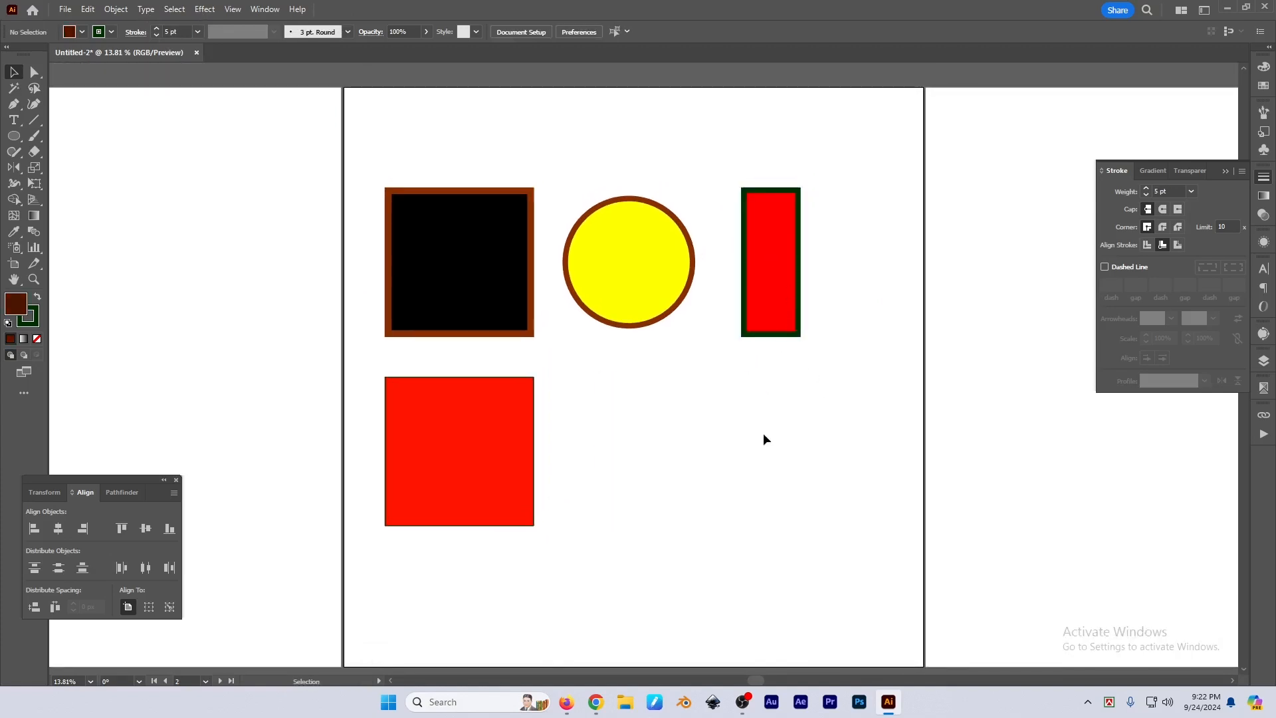
Delete the narrow red rectangle with the dark green stroke
{"action": "left_click", "coordinate": [628, 275]}
{"action": "left_click", "coordinate": [764, 288]}
{"action": "left_click", "coordinate": [733, 410]}
{"action": "left_click", "coordinate": [765, 266]}
{"action": "key", "text": "Delete"}
Remove the stroke from the red square in the lower row
{"action": "left_click_drag", "start_coordinate": [378, 151], "coordinate": [768, 473]}
{"action": "left_click", "coordinate": [738, 465]}
{"action": "left_click", "coordinate": [475, 444]}
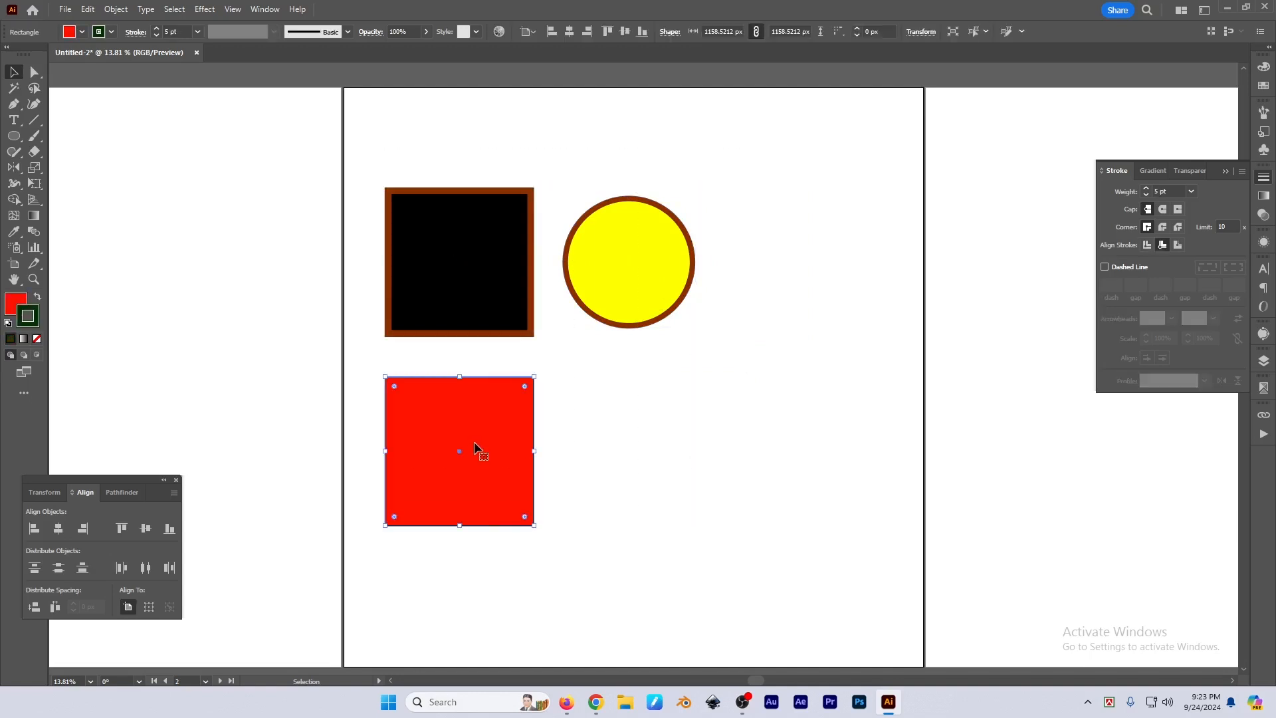
{"action": "key", "text": "slash"}
{"action": "left_click", "coordinate": [790, 424]}
Set the black square's stroke weight to 30 pt
{"action": "left_click", "coordinate": [429, 246]}
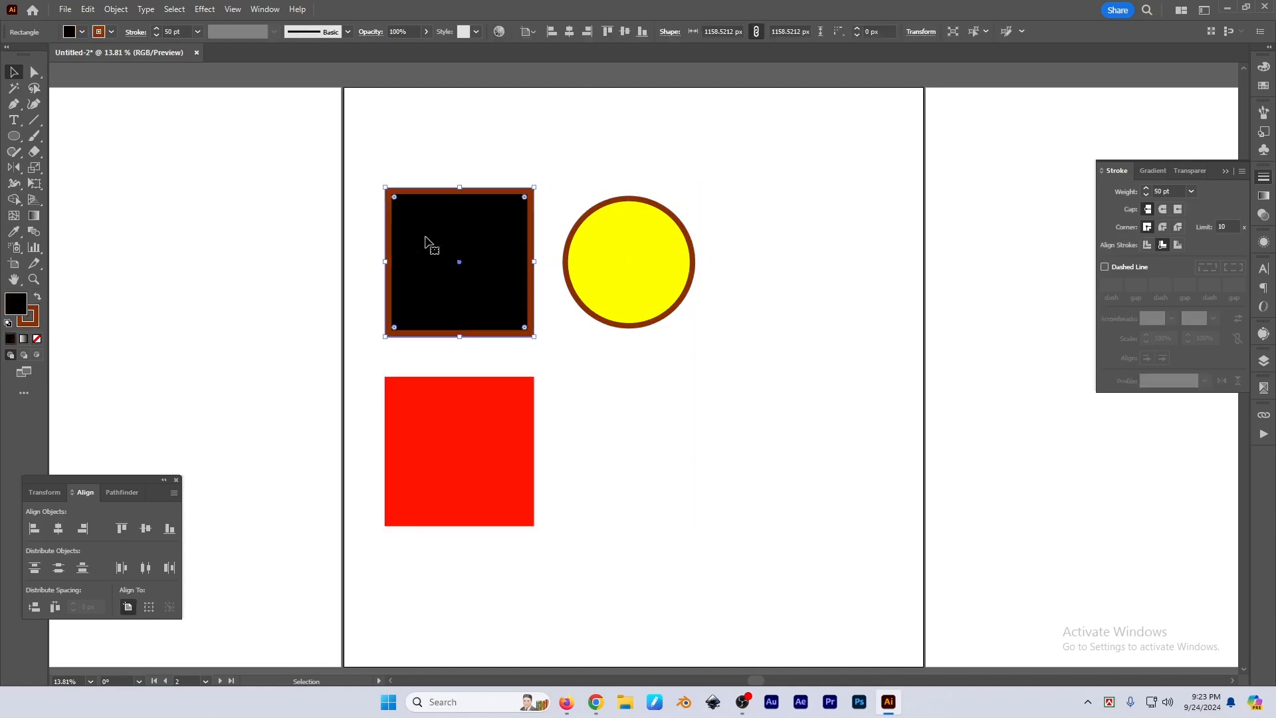
{"action": "left_click", "coordinate": [1164, 192]}
{"action": "type", "text": "30"}
{"action": "key", "text": "Return"}
{"action": "left_click", "coordinate": [757, 401]}
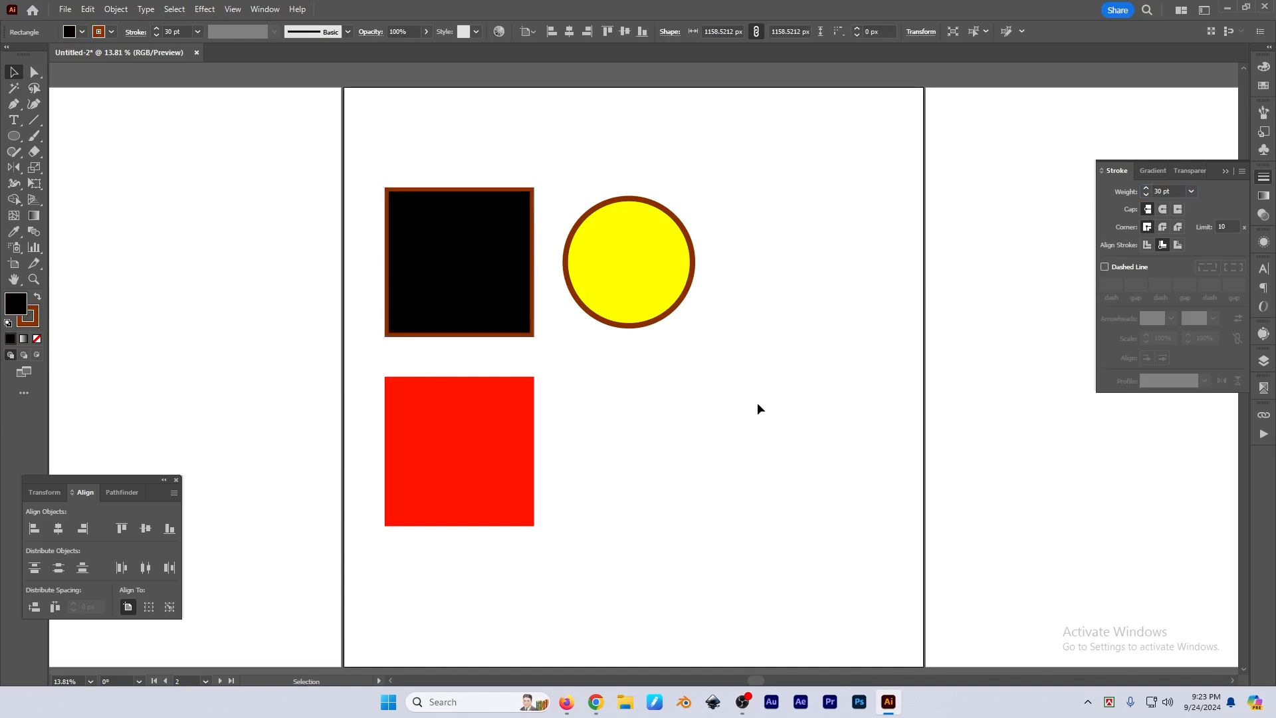
Place a duplicate of the red square beside it in the lower row and fill the duplicate with very dark brown
{"action": "key", "text": "ctrl+a"}
{"action": "left_click", "coordinate": [587, 463]}
{"action": "left_click_drag", "start_coordinate": [479, 407], "coordinate": [698, 426]}
{"action": "left_click", "coordinate": [1262, 69]}
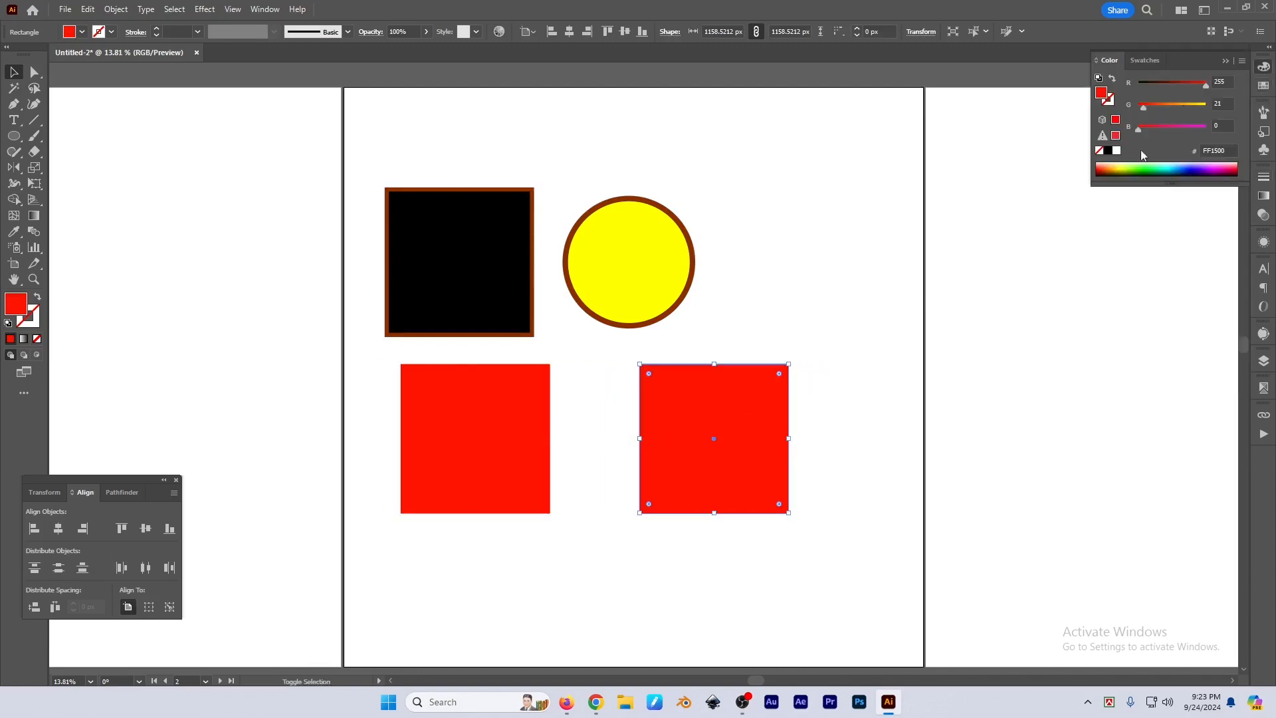
{"action": "left_click", "coordinate": [1098, 174]}
Place a copy of the dark brown square beside the yellow circle and fill it with purple 6400FF
{"action": "left_click_drag", "start_coordinate": [724, 442], "coordinate": [813, 240]}
{"action": "left_click", "coordinate": [1197, 168]}
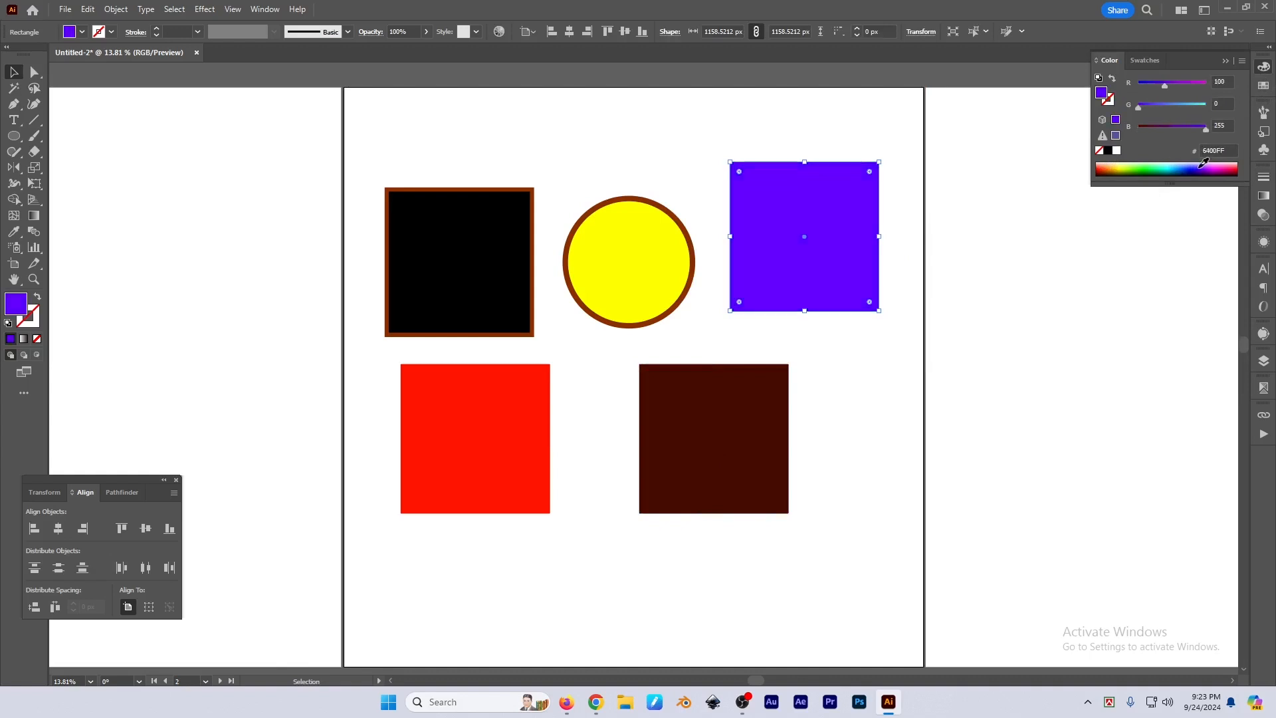
{"action": "left_click", "coordinate": [841, 130]}
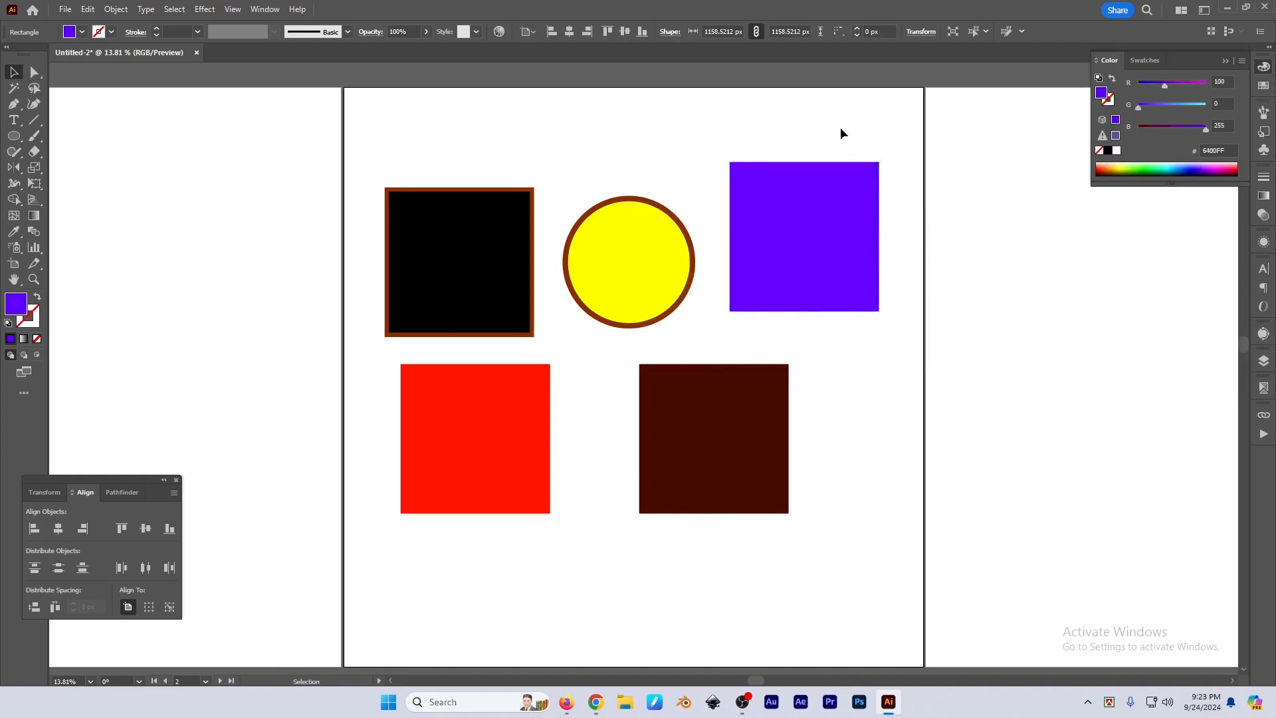
Select every object that has the same fill color as the current purple 6400FF fill
{"action": "left_click", "coordinate": [178, 9]}
{"action": "mouse_move", "coordinate": [216, 141]}
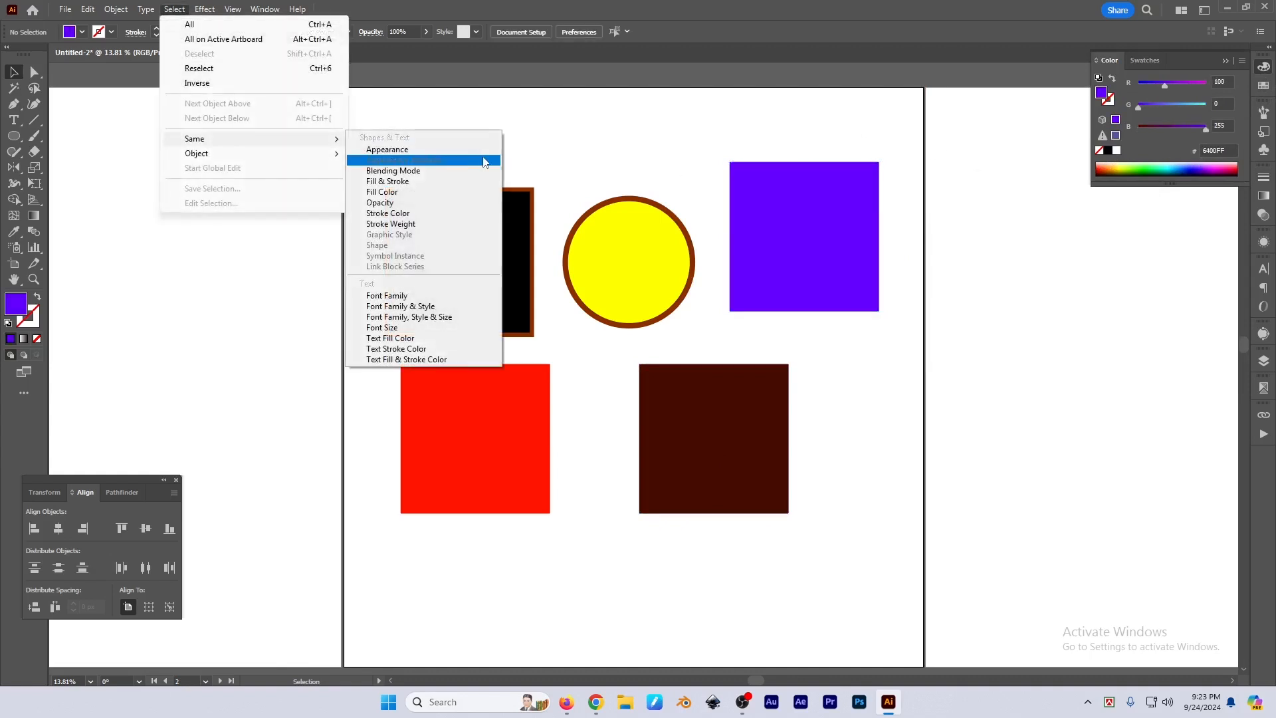
{"action": "left_click", "coordinate": [391, 193]}
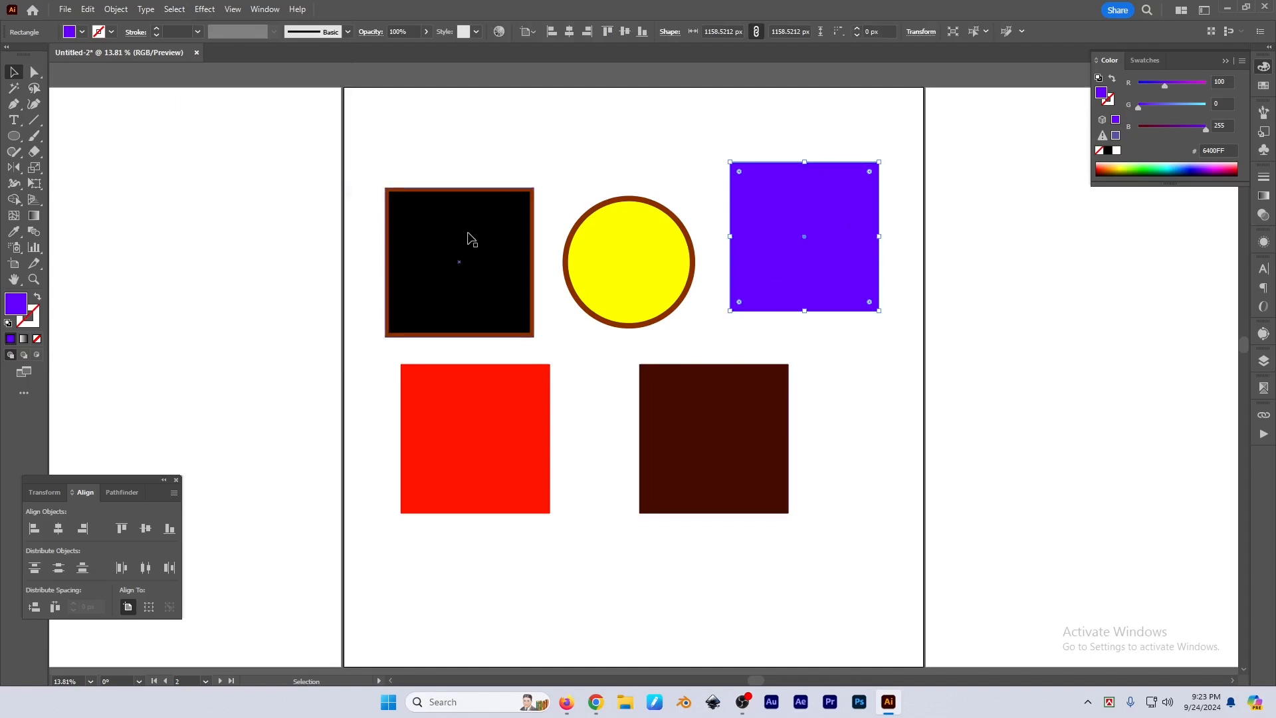
Set the opacity of the dark brown square in the lower row to 30%
{"action": "left_click", "coordinate": [175, 9]}
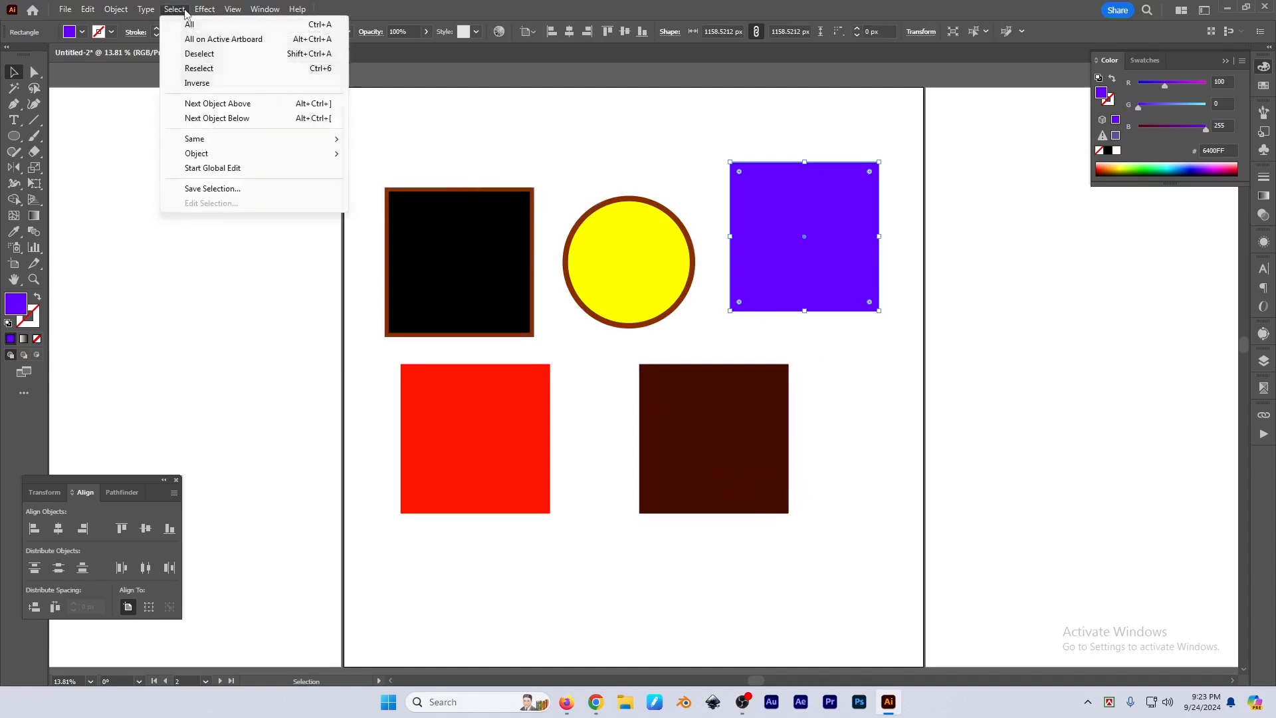
{"action": "mouse_move", "coordinate": [200, 139]}
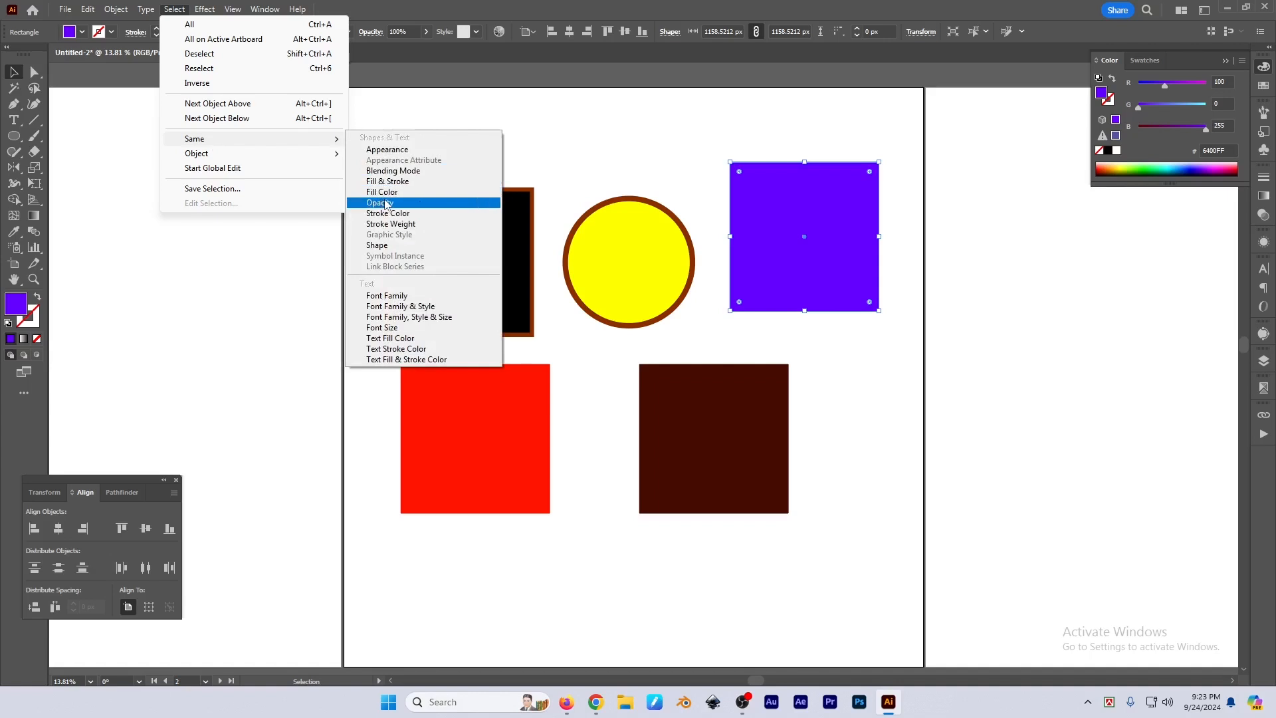
{"action": "left_click", "coordinate": [715, 456]}
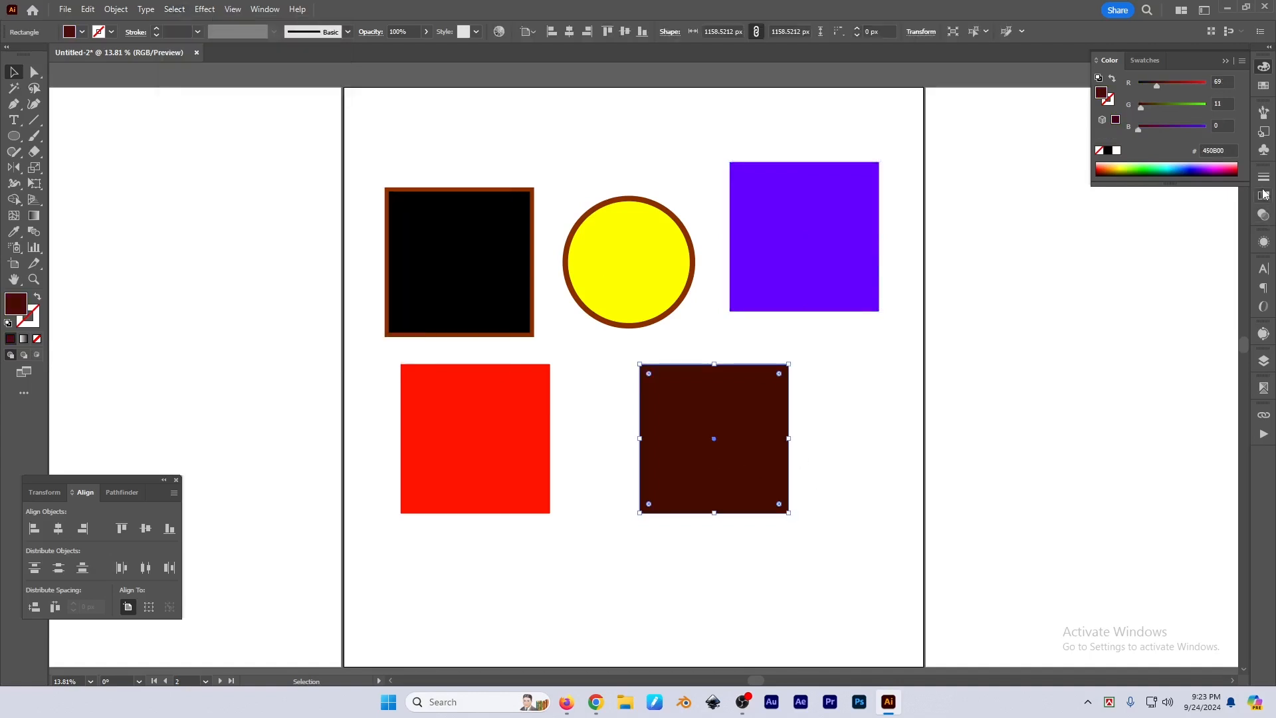
{"action": "left_click", "coordinate": [1263, 215]}
{"action": "left_click", "coordinate": [1177, 194]}
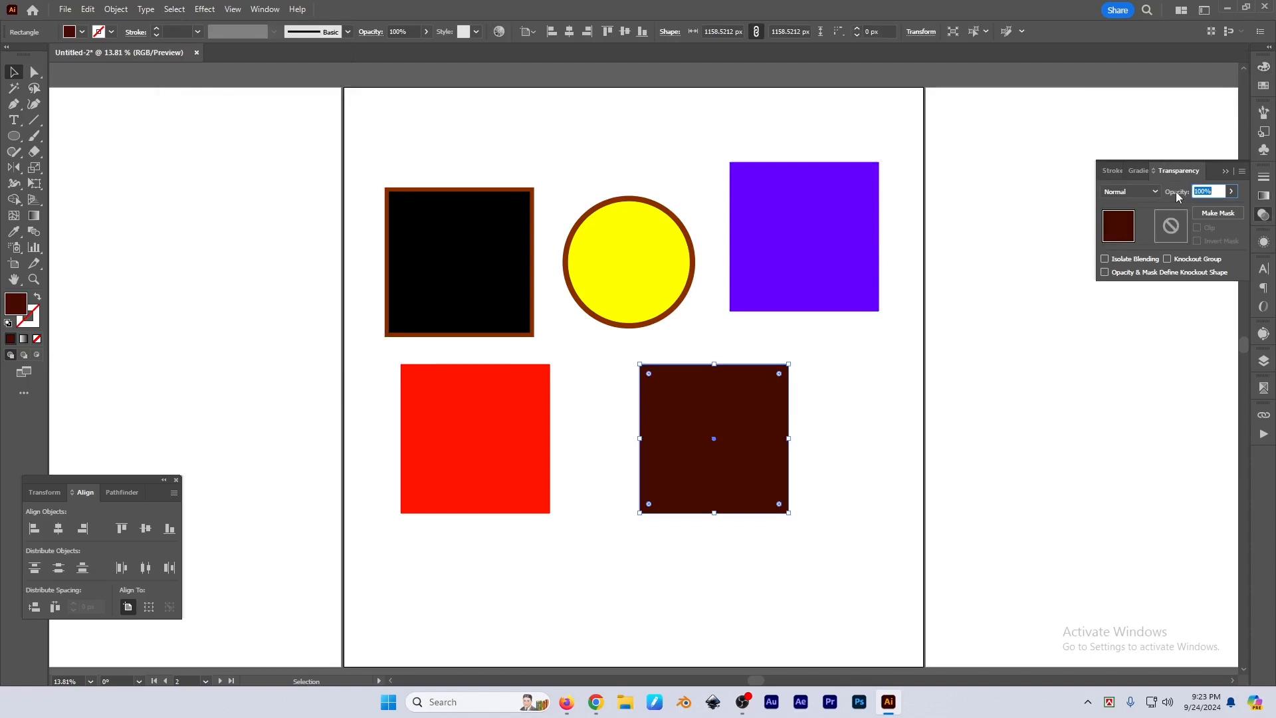
{"action": "type", "text": "30"}
{"action": "key", "text": "Return"}
Set the purple square's opacity to 30% and deselect it
{"action": "left_click", "coordinate": [773, 253]}
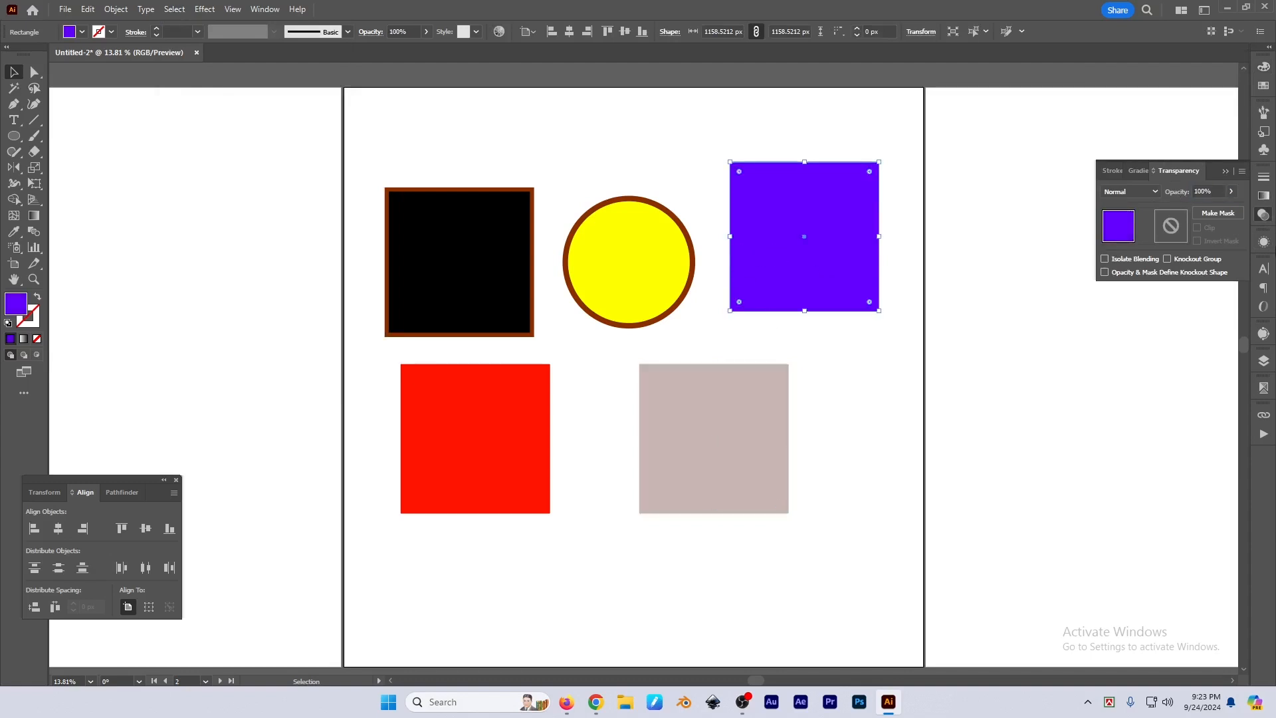
{"action": "left_click", "coordinate": [1182, 197]}
{"action": "type", "text": "30"}
{"action": "key", "text": "Return"}
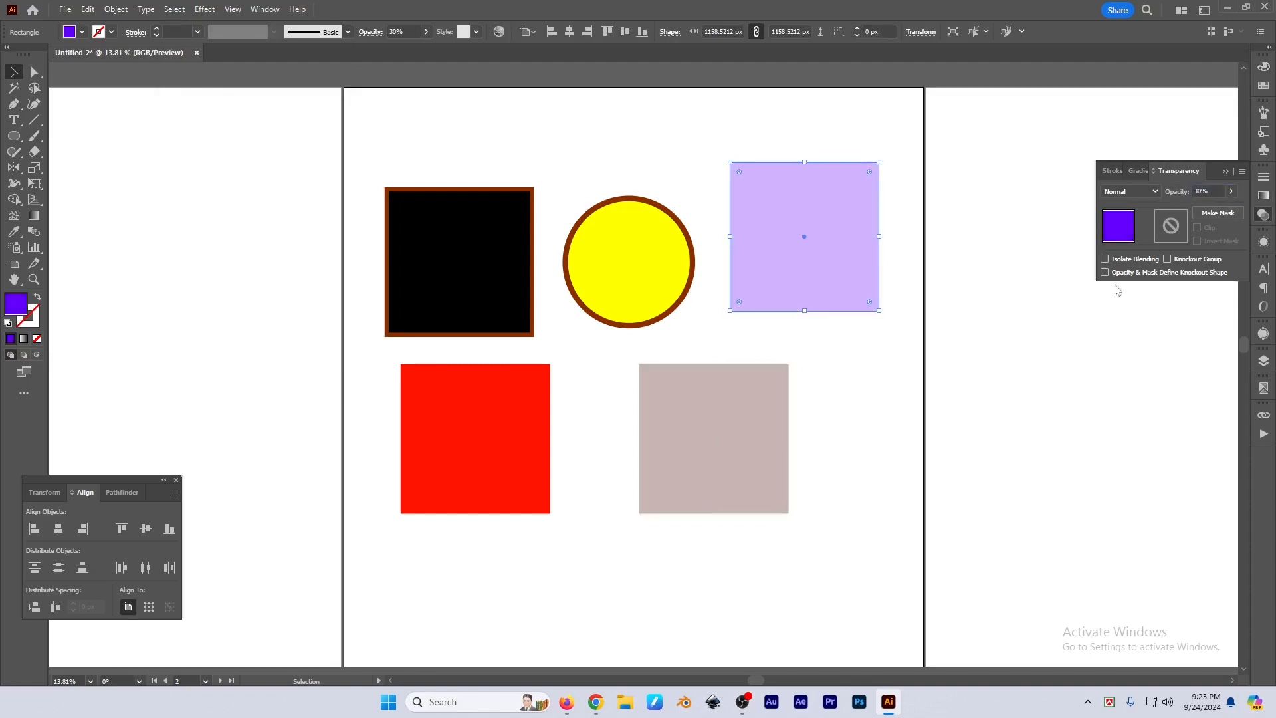
{"action": "left_click", "coordinate": [877, 449]}
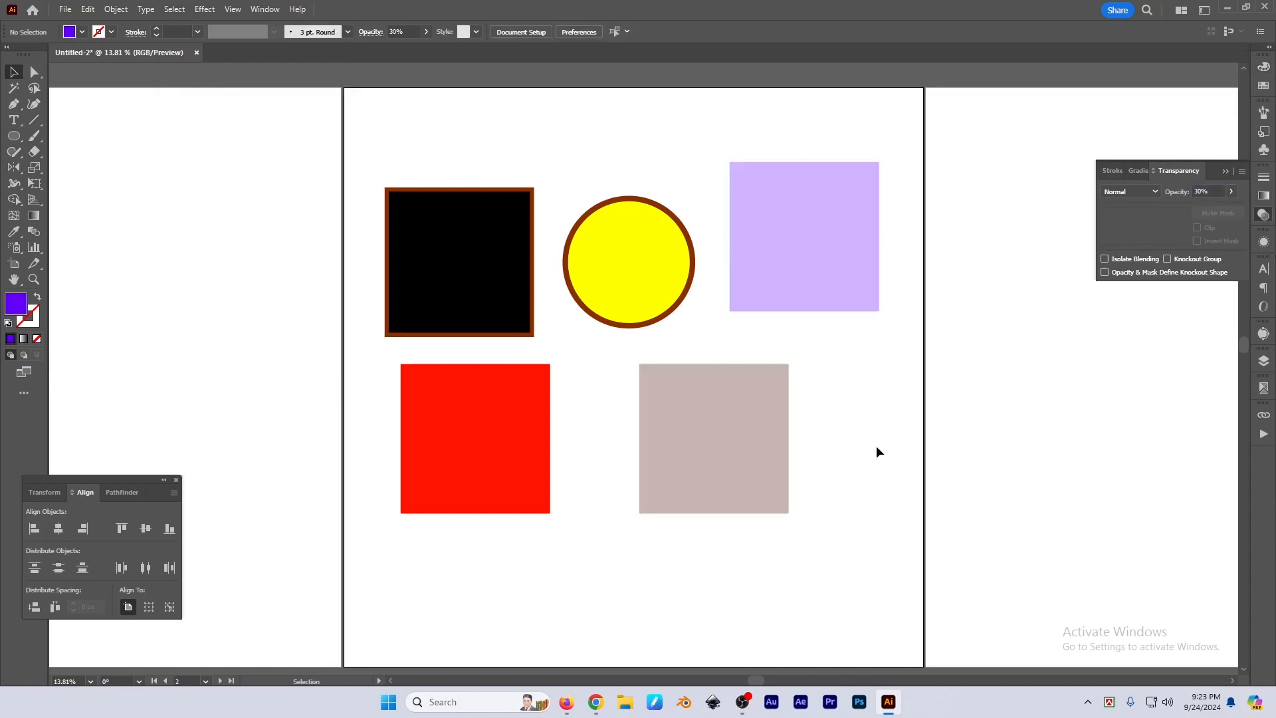
Select all objects that share the same 30% opacity
{"action": "left_click", "coordinate": [174, 9]}
{"action": "mouse_move", "coordinate": [200, 138]}
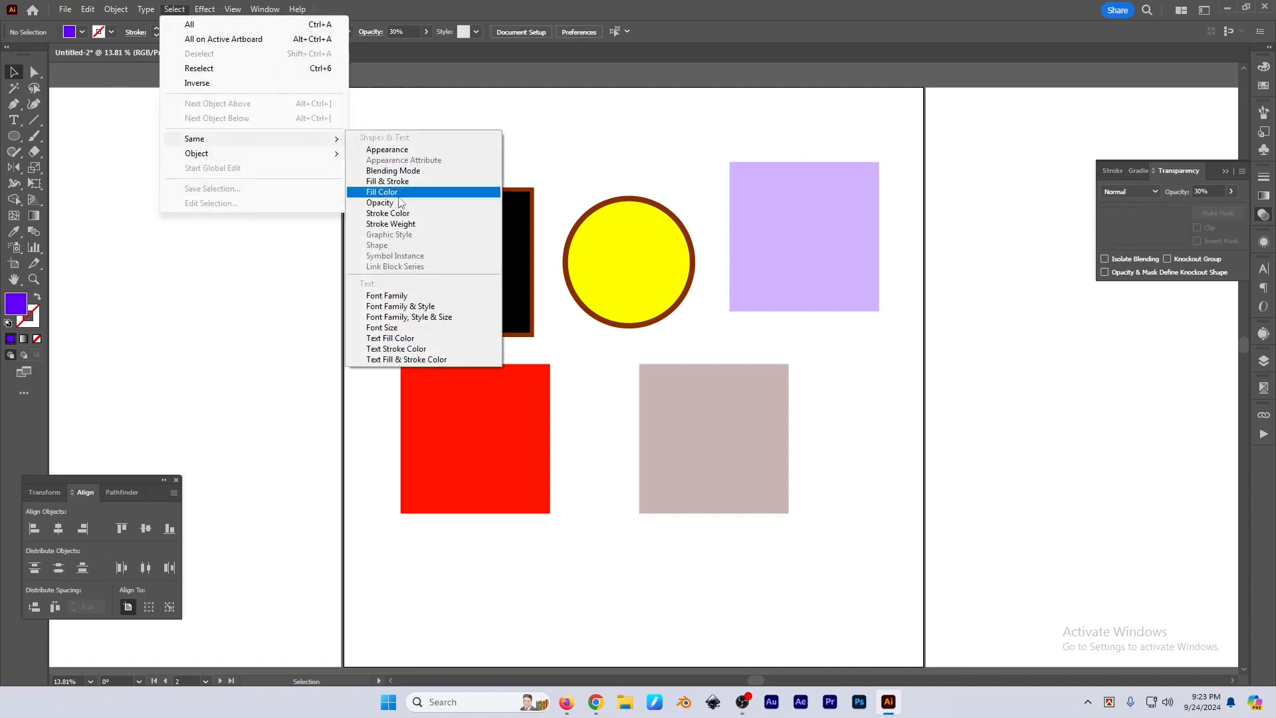
{"action": "left_click", "coordinate": [381, 202]}
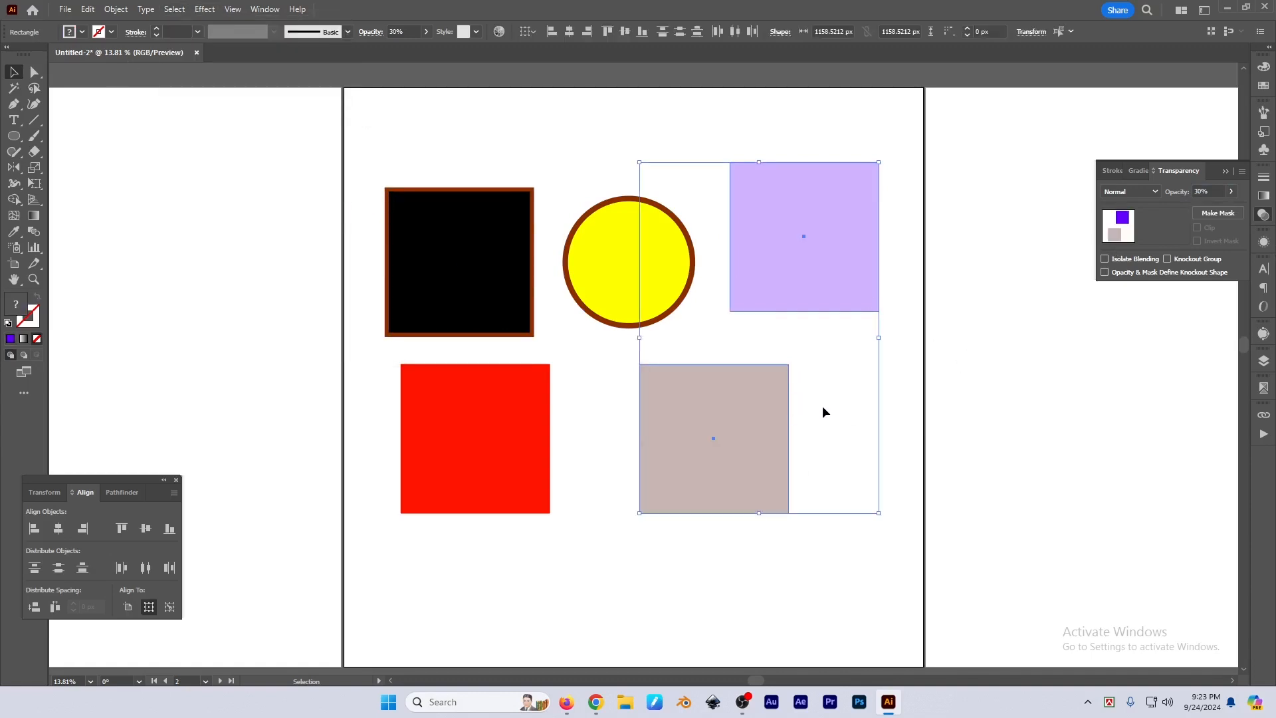
Extend the selection to all objects with the same stroke color as the two semi-transparent squares
{"action": "left_click", "coordinate": [174, 9]}
{"action": "mouse_move", "coordinate": [199, 139]}
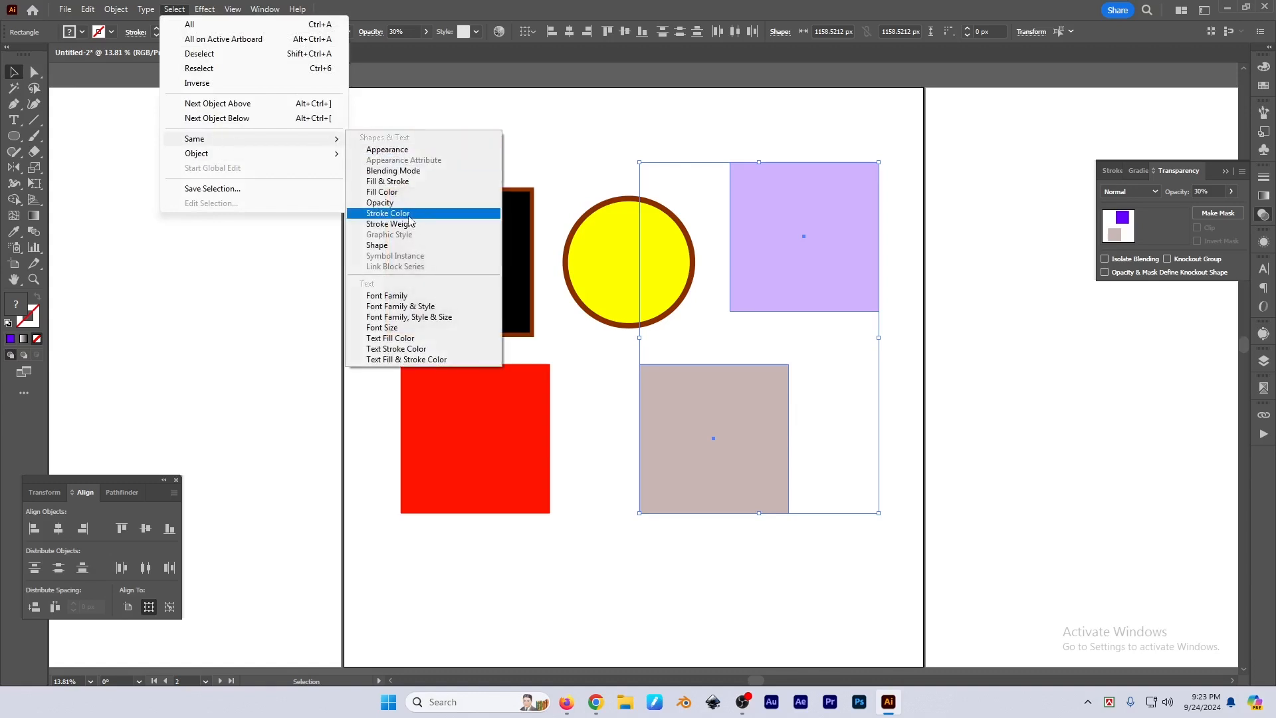
{"action": "left_click", "coordinate": [388, 214]}
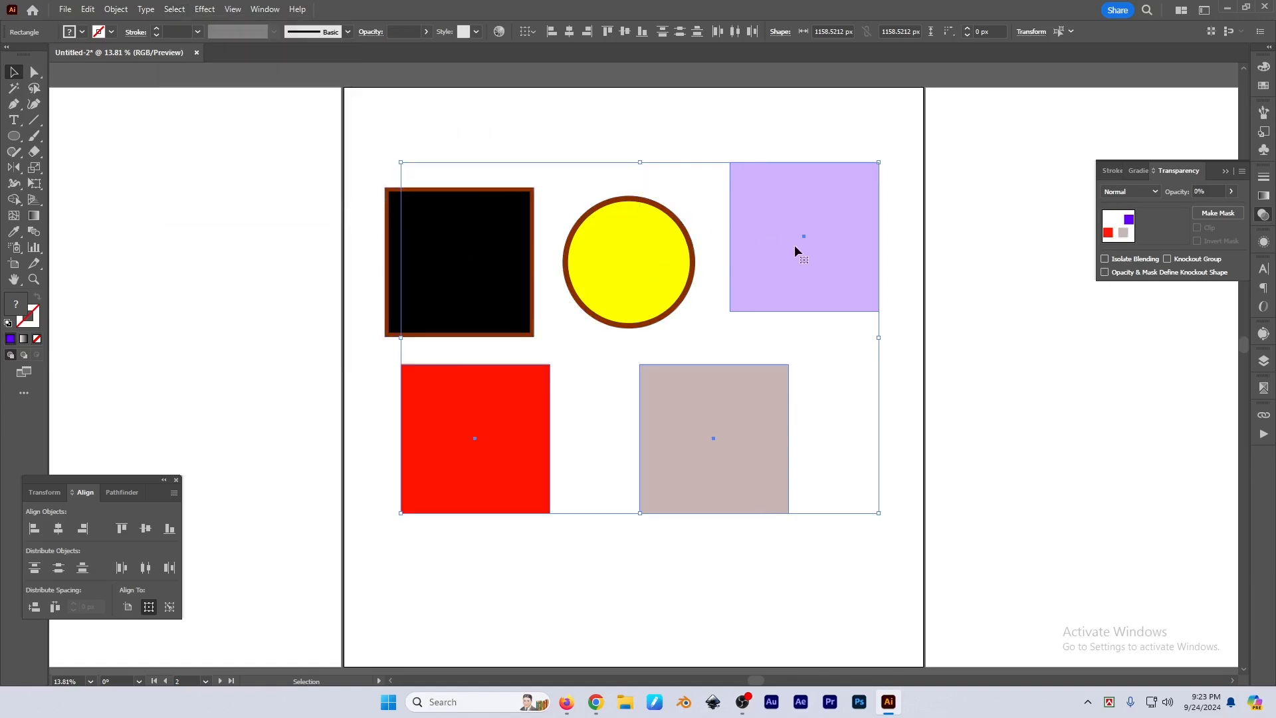
{"action": "left_click_drag", "start_coordinate": [795, 246], "coordinate": [815, 362]}
{"action": "left_click_drag", "start_coordinate": [772, 404], "coordinate": [769, 310]}
{"action": "key", "text": "ctrl+z"}
{"action": "key", "text": "space"}
{"action": "left_click_drag", "start_coordinate": [728, 416], "coordinate": [712, 354]}
{"action": "left_click", "coordinate": [684, 346]}
Close the sample shapes document without saving it
{"action": "left_click", "coordinate": [958, 448]}
{"action": "key", "text": "ctrl+w"}
{"action": "key", "text": "n"}
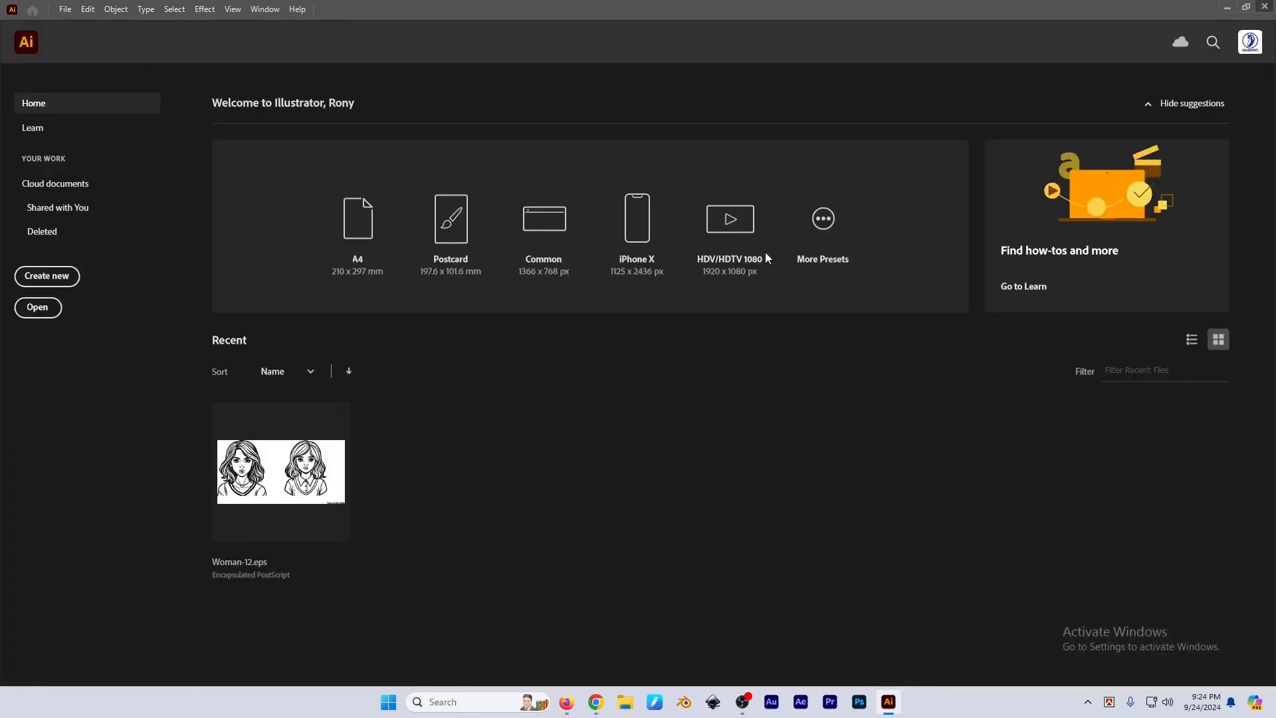
Quit Illustrator to the desktop and start it again
{"action": "key", "text": "super+d"}
{"action": "right_click", "coordinate": [736, 182]}
{"action": "left_click", "coordinate": [771, 238]}
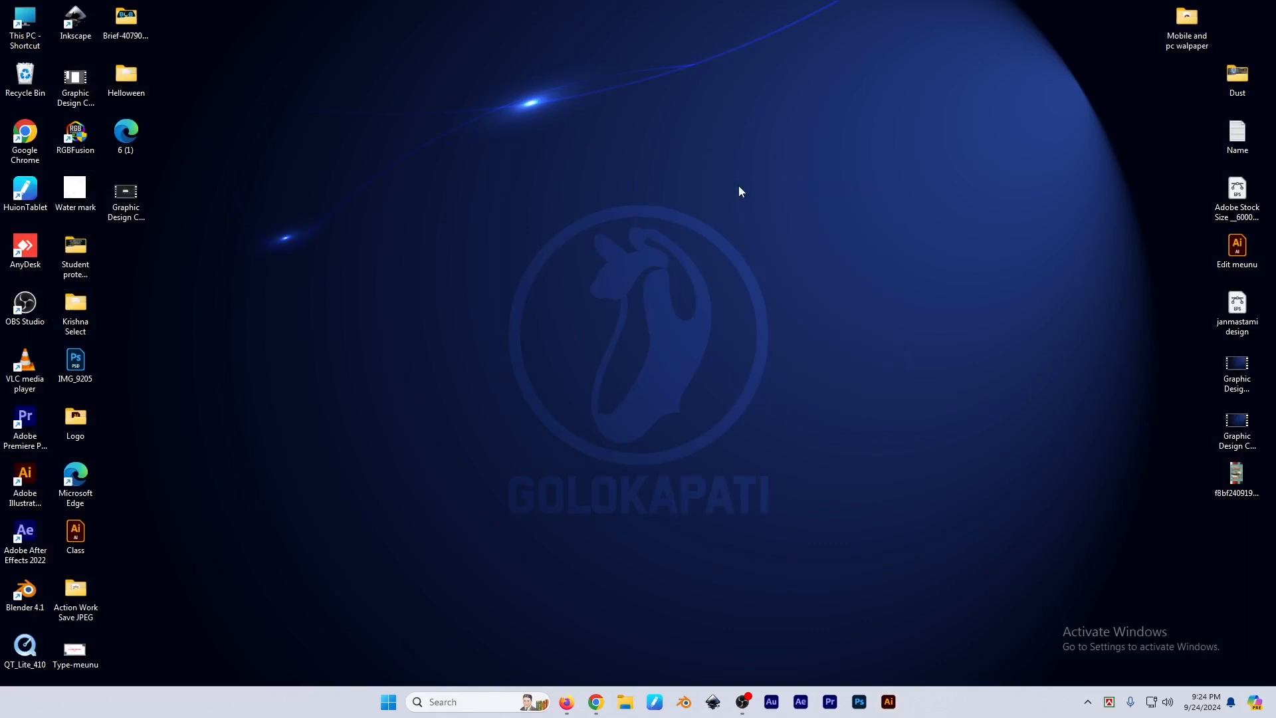
{"action": "right_click", "coordinate": [732, 125]}
{"action": "left_click", "coordinate": [770, 180]}
{"action": "left_click", "coordinate": [889, 702]}
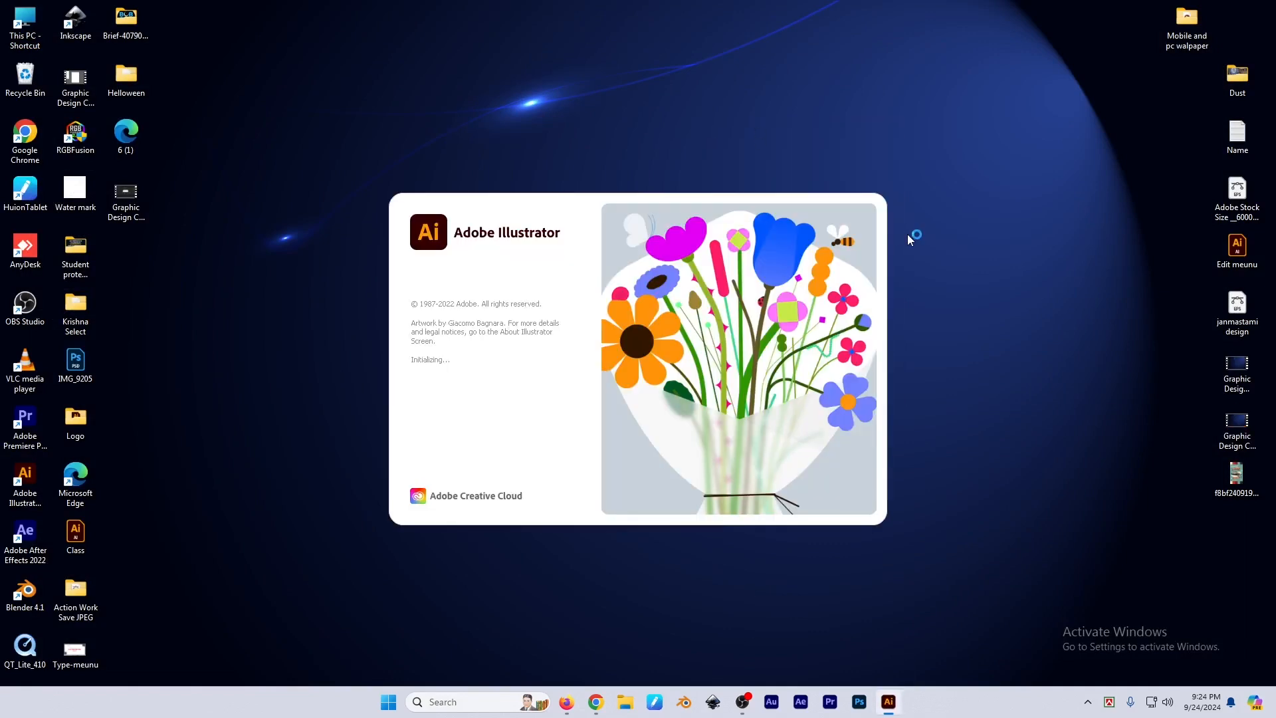
{"action": "right_click", "coordinate": [949, 66]}
{"action": "left_click", "coordinate": [971, 121]}
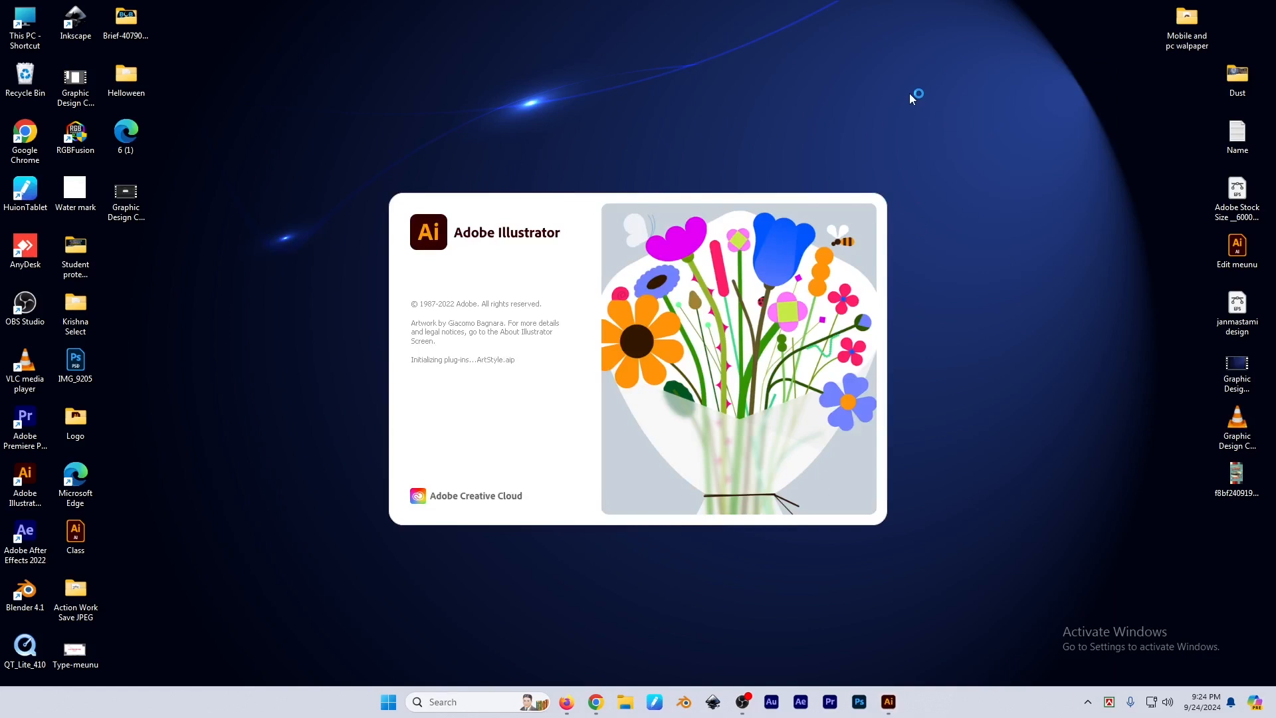
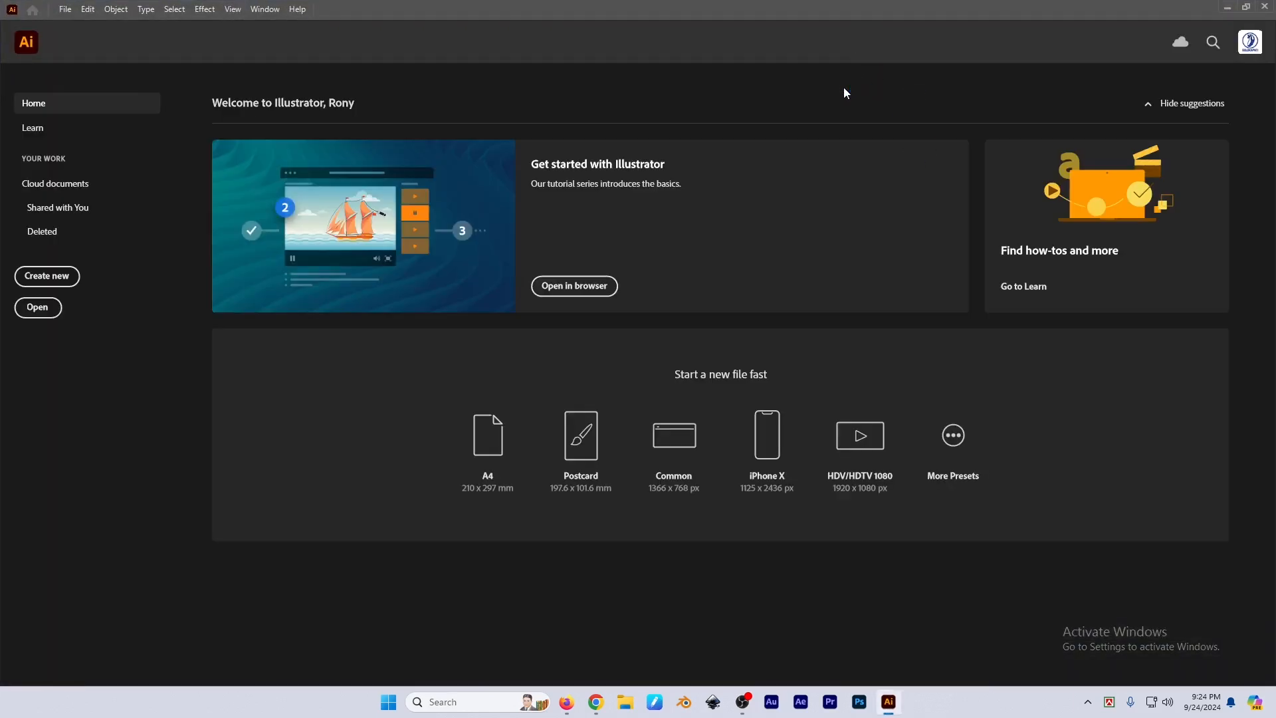
Create a new 4500 x 4500 px RGB document with 3 artboards from the recent custom preset
{"action": "key", "text": "ctrl+n"}
{"action": "left_click", "coordinate": [469, 243]}
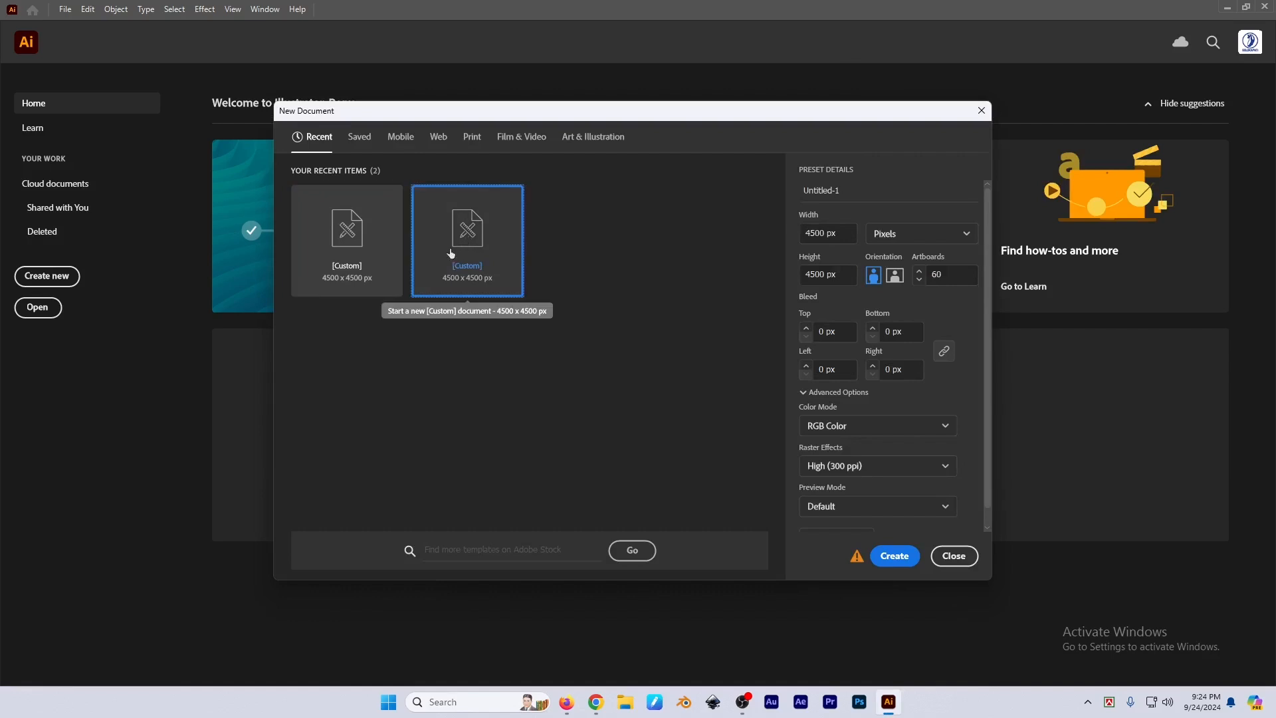
{"action": "left_click", "coordinate": [956, 273]}
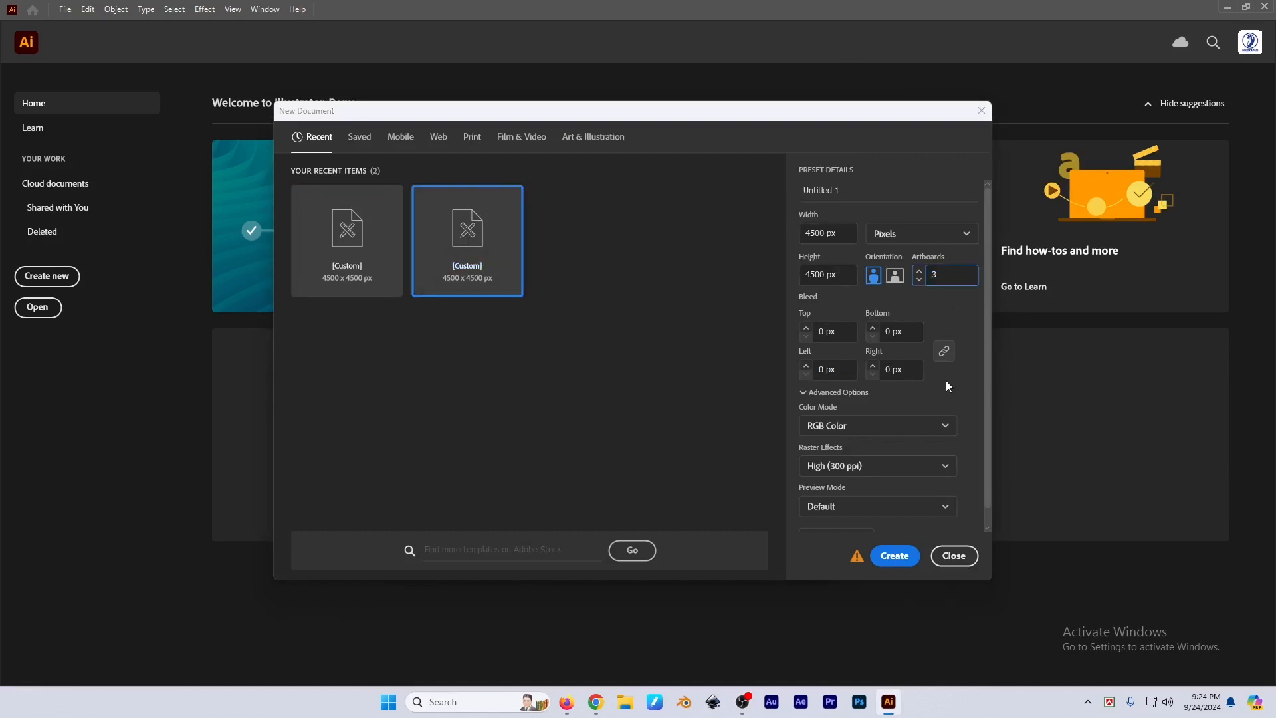
{"action": "type", "text": "3"}
{"action": "left_click", "coordinate": [894, 556]}
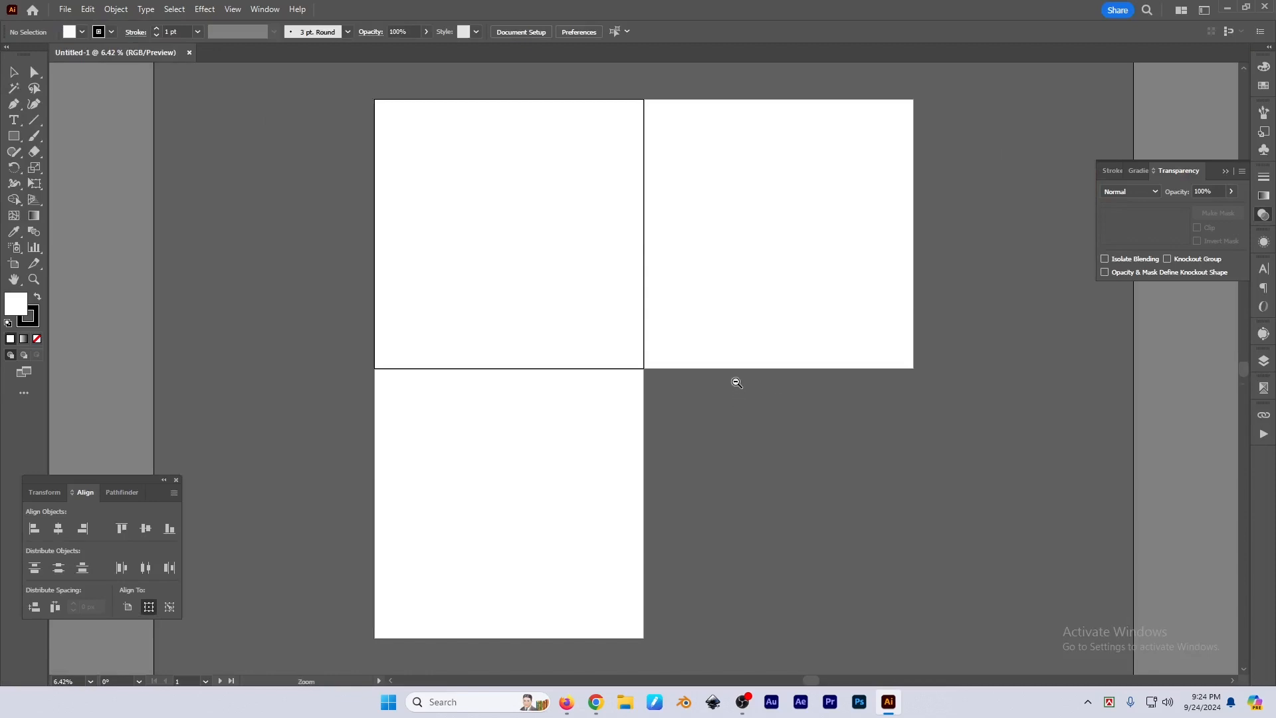
{"action": "key", "text": "ctrl+0"}
{"action": "key", "text": "ctrl+v"}
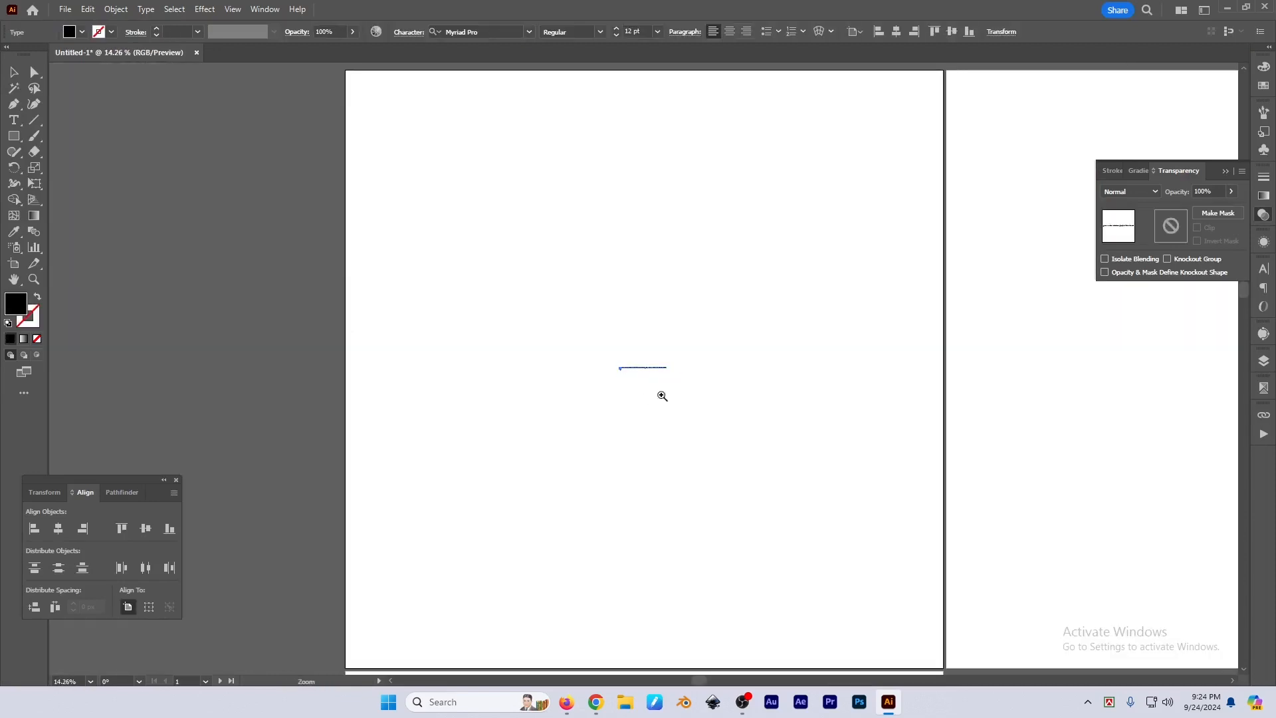
{"action": "left_click", "coordinate": [681, 410]}
Draw a black square of about 960 px in the upper-left area of the first artboard
{"action": "key", "text": "m"}
{"action": "left_click_drag", "start_coordinate": [423, 205], "coordinate": [550, 331]}
{"action": "key", "text": "v"}
{"action": "left_click", "coordinate": [487, 390]}
Place two copies of the black square in a row beside it, filling the middle one blue and the last one dark red
{"action": "left_click_drag", "start_coordinate": [459, 285], "coordinate": [616, 286], "text": "alt"}
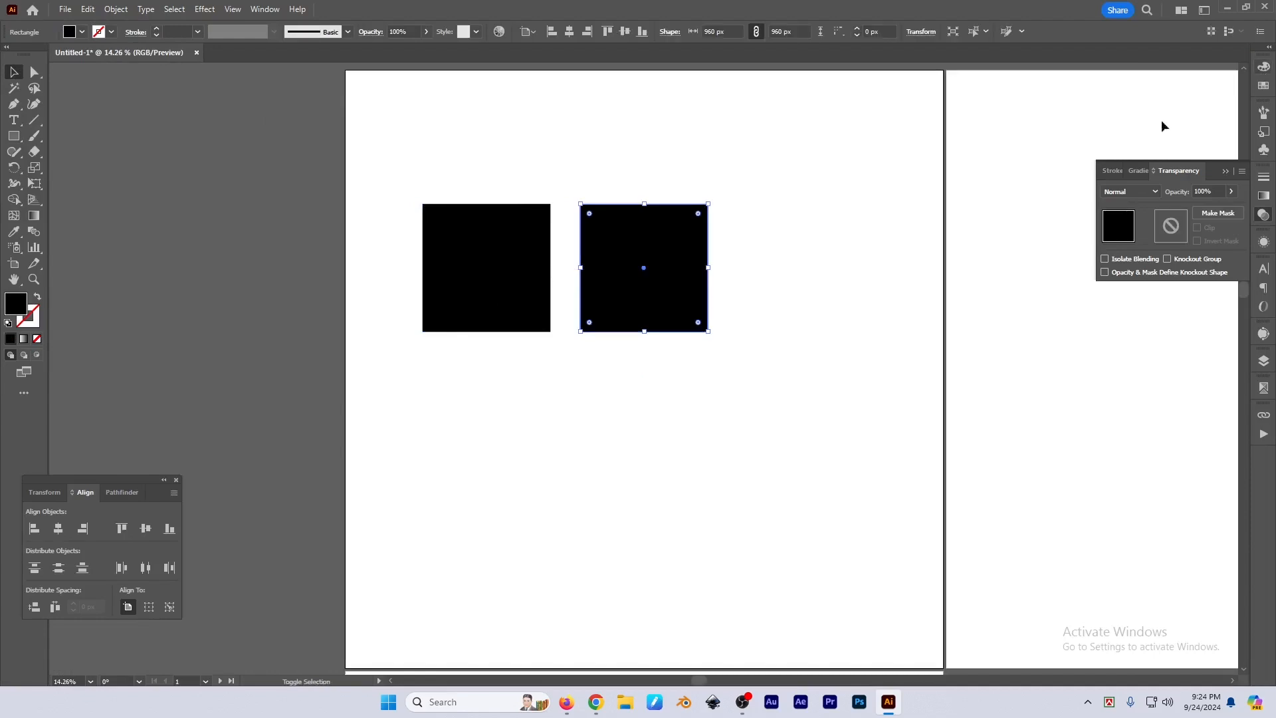
{"action": "left_click", "coordinate": [1265, 86]}
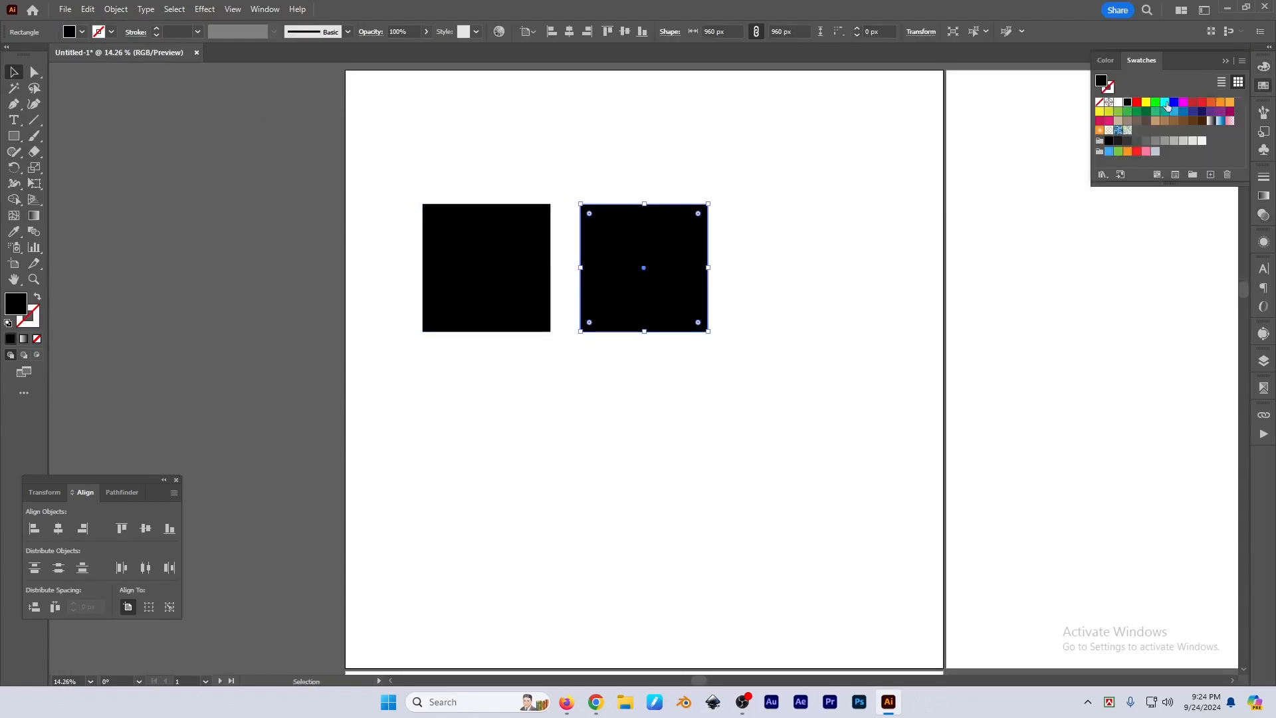
{"action": "left_click", "coordinate": [1174, 102]}
{"action": "left_click_drag", "start_coordinate": [664, 265], "coordinate": [834, 266], "text": "alt"}
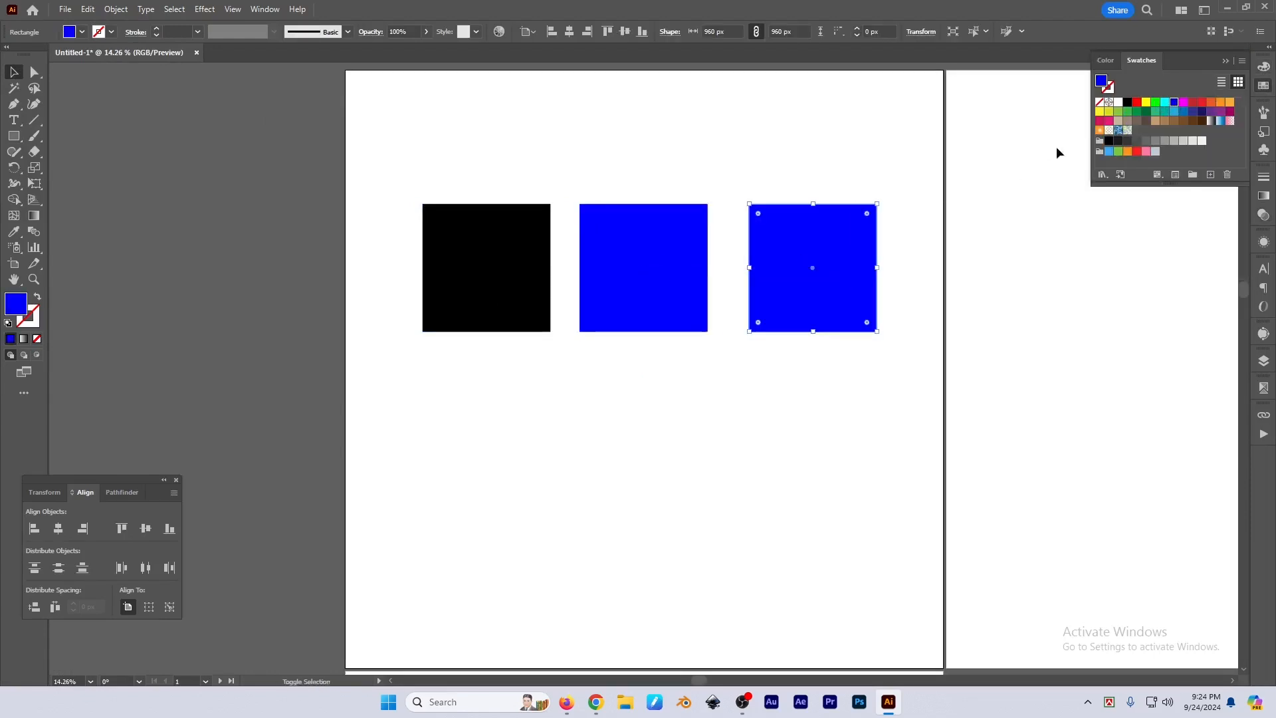
{"action": "left_click", "coordinate": [1201, 103]}
{"action": "left_click", "coordinate": [715, 419]}
Round the corners of the dark red square fully so that it becomes a circle
{"action": "left_click_drag", "start_coordinate": [471, 345], "coordinate": [880, 282]}
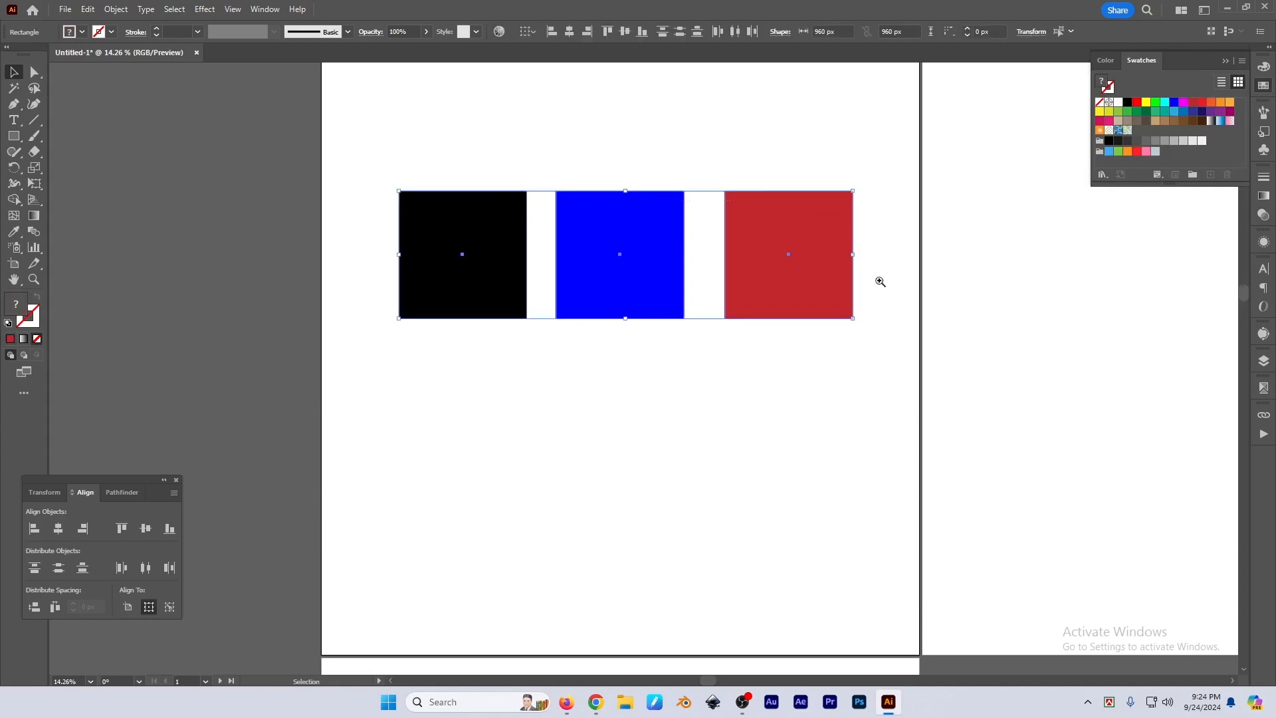
{"action": "scroll", "coordinate": [881, 282], "scroll_direction": "down", "scroll_amount": 1}
{"action": "left_click", "coordinate": [831, 416]}
{"action": "left_click", "coordinate": [827, 290]}
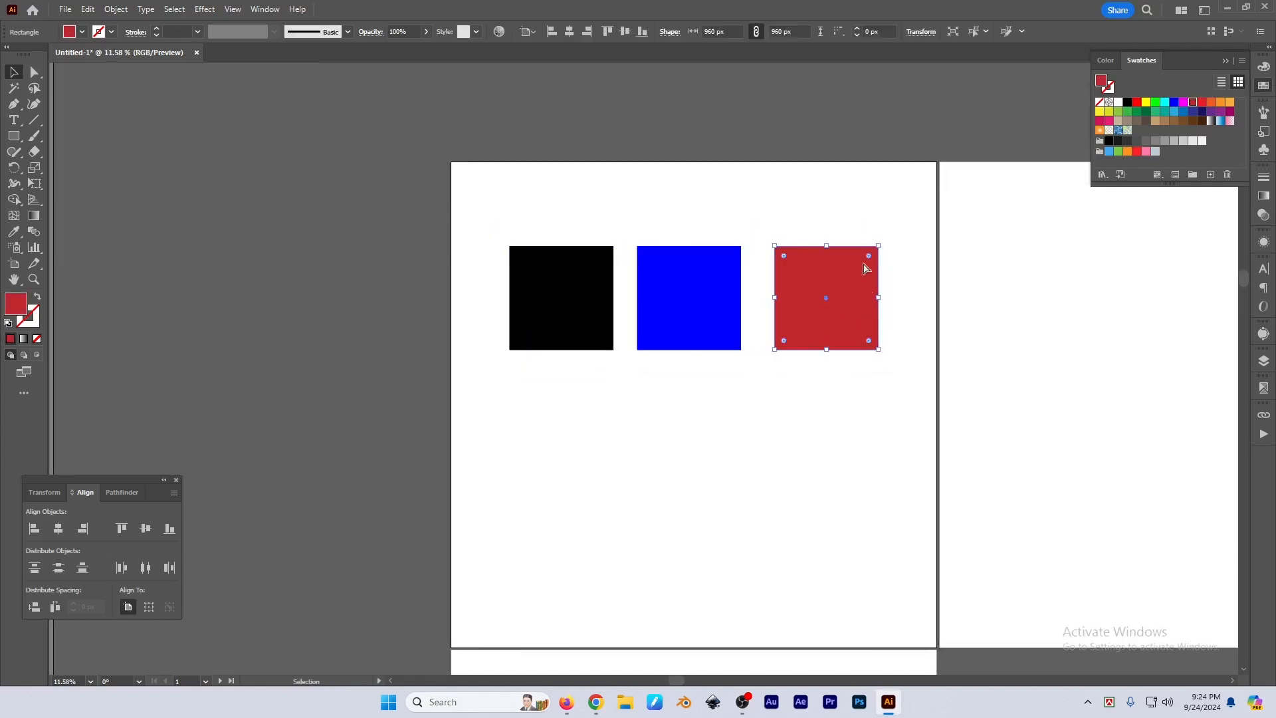
{"action": "left_click_drag", "start_coordinate": [868, 256], "coordinate": [789, 424]}
{"action": "left_click", "coordinate": [789, 424]}
{"action": "scroll", "coordinate": [781, 423], "scroll_direction": "up", "scroll_amount": 1}
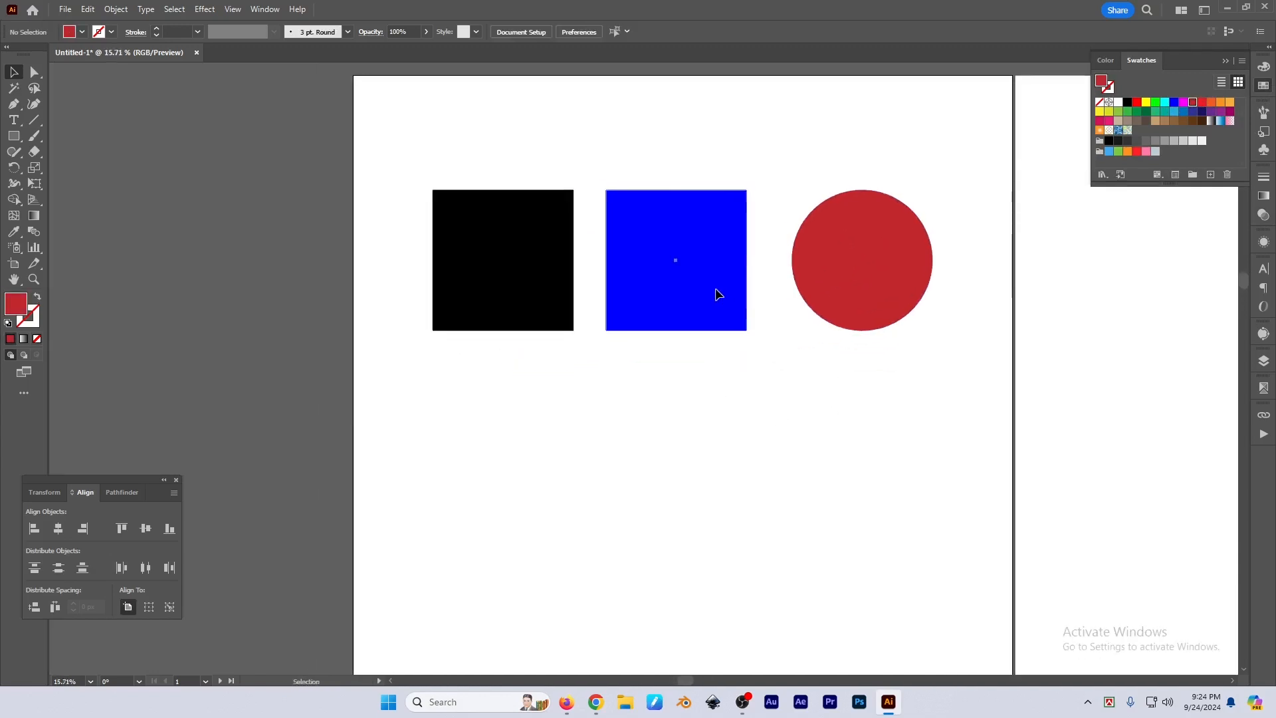
Place a copy of the blue square directly below it and swap the copy's fill and stroke, leaving a blue outline without fill
{"action": "left_click", "coordinate": [718, 295]}
{"action": "left_click_drag", "start_coordinate": [683, 290], "coordinate": [675, 454]}
{"action": "left_click", "coordinate": [618, 420]}
{"action": "left_click", "coordinate": [828, 482]}
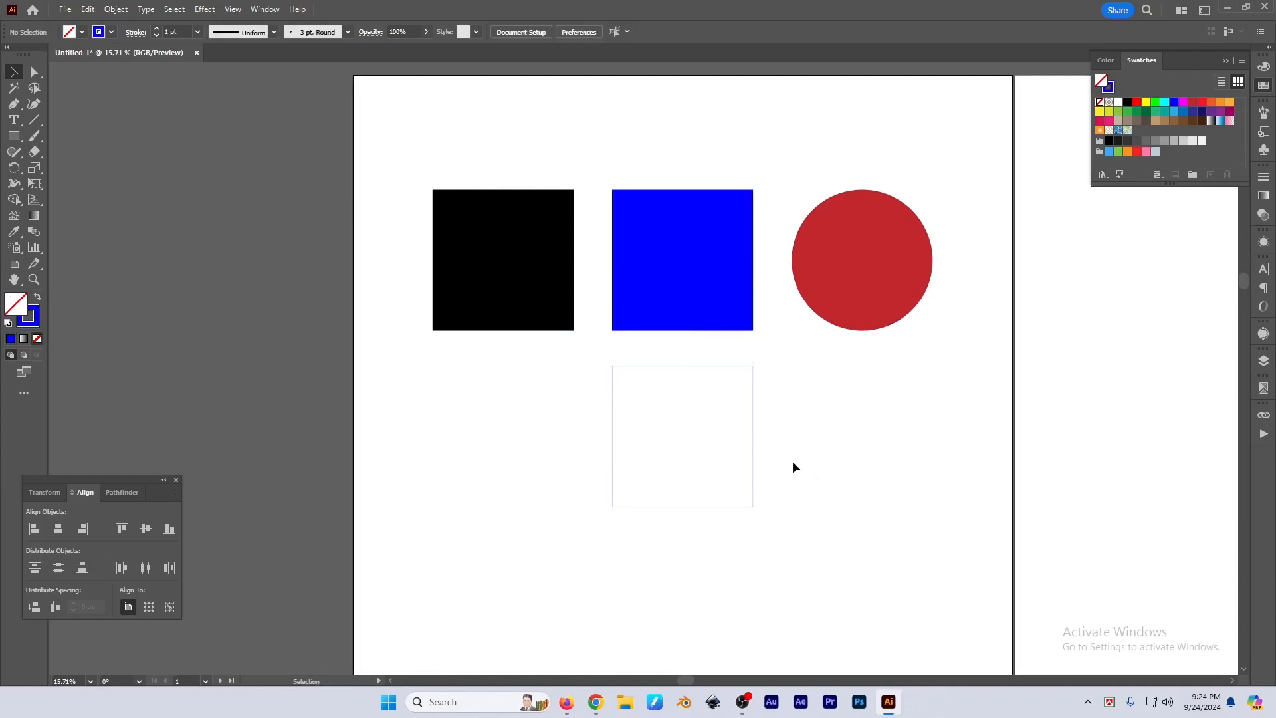
Set the stroke weight of the unfilled blue outline square to 20 pt
{"action": "left_click", "coordinate": [613, 426]}
{"action": "left_click", "coordinate": [1264, 177]}
{"action": "left_click", "coordinate": [1180, 192]}
{"action": "type", "text": "20"}
{"action": "key", "text": "Return"}
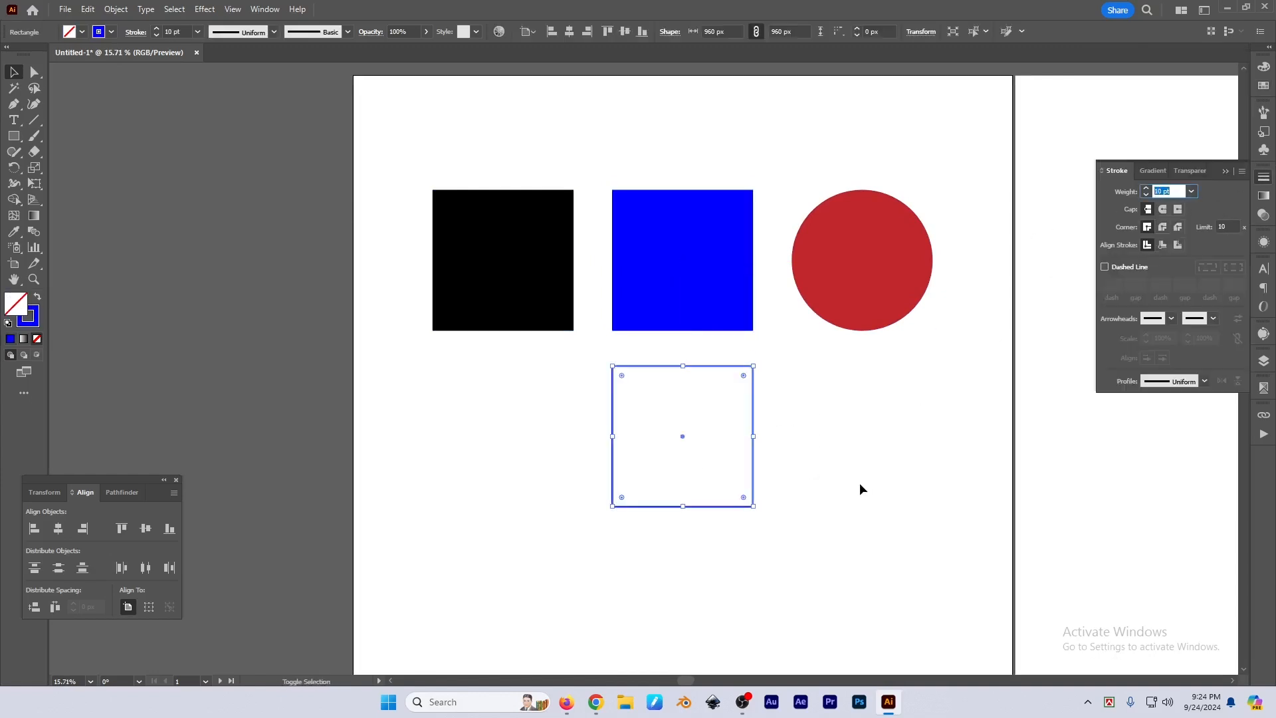
Change the outline square's stroke color to near-black 170100 and deselect it
{"action": "left_click", "coordinate": [1264, 68]}
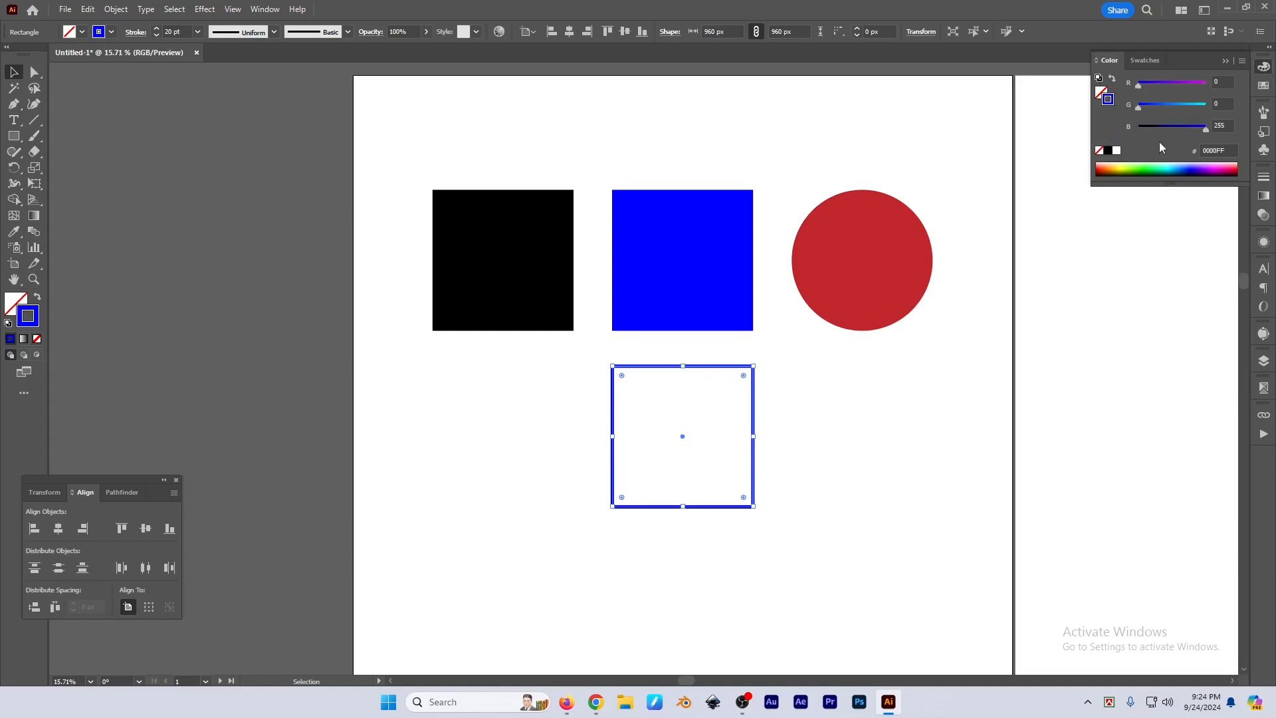
{"action": "left_click", "coordinate": [1118, 165]}
{"action": "left_click", "coordinate": [858, 471]}
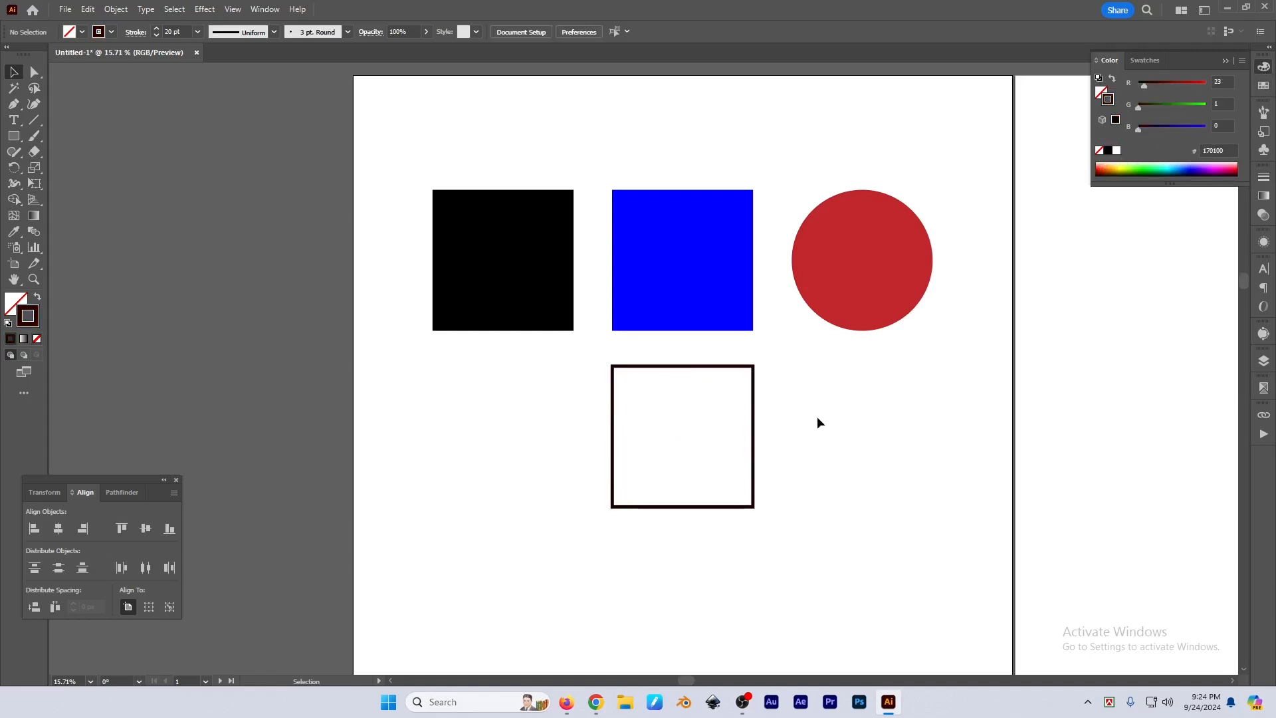
{"action": "left_click", "coordinate": [738, 365]}
{"action": "left_click", "coordinate": [942, 405]}
Select the objects matching the current no-fill, near-black stroke with the Same Fill & Stroke option, and clear the selection
{"action": "left_click", "coordinate": [175, 9]}
{"action": "mouse_move", "coordinate": [279, 139]}
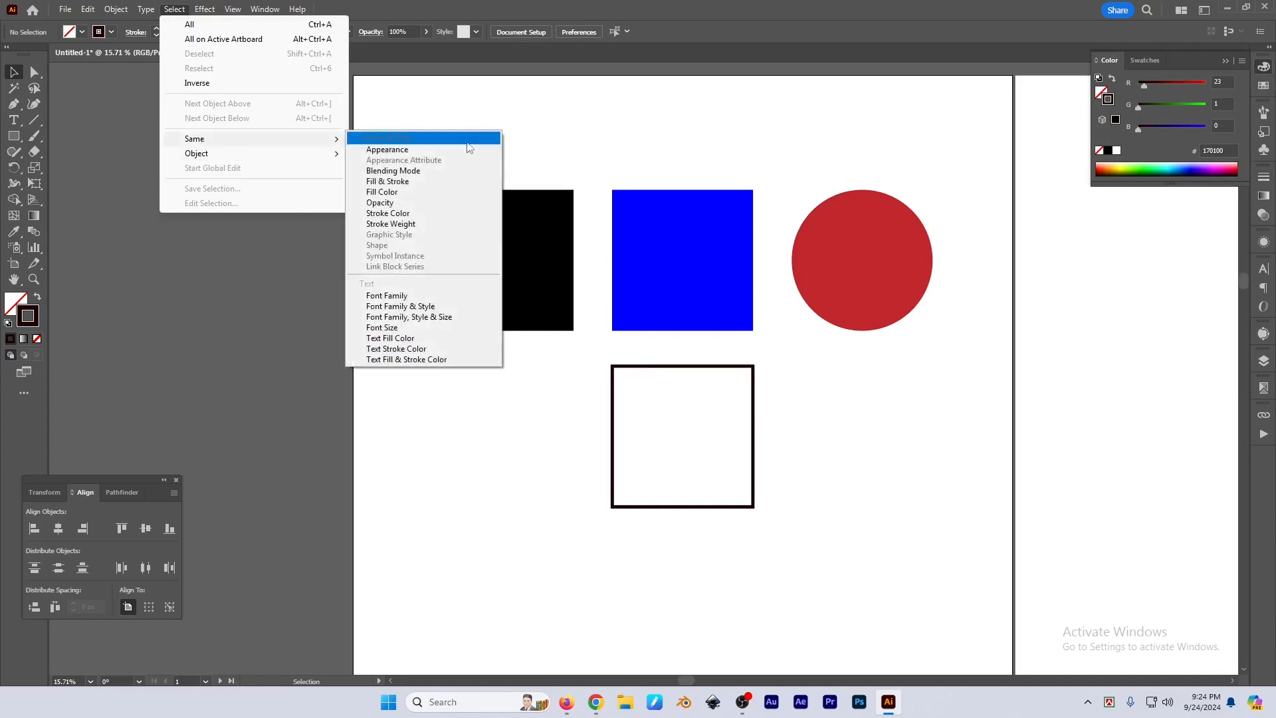
{"action": "left_click", "coordinate": [401, 182]}
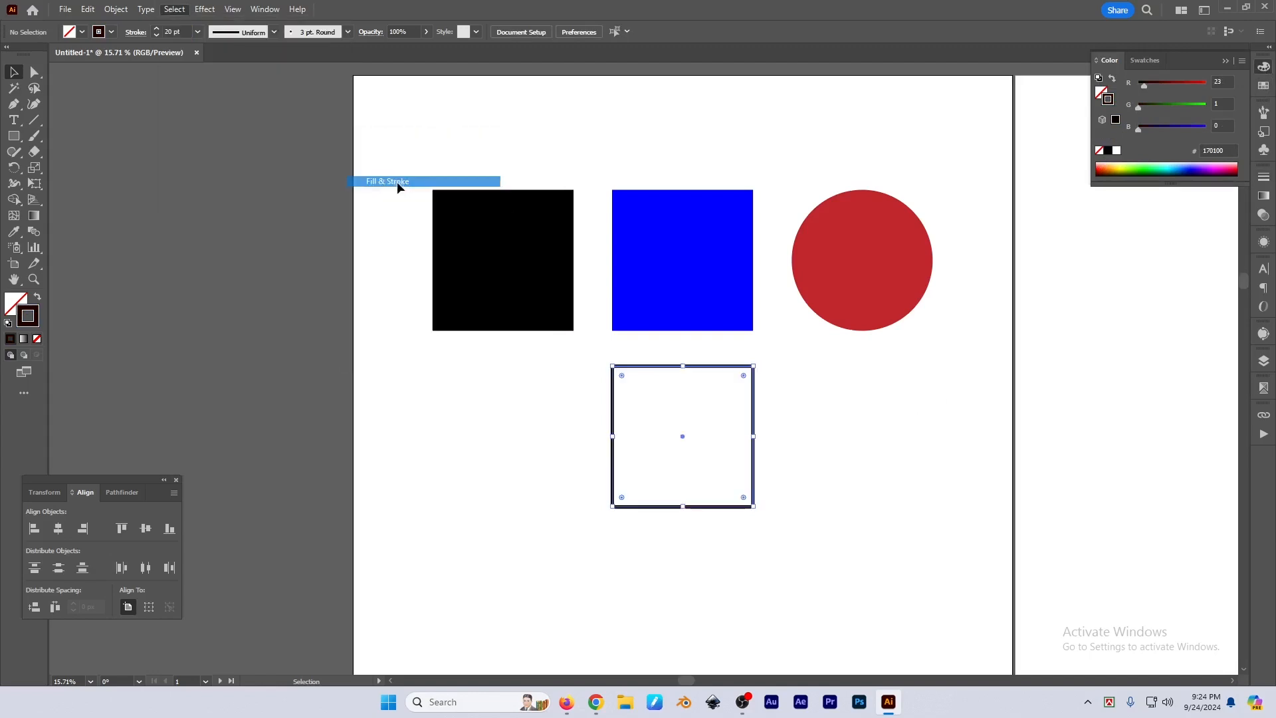
{"action": "left_click", "coordinate": [831, 418]}
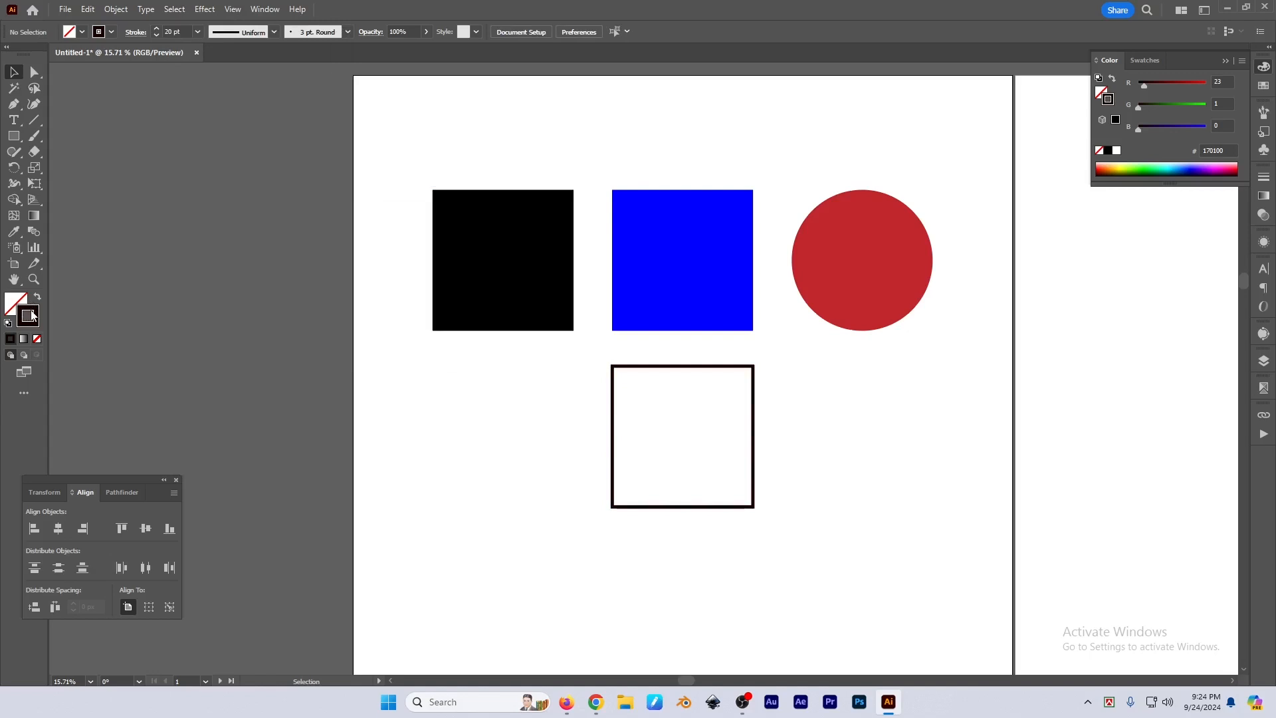
Bring the fill forward, select the objects without a fill using the Same Fill Color option, and clear the selection
{"action": "key", "text": "x"}
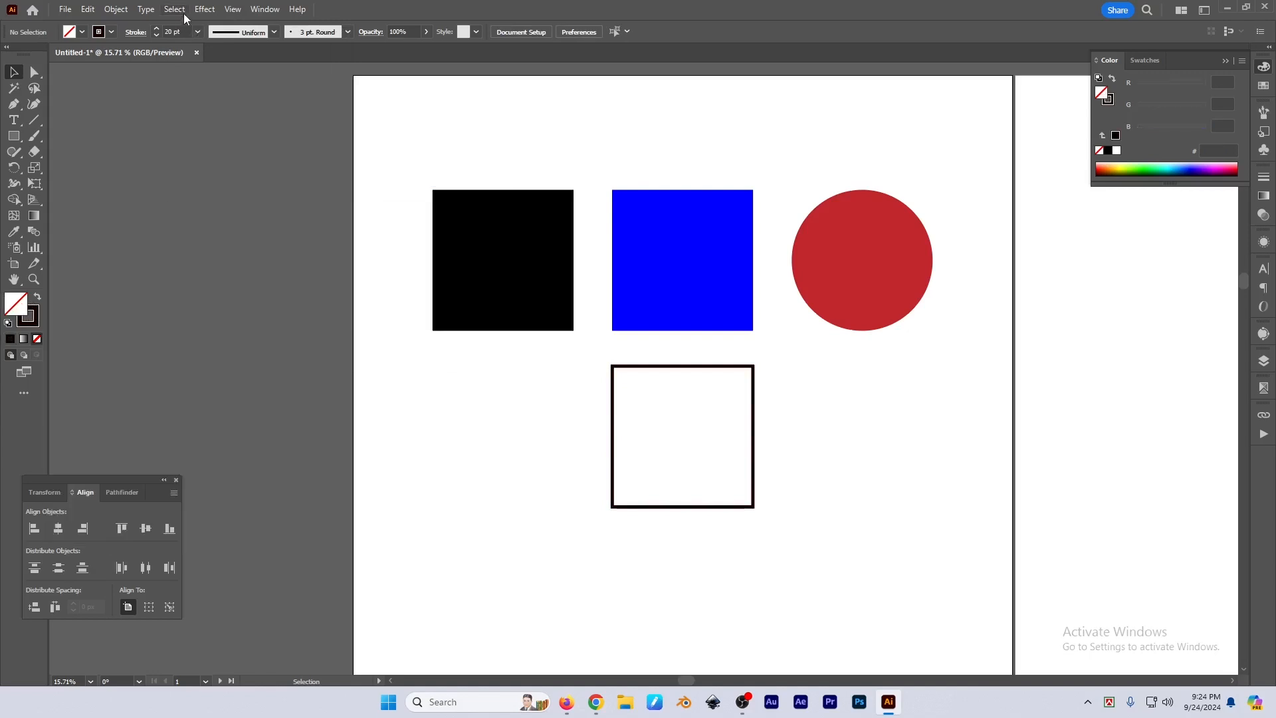
{"action": "left_click", "coordinate": [176, 10]}
{"action": "mouse_move", "coordinate": [213, 140]}
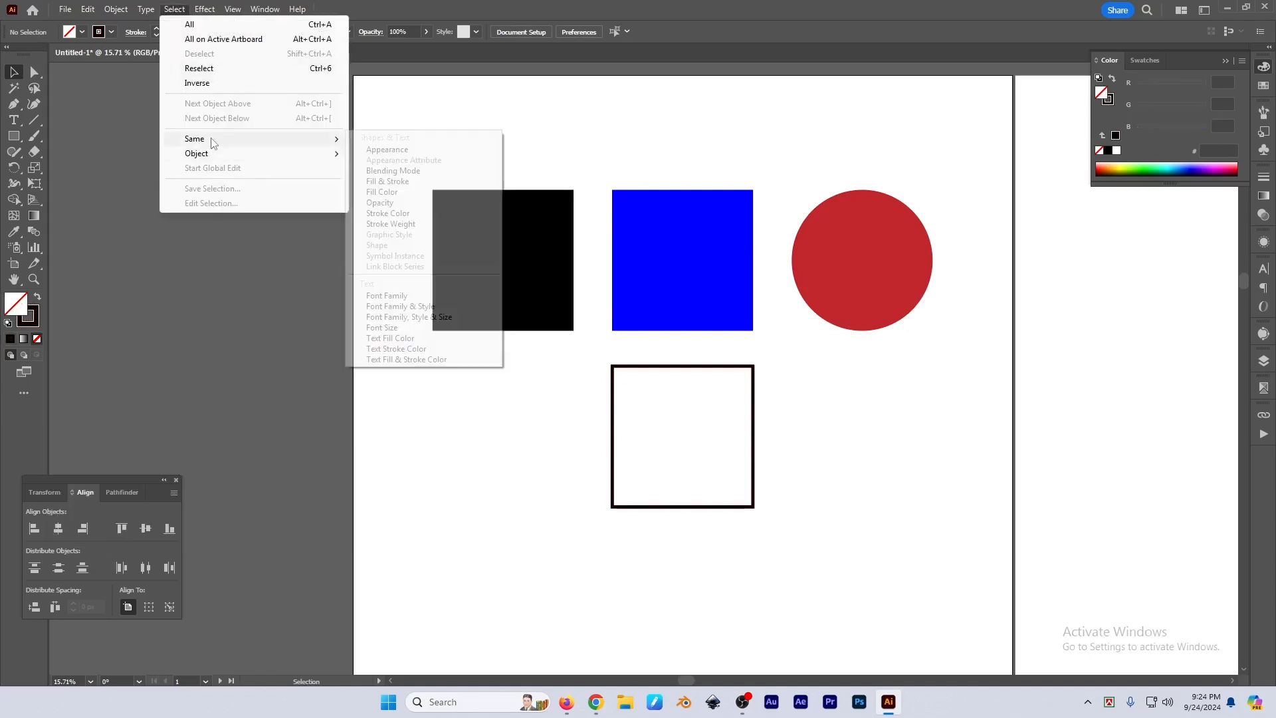
{"action": "left_click", "coordinate": [401, 196]}
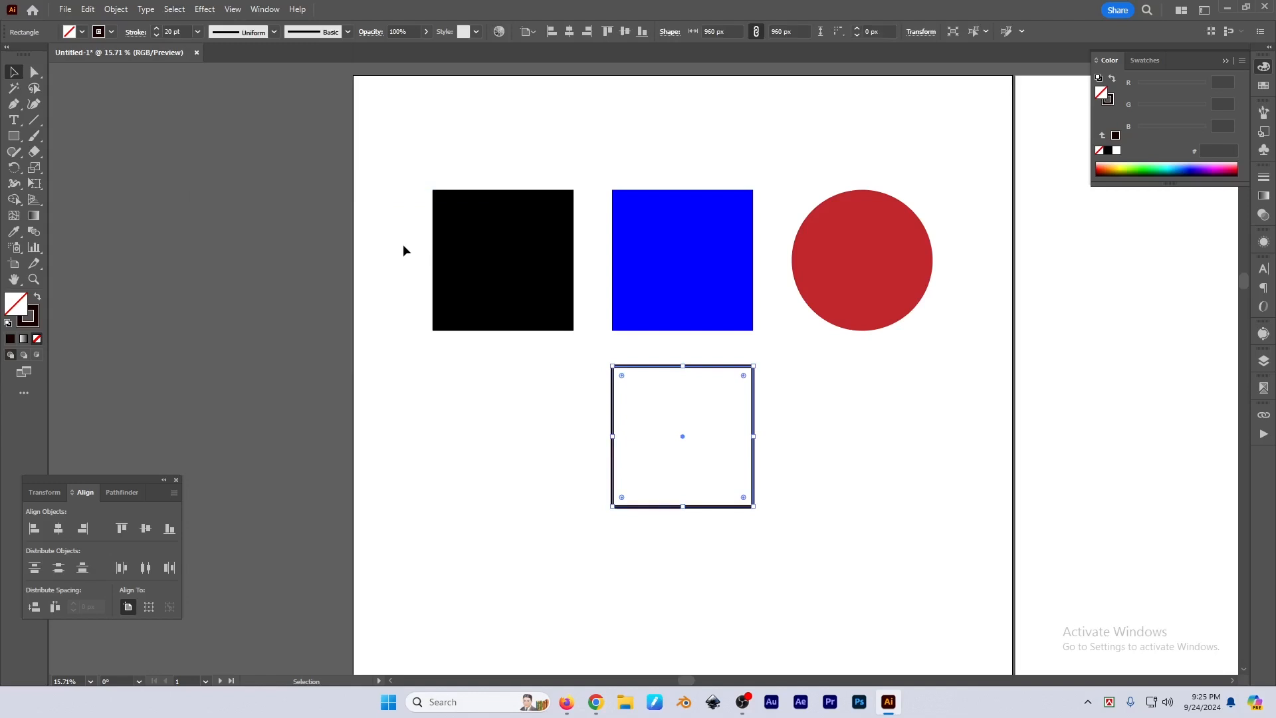
{"action": "left_click", "coordinate": [807, 465]}
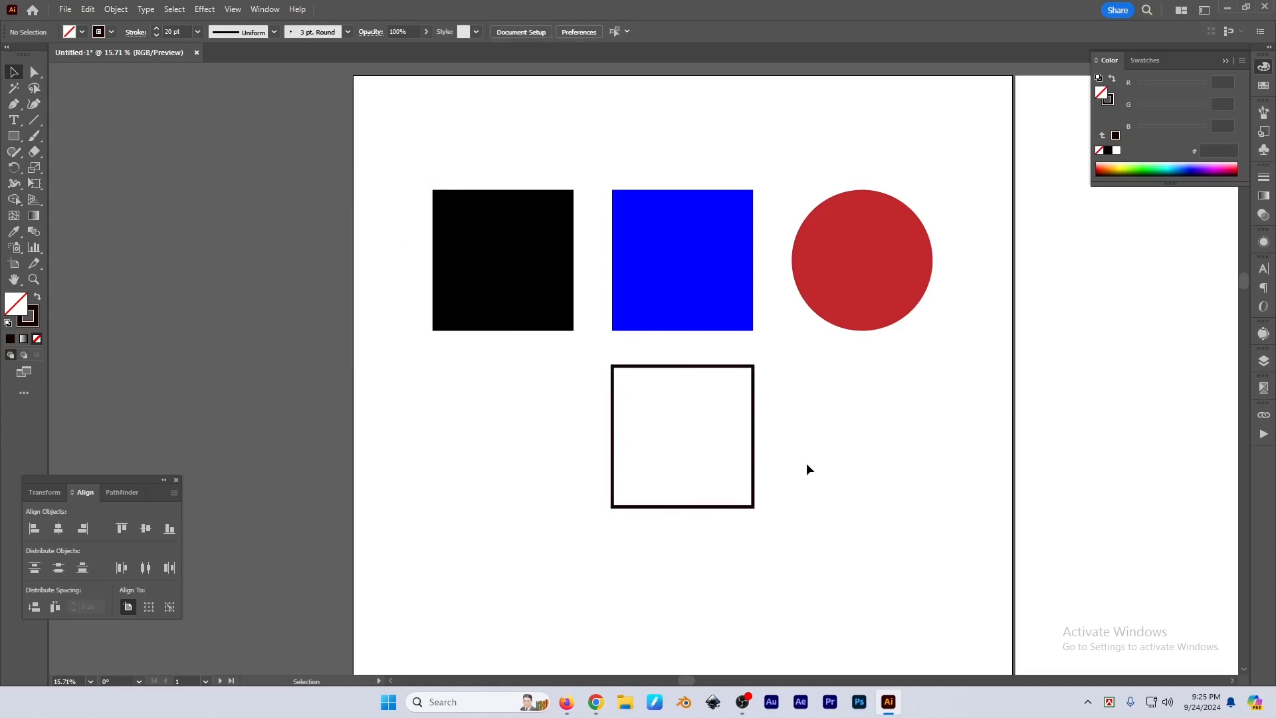
Select the near-black outlined square by matching the current stroke with the Same Stroke Color option, and deselect it
{"action": "left_click", "coordinate": [175, 9]}
{"action": "mouse_move", "coordinate": [213, 139]}
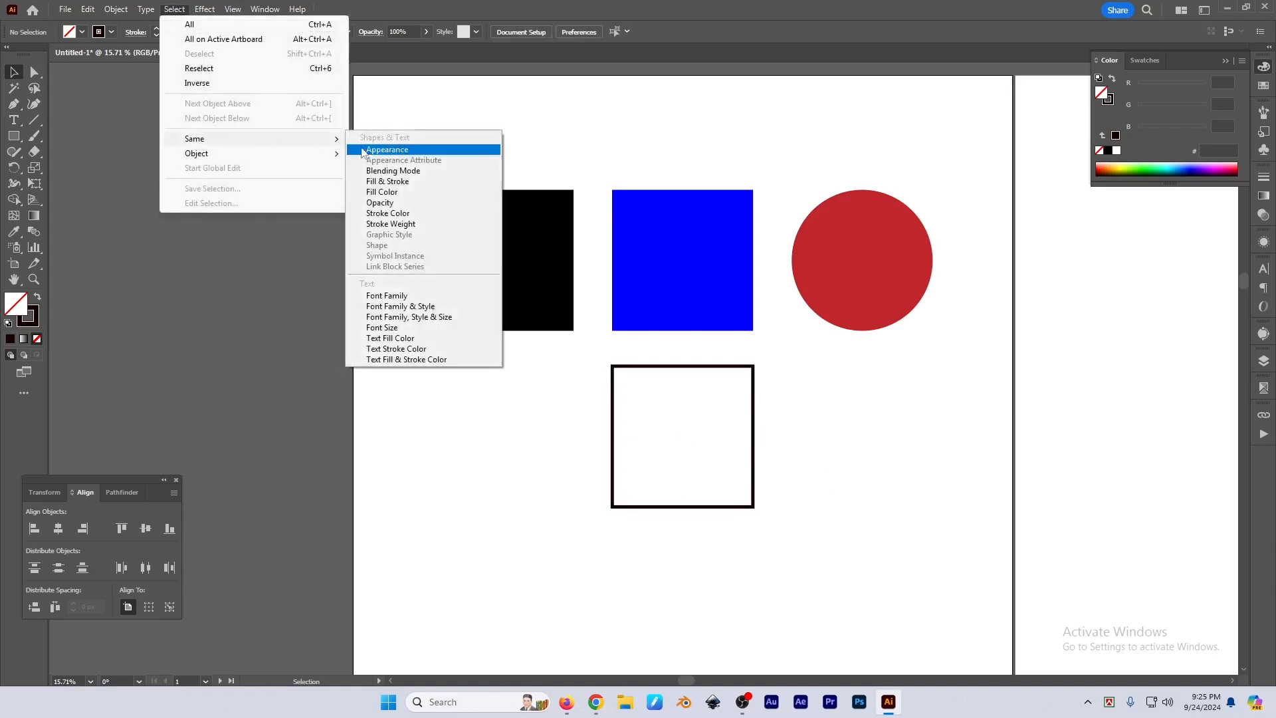
{"action": "left_click", "coordinate": [402, 214]}
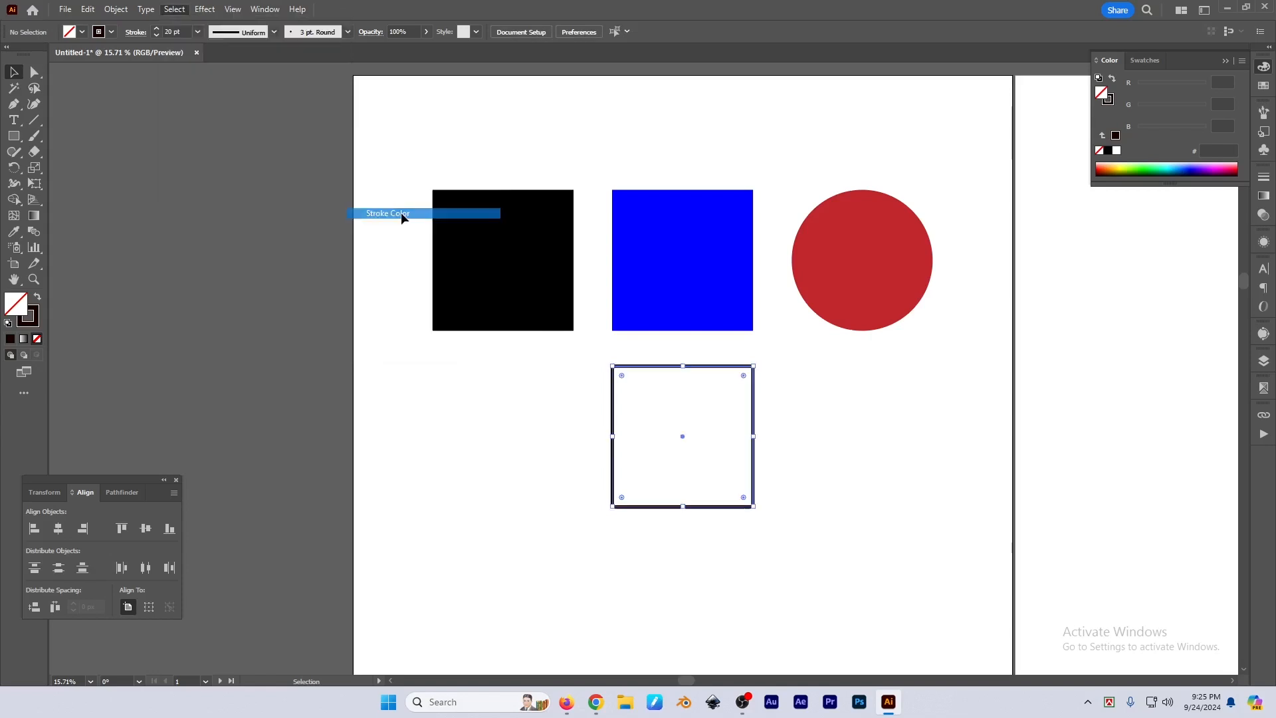
{"action": "left_click", "coordinate": [804, 417]}
Set the blue square's stroke weight to 0.75 pt and deselect it
{"action": "left_click", "coordinate": [643, 251]}
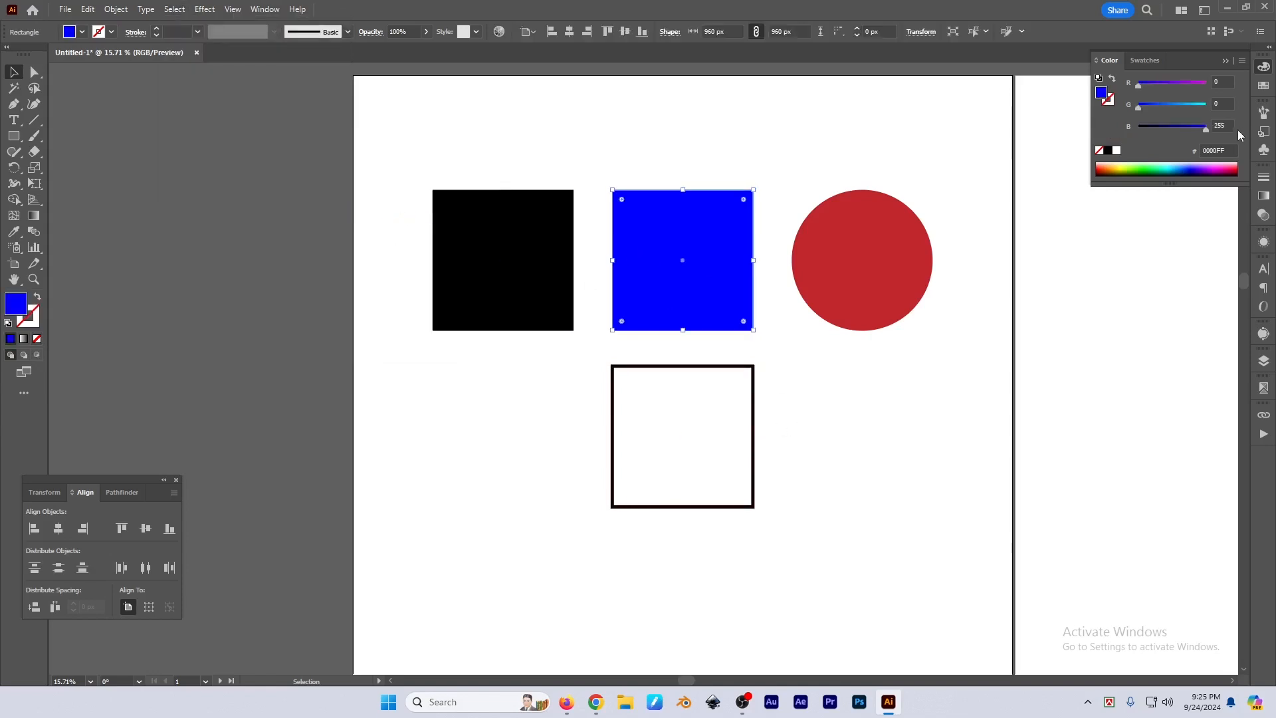
{"action": "left_click", "coordinate": [1264, 178]}
{"action": "left_click", "coordinate": [1174, 192]}
{"action": "scroll", "coordinate": [1171, 194], "scroll_direction": "up", "scroll_amount": 2}
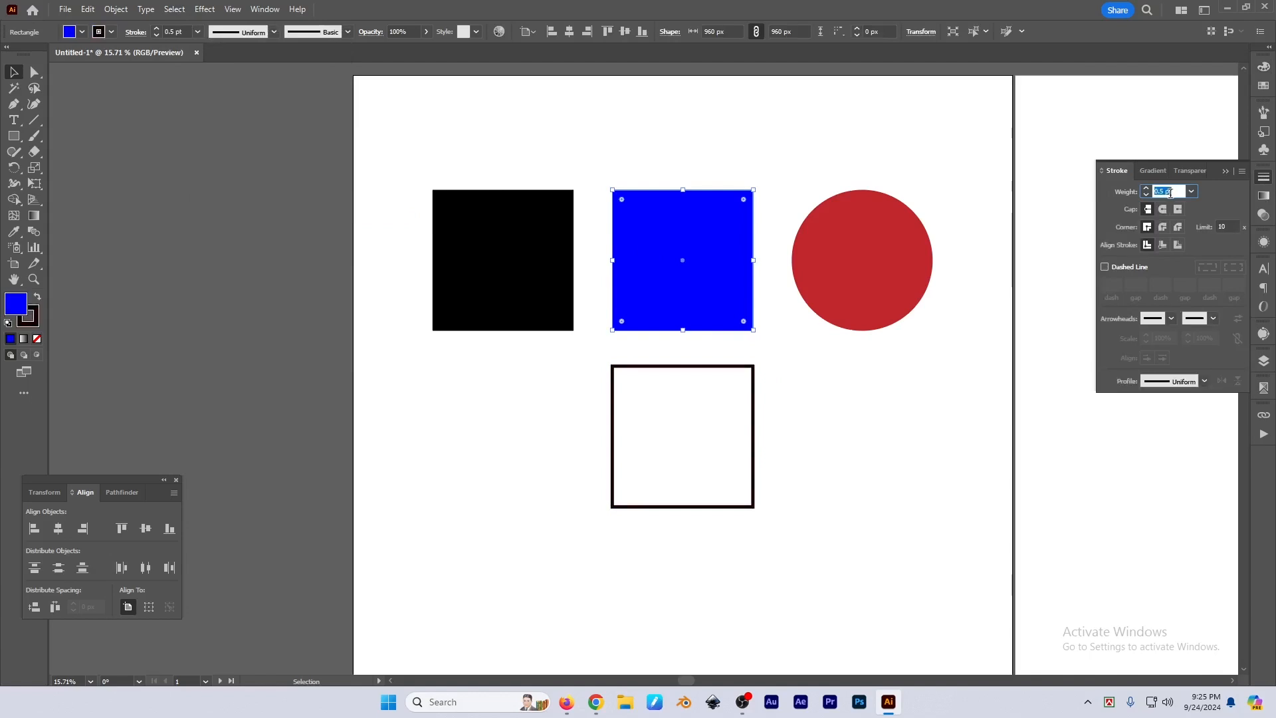
{"action": "scroll", "coordinate": [1171, 192], "scroll_direction": "up", "scroll_amount": 1}
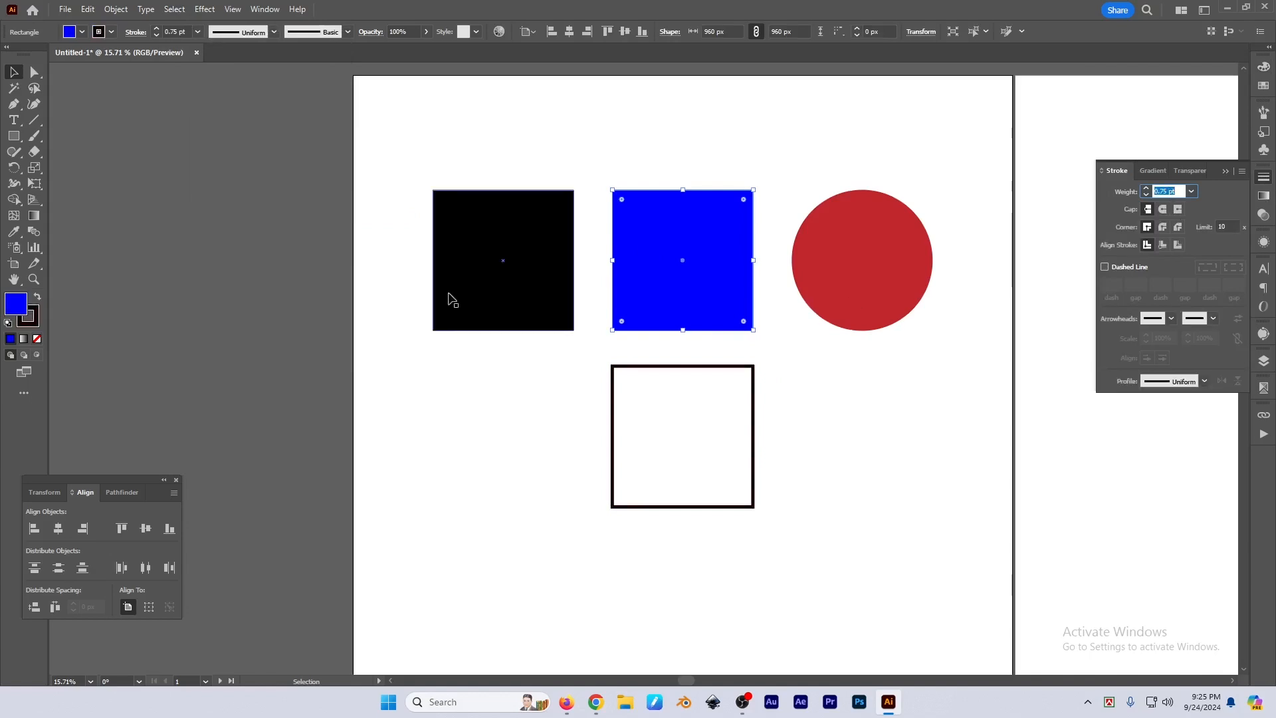
{"action": "left_click", "coordinate": [483, 408]}
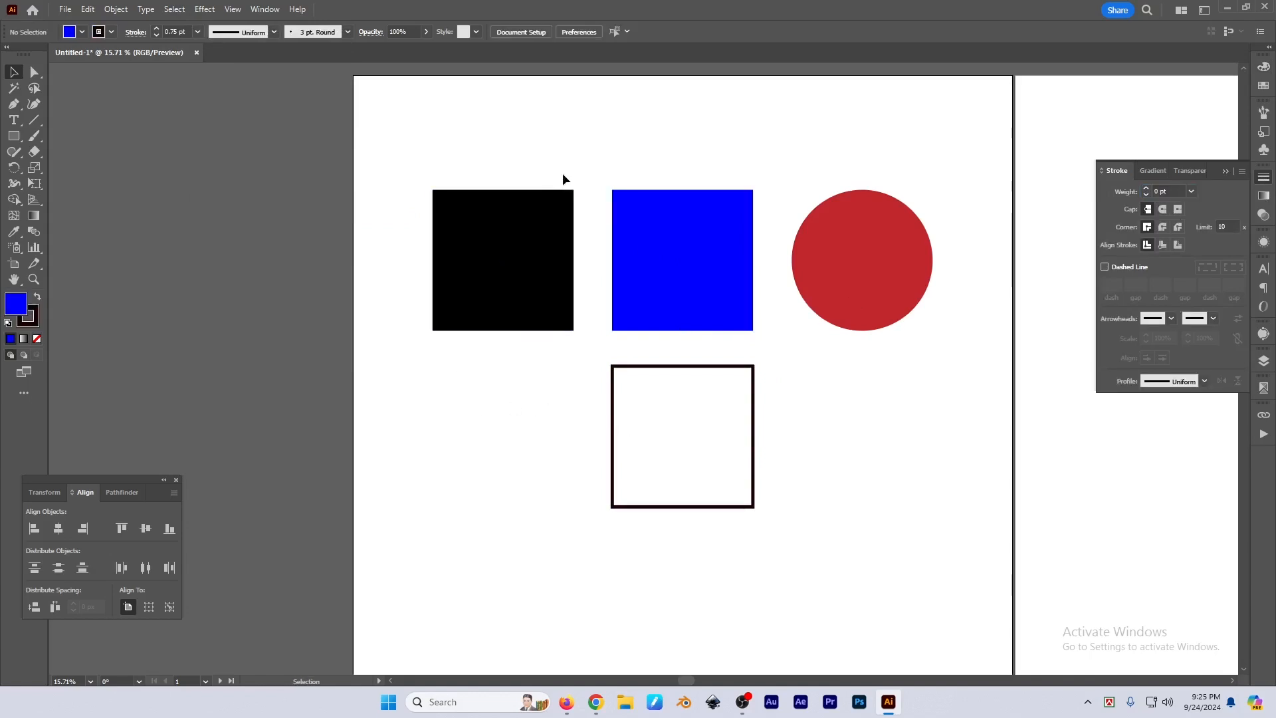
Select objects matching the current stroke with the Same Stroke Color option, and clear the selection
{"action": "left_click", "coordinate": [175, 9]}
{"action": "mouse_move", "coordinate": [319, 139]}
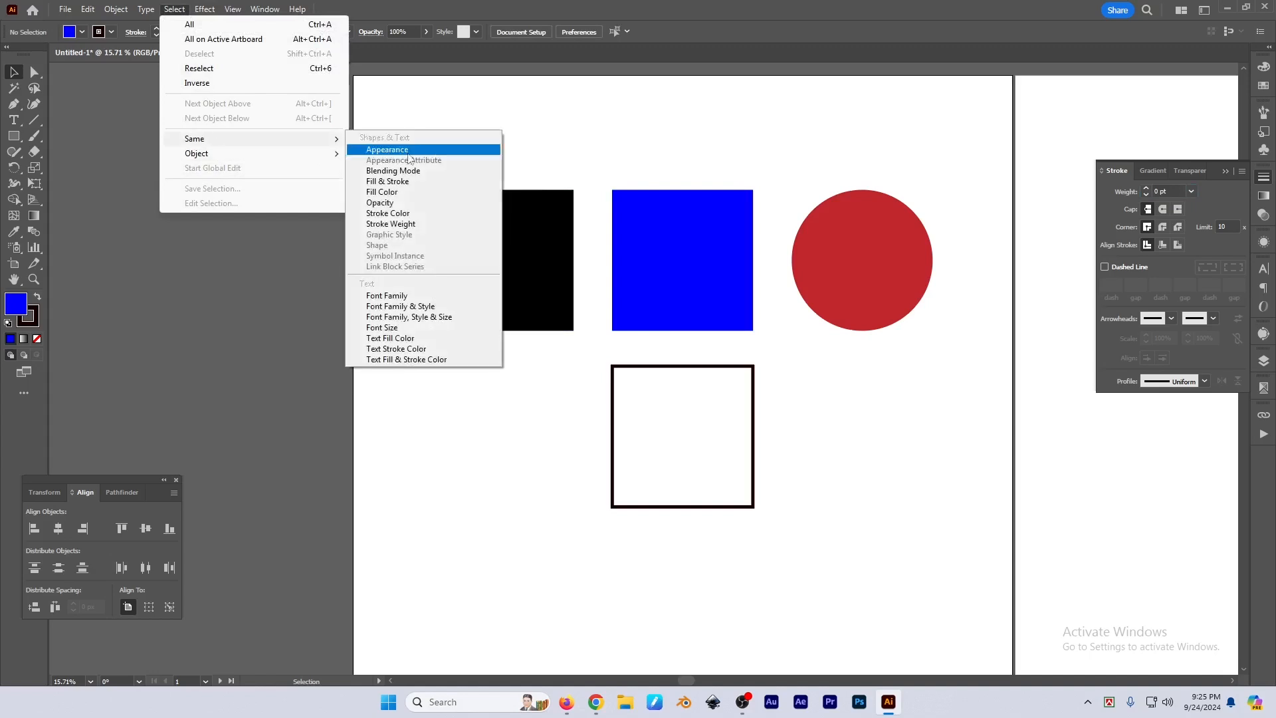
{"action": "left_click", "coordinate": [391, 219]}
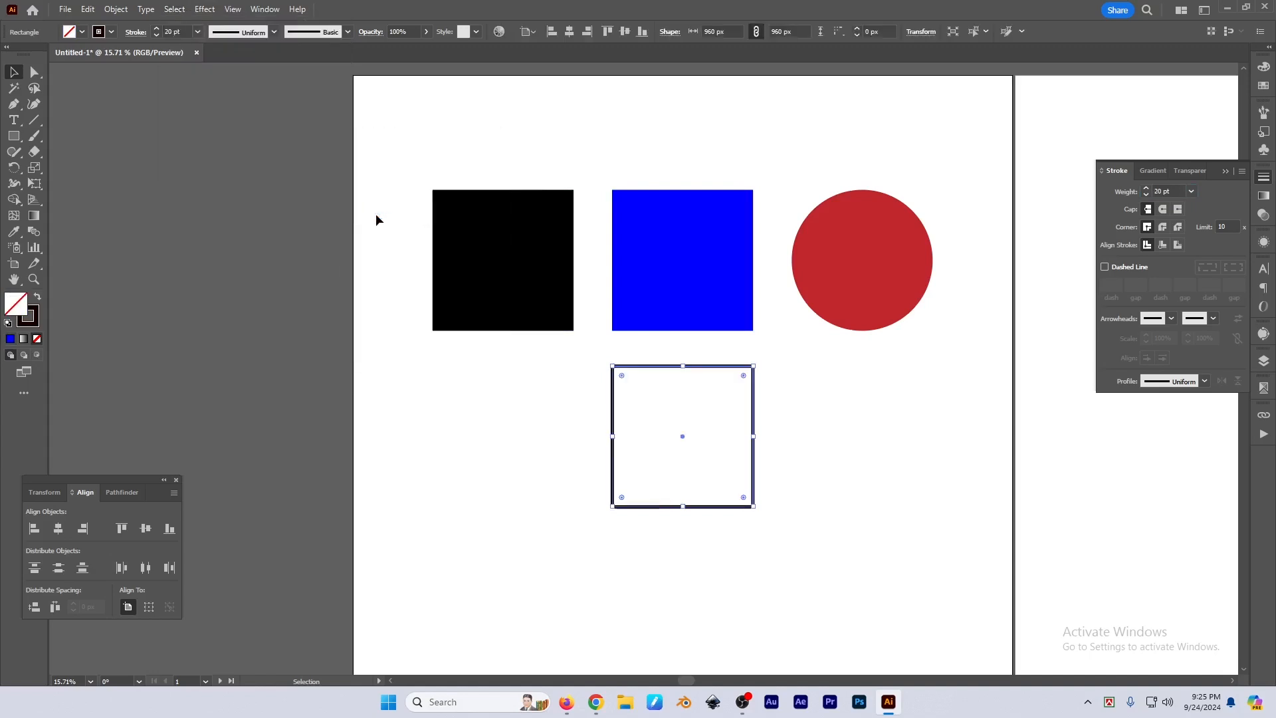
{"action": "left_click", "coordinate": [787, 427]}
Copy the outline square to below the black square and to two stacked positions on the second artboard, and deselect
{"action": "left_click_drag", "start_coordinate": [755, 392], "coordinate": [576, 389]}
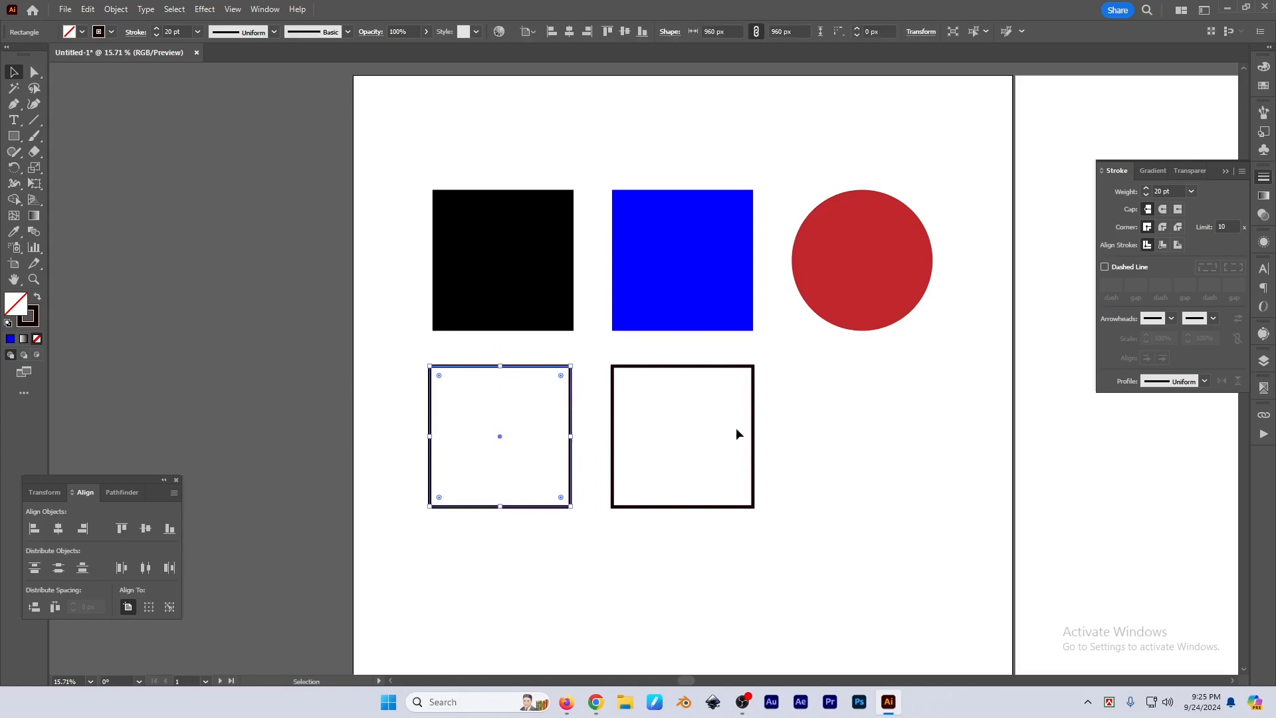
{"action": "scroll", "coordinate": [785, 412], "scroll_direction": "down", "scroll_amount": 2}
{"action": "left_click", "coordinate": [538, 366]}
{"action": "left_click_drag", "start_coordinate": [826, 396], "coordinate": [800, 371]}
{"action": "left_click_drag", "start_coordinate": [508, 381], "coordinate": [800, 268]}
{"action": "left_click", "coordinate": [718, 415]}
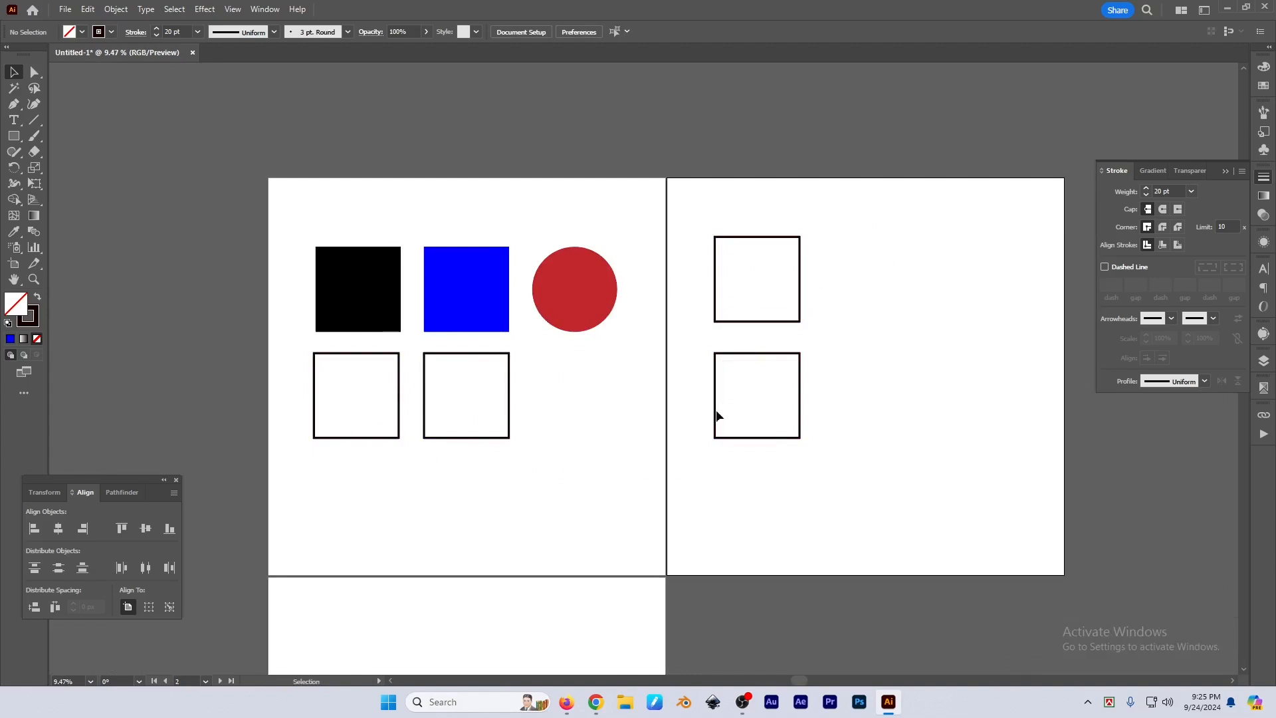
Select all the outline squares on both artboards with the Same Stroke Color option, try moving them together, and undo the move
{"action": "left_click", "coordinate": [157, 13]}
{"action": "mouse_move", "coordinate": [174, 10]}
{"action": "mouse_move", "coordinate": [214, 144]}
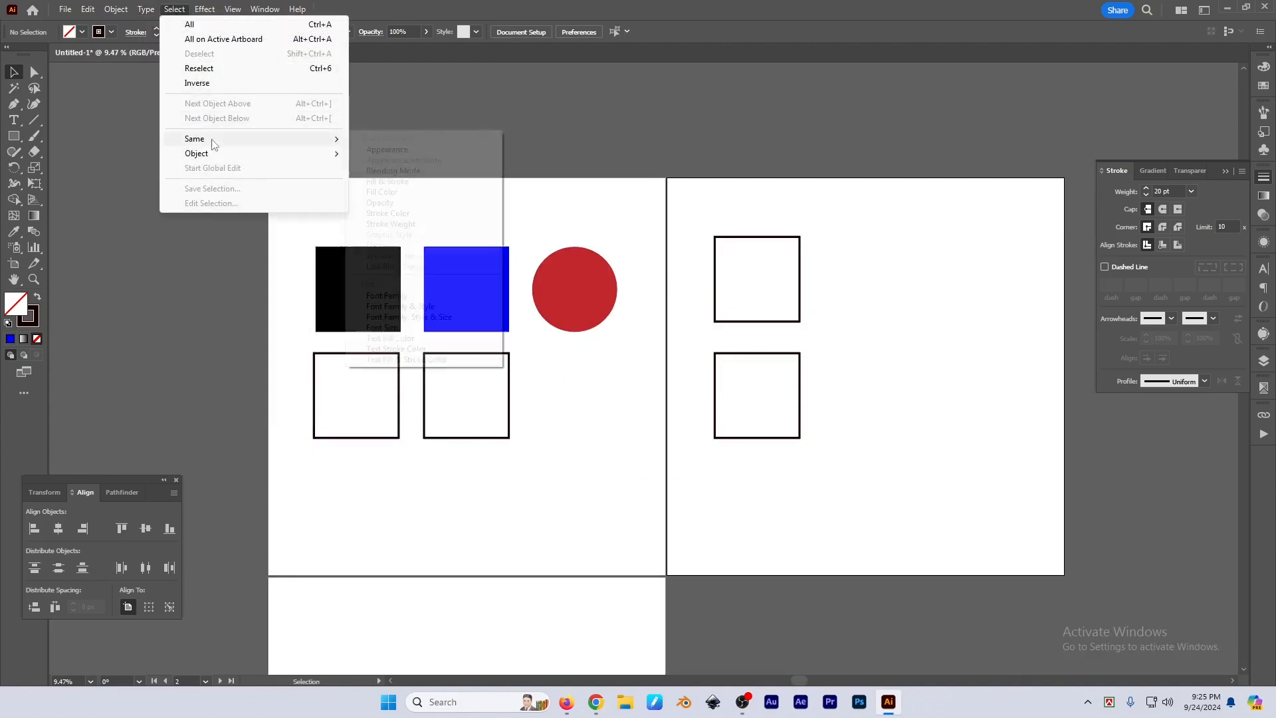
{"action": "left_click", "coordinate": [390, 214]}
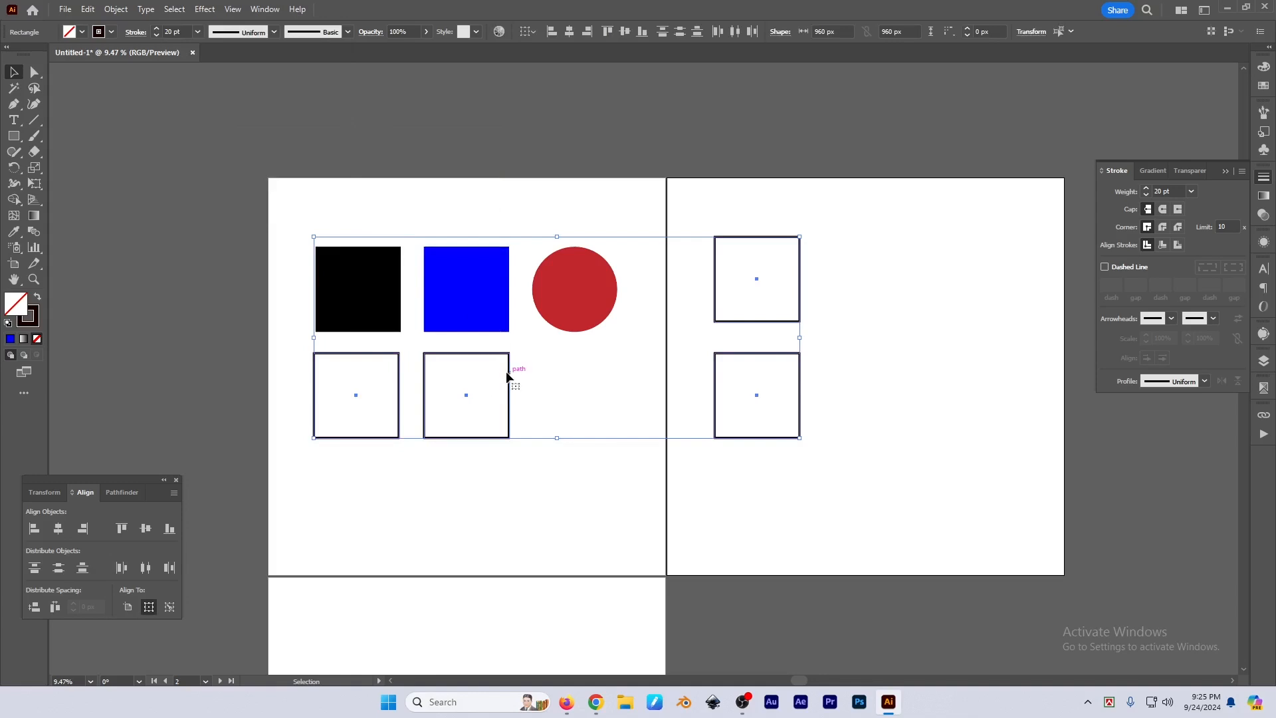
{"action": "left_click_drag", "start_coordinate": [513, 370], "coordinate": [548, 434]}
{"action": "key", "text": "a"}
{"action": "key", "text": "ctrl+z"}
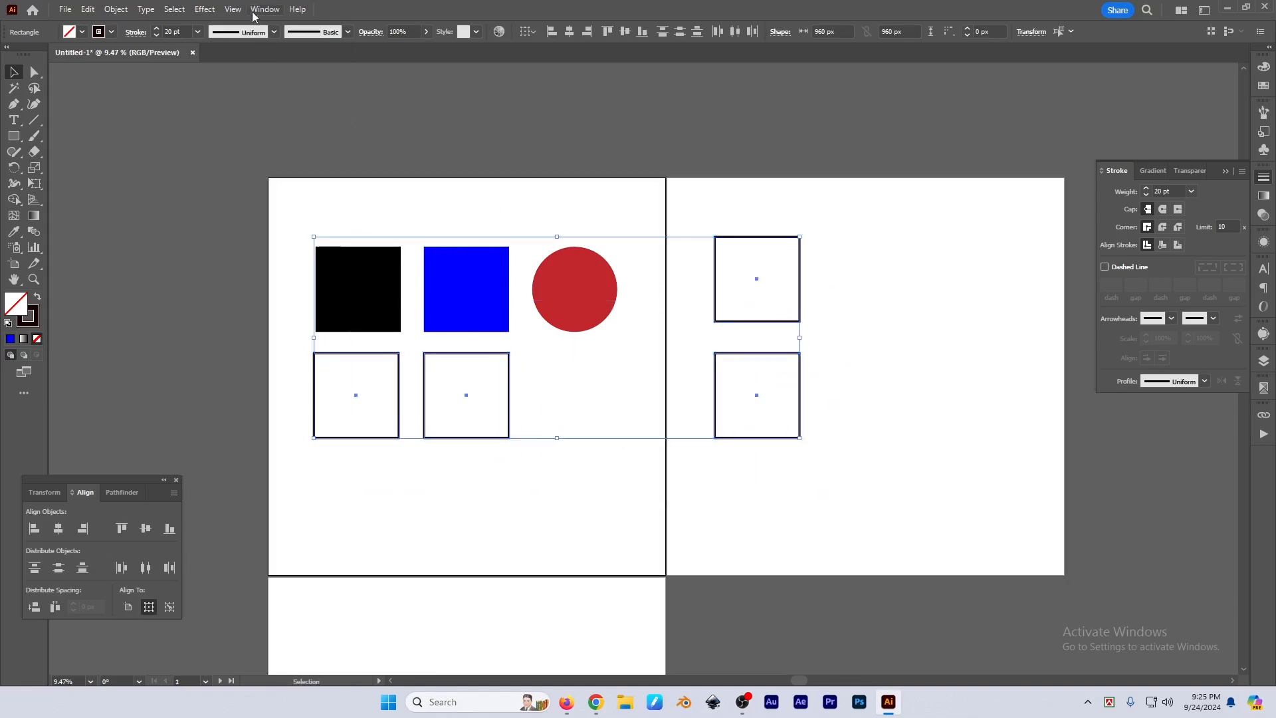
Review the Same selection options, including Stroke Weight, and clear the selection
{"action": "left_click", "coordinate": [172, 9]}
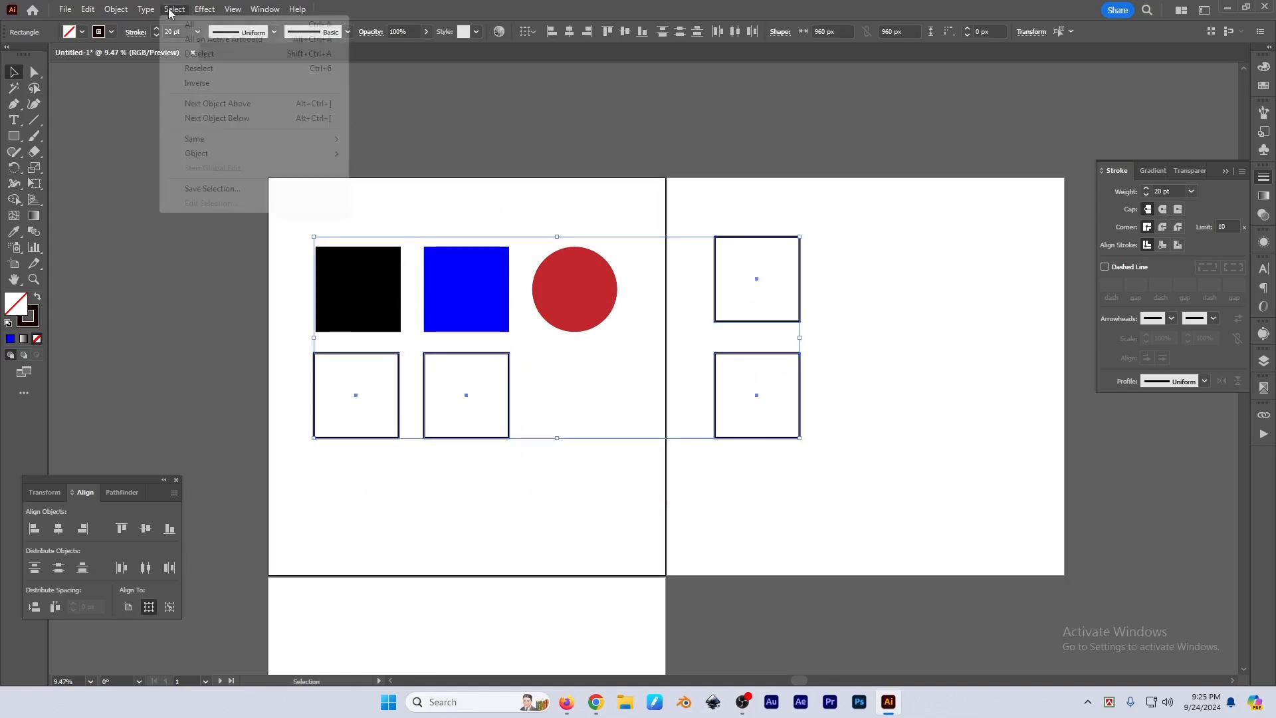
{"action": "mouse_move", "coordinate": [213, 141]}
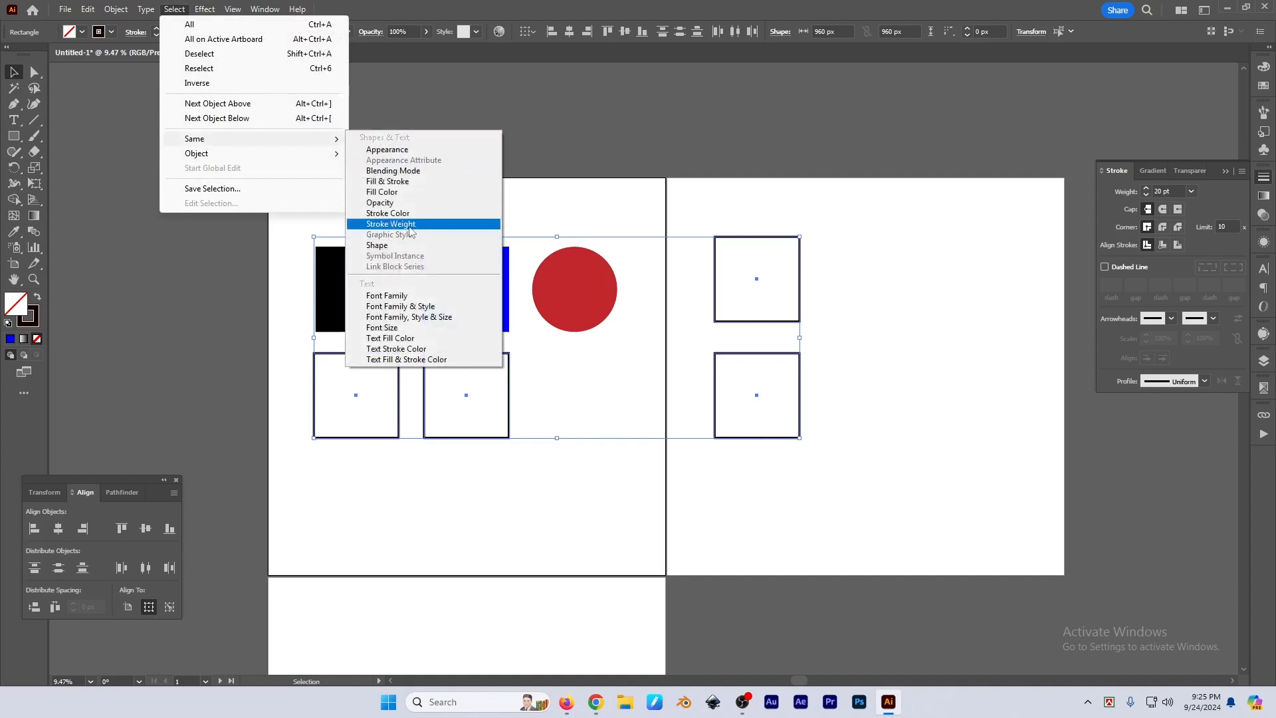
{"action": "left_click", "coordinate": [824, 426]}
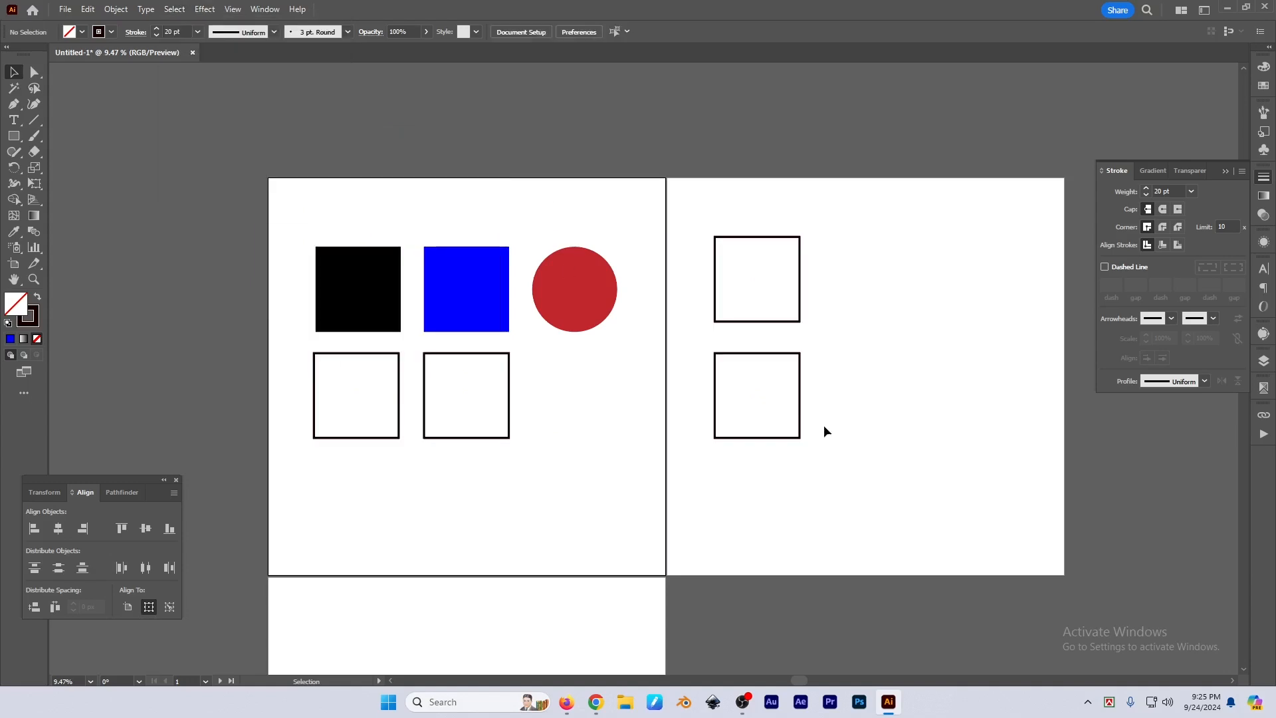
Set the stroke weight of the lower outline square on the second artboard to 60 pt
{"action": "scroll", "coordinate": [823, 425], "scroll_direction": "up", "scroll_amount": 1}
{"action": "left_click", "coordinate": [773, 401]}
{"action": "double_click", "coordinate": [1180, 192]}
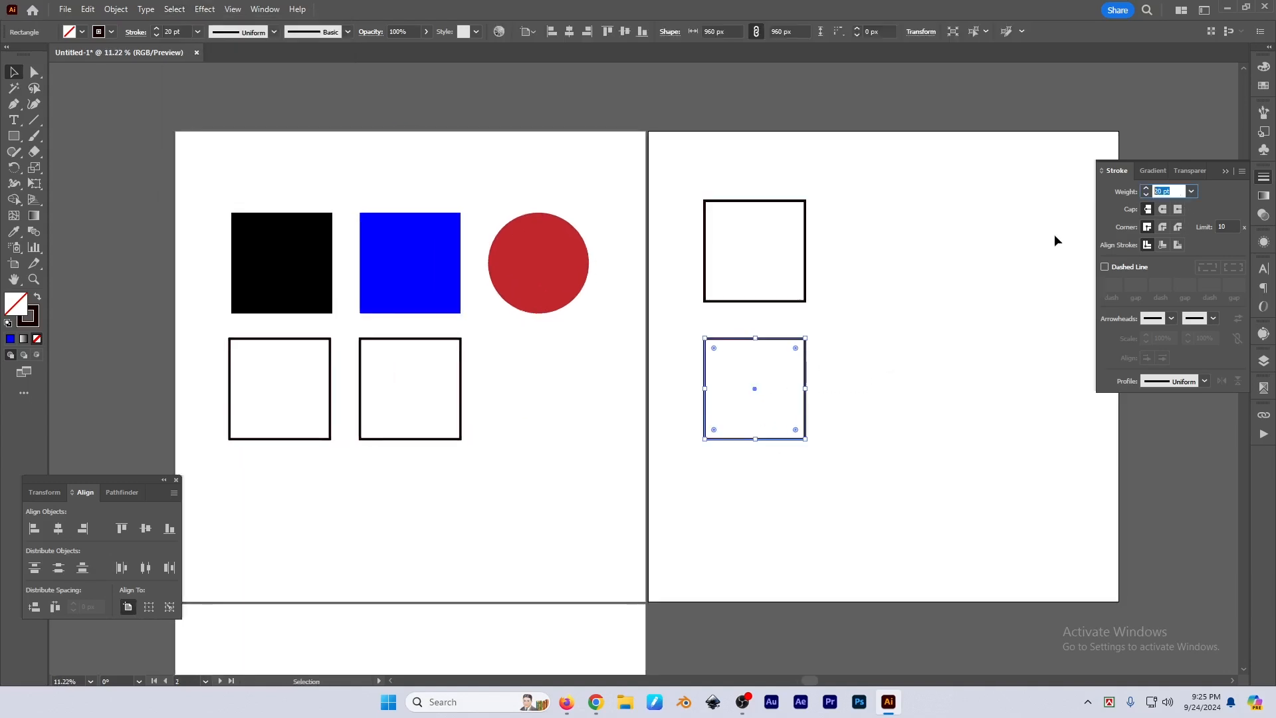
{"action": "type", "text": "60"}
{"action": "key", "text": "Return"}
Set the stroke weight of the outline square below the blue square to 5 pt
{"action": "left_click", "coordinate": [461, 366]}
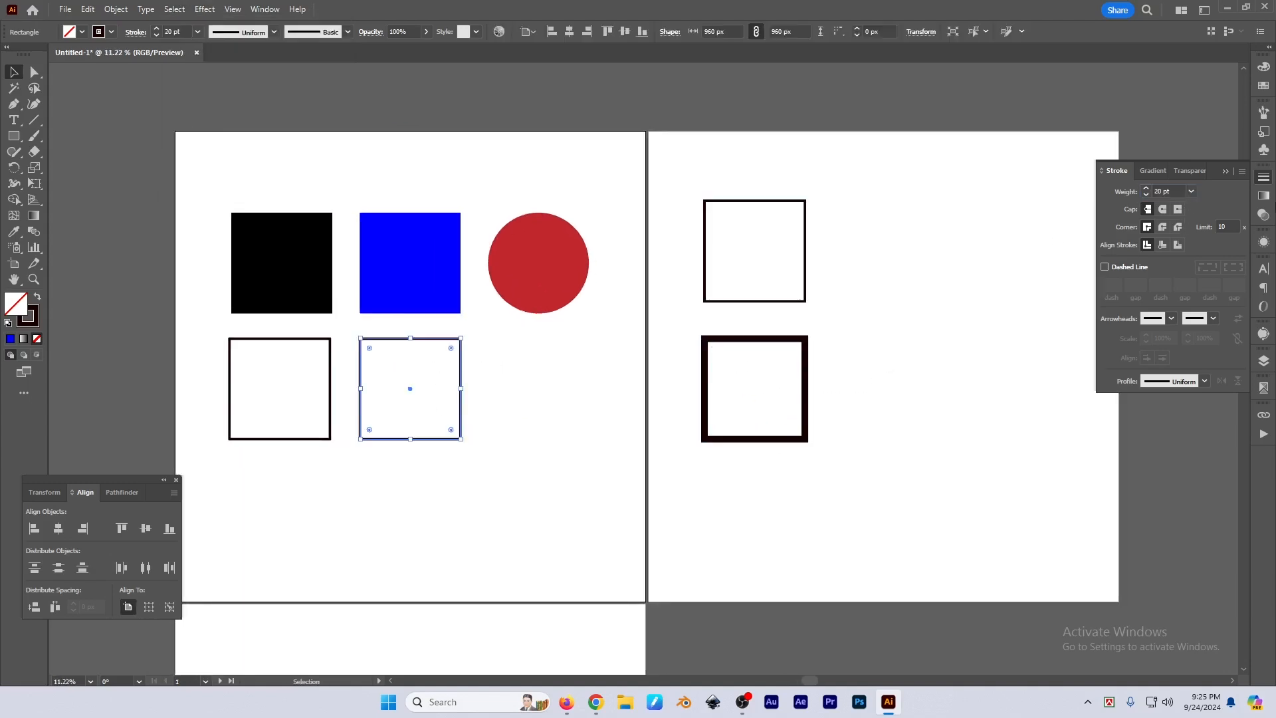
{"action": "double_click", "coordinate": [1173, 191]}
{"action": "type", "text": "5"}
{"action": "key", "text": "Return"}
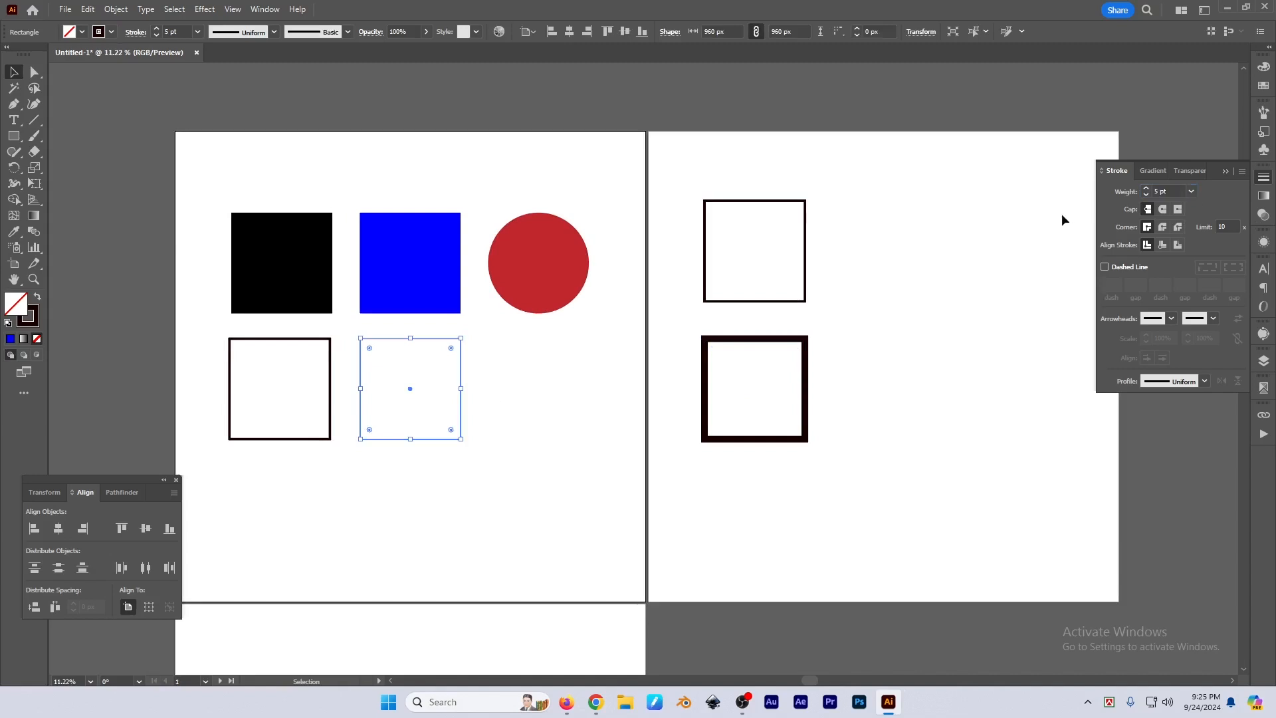
Set the stroke weight of the upper outline square on the second artboard to 100 pt and deselect it
{"action": "left_click", "coordinate": [770, 283]}
{"action": "double_click", "coordinate": [1165, 191]}
{"action": "type", "text": "100"}
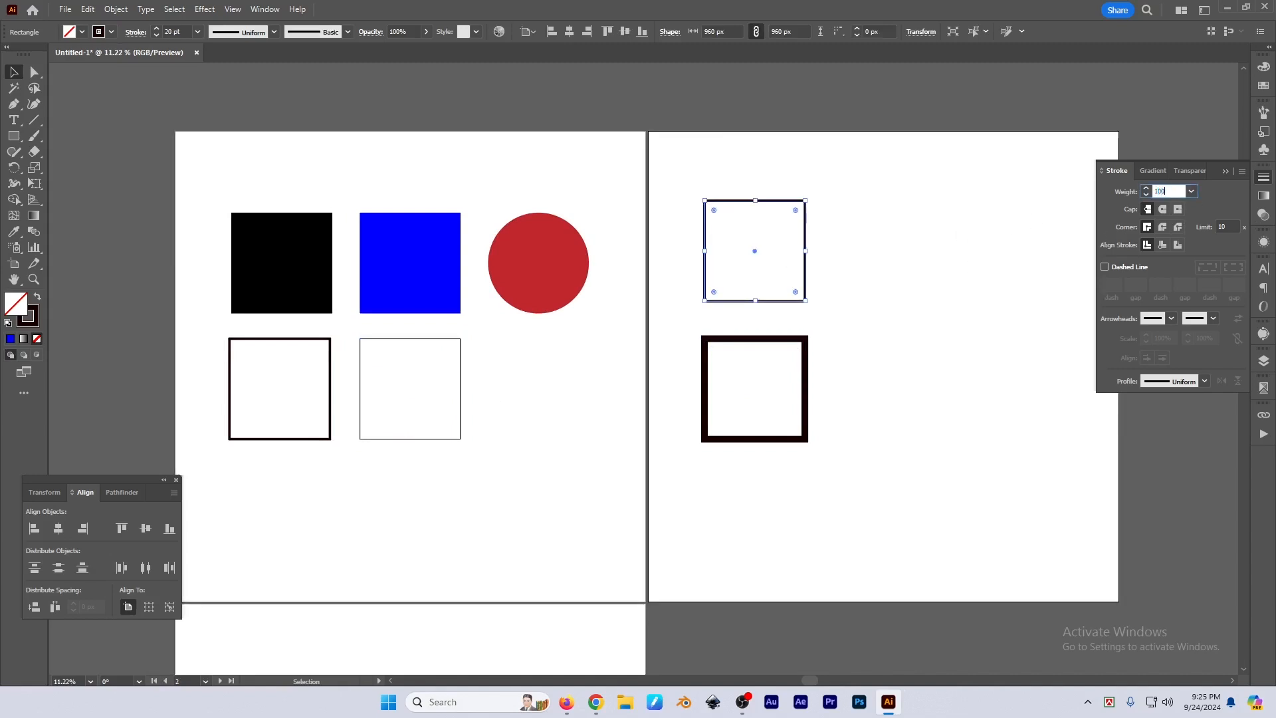
{"action": "key", "text": "Return"}
{"action": "left_click", "coordinate": [927, 309]}
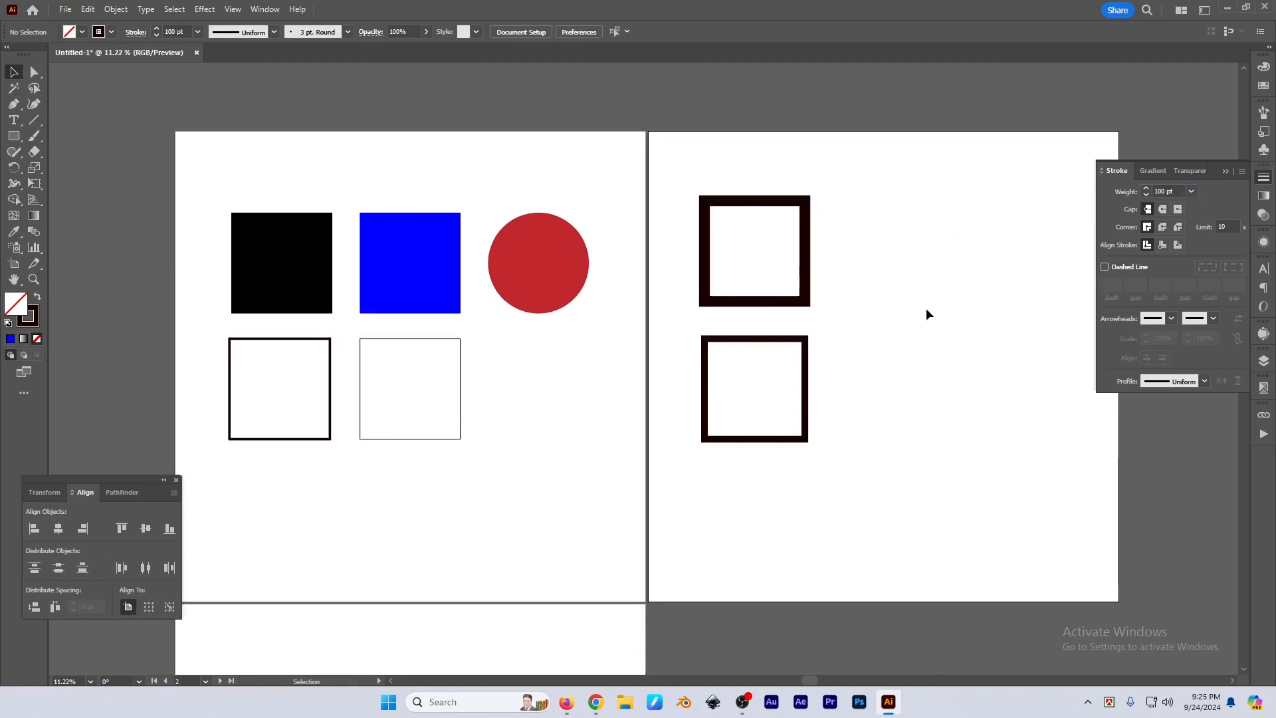
Select the differently weighted outline squares with the Same Stroke Color option, try moving them together, undo the move, and deselect
{"action": "left_click", "coordinate": [171, 10]}
{"action": "mouse_move", "coordinate": [316, 140]}
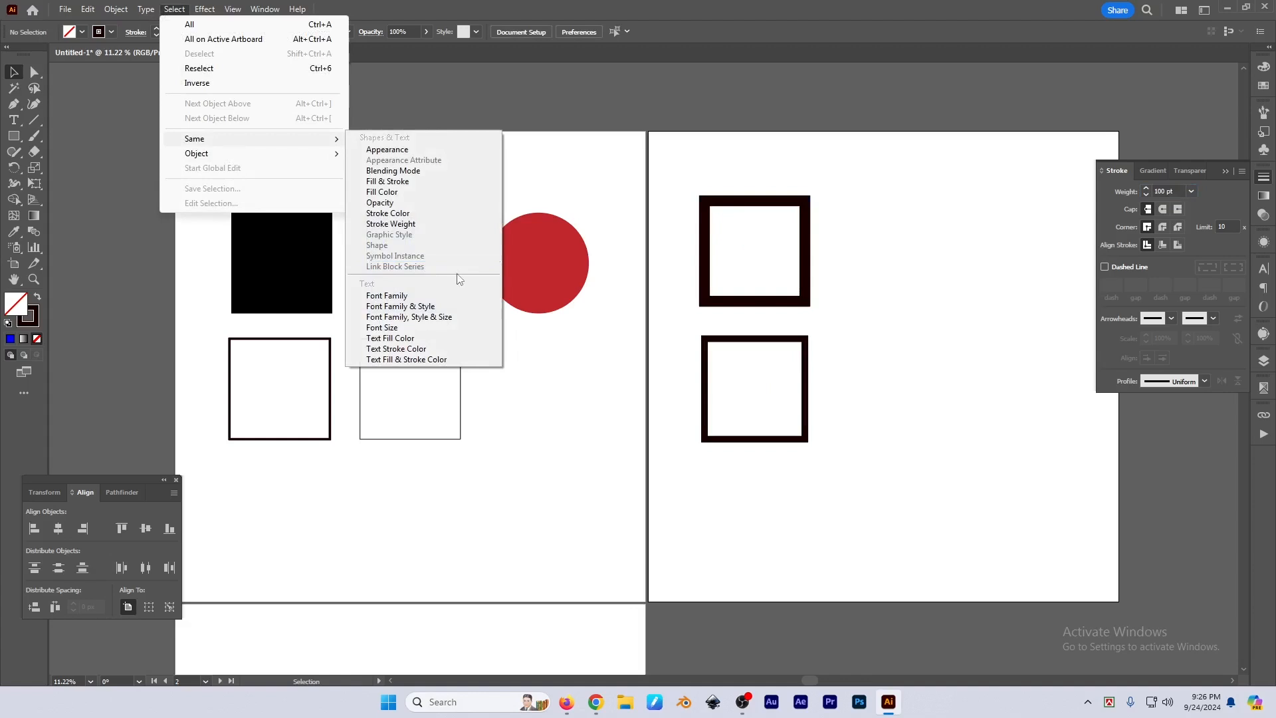
{"action": "left_click", "coordinate": [394, 220]}
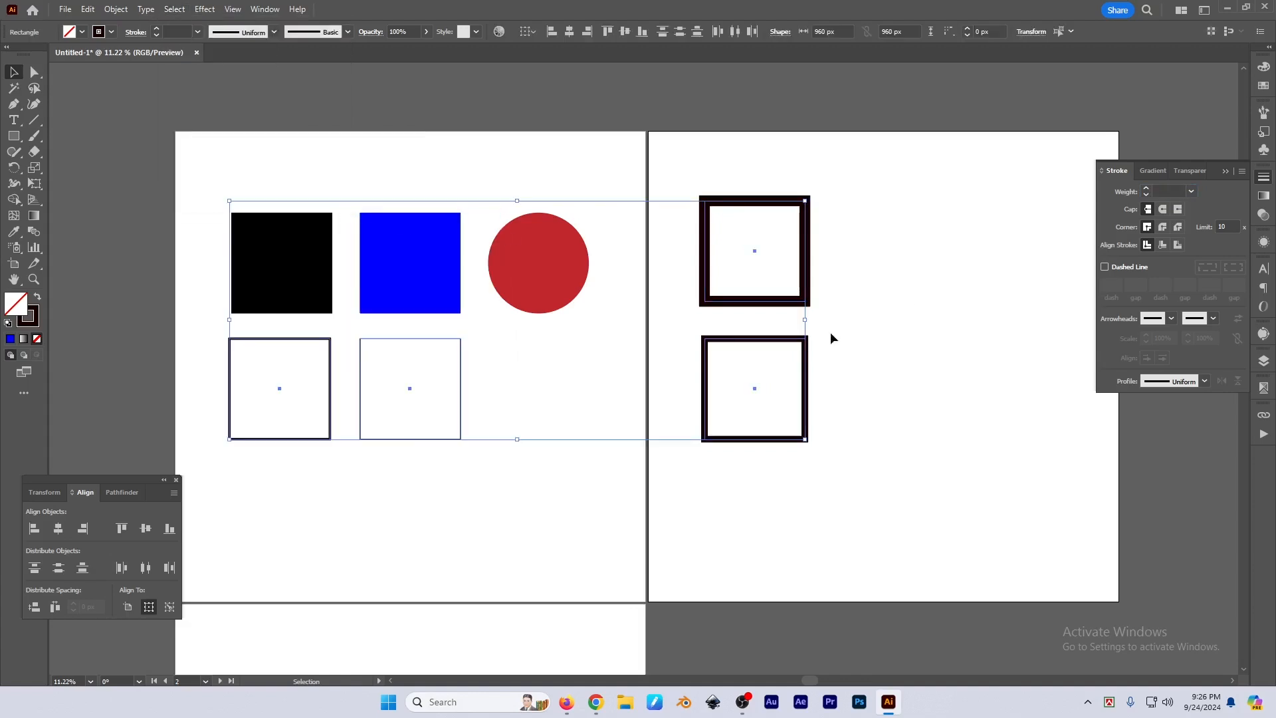
{"action": "left_click_drag", "start_coordinate": [784, 342], "coordinate": [898, 379]}
{"action": "key", "text": "ctrl+z"}
{"action": "left_click", "coordinate": [908, 348]}
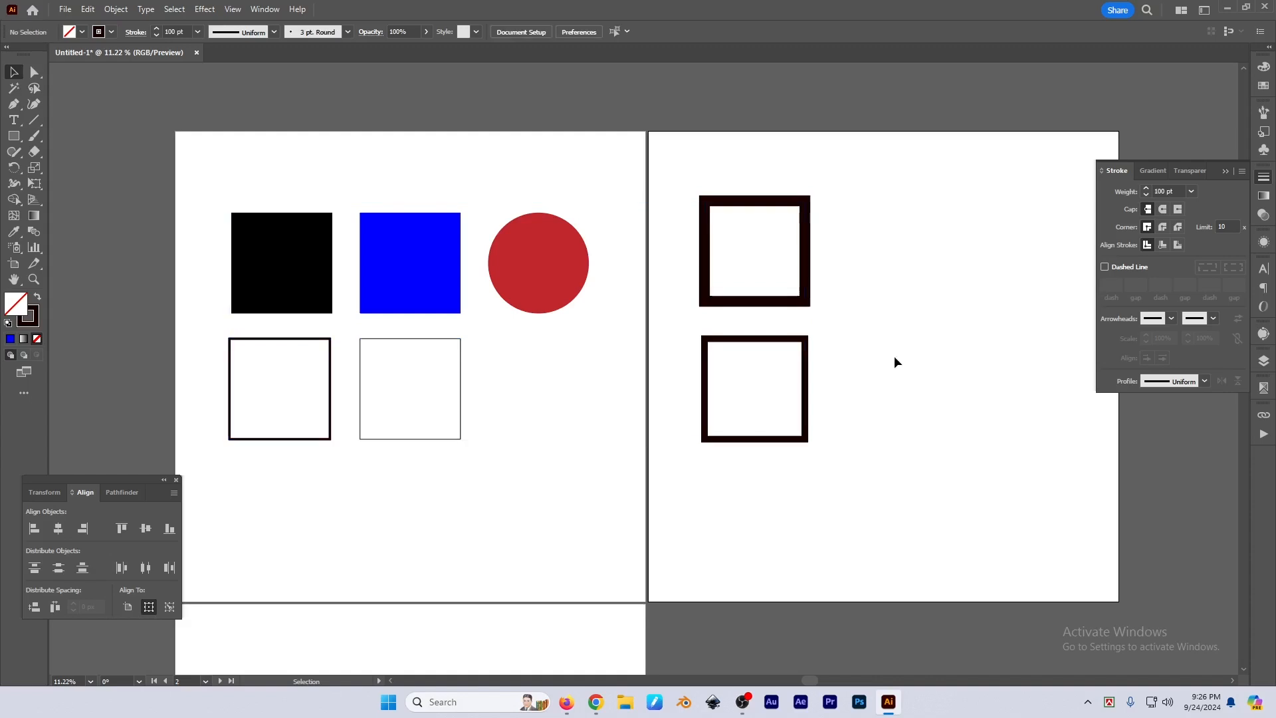
Set the stroke weight of the outline square below the blue square to 10 pt
{"action": "left_click", "coordinate": [461, 379]}
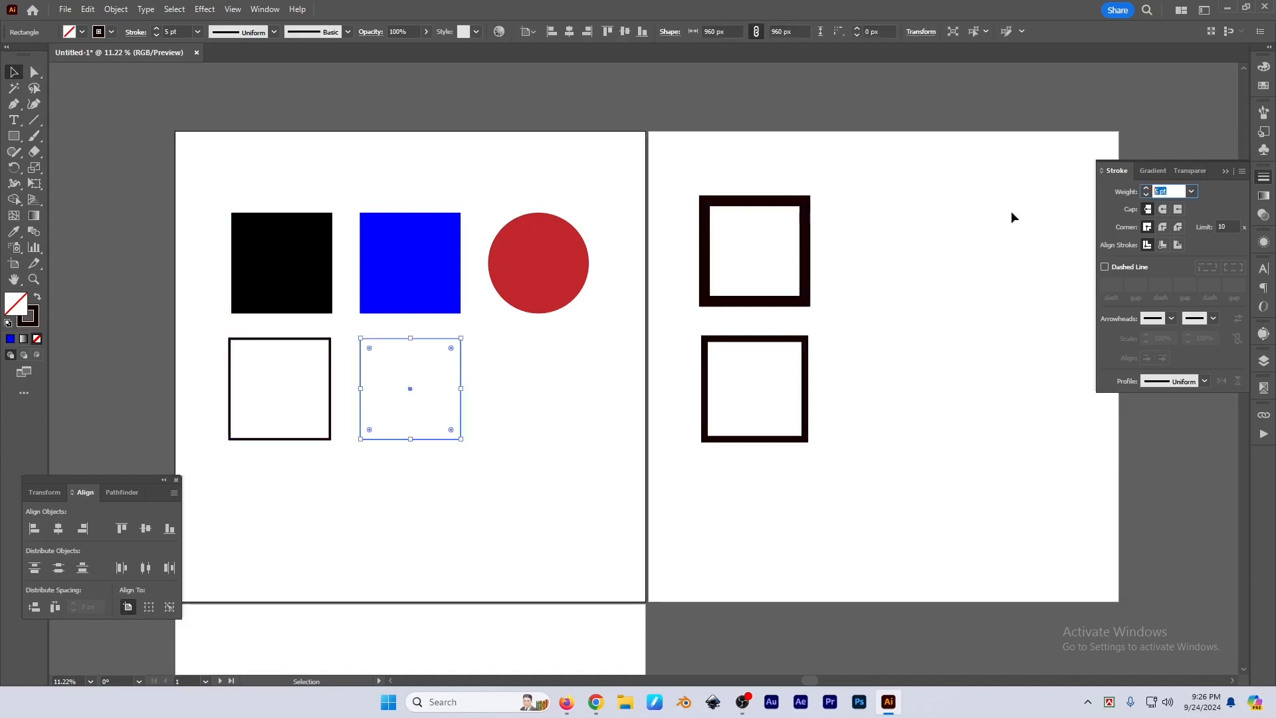
{"action": "type", "text": "10"}
{"action": "key", "text": "Return"}
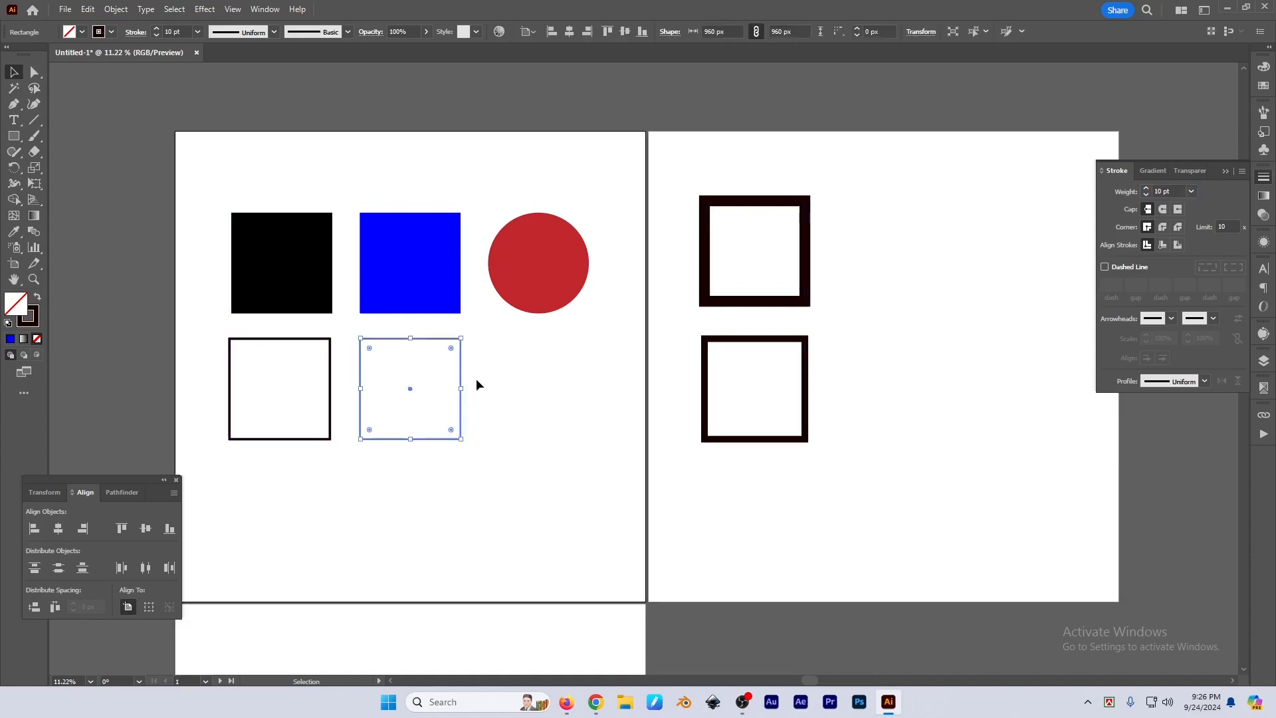
Place two copies of the 10 pt outline square, one above the other, beside the thick squares on the second artboard, and deselect
{"action": "left_click", "coordinate": [469, 363]}
{"action": "left_click_drag", "start_coordinate": [461, 366], "coordinate": [968, 399]}
{"action": "left_click_drag", "start_coordinate": [933, 344], "coordinate": [932, 193]}
{"action": "left_click", "coordinate": [326, 114]}
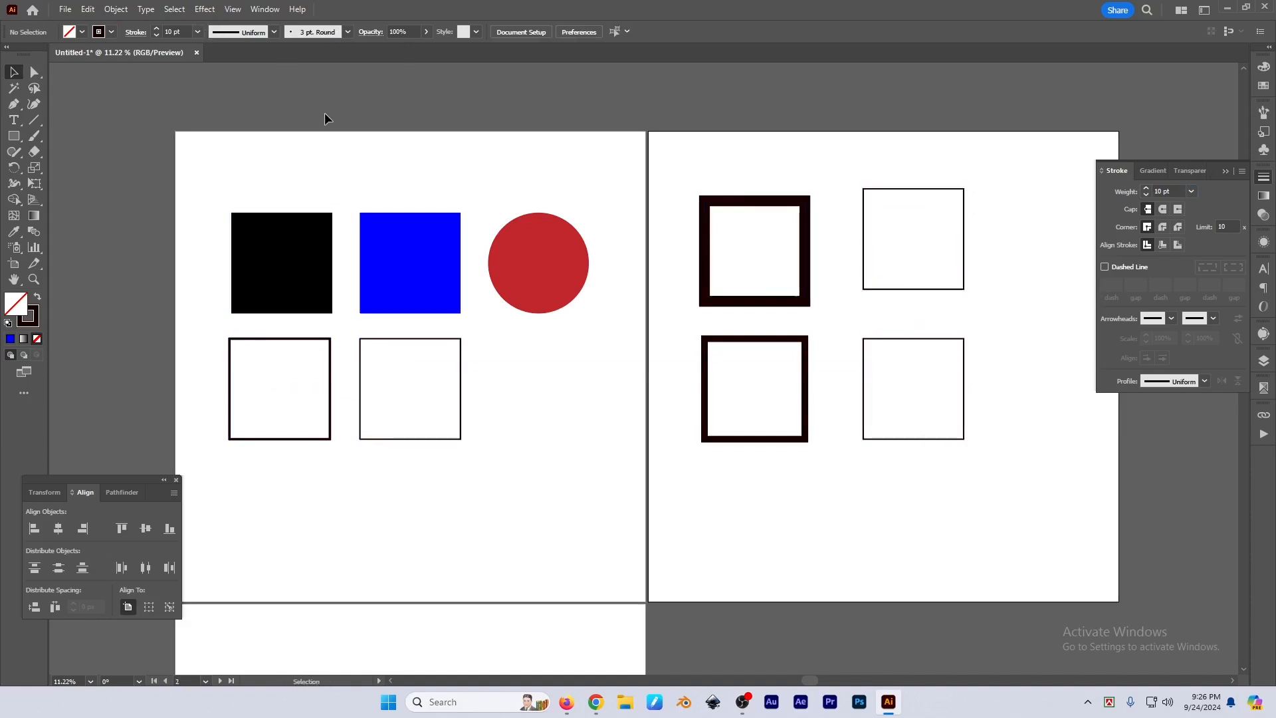
Select all the 10 pt outline squares with the Same Stroke Weight option, try moving them together, and undo the move
{"action": "left_click", "coordinate": [175, 9]}
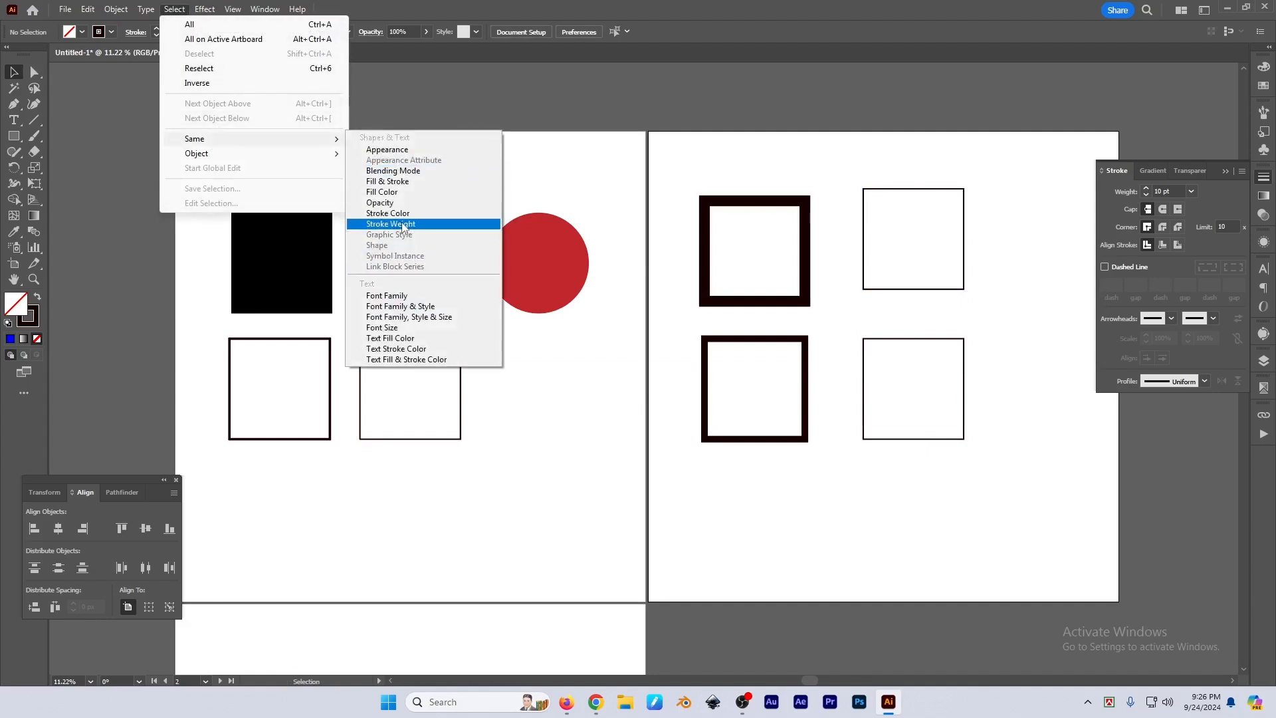
{"action": "left_click", "coordinate": [403, 225]}
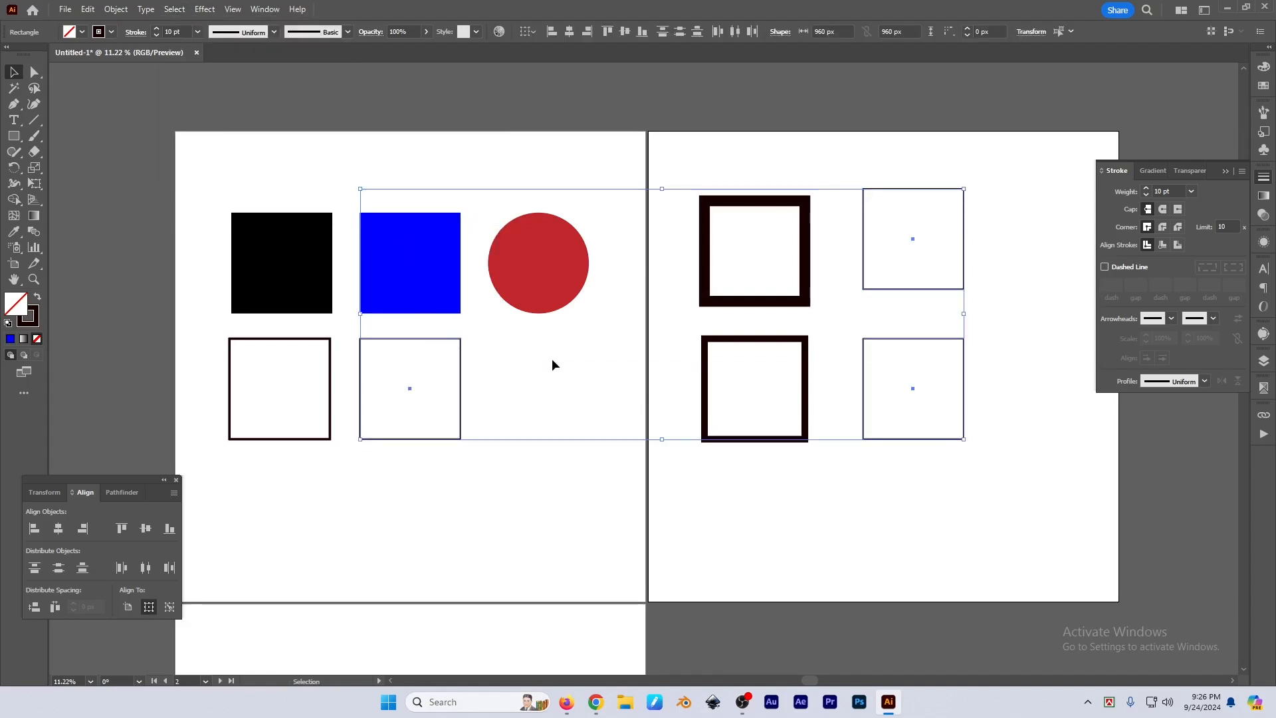
{"action": "left_click_drag", "start_coordinate": [470, 371], "coordinate": [530, 459]}
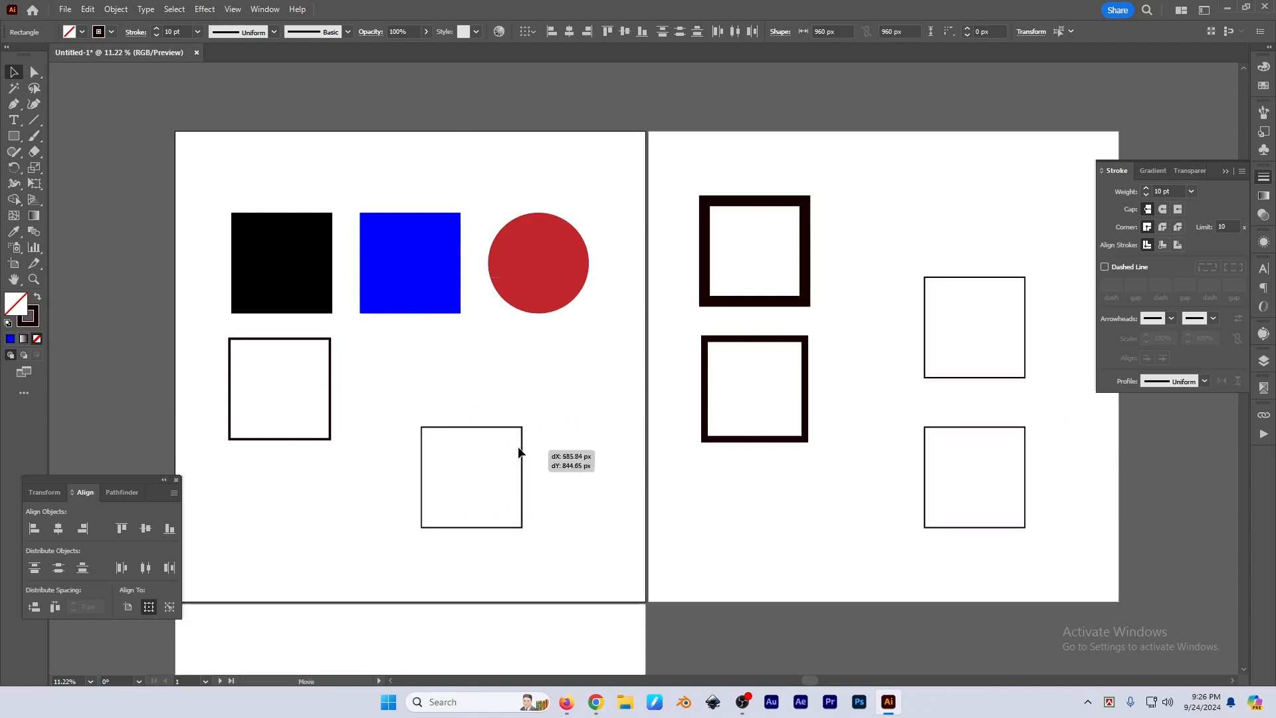
{"action": "key", "text": "ctrl+z"}
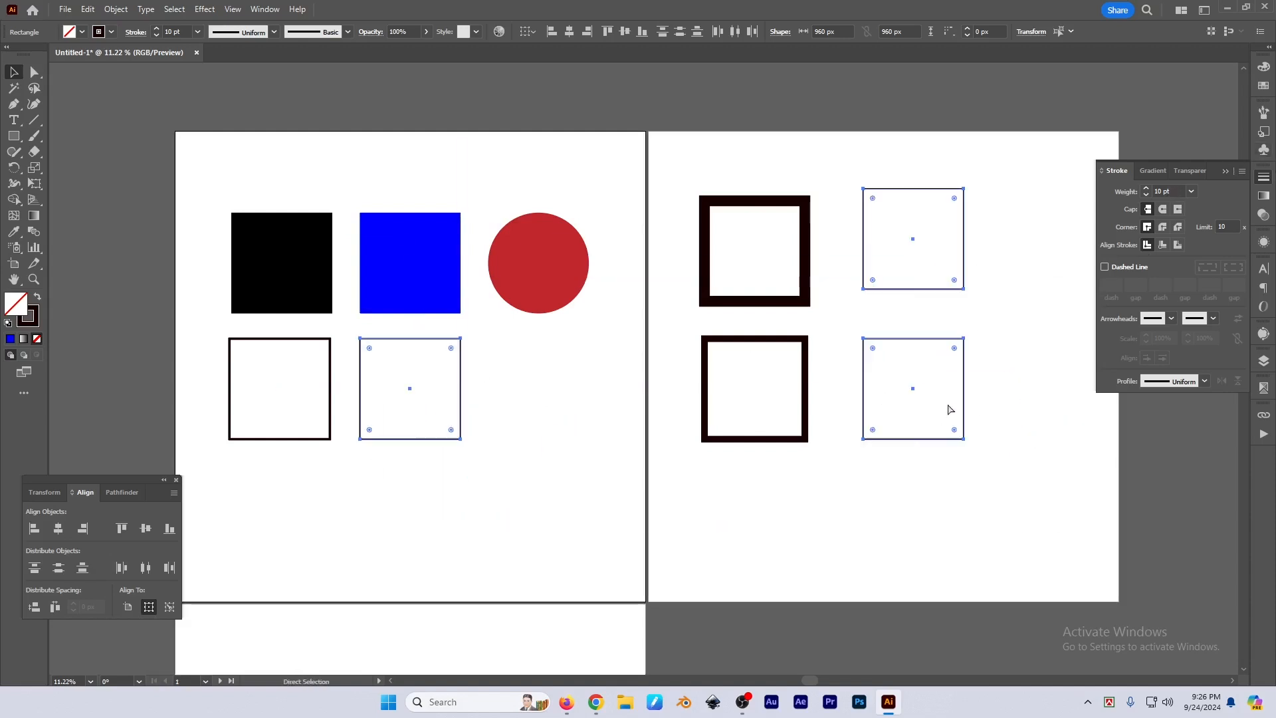
Deselect the 10 pt outline squares and delete the four outline squares on the second artboard
{"action": "left_click", "coordinate": [174, 9]}
{"action": "mouse_move", "coordinate": [200, 138]}
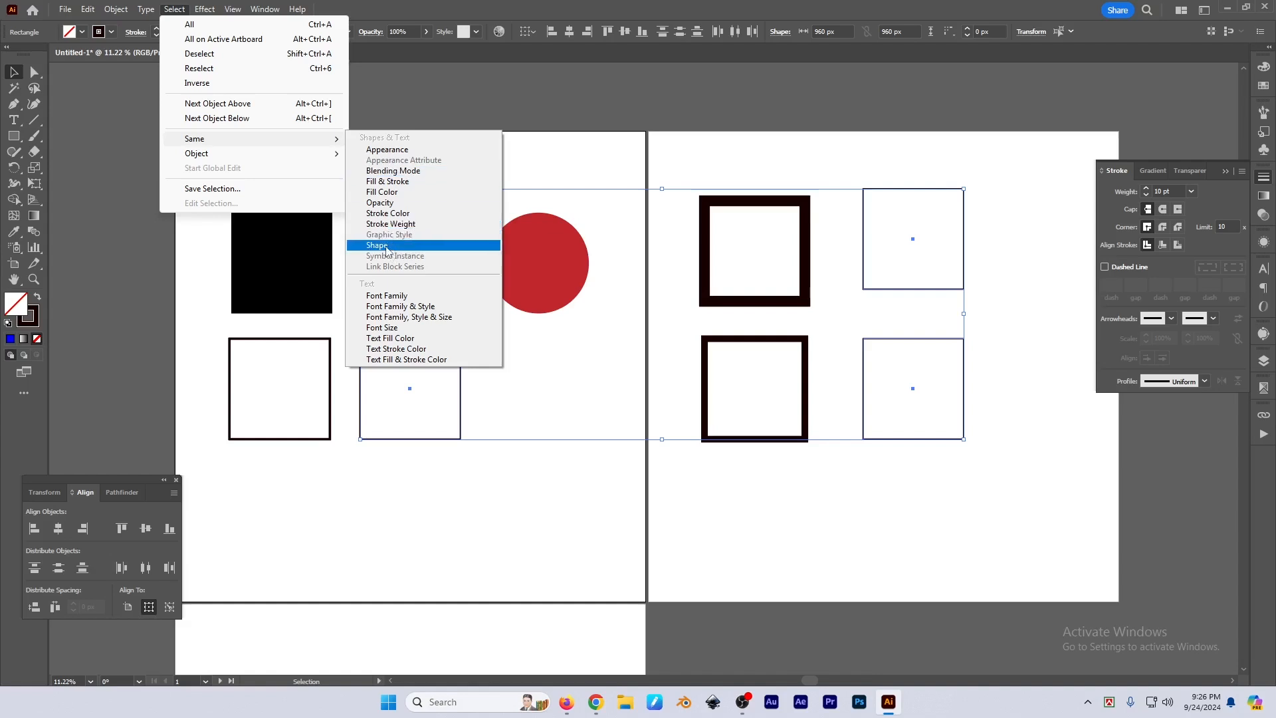
{"action": "left_click", "coordinate": [584, 397]}
{"action": "scroll", "coordinate": [579, 406], "scroll_direction": "down", "scroll_amount": 2}
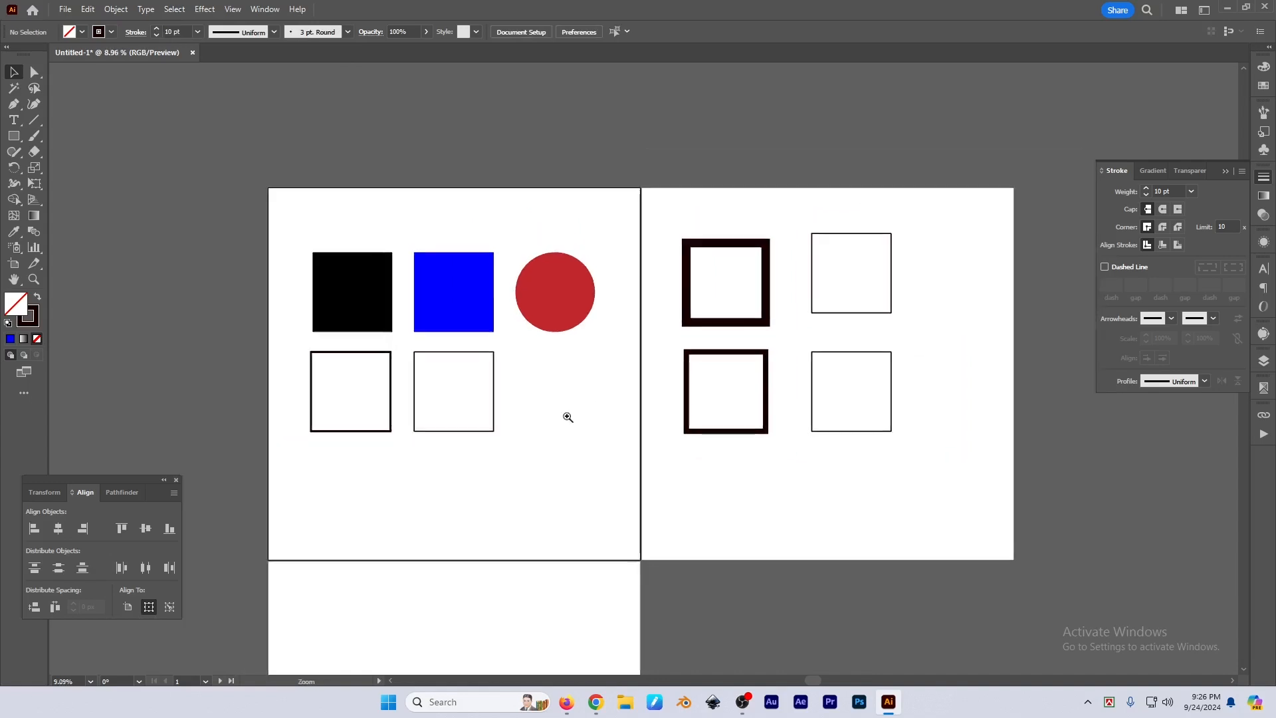
{"action": "left_click_drag", "start_coordinate": [660, 444], "coordinate": [875, 238]}
{"action": "key", "text": "Delete"}
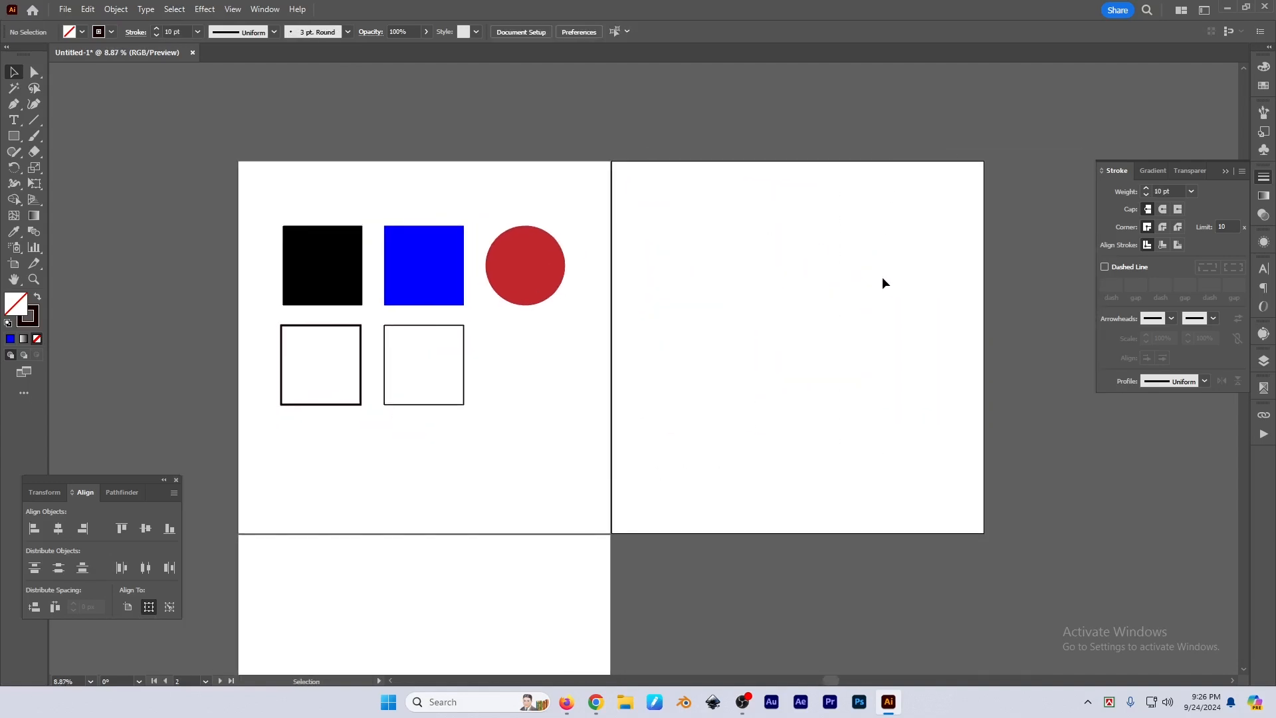
Look through the brushes and symbols, and display the available graphic styles
{"action": "left_click", "coordinate": [1265, 113]}
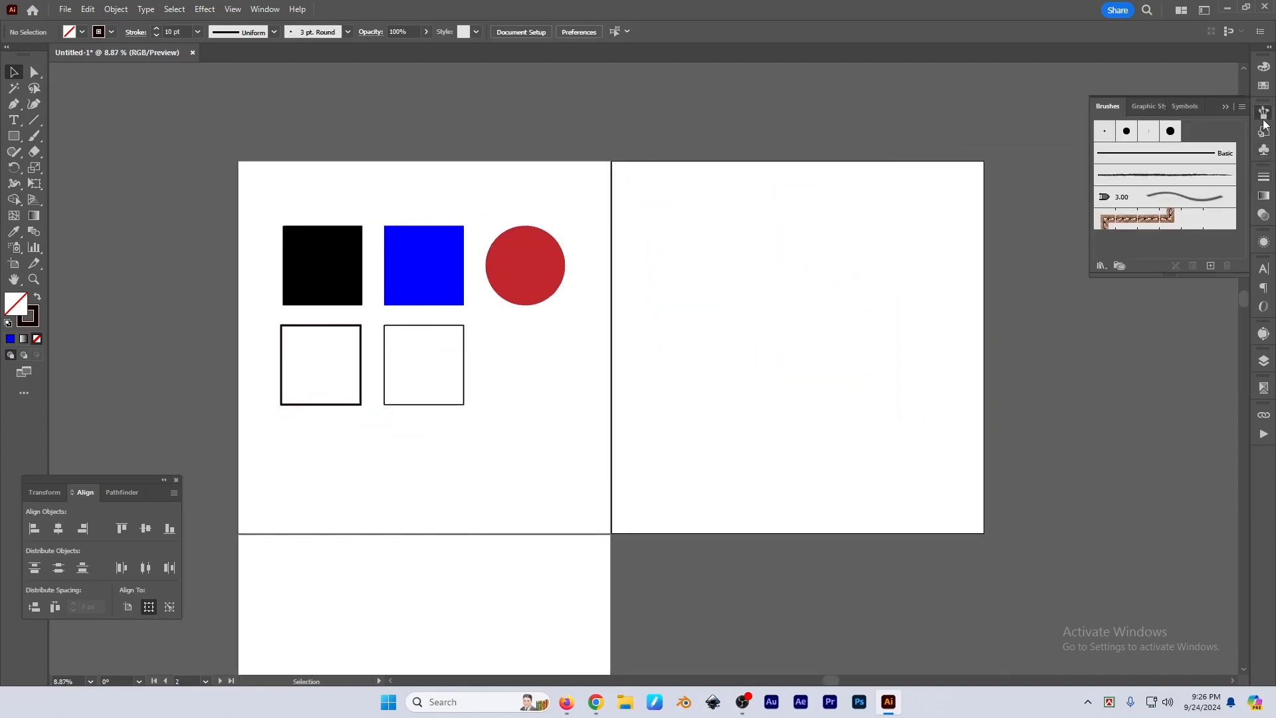
{"action": "left_click", "coordinate": [1266, 151]}
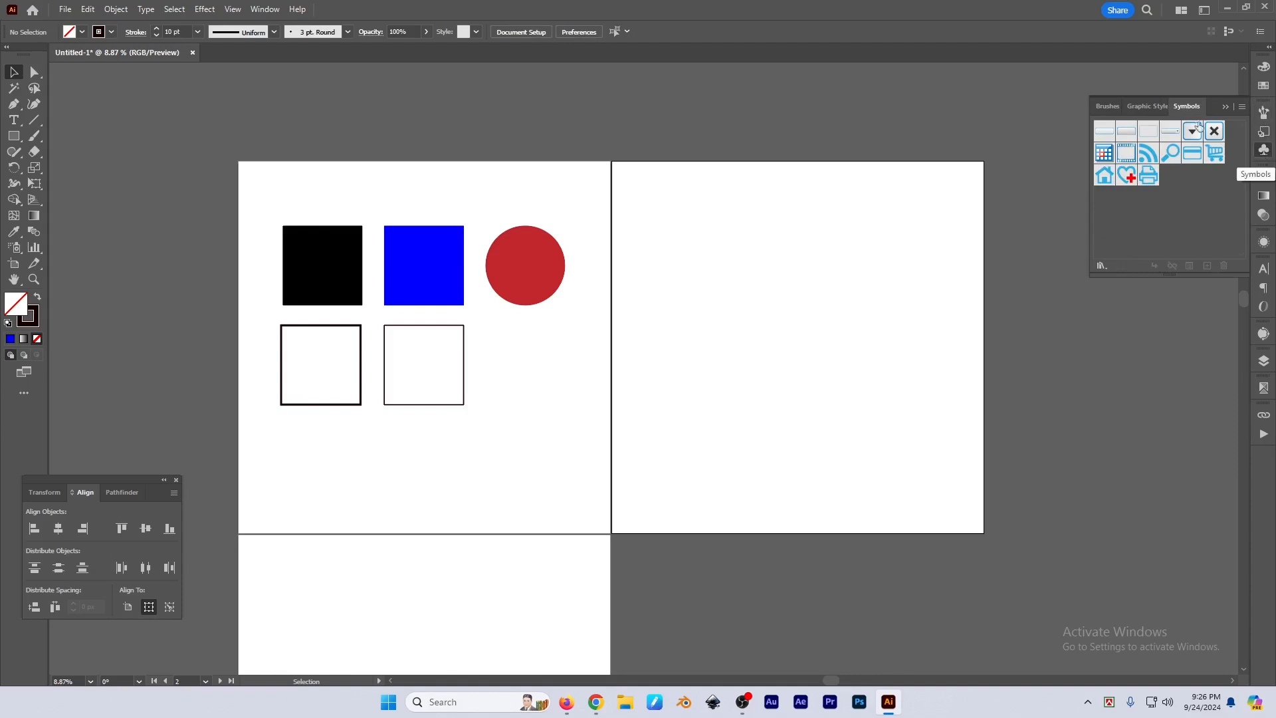
{"action": "left_click", "coordinate": [1147, 108]}
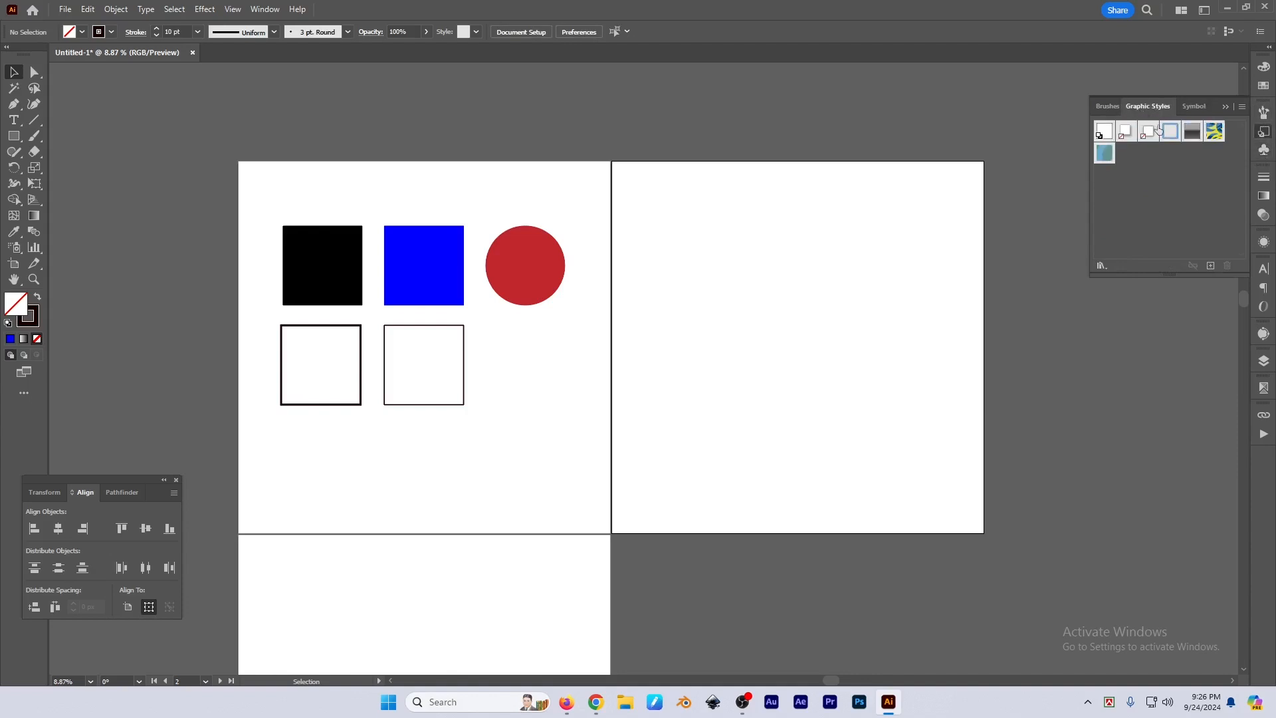
{"action": "left_click", "coordinate": [1213, 133]}
{"action": "scroll", "coordinate": [539, 395], "scroll_direction": "up", "scroll_amount": 2}
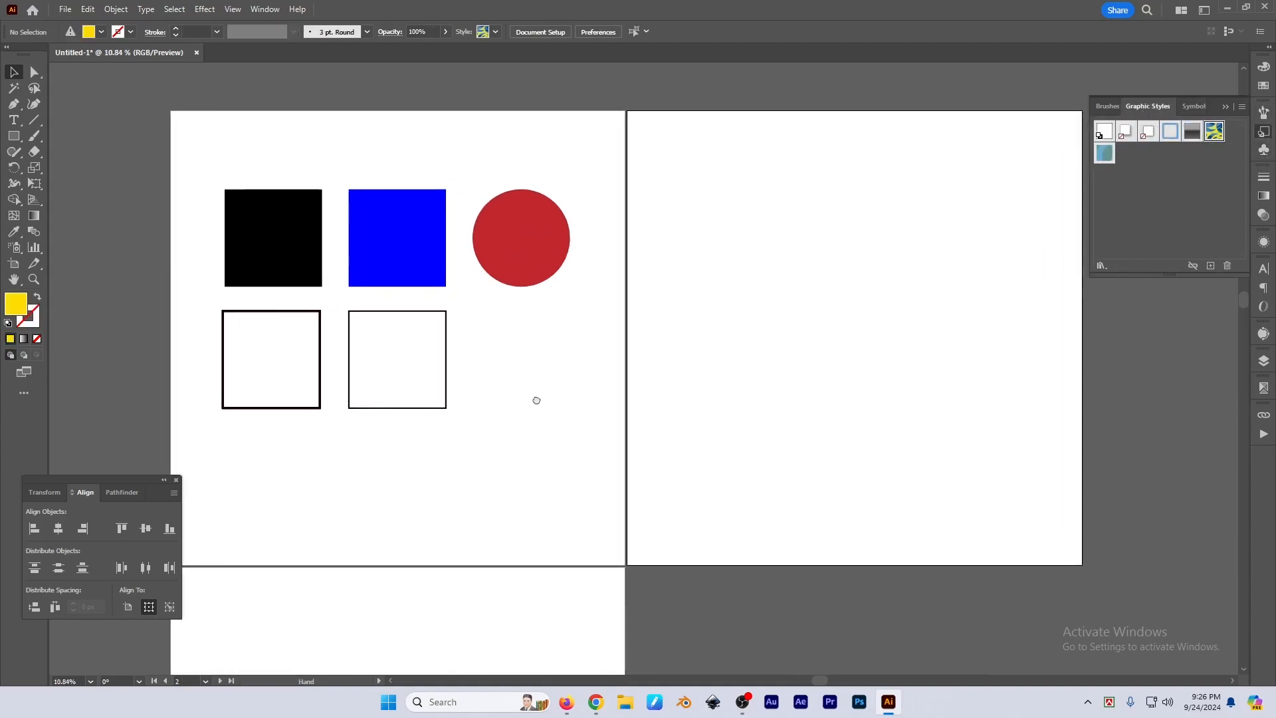
Copy the red circle onto the second artboard and apply the blue, green and yellow patterned graphic style to it
{"action": "left_click_drag", "start_coordinate": [520, 264], "coordinate": [724, 263]}
{"action": "scroll", "coordinate": [755, 284], "scroll_direction": "up", "scroll_amount": 1}
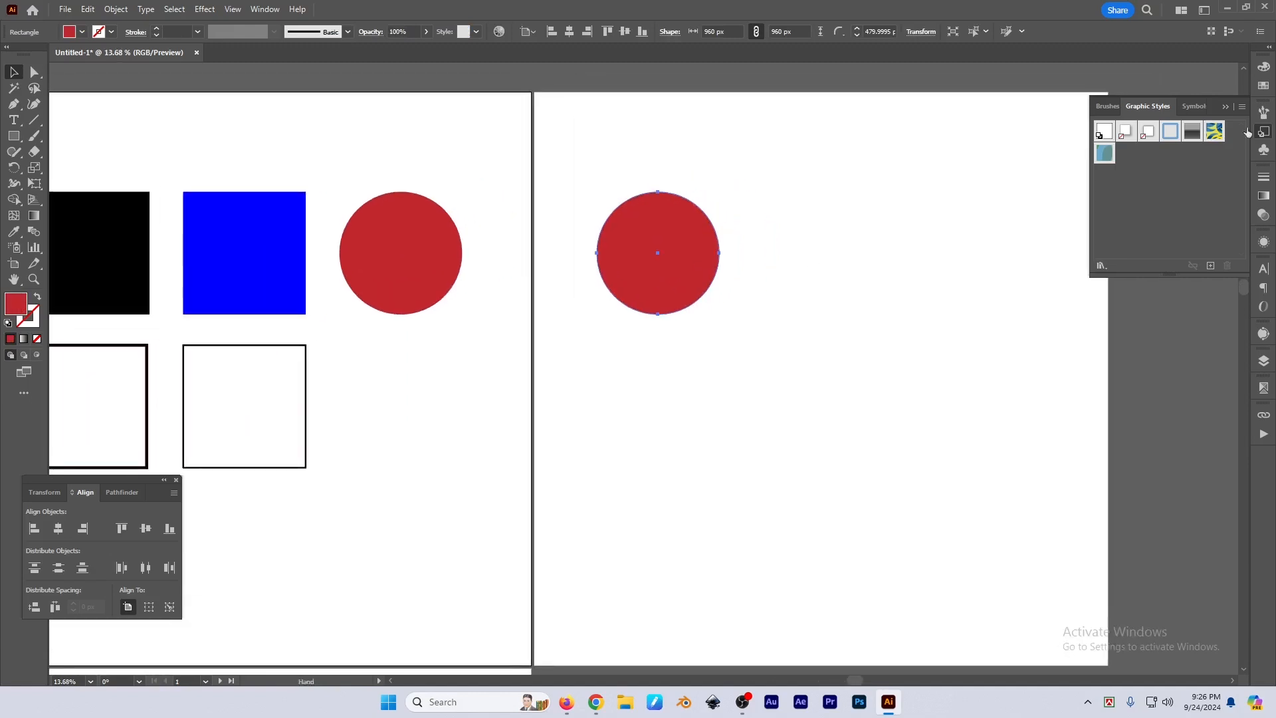
{"action": "left_click", "coordinate": [1215, 132]}
{"action": "left_click", "coordinate": [838, 265]}
Place two more circles in a row beside the patterned one, apply the blue-green graphic style, and try Blue Neon on the last
{"action": "mouse_move", "coordinate": [650, 285]}
{"action": "left_mouse_down"}
{"action": "mouse_move", "coordinate": [822, 276]}
{"action": "mouse_move", "coordinate": [967, 237]}
{"action": "left_mouse_up"}
{"action": "left_click", "coordinate": [1105, 154]}
{"action": "left_click", "coordinate": [1171, 131]}
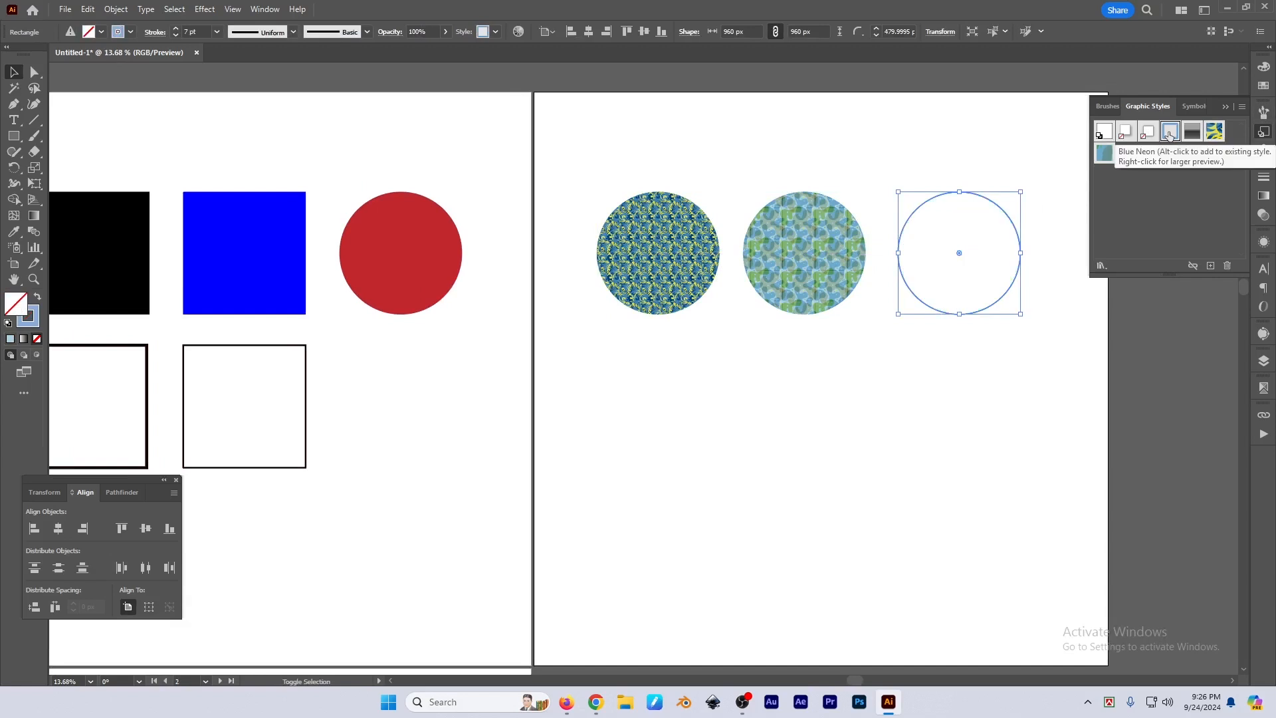
Open the Image Effects graphic style library, enlarge its panel, and browse forward to the Textures library
{"action": "left_click", "coordinate": [1242, 107]}
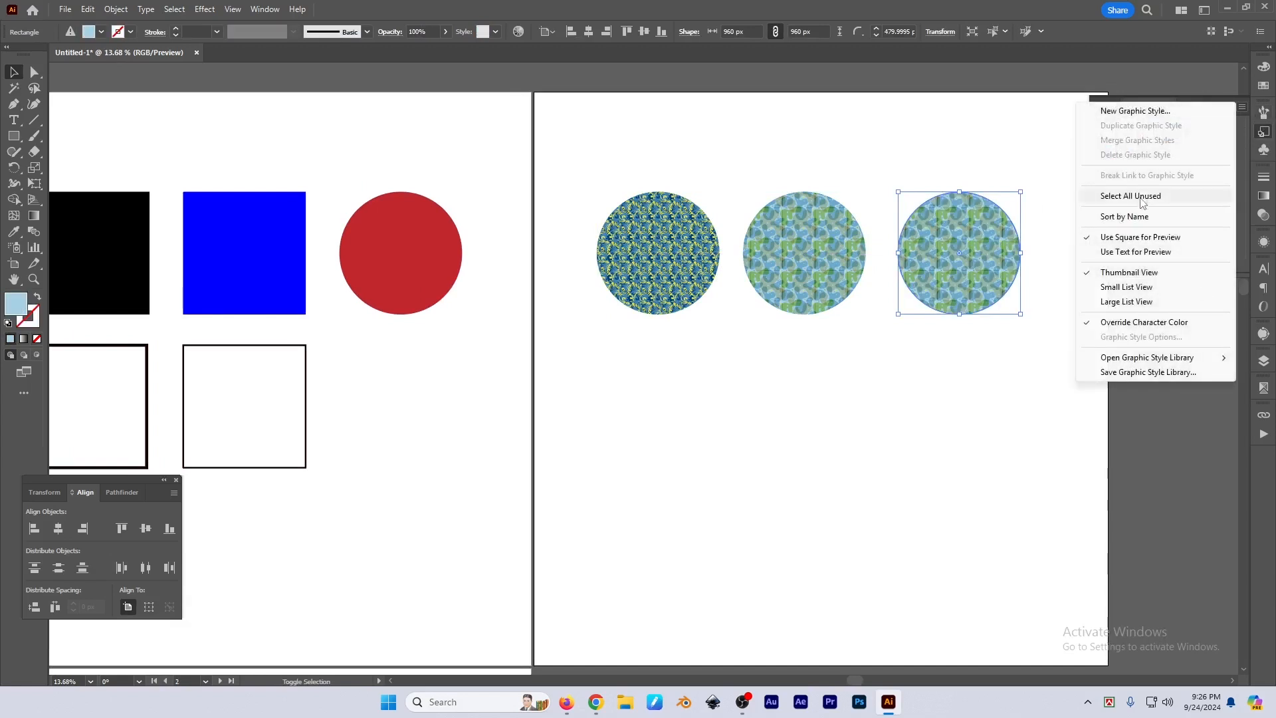
{"action": "mouse_move", "coordinate": [1157, 358]}
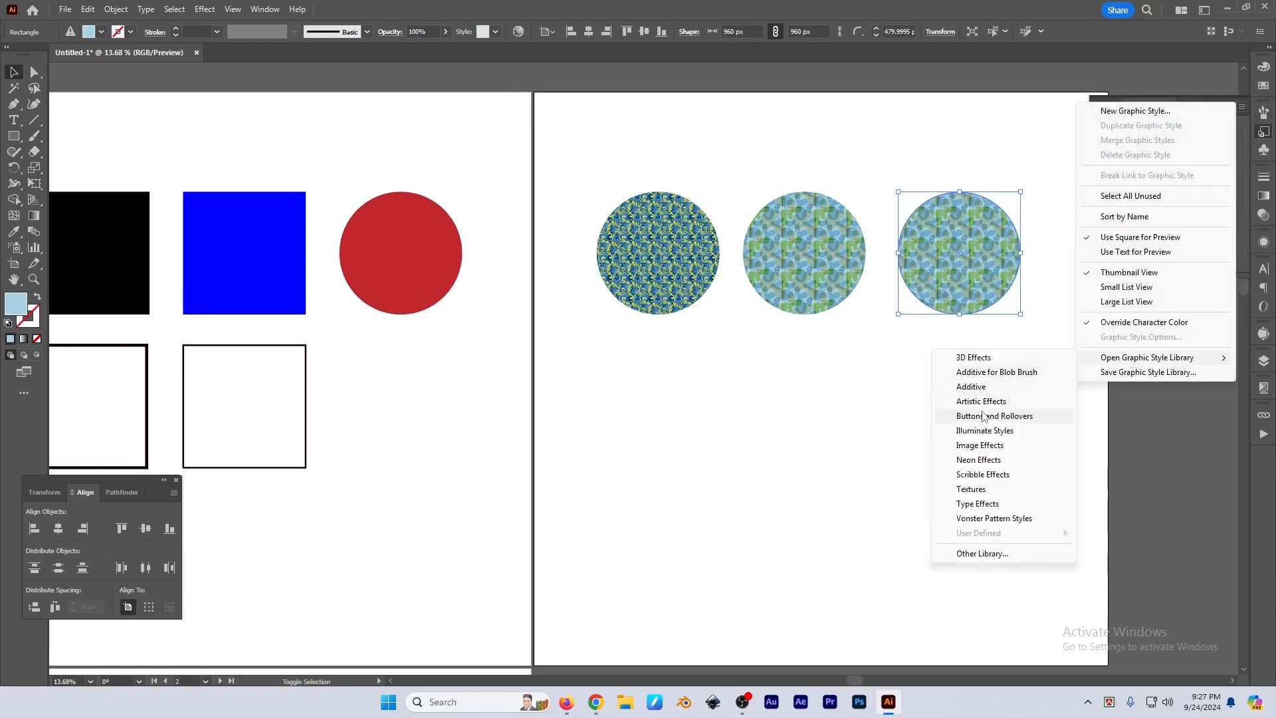
{"action": "left_click", "coordinate": [979, 446]}
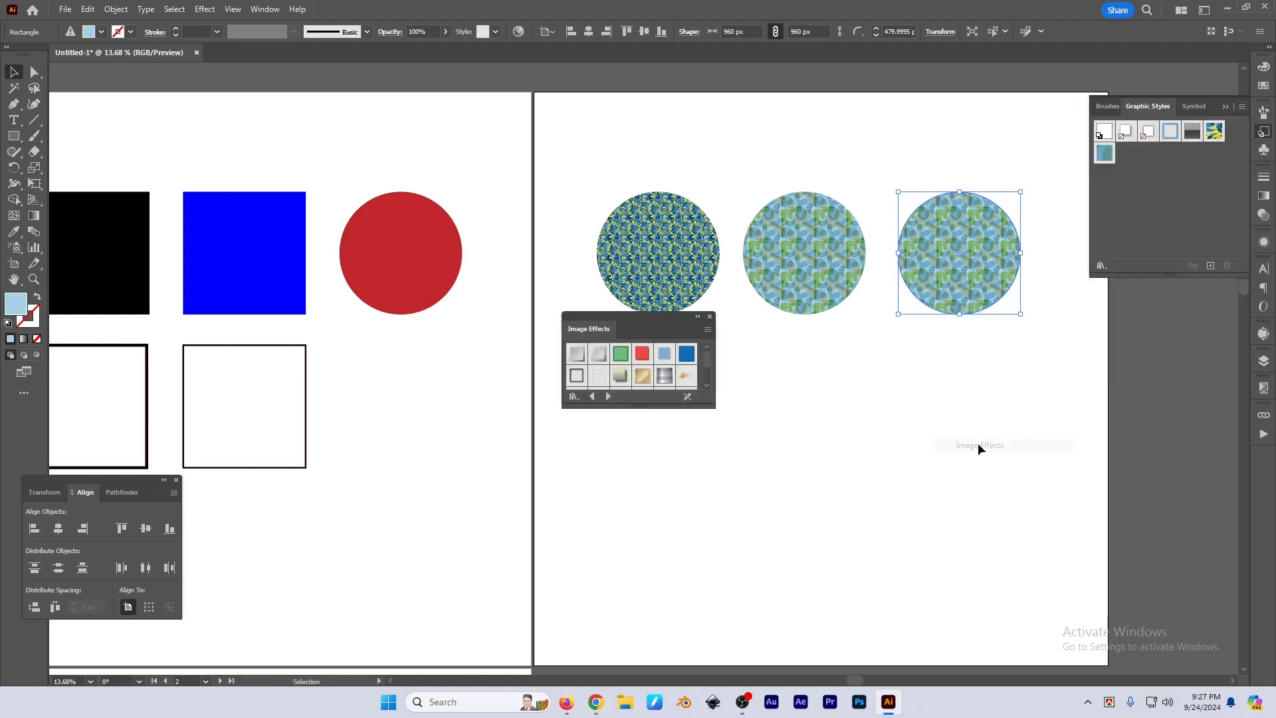
{"action": "left_click_drag", "start_coordinate": [697, 406], "coordinate": [649, 522]}
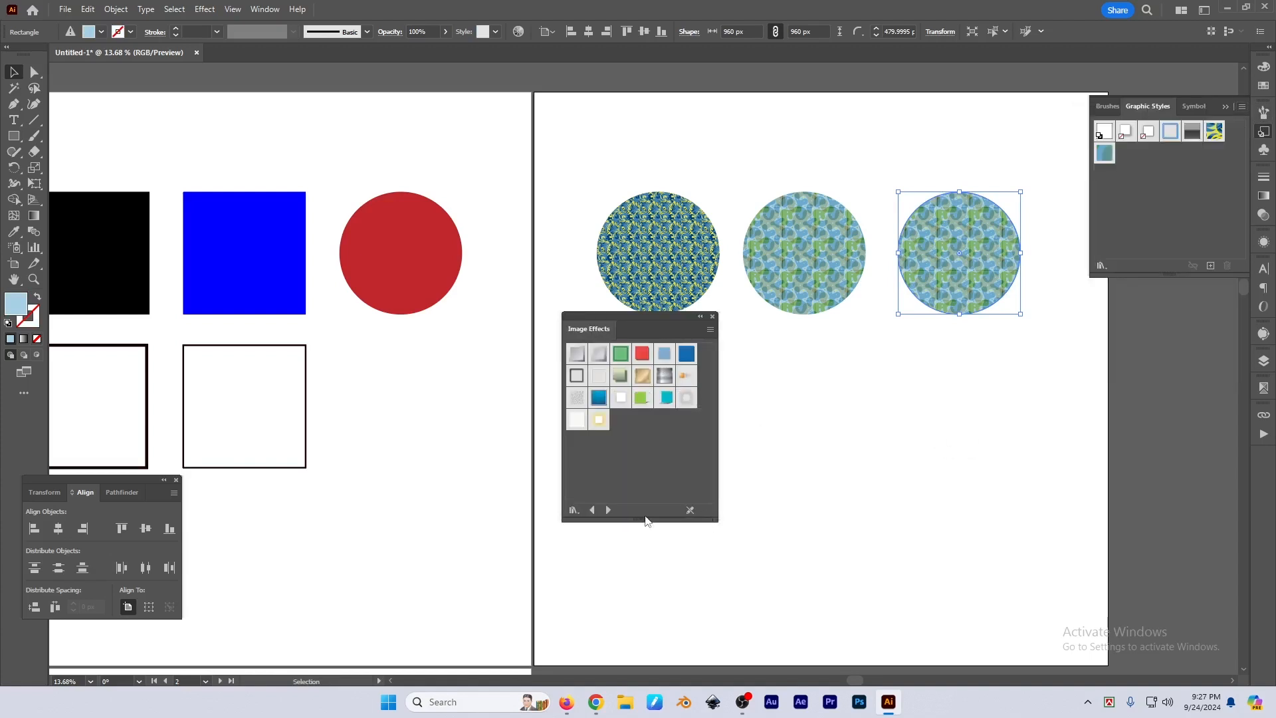
{"action": "left_click", "coordinate": [608, 510]}
{"action": "left_click", "coordinate": [609, 510]}
{"action": "left_click", "coordinate": [608, 510]}
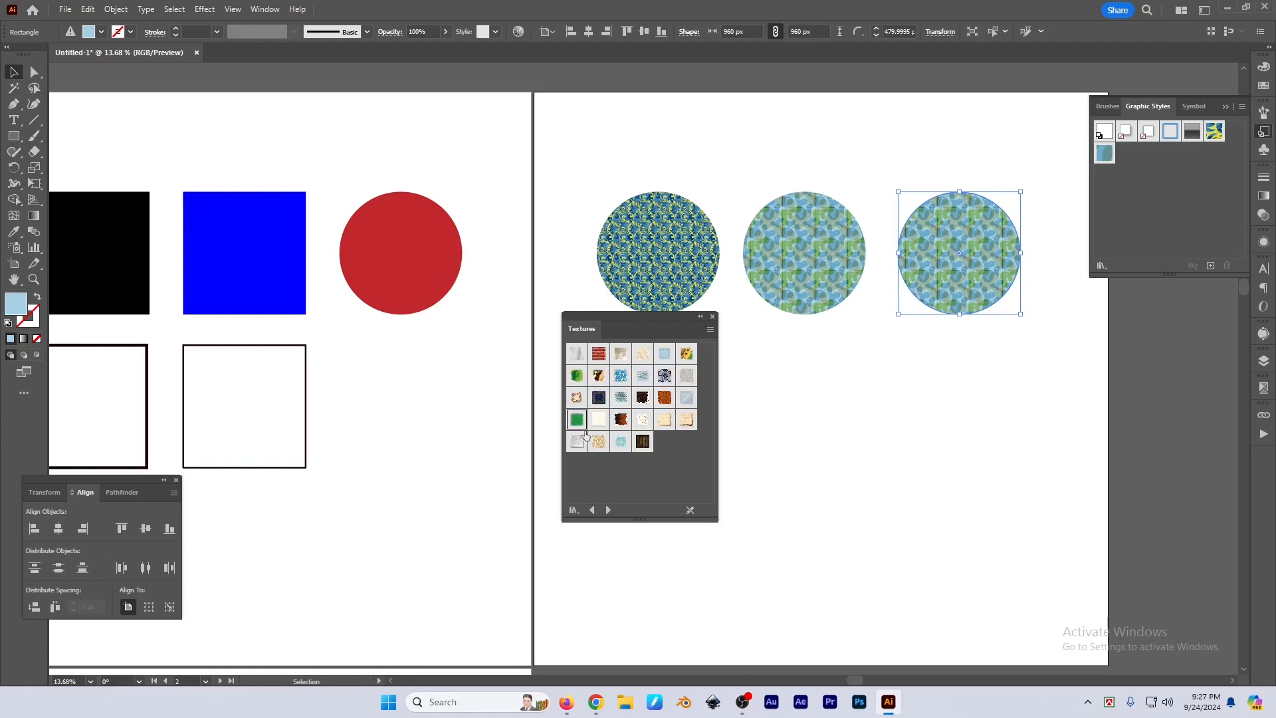
Try the green and light-blue Textures styles and a peach Scribble Effects style on the third circle of the second artboard
{"action": "left_click", "coordinate": [621, 441]}
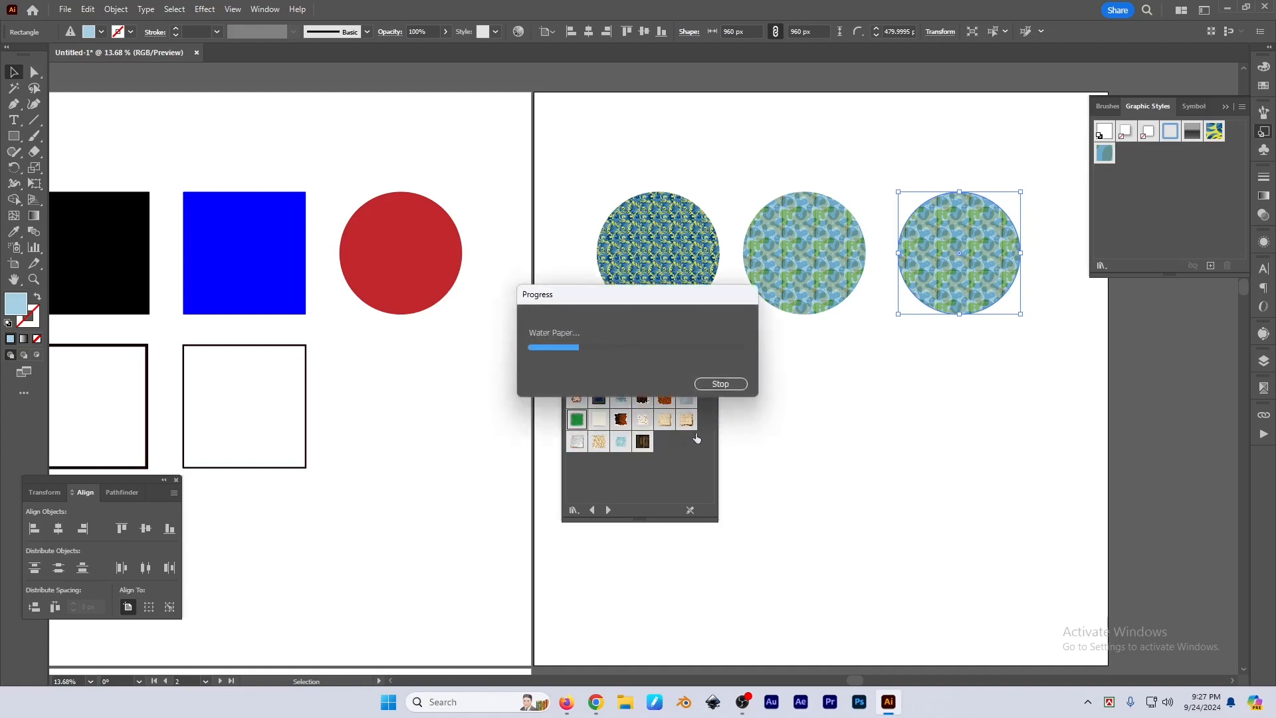
{"action": "left_click", "coordinate": [623, 443]}
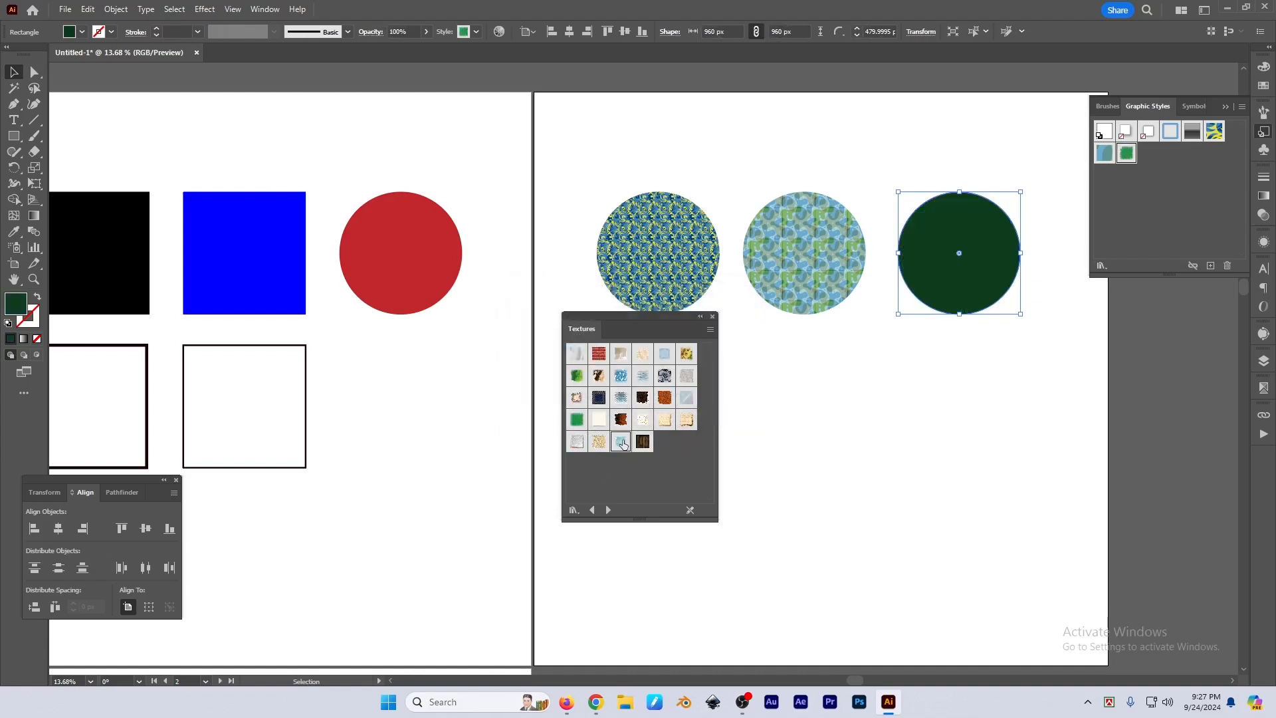
{"action": "left_click", "coordinate": [593, 510]}
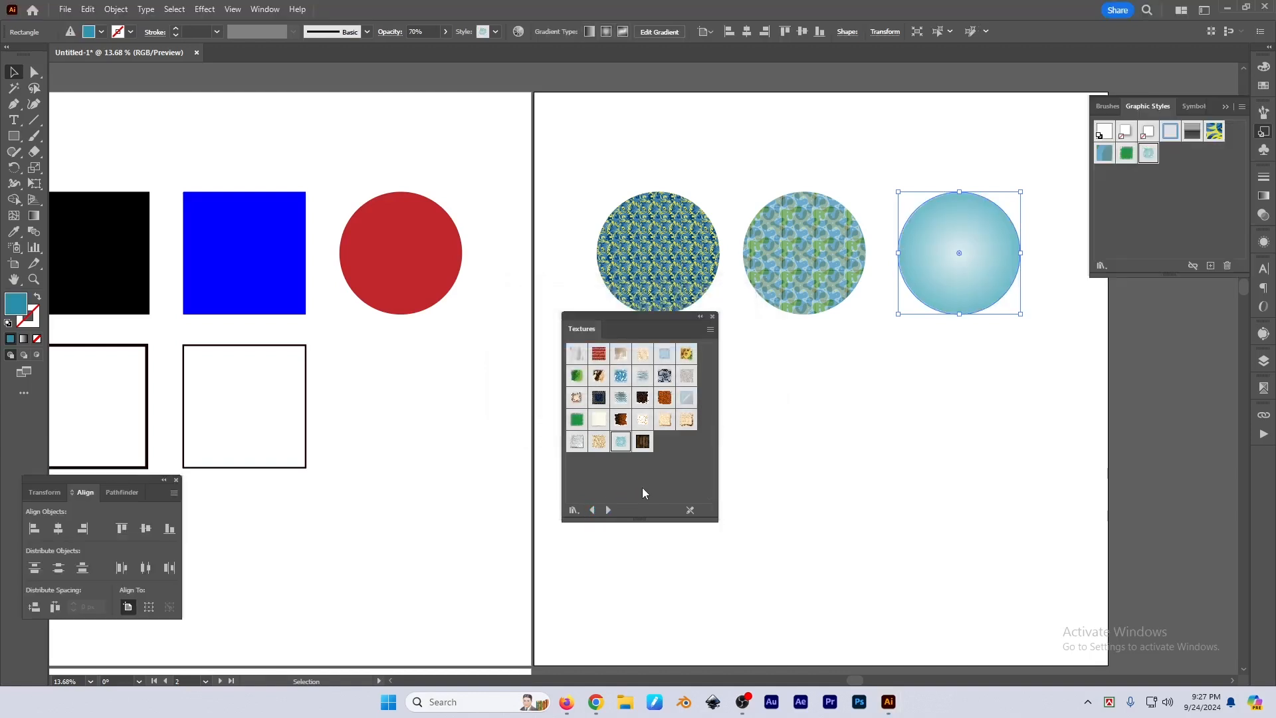
{"action": "left_click", "coordinate": [593, 510]}
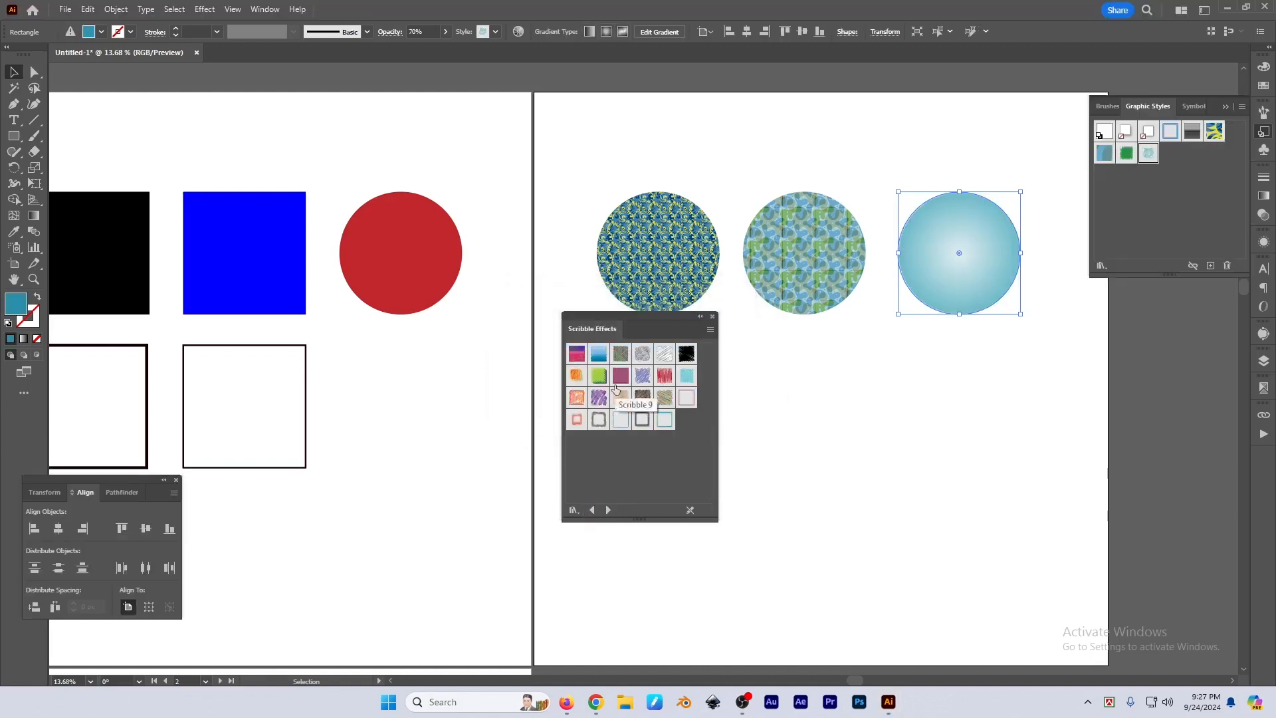
{"action": "left_click", "coordinate": [642, 420]}
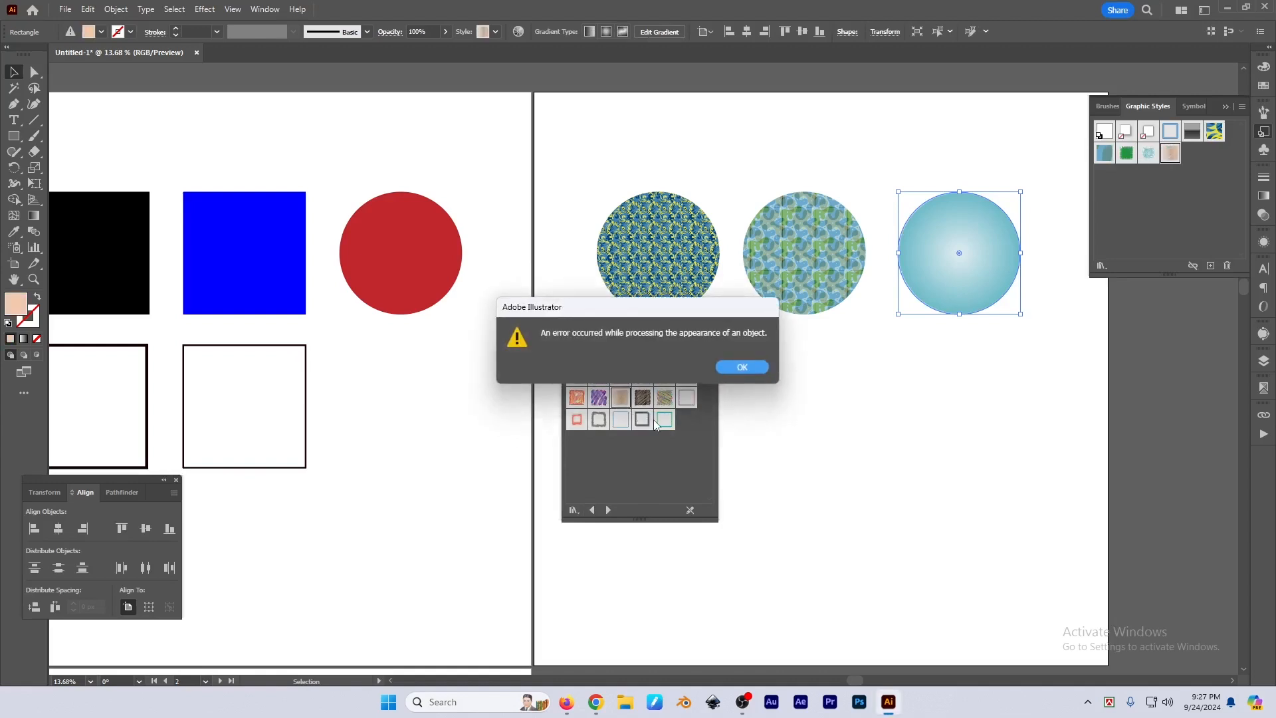
{"action": "key", "text": "Return"}
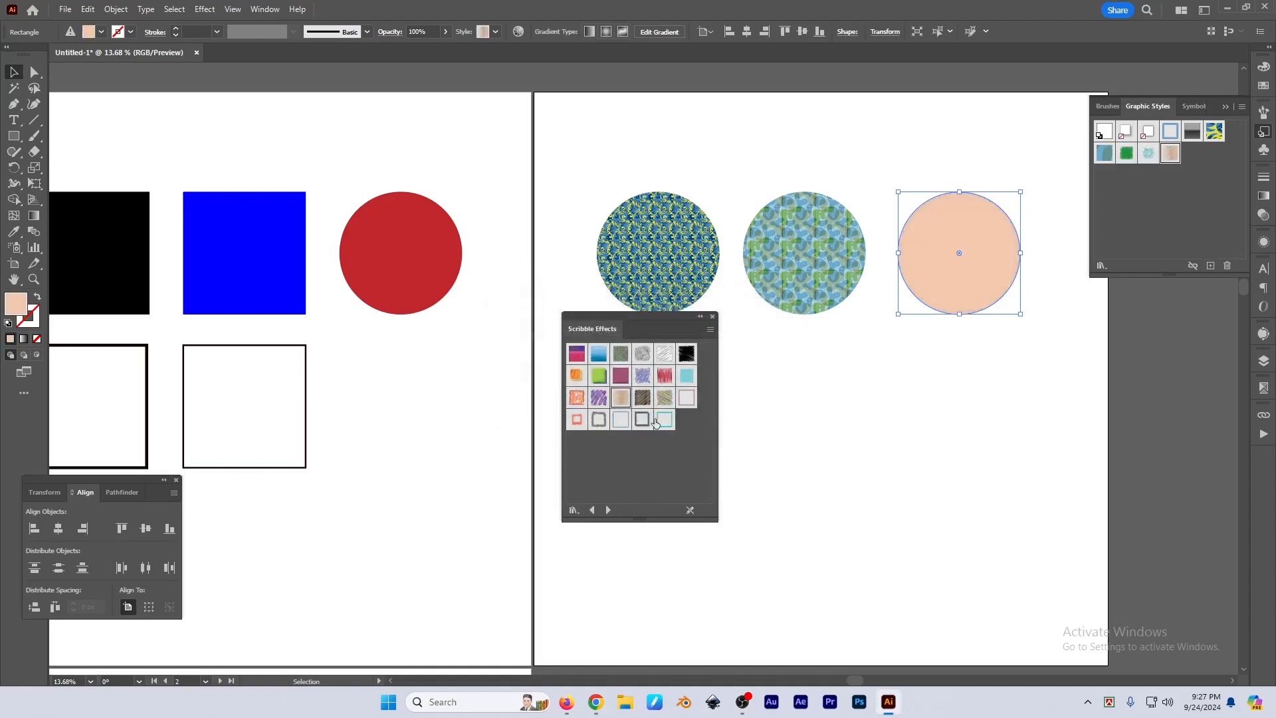
Close the Scribble Effects library and delete the third circle on the second artboard
{"action": "left_click", "coordinate": [713, 317]}
{"action": "left_click", "coordinate": [976, 402]}
{"action": "left_click", "coordinate": [953, 266]}
{"action": "key", "text": "Delete"}
Try the Same Graphic Style selection option with the two patterned circles on the second artboard
{"action": "left_click_drag", "start_coordinate": [803, 339], "coordinate": [839, 365]}
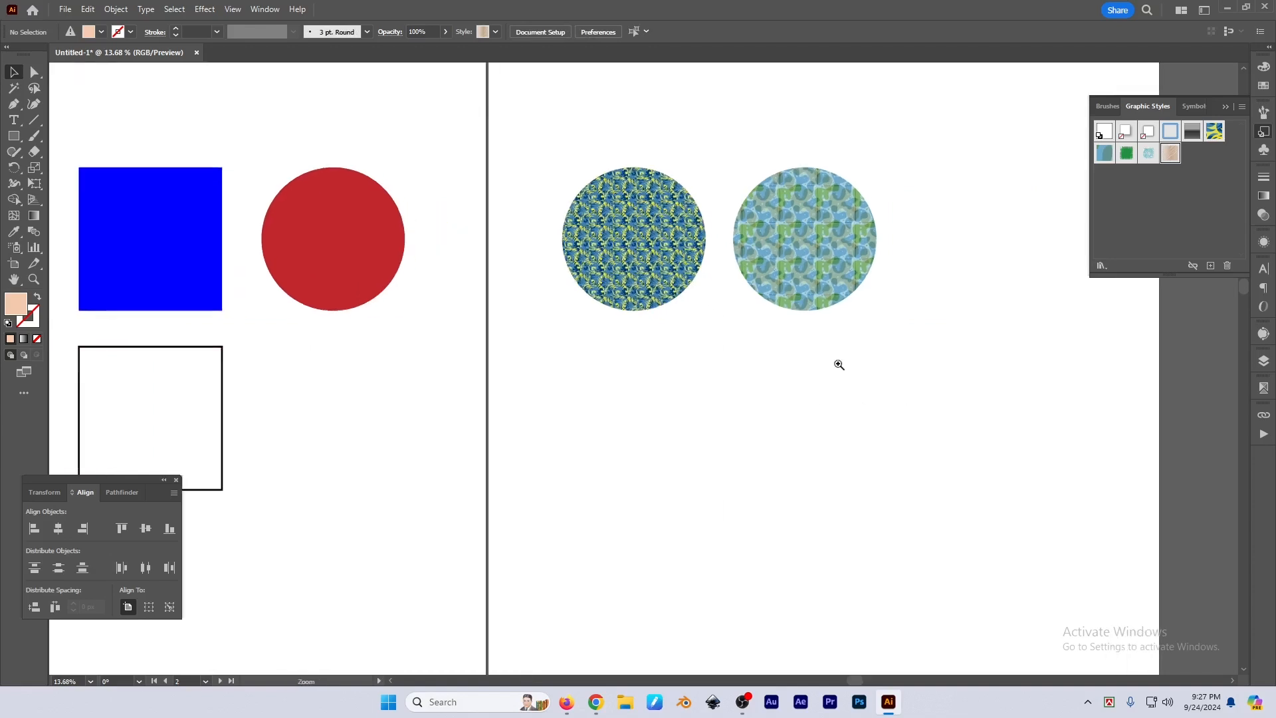
{"action": "left_click", "coordinate": [841, 405], "text": "alt"}
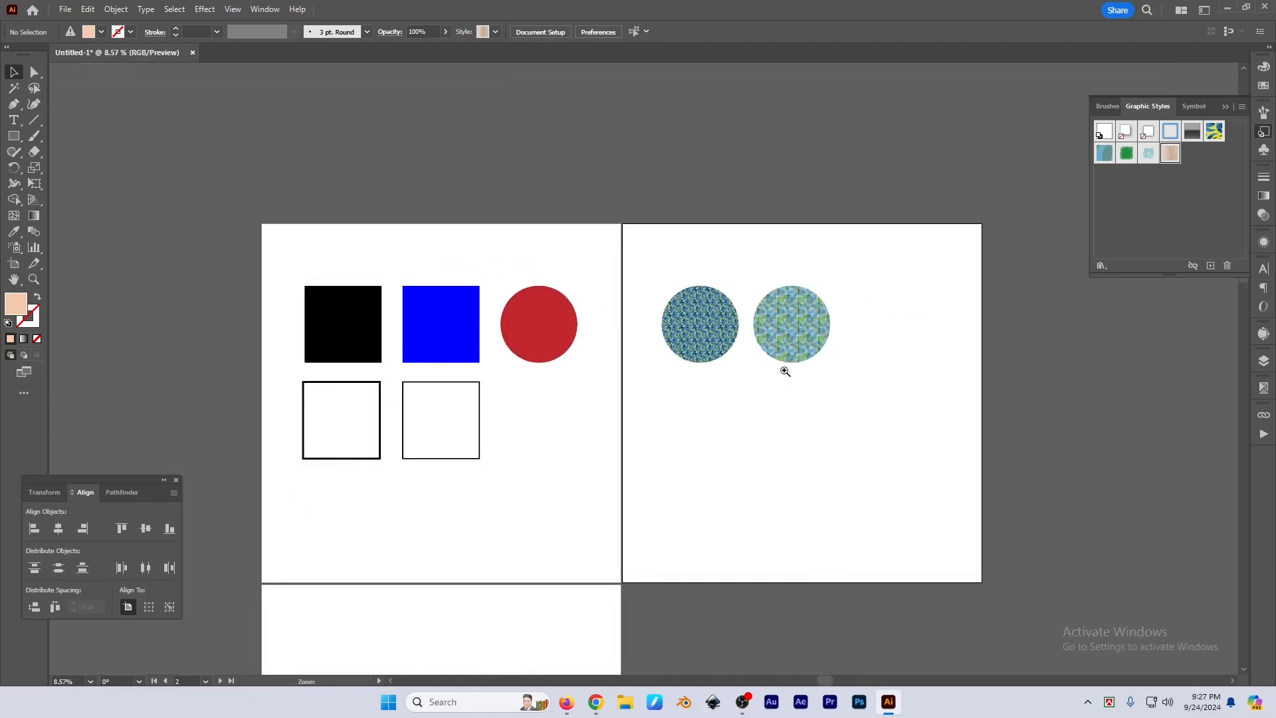
{"action": "left_click", "coordinate": [785, 371]}
{"action": "key", "text": "shift+o"}
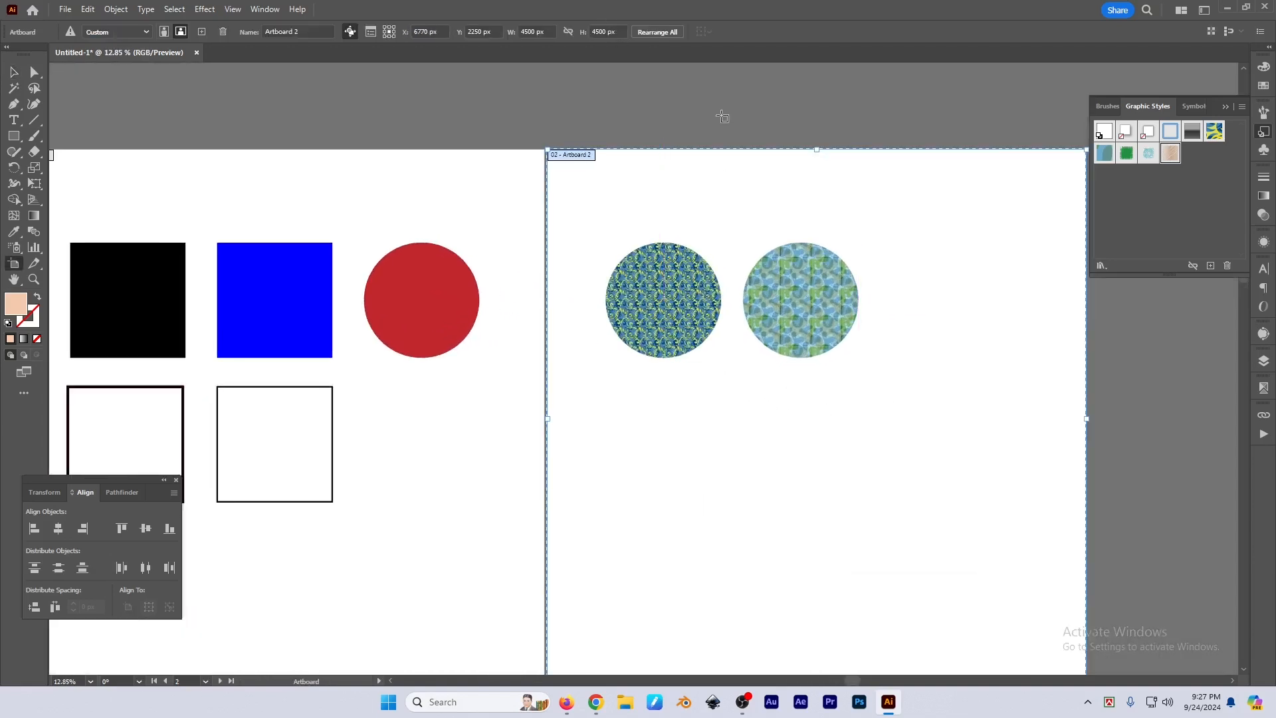
{"action": "key", "text": "v"}
{"action": "scroll", "coordinate": [831, 242], "scroll_direction": "up", "scroll_amount": 2}
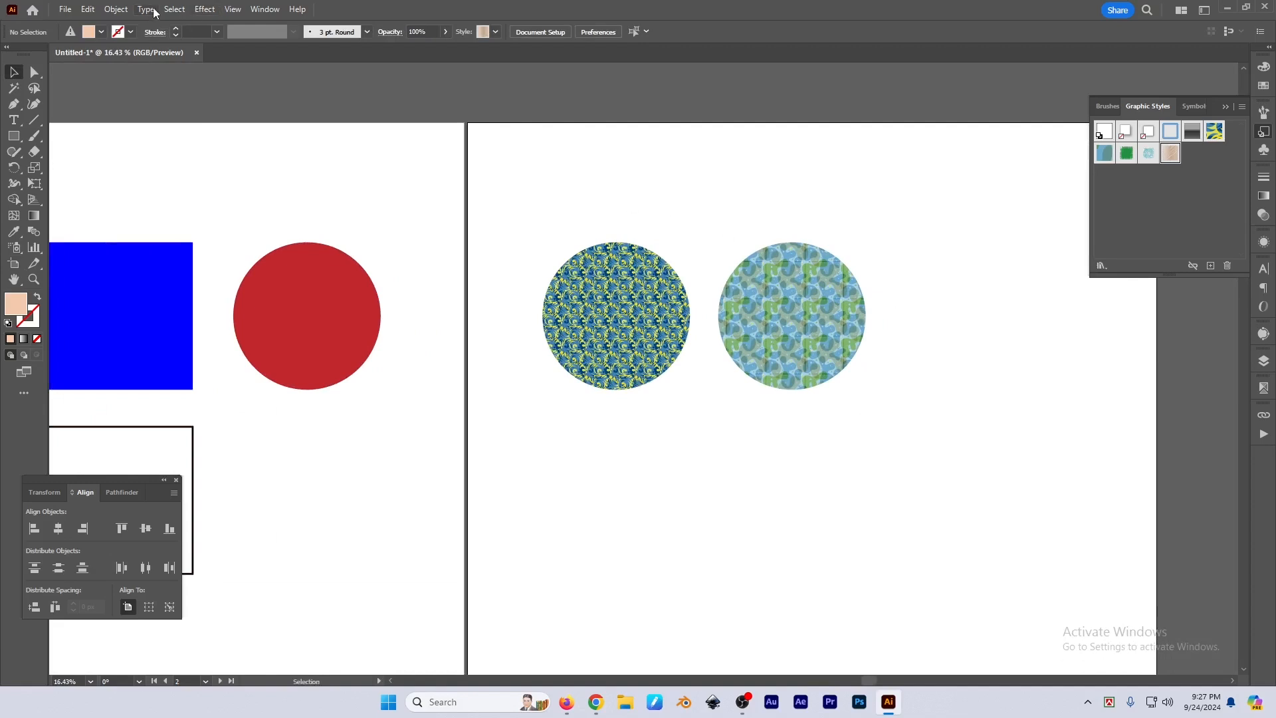
{"action": "left_click", "coordinate": [174, 9]}
{"action": "mouse_move", "coordinate": [228, 140]}
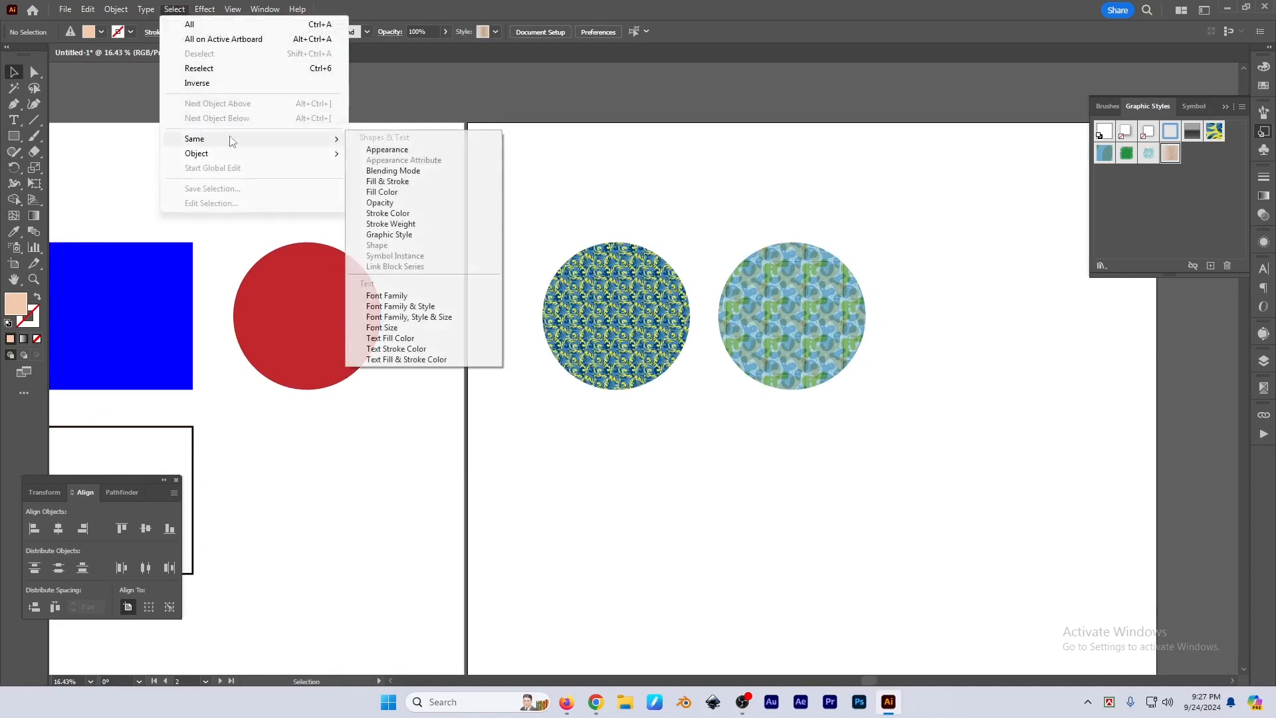
{"action": "left_click", "coordinate": [381, 235]}
{"action": "scroll", "coordinate": [693, 228], "scroll_direction": "down", "scroll_amount": 3}
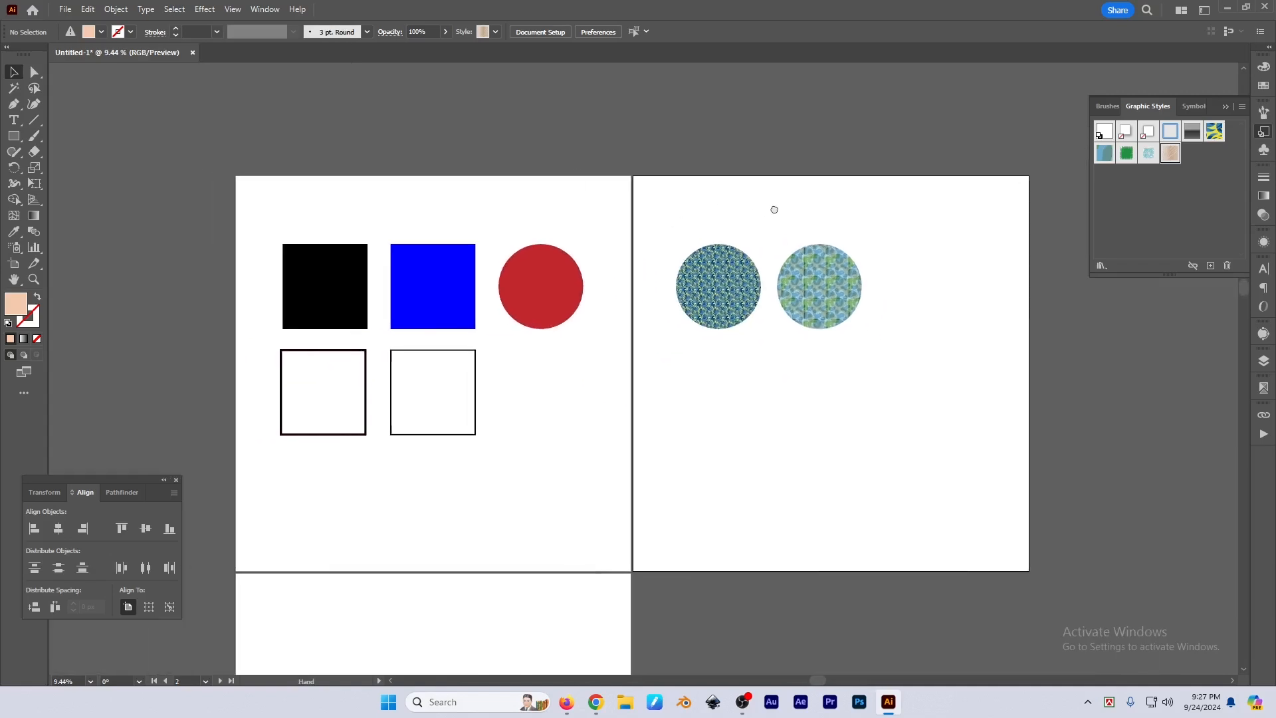
Select all objects sharing the graphic style of the blue-and-yellow patterned circle on the second artboard
{"action": "left_click", "coordinate": [843, 315]}
{"action": "scroll", "coordinate": [864, 372], "scroll_direction": "up", "scroll_amount": 2}
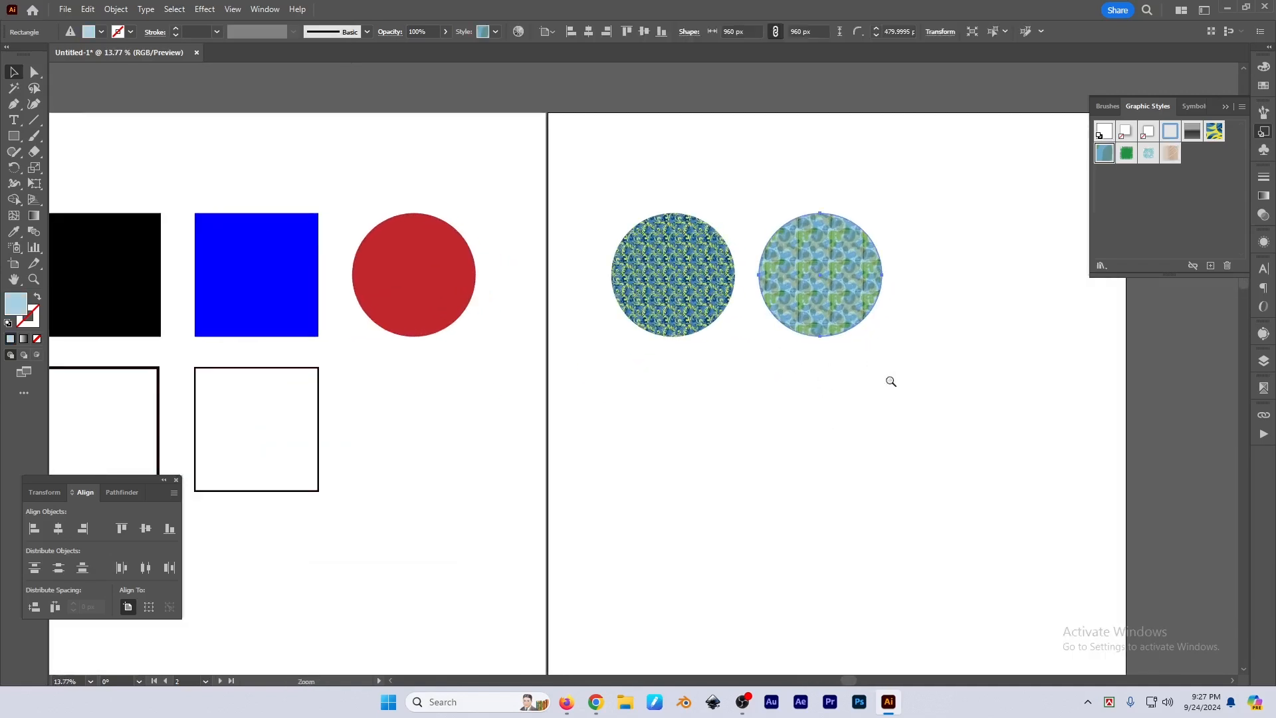
{"action": "left_click", "coordinate": [796, 407]}
{"action": "left_click", "coordinate": [670, 269]}
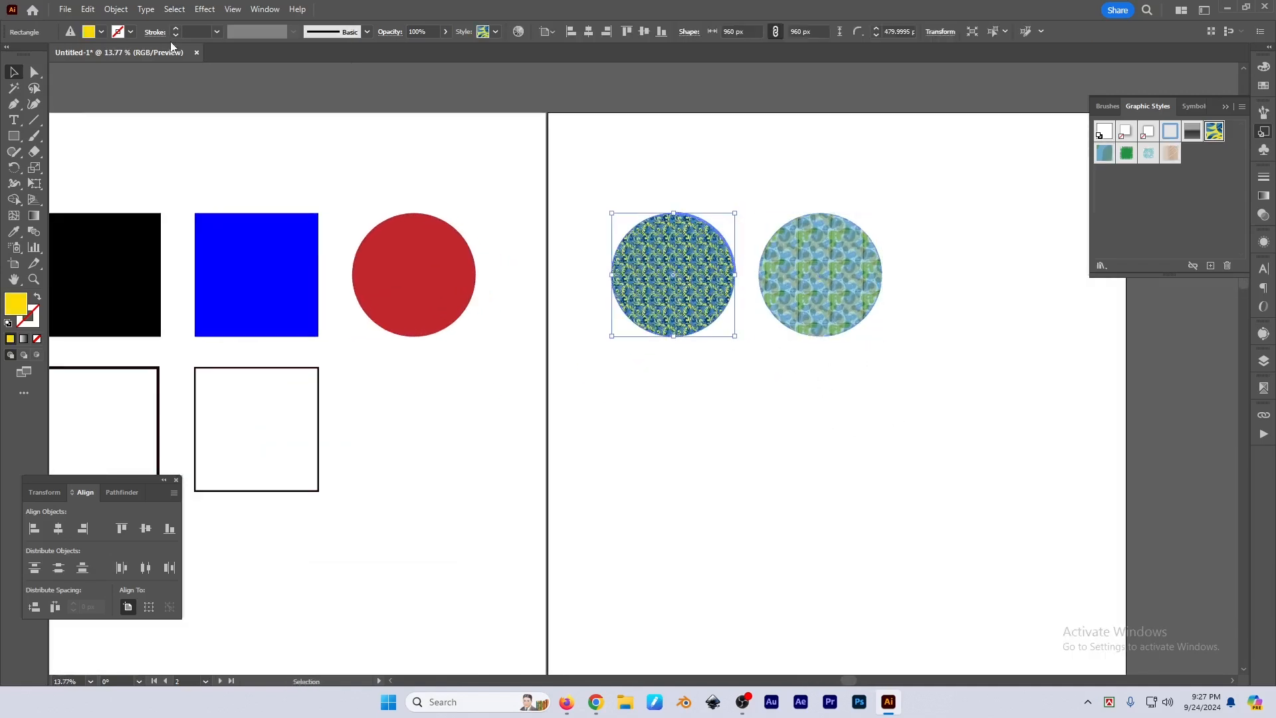
{"action": "left_click", "coordinate": [174, 9]}
{"action": "mouse_move", "coordinate": [276, 138]}
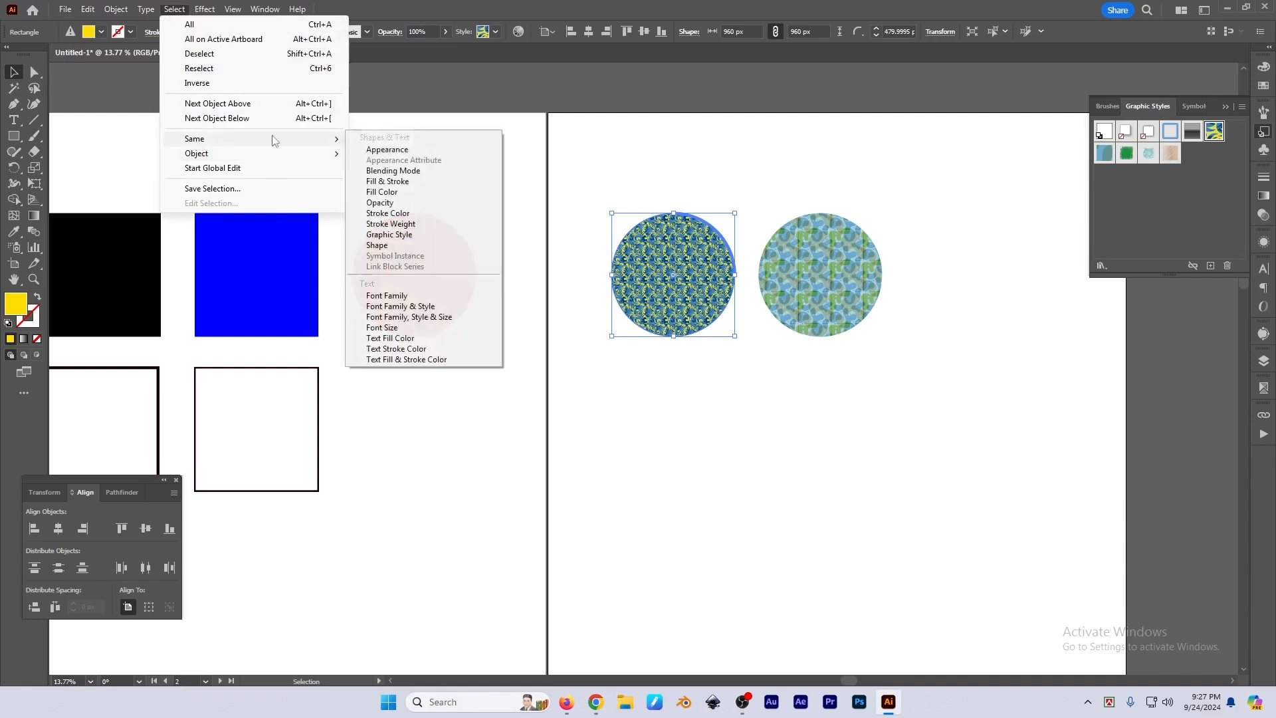
{"action": "left_click", "coordinate": [399, 234]}
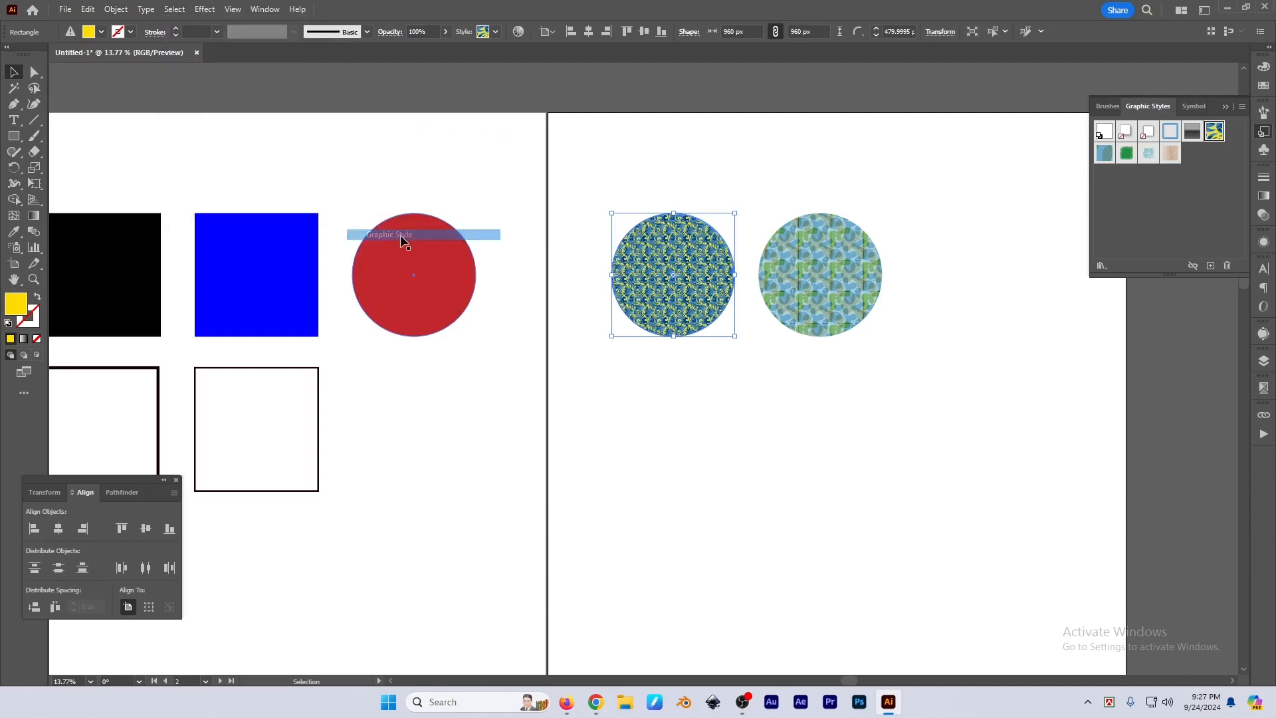
{"action": "left_click", "coordinate": [810, 444]}
{"action": "left_click_drag", "start_coordinate": [859, 449], "coordinate": [859, 466]}
{"action": "left_click", "coordinate": [704, 311]}
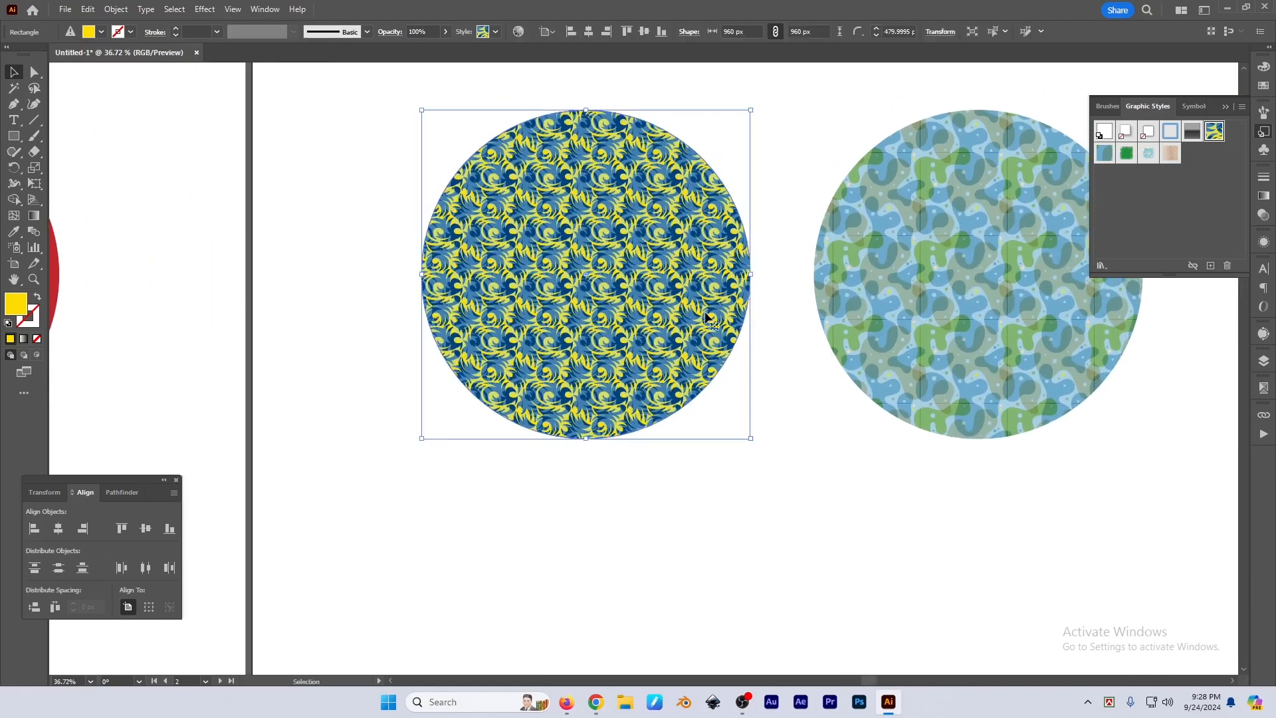
{"action": "scroll", "coordinate": [678, 382], "scroll_direction": "down", "scroll_amount": 4}
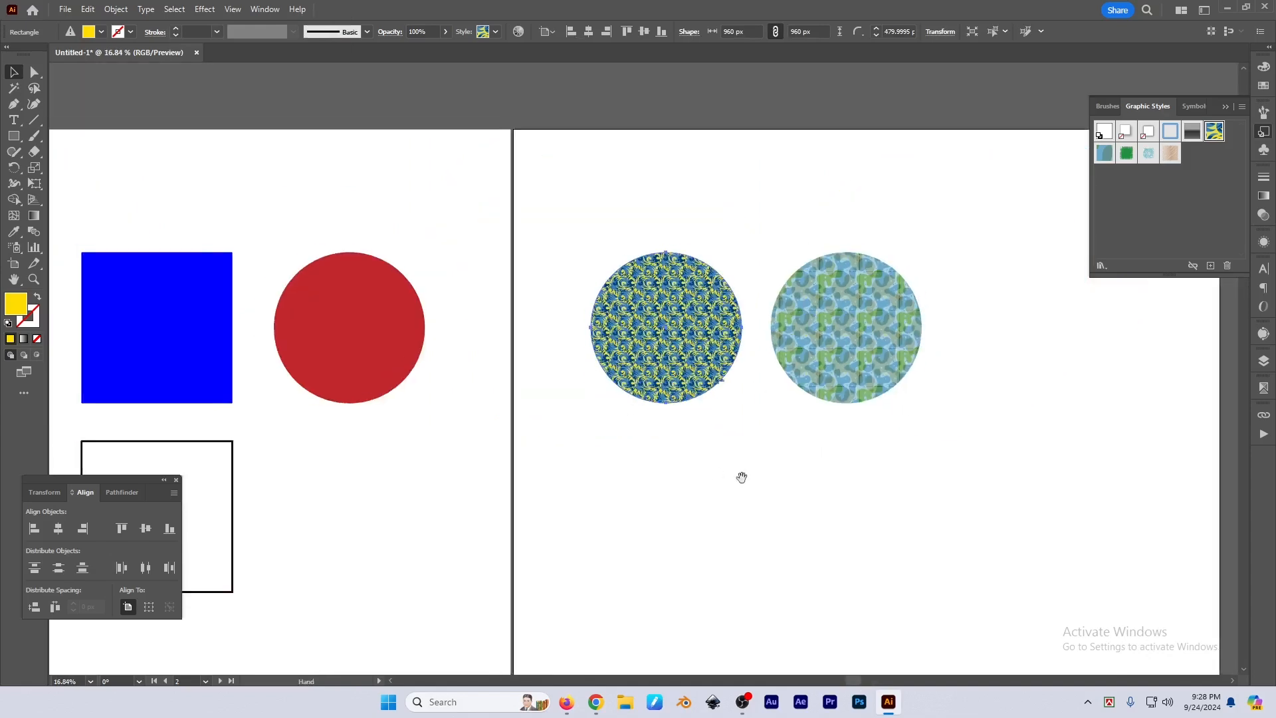
Cut both patterned circles from the second artboard
{"action": "key", "text": "a"}
{"action": "left_click_drag", "start_coordinate": [605, 390], "coordinate": [867, 229]}
{"action": "key", "text": "Delete"}
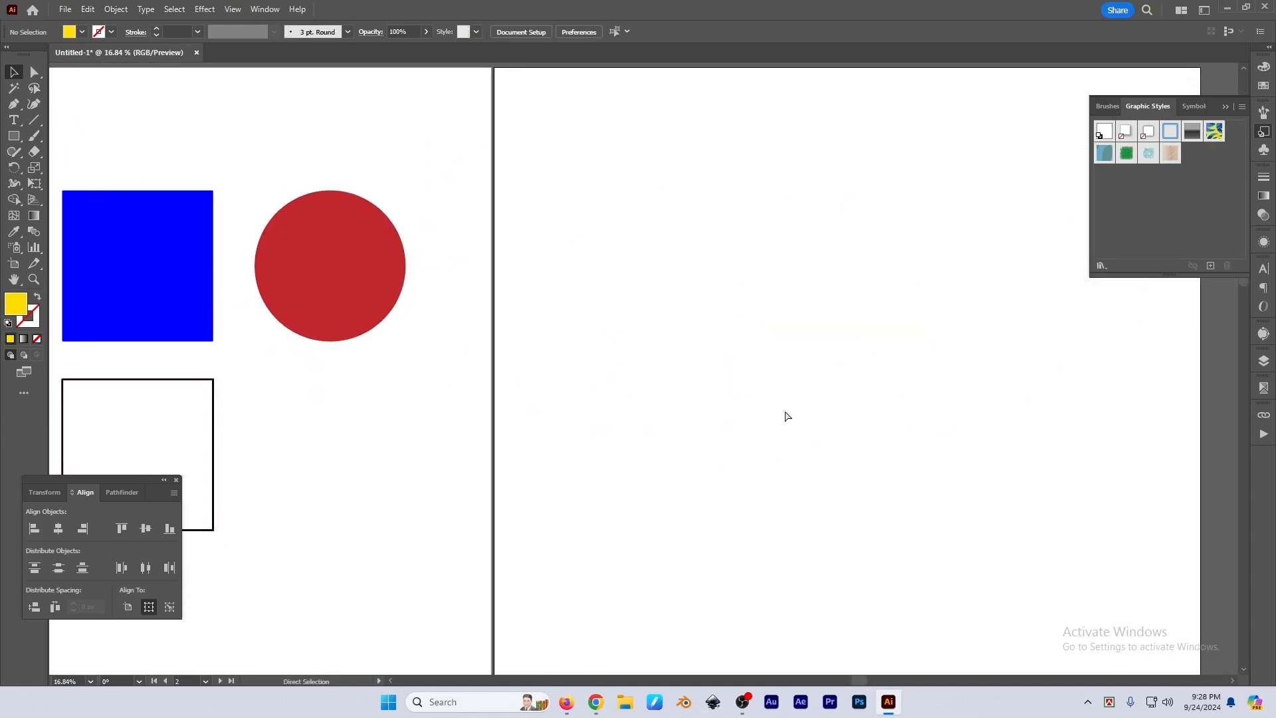
Create a new RGB document with three square artboards, each 100 px wide
{"action": "key", "text": "ctrl+n"}
{"action": "left_click", "coordinate": [831, 232]}
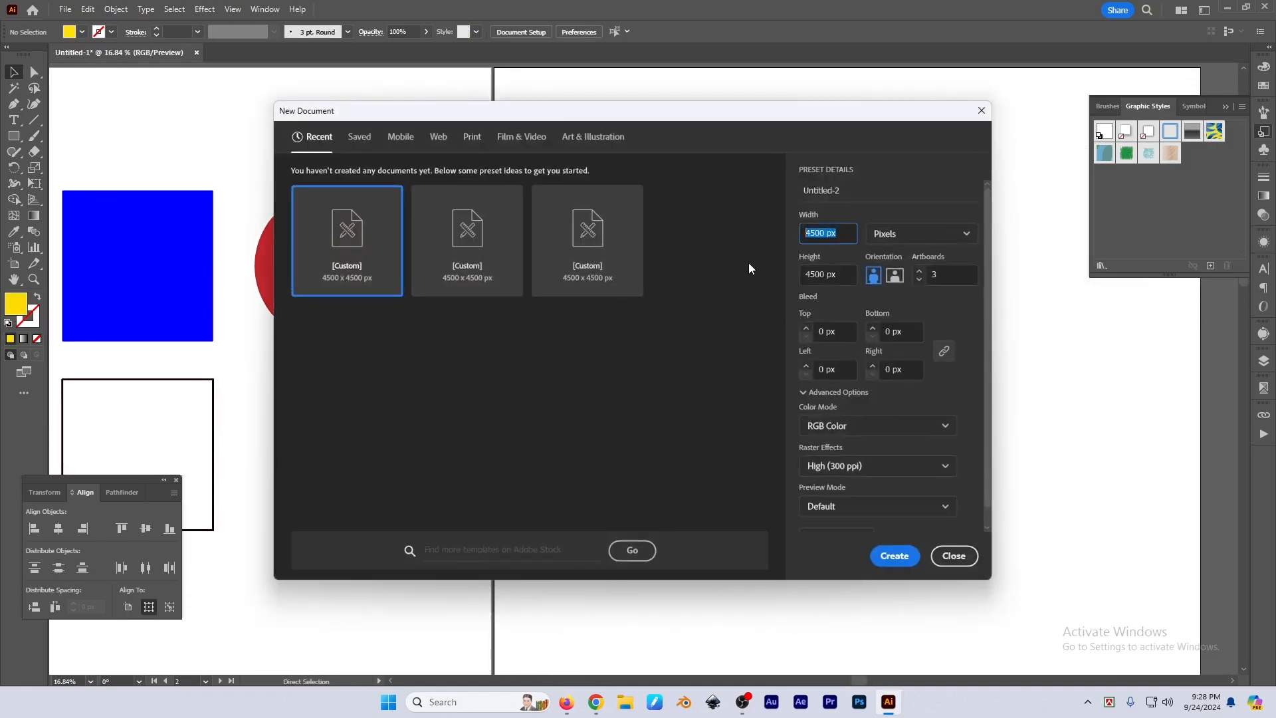
{"action": "type", "text": "100"}
{"action": "key", "text": "Tab"}
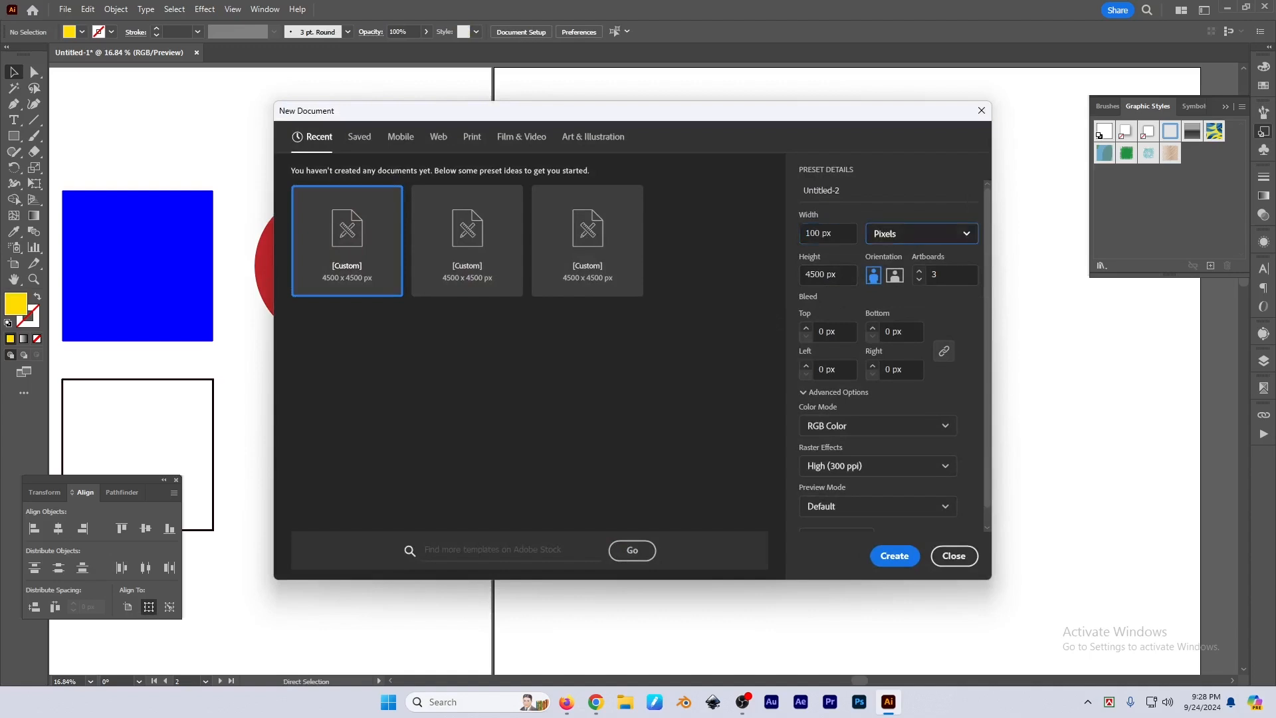
{"action": "key", "text": "Tab"}
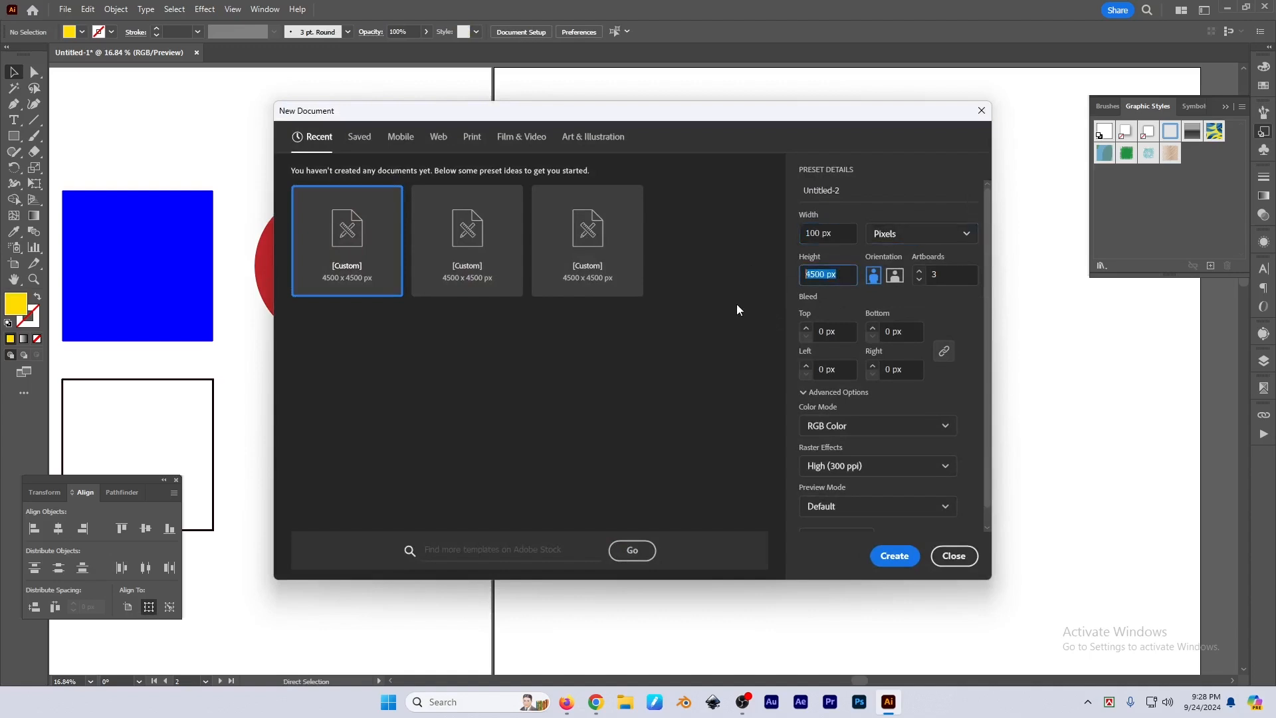
{"action": "left_click", "coordinate": [894, 556]}
{"action": "left_click", "coordinate": [688, 324], "text": "ctrl+alt"}
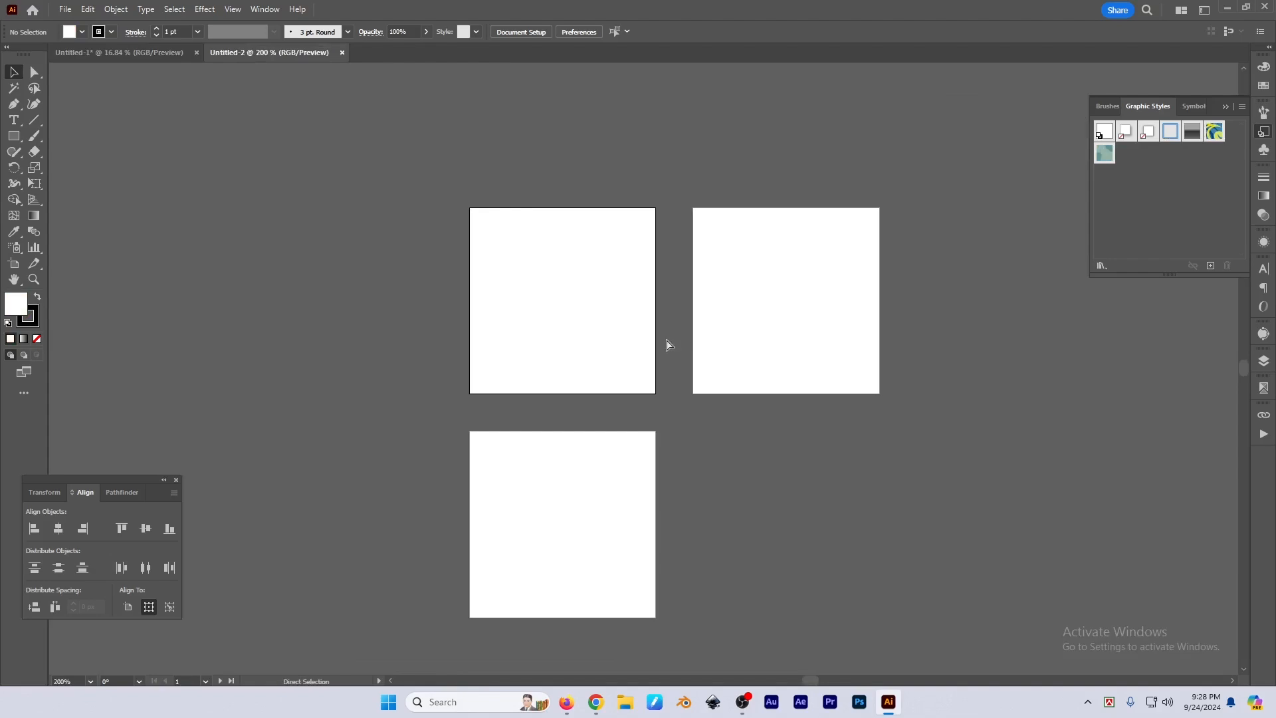
Paste the two patterned circles into the new document and scale them down to about 5.8 px each
{"action": "key", "text": "ctrl+v"}
{"action": "scroll", "coordinate": [696, 342], "scroll_direction": "down", "scroll_amount": 5}
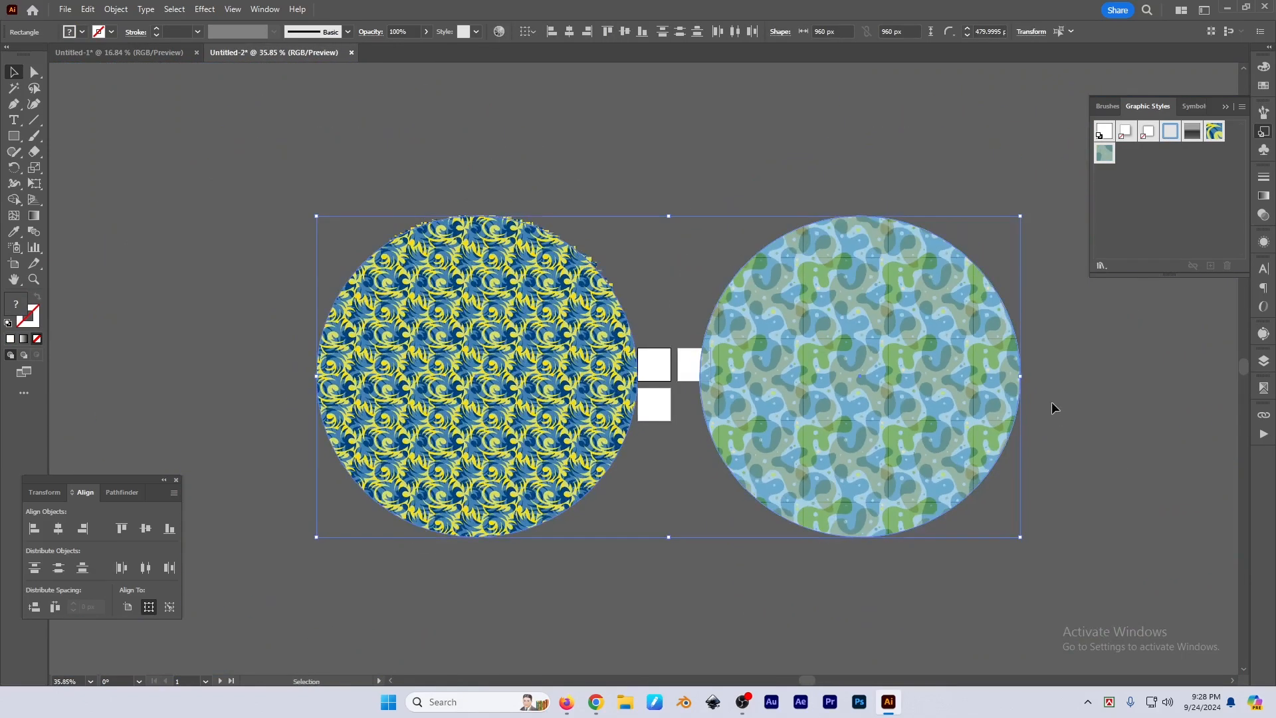
{"action": "left_click_drag", "start_coordinate": [1024, 379], "coordinate": [656, 488]}
{"action": "left_click_drag", "start_coordinate": [647, 384], "coordinate": [725, 399]}
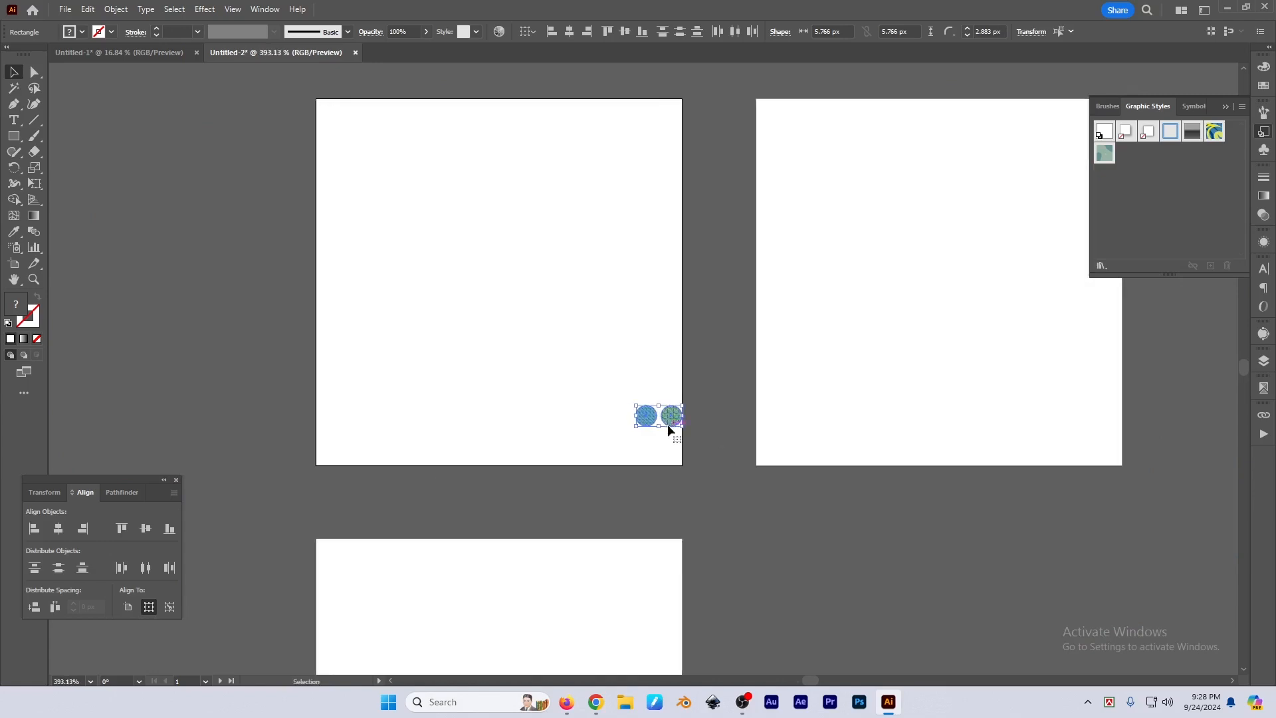
Enlarge the two patterned circles to about 28 px each and place them apart on the first artboard
{"action": "left_click_drag", "start_coordinate": [599, 397], "coordinate": [809, 481]}
{"action": "left_click_drag", "start_coordinate": [720, 423], "coordinate": [563, 278]}
{"action": "left_click", "coordinate": [558, 343]}
{"action": "left_click_drag", "start_coordinate": [558, 344], "coordinate": [609, 332]}
{"action": "left_click_drag", "start_coordinate": [555, 258], "coordinate": [663, 343]}
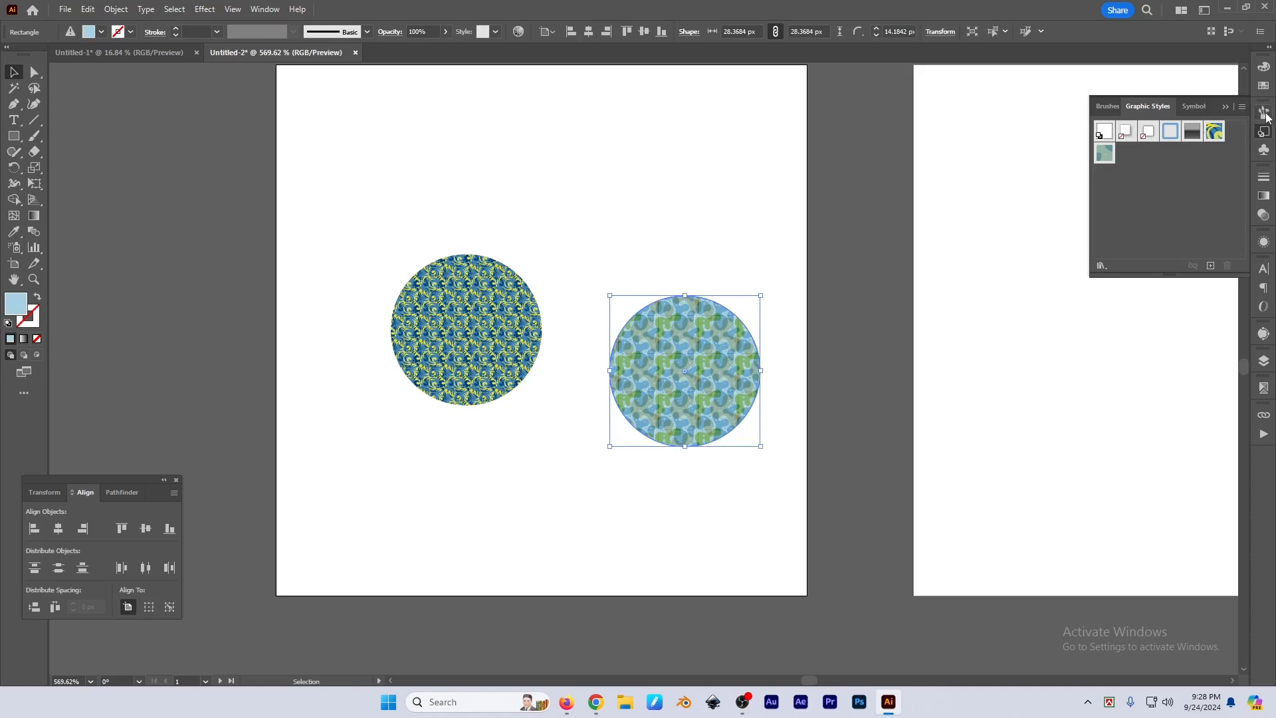
Show the symbols library and try to select objects of the same shape with nothing selected
{"action": "left_click", "coordinate": [1265, 151]}
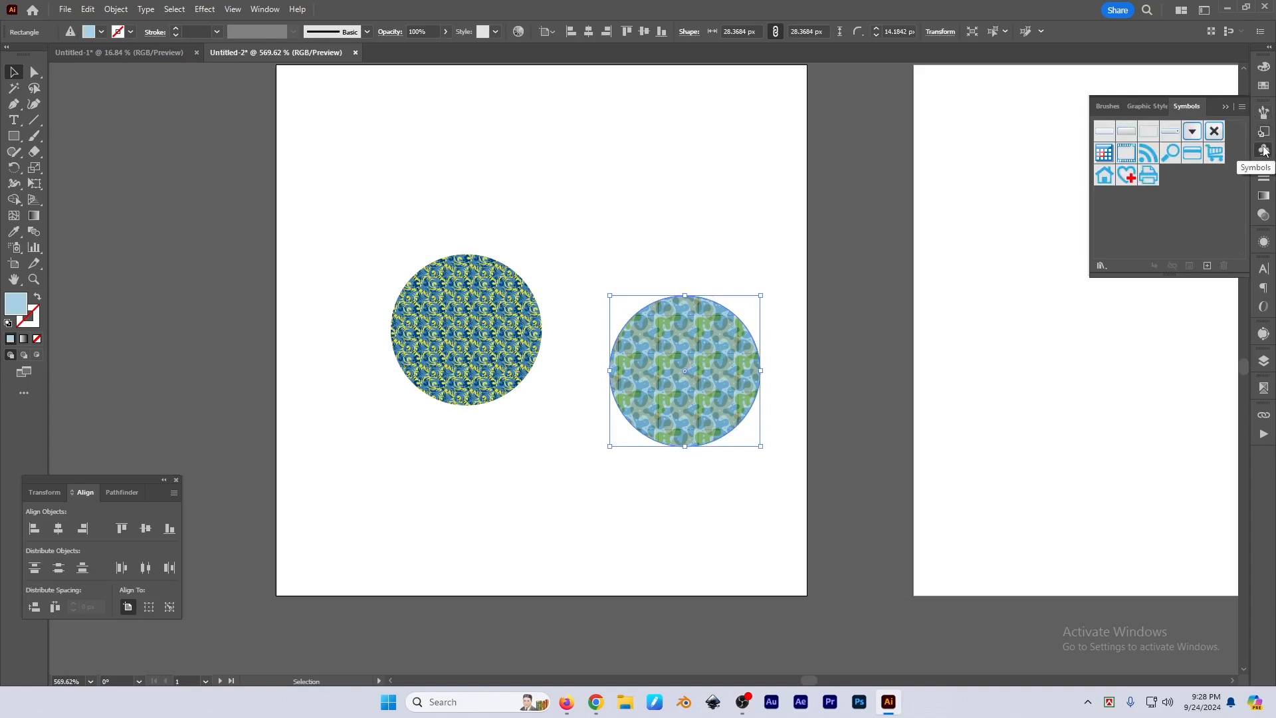
{"action": "left_click", "coordinate": [679, 279]}
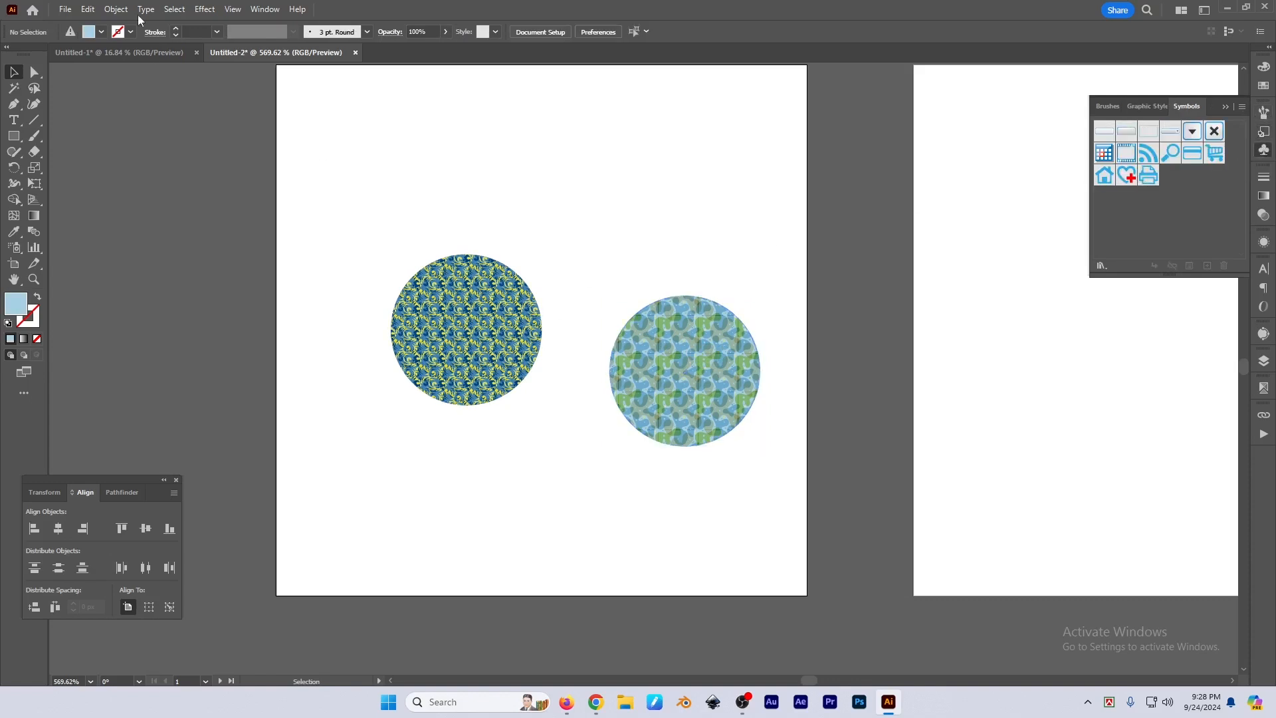
{"action": "left_click", "coordinate": [175, 10]}
{"action": "mouse_move", "coordinate": [229, 139]}
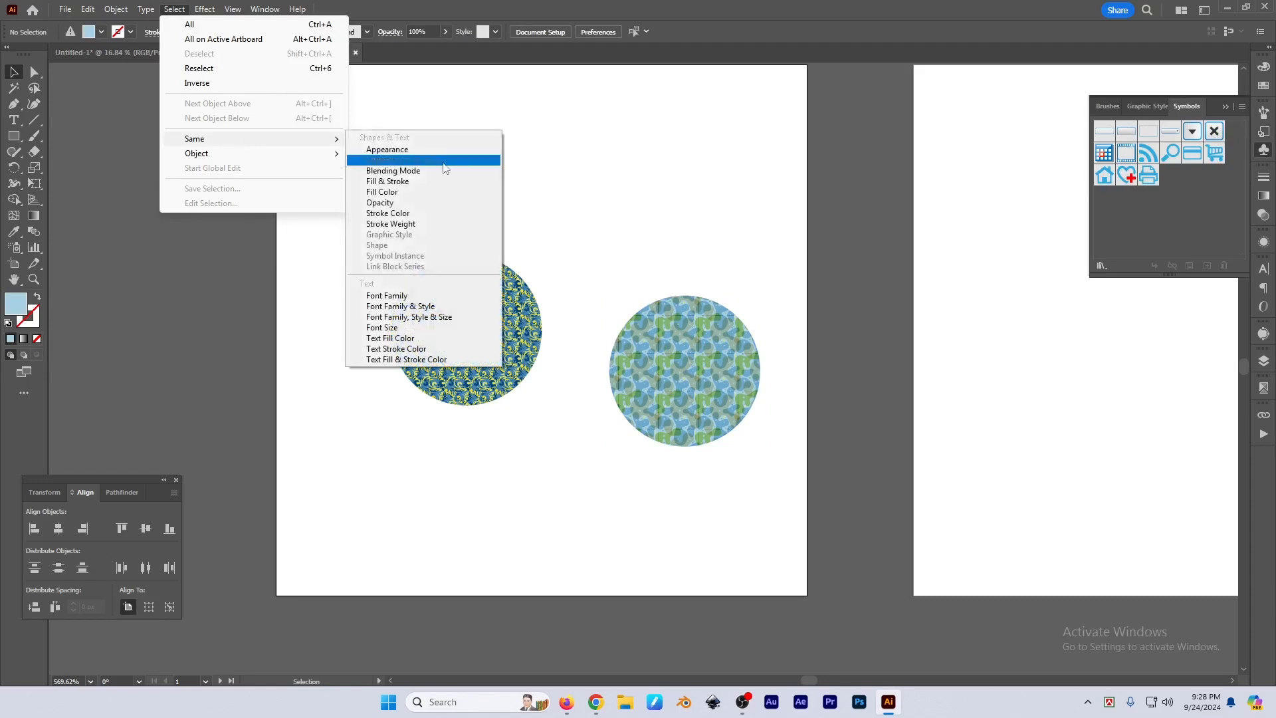
{"action": "left_click", "coordinate": [397, 246]}
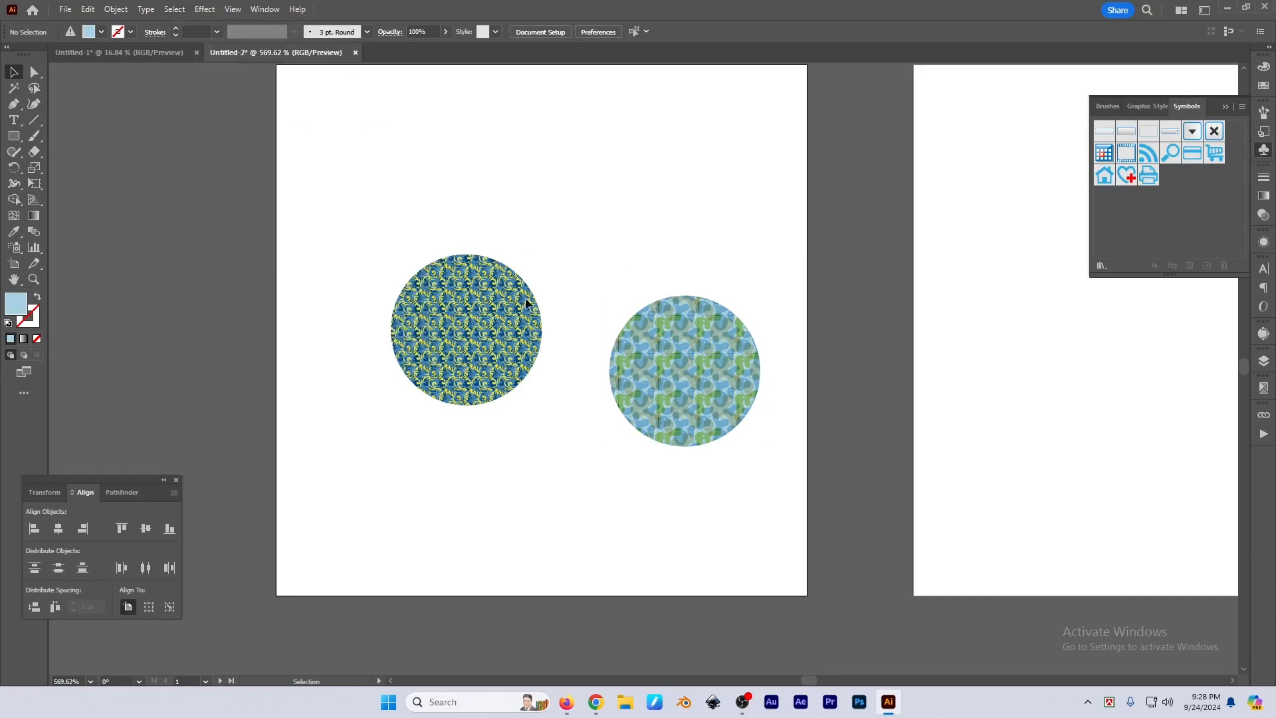
Apply the blue-green graphic style to both patterned circles
{"action": "left_click", "coordinate": [483, 318]}
{"action": "left_click_drag", "start_coordinate": [400, 210], "coordinate": [743, 433]}
{"action": "left_click", "coordinate": [1146, 106]}
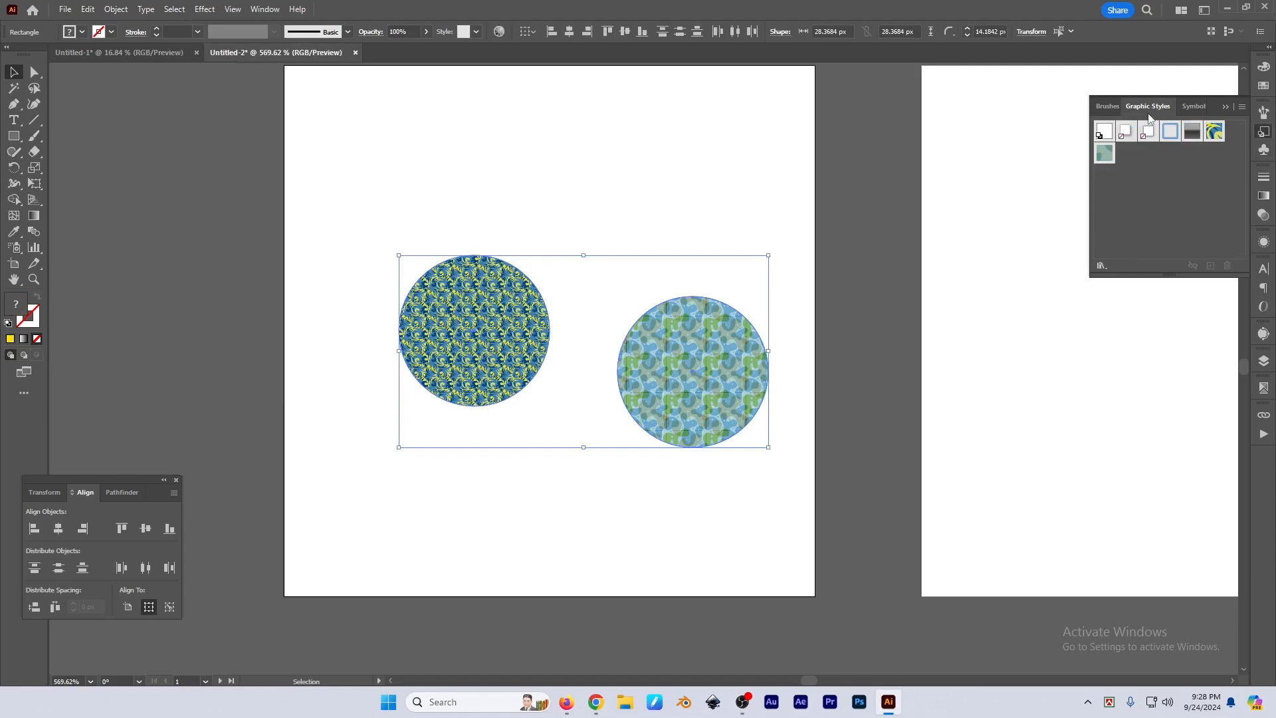
{"action": "left_click", "coordinate": [1105, 154]}
Select all objects that share the blue-green graphic style of the two circles
{"action": "left_click", "coordinate": [673, 162]}
{"action": "left_click", "coordinate": [479, 322]}
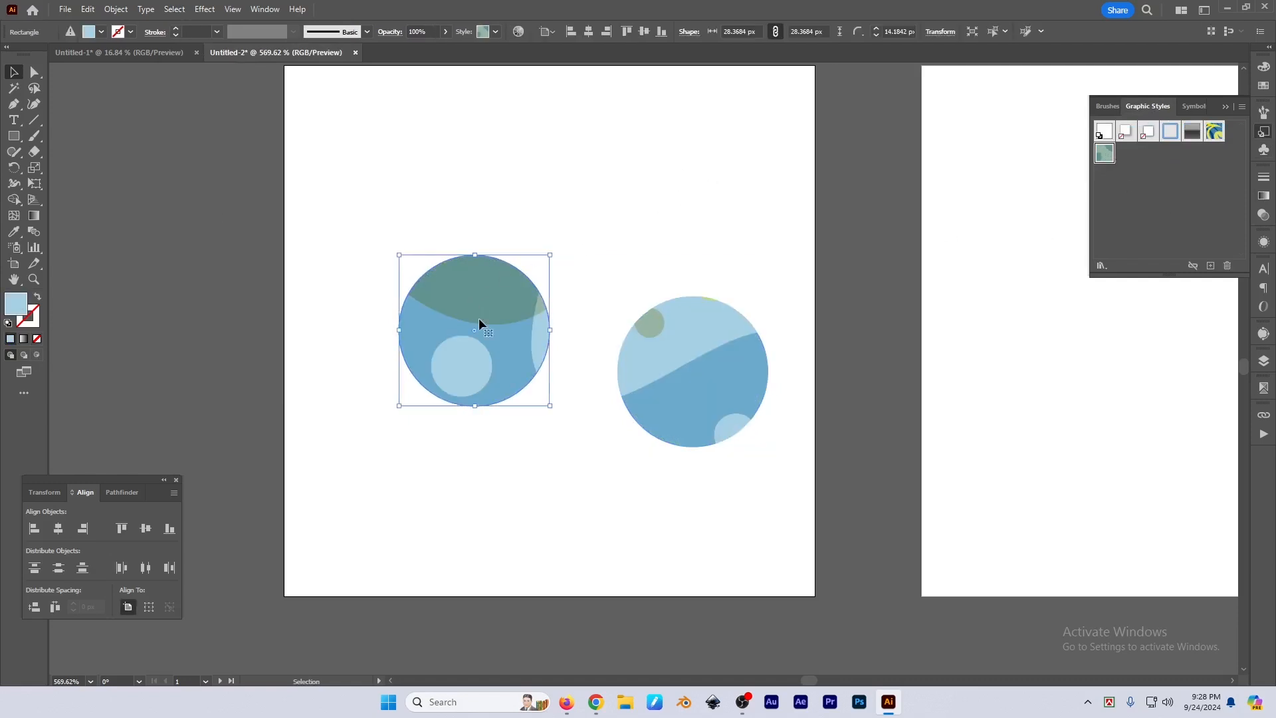
{"action": "left_click", "coordinate": [297, 120]}
{"action": "left_click", "coordinate": [174, 9]}
{"action": "mouse_move", "coordinate": [211, 138]}
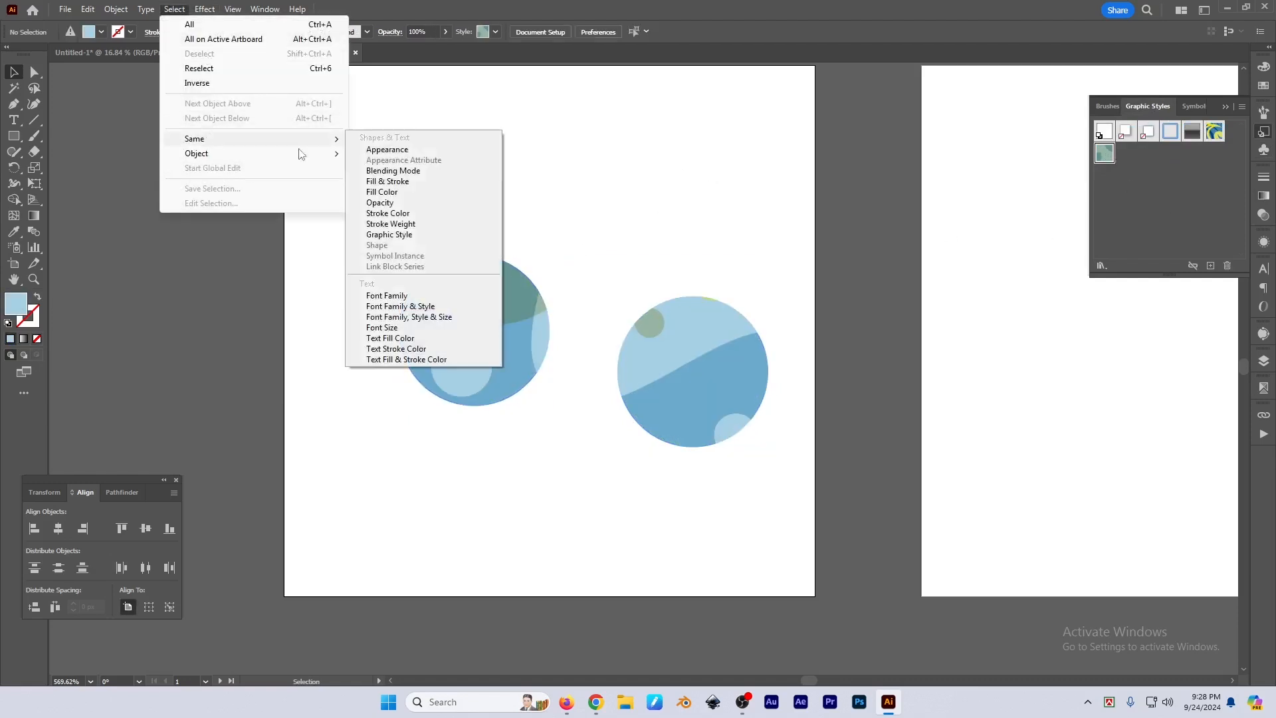
{"action": "left_click", "coordinate": [400, 236]}
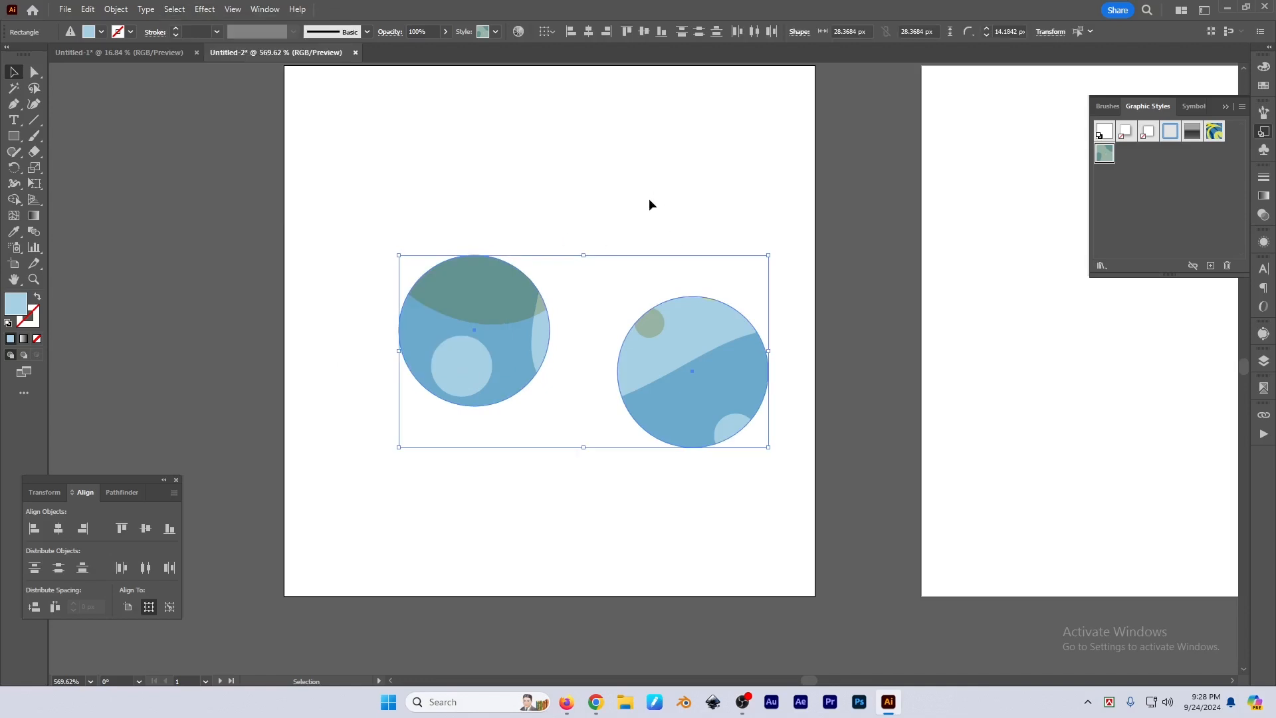
Switch to the Untitled-1 document and cut the black and blue squares, the red circle and the two outlined squares
{"action": "left_click", "coordinate": [126, 53]}
{"action": "left_click_drag", "start_coordinate": [556, 278], "coordinate": [276, 288]}
{"action": "left_click_drag", "start_coordinate": [510, 327], "coordinate": [495, 331]}
{"action": "left_click_drag", "start_coordinate": [365, 274], "coordinate": [537, 393]}
{"action": "key", "text": "ctrl+z"}
{"action": "left_click_drag", "start_coordinate": [242, 221], "coordinate": [485, 387]}
{"action": "key", "text": "Delete"}
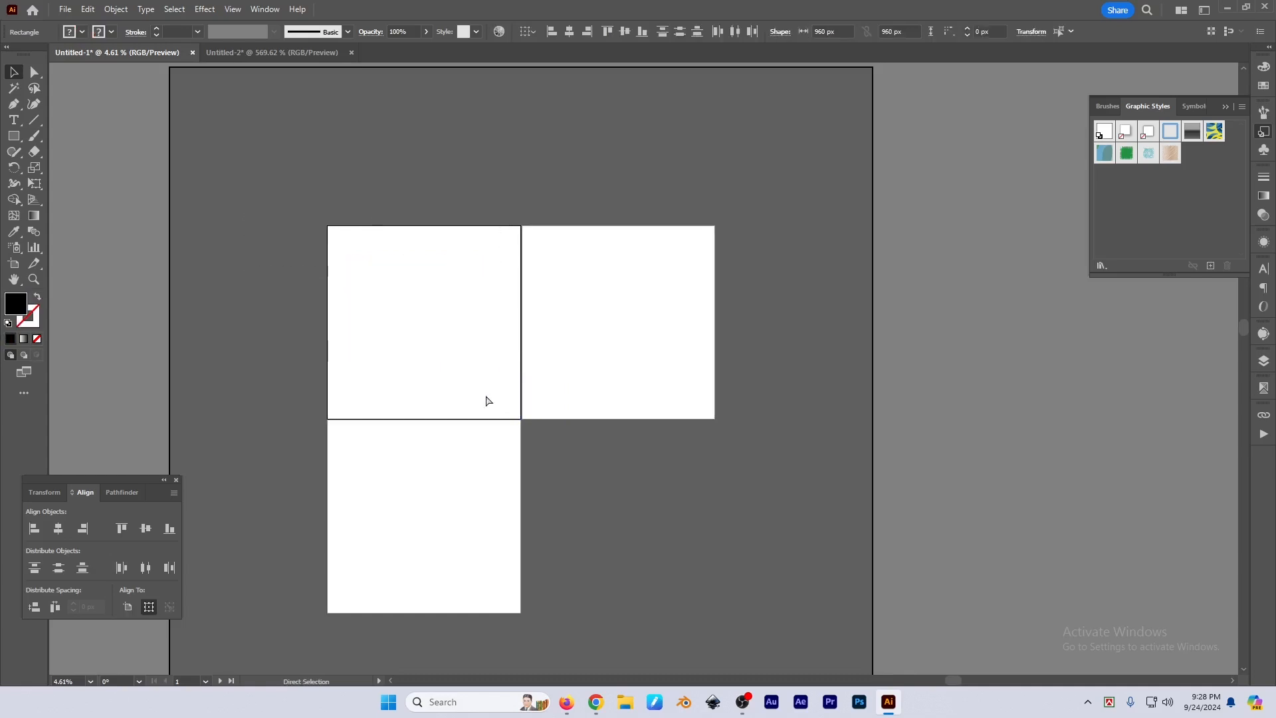
Close the Untitled-1 document without saving it
{"action": "key", "text": "ctrl+w"}
{"action": "key", "text": "n"}
{"action": "scroll", "coordinate": [645, 207], "scroll_direction": "down", "scroll_amount": 2}
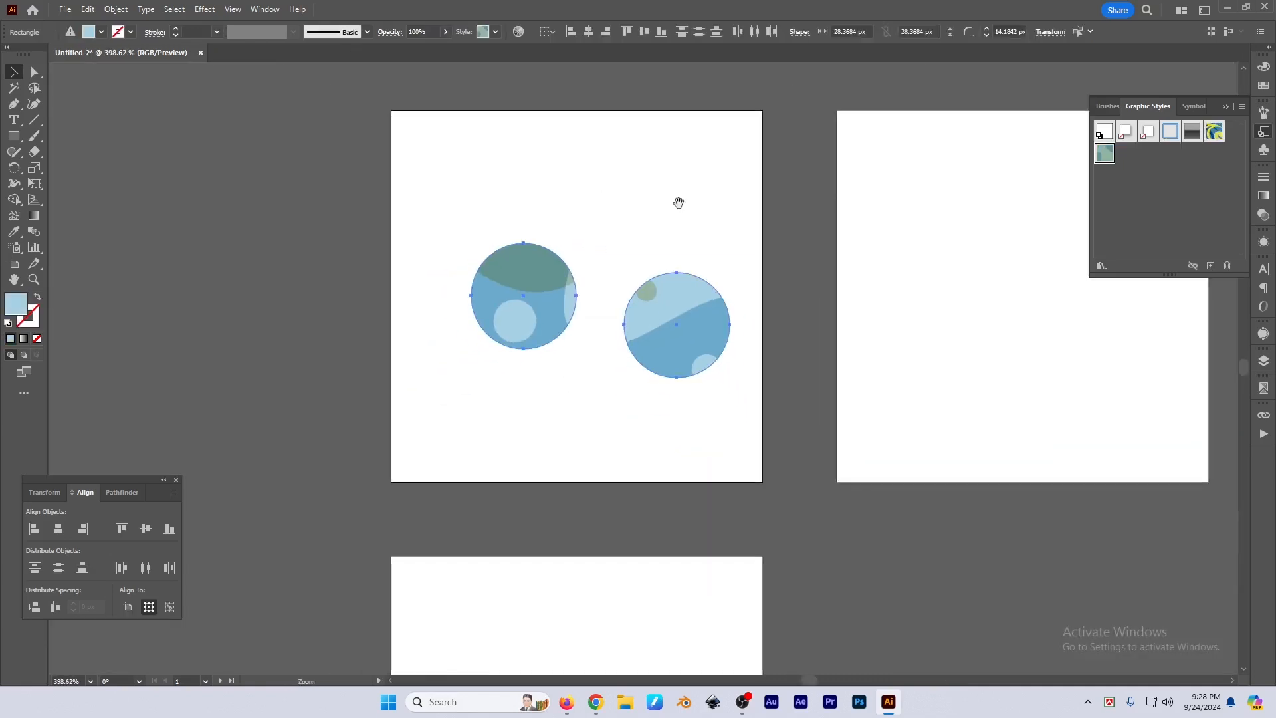
Paste the five cut shapes into Untitled-2 and scale them down to about 20.5 px each over the second artboard
{"action": "left_click_drag", "start_coordinate": [683, 203], "coordinate": [382, 204]}
{"action": "left_click", "coordinate": [665, 369]}
{"action": "key", "text": "ctrl+v"}
{"action": "left_click_drag", "start_coordinate": [725, 335], "coordinate": [384, 310]}
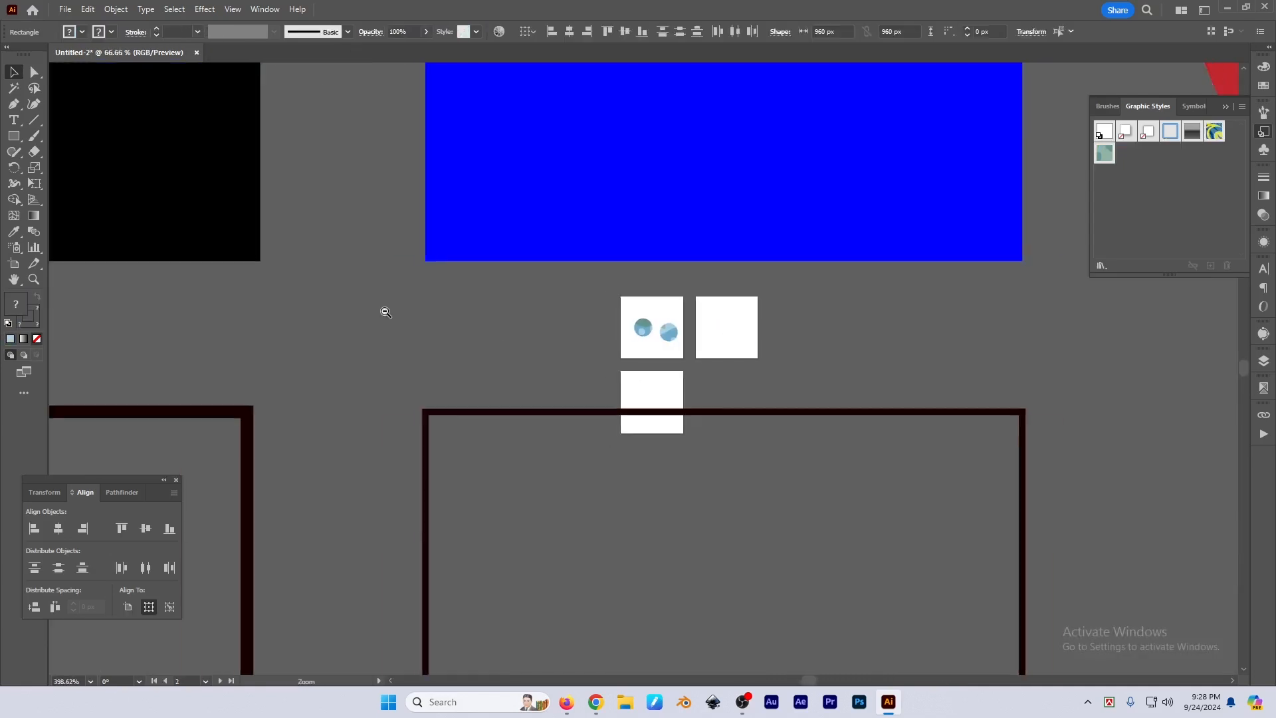
{"action": "left_click_drag", "start_coordinate": [852, 368], "coordinate": [769, 371]}
{"action": "left_click_drag", "start_coordinate": [702, 325], "coordinate": [475, 327]}
{"action": "left_click_drag", "start_coordinate": [864, 344], "coordinate": [762, 388]}
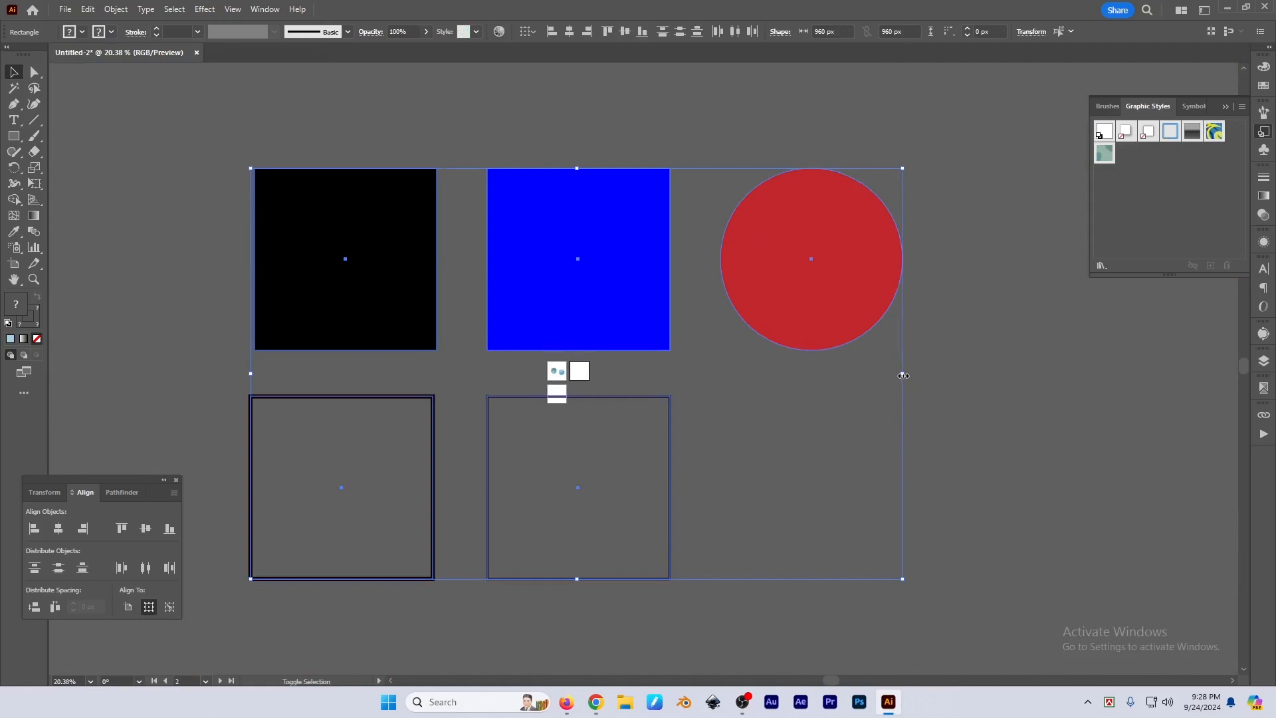
{"action": "left_click_drag", "start_coordinate": [903, 375], "coordinate": [913, 467]}
{"action": "left_click_drag", "start_coordinate": [913, 467], "coordinate": [852, 493]}
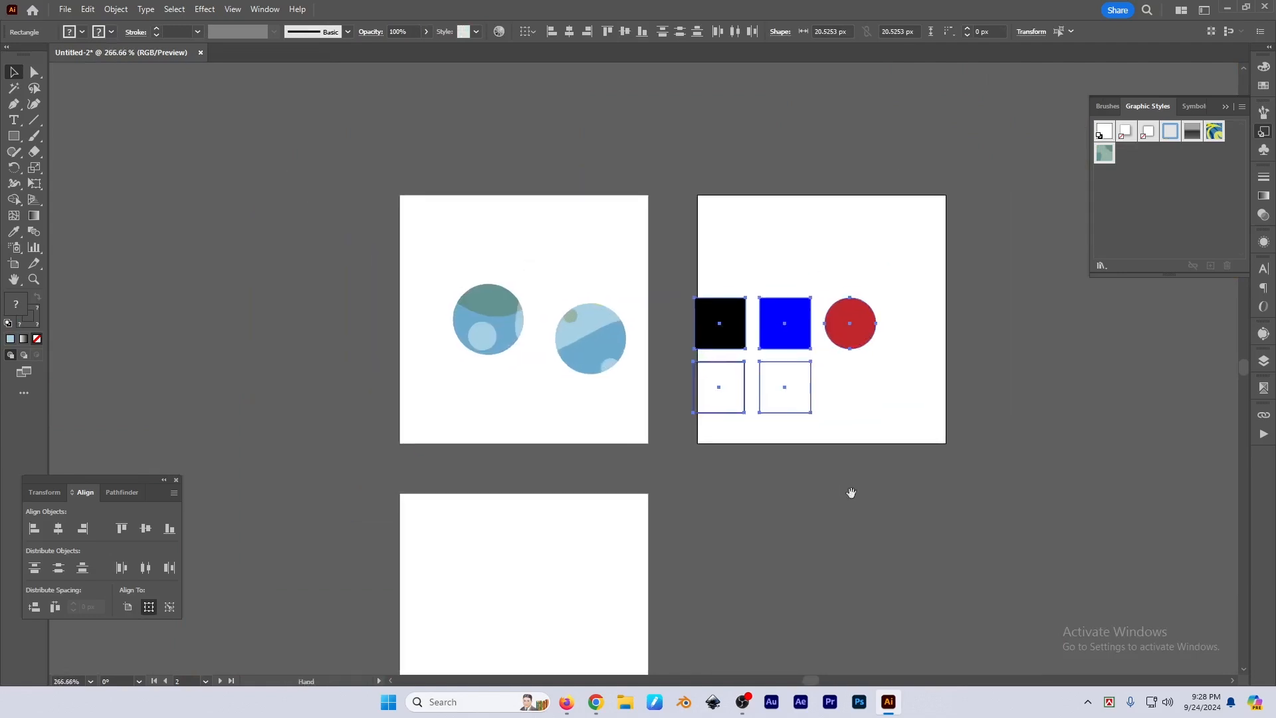
Move the five shapes fully inside the second artboard, near its center, and deselect them
{"action": "left_click_drag", "start_coordinate": [727, 355], "coordinate": [919, 258]}
{"action": "left_click_drag", "start_coordinate": [873, 303], "coordinate": [822, 292]}
{"action": "left_click_drag", "start_coordinate": [821, 293], "coordinate": [811, 350]}
{"action": "left_click", "coordinate": [856, 234]}
{"action": "left_click_drag", "start_coordinate": [522, 258], "coordinate": [616, 278]}
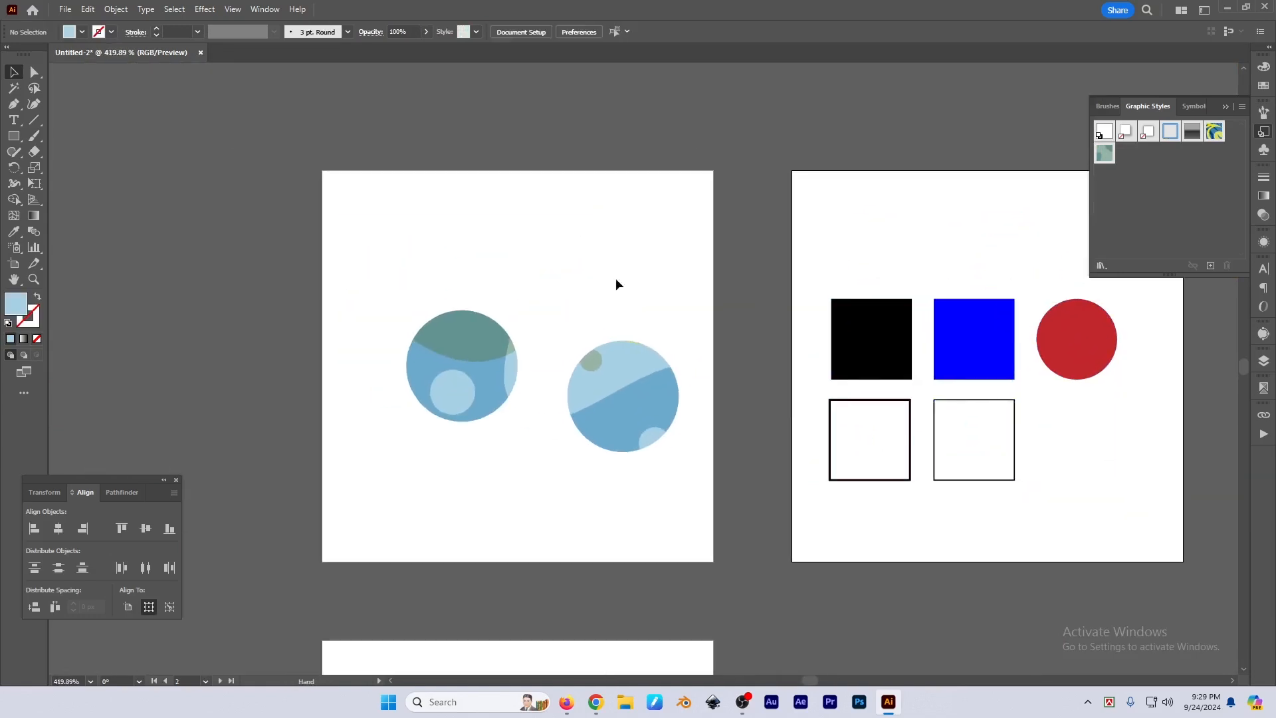
Draw a light blue hexagon about 32 × 27 px above the two circles on the first artboard
{"action": "left_click", "coordinate": [604, 415]}
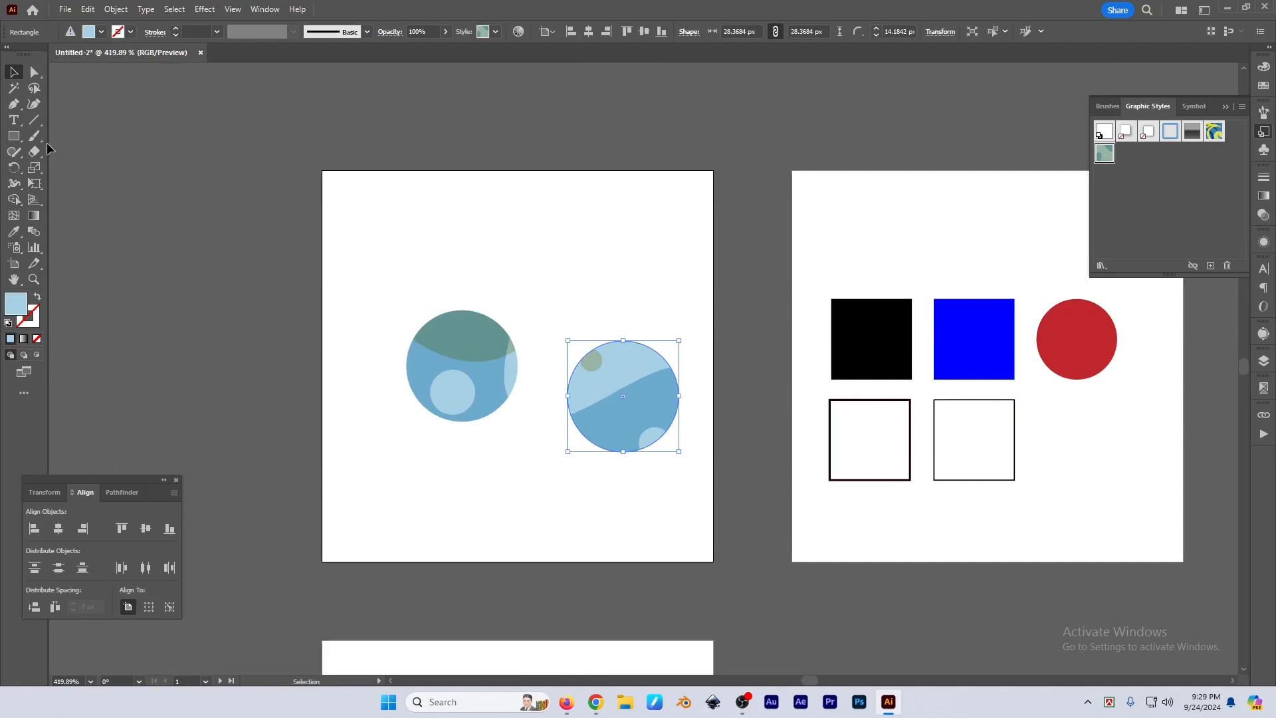
{"action": "left_click_drag", "start_coordinate": [13, 140], "coordinate": [58, 187]}
{"action": "left_click_drag", "start_coordinate": [473, 199], "coordinate": [565, 238]}
{"action": "key", "text": "v"}
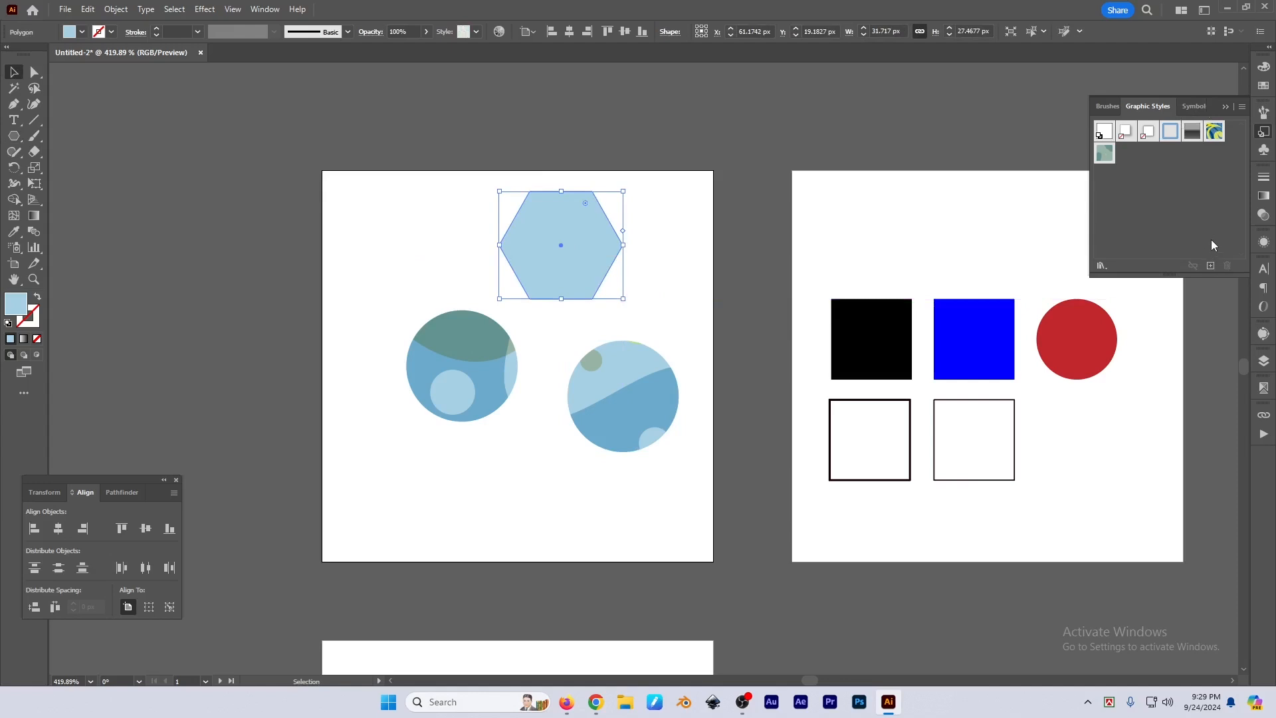
Apply the yellow-and-blue graphic style to the hexagon and deselect it
{"action": "left_click", "coordinate": [1214, 131]}
{"action": "left_click", "coordinate": [712, 249]}
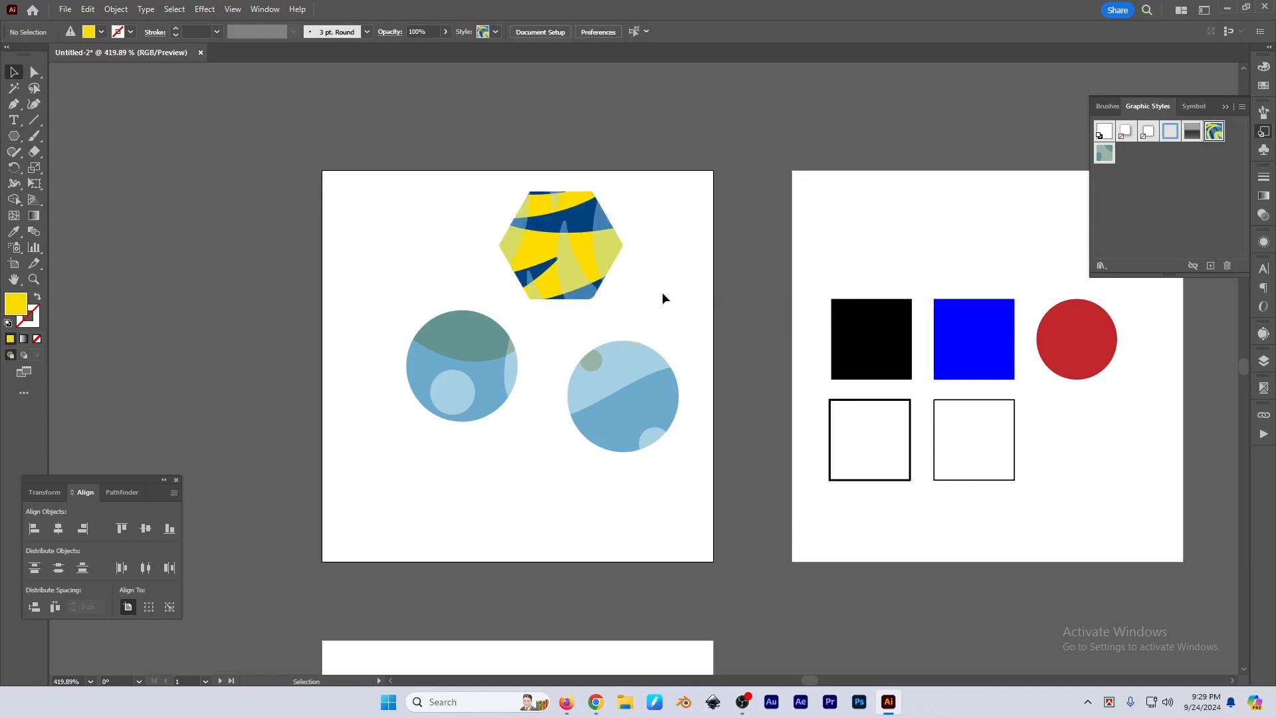
{"action": "scroll", "coordinate": [659, 251], "scroll_direction": "down", "scroll_amount": 1}
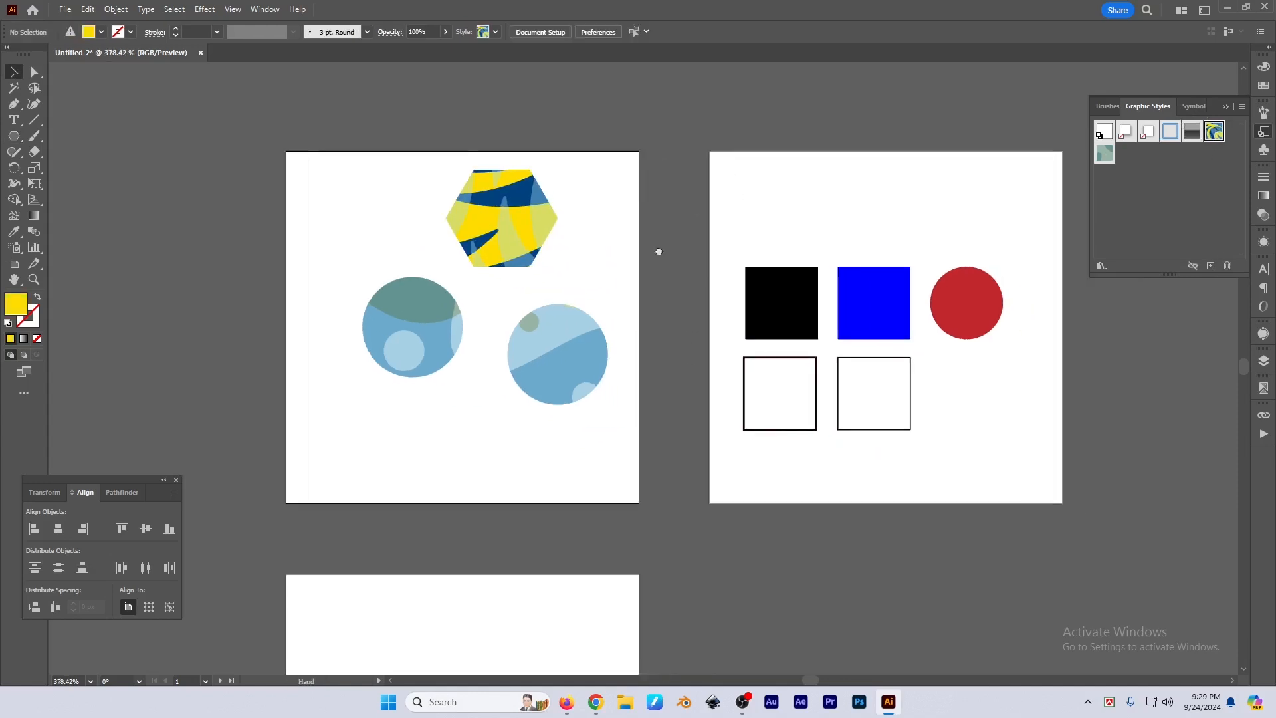
Select objects with the yellow-and-blue graphic style, clear the selection, and reselect only the hexagon
{"action": "left_click", "coordinate": [174, 9]}
{"action": "mouse_move", "coordinate": [208, 140]}
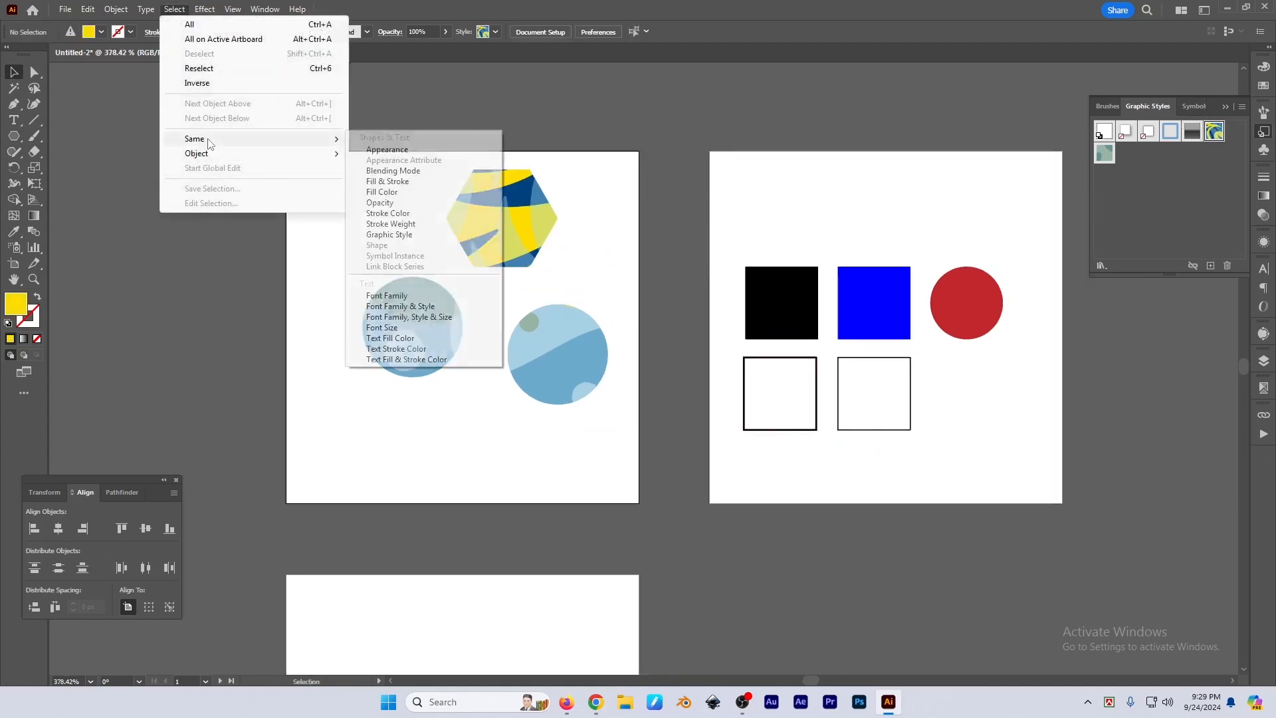
{"action": "left_click", "coordinate": [387, 234]}
{"action": "left_click", "coordinate": [609, 253]}
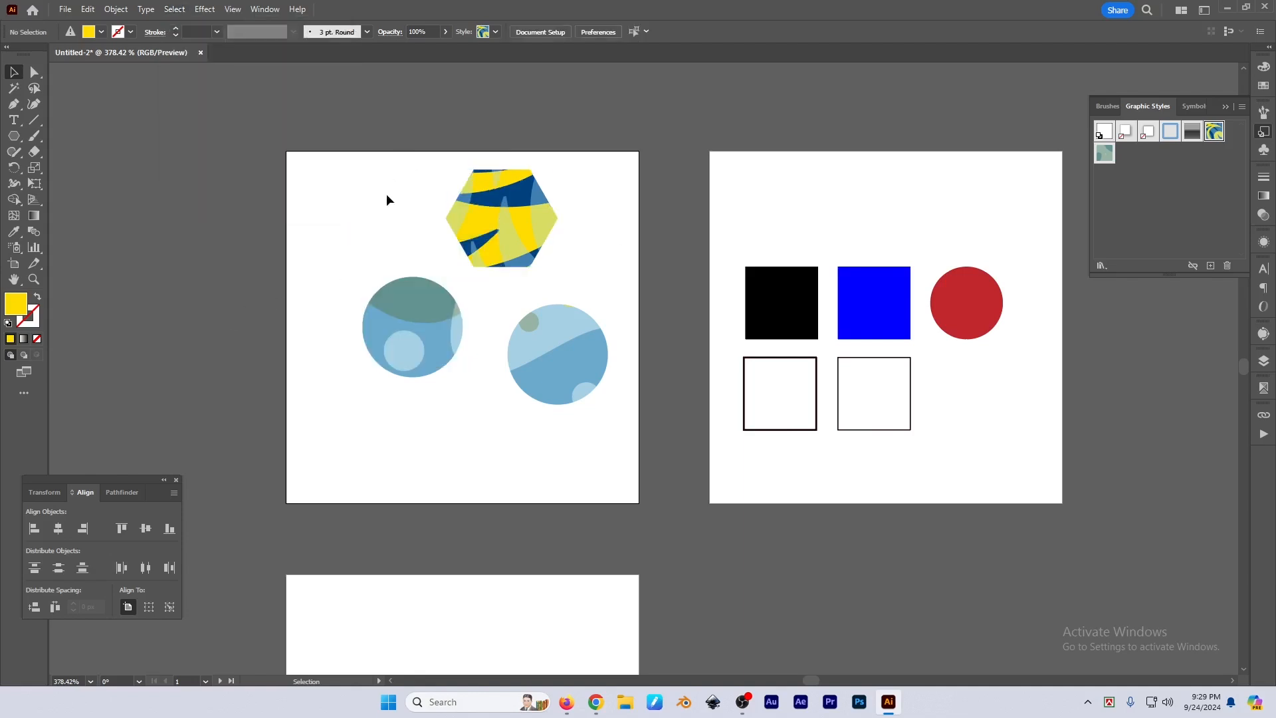
{"action": "left_click", "coordinate": [524, 223]}
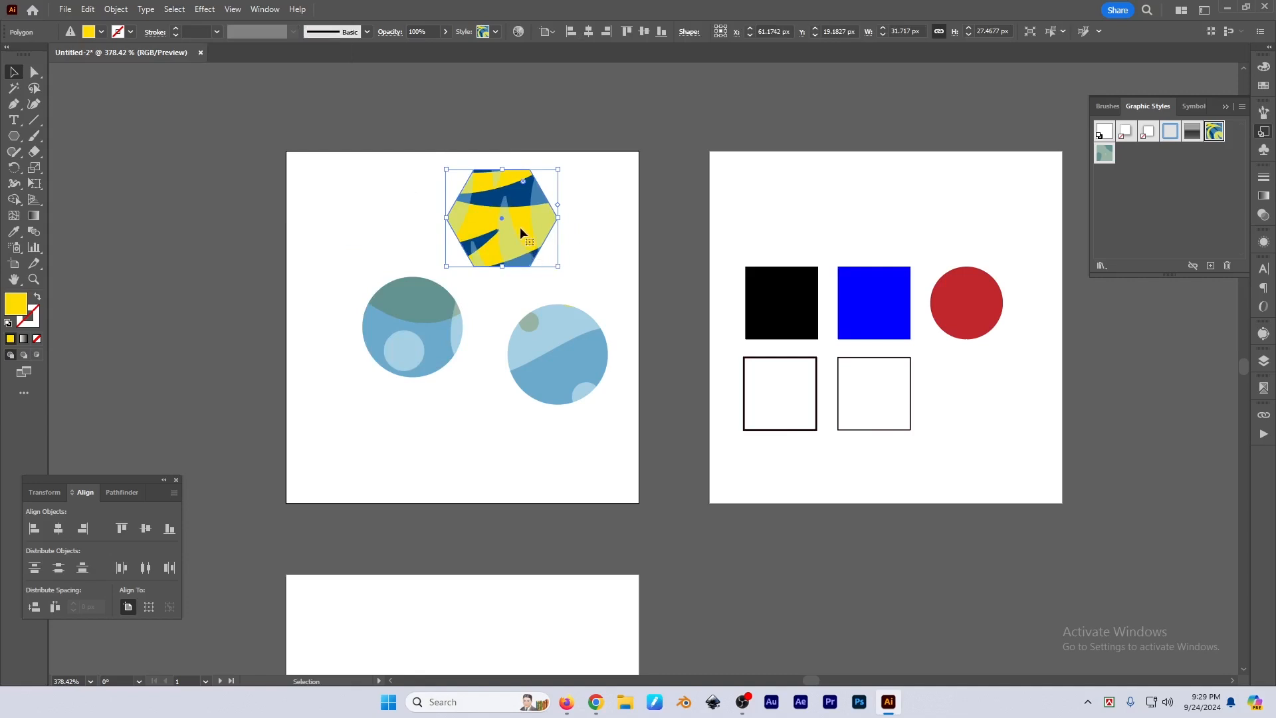
Duplicate the yellow-and-blue hexagon onto the second artboard below the red circle, apply the blue-green graphic style to the copy, and deselect it
{"action": "left_click_drag", "start_coordinate": [521, 228], "coordinate": [1021, 428]}
{"action": "left_click", "coordinate": [1105, 153]}
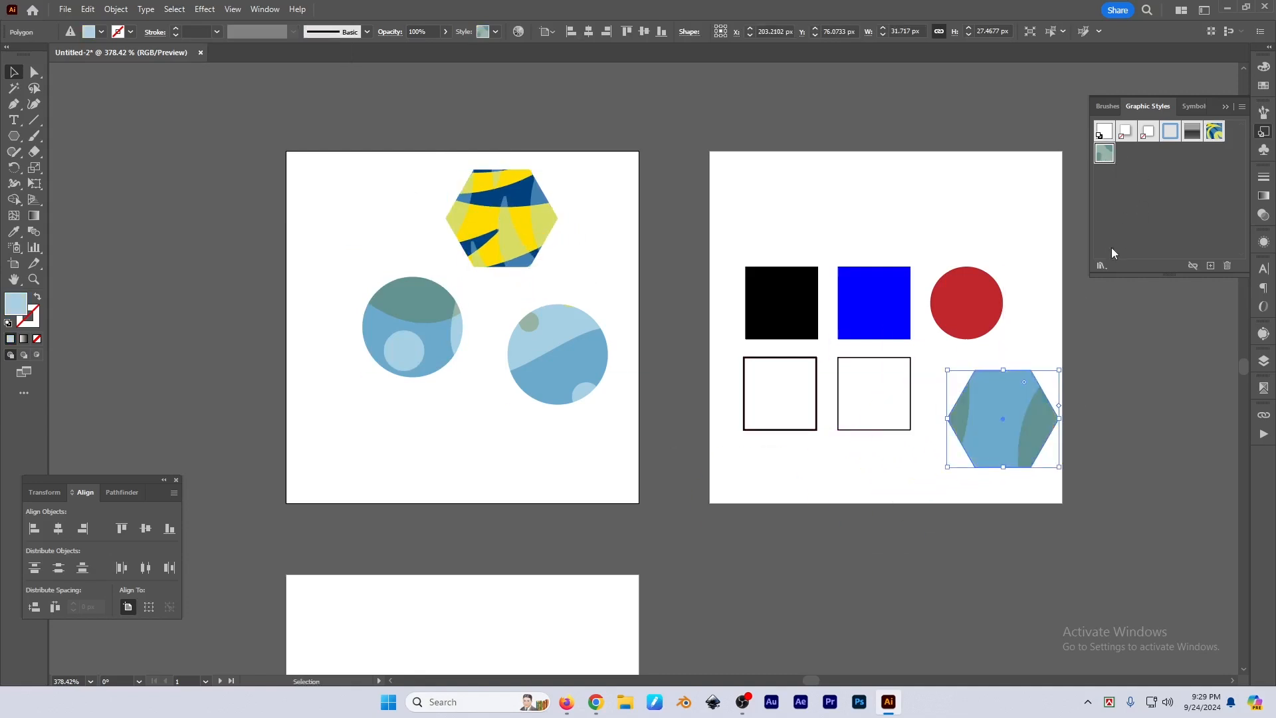
{"action": "left_click", "coordinate": [889, 256]}
Select all objects with the same blue-green graphic style, try moving them together, and undo the move
{"action": "left_click", "coordinate": [175, 9]}
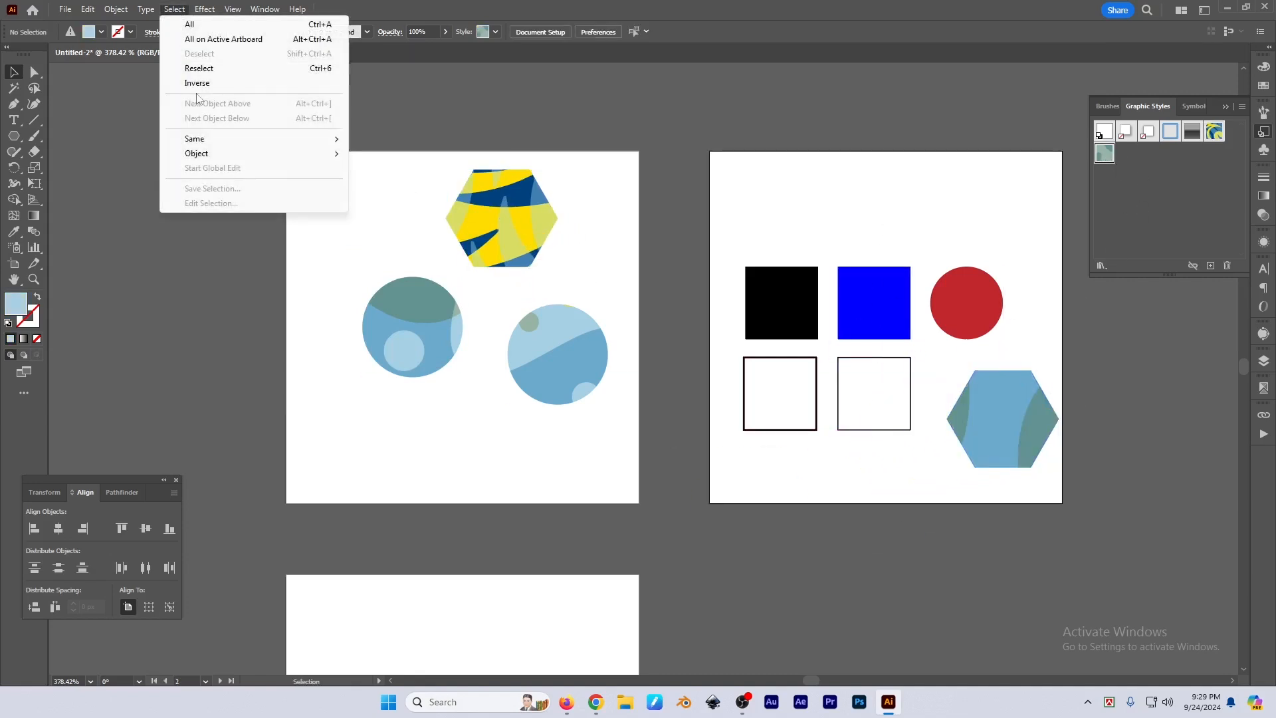
{"action": "mouse_move", "coordinate": [200, 139]}
{"action": "left_click", "coordinate": [405, 240]}
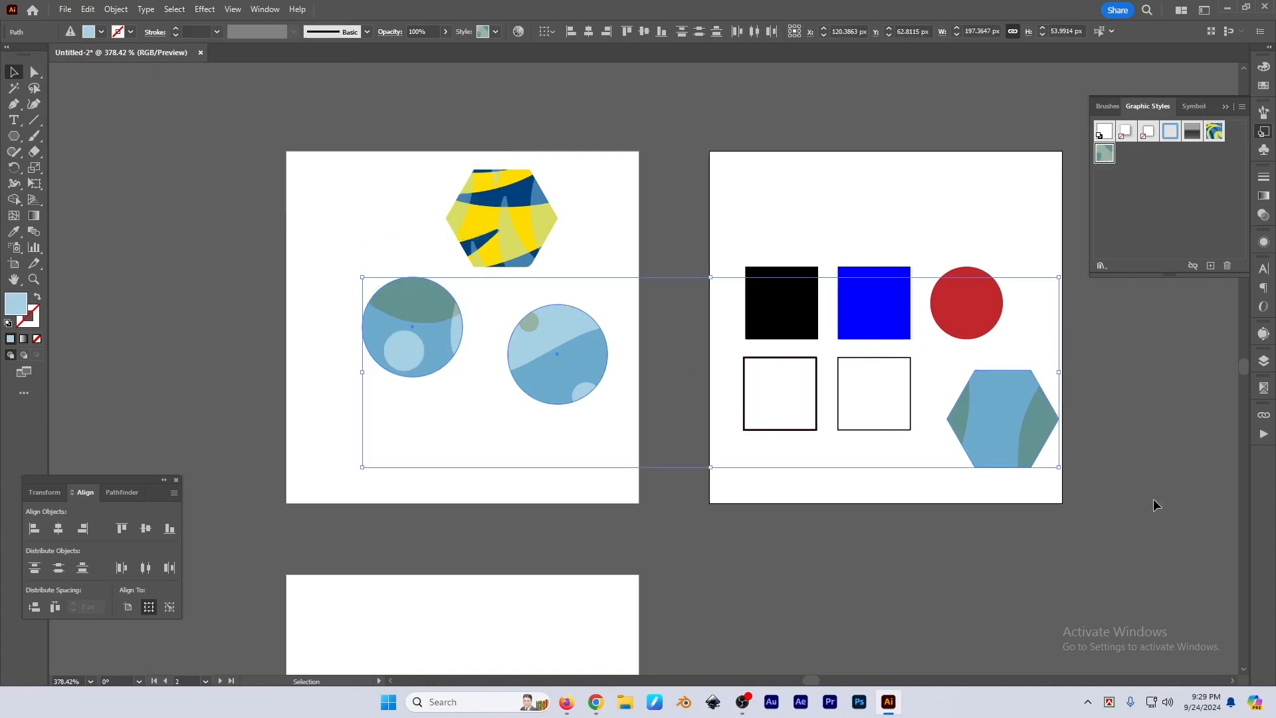
{"action": "left_click_drag", "start_coordinate": [1039, 414], "coordinate": [1028, 460]}
{"action": "key", "text": "ctrl+z"}
Delete the yellow-and-blue hexagon from the first artboard
{"action": "left_click", "coordinate": [592, 241]}
{"action": "left_click", "coordinate": [523, 205]}
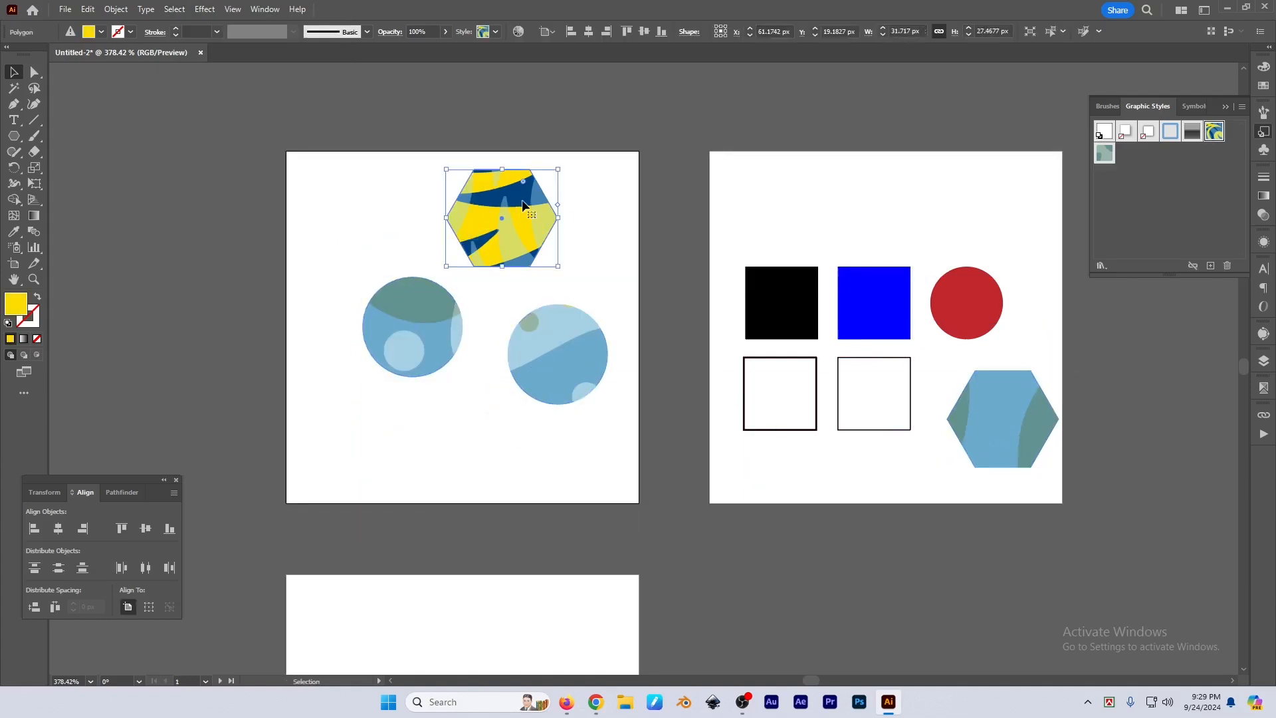
{"action": "key", "text": "Delete"}
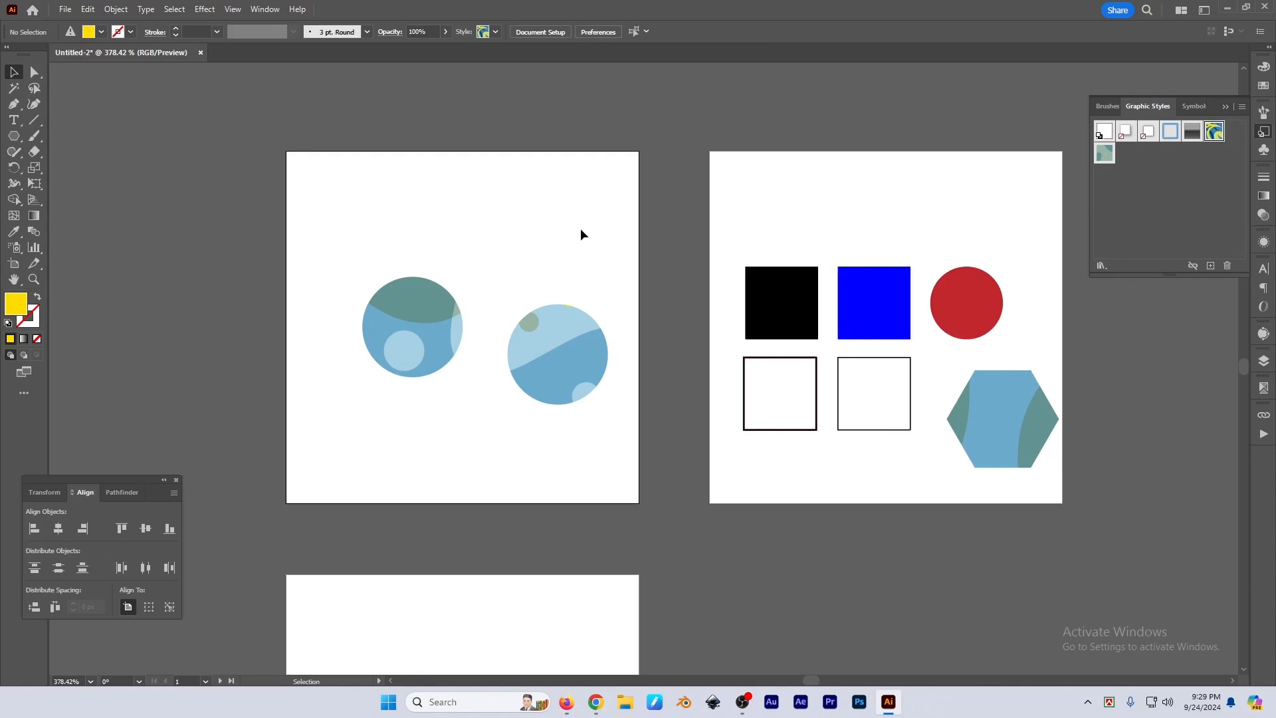
Manually select the blue-green styled circles and hexagon, and clear the selection
{"action": "left_click", "coordinate": [414, 329]}
{"action": "left_click", "coordinate": [558, 354]}
{"action": "left_click", "coordinate": [969, 449], "text": "shift"}
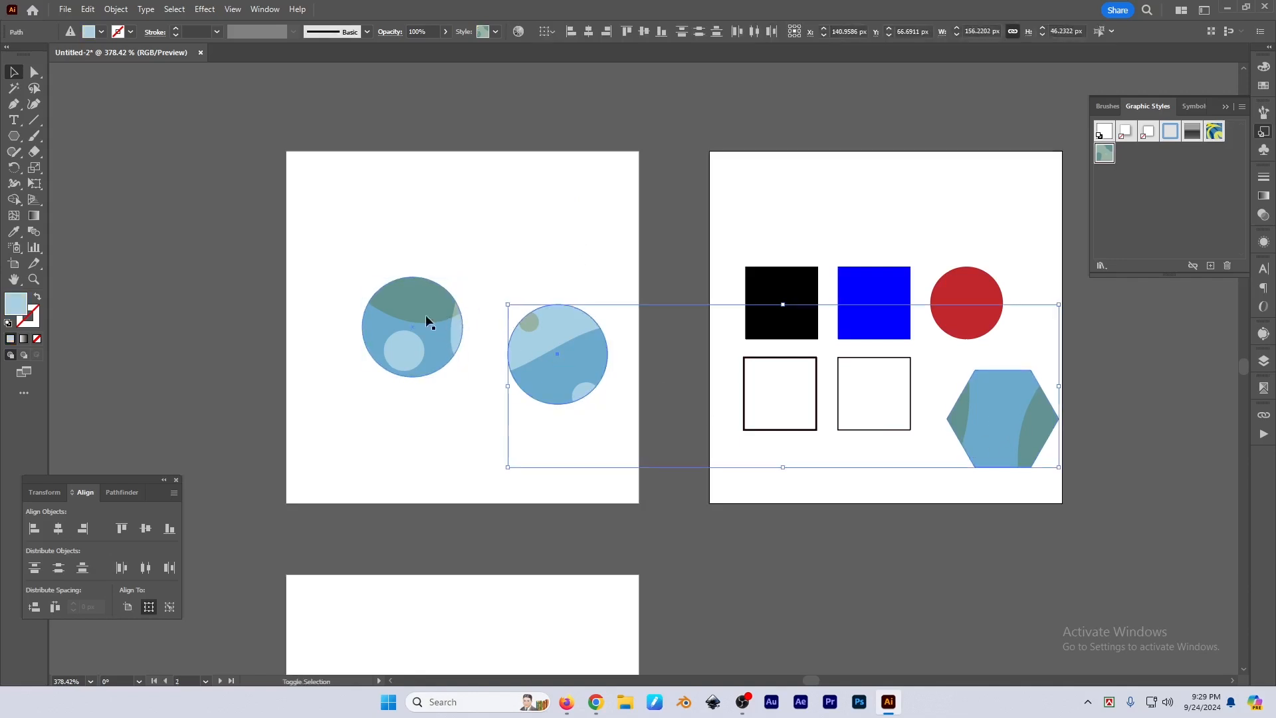
{"action": "left_click", "coordinate": [532, 251]}
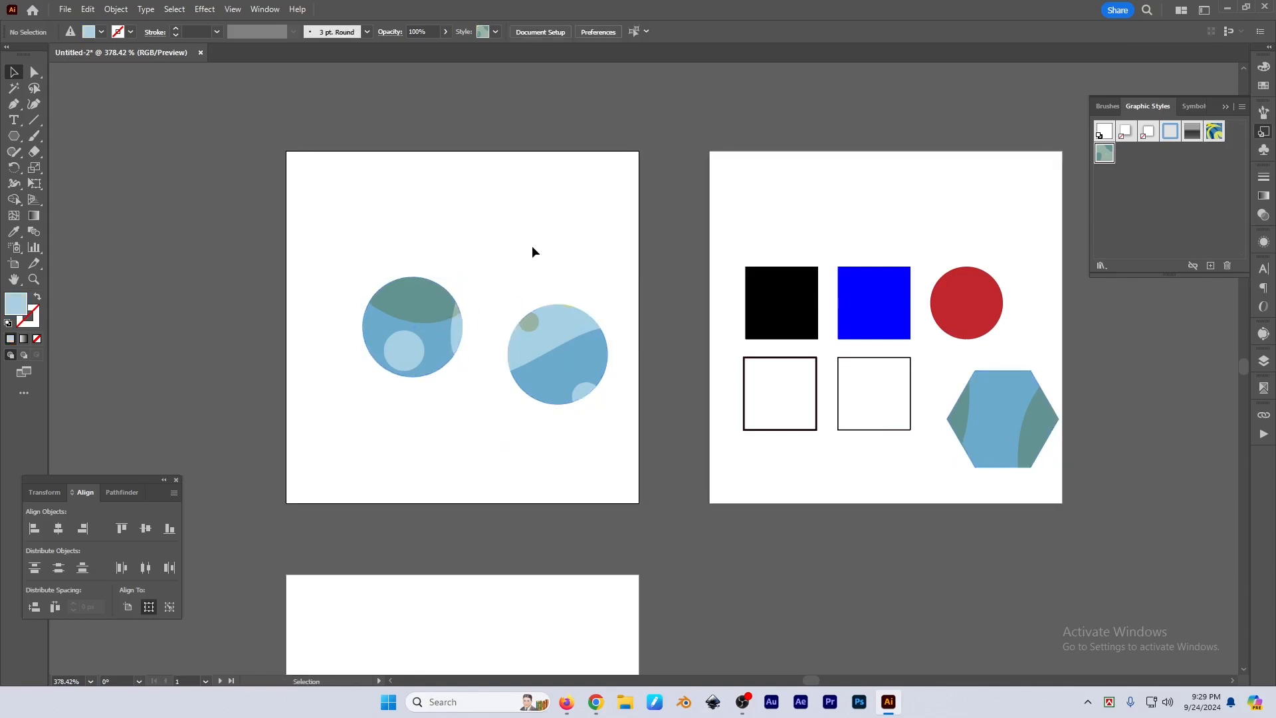
Select all objects with the same Graphic Style as the blue-green shapes and clear the selection
{"action": "left_click", "coordinate": [171, 10]}
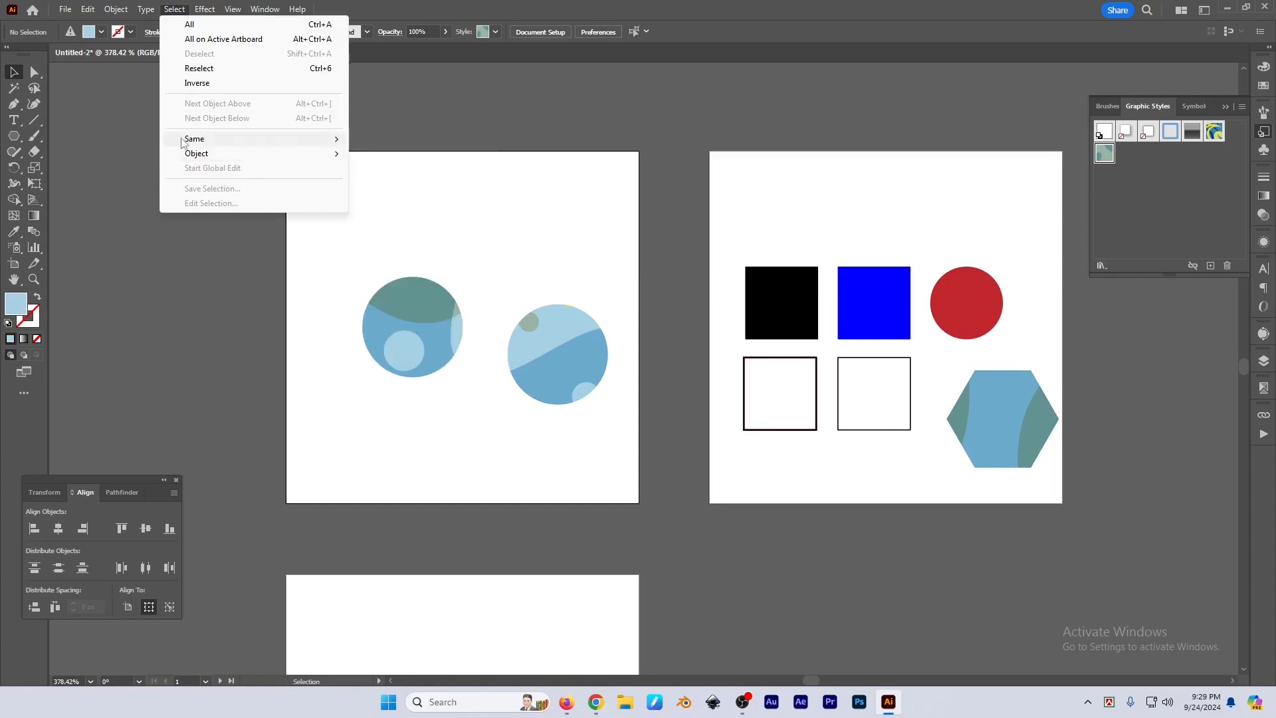
{"action": "mouse_move", "coordinate": [305, 141]}
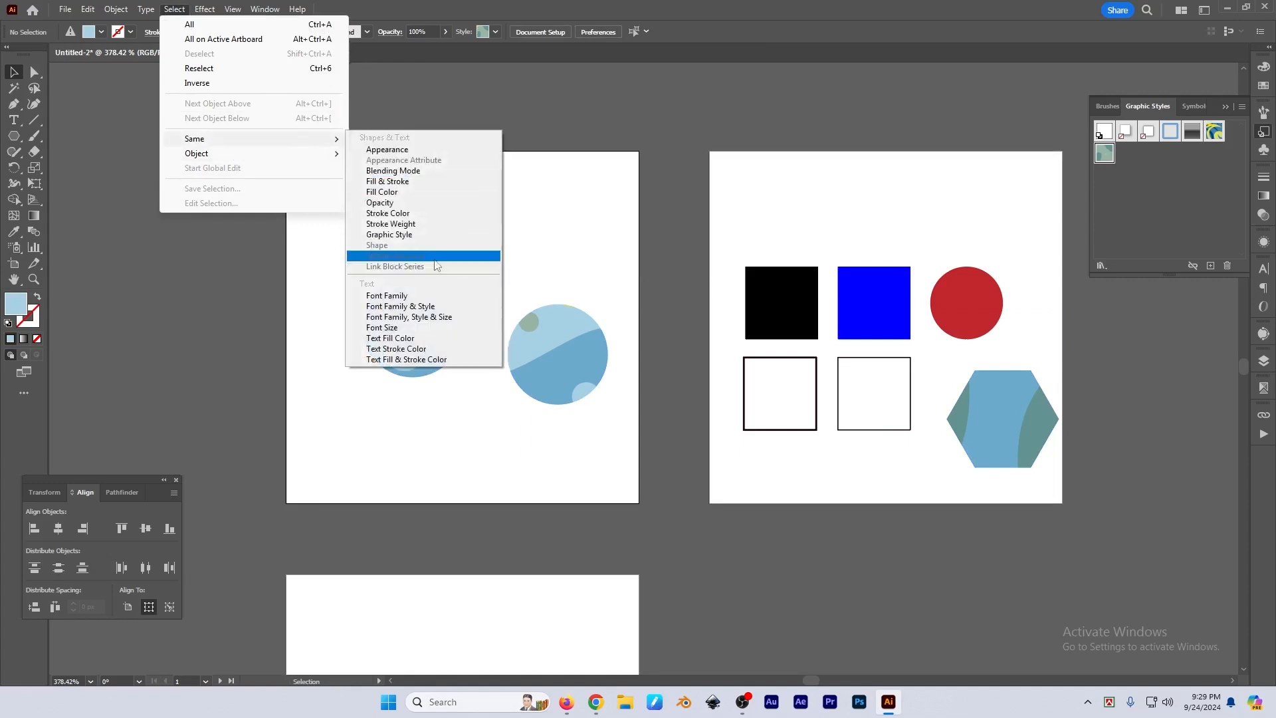
{"action": "left_click", "coordinate": [400, 235]}
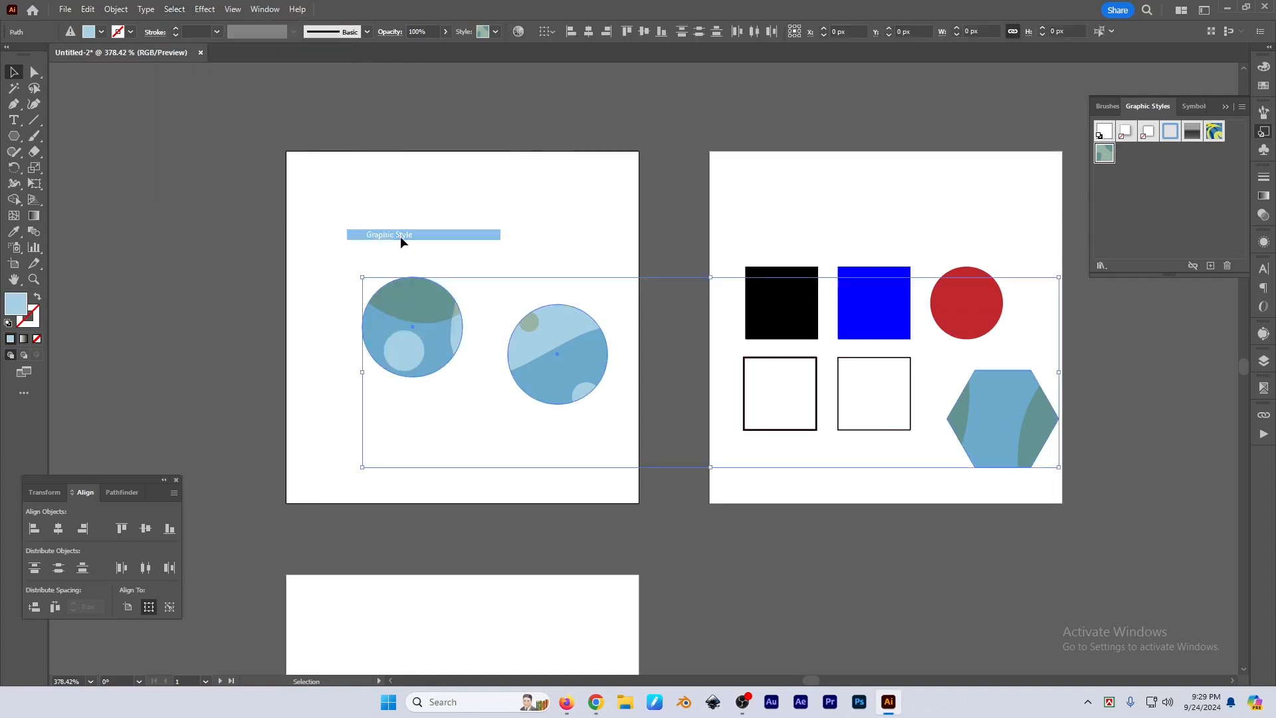
{"action": "left_click", "coordinate": [592, 257]}
{"action": "left_click", "coordinate": [175, 9]}
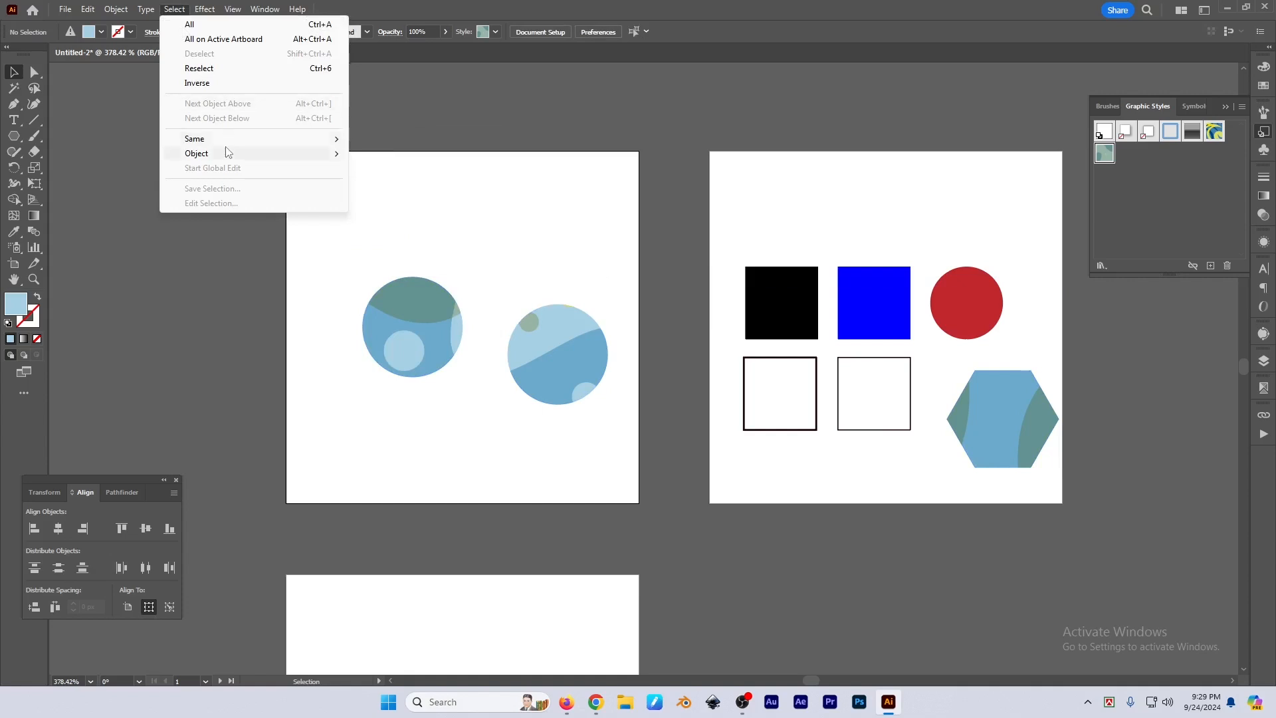
{"action": "mouse_move", "coordinate": [306, 139]}
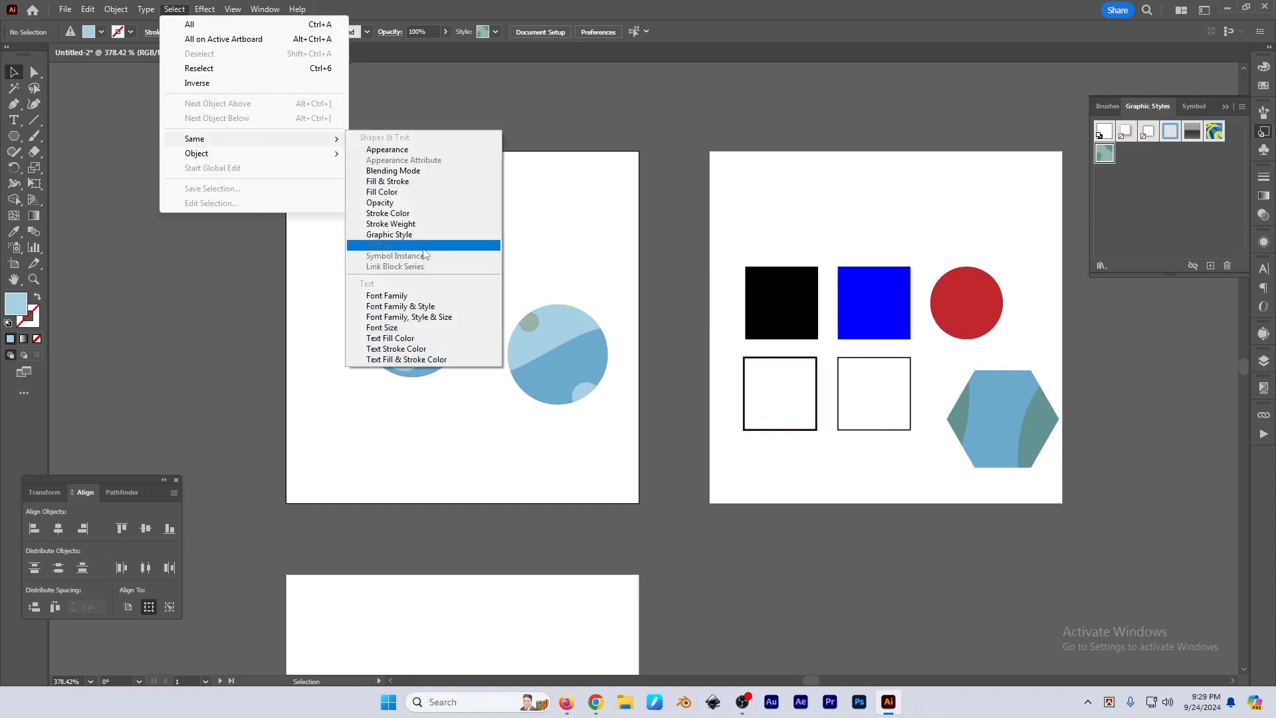
{"action": "left_click", "coordinate": [563, 253]}
Delete both styled circles from the first artboard and the styled hexagon from the second
{"action": "left_click", "coordinate": [413, 287]}
{"action": "key", "text": "Delete"}
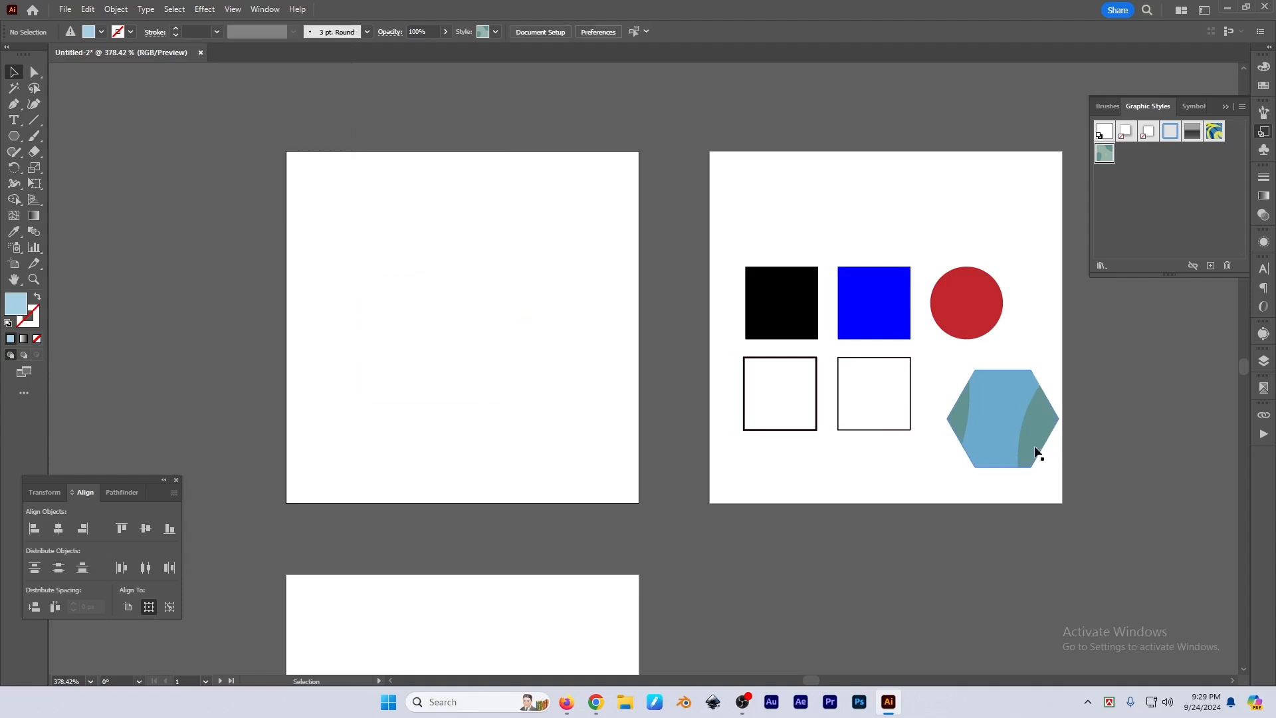
{"action": "left_click", "coordinate": [1034, 447]}
{"action": "key", "text": "Delete"}
Draw a light blue hexagon about 33 × 29 px on the second artboard and position it below the red circle
{"action": "scroll", "coordinate": [957, 361], "scroll_direction": "up", "scroll_amount": 3}
{"action": "scroll", "coordinate": [1075, 411], "scroll_direction": "down", "scroll_amount": 2}
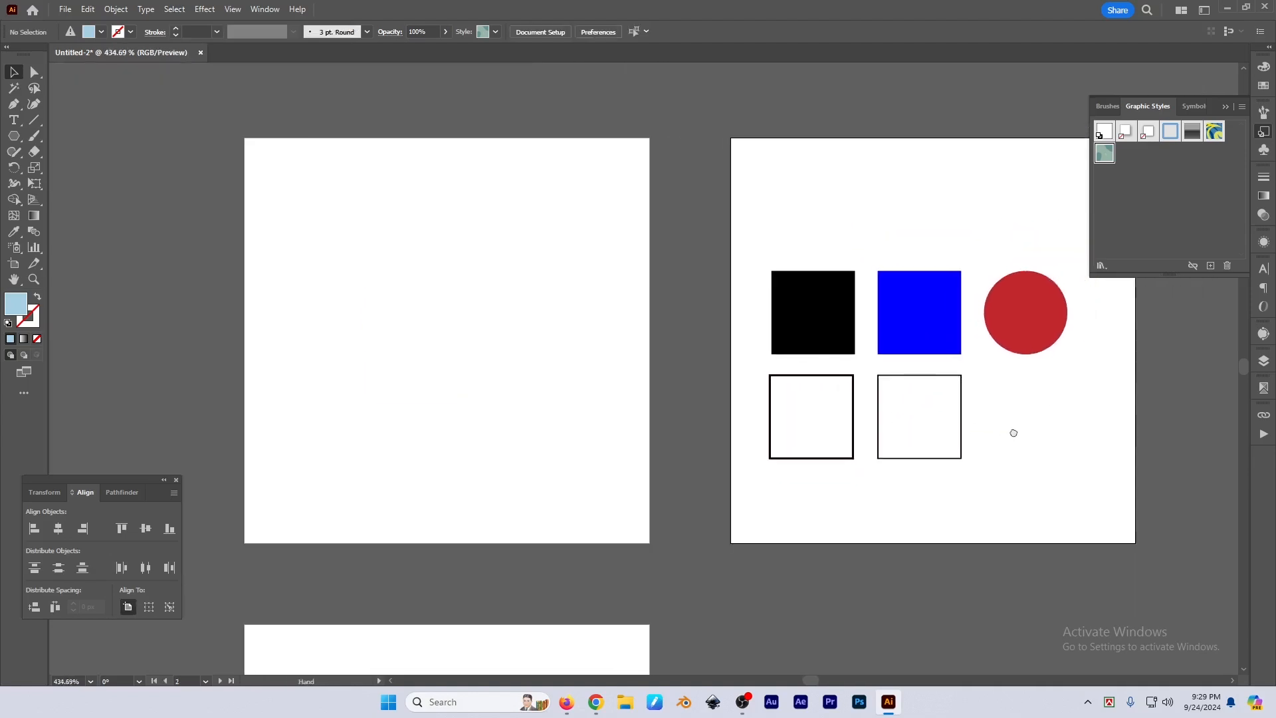
{"action": "left_click", "coordinate": [14, 136], "text": "alt"}
{"action": "scroll", "coordinate": [849, 461], "scroll_direction": "up", "scroll_amount": 2}
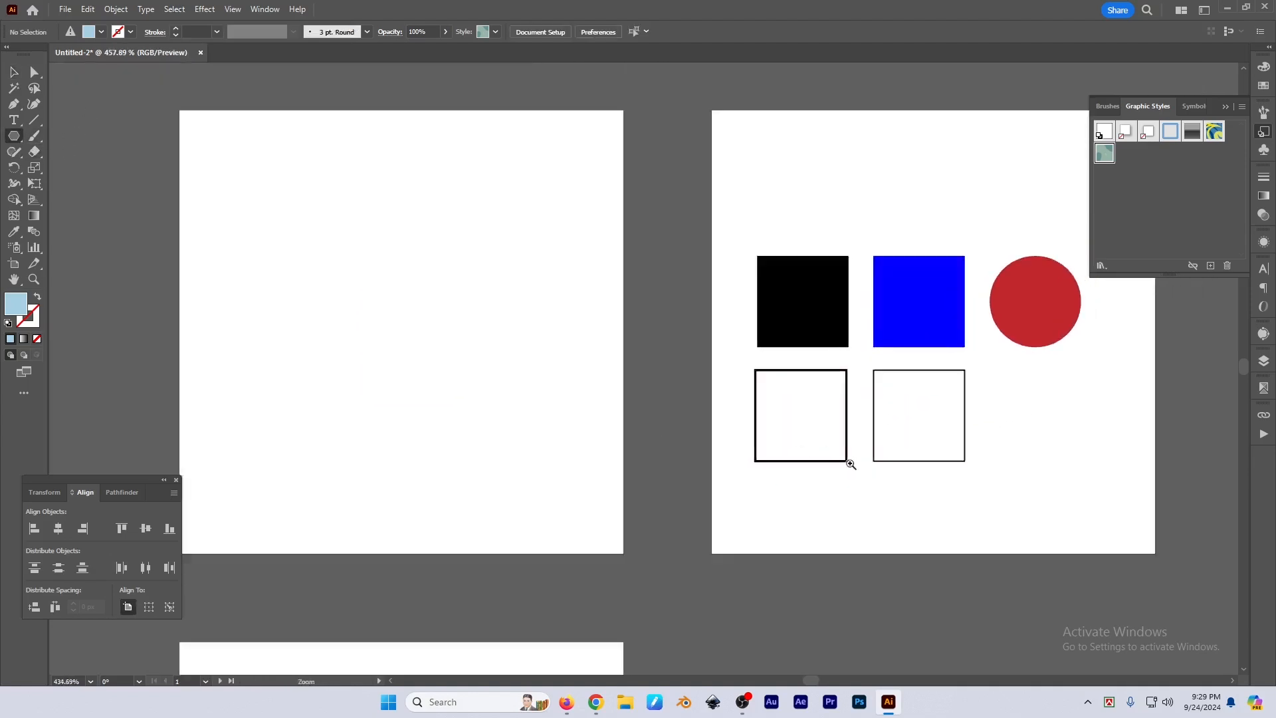
{"action": "left_click_drag", "start_coordinate": [822, 395], "coordinate": [869, 465]}
{"action": "key", "text": "v"}
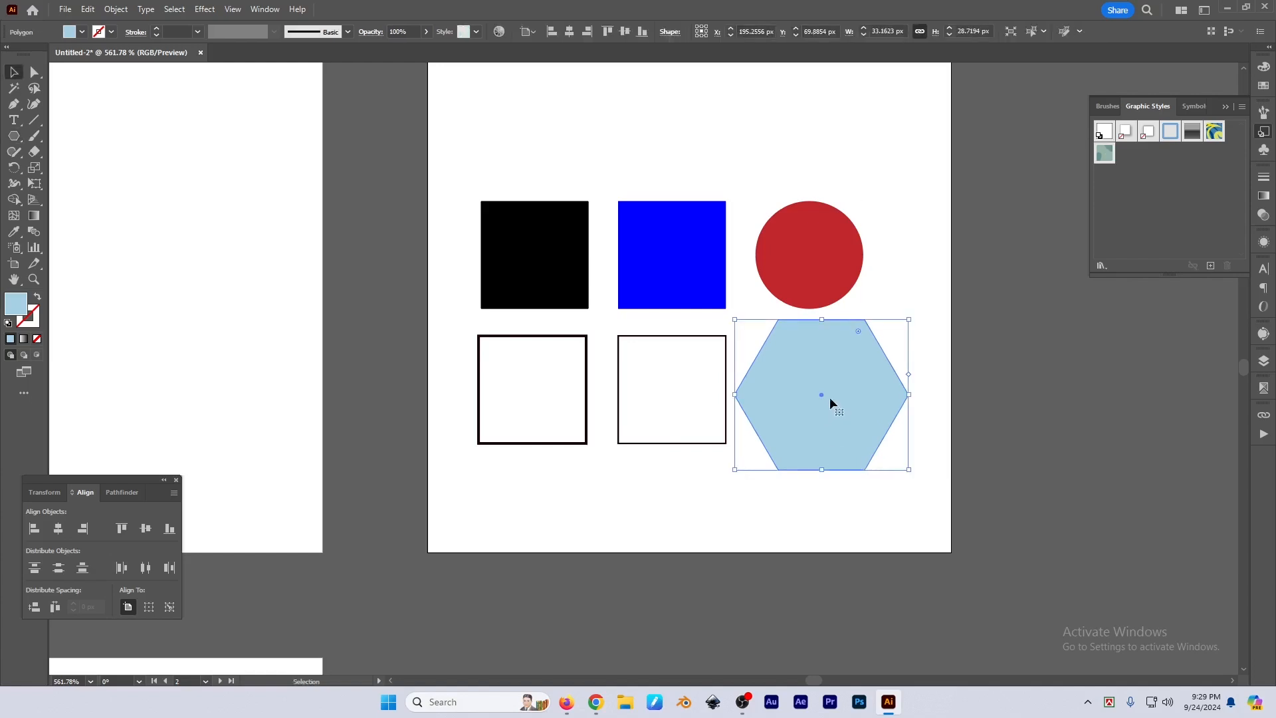
{"action": "left_click_drag", "start_coordinate": [829, 397], "coordinate": [844, 420]}
Draw a light blue star about 20 × 19 px, position it above the blue square, and deselect it
{"action": "left_click", "coordinate": [10, 137]}
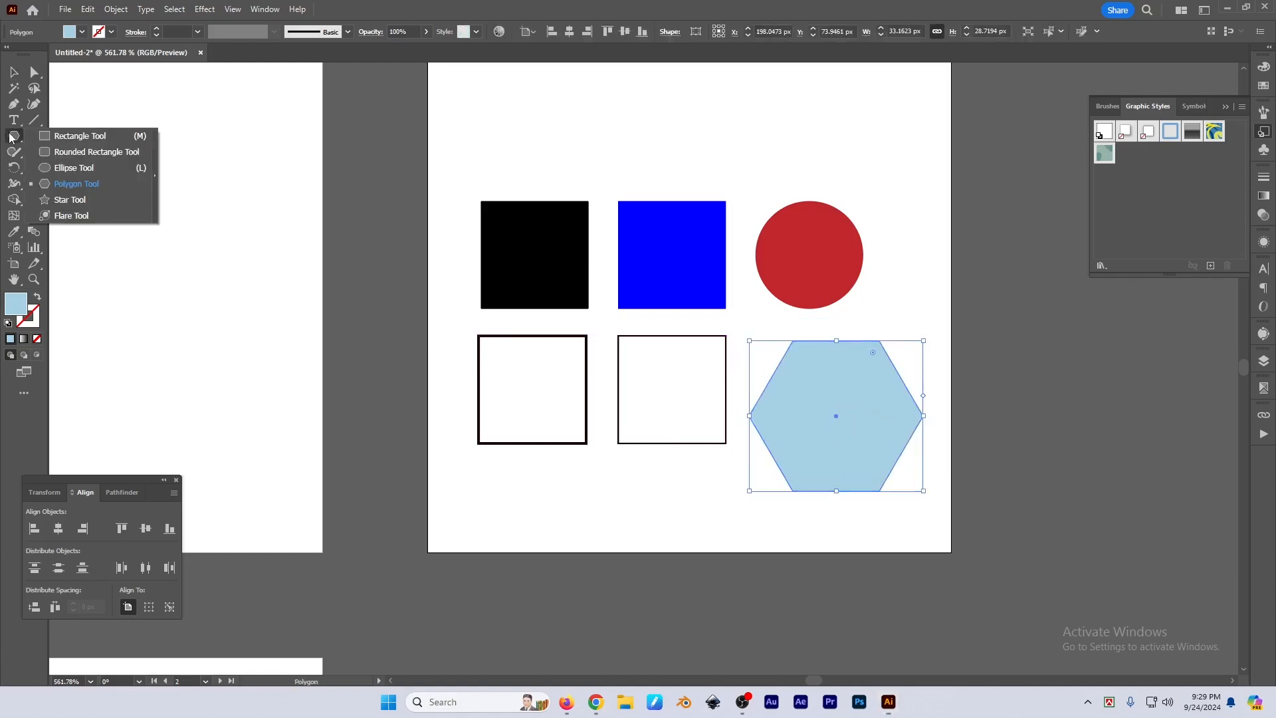
{"action": "left_click", "coordinate": [68, 200]}
{"action": "left_click_drag", "start_coordinate": [672, 89], "coordinate": [745, 175]}
{"action": "key", "text": "v"}
{"action": "left_click_drag", "start_coordinate": [654, 129], "coordinate": [708, 161]}
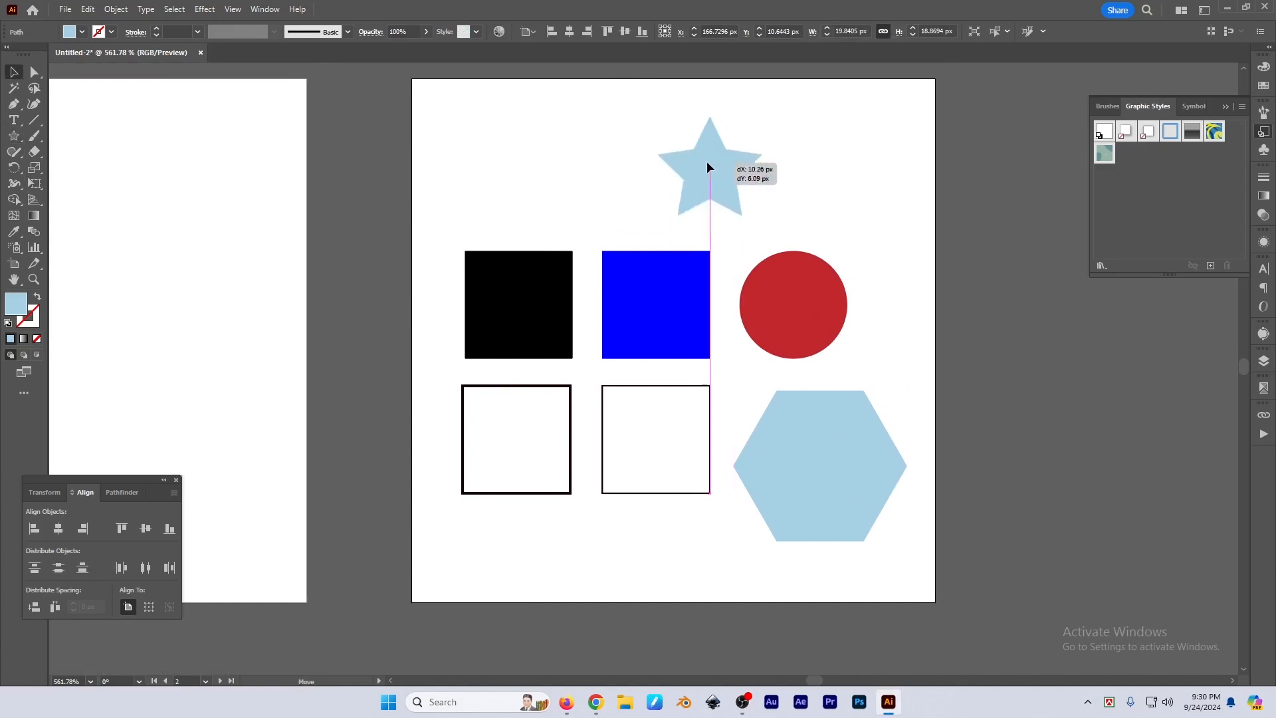
{"action": "scroll", "coordinate": [843, 206], "scroll_direction": "down", "scroll_amount": 1}
{"action": "left_click", "coordinate": [874, 241]}
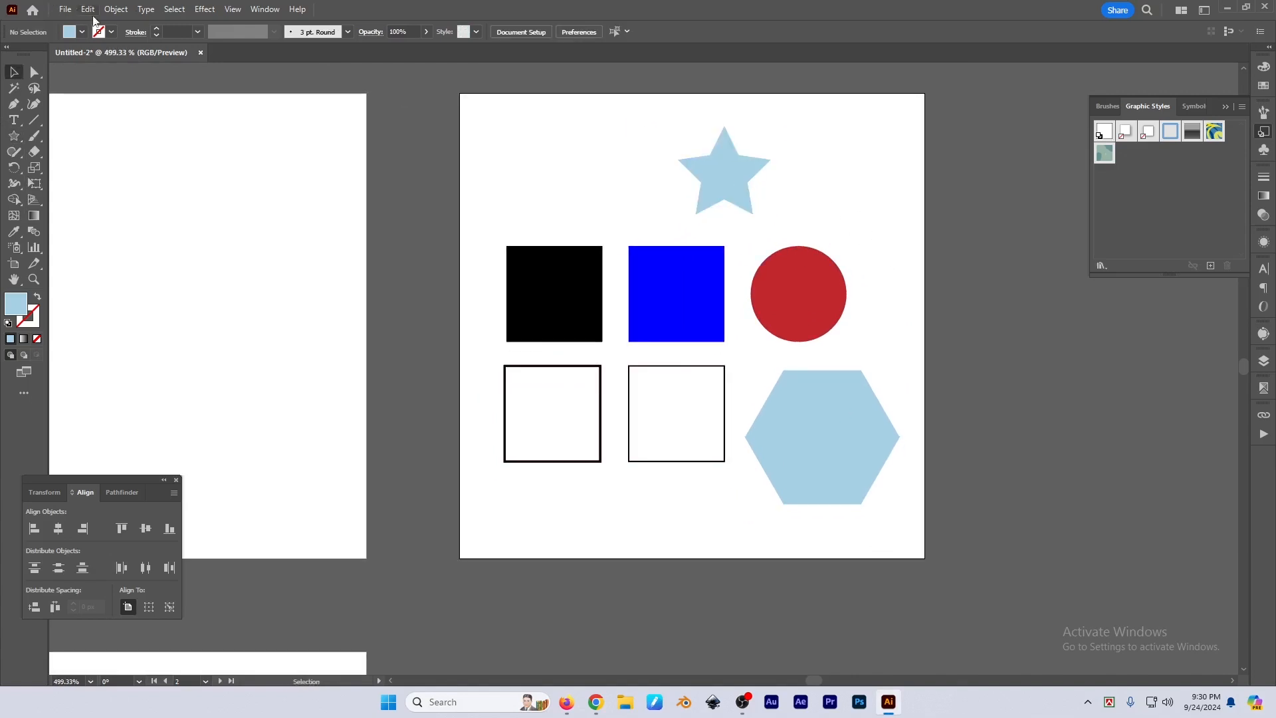
Select all objects with the same Shape as the black square and clear the selection
{"action": "left_click", "coordinate": [167, 12]}
{"action": "mouse_move", "coordinate": [228, 140]}
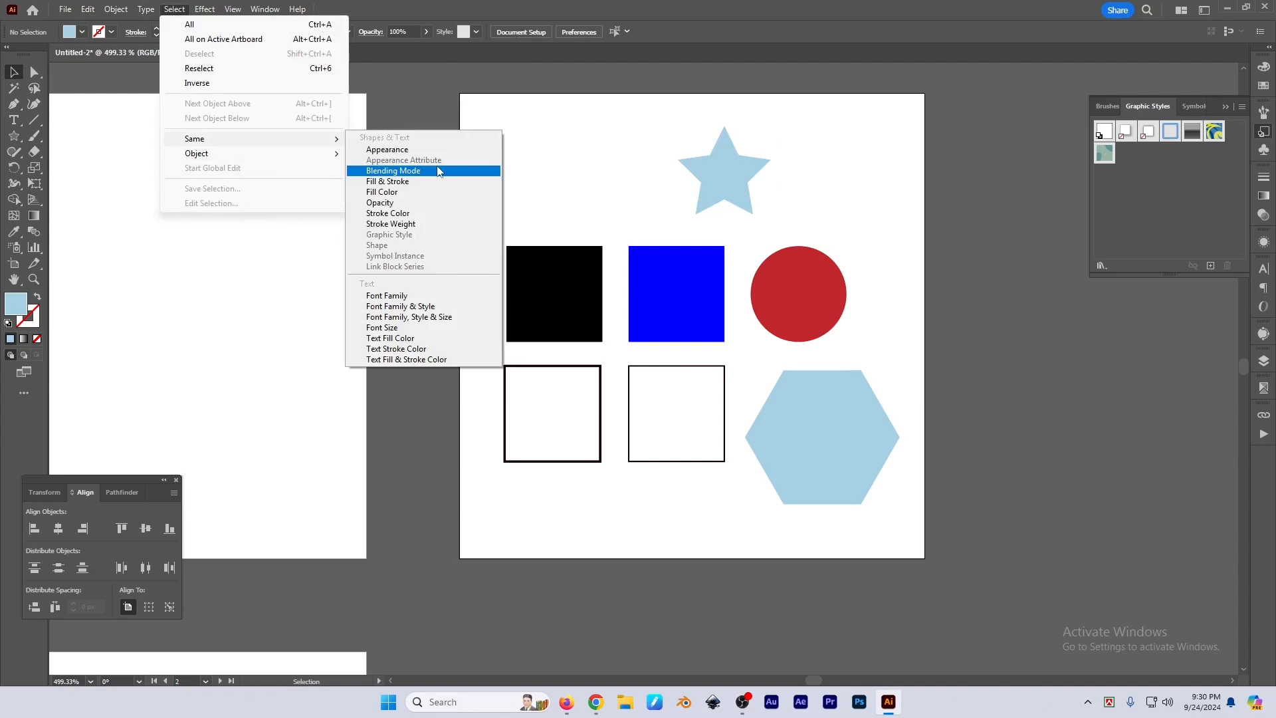
{"action": "left_click", "coordinate": [550, 291]}
{"action": "left_click", "coordinate": [557, 294]}
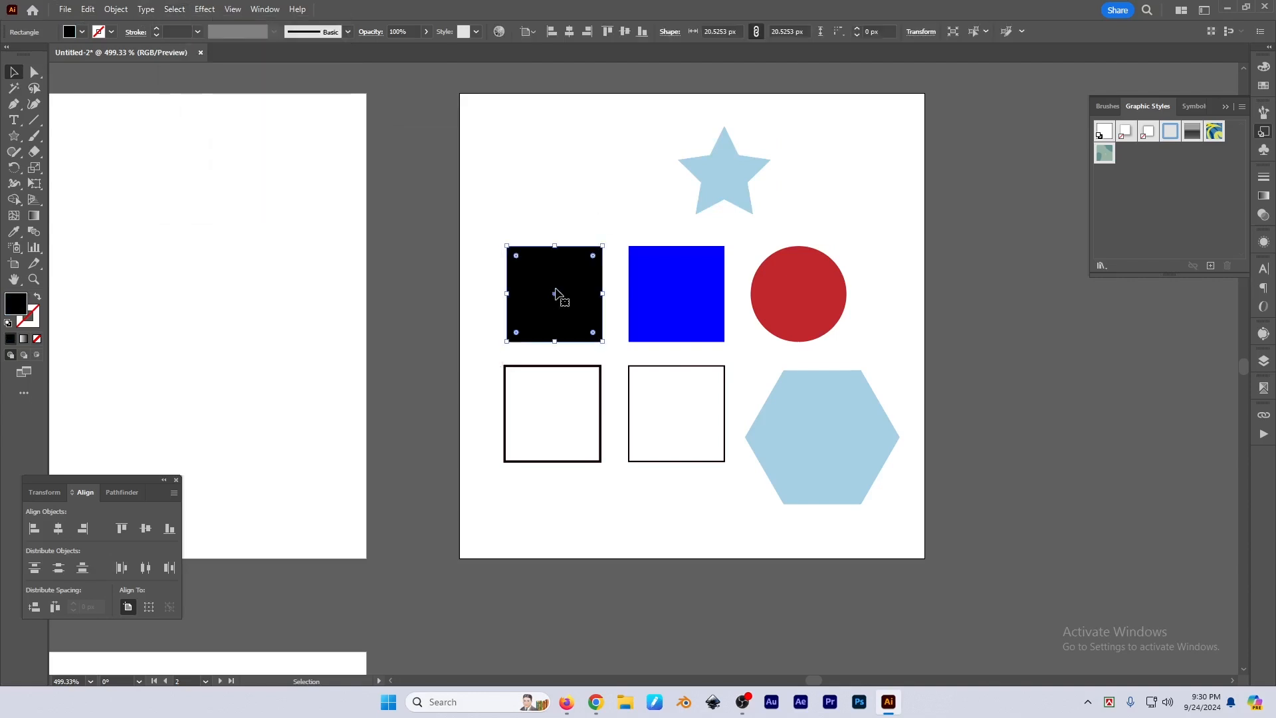
{"action": "left_click", "coordinate": [173, 10]}
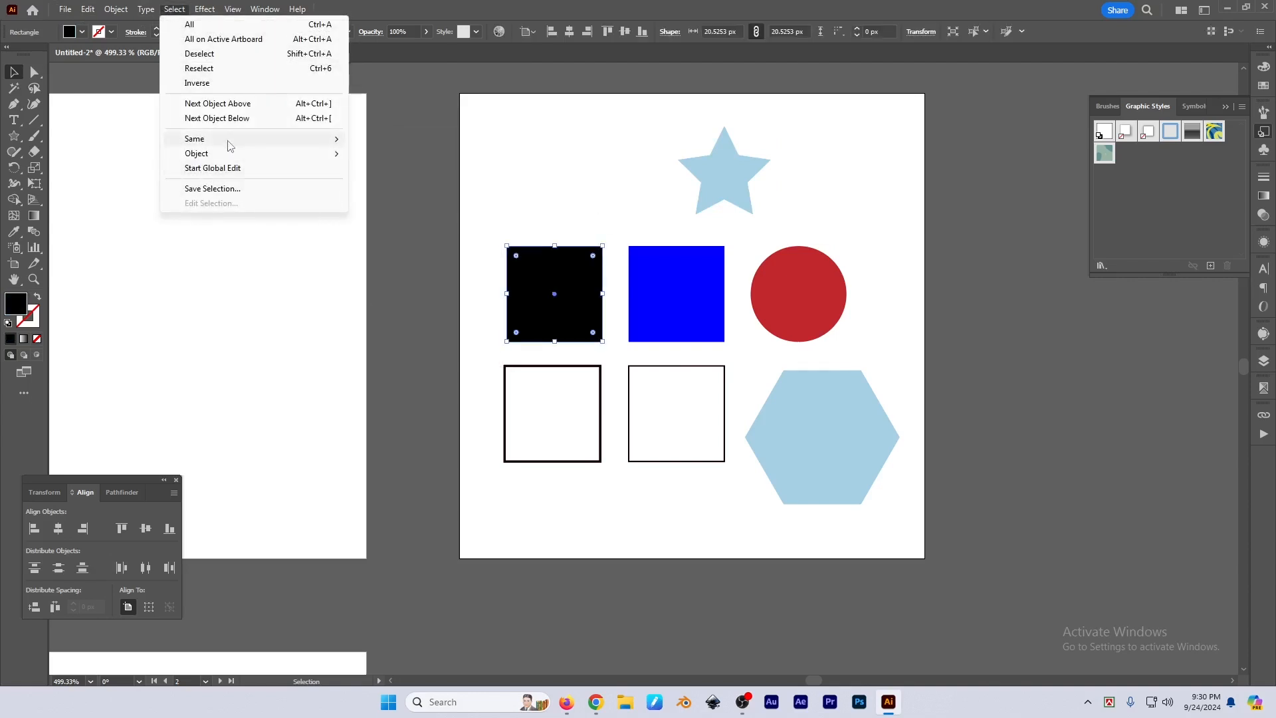
{"action": "mouse_move", "coordinate": [229, 140]}
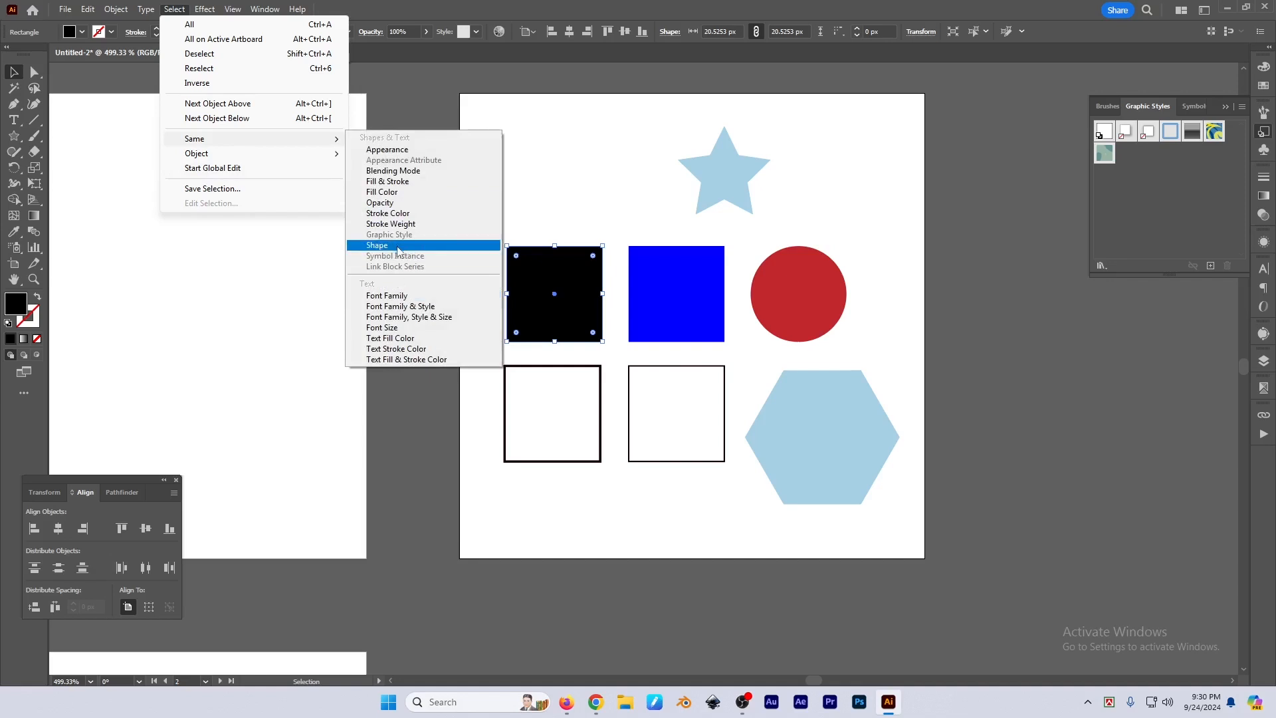
{"action": "left_click", "coordinate": [377, 245]}
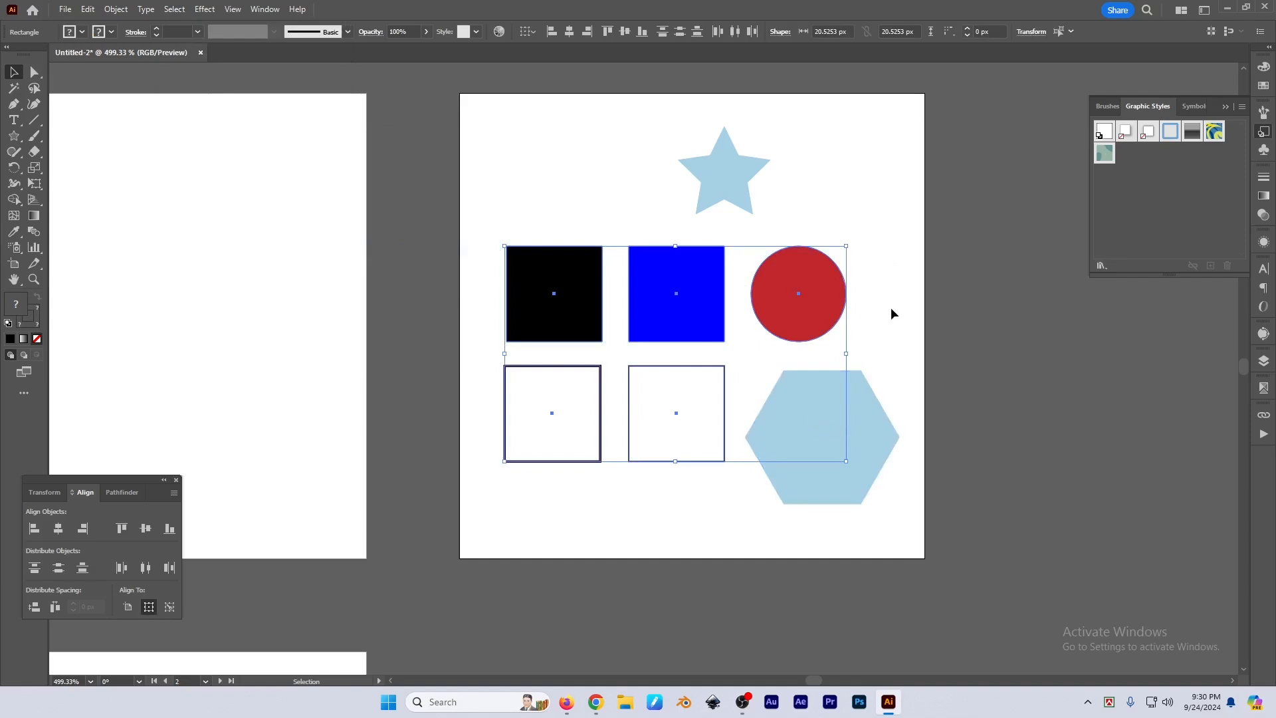
{"action": "left_click", "coordinate": [174, 9]}
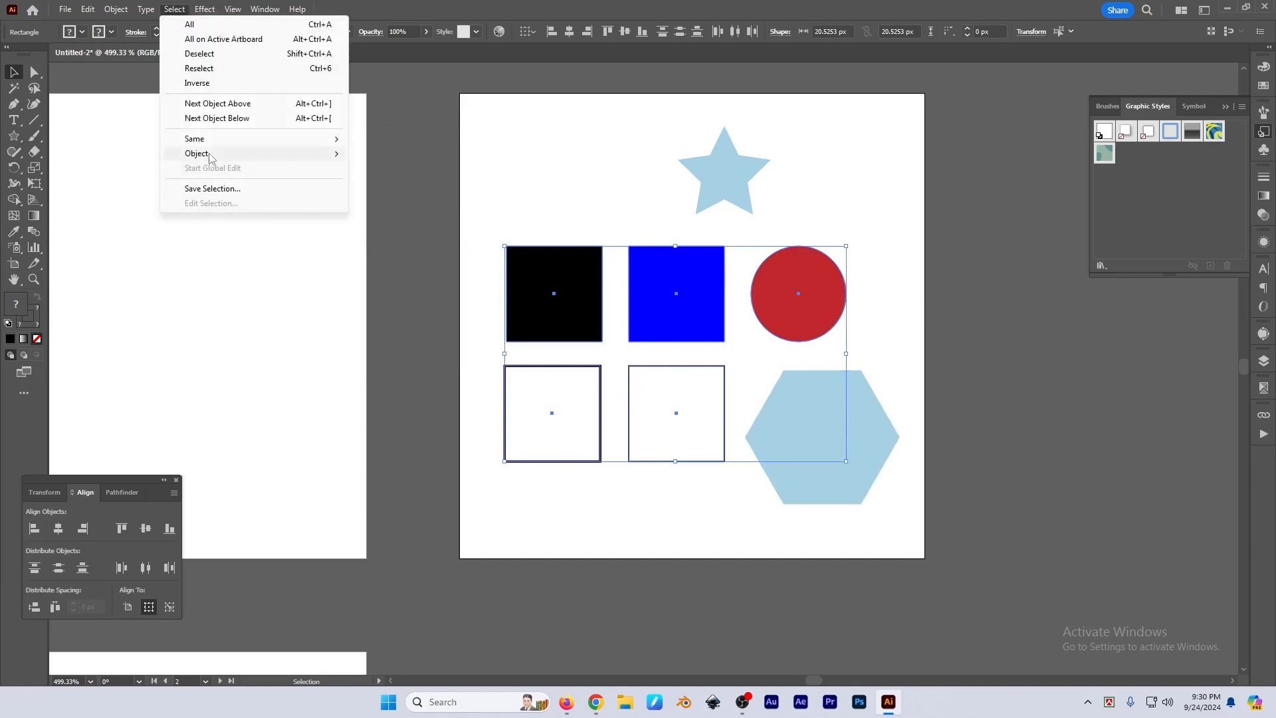
{"action": "mouse_move", "coordinate": [262, 141]}
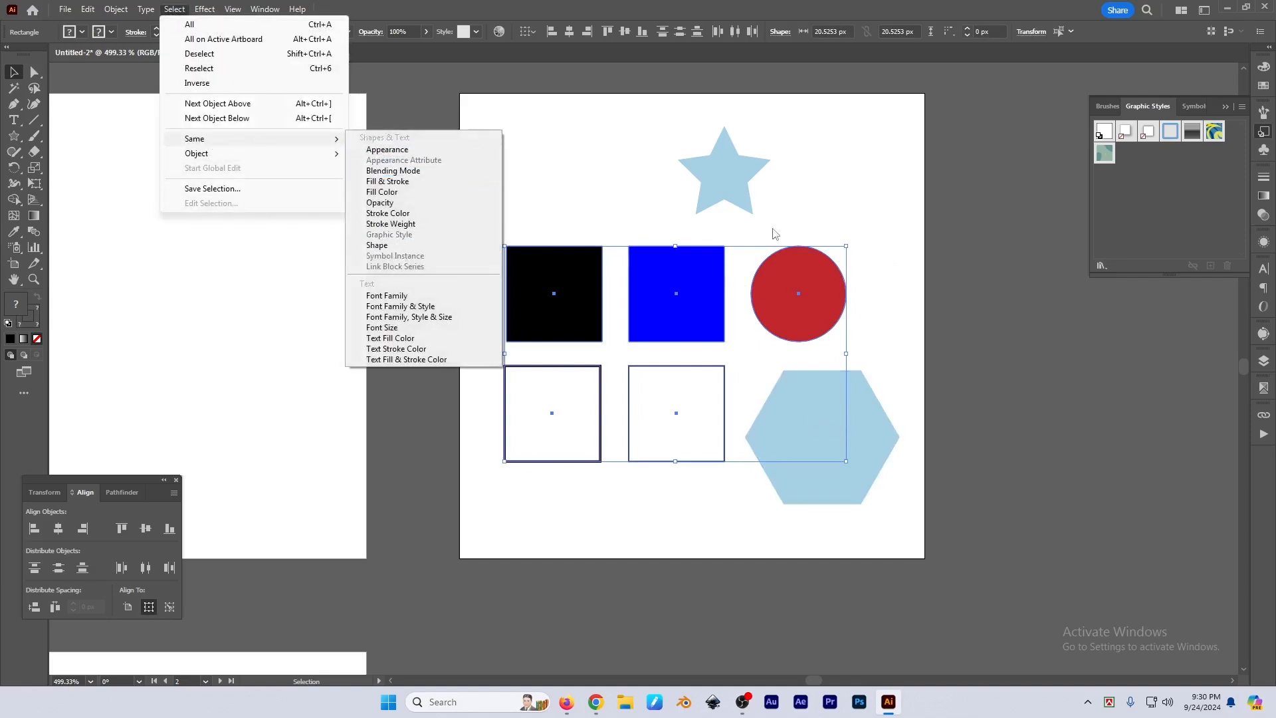
{"action": "left_click", "coordinate": [828, 214]}
Duplicate the large hexagon above the black square and scale the copy down to about 26 × 22 px
{"action": "mouse_move", "coordinate": [734, 400]}
{"action": "left_mouse_down"}
{"action": "mouse_move", "coordinate": [747, 390]}
{"action": "mouse_move", "coordinate": [731, 378]}
{"action": "left_mouse_up"}
{"action": "left_click", "coordinate": [843, 404]}
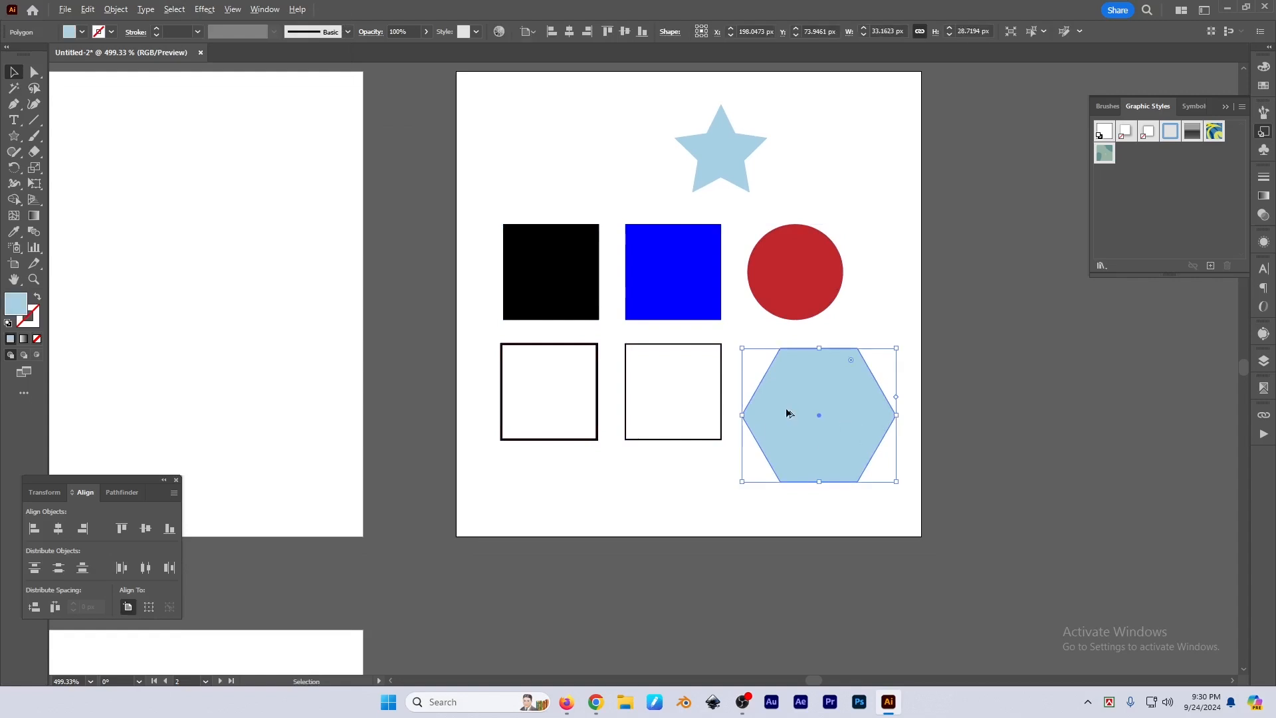
{"action": "left_click_drag", "start_coordinate": [834, 436], "coordinate": [586, 169]}
{"action": "left_click_drag", "start_coordinate": [569, 80], "coordinate": [569, 108]}
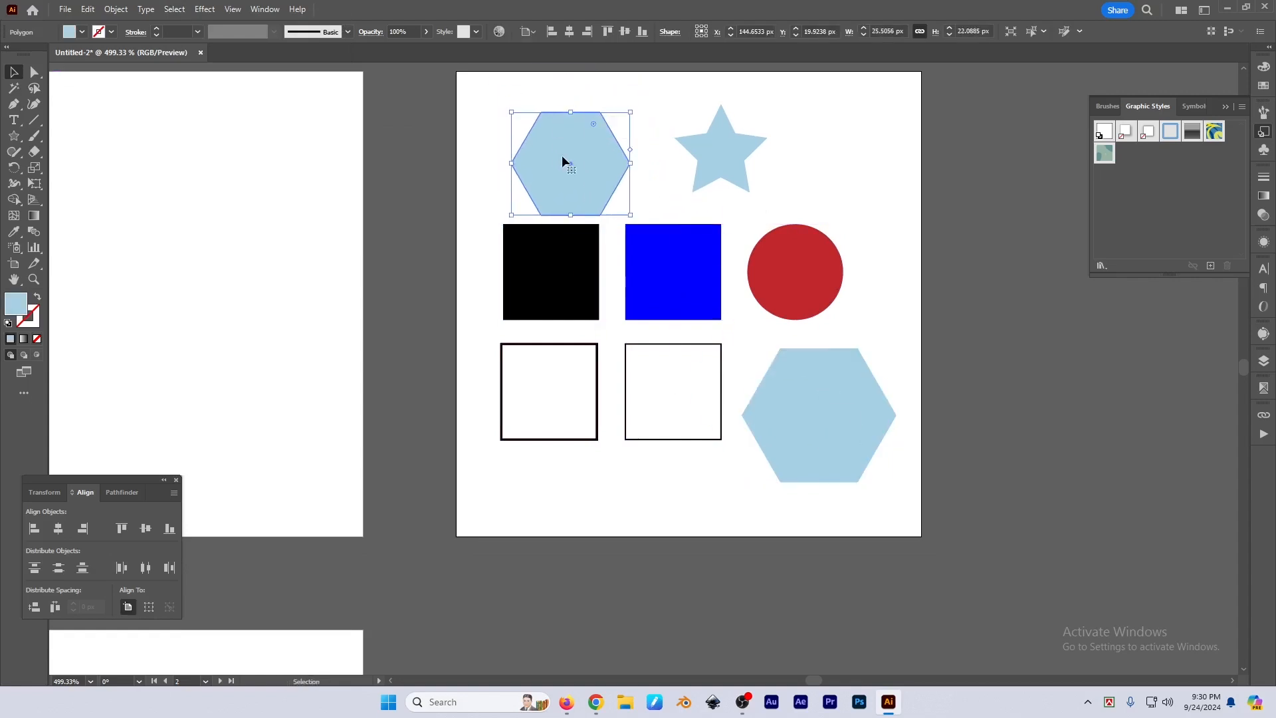
Duplicate the reduced hexagon beyond the star, above the red circle, scale this copy down further, and deselect it
{"action": "left_click_drag", "start_coordinate": [561, 154], "coordinate": [845, 146]}
{"action": "left_click_drag", "start_coordinate": [849, 102], "coordinate": [849, 132]}
{"action": "left_click_drag", "start_coordinate": [853, 171], "coordinate": [849, 165]}
{"action": "left_click", "coordinate": [850, 502]}
Select all objects with the same Shape as the largest hexagon, try moving them together, and undo the move
{"action": "left_click", "coordinate": [841, 410]}
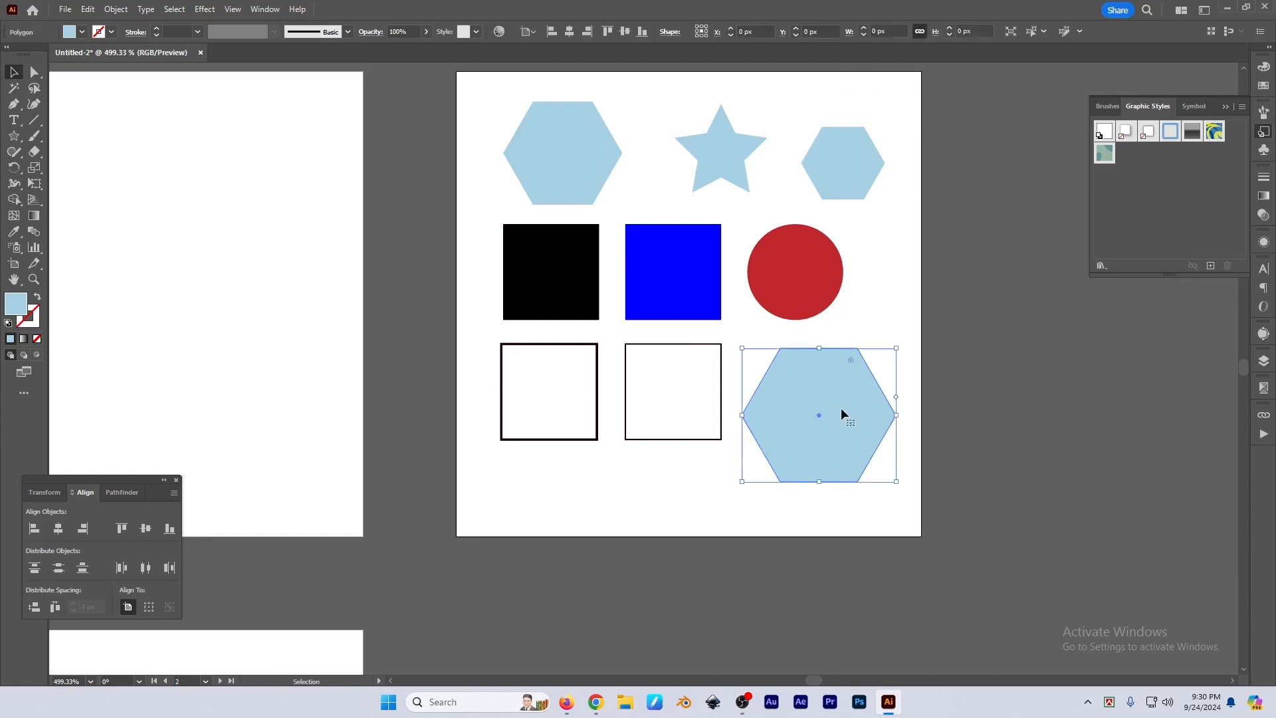
{"action": "left_click", "coordinate": [184, 12]}
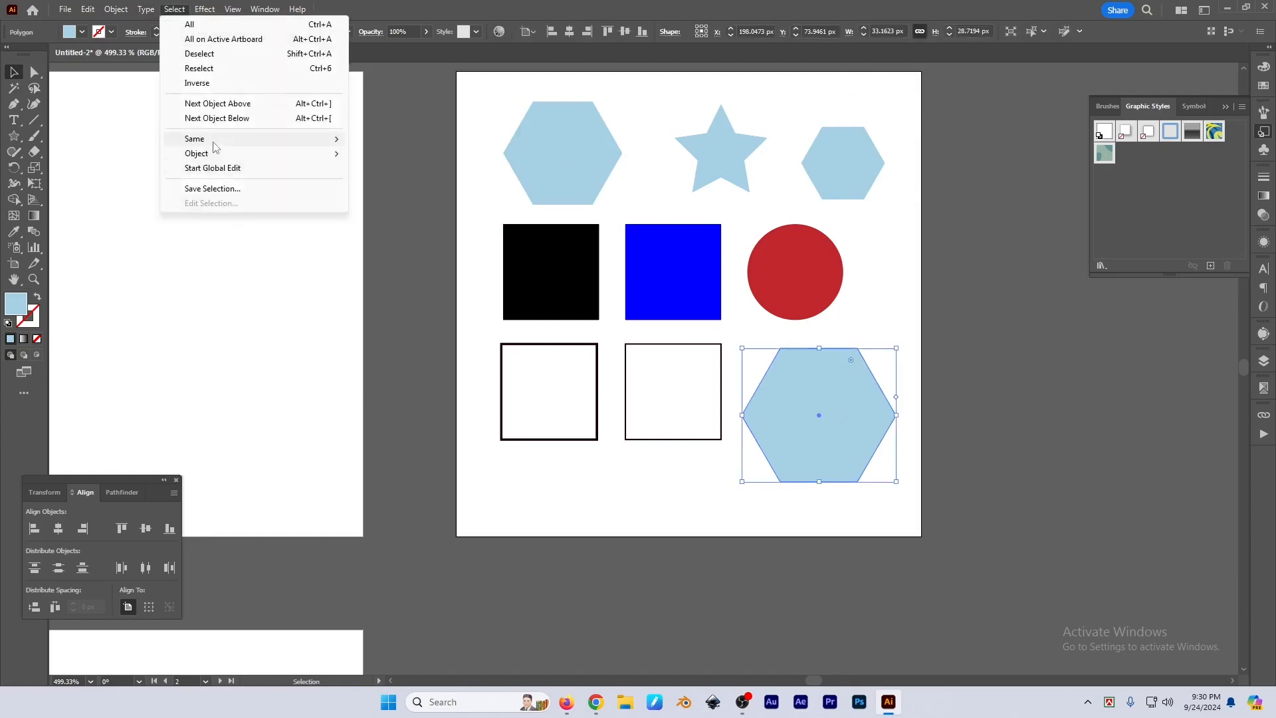
{"action": "mouse_move", "coordinate": [213, 140]}
{"action": "left_click", "coordinate": [387, 246]}
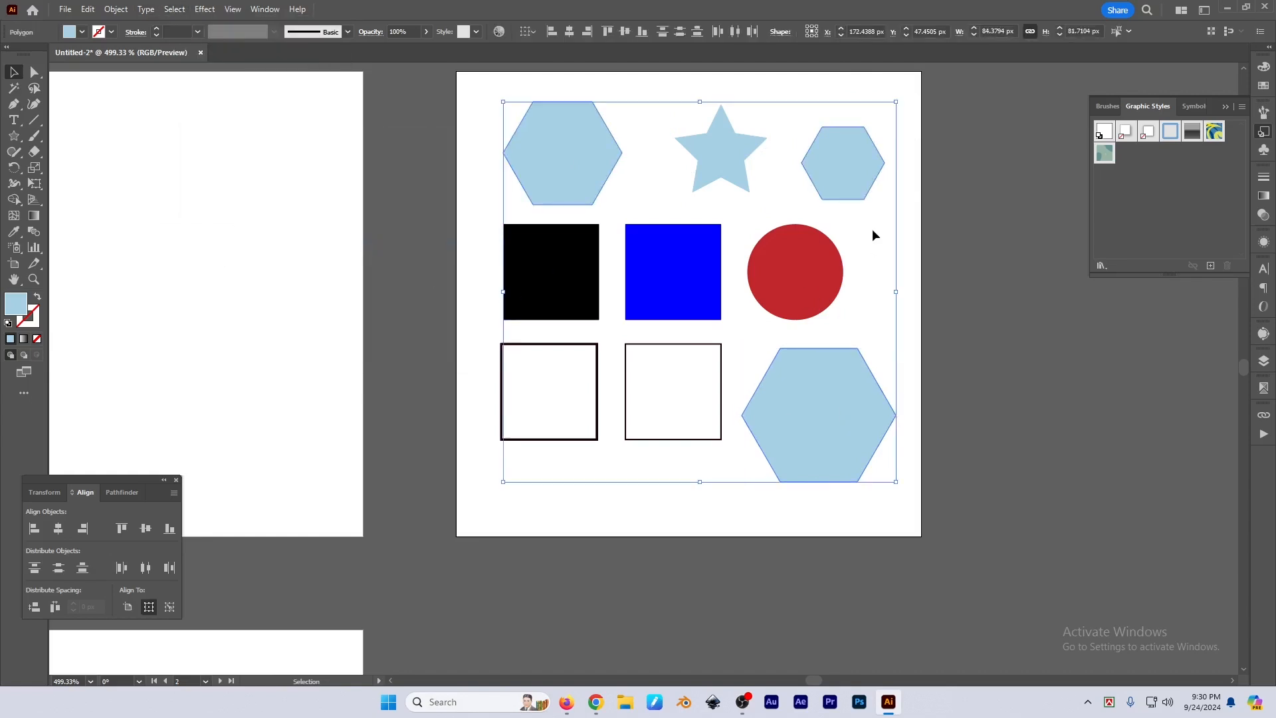
{"action": "left_click_drag", "start_coordinate": [852, 152], "coordinate": [957, 157]}
{"action": "key", "text": "ctrl+z"}
{"action": "key", "text": "space"}
Clear the hexagon selection and display the document's symbols
{"action": "left_click", "coordinate": [174, 10]}
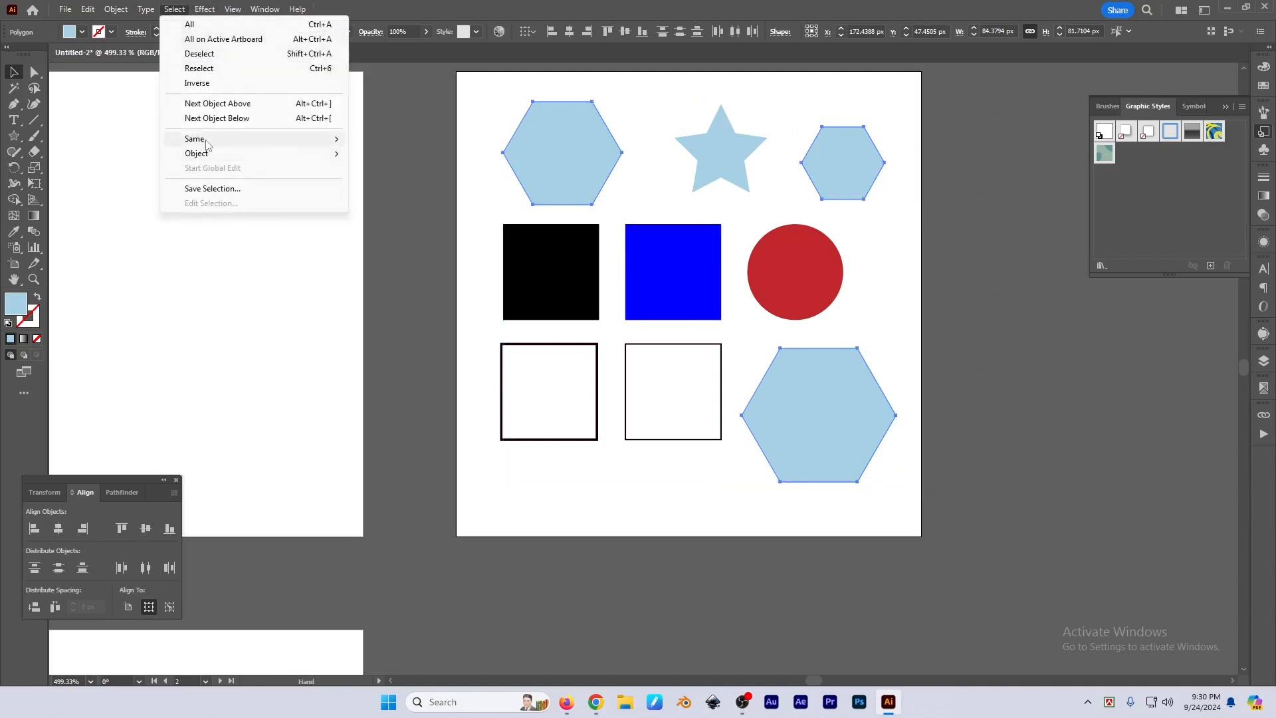
{"action": "mouse_move", "coordinate": [206, 140]}
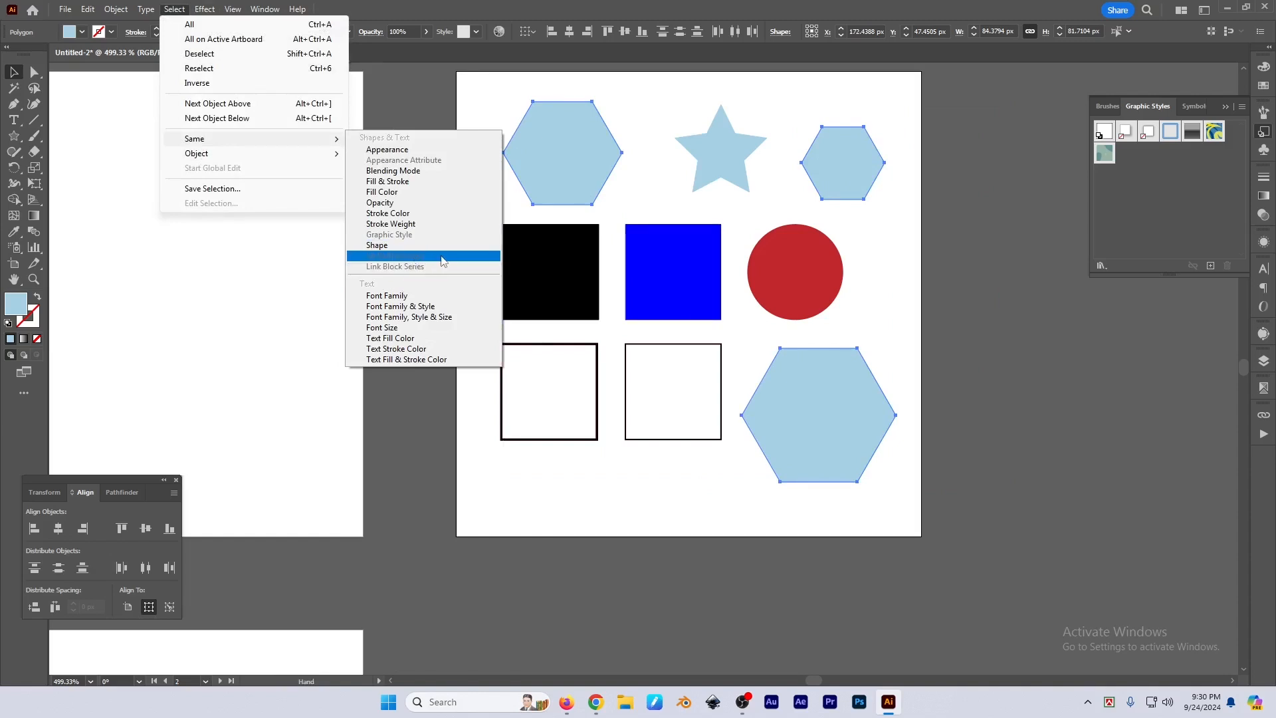
{"action": "left_click", "coordinate": [894, 330]}
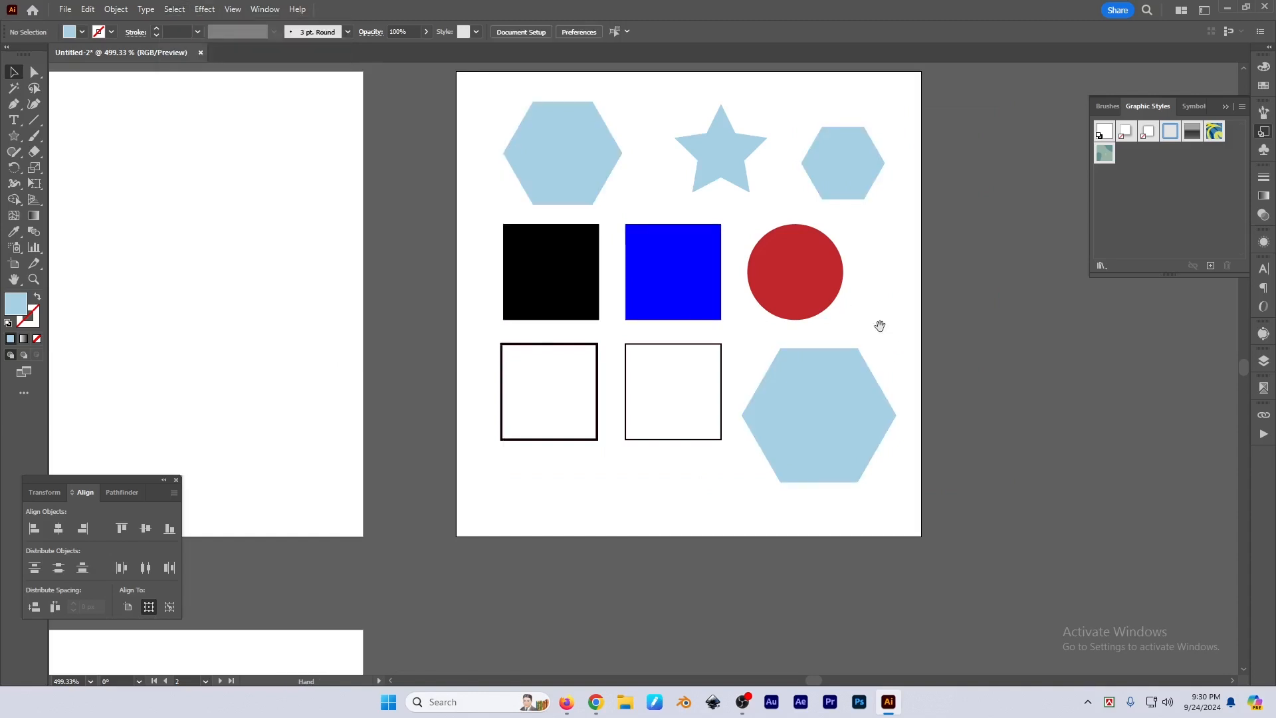
{"action": "left_click_drag", "start_coordinate": [880, 325], "coordinate": [857, 334]}
{"action": "left_click", "coordinate": [1195, 107]}
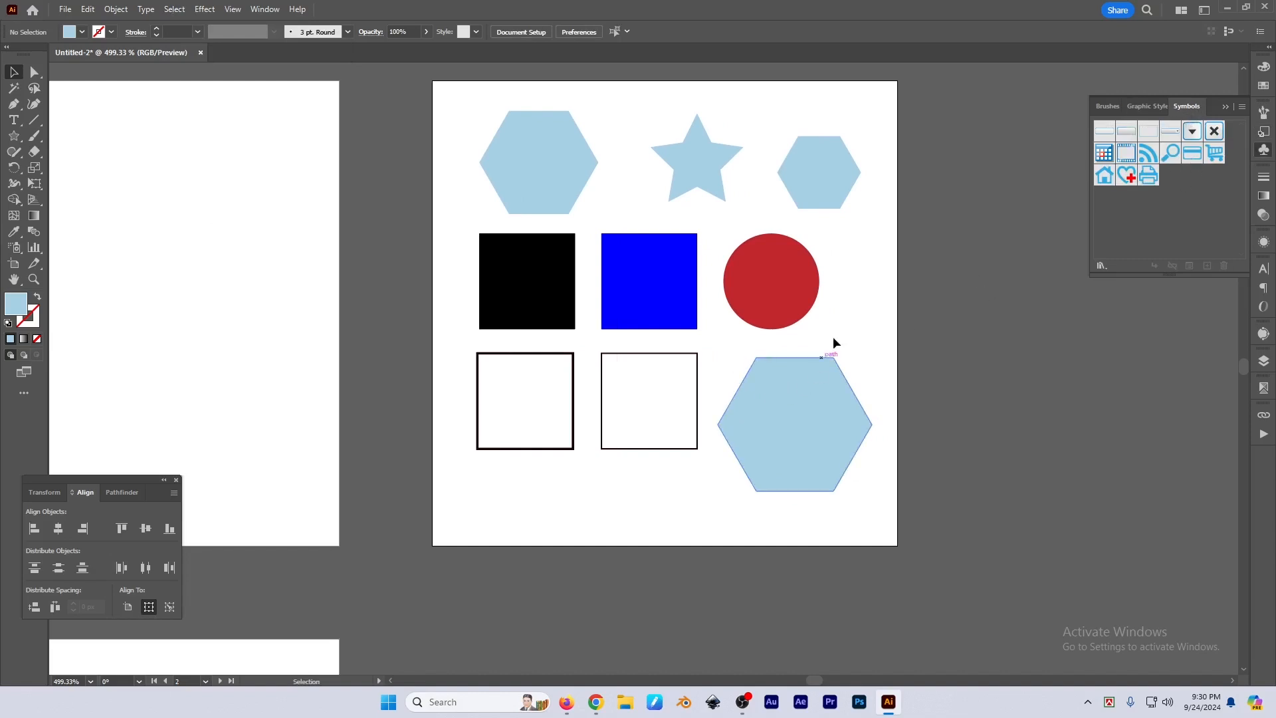
Spray five RSS feed symbols across the blank artboard with the Symbol Sprayer at a reduced brush size
{"action": "left_click_drag", "start_coordinate": [858, 334], "coordinate": [841, 331]}
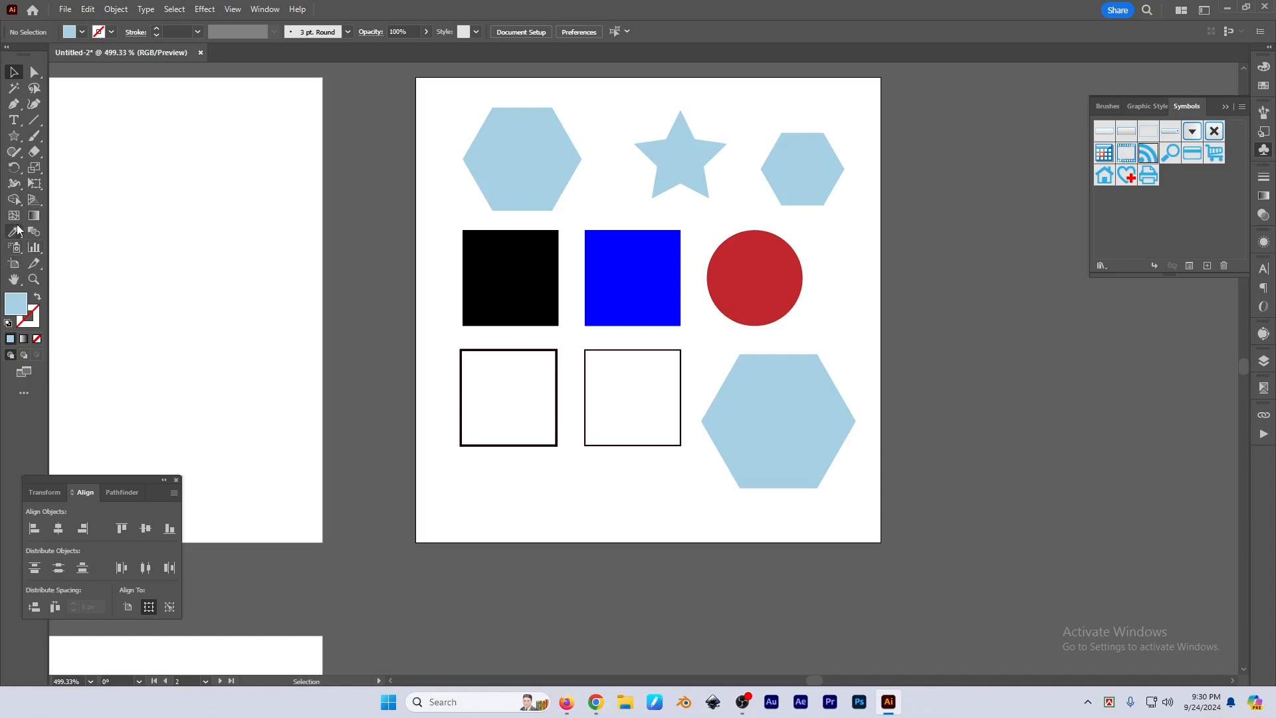
{"action": "left_click", "coordinate": [14, 247]}
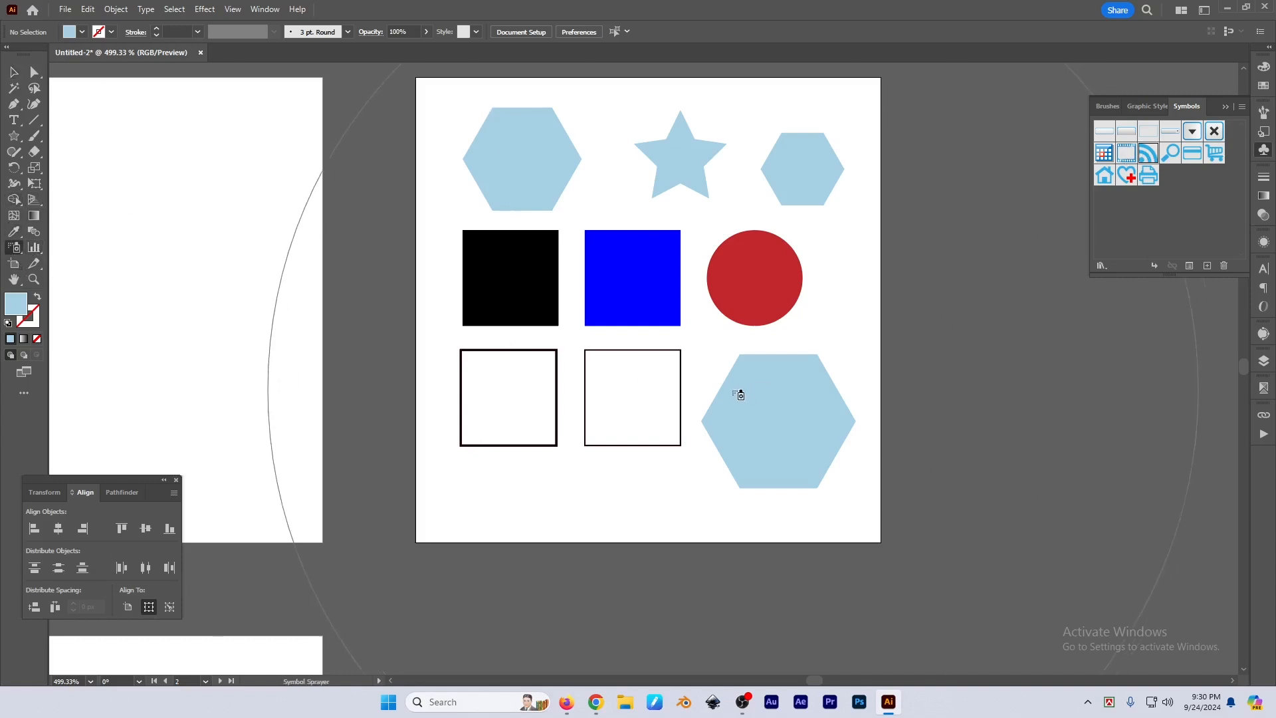
{"action": "key", "text": "bracketleft"}
{"action": "key", "text": "bracketleft"}
{"action": "key", "text": "bracketleft"}
{"action": "key", "text": "bracketleft"}
{"action": "key", "text": "bracketleft"}
{"action": "key", "text": "bracketleft"}
{"action": "key", "text": "bracketleft"}
{"action": "key", "text": "bracketleft"}
{"action": "key", "text": "bracketleft"}
{"action": "key", "text": "bracketleft"}
{"action": "key", "text": "bracketleft"}
{"action": "key", "text": "bracketleft"}
{"action": "key", "text": "bracketleft"}
{"action": "key", "text": "bracketleft"}
{"action": "key", "text": "bracketleft"}
{"action": "key", "text": "bracketleft"}
{"action": "key", "text": "bracketleft"}
{"action": "key", "text": "bracketleft"}
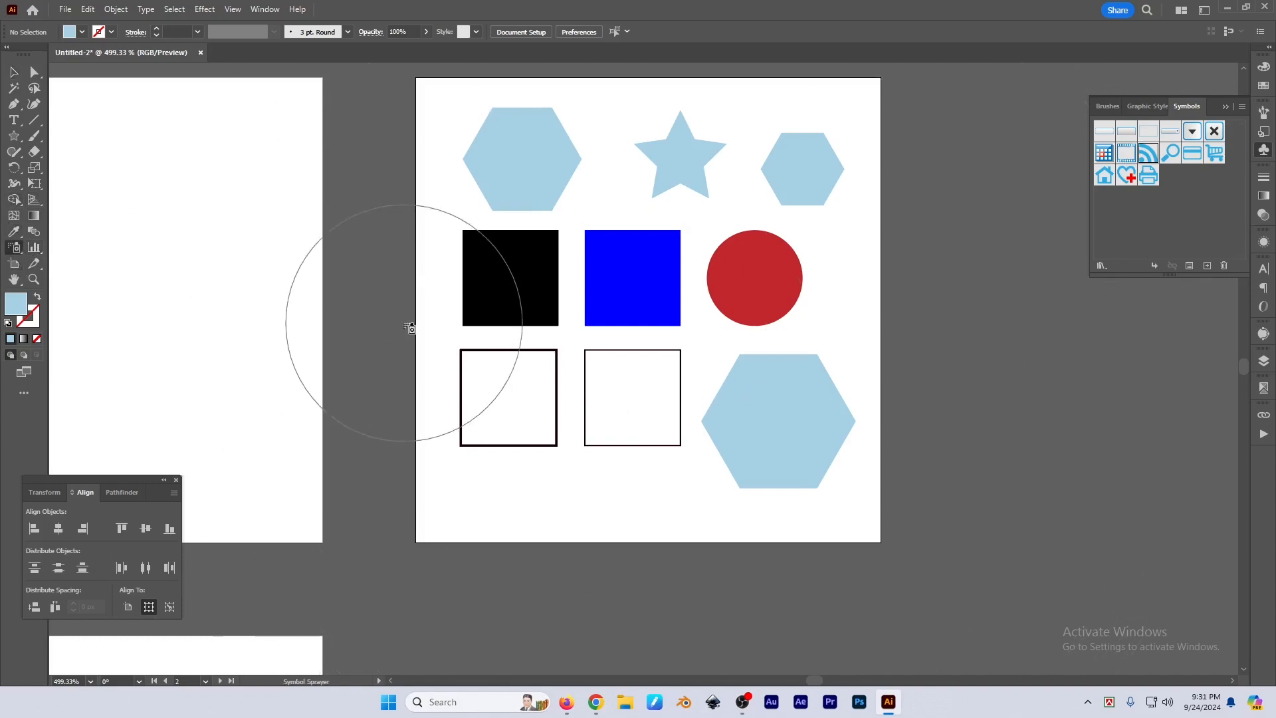
{"action": "left_click_drag", "start_coordinate": [256, 338], "coordinate": [732, 347]}
{"action": "left_click", "coordinate": [334, 208]}
{"action": "key", "text": "ctrl+z"}
{"action": "mouse_move", "coordinate": [565, 260]}
{"action": "left_mouse_down"}
{"action": "mouse_move", "coordinate": [726, 285]}
{"action": "mouse_move", "coordinate": [469, 401]}
{"action": "mouse_move", "coordinate": [565, 325]}
{"action": "left_mouse_up"}
{"action": "key", "text": "v"}
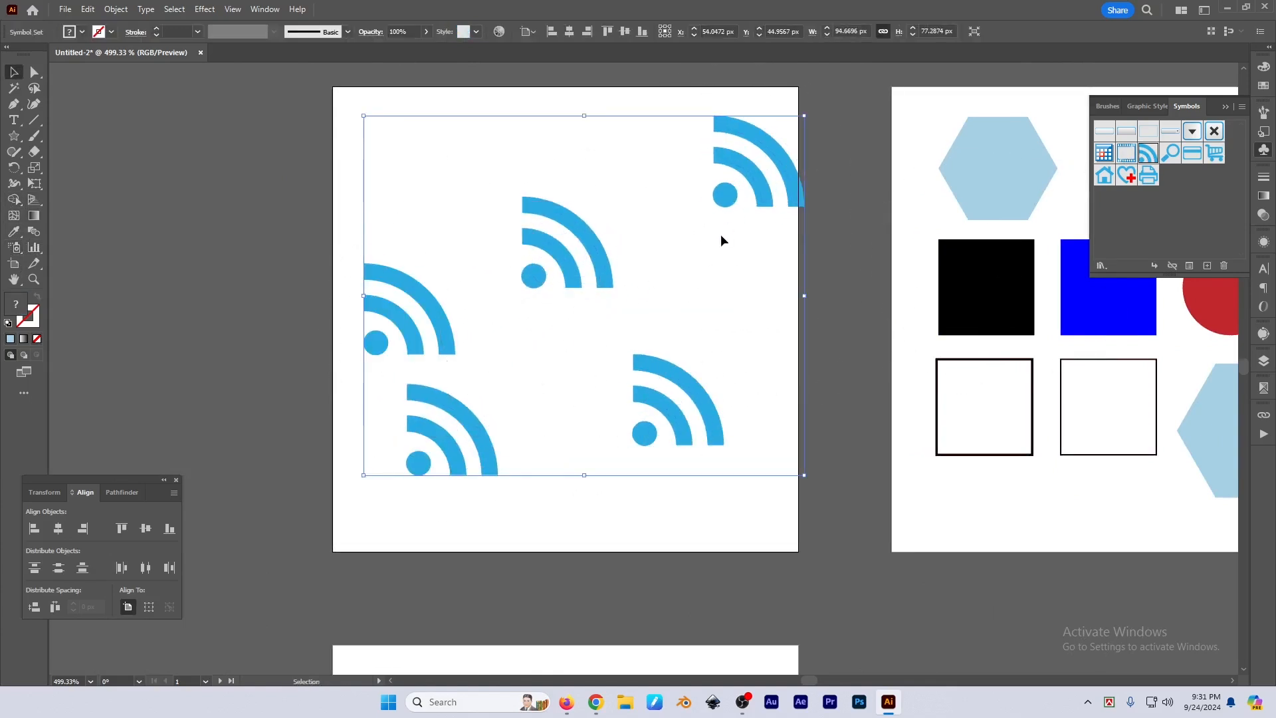
Scale the sprayed RSS symbol set down to about 34 × 28 px in the upper part of the artboard
{"action": "left_click", "coordinate": [704, 270]}
{"action": "left_click", "coordinate": [724, 198]}
{"action": "left_click_drag", "start_coordinate": [802, 298], "coordinate": [550, 164]}
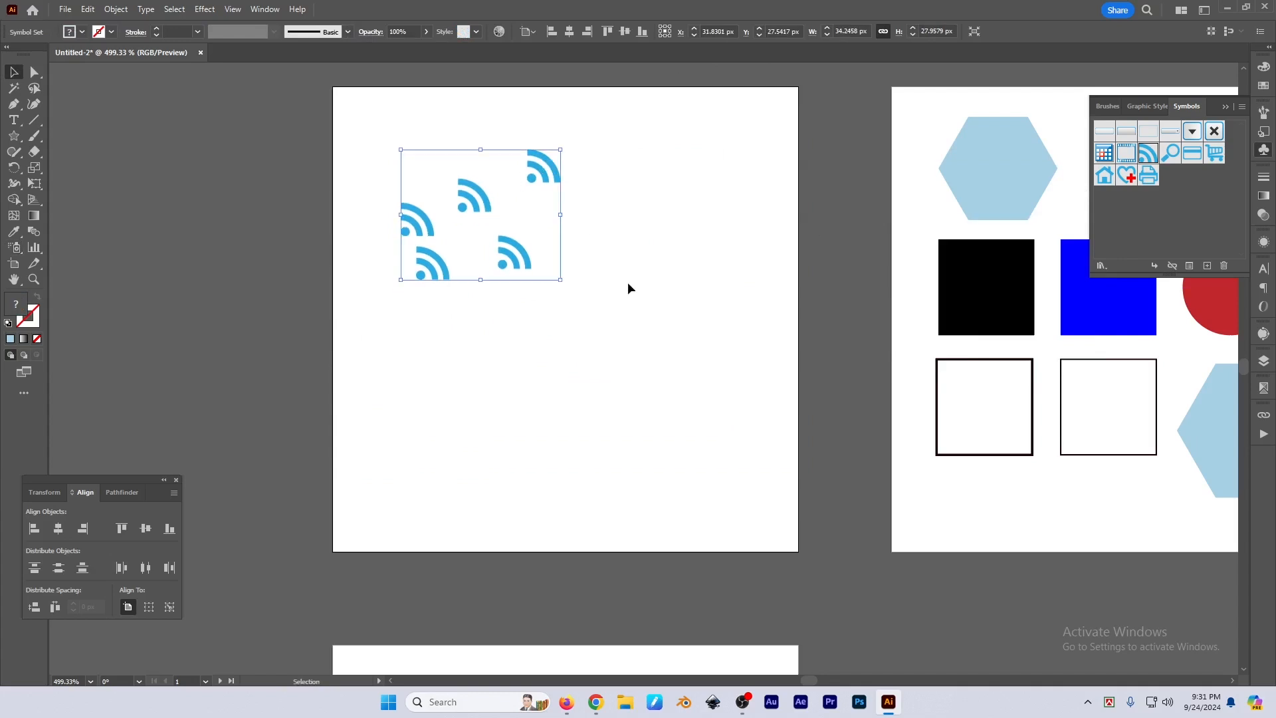
Spray two larger RSS symbols as a separate symbol set beside and below the first set, and deselect it
{"action": "left_click", "coordinate": [15, 248]}
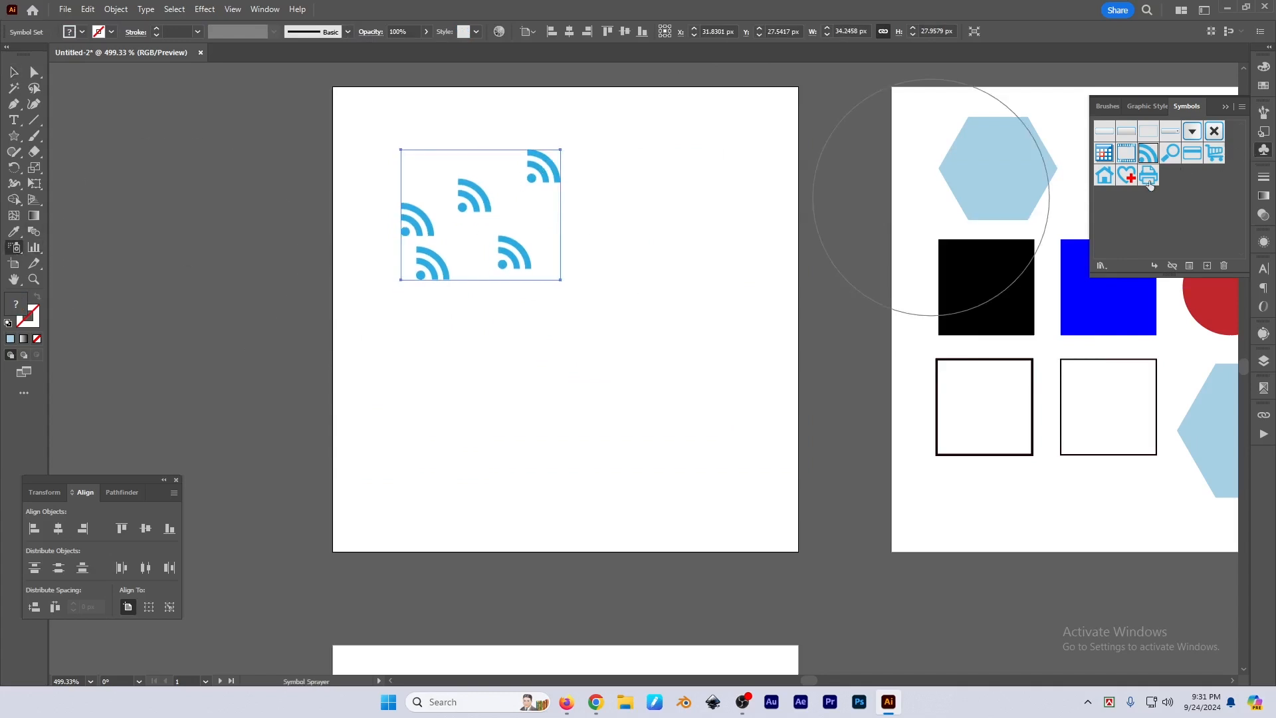
{"action": "left_click_drag", "start_coordinate": [1148, 153], "coordinate": [608, 397]}
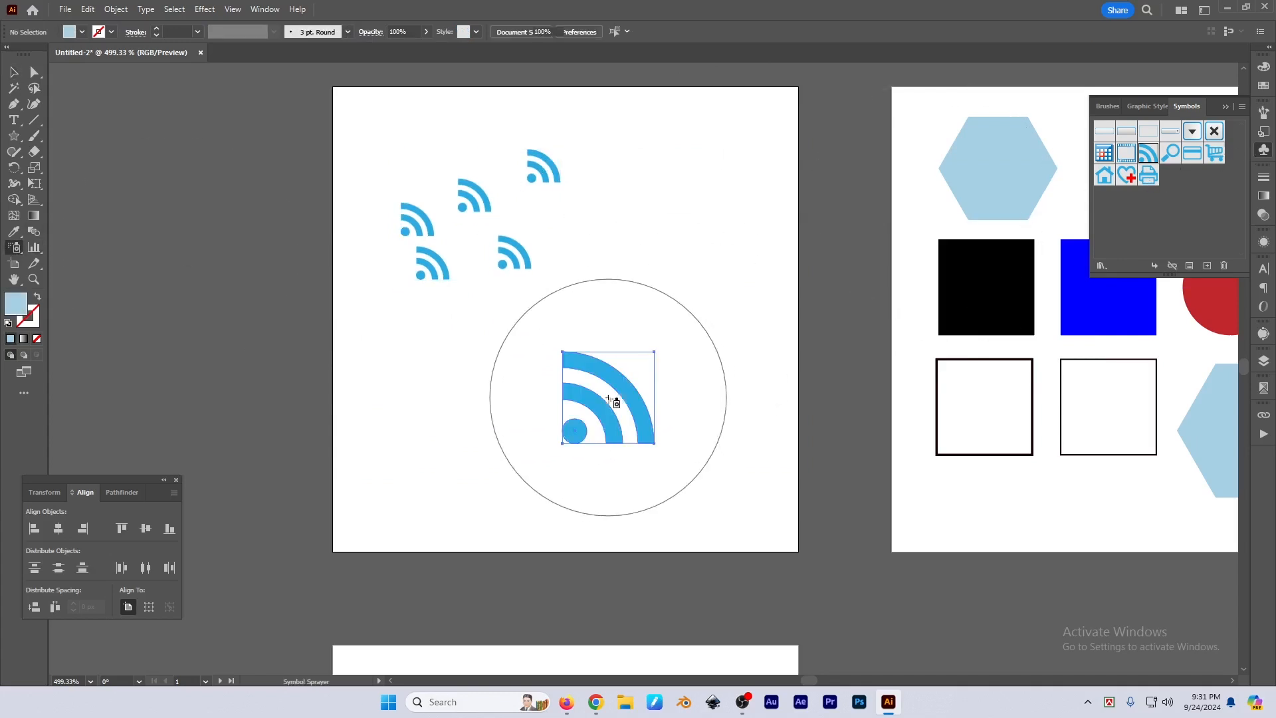
{"action": "left_click", "coordinate": [716, 270]}
{"action": "key", "text": "v"}
{"action": "left_click", "coordinate": [726, 175]}
{"action": "left_click", "coordinate": [737, 260]}
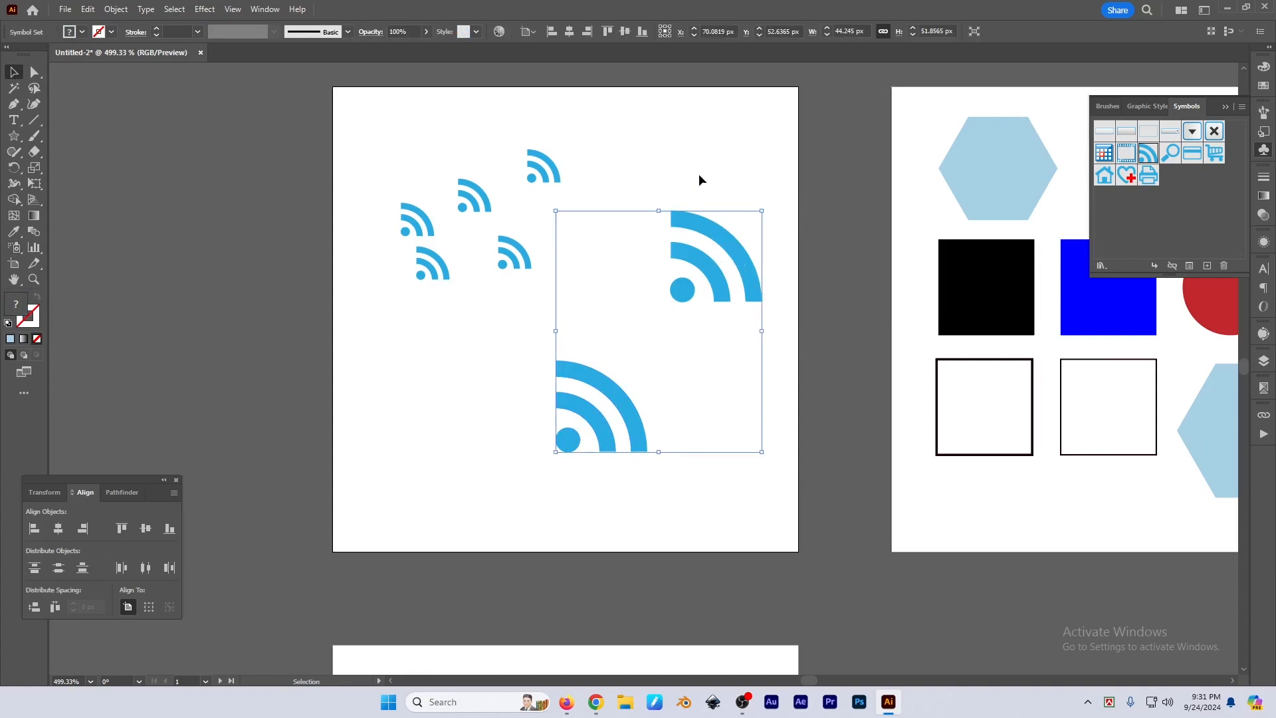
{"action": "left_click", "coordinate": [716, 212]}
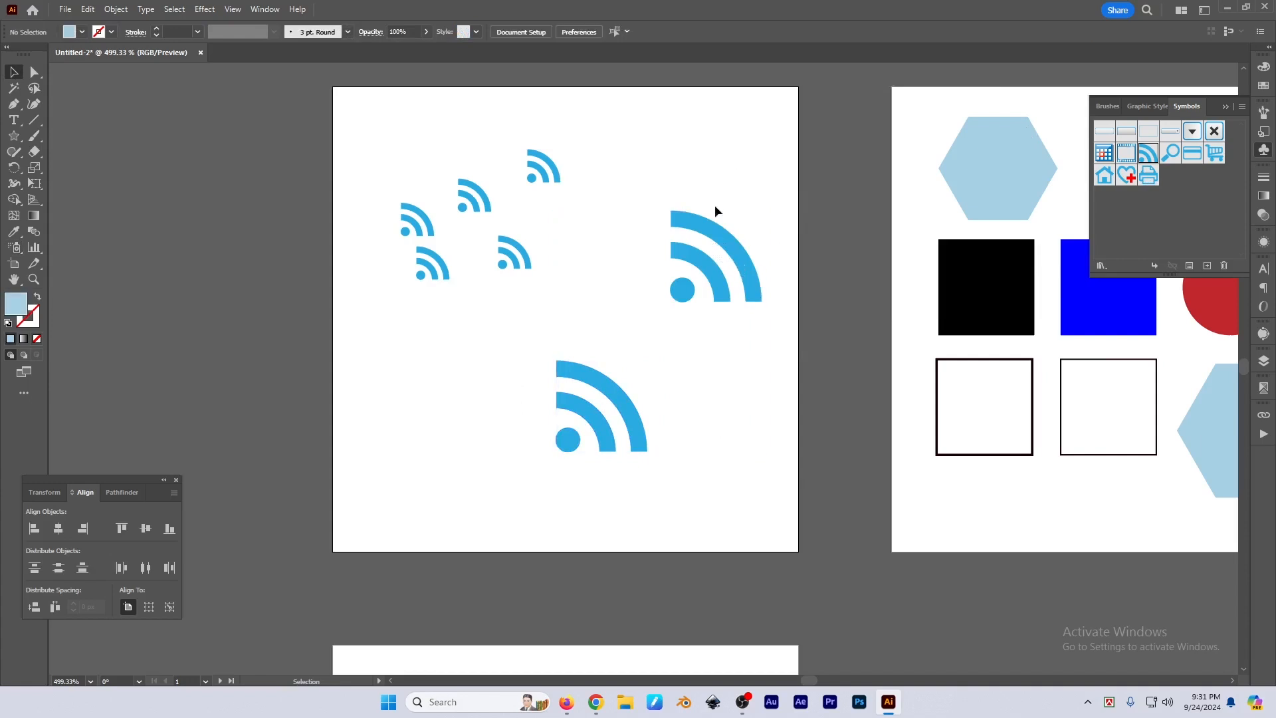
Select the larger RSS symbol set and use Select Same to extend the selection to the smaller set
{"action": "left_click", "coordinate": [172, 10]}
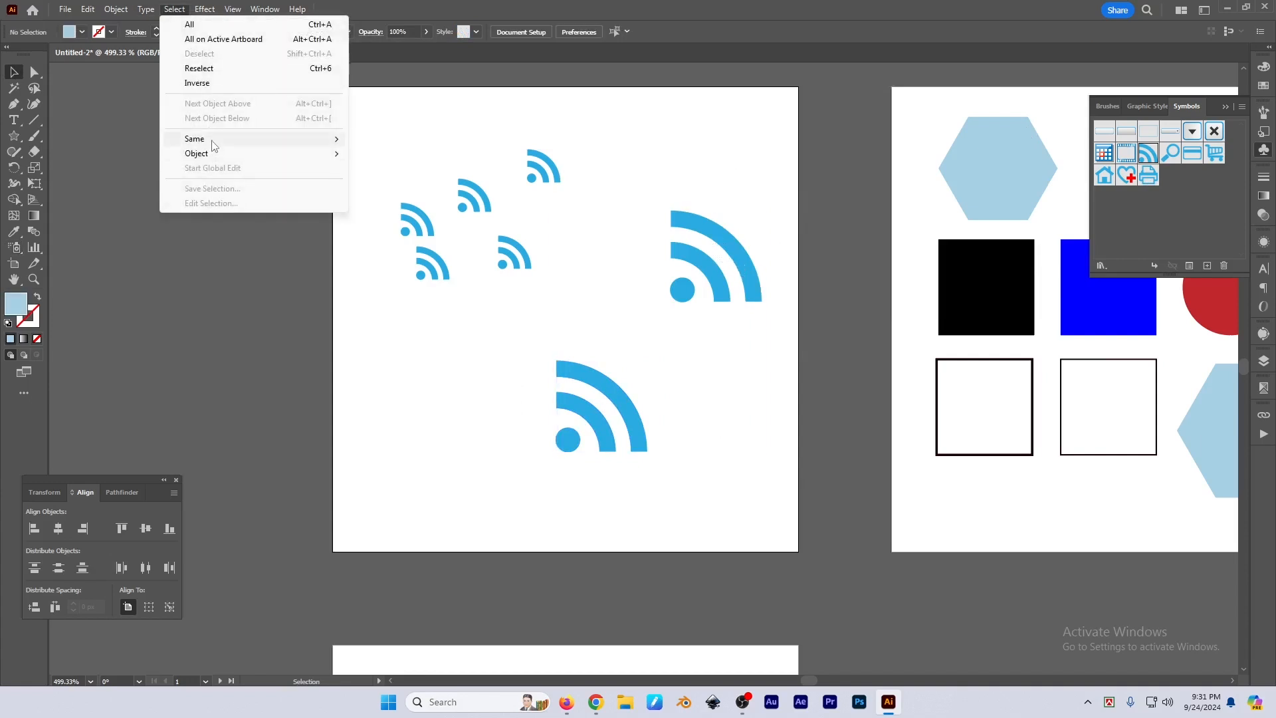
{"action": "left_click", "coordinate": [668, 188]}
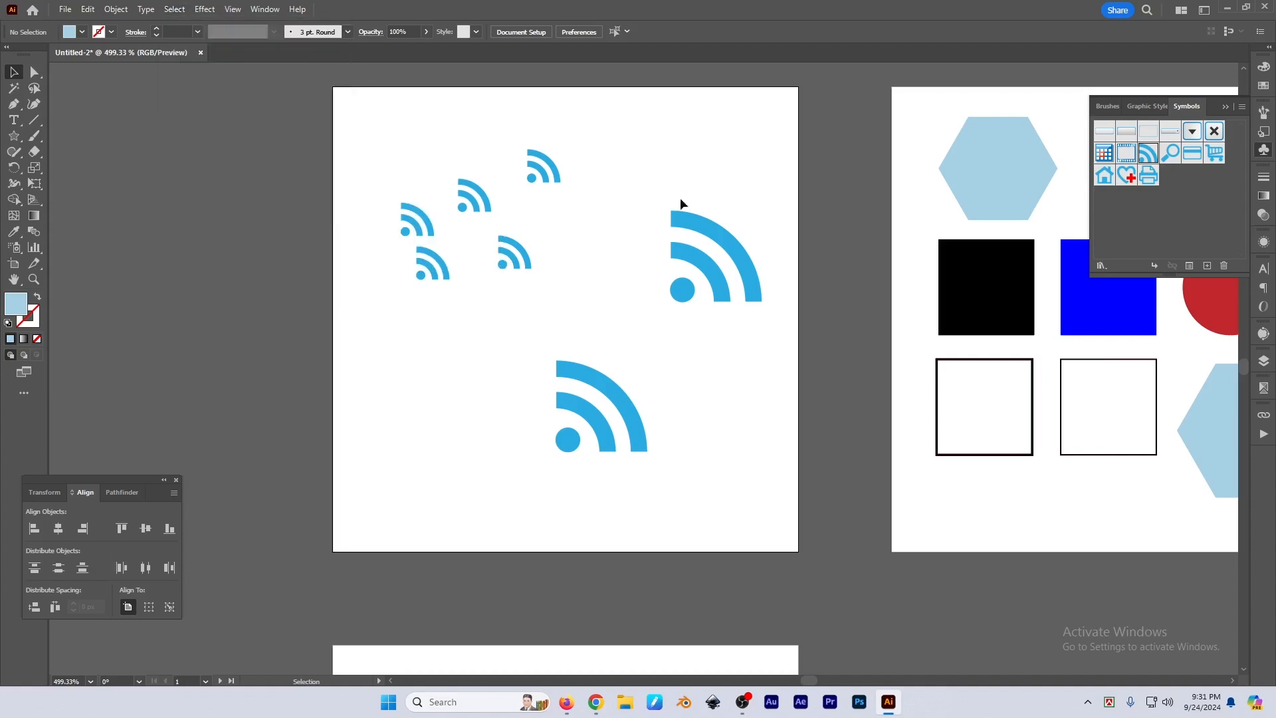
{"action": "left_click", "coordinate": [680, 197]}
{"action": "left_click", "coordinate": [174, 9]}
{"action": "mouse_move", "coordinate": [211, 140]}
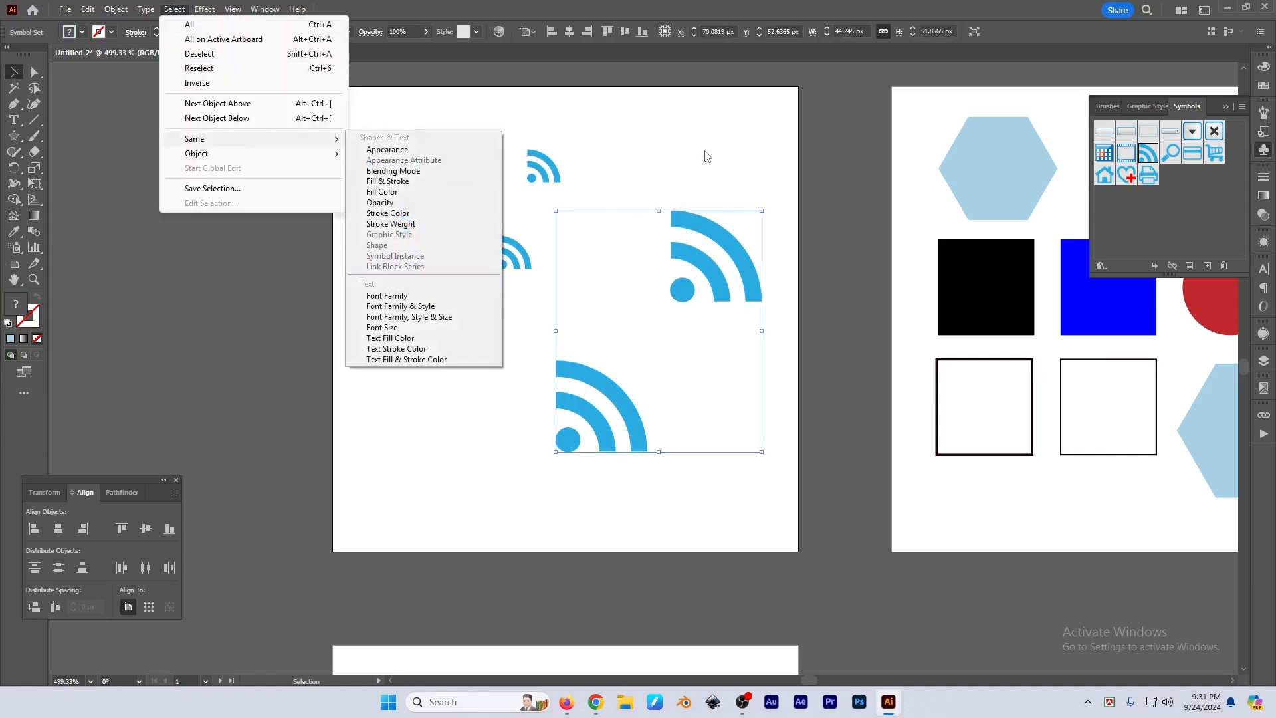
{"action": "left_click", "coordinate": [385, 266]}
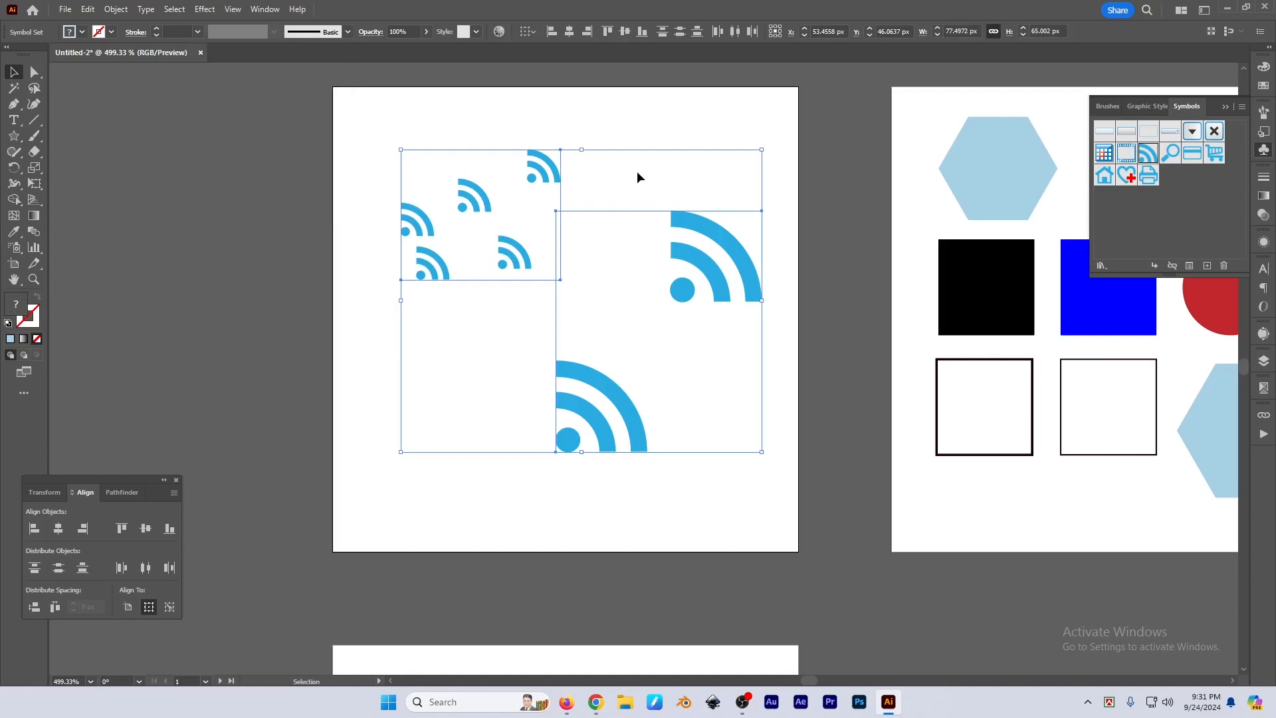
Shift the larger RSS symbol set slightly, then delete both RSS sets from the artboard
{"action": "left_click_drag", "start_coordinate": [707, 230], "coordinate": [720, 234]}
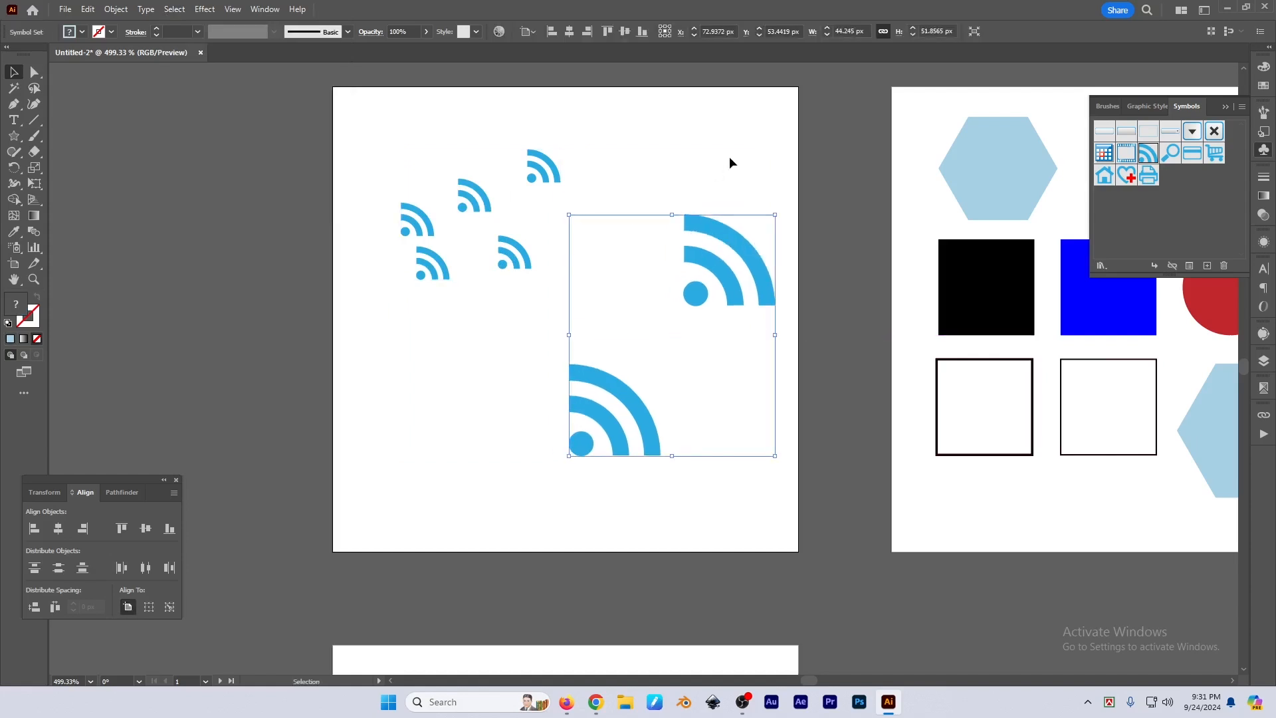
{"action": "left_click_drag", "start_coordinate": [730, 158], "coordinate": [408, 303]}
{"action": "key", "text": "Delete"}
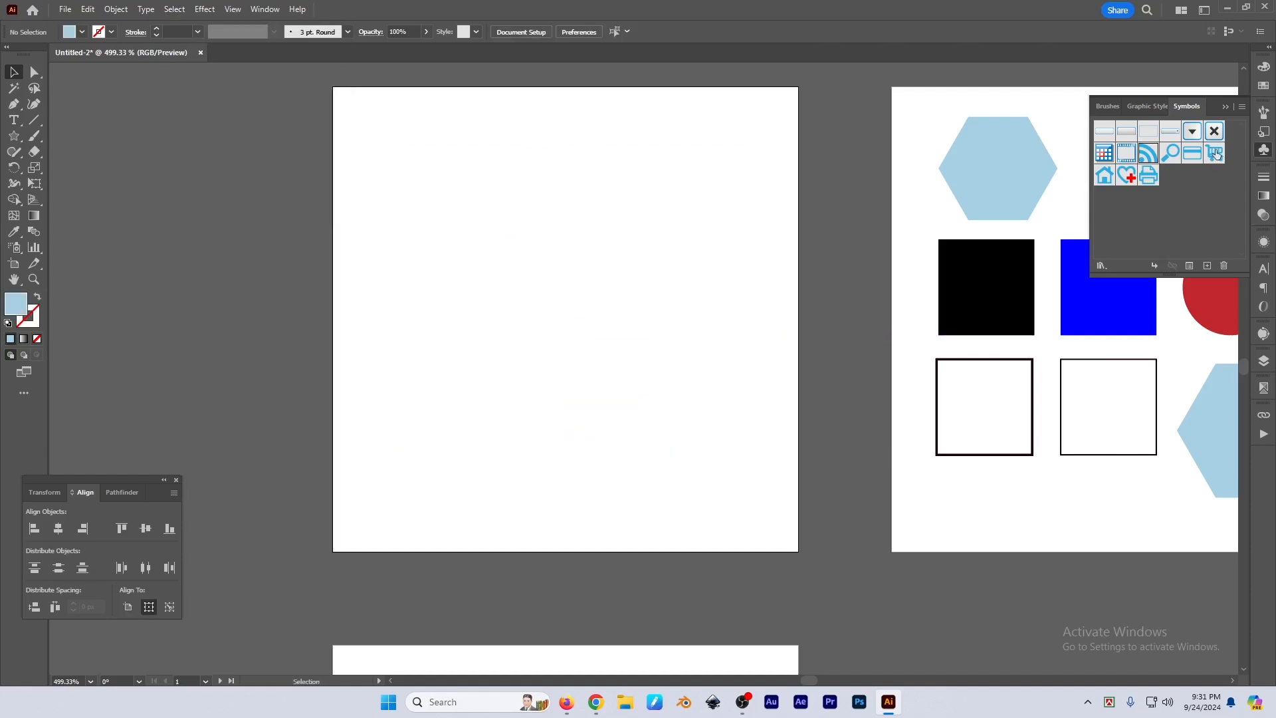
Place a Shopping Cart symbol on the blank artboard and select all objects with the same Symbol Instance
{"action": "left_click_drag", "start_coordinate": [1215, 154], "coordinate": [532, 244]}
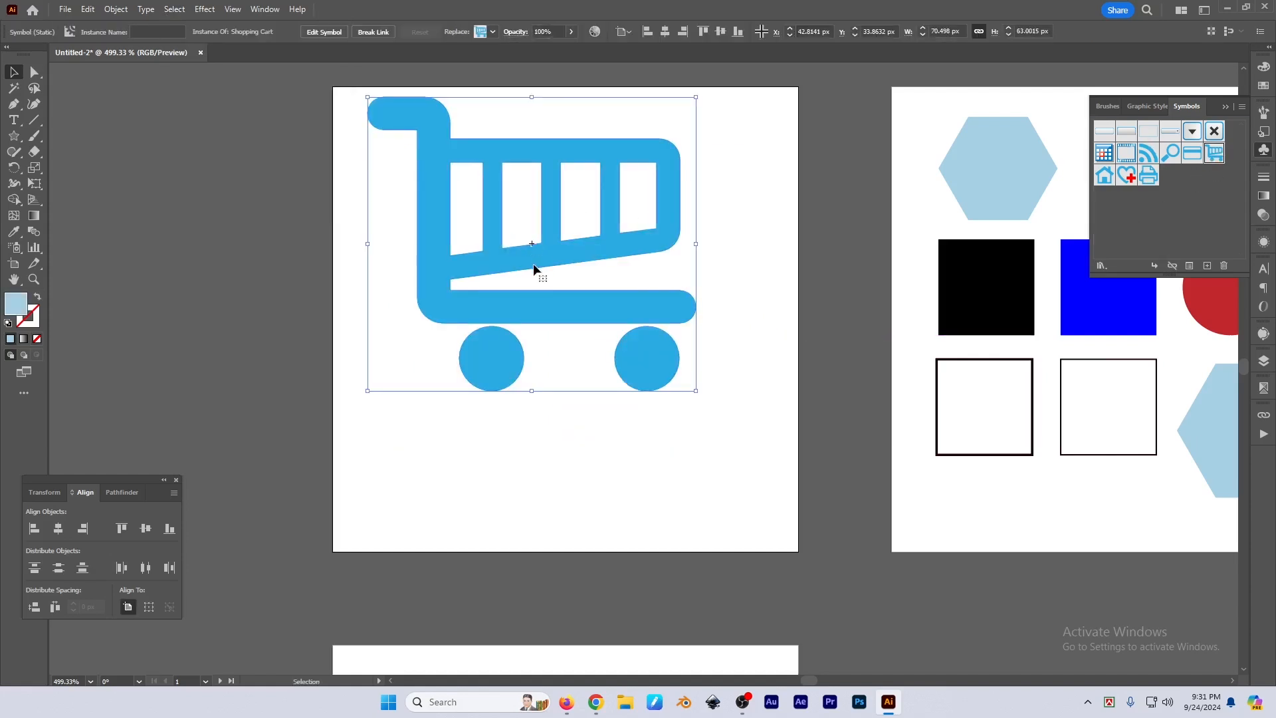
{"action": "left_click", "coordinate": [174, 9]}
{"action": "mouse_move", "coordinate": [223, 139]}
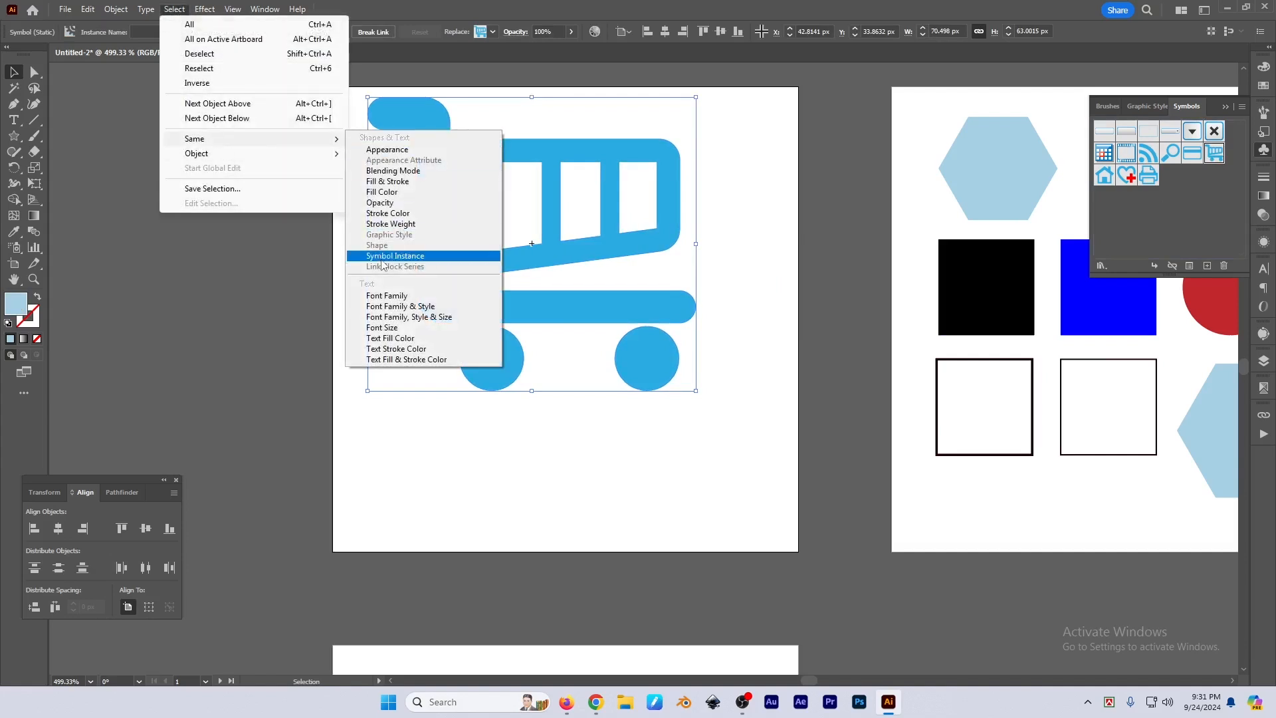
{"action": "left_click", "coordinate": [406, 261]}
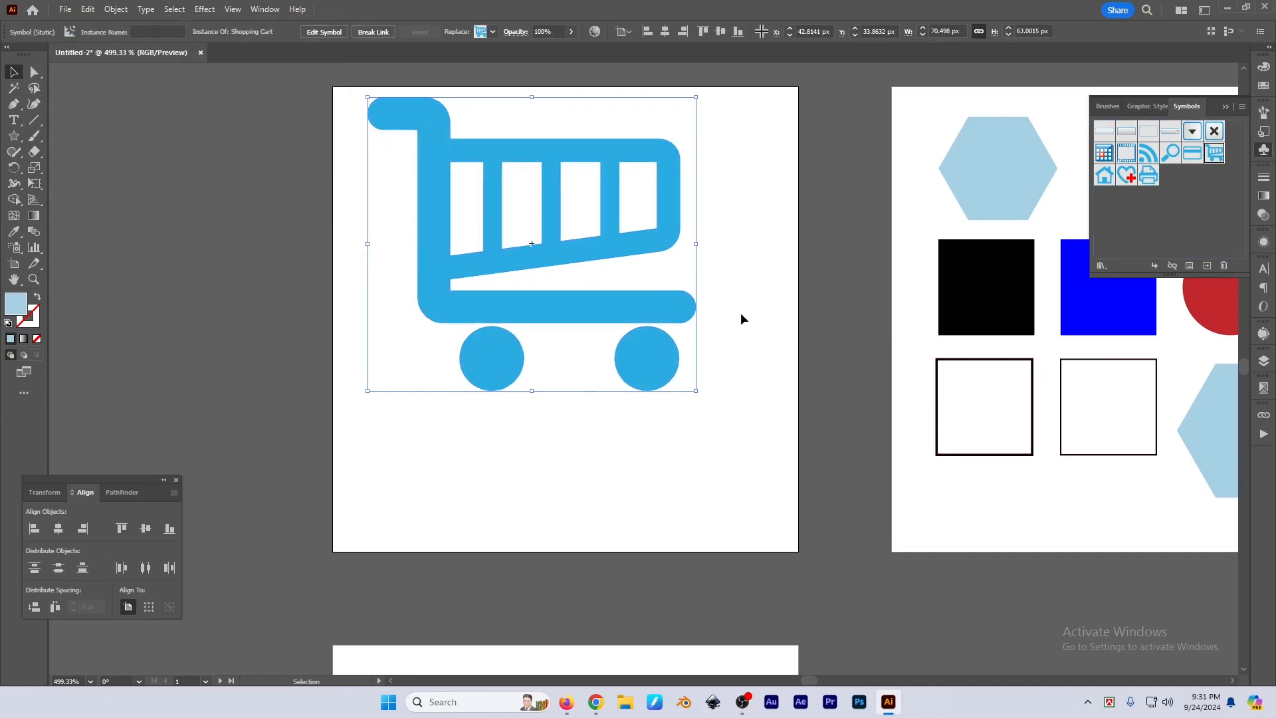
Scale the Shopping Cart symbol down to about 32 × 28 px and place a duplicate diagonally below it
{"action": "left_click", "coordinate": [744, 339]}
{"action": "scroll", "coordinate": [589, 297], "scroll_direction": "down", "scroll_amount": 1}
{"action": "left_click_drag", "start_coordinate": [709, 377], "coordinate": [627, 399]}
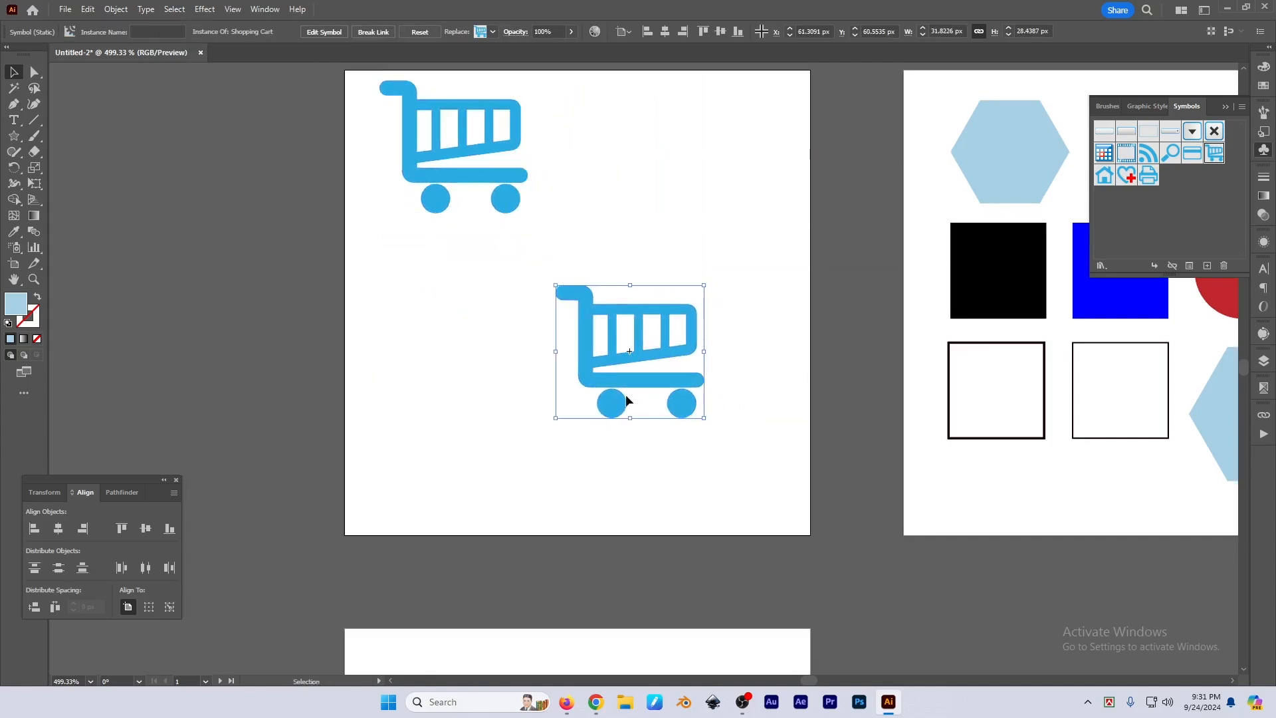
Select all objects with the same Symbol Instance as the lower shopping cart, then clear the selection
{"action": "left_click", "coordinate": [175, 10]}
{"action": "mouse_move", "coordinate": [200, 139]}
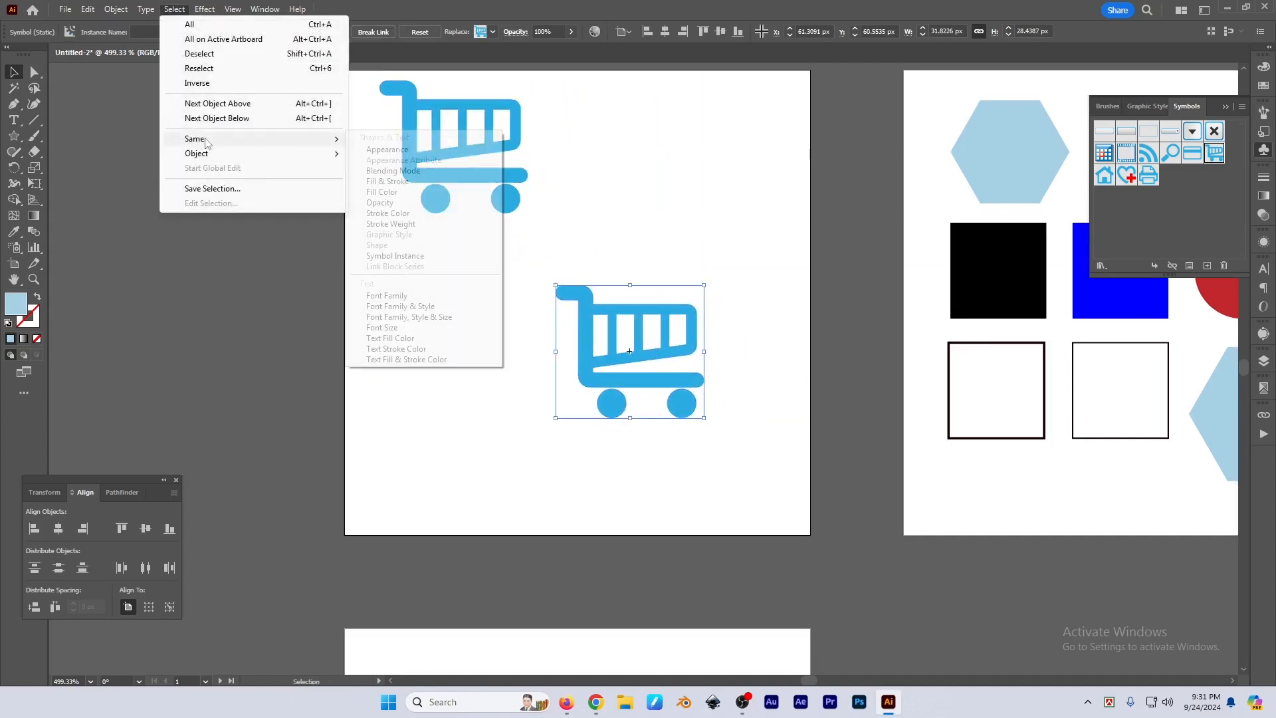
{"action": "left_click", "coordinate": [394, 256]}
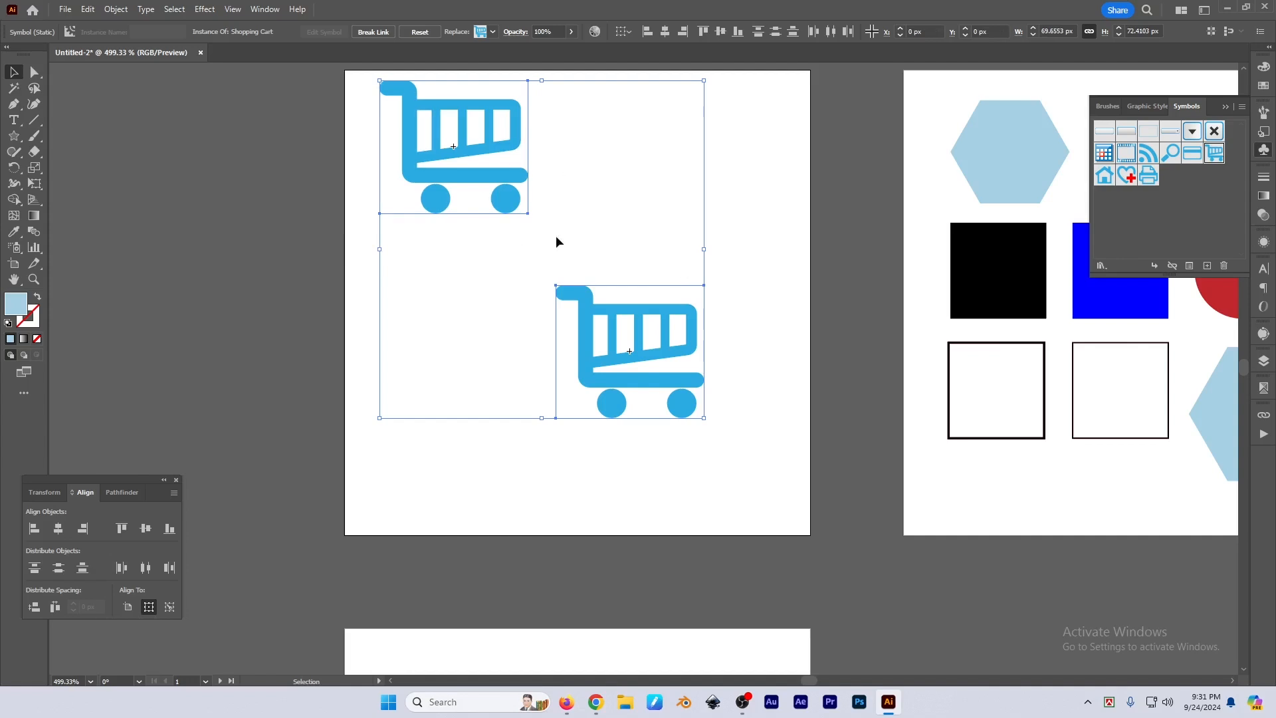
{"action": "scroll", "coordinate": [556, 242], "scroll_direction": "down", "scroll_amount": 2}
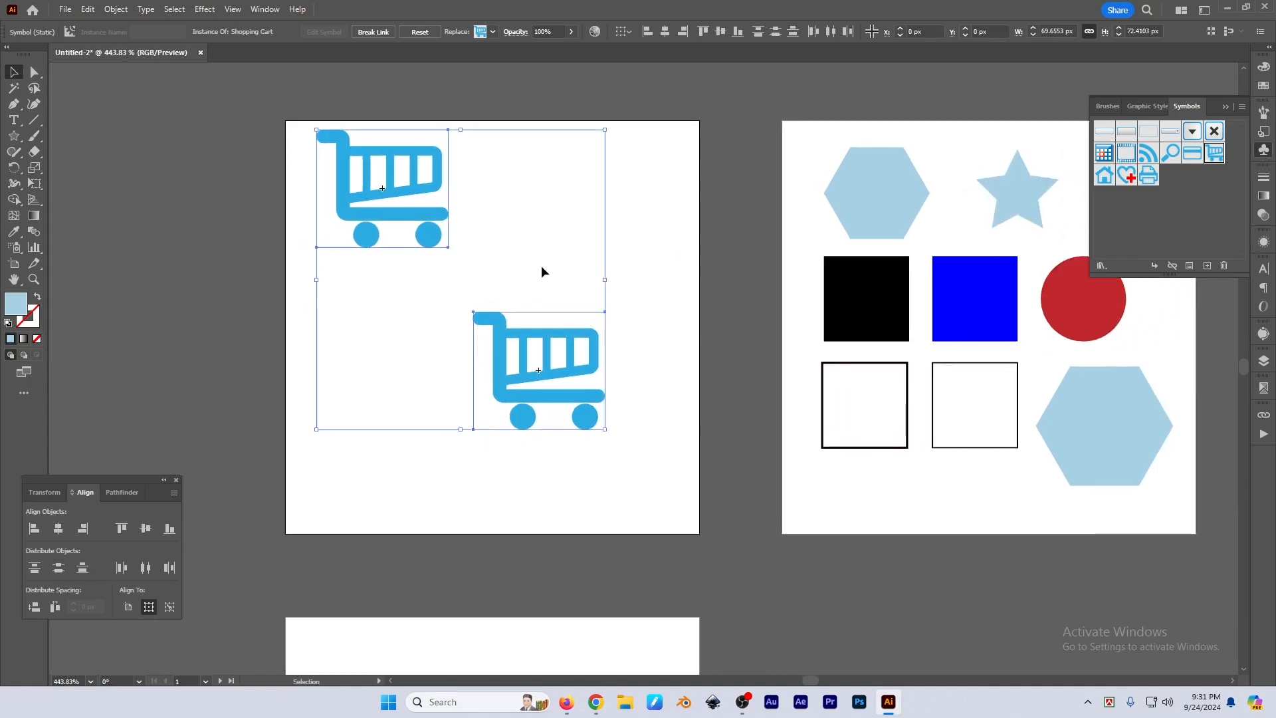
{"action": "left_click", "coordinate": [541, 266]}
Check the text criteria offered by Select Same, then delete both shopping carts from the artboard
{"action": "left_click", "coordinate": [174, 10]}
{"action": "mouse_move", "coordinate": [226, 142]}
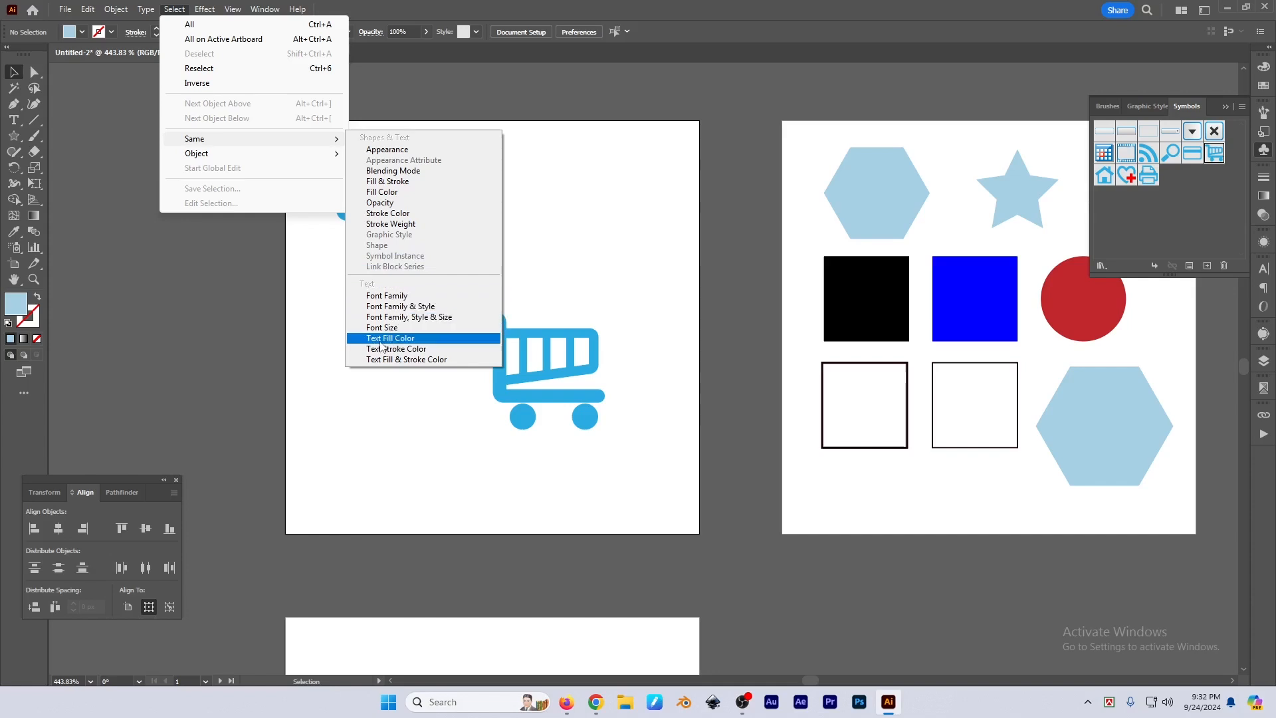
{"action": "left_click", "coordinate": [603, 259]}
{"action": "left_click_drag", "start_coordinate": [450, 359], "coordinate": [470, 355]}
{"action": "left_click_drag", "start_coordinate": [427, 428], "coordinate": [583, 187]}
{"action": "key", "text": "Delete"}
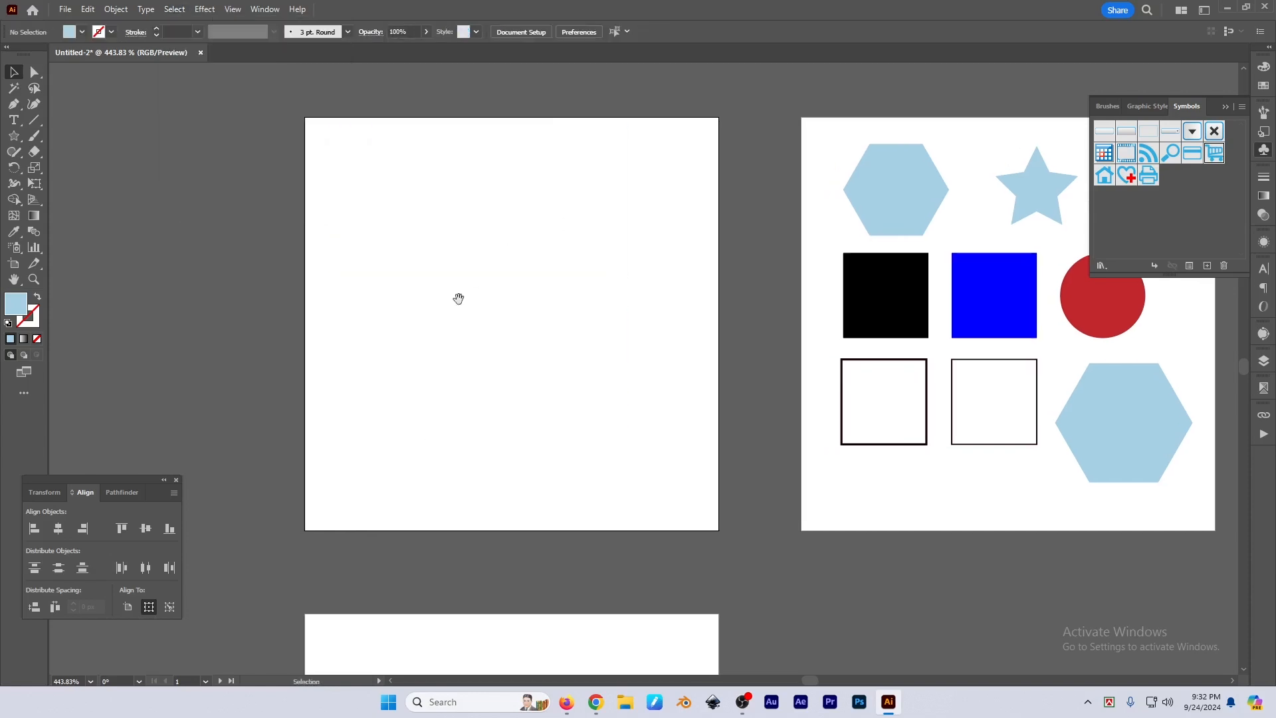
Create a tall area-type frame with placeholder text on the blank artboard
{"action": "left_click_drag", "start_coordinate": [458, 299], "coordinate": [488, 289]}
{"action": "key", "text": "t"}
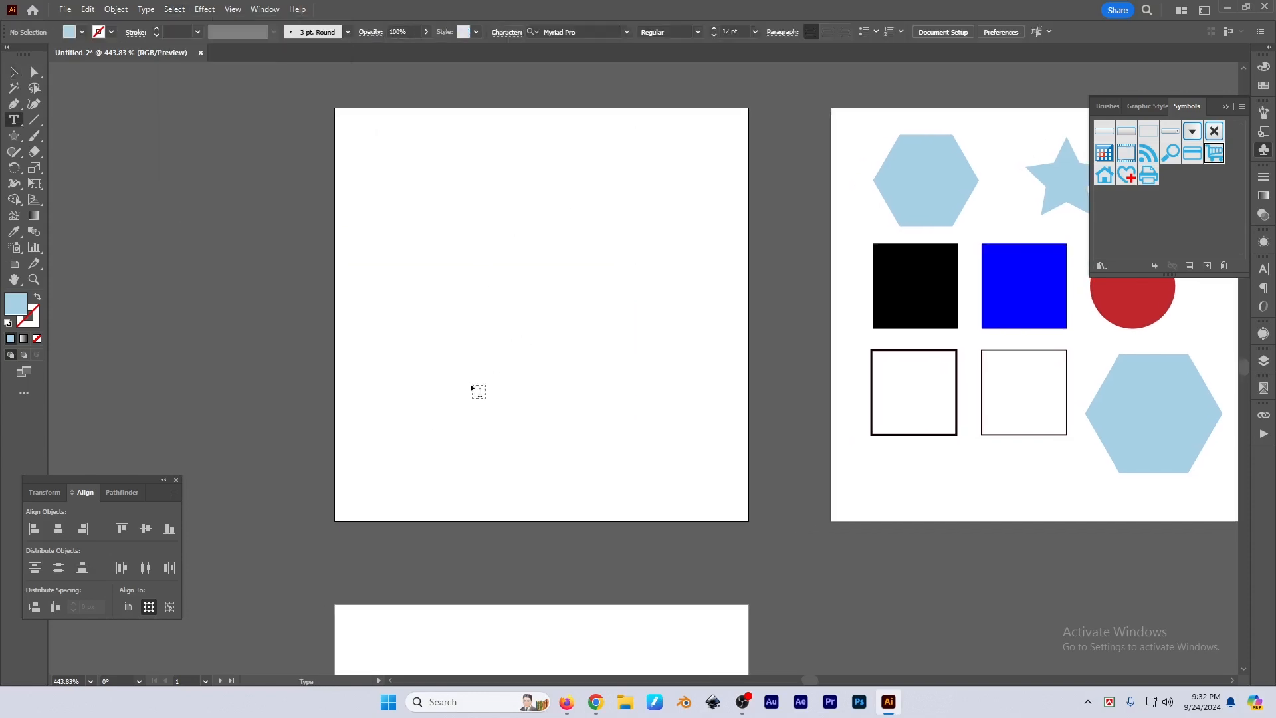
{"action": "left_click_drag", "start_coordinate": [401, 202], "coordinate": [562, 454]}
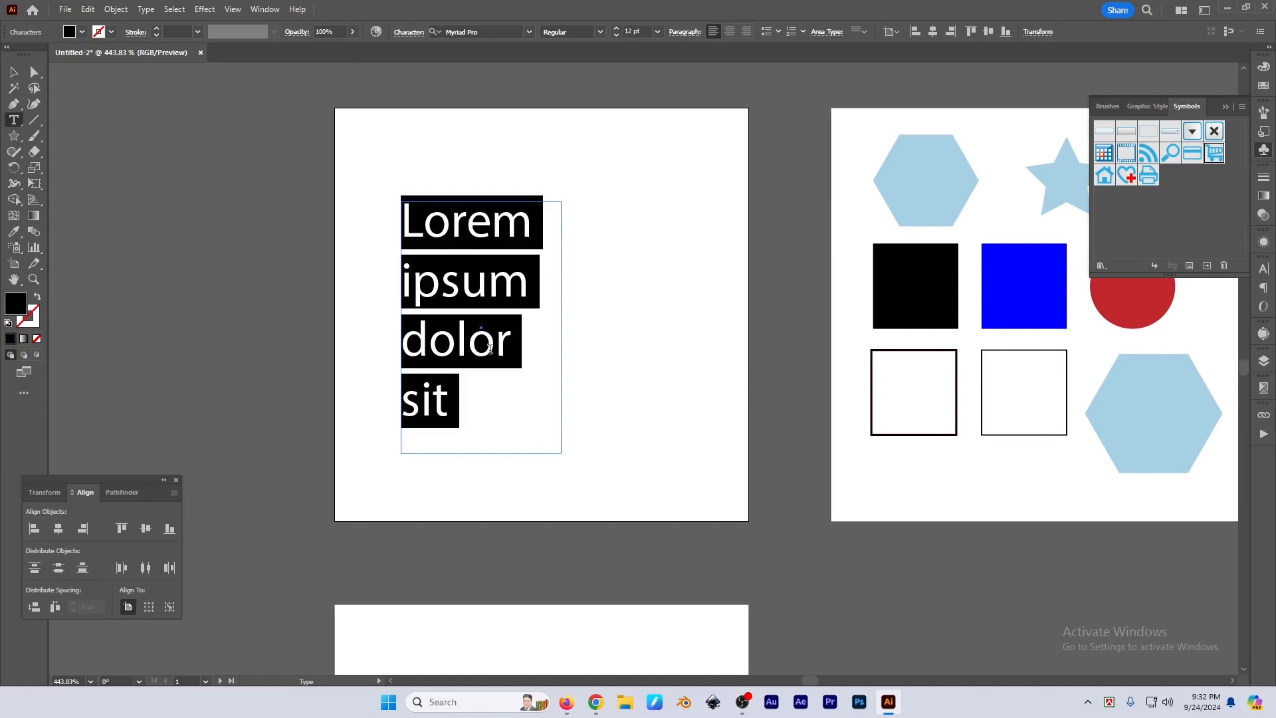
Reduce the placeholder text's font size to 3.4 pt
{"action": "key", "text": "ctrl+shift+comma"}
{"action": "key", "text": "ctrl+shift+comma"}
{"action": "key", "text": "ctrl+shift+comma"}
{"action": "key", "text": "ctrl+shift+comma"}
{"action": "key", "text": "ctrl+shift+comma"}
{"action": "key", "text": "ctrl+shift+comma"}
{"action": "key", "text": "ctrl+shift+comma"}
{"action": "key", "text": "ctrl+shift+comma"}
{"action": "key", "text": "ctrl+shift+comma"}
{"action": "key", "text": "ctrl+shift+comma"}
{"action": "key", "text": "ctrl+shift+comma"}
{"action": "key", "text": "ctrl+shift+comma"}
{"action": "key", "text": "ctrl+shift+comma"}
{"action": "key", "text": "ctrl+shift+comma"}
{"action": "key", "text": "ctrl+shift+comma"}
{"action": "key", "text": "ctrl+shift+comma"}
{"action": "key", "text": "ctrl+shift+comma"}
{"action": "key", "text": "ctrl+shift+comma"}
{"action": "key", "text": "ctrl+shift+comma"}
{"action": "key", "text": "ctrl+shift+comma"}
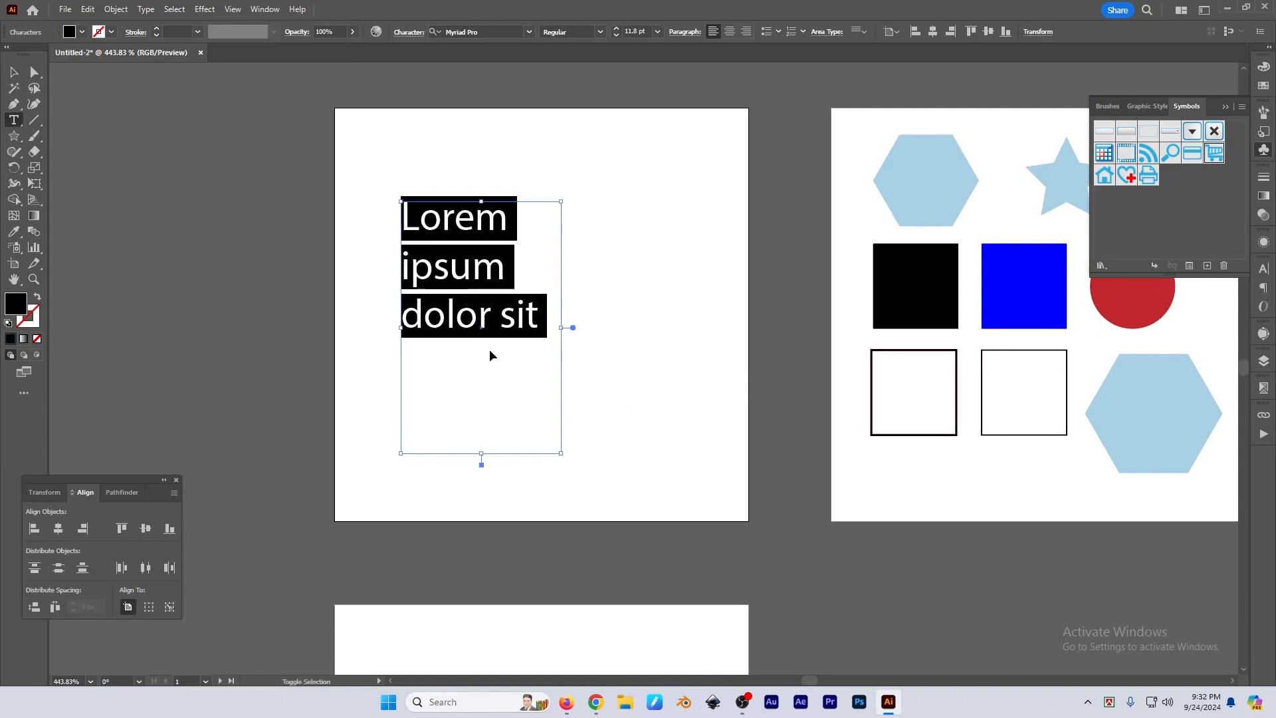
{"action": "key", "text": "ctrl+shift+comma"}
{"action": "key", "text": "ctrl+shift+comma"}
{"action": "key", "text": "ctrl+shift+comma"}
{"action": "key", "text": "ctrl+shift+comma"}
{"action": "key", "text": "ctrl+shift+comma"}
{"action": "key", "text": "ctrl+shift+comma"}
{"action": "key", "text": "ctrl+shift+comma"}
{"action": "key", "text": "ctrl+shift+comma"}
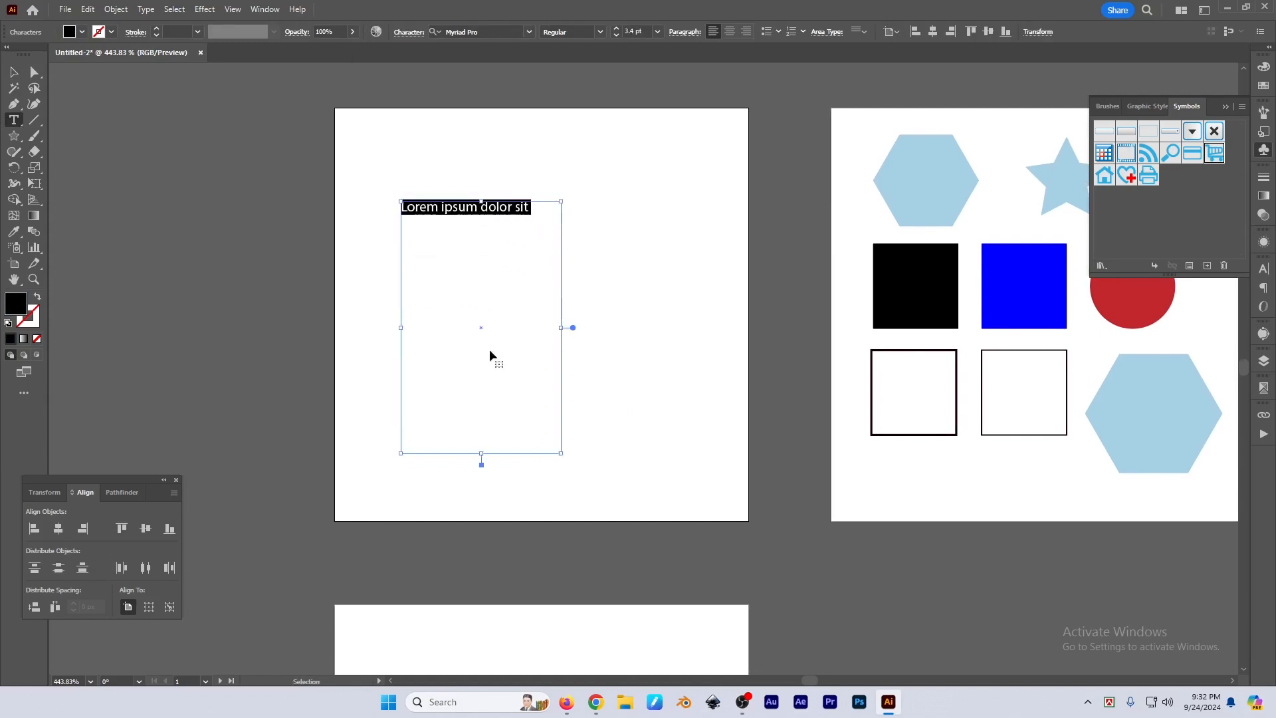
Paste the line "Lorem ipsum dolor sit" nine more times in the frame and finish editing the text
{"action": "left_click", "coordinate": [530, 283]}
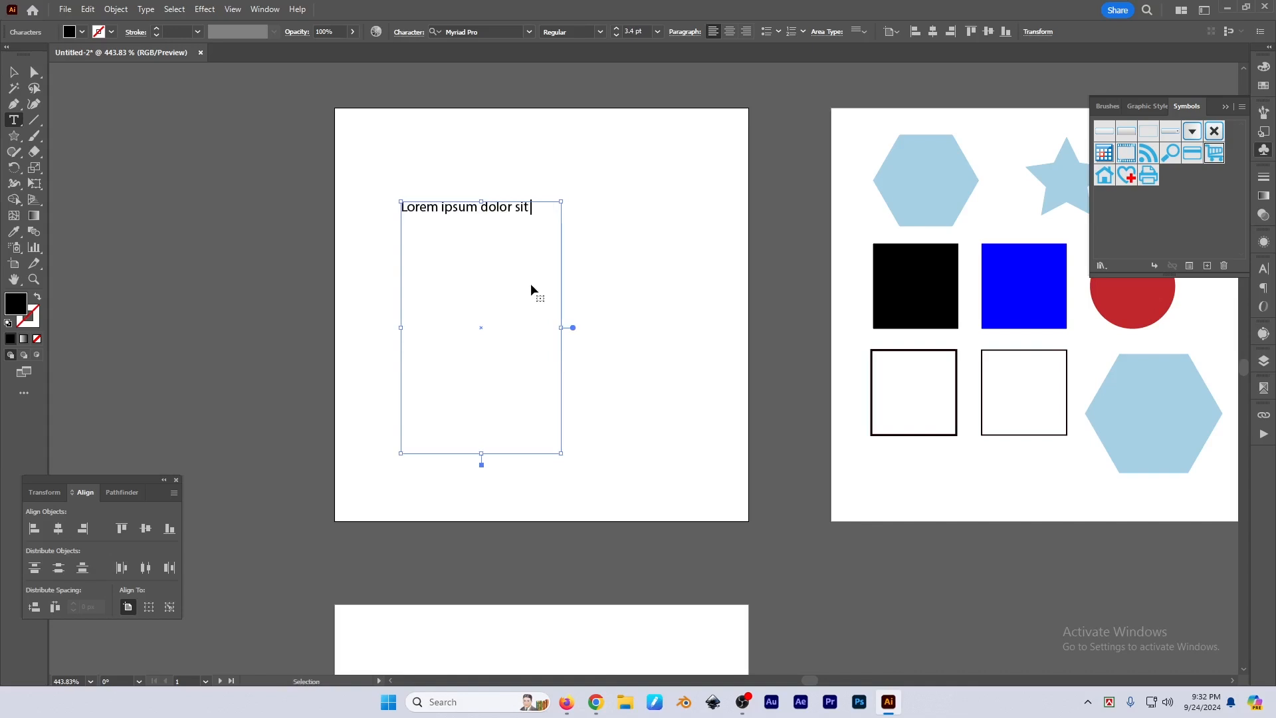
{"action": "key", "text": "ctrl+v"}
{"action": "key", "text": "ctrl+v"}
{"action": "key", "text": "ctrl+v"}
{"action": "key", "text": "ctrl+v"}
{"action": "key", "text": "ctrl+v"}
{"action": "key", "text": "ctrl+v"}
{"action": "key", "text": "ctrl+v"}
{"action": "key", "text": "ctrl+v"}
{"action": "key", "text": "ctrl+v"}
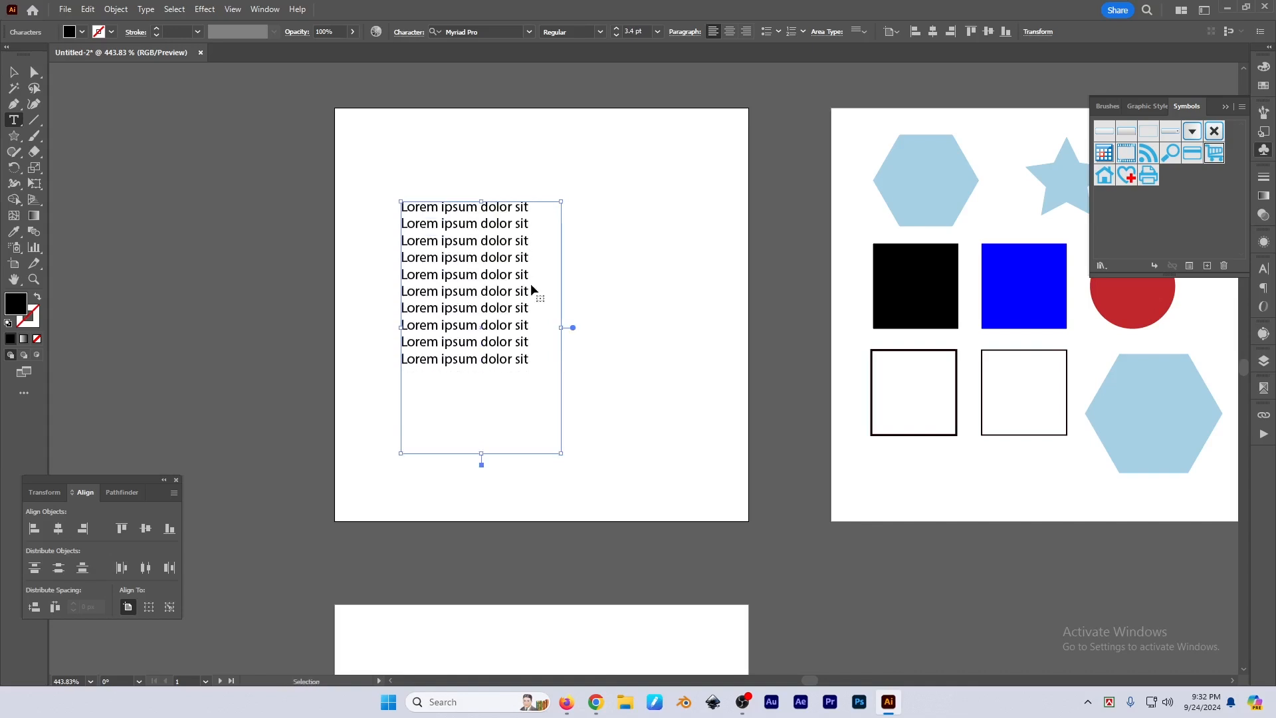
{"action": "key", "text": "Escape"}
Try selecting all text with the same Font Size as the text block, then clear the selection
{"action": "left_click", "coordinate": [175, 9]}
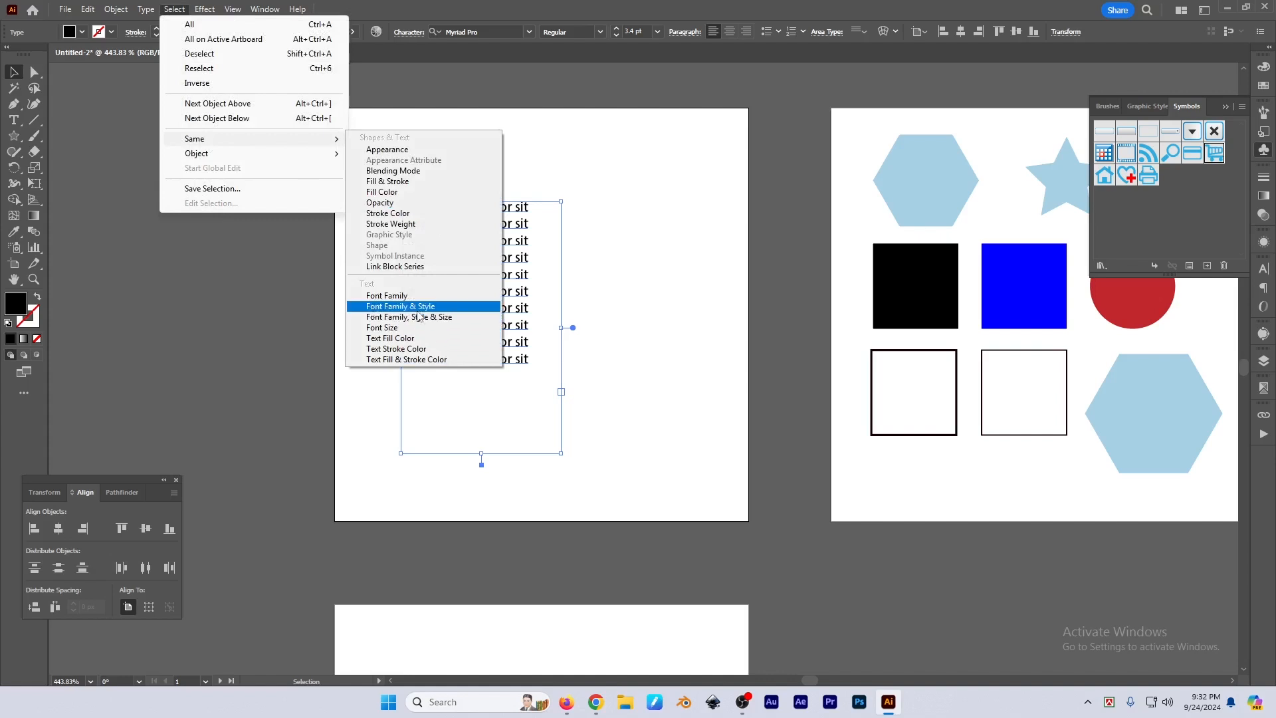
{"action": "left_click", "coordinate": [383, 328]}
{"action": "left_click", "coordinate": [585, 338]}
Move the text block toward the artboard's edge, shrink its frame to fit the ten lines, and duplicate it alongside
{"action": "left_click_drag", "start_coordinate": [552, 323], "coordinate": [521, 319]}
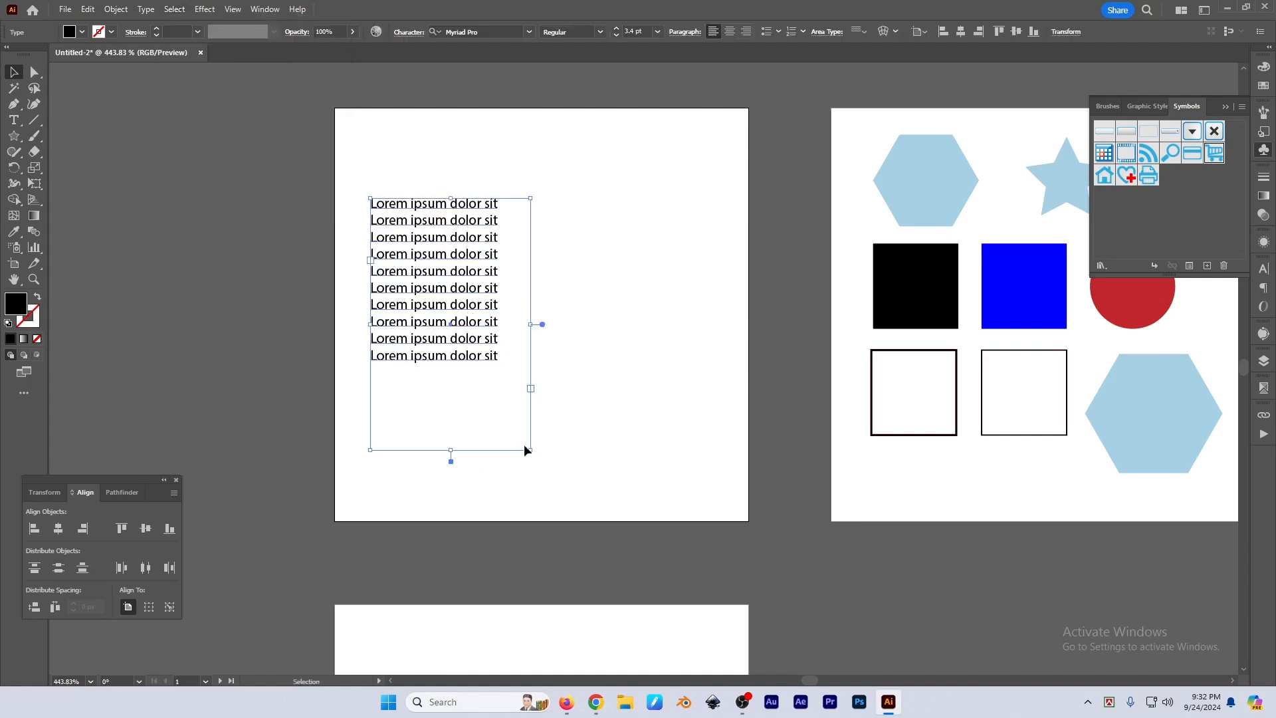
{"action": "left_click_drag", "start_coordinate": [526, 451], "coordinate": [512, 380]}
{"action": "left_click_drag", "start_coordinate": [442, 285], "coordinate": [607, 285]}
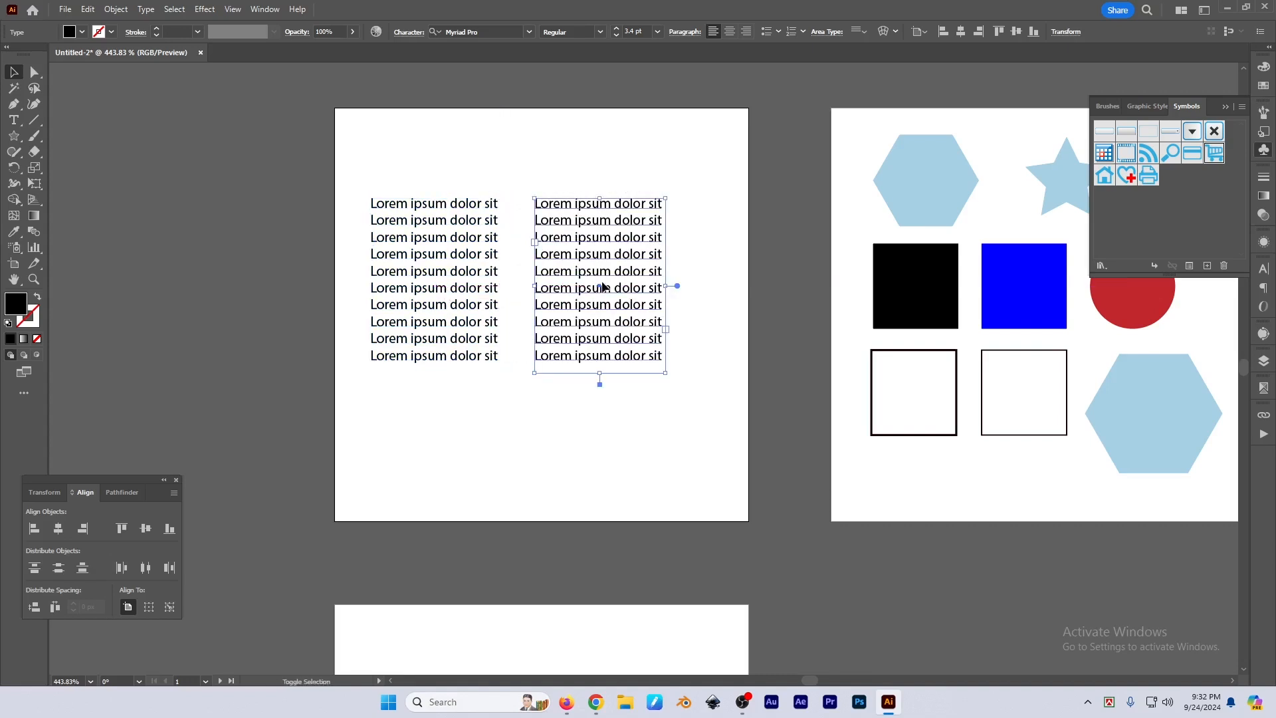
Select all text with the same Font Size as the duplicated text block
{"action": "left_click", "coordinate": [173, 9]}
{"action": "mouse_move", "coordinate": [213, 141]}
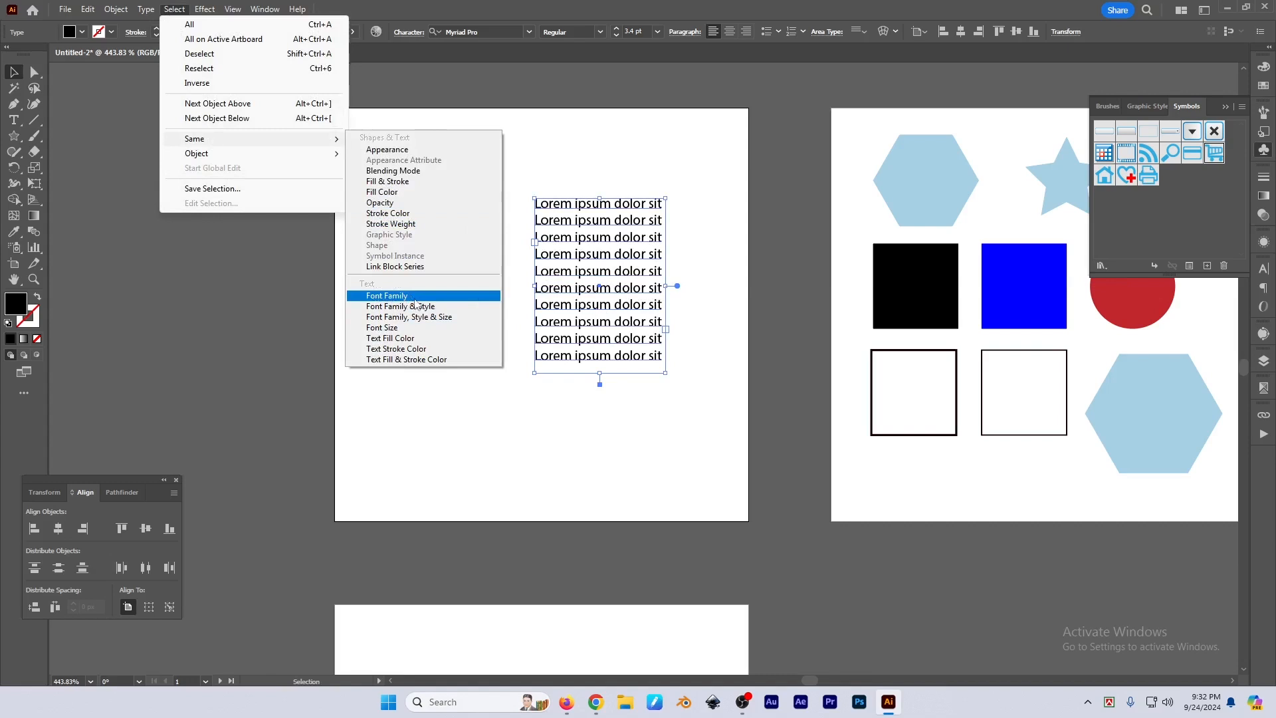
{"action": "left_click", "coordinate": [389, 329]}
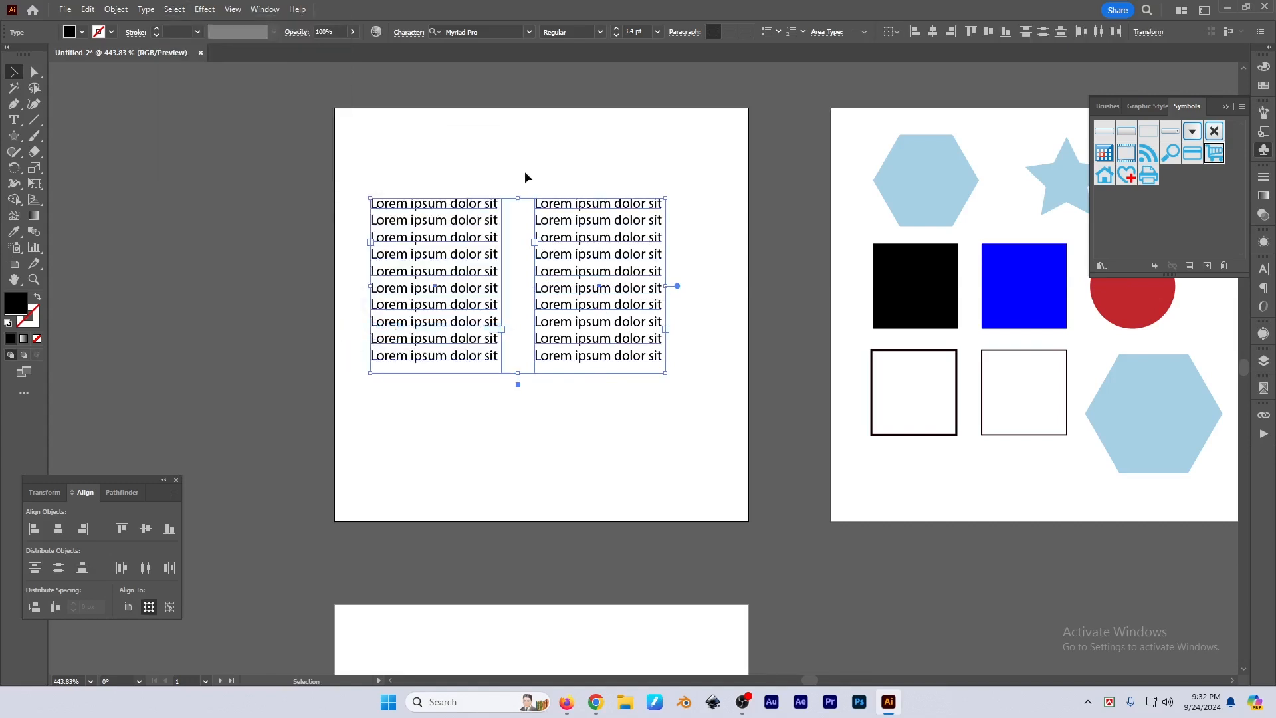
Select all text with the same Text Fill Color as the duplicated text block, then clear the selection
{"action": "left_click", "coordinate": [554, 168]}
{"action": "left_click", "coordinate": [577, 273]}
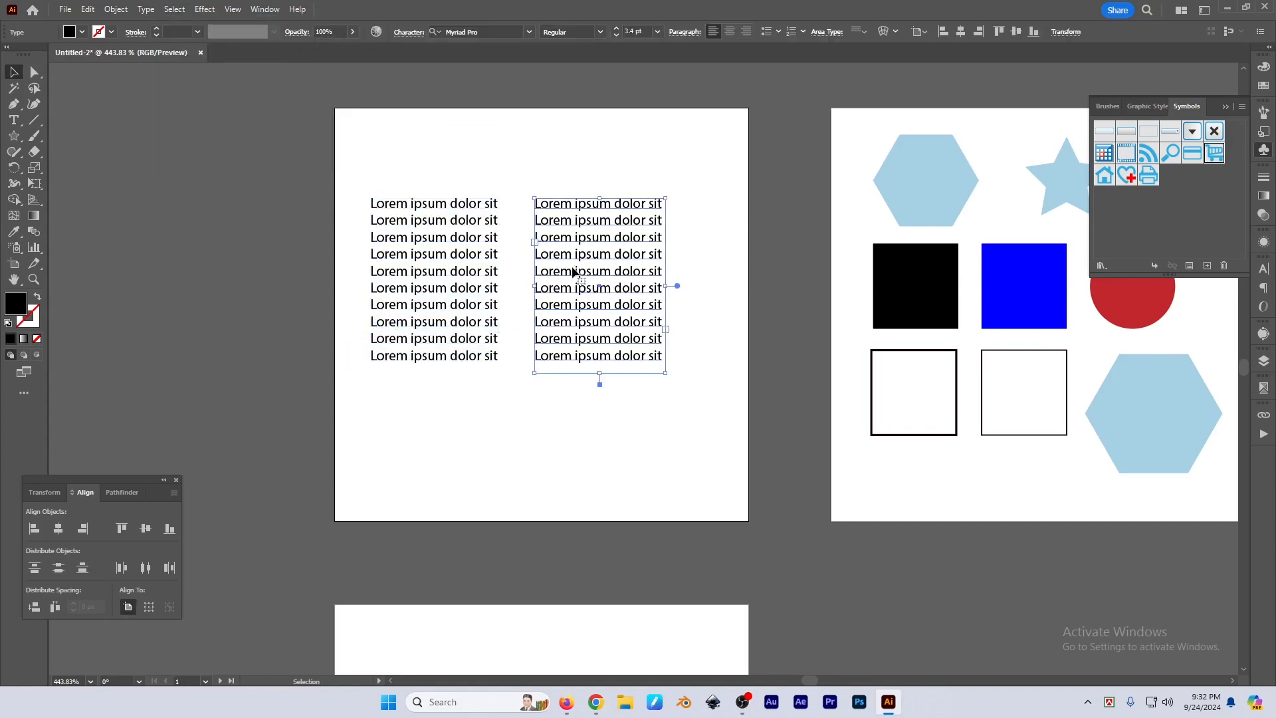
{"action": "left_click", "coordinate": [177, 10]}
{"action": "mouse_move", "coordinate": [210, 141]}
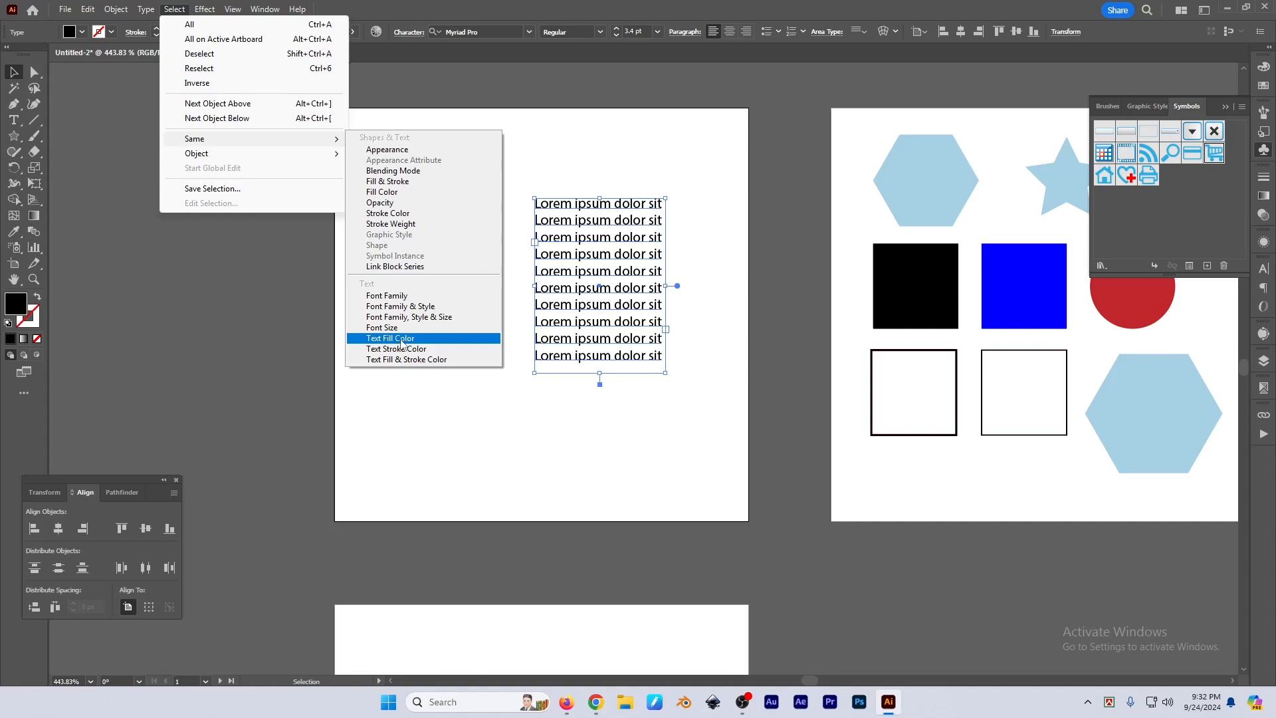
{"action": "left_click", "coordinate": [402, 343]}
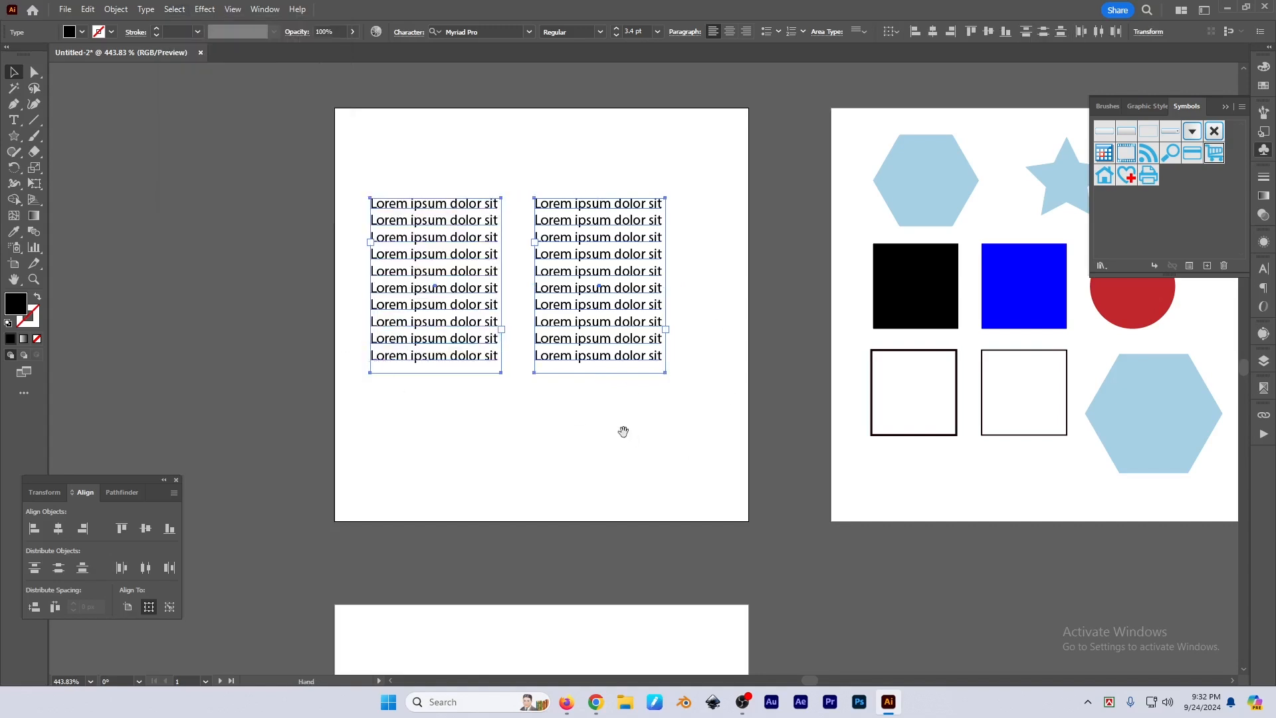
{"action": "left_click_drag", "start_coordinate": [624, 431], "coordinate": [616, 427]}
{"action": "left_click", "coordinate": [544, 410]}
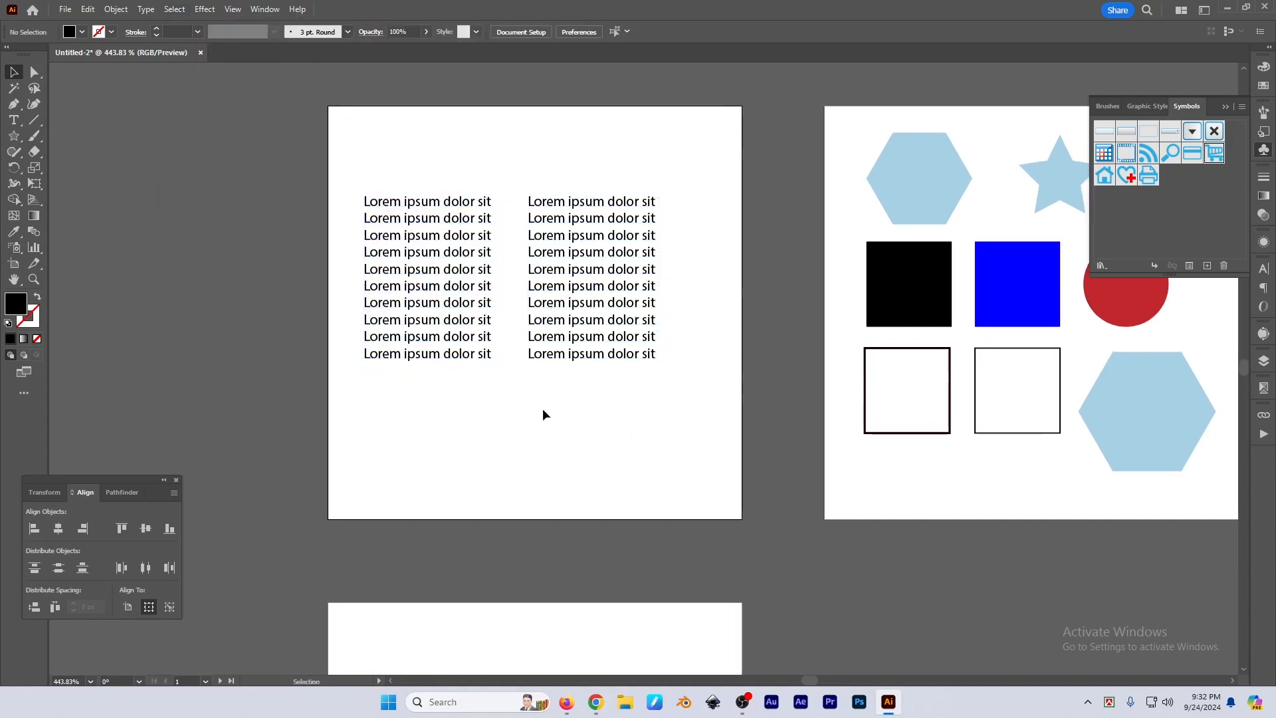
Duplicate the second text block directly below itself and convert the new copy to point type
{"action": "left_click_drag", "start_coordinate": [565, 255], "coordinate": [568, 417]}
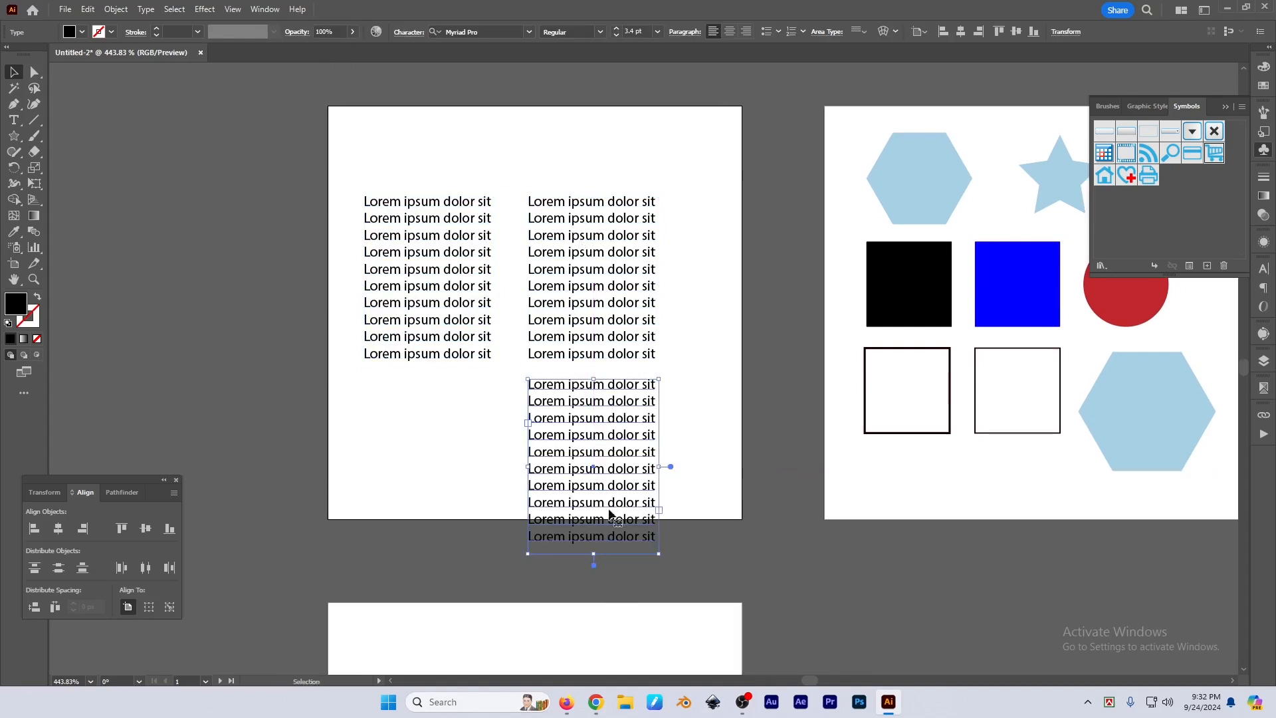
{"action": "left_click", "coordinate": [146, 9]}
{"action": "left_click", "coordinate": [181, 110]}
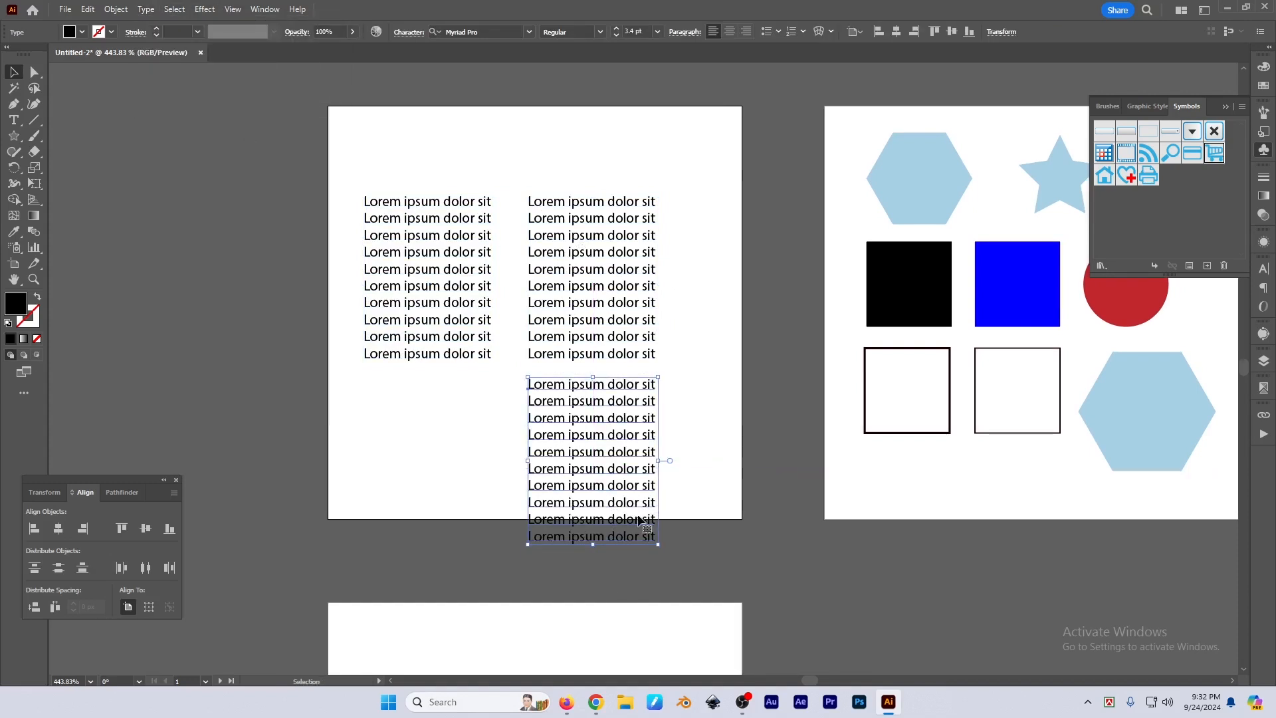
Replace the lower text copy with a separate "Lorem ipsum" text object taken from its first line, and place it below the second block
{"action": "double_click", "coordinate": [590, 389]}
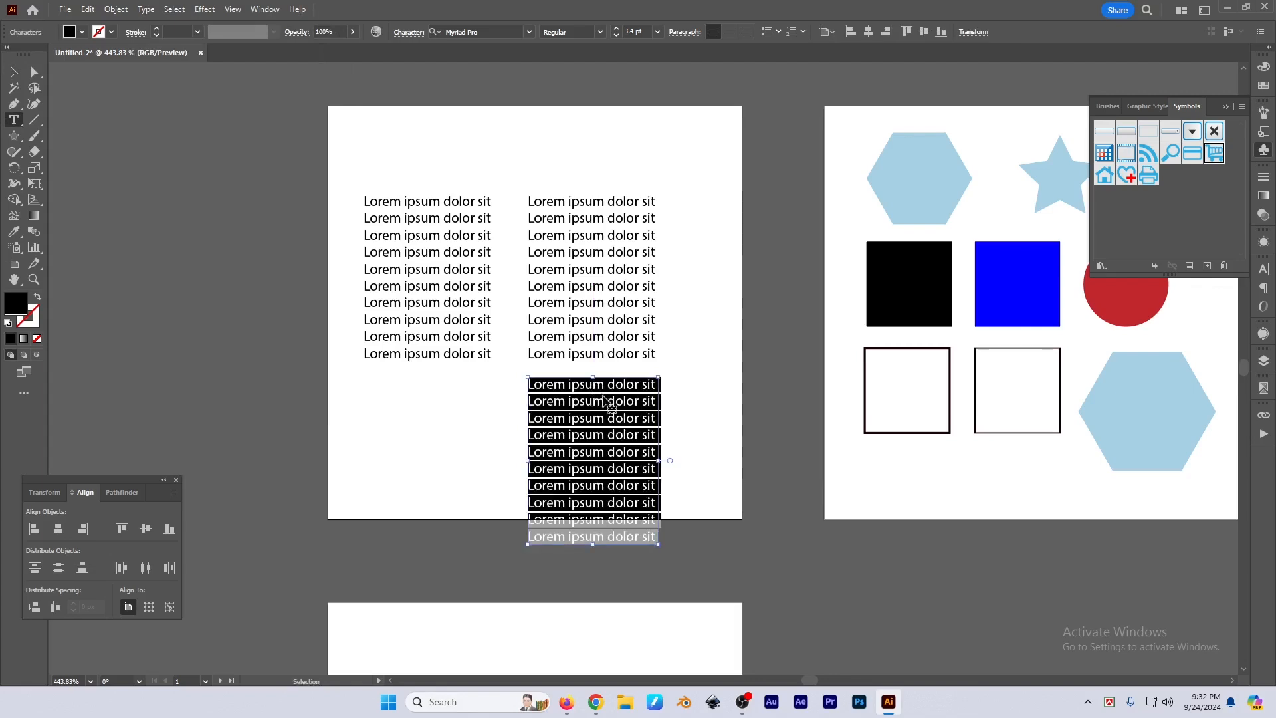
{"action": "double_click", "coordinate": [605, 383]}
{"action": "left_click_drag", "start_coordinate": [605, 384], "coordinate": [530, 384]}
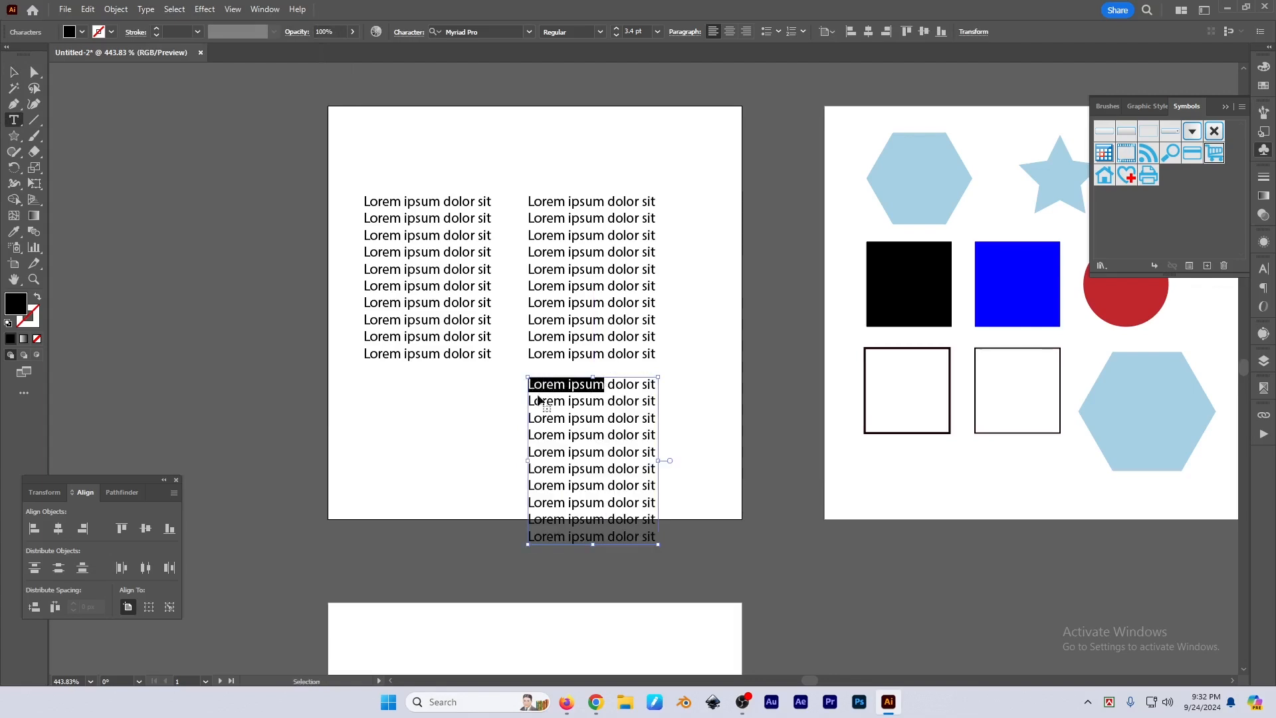
{"action": "key", "text": "BackSpace"}
{"action": "key", "text": "Escape"}
{"action": "key", "text": "Delete"}
{"action": "key", "text": "ctrl+z"}
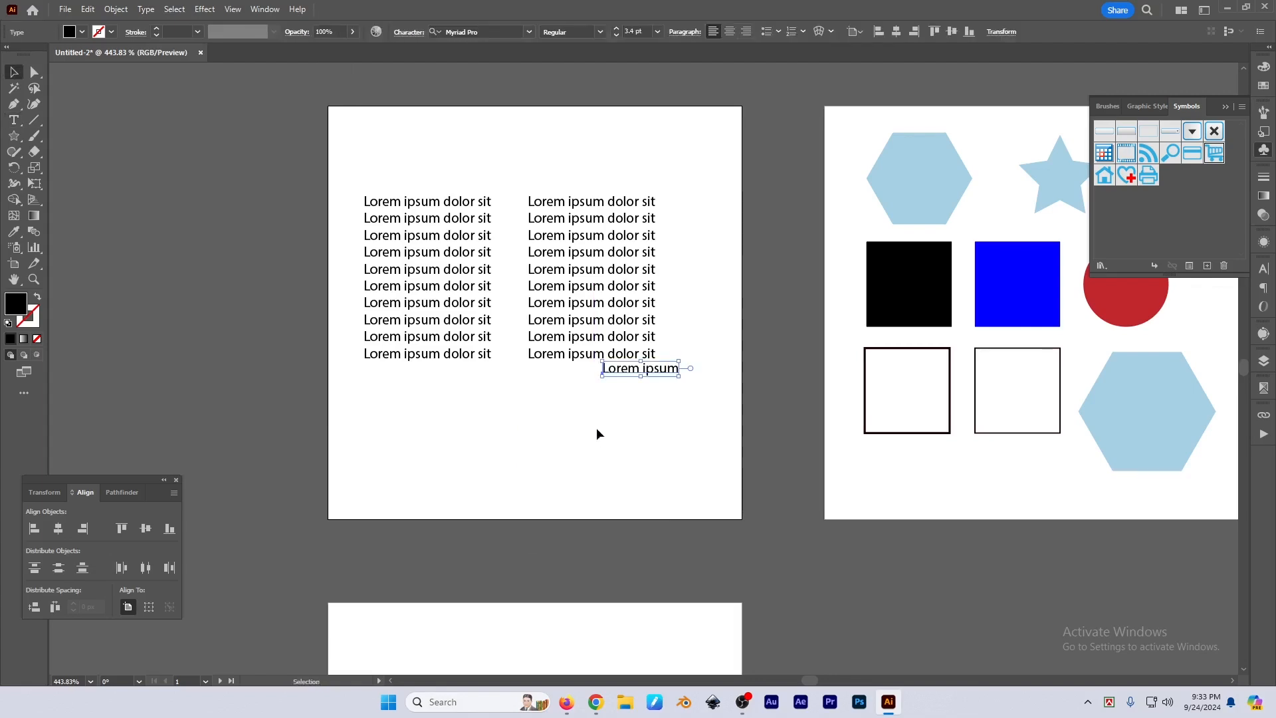
{"action": "left_click_drag", "start_coordinate": [650, 370], "coordinate": [610, 399]}
Swap the fill and stroke of the short "Lorem ipsum" text and set its stroke weight to 0.25 pt
{"action": "key", "text": "ctrl+equal"}
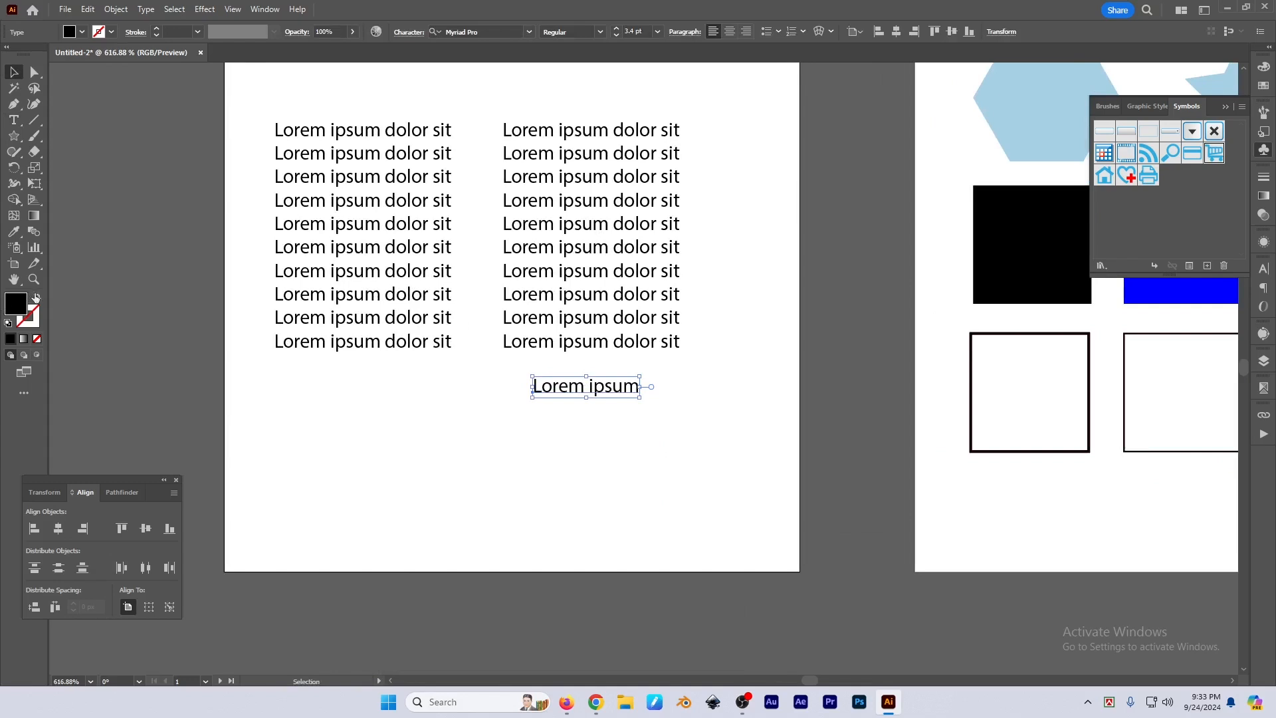
{"action": "left_click", "coordinate": [36, 297]}
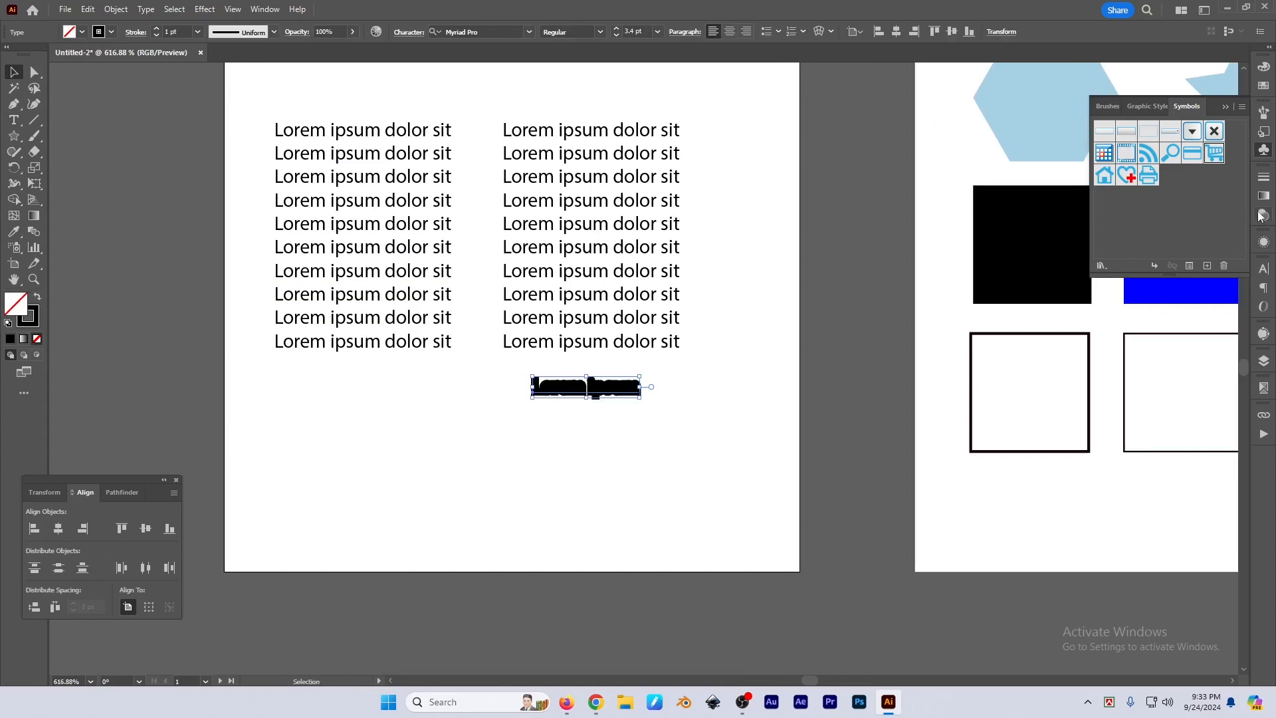
{"action": "left_click", "coordinate": [1263, 177]}
{"action": "type", "text": "0."}
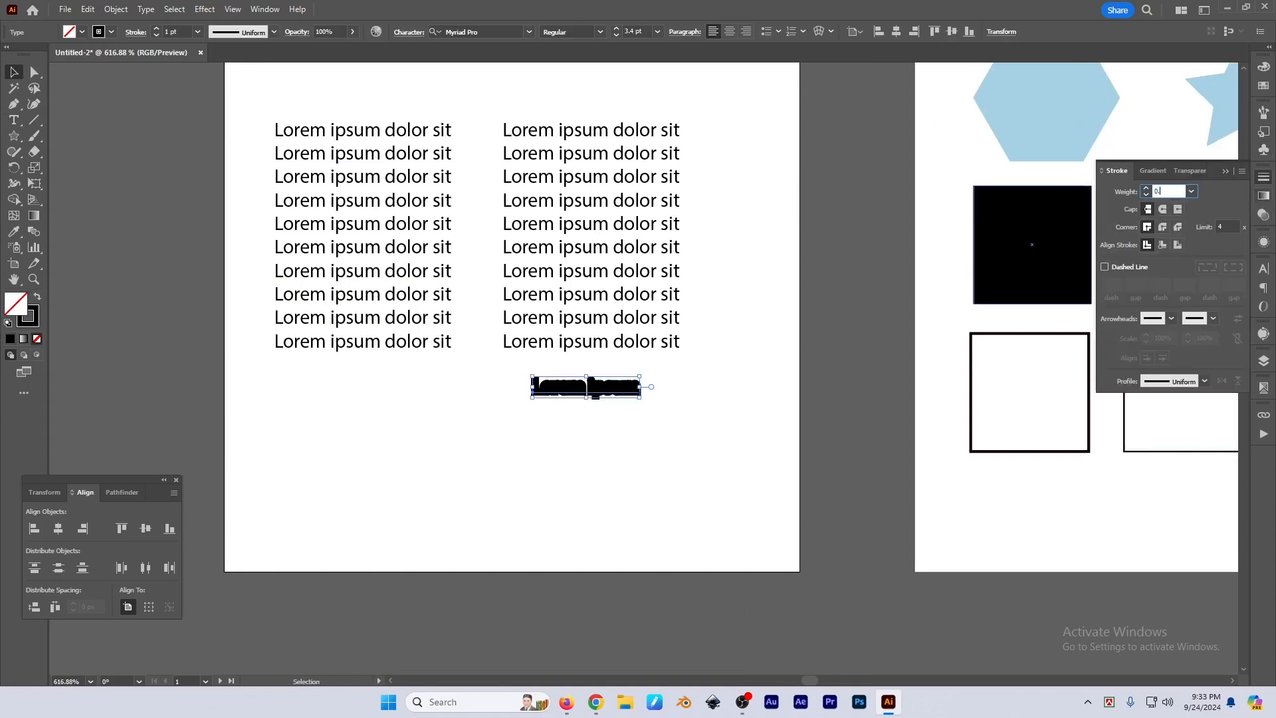
{"action": "type", "text": "25"}
{"action": "key", "text": "Return"}
{"action": "left_click_drag", "start_coordinate": [590, 401], "coordinate": [815, 479]}
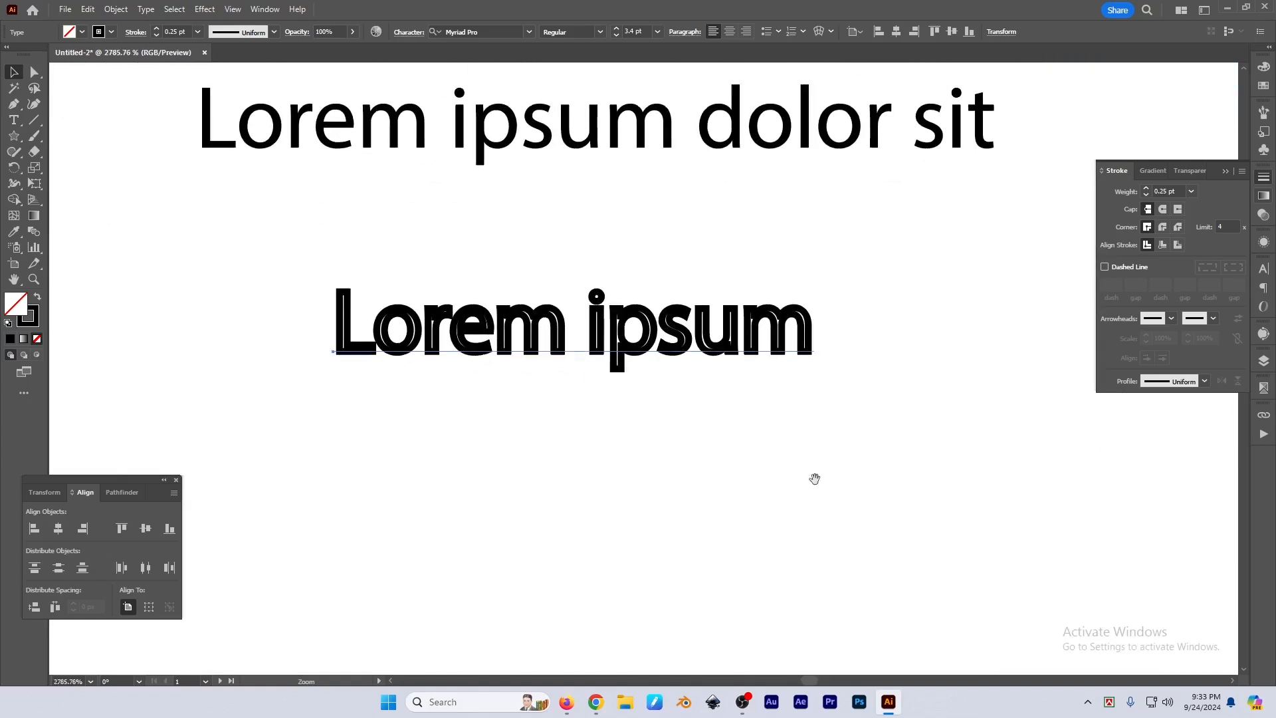
Reduce the stroke weight of the outlined "Lorem ipsum" text to 0.1 pt
{"action": "left_click", "coordinate": [1170, 192]}
{"action": "type", "text": "0."}
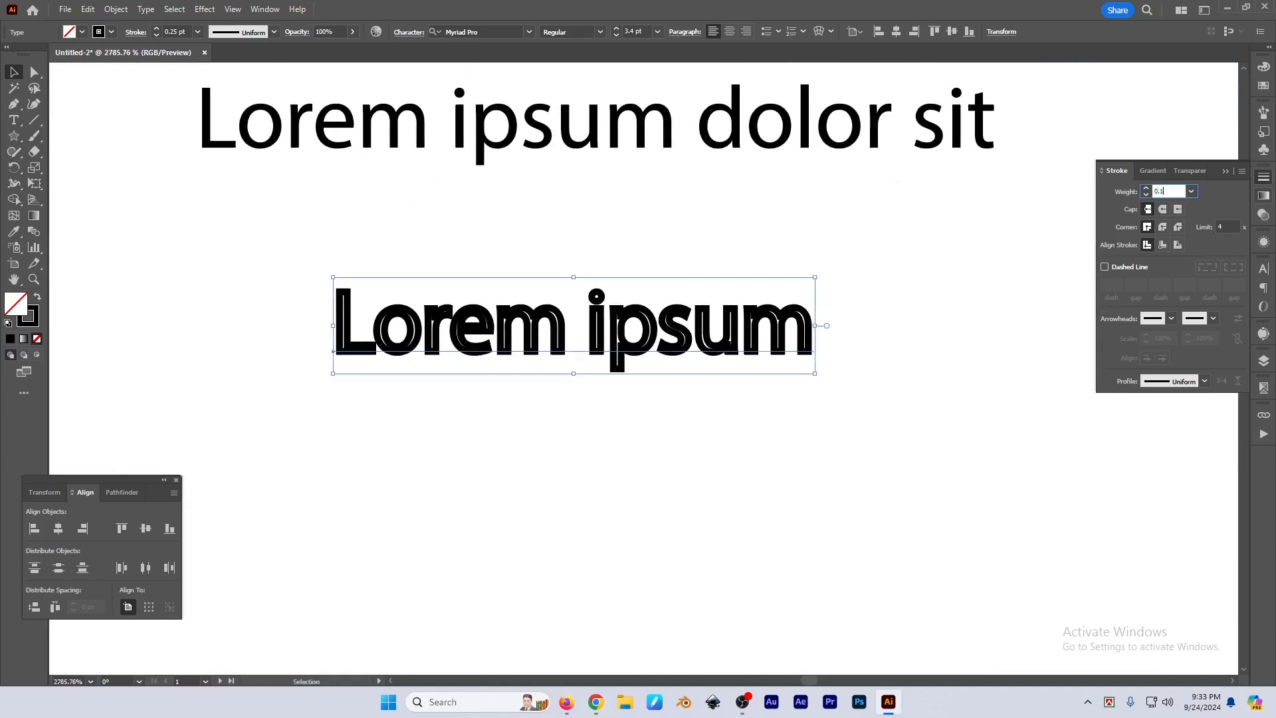
{"action": "type", "text": "1"}
{"action": "key", "text": "Return"}
Enlarge the outlined "Lorem ipsum" text to about 7.19 pt and arrange three instances, two side by side and one below
{"action": "scroll", "coordinate": [818, 333], "scroll_direction": "down", "scroll_amount": 5}
{"action": "left_click_drag", "start_coordinate": [819, 347], "coordinate": [988, 490]}
{"action": "left_click_drag", "start_coordinate": [971, 372], "coordinate": [560, 479]}
{"action": "left_click", "coordinate": [818, 491]}
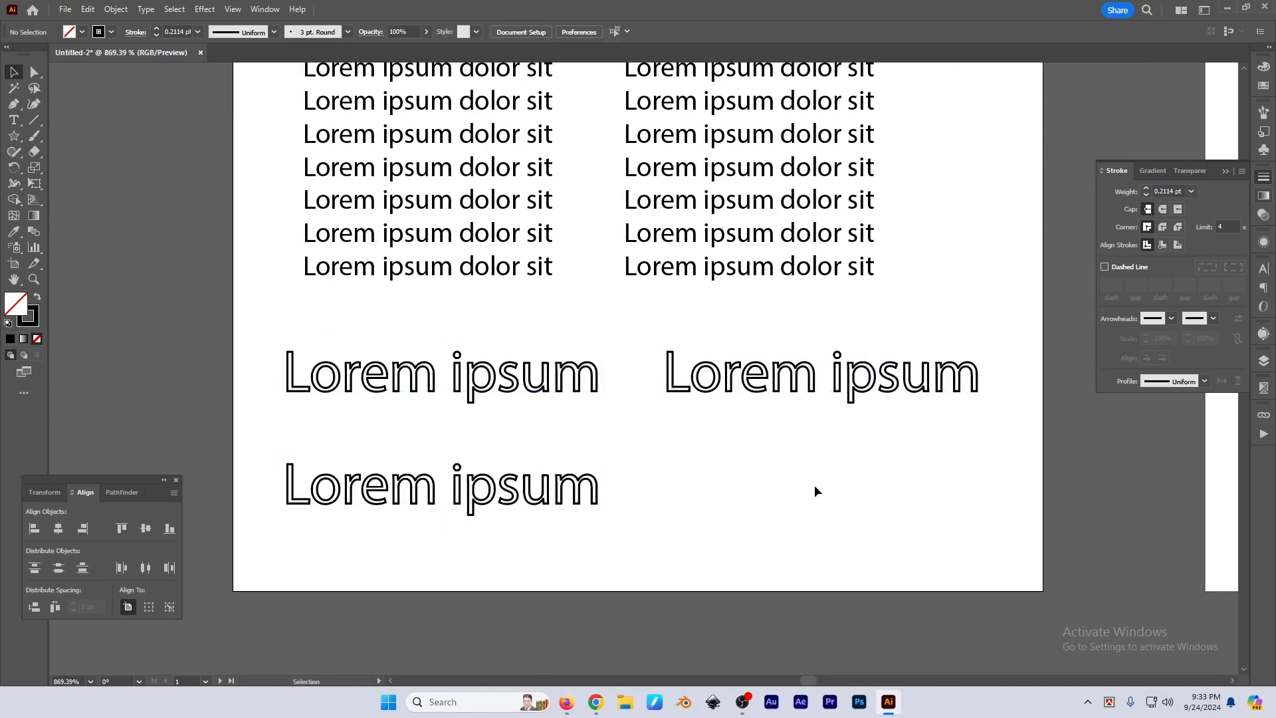
Select all text with the same Text Stroke Color as the first outlined "Lorem ipsum"
{"action": "left_click", "coordinate": [498, 398]}
{"action": "left_click", "coordinate": [175, 8]}
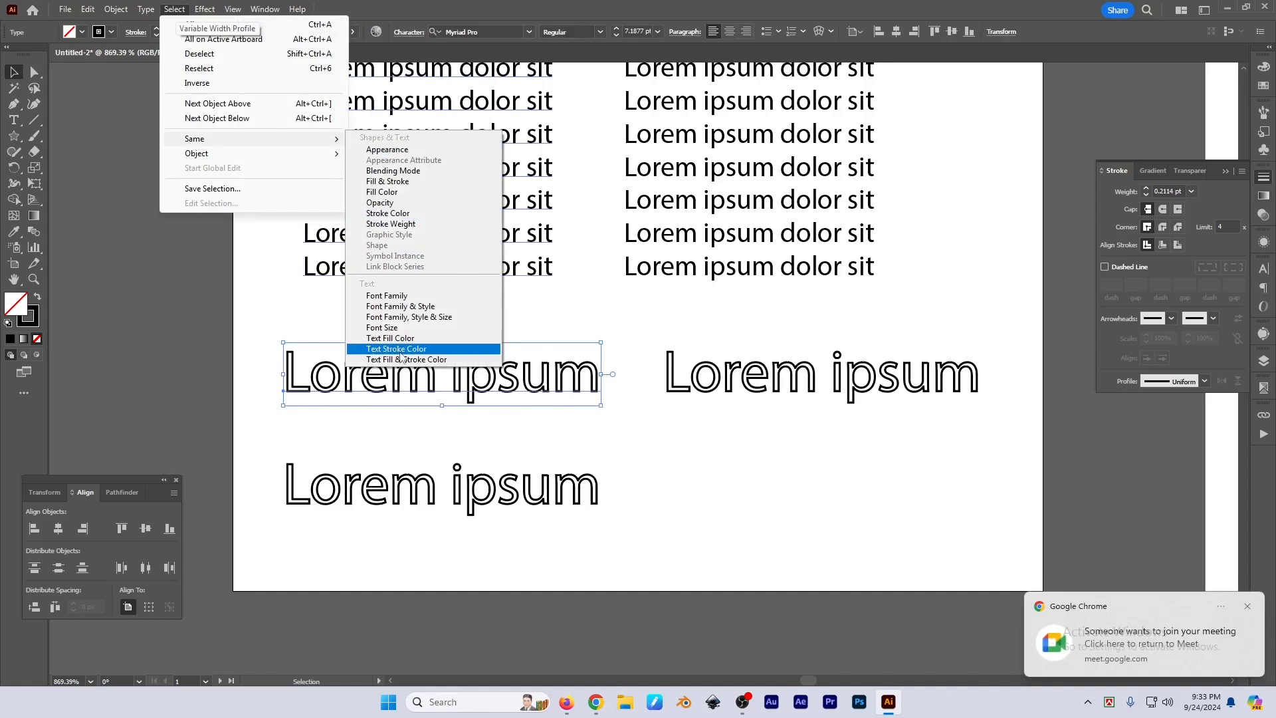
{"action": "left_click", "coordinate": [401, 351]}
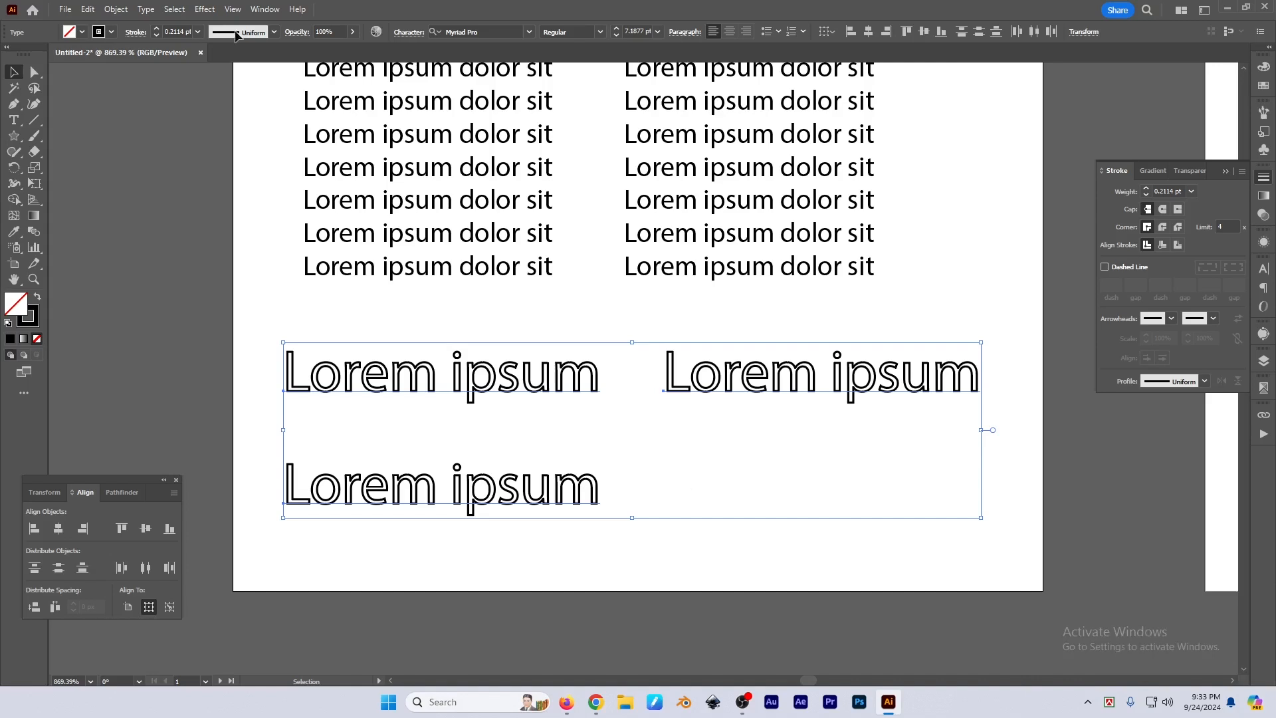
Select all text with the same Text Fill & Stroke Color as the outlined texts, then clear the selection
{"action": "left_click", "coordinate": [174, 8]}
{"action": "mouse_move", "coordinate": [212, 138]}
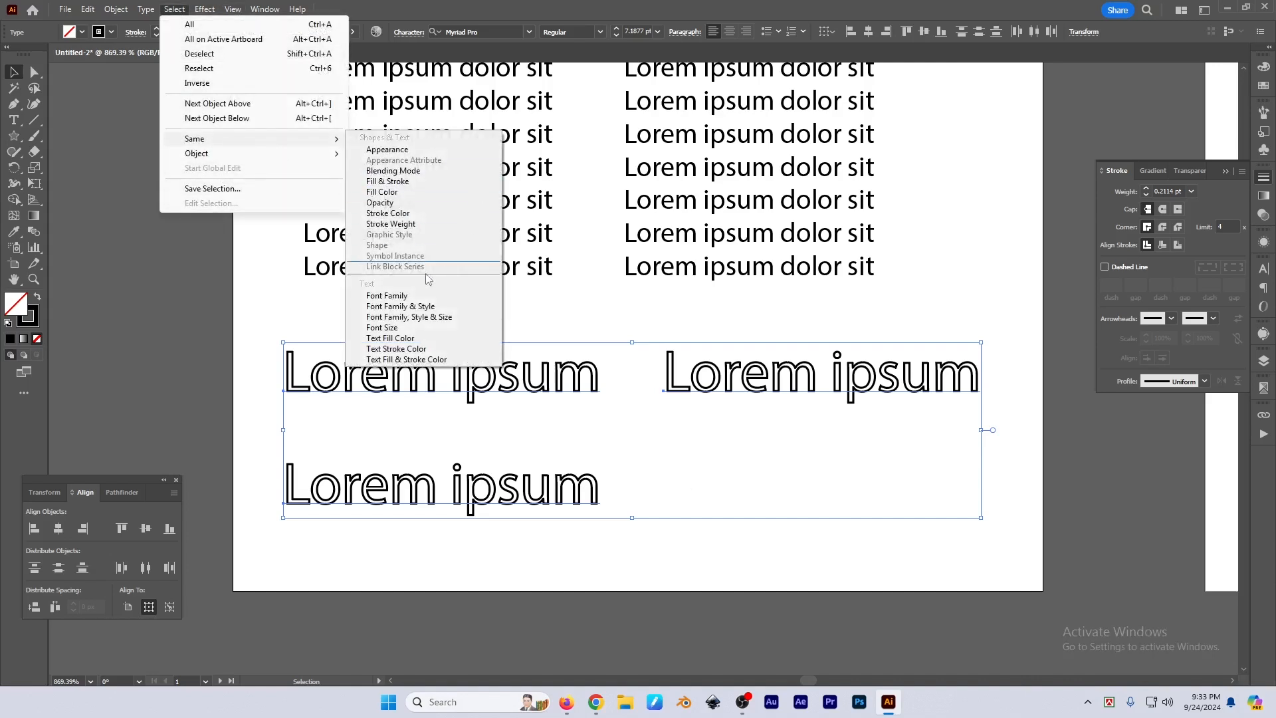
{"action": "left_click", "coordinate": [415, 362]}
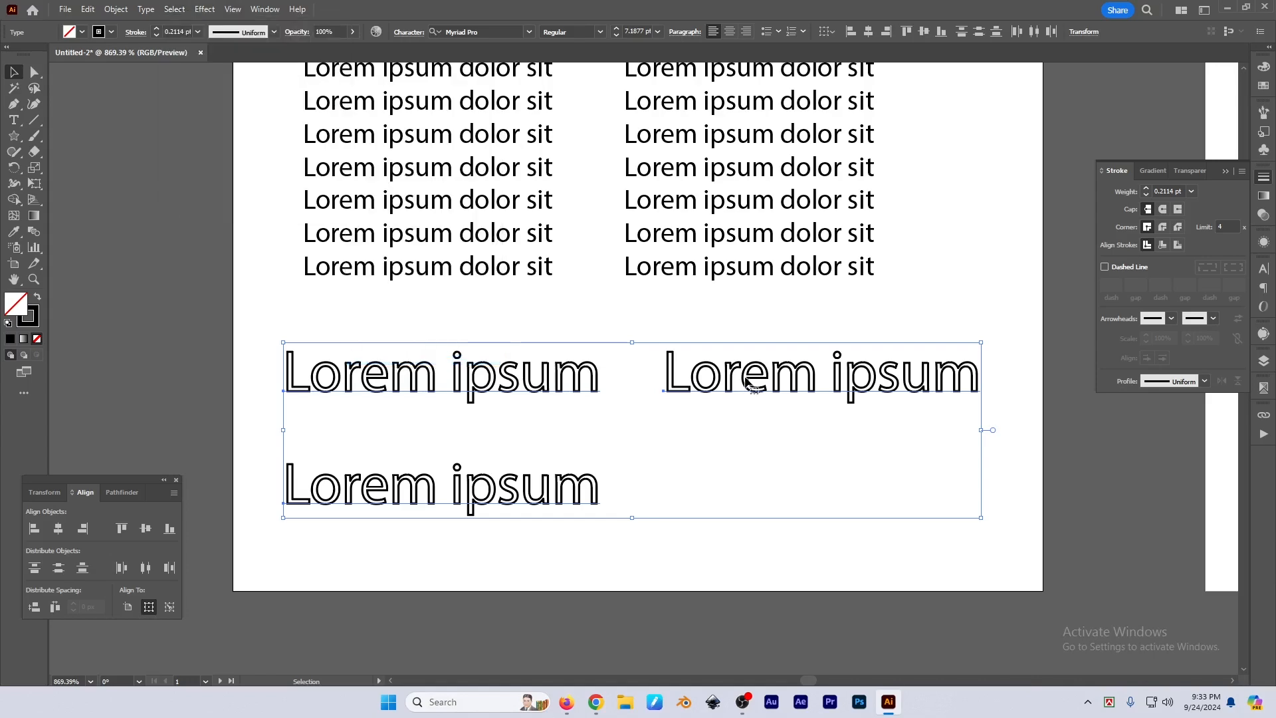
{"action": "left_click", "coordinate": [722, 457]}
Select all text with the same Text Fill & Stroke Color as the second ten-line text block, then clear the selection
{"action": "scroll", "coordinate": [746, 442], "scroll_direction": "down", "scroll_amount": 2}
{"action": "left_click_drag", "start_coordinate": [746, 443], "coordinate": [711, 507]}
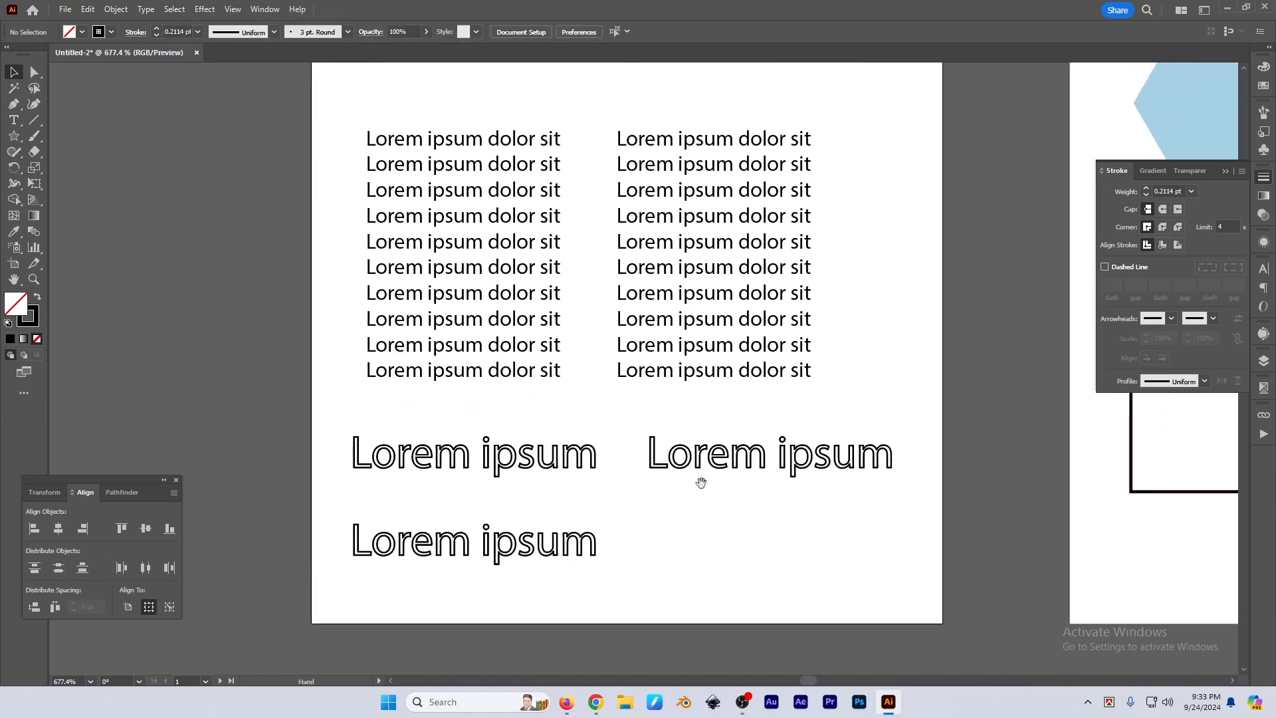
{"action": "left_click", "coordinate": [685, 280]}
{"action": "left_click", "coordinate": [174, 9]}
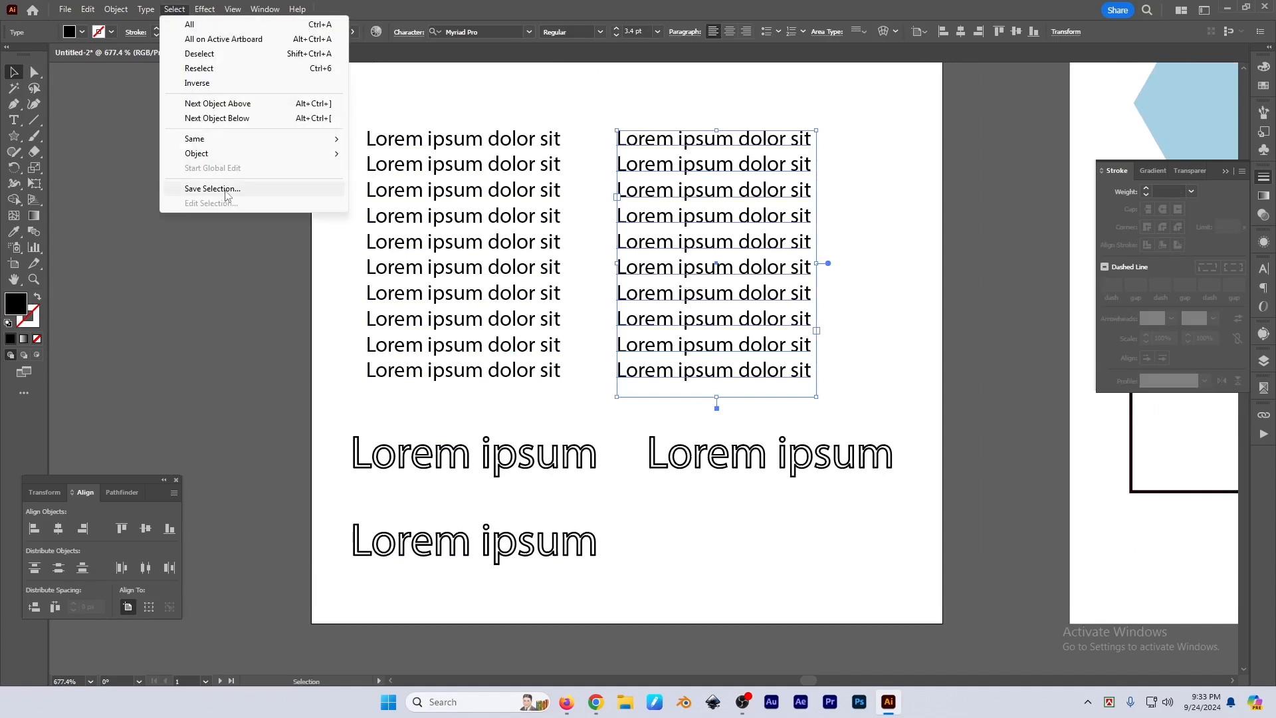
{"action": "mouse_move", "coordinate": [217, 141]}
{"action": "left_click", "coordinate": [382, 361]}
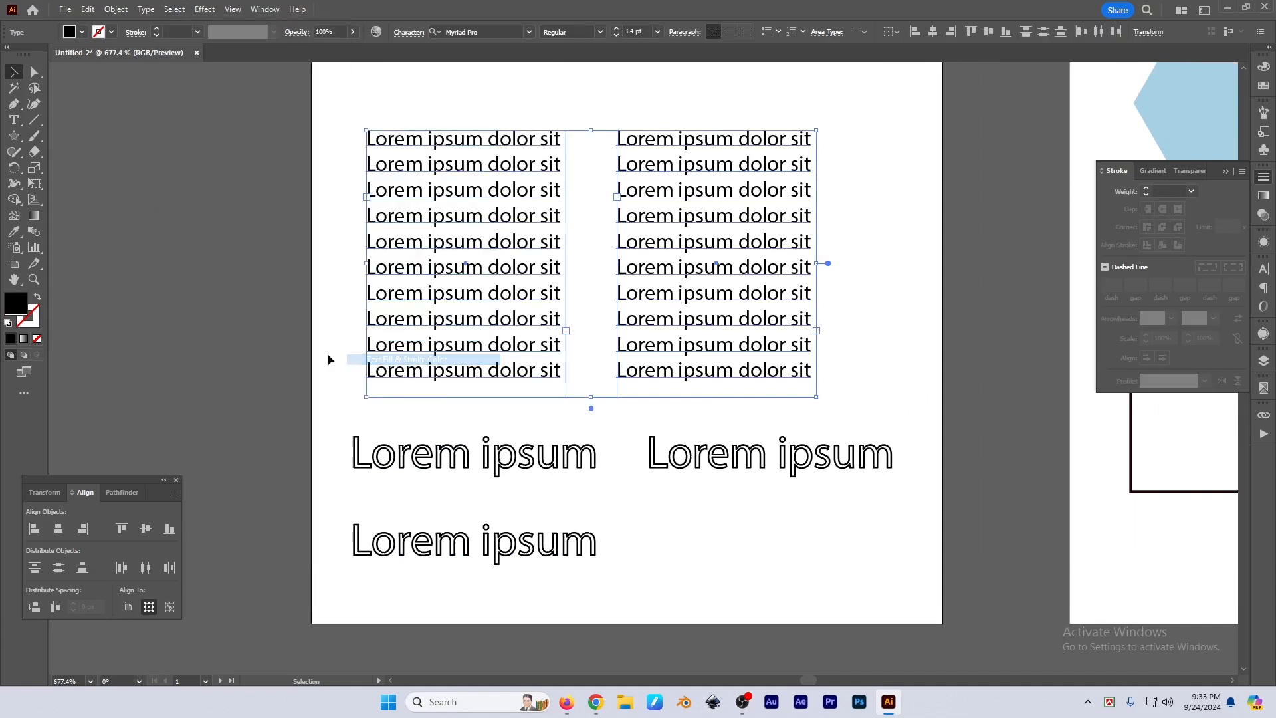
{"action": "left_click", "coordinate": [877, 383]}
Starting from the second outlined "Lorem ipsum", select all objects on the same layers and view the selection across both artboards
{"action": "left_click_drag", "start_coordinate": [804, 397], "coordinate": [798, 362]}
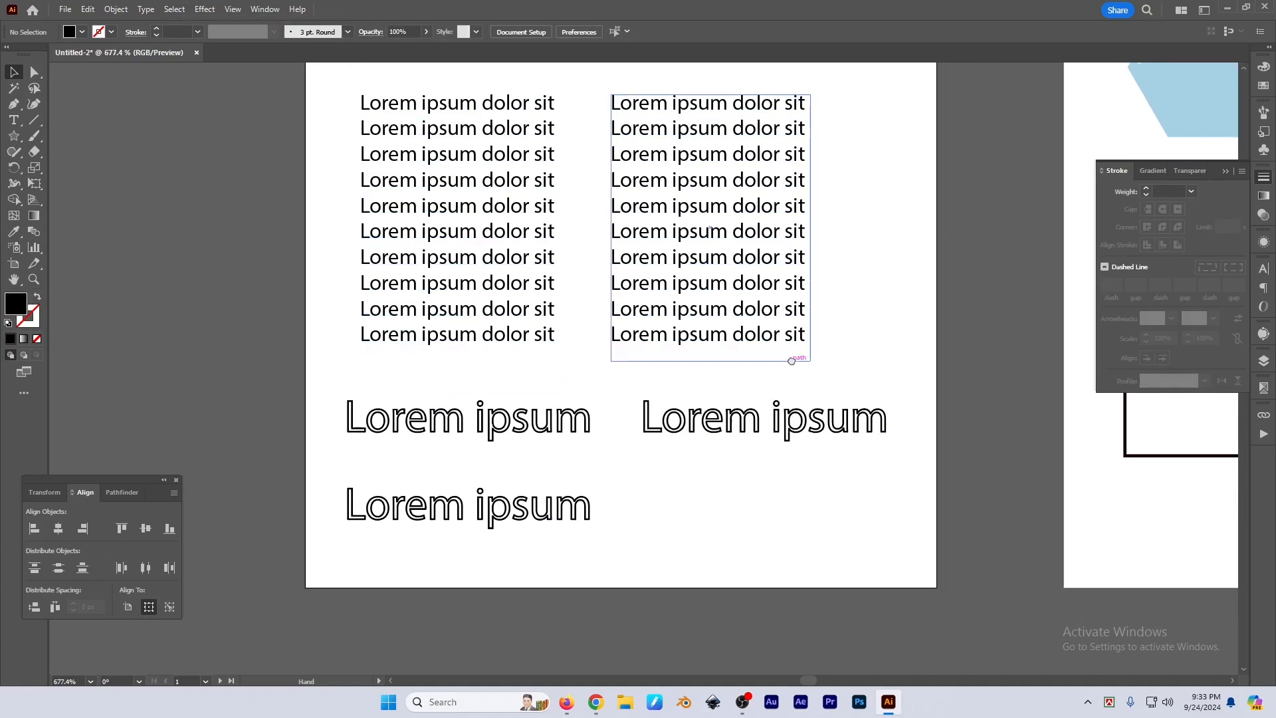
{"action": "left_click", "coordinate": [733, 422]}
{"action": "left_click", "coordinate": [174, 9]}
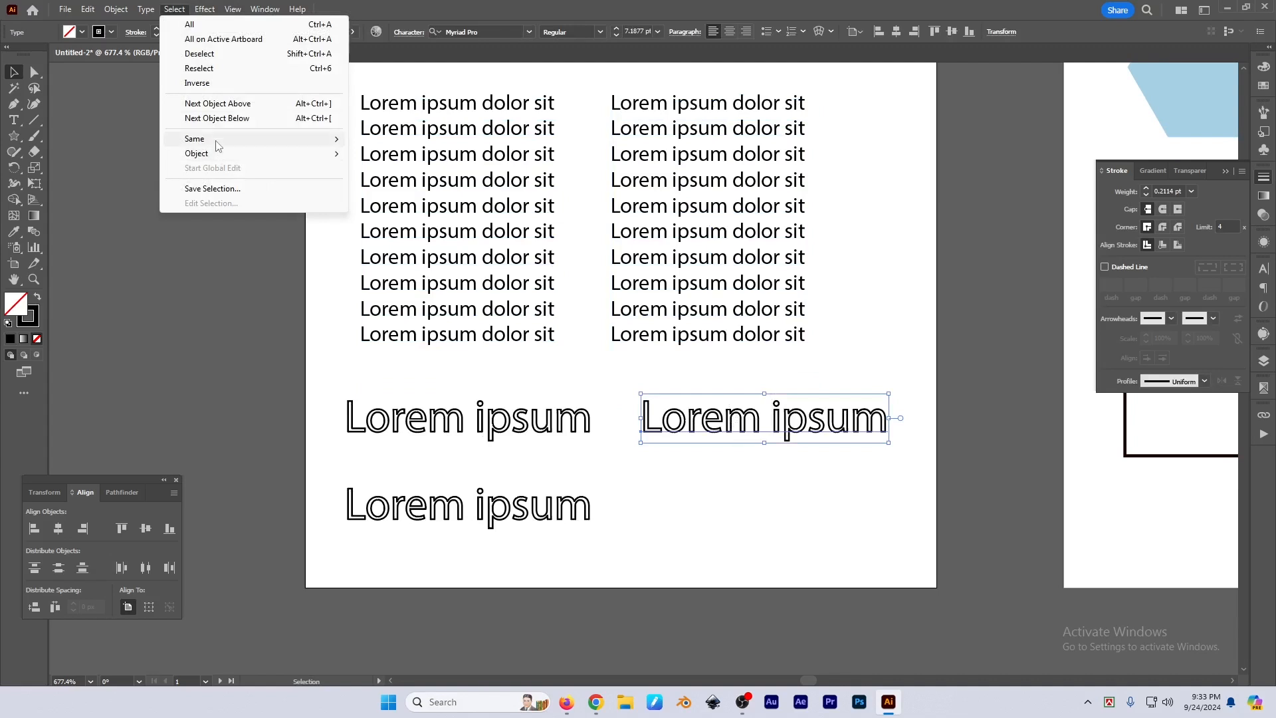
{"action": "mouse_move", "coordinate": [219, 141]}
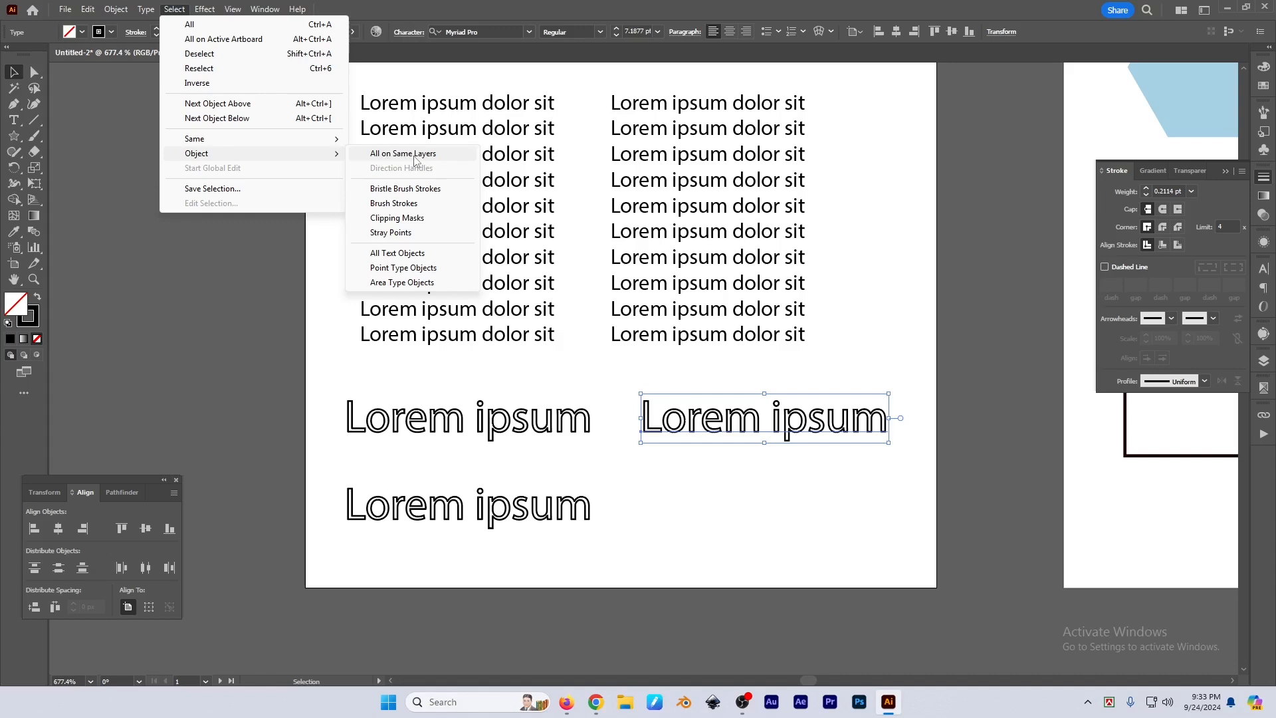
{"action": "left_click", "coordinate": [408, 153]}
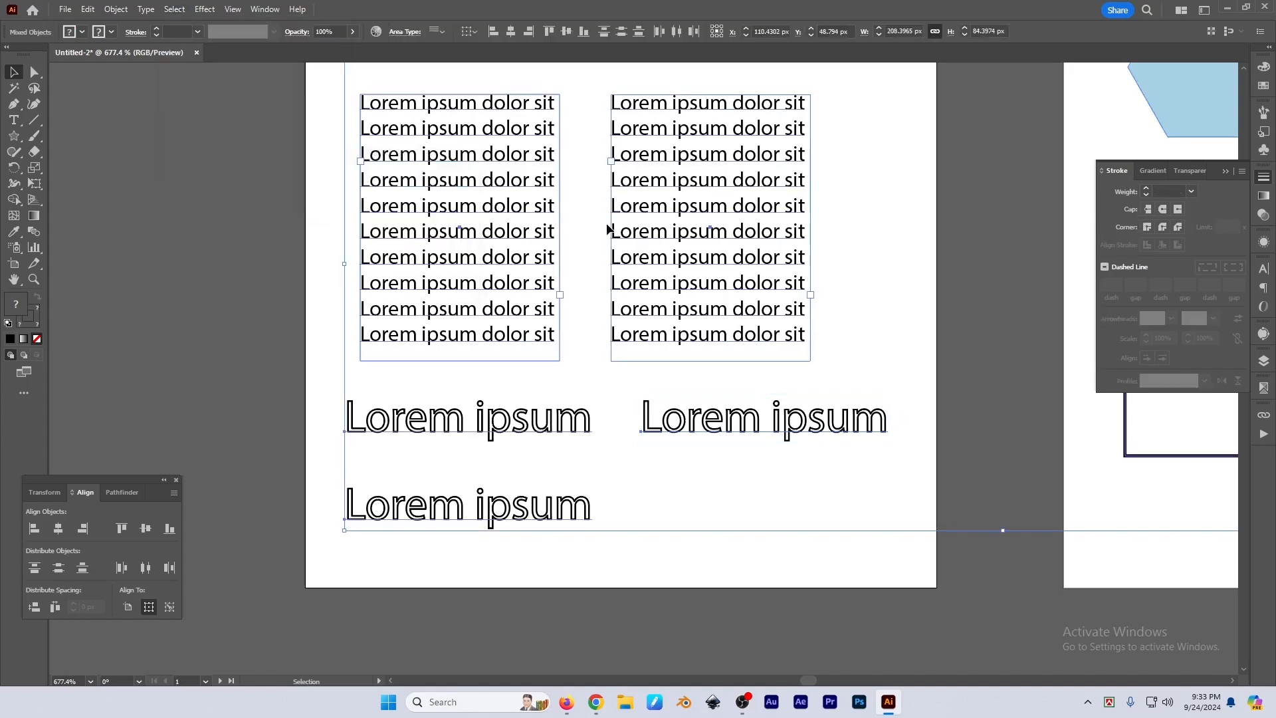
{"action": "scroll", "coordinate": [625, 279], "scroll_direction": "down", "scroll_amount": 3}
{"action": "left_click_drag", "start_coordinate": [741, 307], "coordinate": [583, 314]}
{"action": "scroll", "coordinate": [494, 280], "scroll_direction": "down", "scroll_amount": 1}
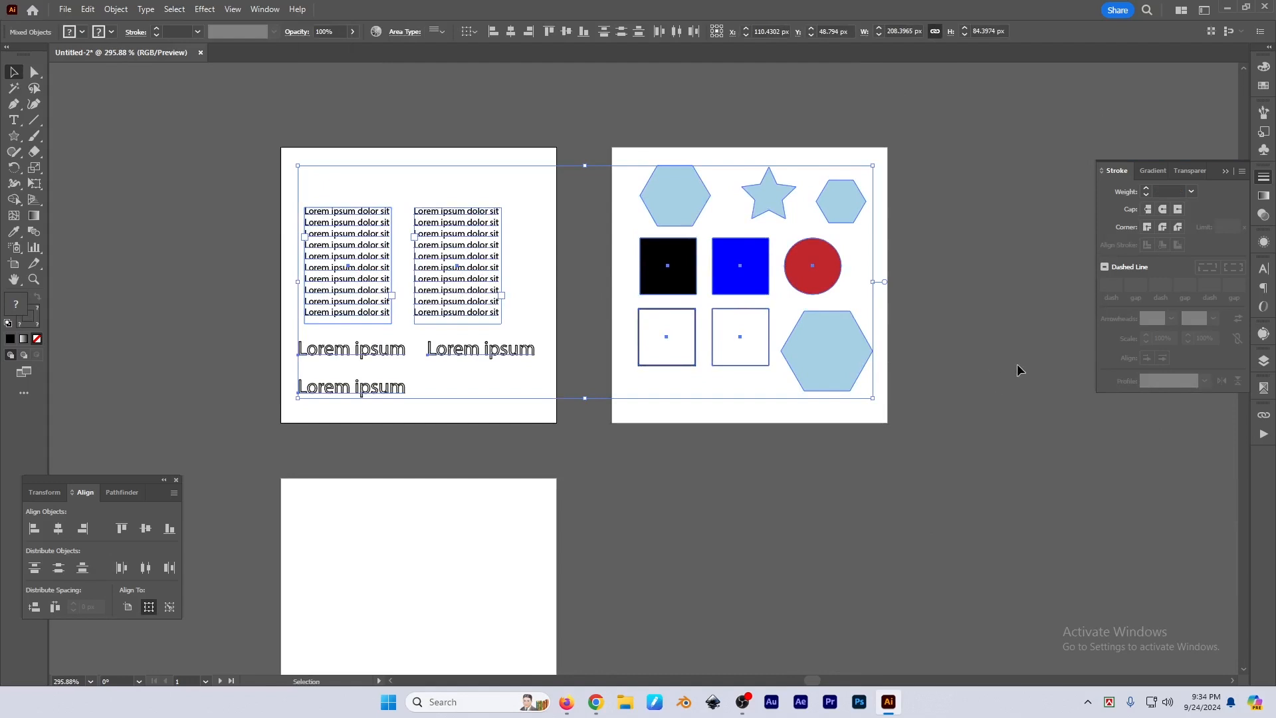
Try selecting the direction handles of all the currently selected objects
{"action": "left_click", "coordinate": [174, 10]}
{"action": "mouse_move", "coordinate": [306, 154]}
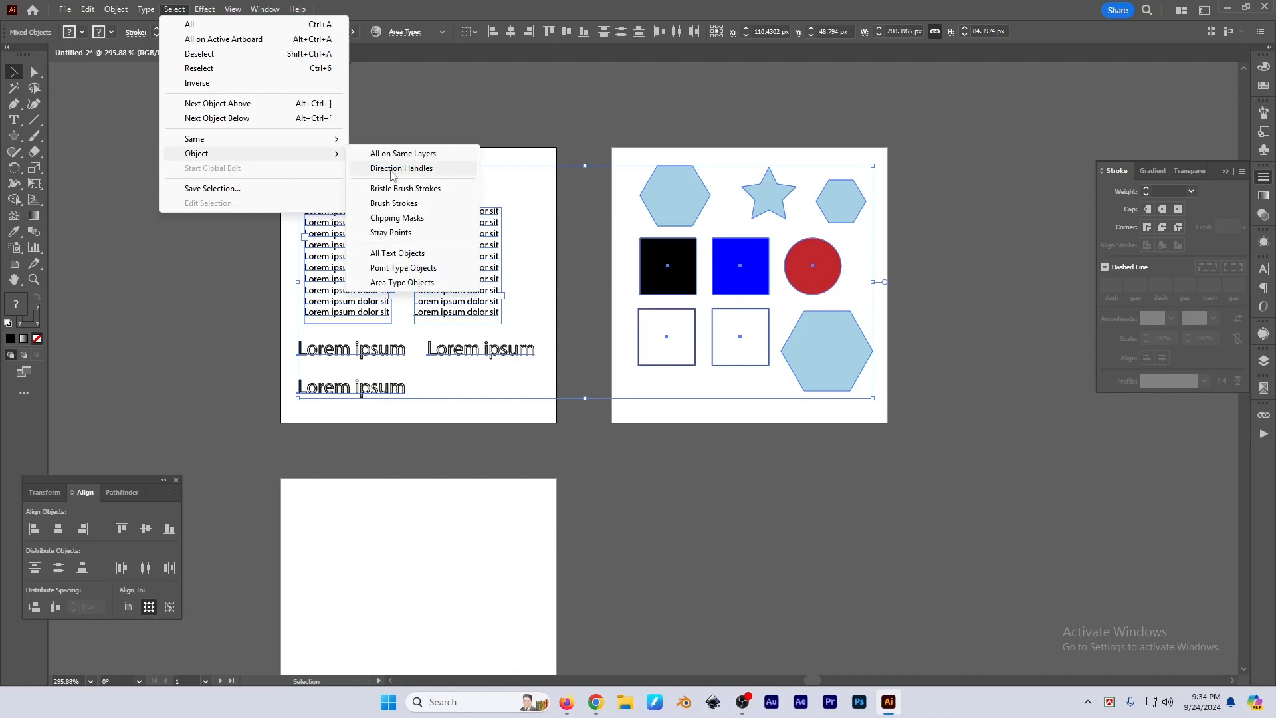
{"action": "left_click", "coordinate": [429, 170]}
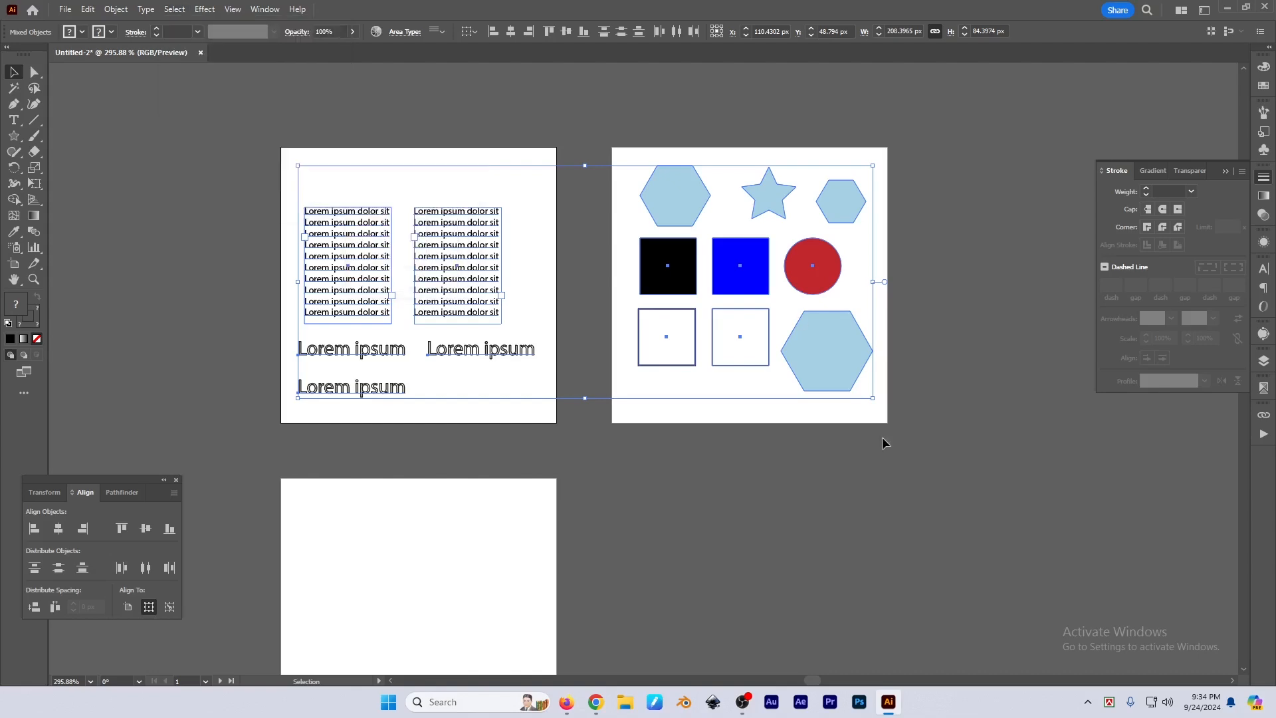
Select only the large light-blue hexagon on the second artboard and select its direction handles
{"action": "scroll", "coordinate": [886, 443], "scroll_direction": "up", "scroll_amount": 3}
{"action": "left_click", "coordinate": [775, 369]}
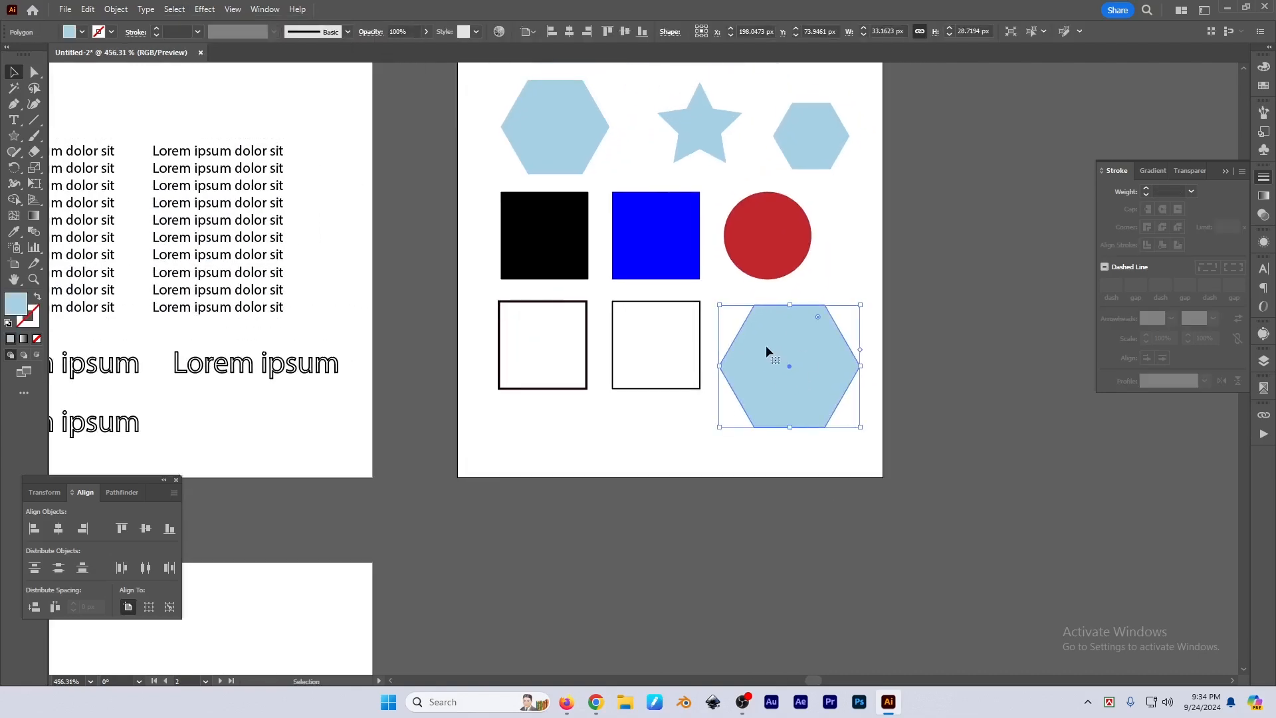
{"action": "scroll", "coordinate": [775, 372], "scroll_direction": "up", "scroll_amount": 2}
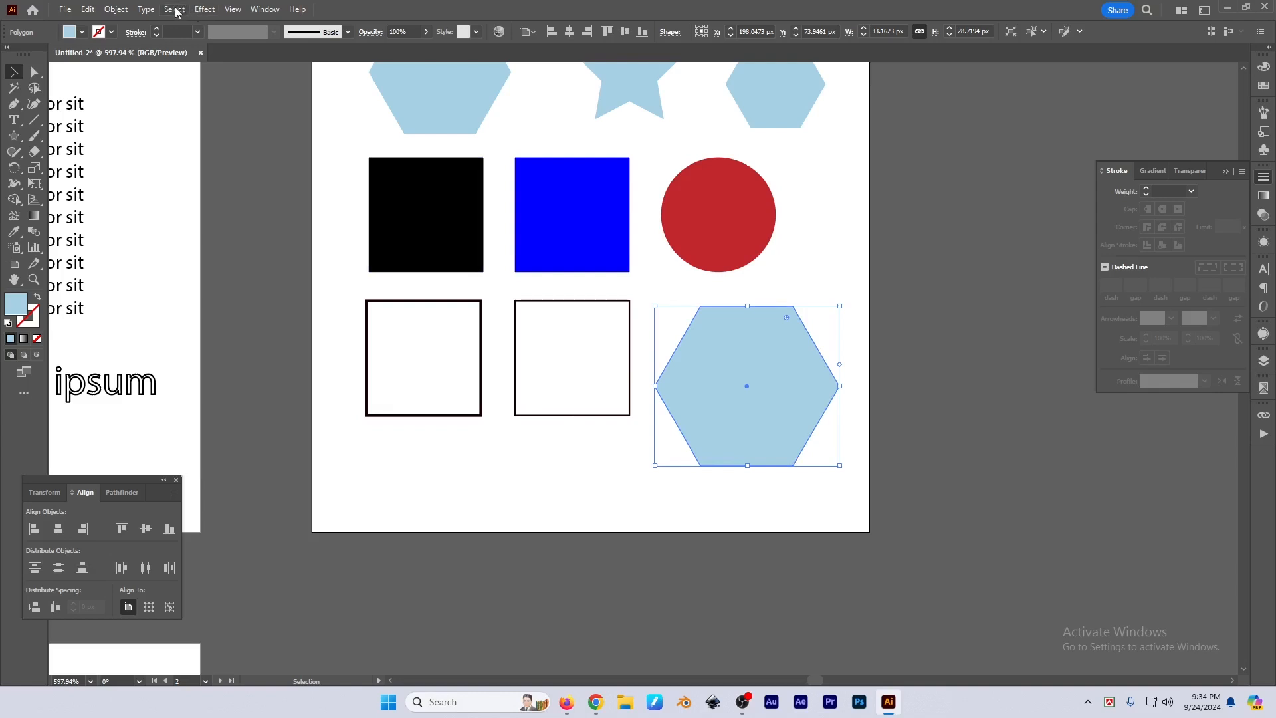
{"action": "left_click", "coordinate": [176, 10]}
{"action": "mouse_move", "coordinate": [280, 154]}
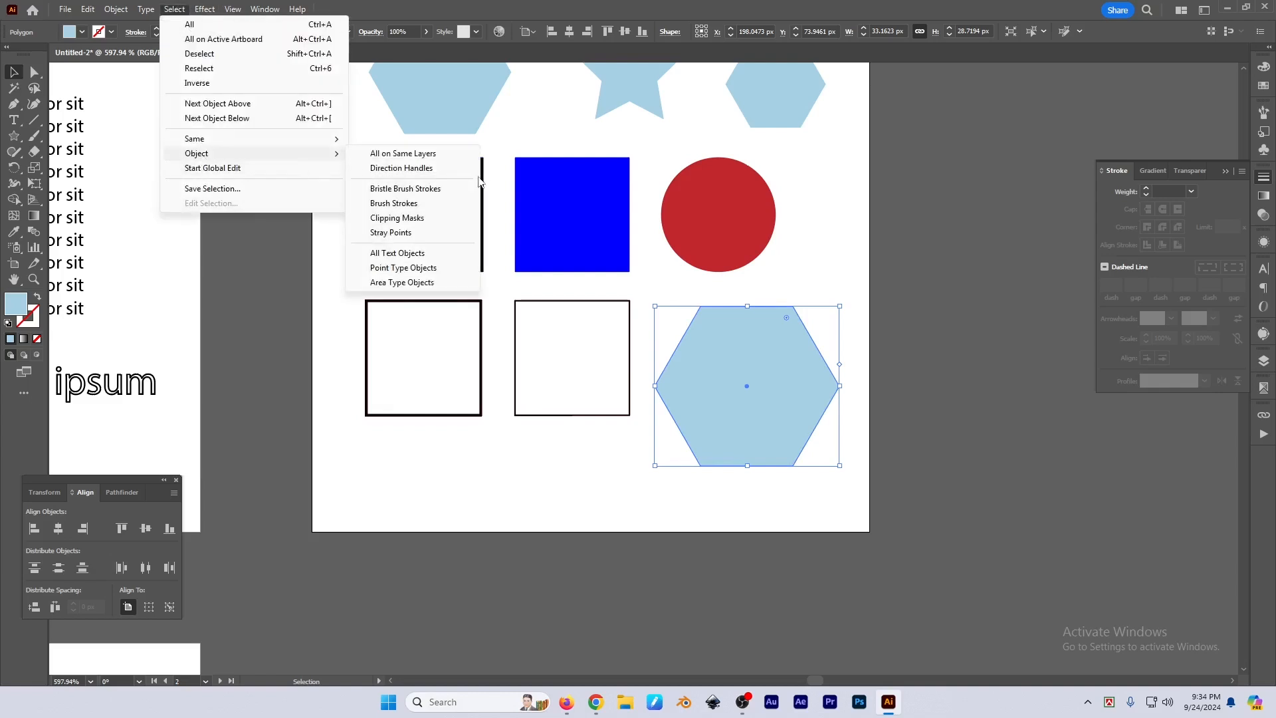
{"action": "left_click", "coordinate": [415, 168]}
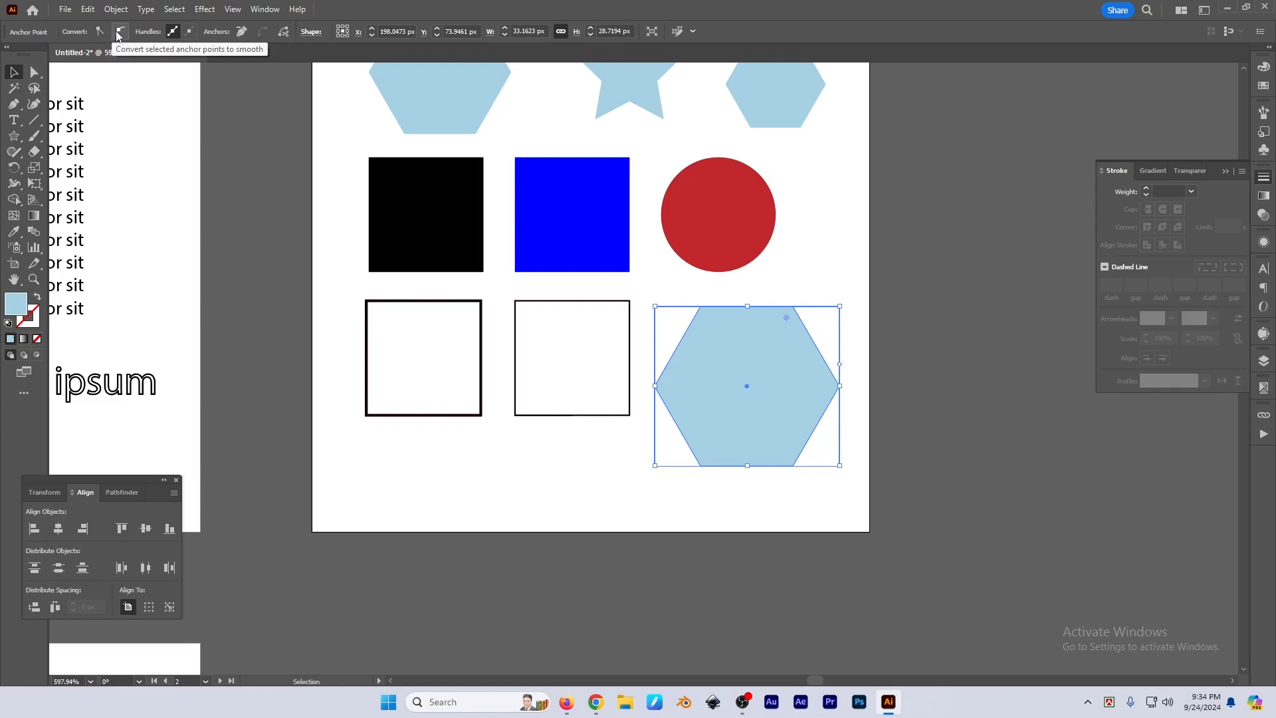
Directly select the large hexagon's upper-left anchor point and convert it to a smooth point
{"action": "left_click", "coordinate": [697, 300]}
{"action": "key", "text": "a"}
{"action": "left_click", "coordinate": [712, 325]}
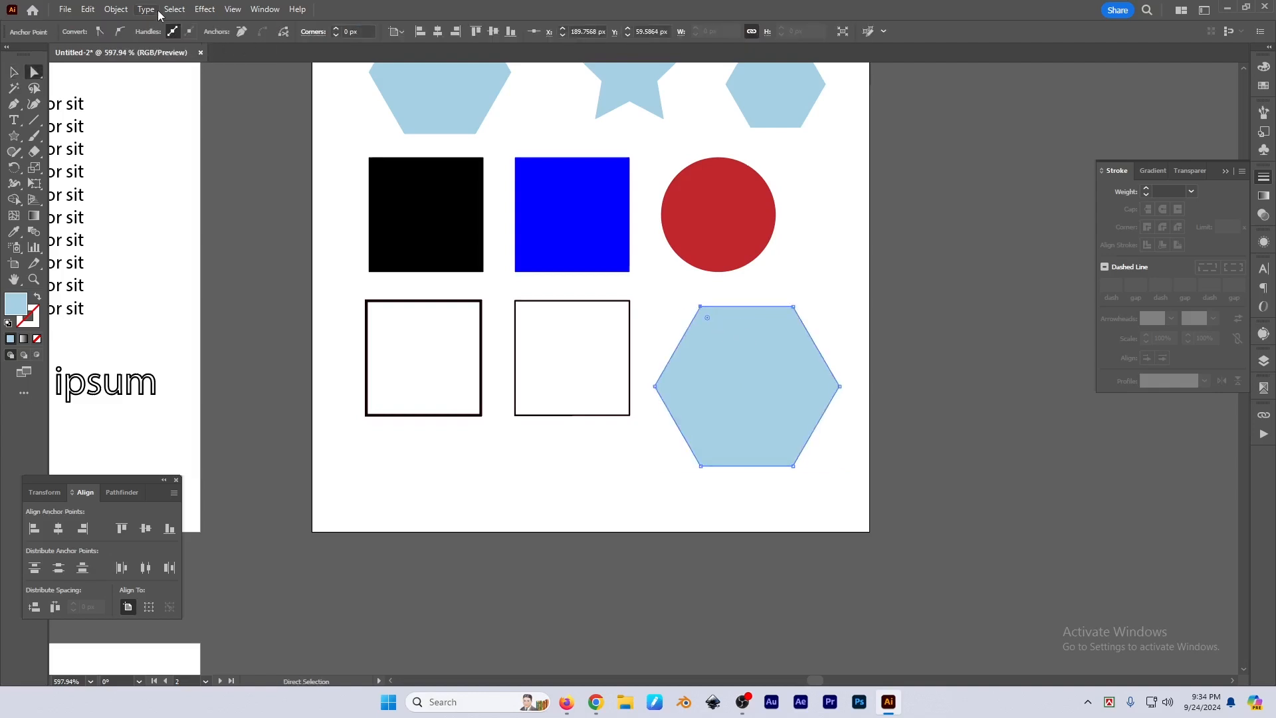
{"action": "left_click", "coordinate": [120, 32]}
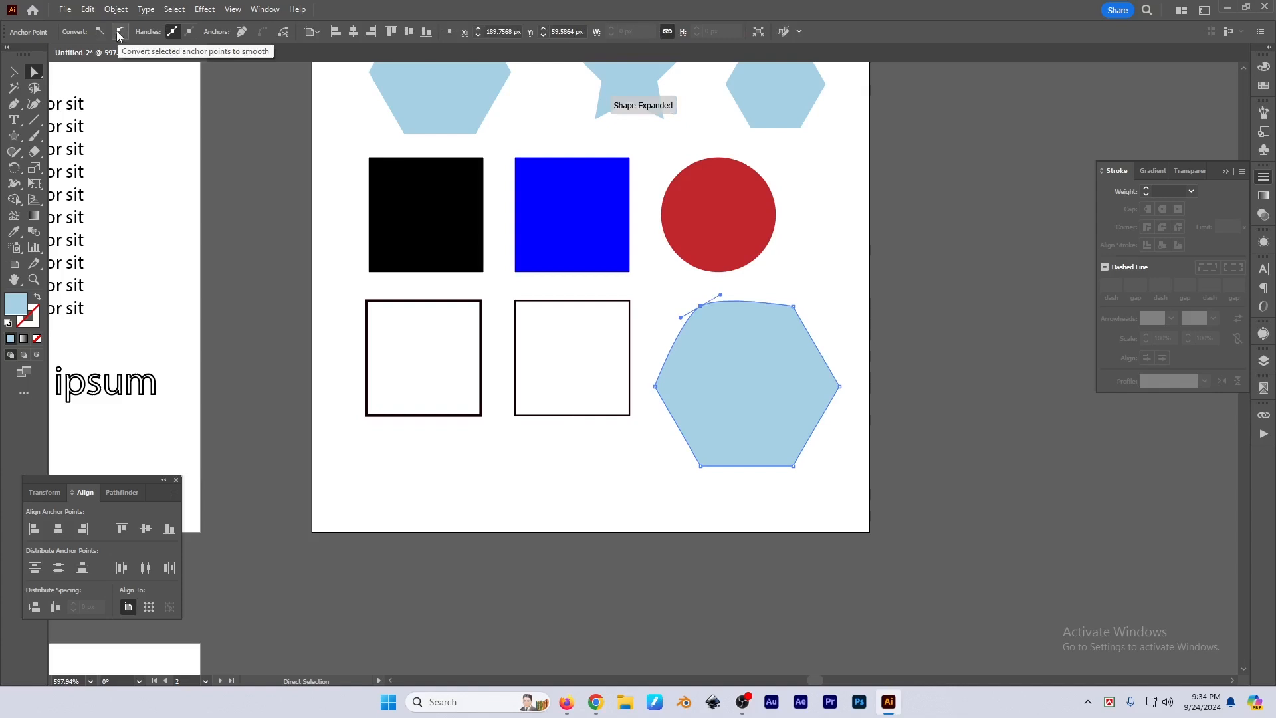
Convert the large hexagon's lower-right anchor point to a smooth point and deselect the shape
{"action": "left_click_drag", "start_coordinate": [784, 493], "coordinate": [809, 465]}
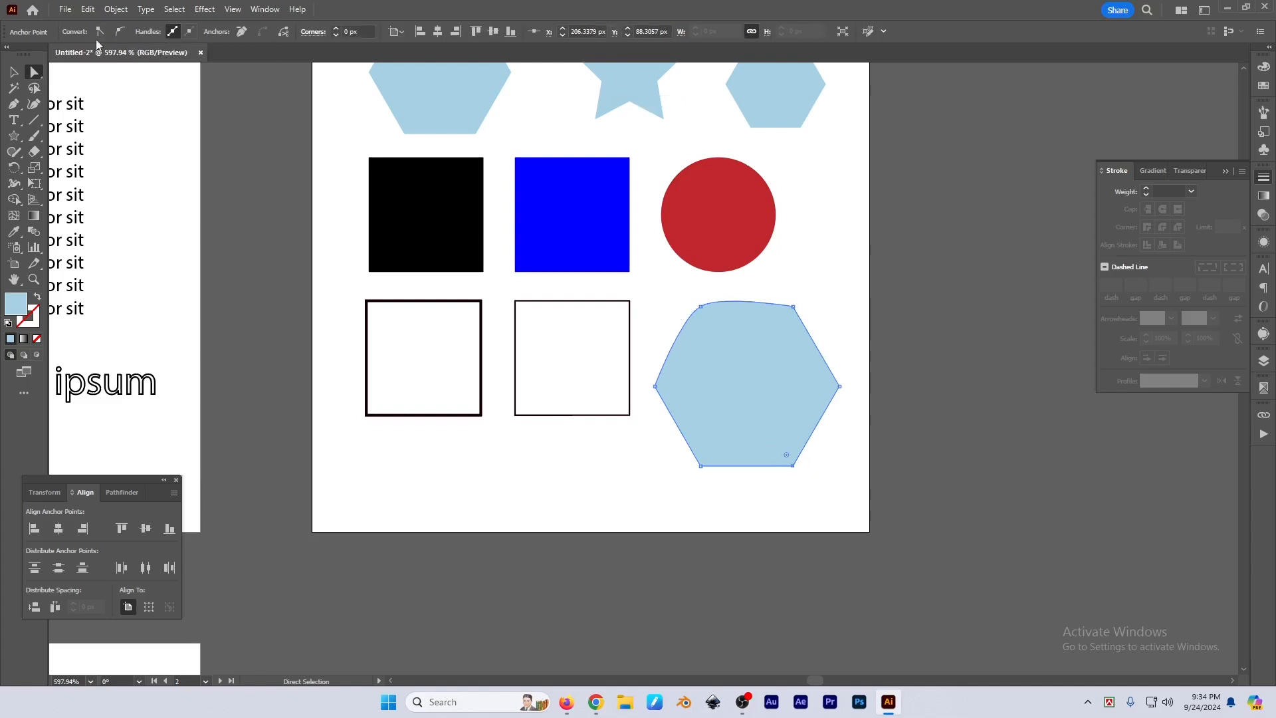
{"action": "left_click", "coordinate": [935, 388]}
{"action": "scroll", "coordinate": [835, 468], "scroll_direction": "down", "scroll_amount": 1}
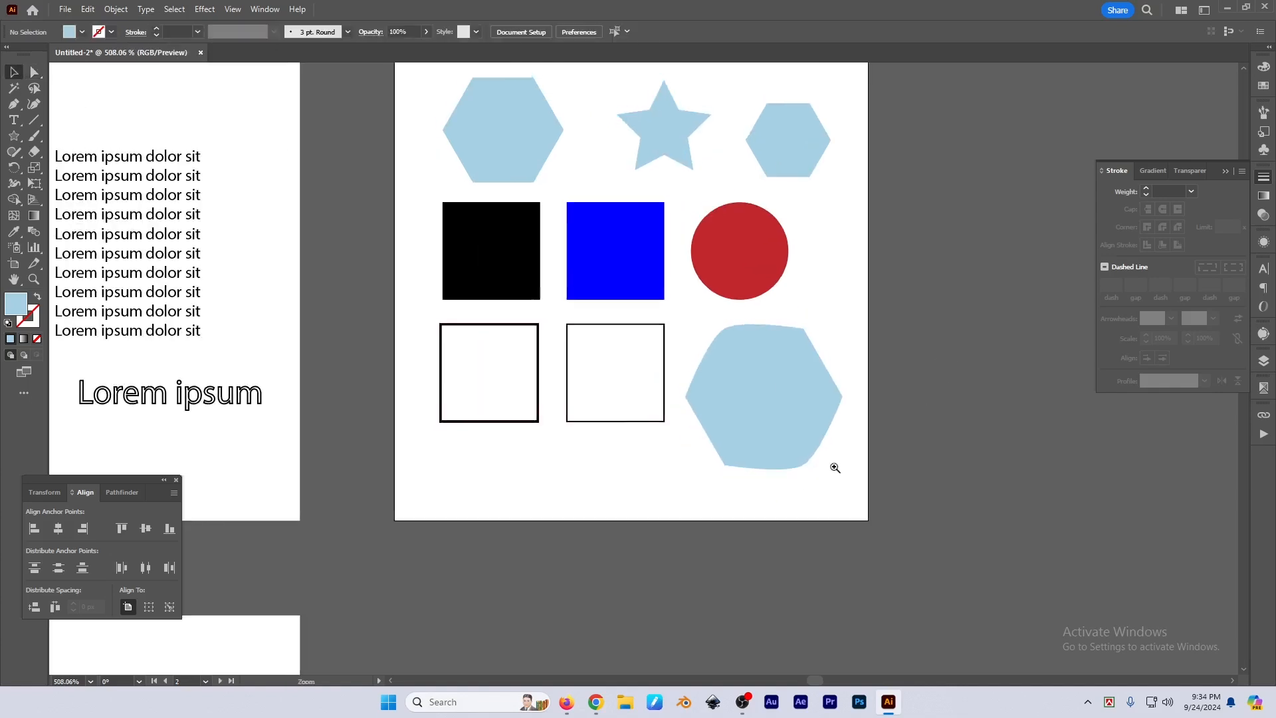
Examine the object selection options with nothing selected and with the large edited hexagon selected
{"action": "left_click", "coordinate": [174, 10]}
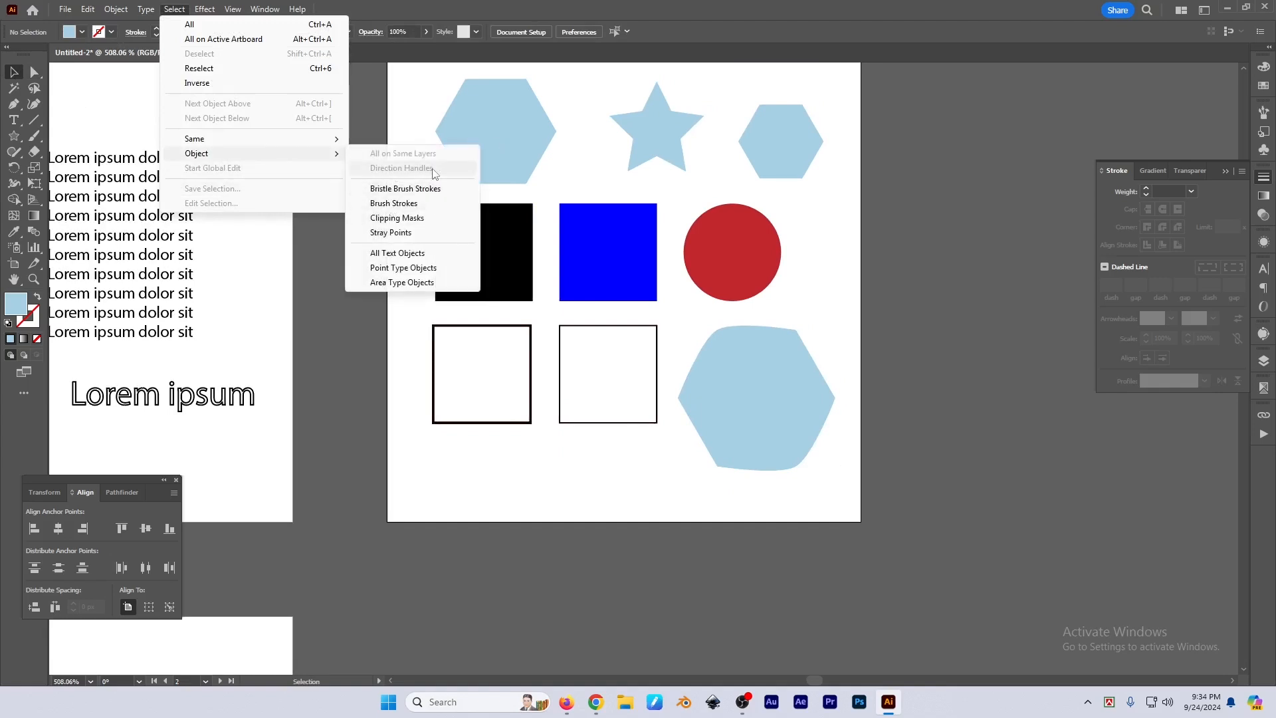
{"action": "left_click", "coordinate": [936, 486]}
{"action": "left_click", "coordinate": [747, 432]}
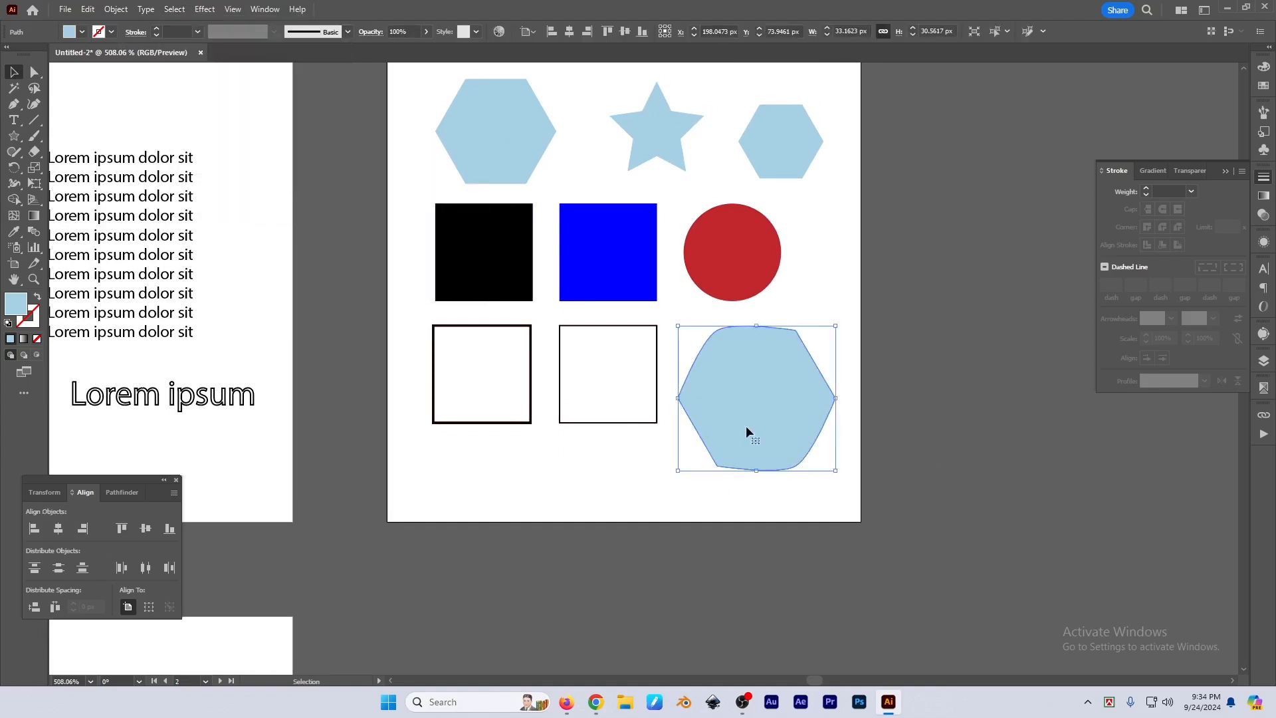
{"action": "left_click", "coordinate": [173, 9]}
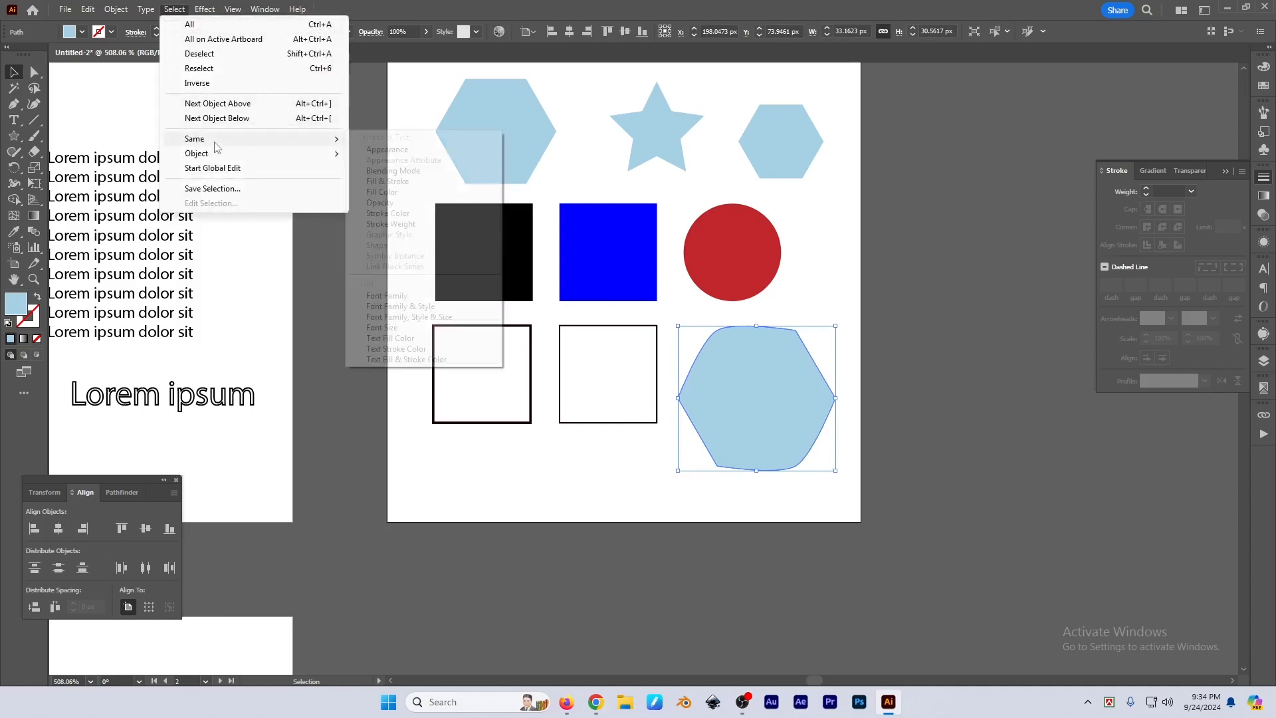
{"action": "mouse_move", "coordinate": [214, 159]}
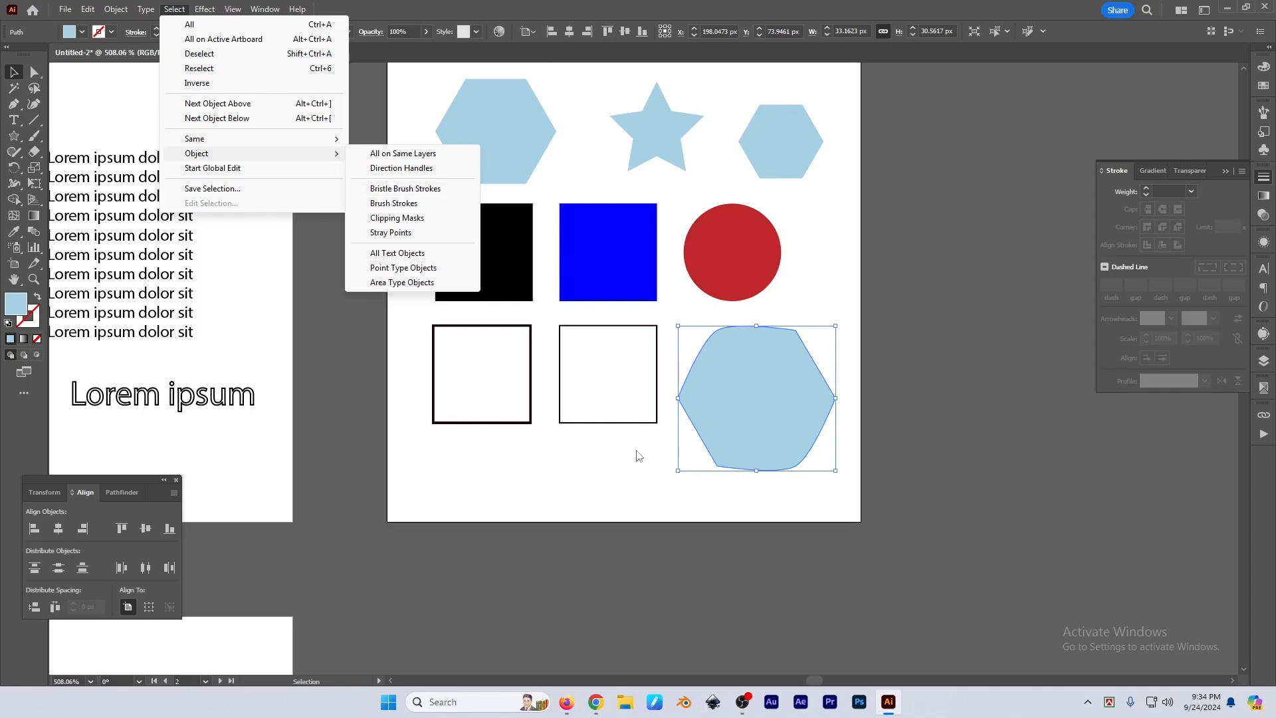
{"action": "left_click", "coordinate": [496, 472]}
Scale the four squares and the upper-left hexagon together to about 38 × 58 px and shift them slightly left
{"action": "left_click_drag", "start_coordinate": [493, 465], "coordinate": [629, 374]}
{"action": "left_click", "coordinate": [508, 257], "text": "shift"}
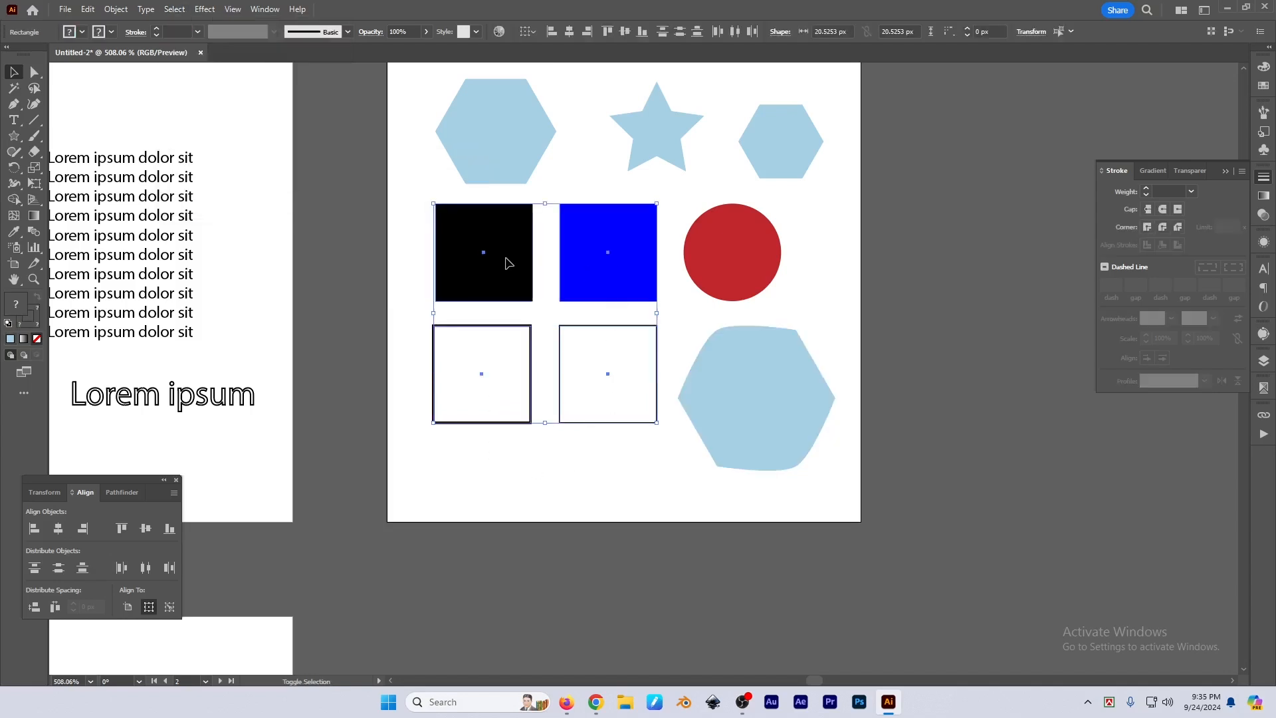
{"action": "left_click", "coordinate": [519, 156], "text": "shift"}
{"action": "left_click", "coordinate": [607, 287], "text": "shift"}
{"action": "left_click_drag", "start_coordinate": [549, 428], "coordinate": [545, 356]}
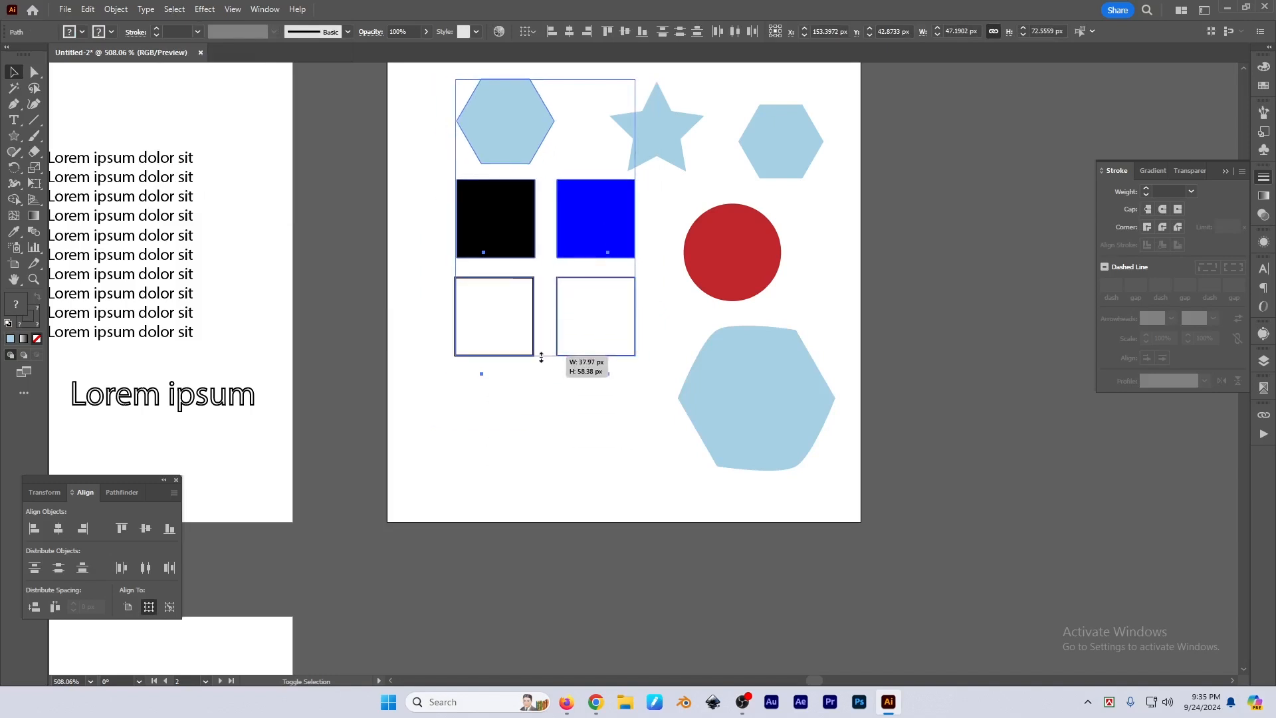
{"action": "left_click_drag", "start_coordinate": [606, 219], "coordinate": [586, 219]}
Duplicate the thin-outlined square directly below itself and give the copy the red circle's appearance
{"action": "left_click", "coordinate": [581, 428]}
{"action": "left_click_drag", "start_coordinate": [573, 275], "coordinate": [574, 387]}
{"action": "key", "text": "i"}
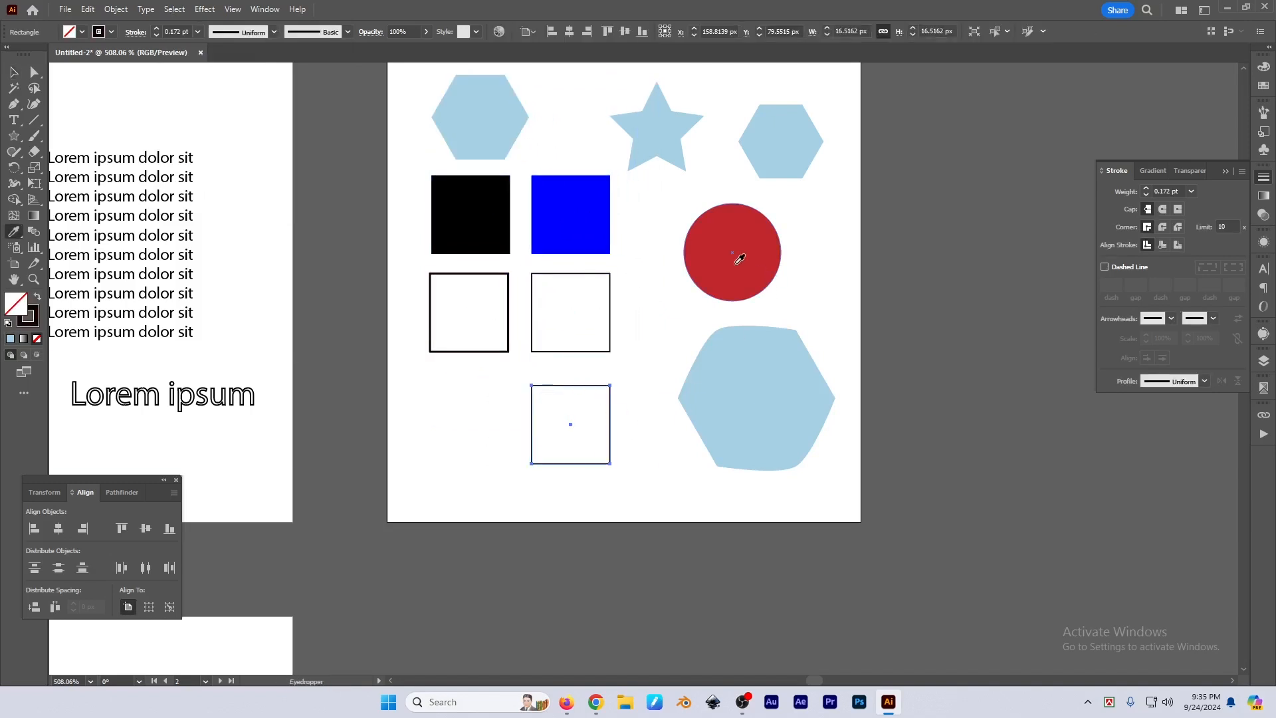
{"action": "left_click", "coordinate": [735, 260]}
{"action": "key", "text": "ctrl+shift+a"}
{"action": "scroll", "coordinate": [625, 399], "scroll_direction": "up", "scroll_amount": 1}
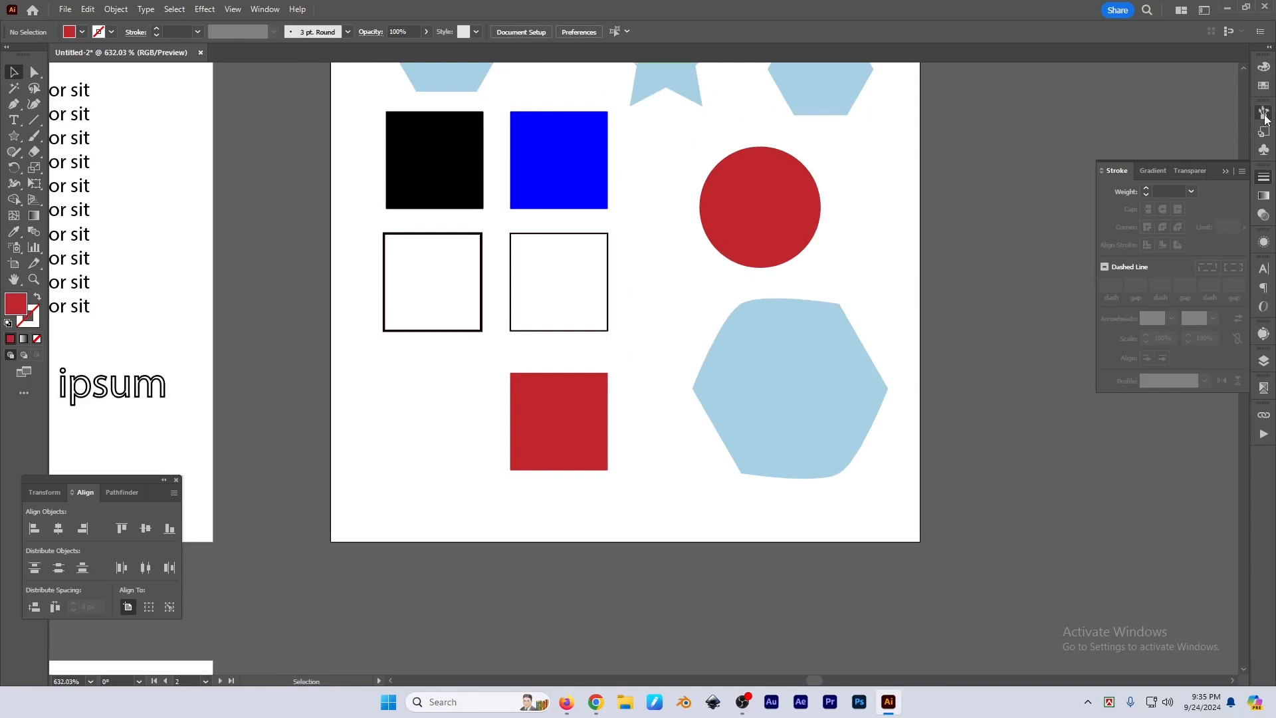
Open the Bristle Brush Library and place it beside the artwork, enlarged to show more brushes
{"action": "left_click", "coordinate": [1263, 112]}
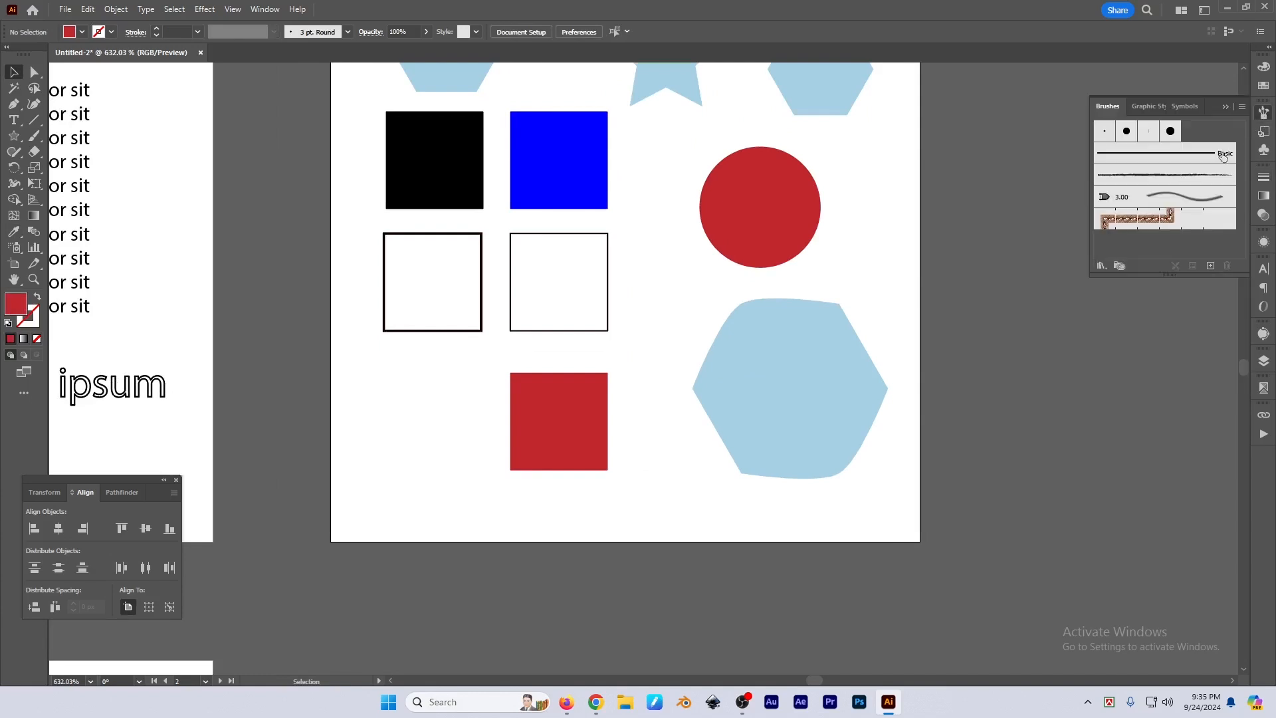
{"action": "left_click", "coordinate": [1242, 107]}
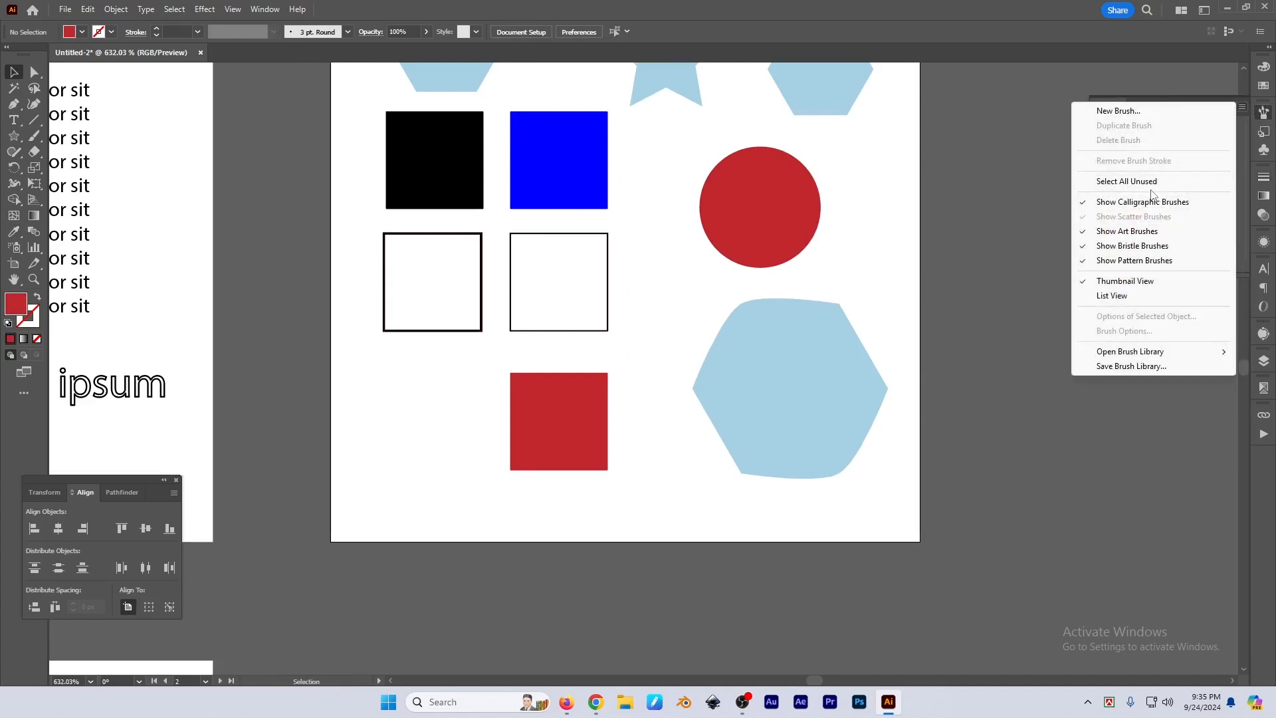
{"action": "mouse_move", "coordinate": [1128, 358]}
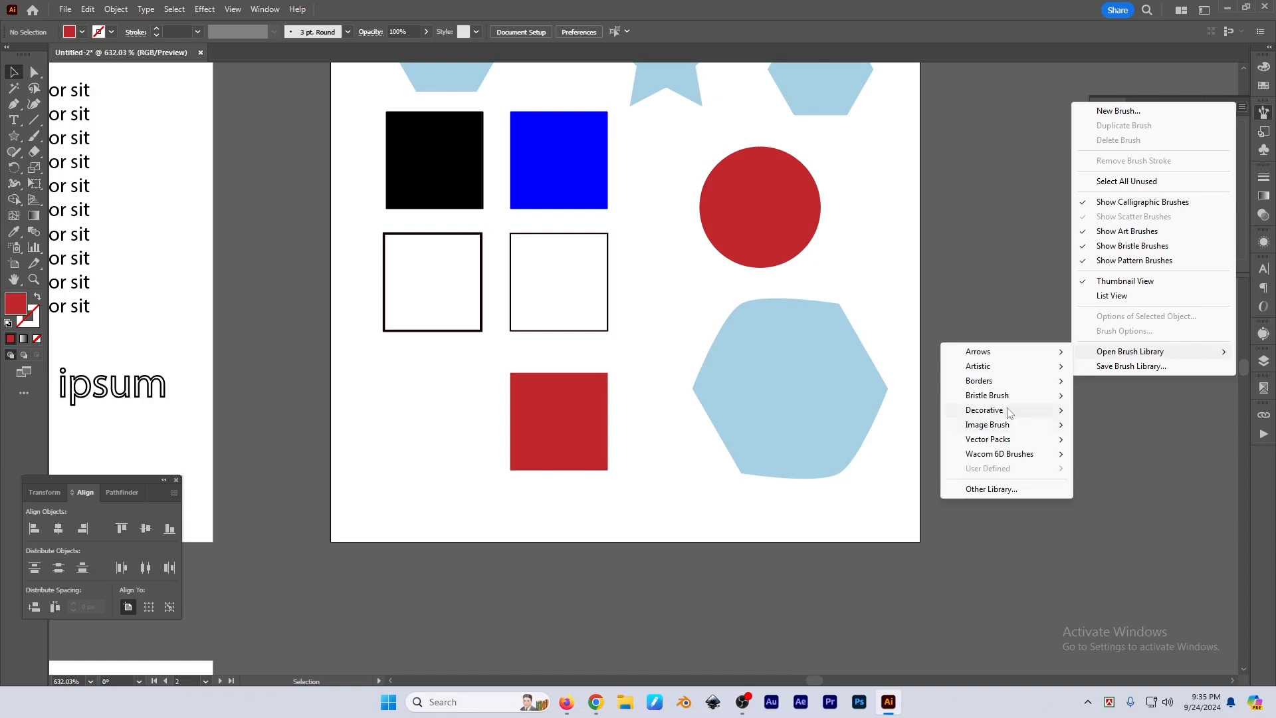
{"action": "mouse_move", "coordinate": [989, 398]}
{"action": "left_click", "coordinate": [1107, 396]}
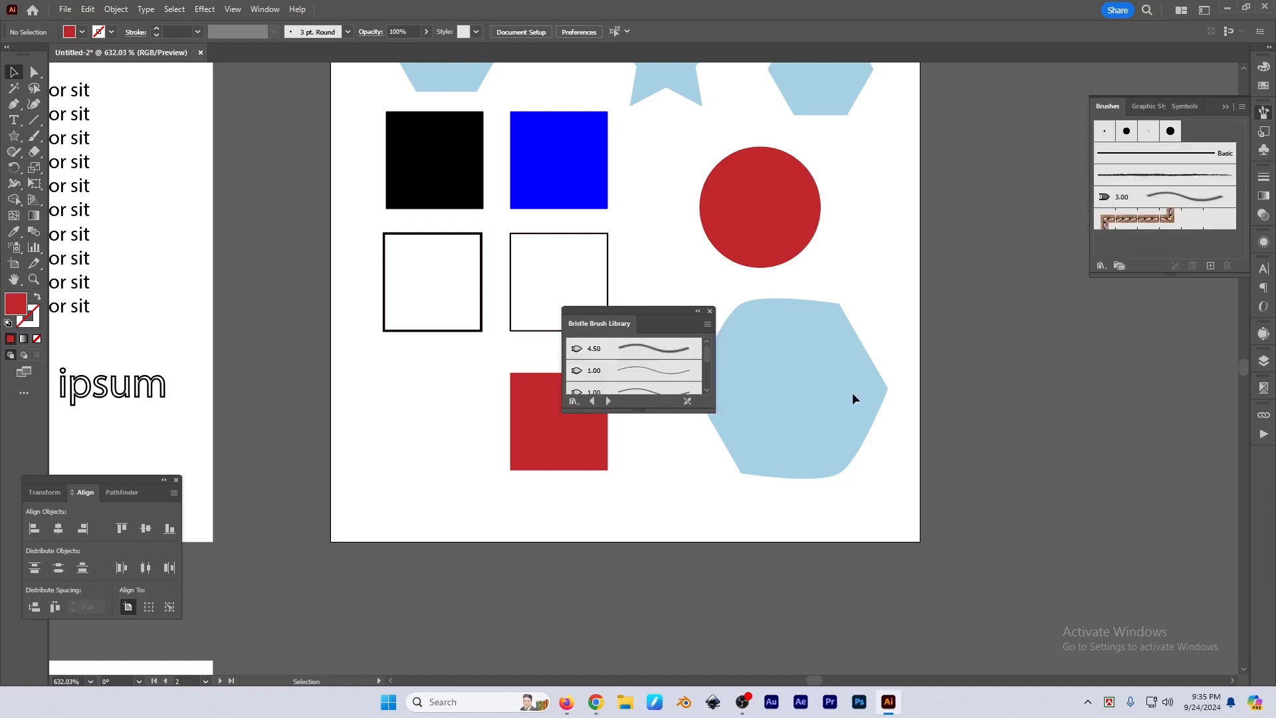
{"action": "mouse_move", "coordinate": [658, 313]}
{"action": "left_mouse_down"}
{"action": "mouse_move", "coordinate": [977, 182]}
{"action": "mouse_move", "coordinate": [979, 161]}
{"action": "left_mouse_up"}
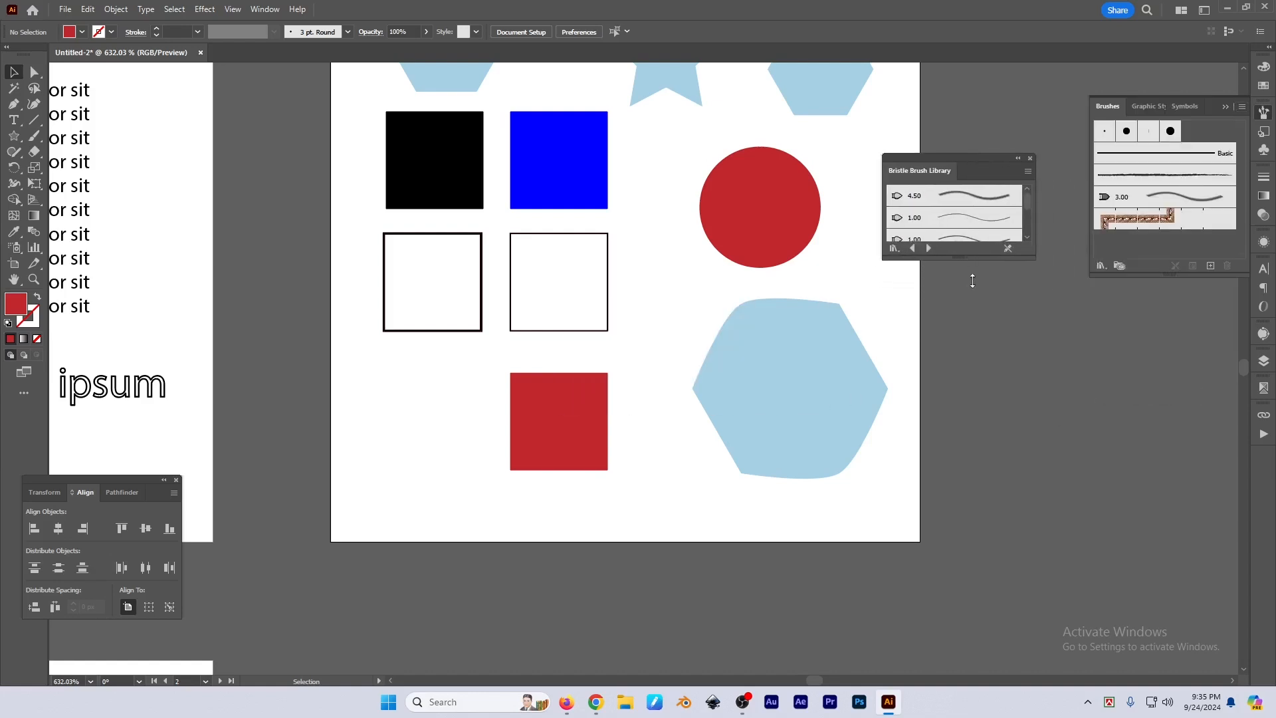
{"action": "left_click_drag", "start_coordinate": [973, 281], "coordinate": [972, 439]}
Apply the 6.00 bristle brush to the red square with a 0.25 pt stroke and move it to the artboard's lower-left area
{"action": "left_click", "coordinate": [599, 426]}
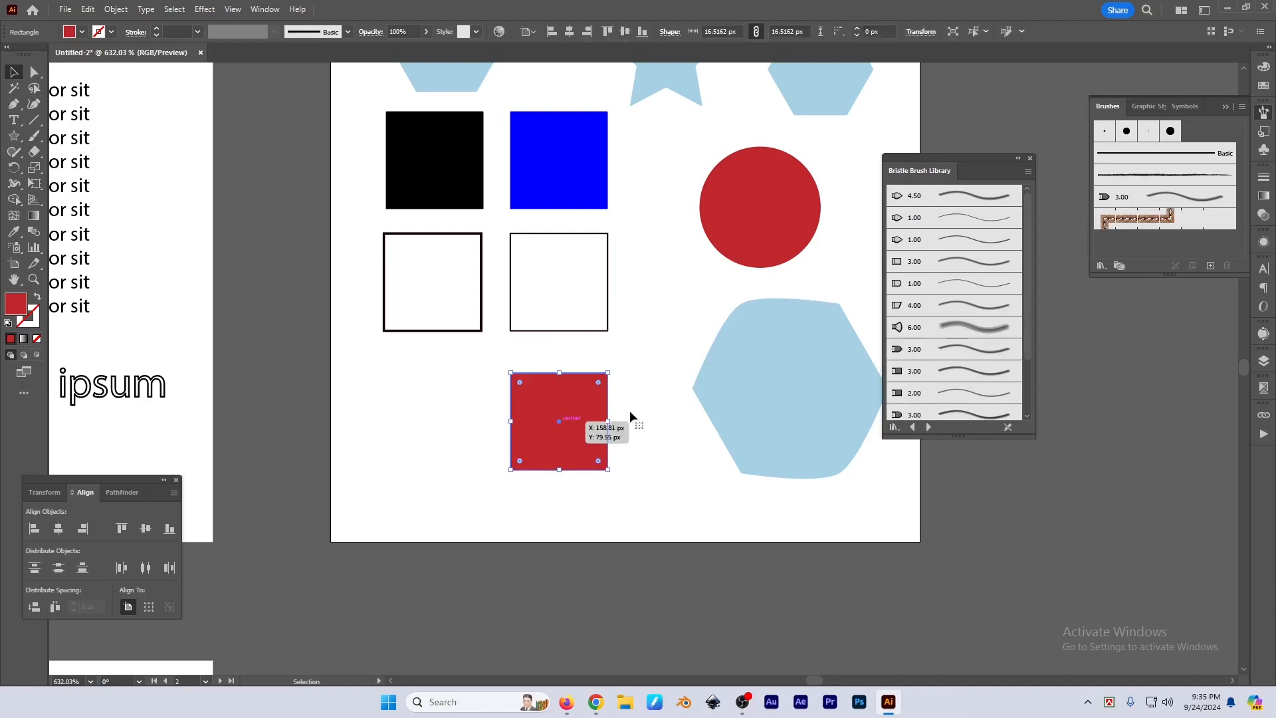
{"action": "left_click", "coordinate": [970, 329]}
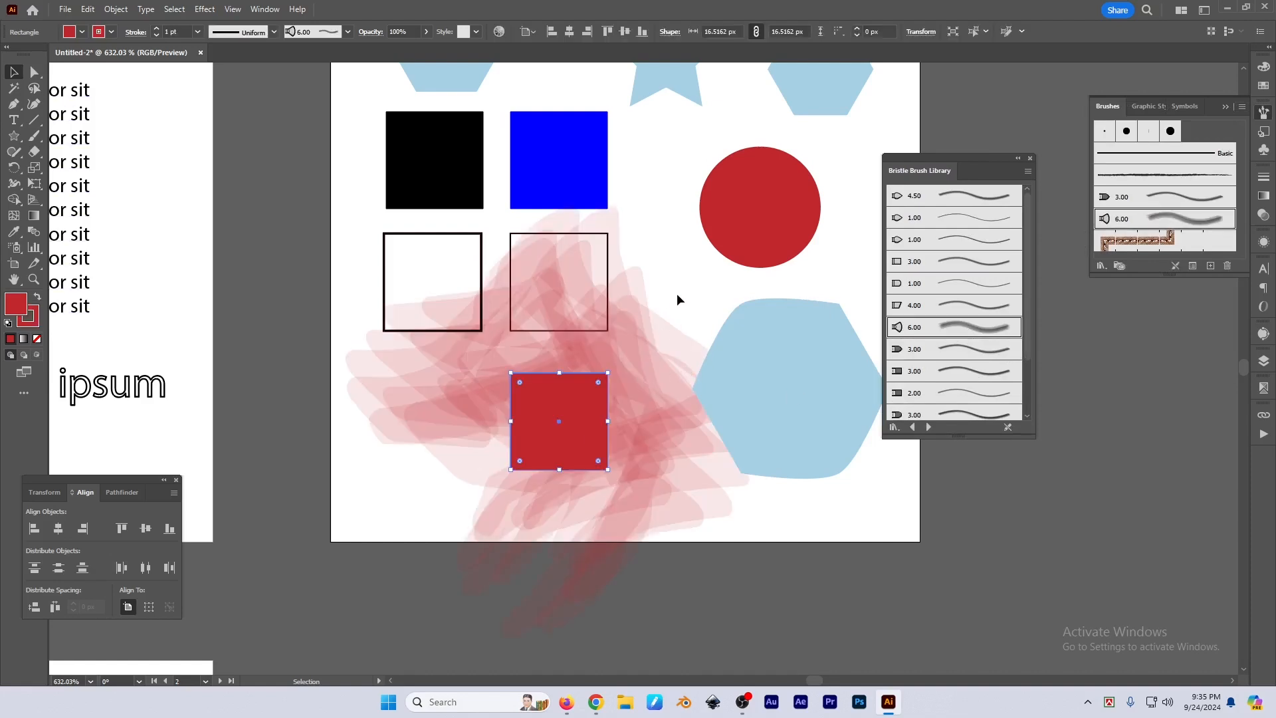
{"action": "mouse_move", "coordinate": [564, 430]}
{"action": "left_mouse_down"}
{"action": "mouse_move", "coordinate": [477, 460]}
{"action": "mouse_move", "coordinate": [426, 524]}
{"action": "left_mouse_up"}
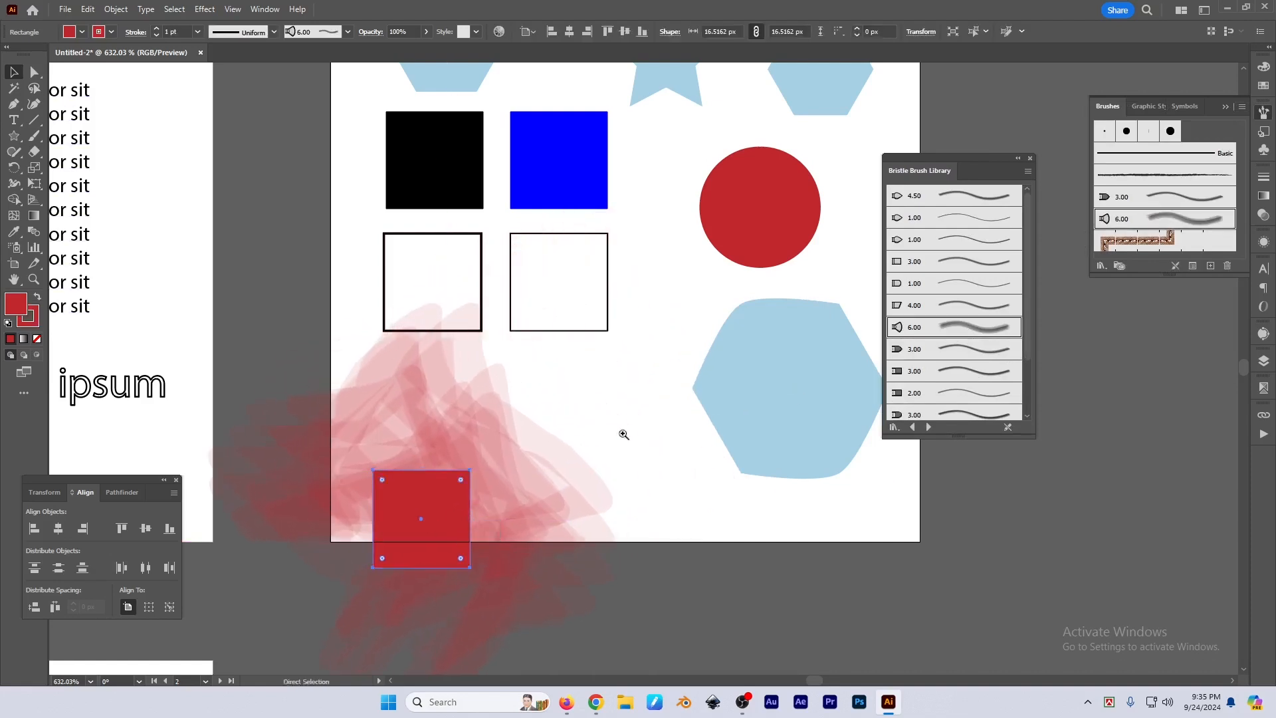
{"action": "left_click_drag", "start_coordinate": [624, 434], "coordinate": [618, 398]}
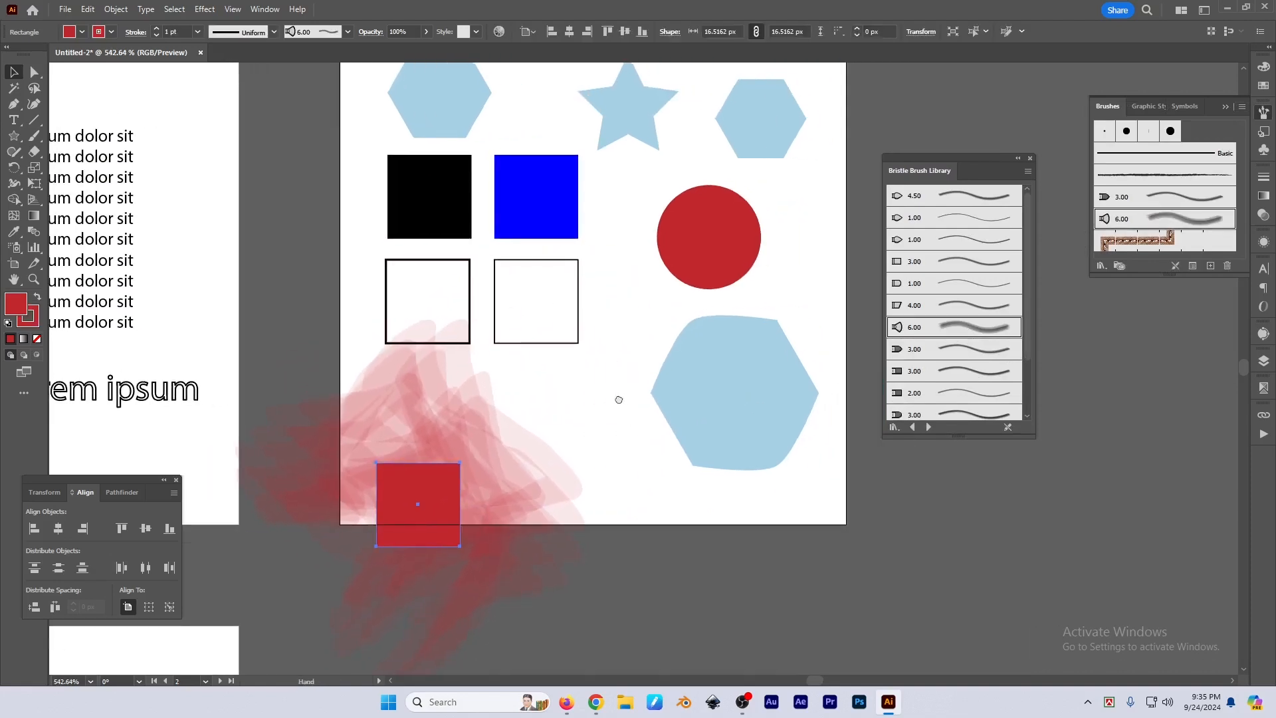
{"action": "left_click", "coordinate": [1264, 178]}
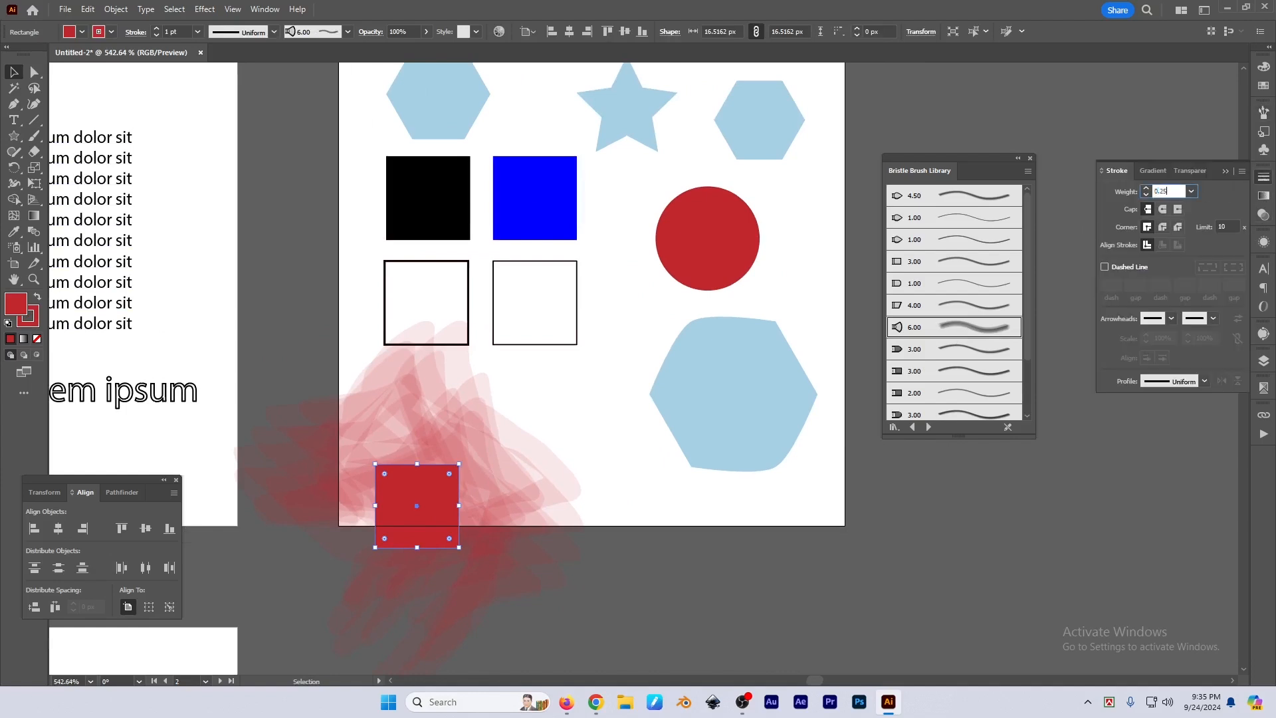
{"action": "key", "text": "Return"}
Duplicate the brushed red square to its right and apply the 4.50 bristle brush to the copy
{"action": "mouse_move", "coordinate": [434, 484]}
{"action": "left_mouse_down"}
{"action": "mouse_move", "coordinate": [456, 501]}
{"action": "mouse_move", "coordinate": [438, 424]}
{"action": "mouse_move", "coordinate": [579, 472]}
{"action": "mouse_move", "coordinate": [645, 440]}
{"action": "left_mouse_up"}
{"action": "left_click", "coordinate": [556, 487]}
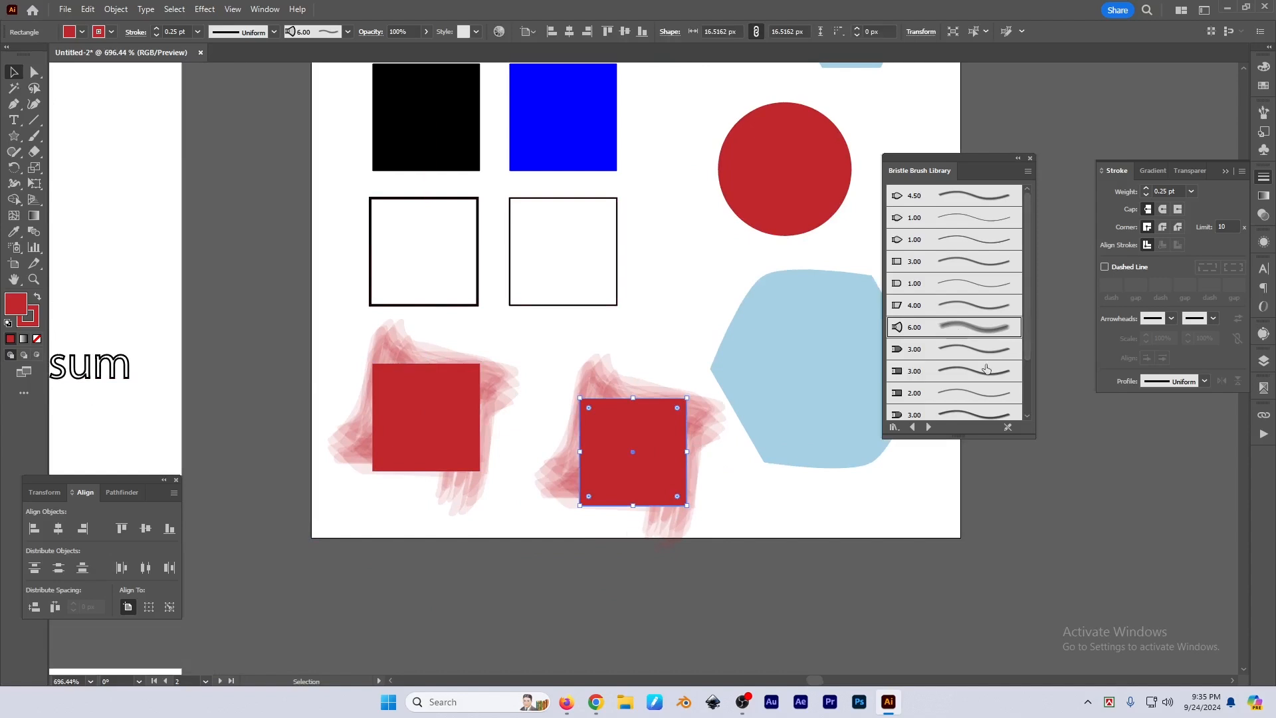
{"action": "left_click", "coordinate": [976, 196]}
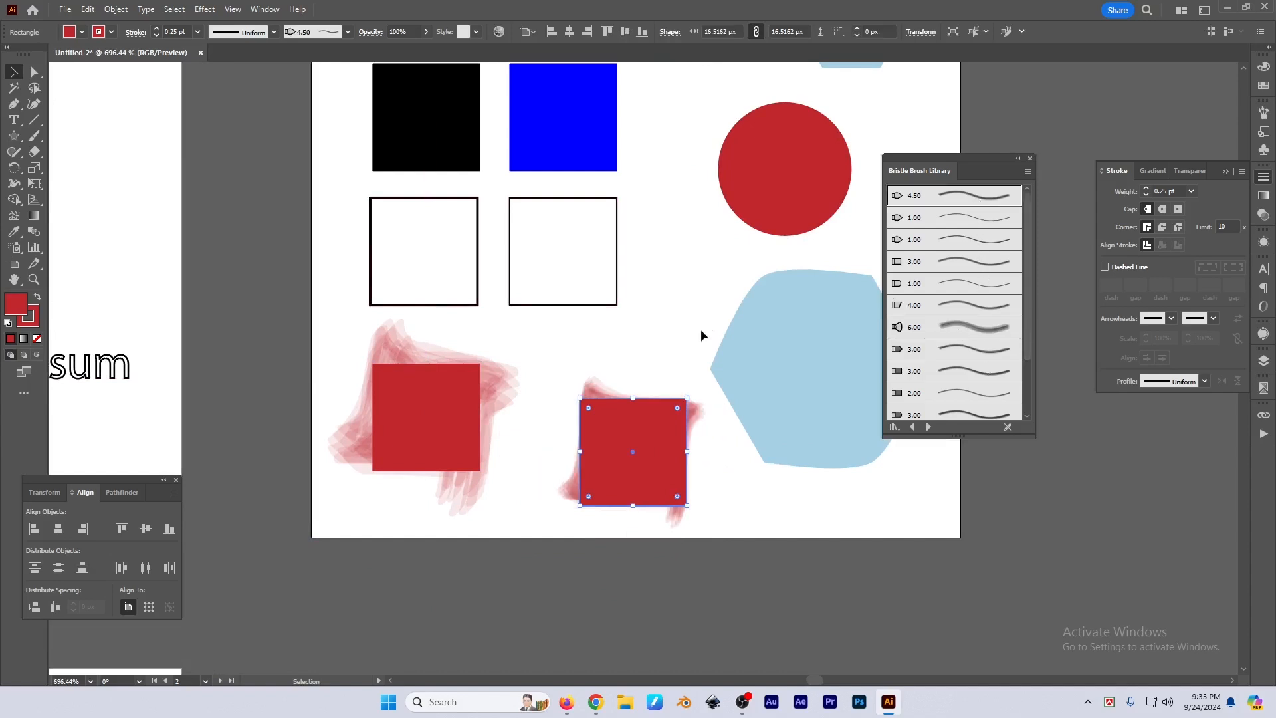
{"action": "left_click", "coordinate": [701, 329]}
{"action": "scroll", "coordinate": [644, 365], "scroll_direction": "left", "scroll_amount": 2}
Starting from the red copy, select all objects with bristle brush strokes
{"action": "left_click", "coordinate": [677, 449]}
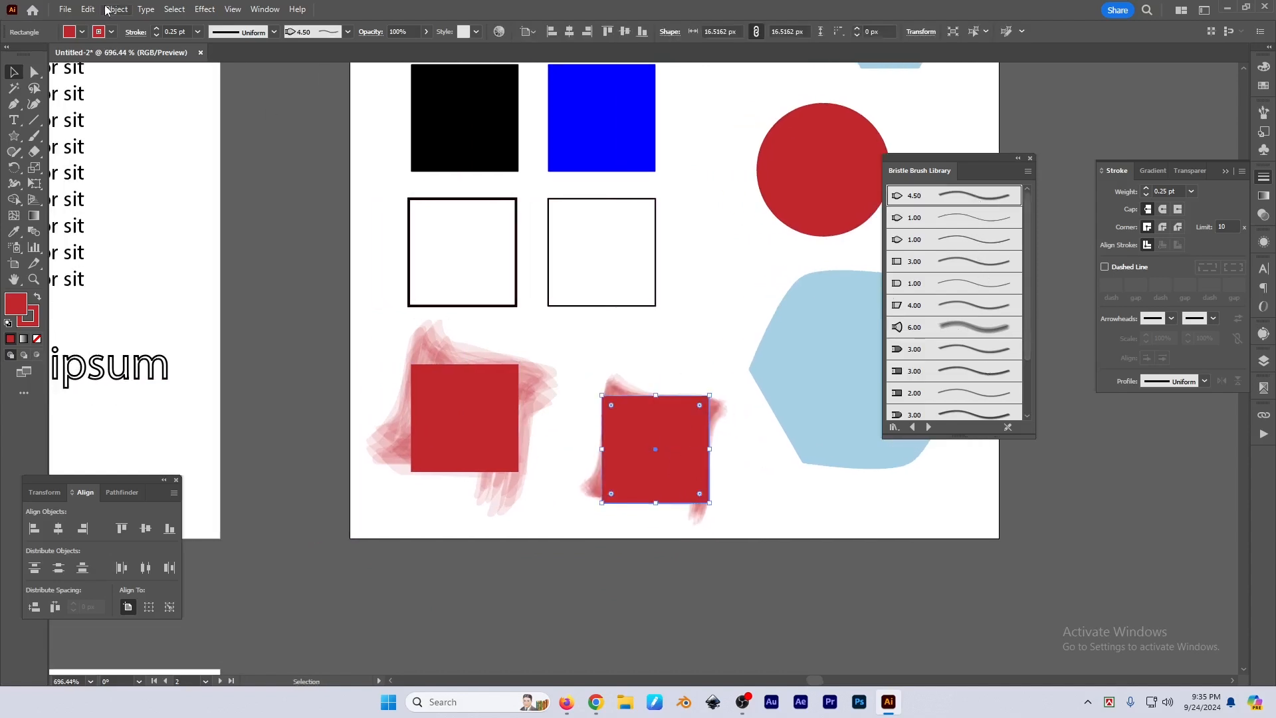
{"action": "left_click", "coordinate": [175, 10]}
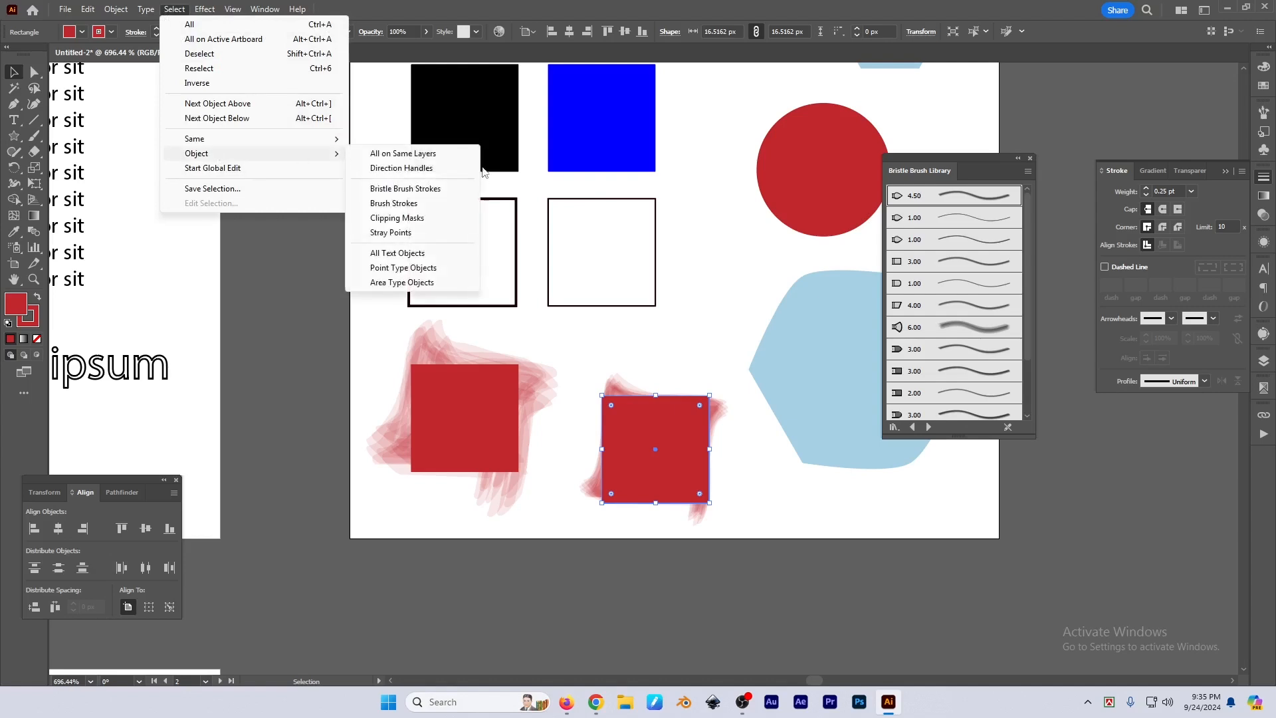
{"action": "left_click", "coordinate": [405, 188]}
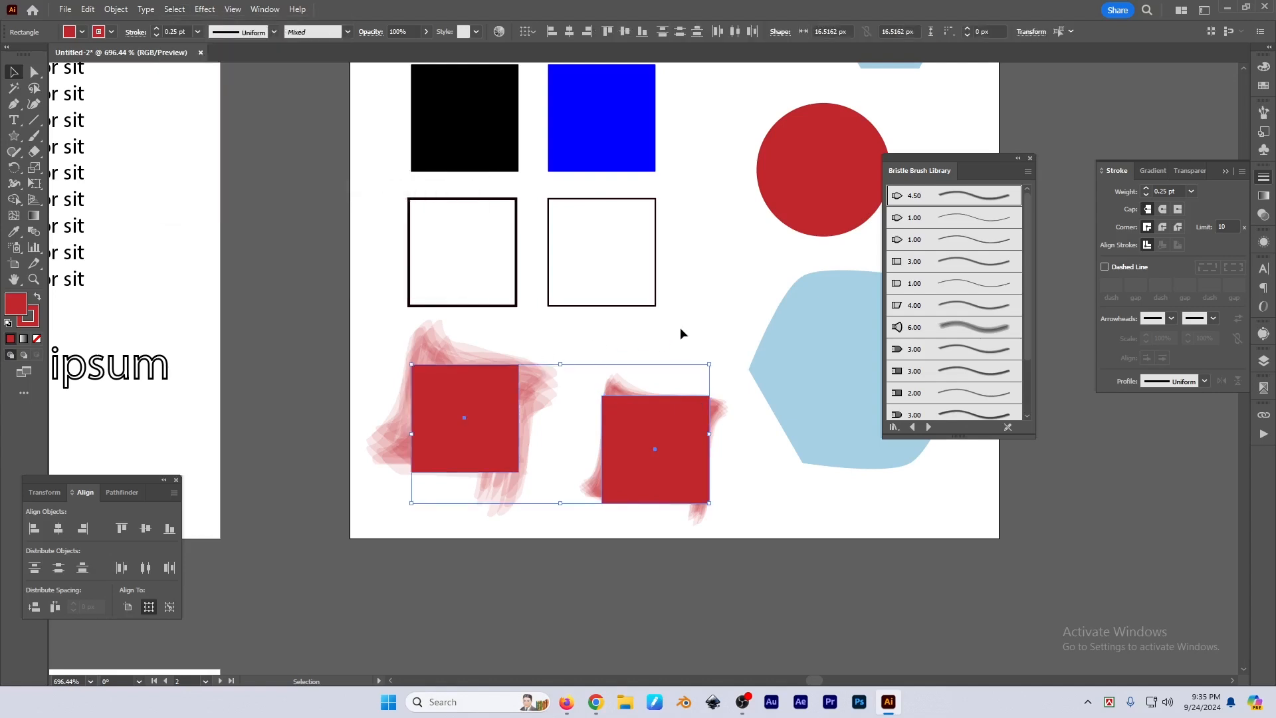
Give the red copy the blue square's appearance, apply the 4.50 bristle brush, and move it slightly down and right
{"action": "left_click", "coordinate": [656, 442]}
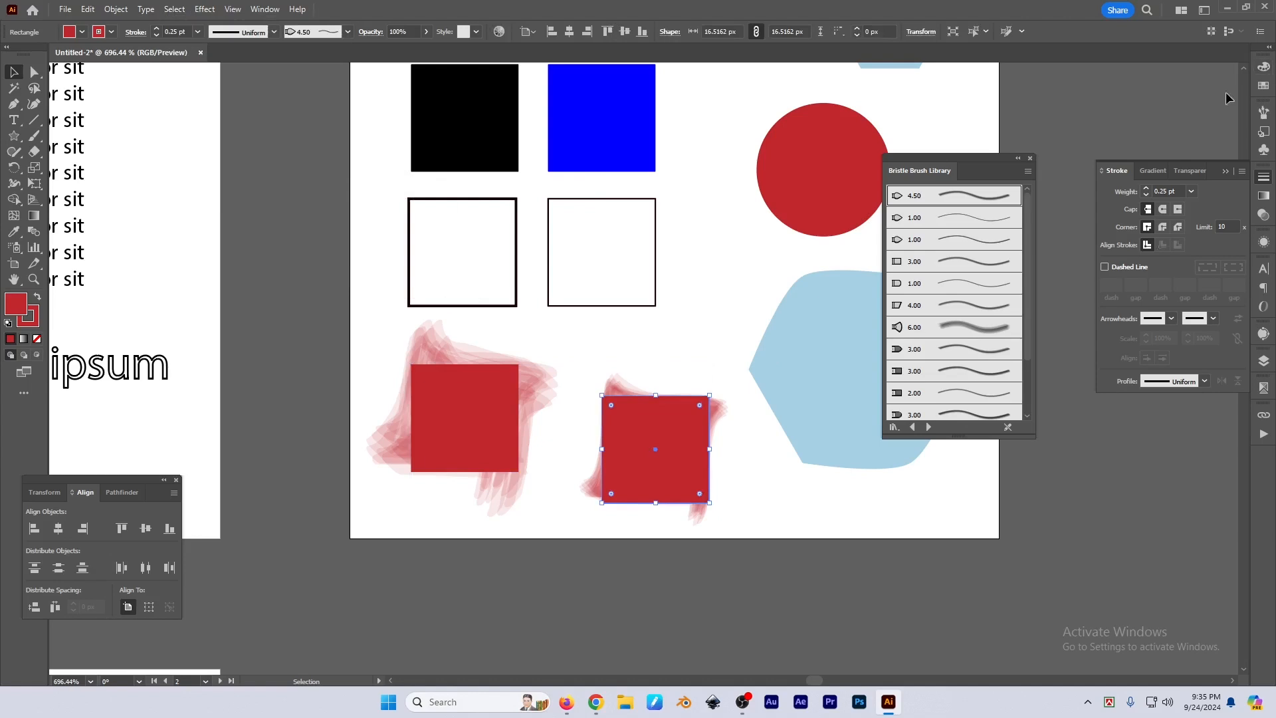
{"action": "key", "text": "i"}
{"action": "left_click", "coordinate": [637, 148]}
{"action": "key", "text": "v"}
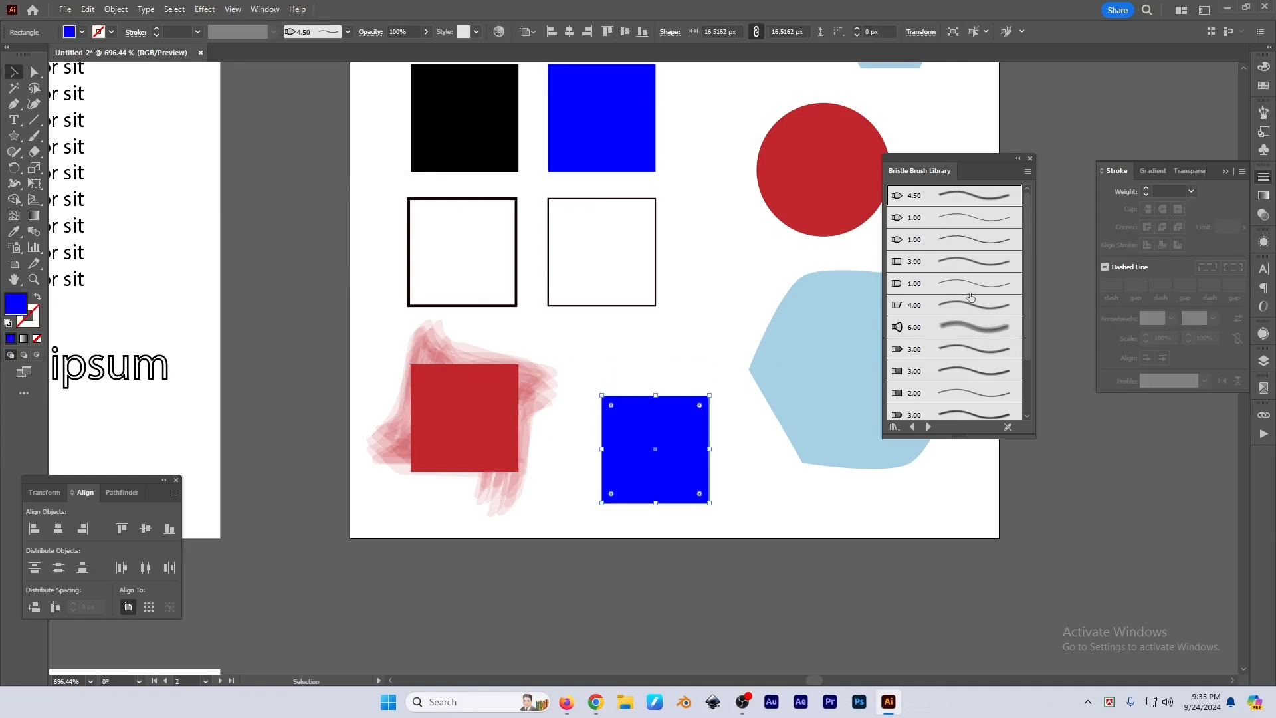
{"action": "left_click", "coordinate": [978, 197]}
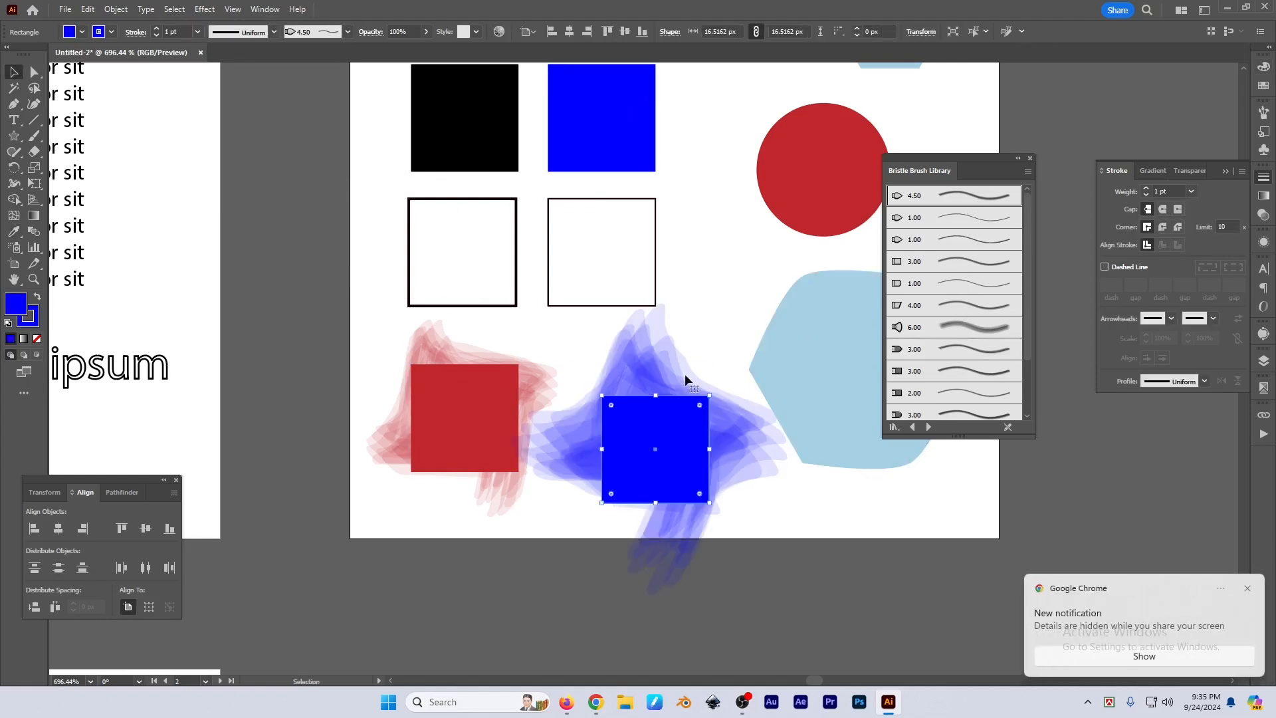
{"action": "left_click_drag", "start_coordinate": [655, 426], "coordinate": [698, 444]}
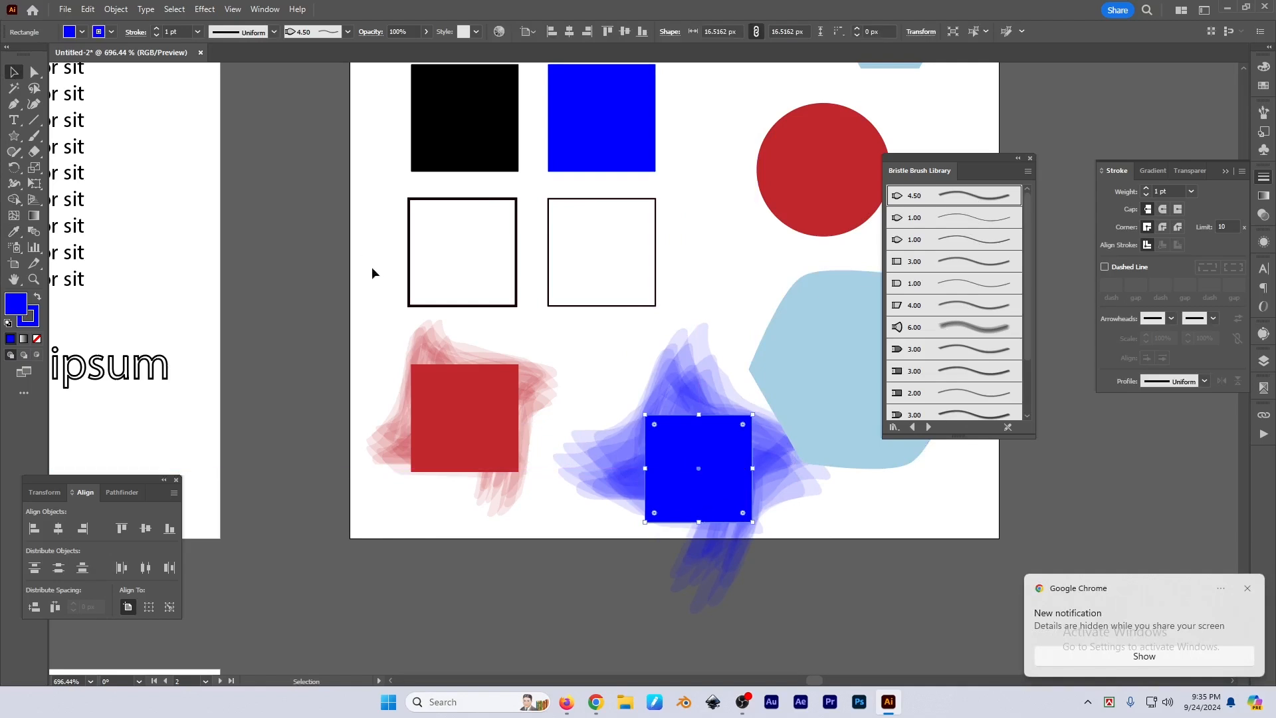
Starting from the blue brushed square, select all bristle brush strokes regardless of colour
{"action": "left_click", "coordinate": [188, 12]}
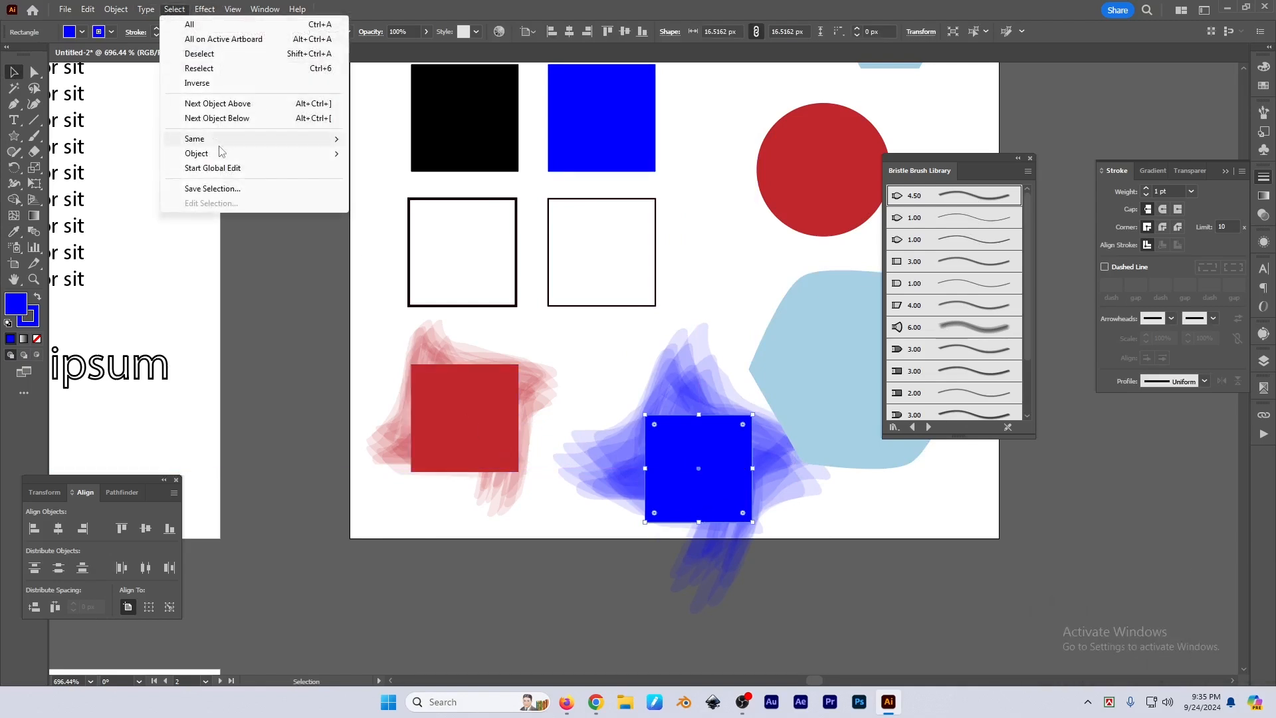
{"action": "mouse_move", "coordinate": [222, 154]}
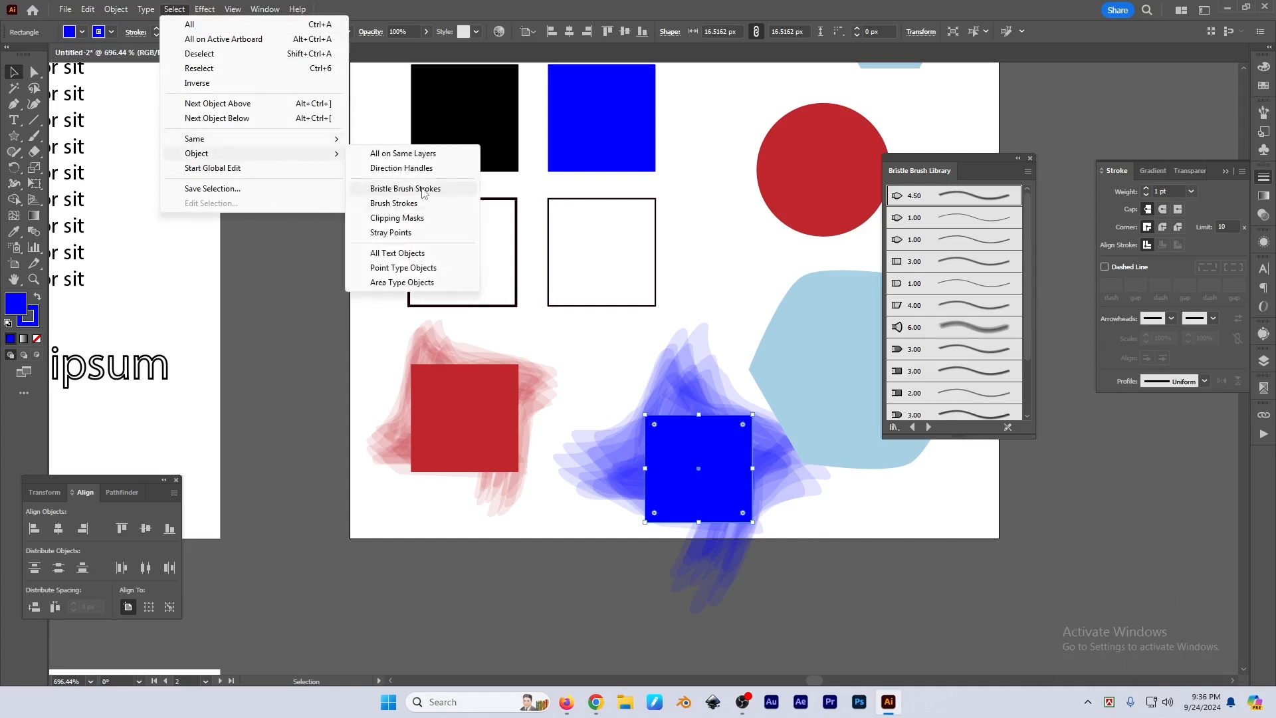
{"action": "left_click", "coordinate": [405, 189]}
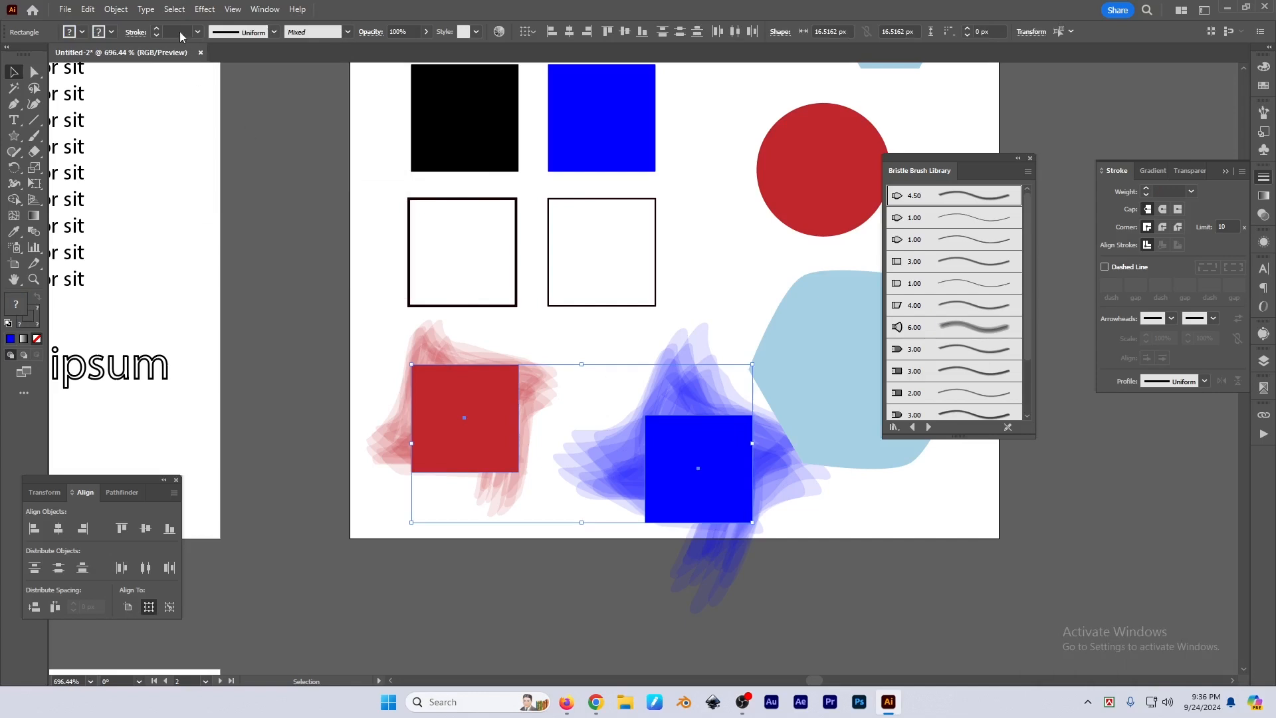
Replace the bristle strokes on the selected red and blue squares with the rough art brush from the document's brushes
{"action": "left_click", "coordinate": [175, 9]}
{"action": "mouse_move", "coordinate": [219, 157]}
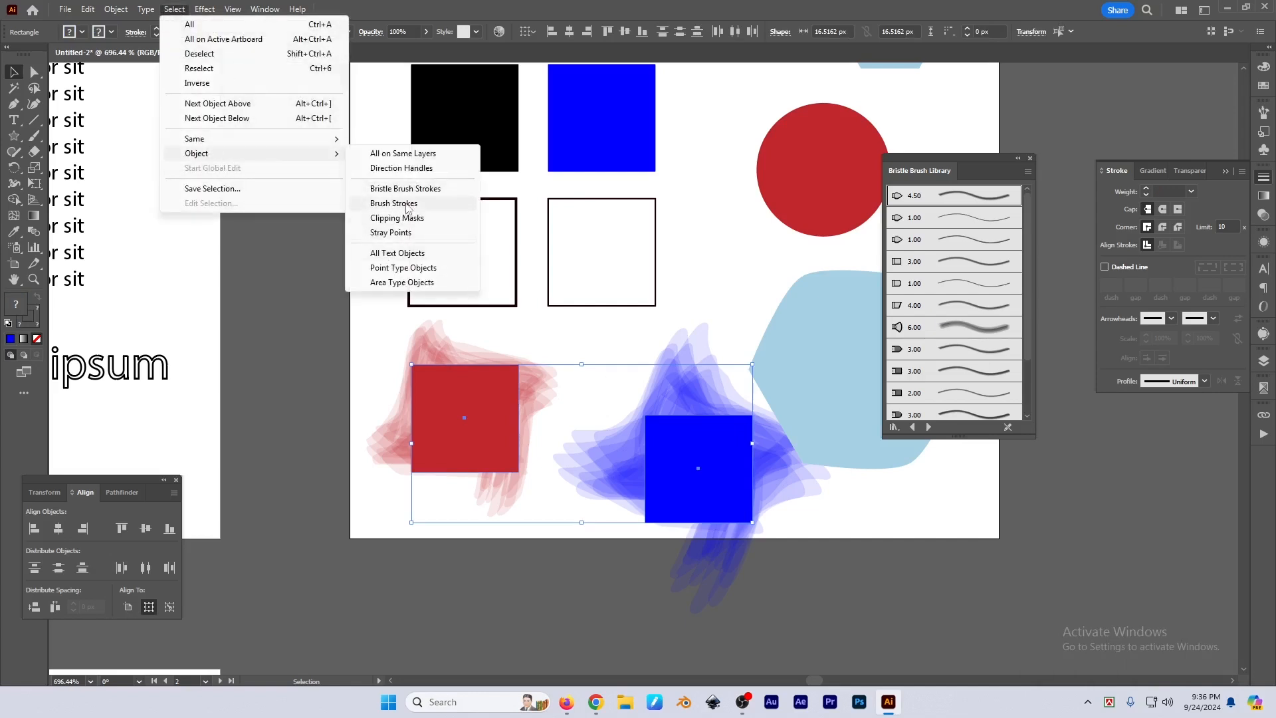
{"action": "left_click", "coordinate": [1265, 118]}
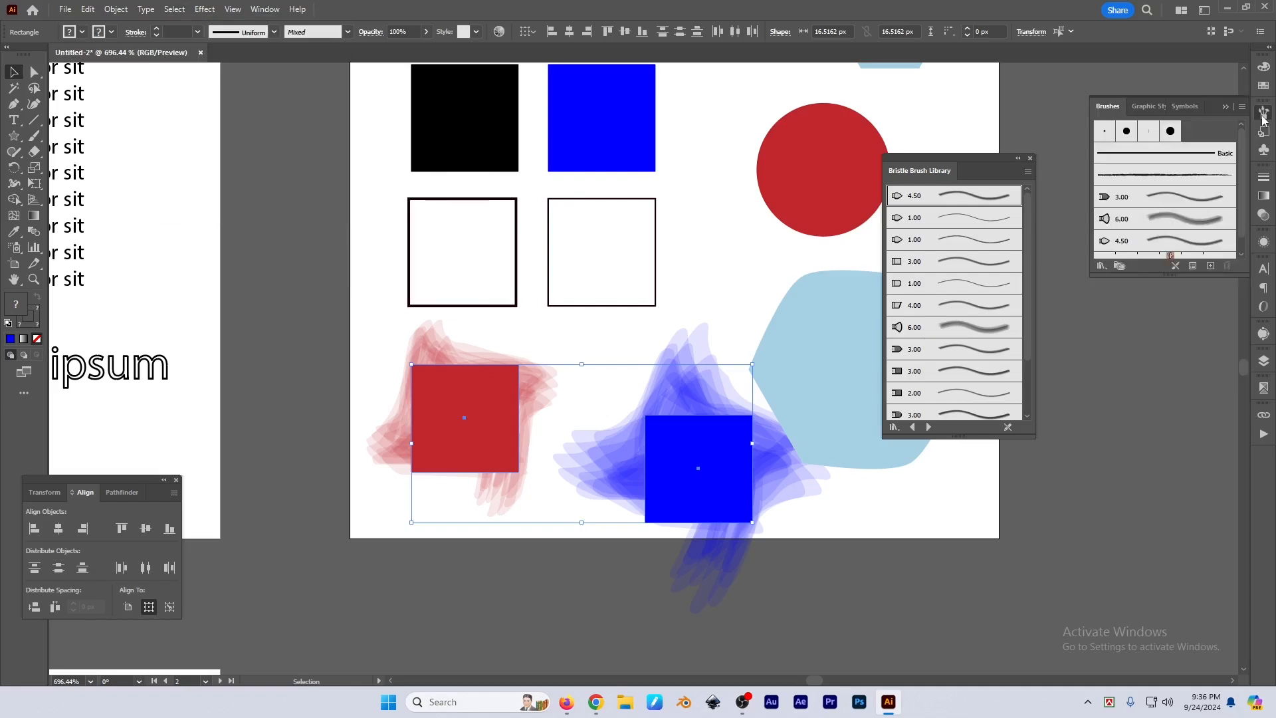
{"action": "scroll", "coordinate": [1184, 206], "scroll_direction": "down", "scroll_amount": 1}
{"action": "scroll", "coordinate": [1183, 203], "scroll_direction": "up", "scroll_amount": 1}
{"action": "left_click", "coordinate": [1168, 176]}
{"action": "left_click", "coordinate": [464, 422]}
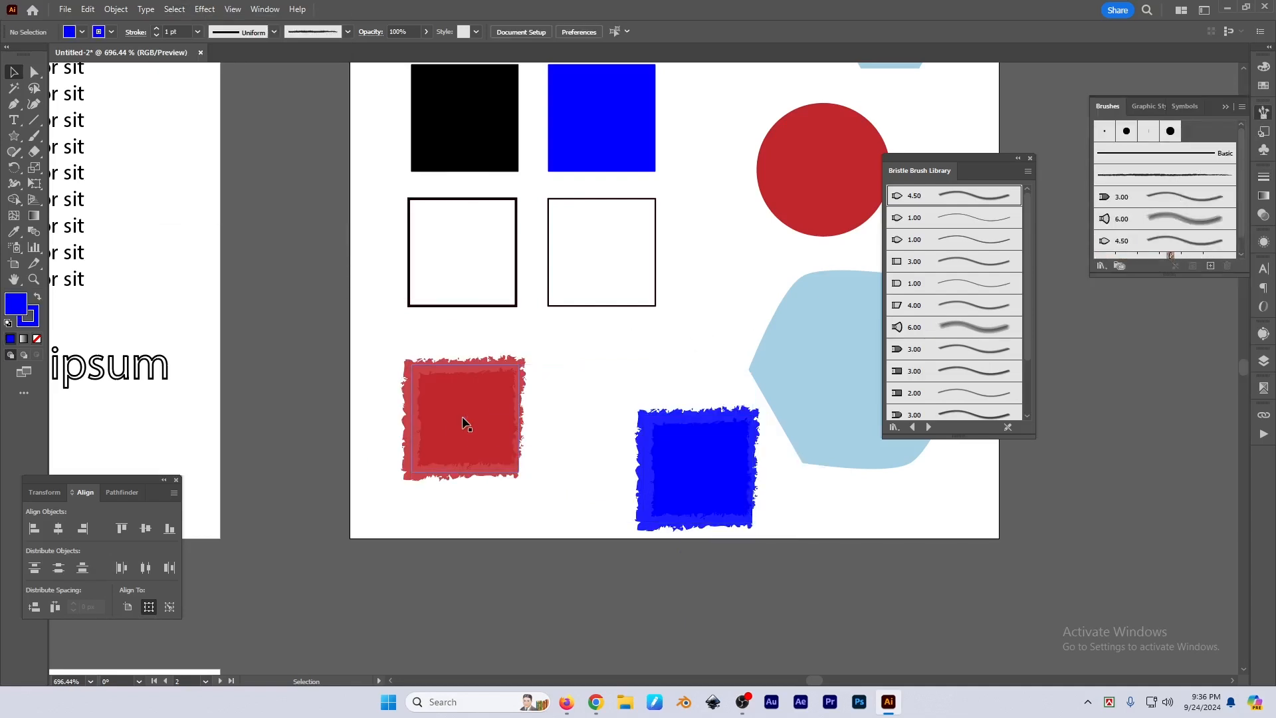
Move the blue brushed square slightly up and left, and select all objects with brush strokes starting from it
{"action": "left_click", "coordinate": [1148, 106]}
{"action": "left_click", "coordinate": [1192, 108]}
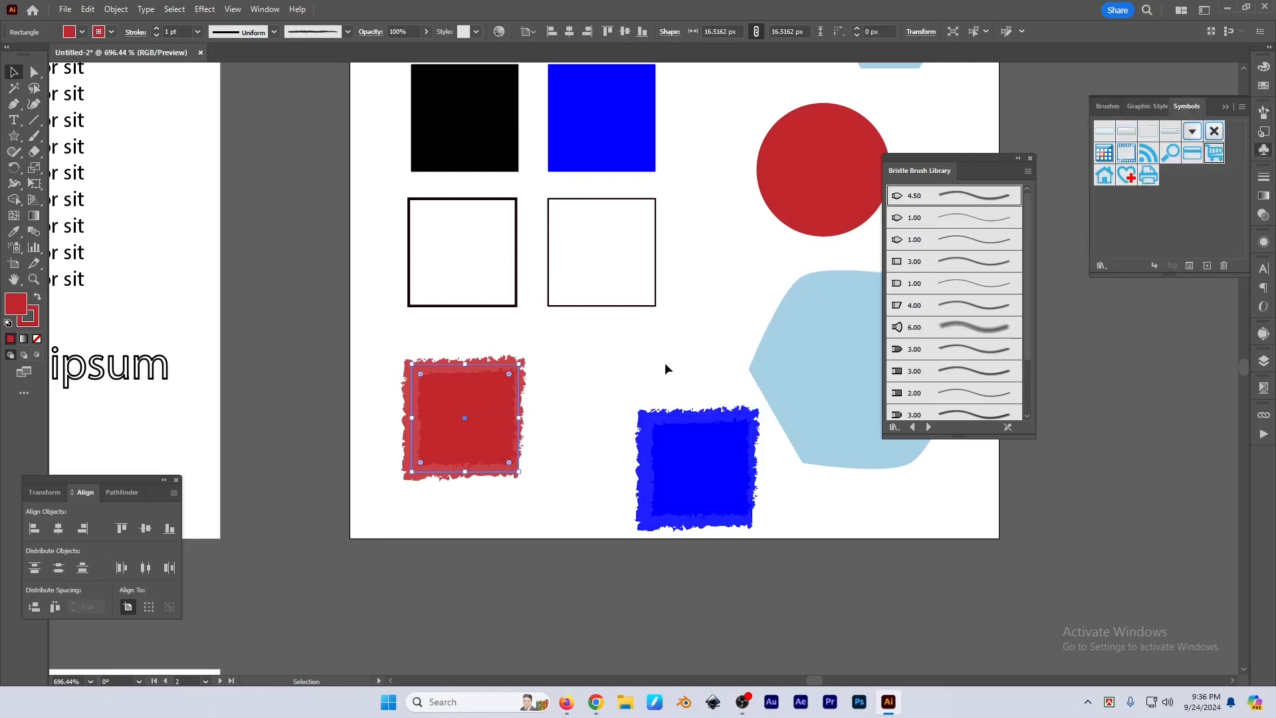
{"action": "left_click_drag", "start_coordinate": [684, 485], "coordinate": [647, 467]}
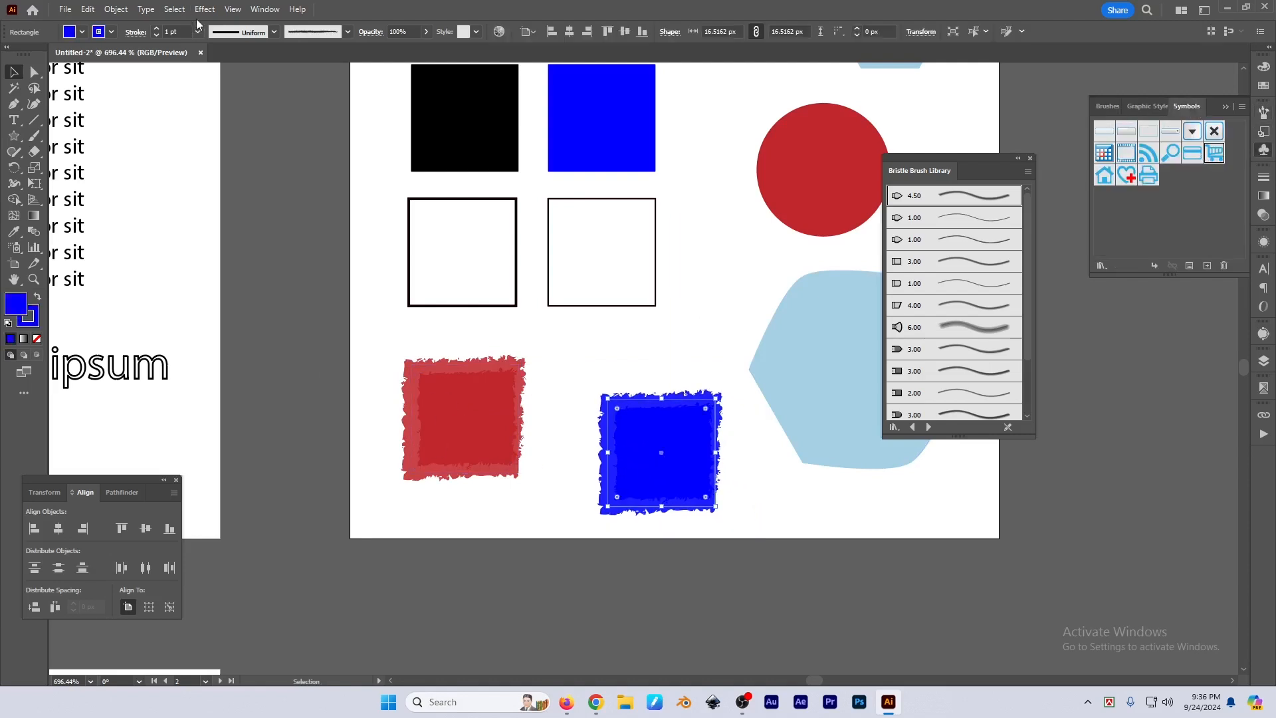
{"action": "left_click", "coordinate": [174, 9]}
{"action": "mouse_move", "coordinate": [219, 154]}
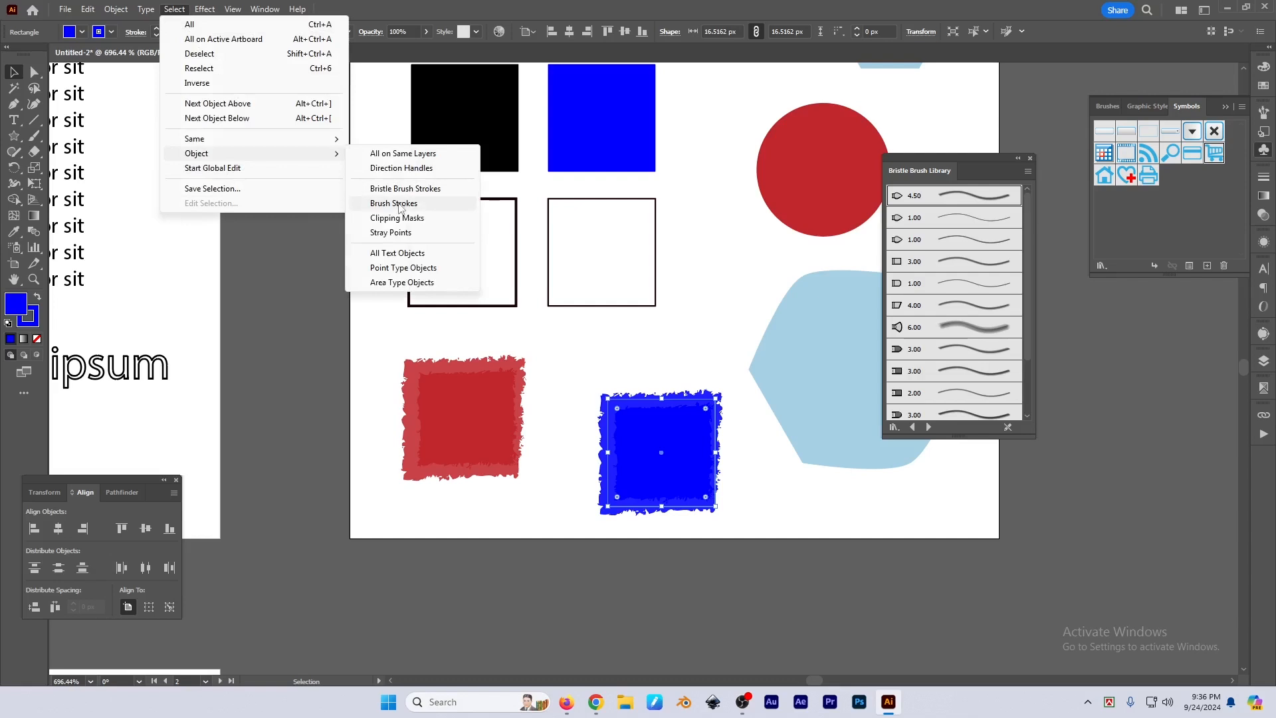
{"action": "left_click", "coordinate": [397, 204]}
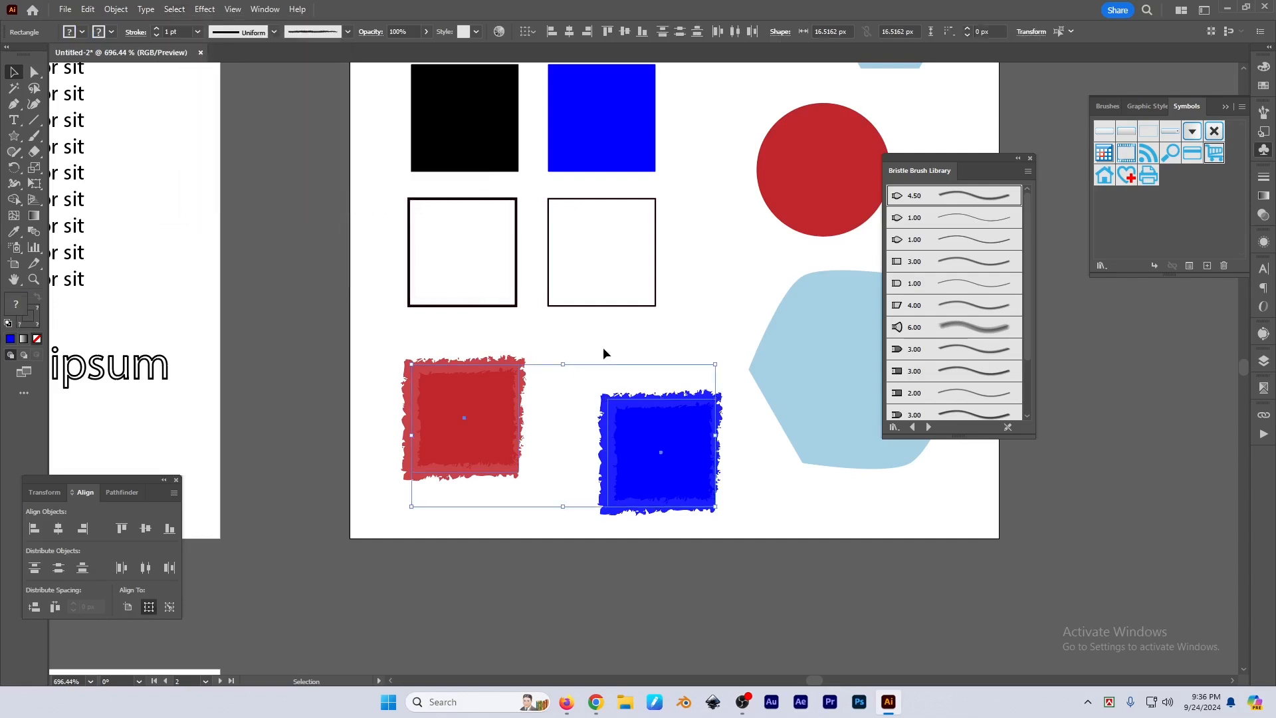
{"action": "left_click", "coordinate": [175, 9]}
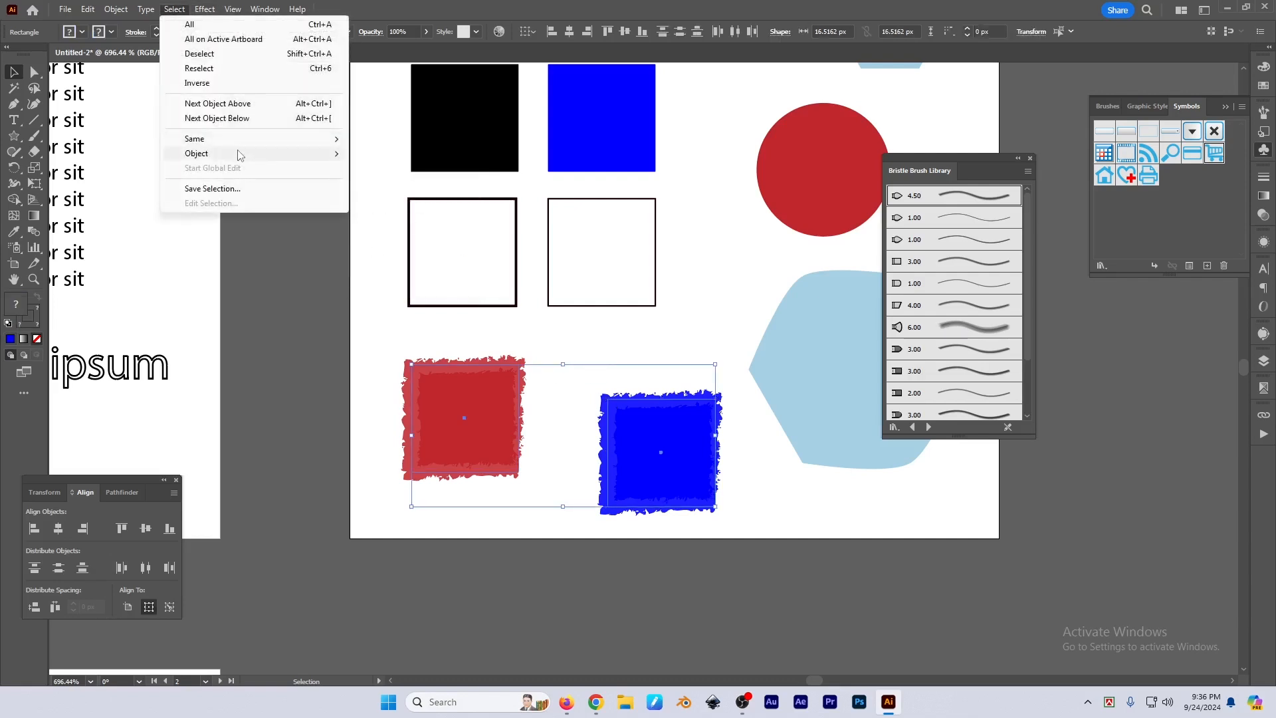
{"action": "mouse_move", "coordinate": [238, 154]}
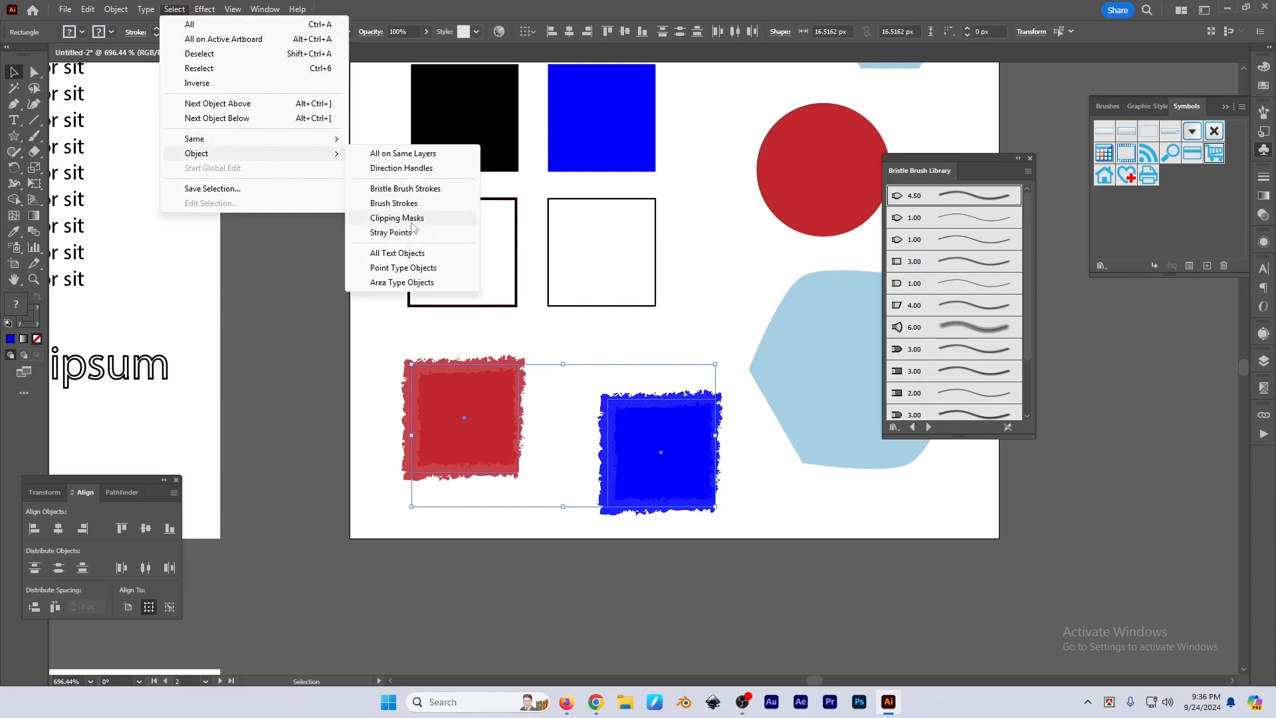
{"action": "left_click", "coordinate": [605, 315]}
{"action": "scroll", "coordinate": [605, 315], "scroll_direction": "down", "scroll_amount": 5}
{"action": "left_click_drag", "start_coordinate": [605, 315], "coordinate": [651, 313]}
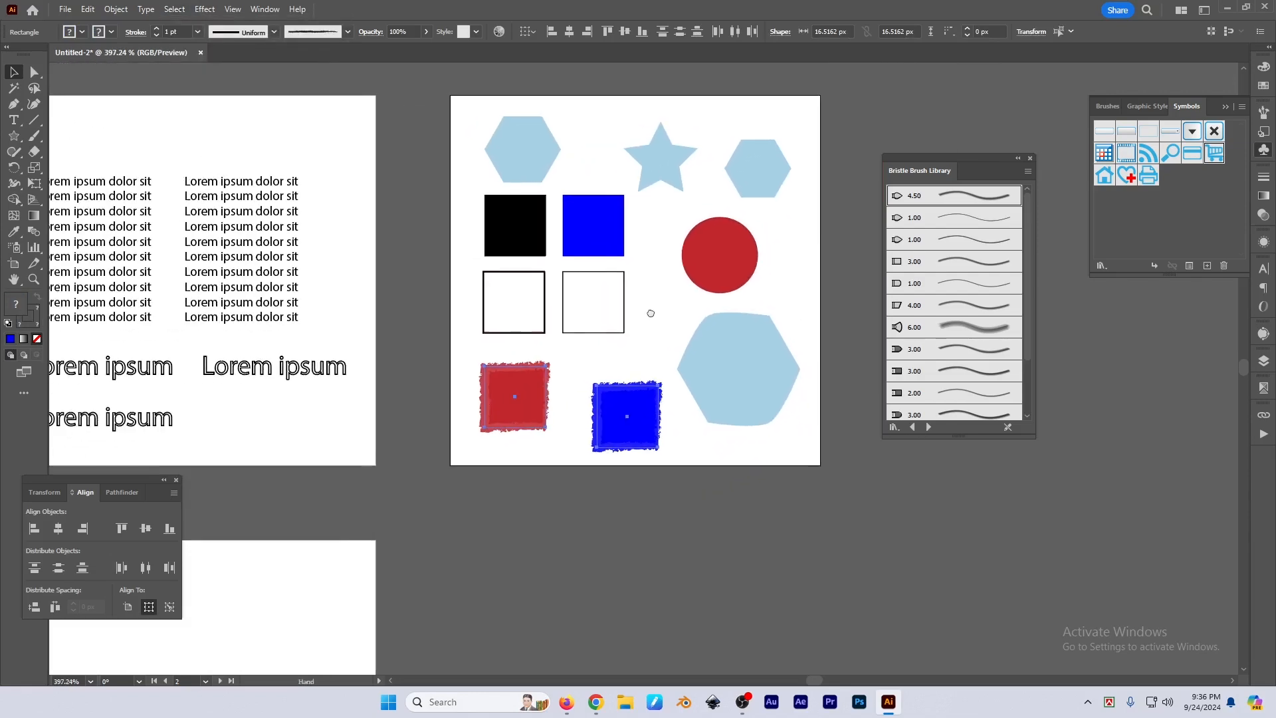
{"action": "key", "text": "ctrl+o"}
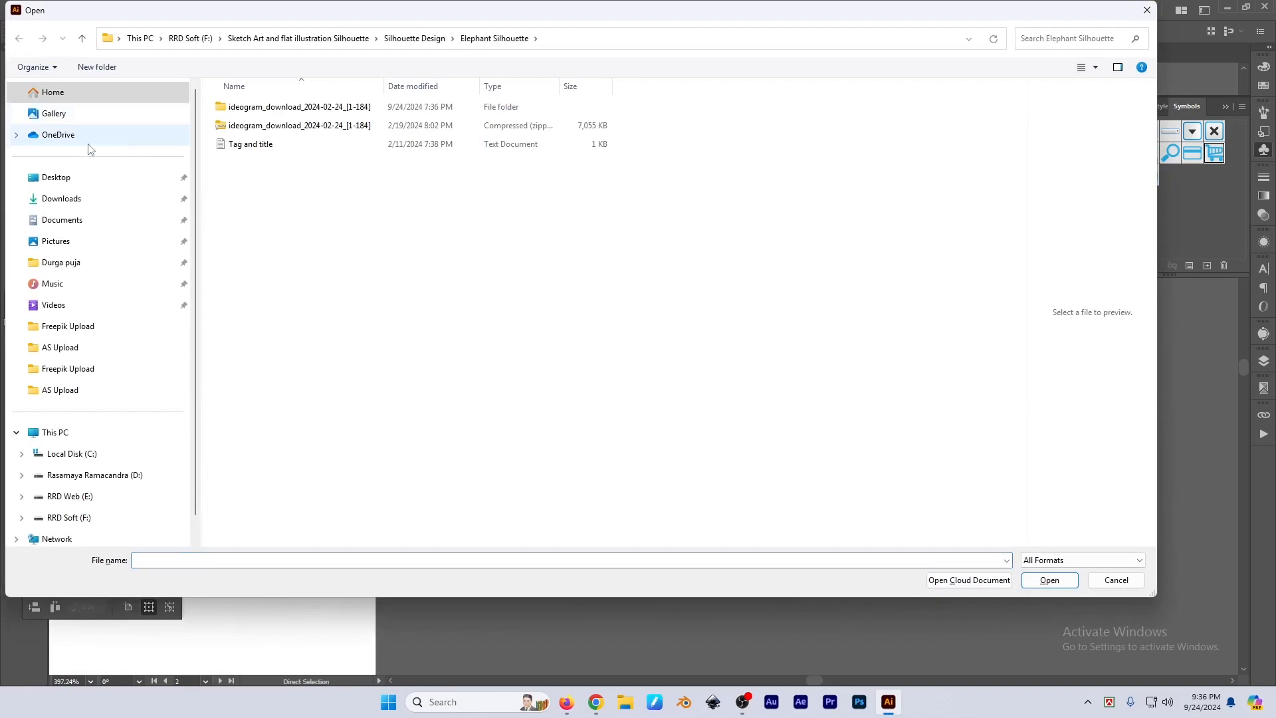
{"action": "left_click", "coordinate": [56, 177]}
{"action": "scroll", "coordinate": [661, 377], "scroll_direction": "down", "scroll_amount": 3}
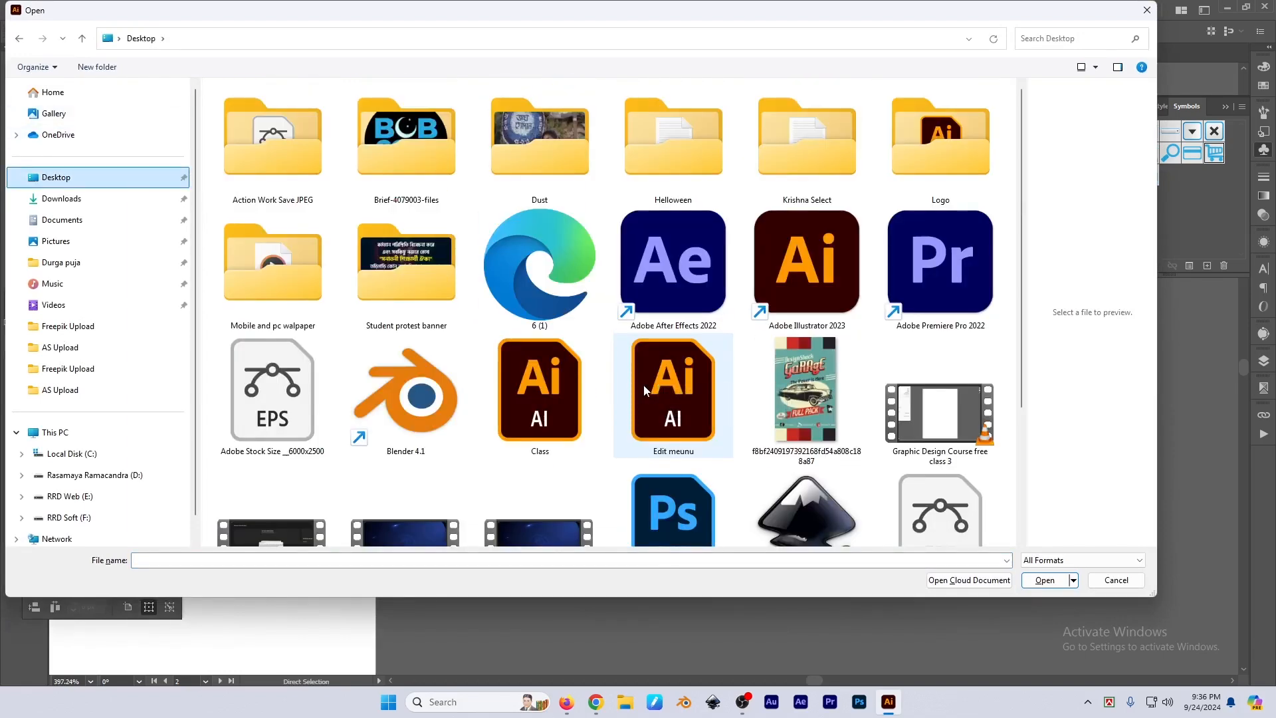
{"action": "scroll", "coordinate": [649, 394], "scroll_direction": "down", "scroll_amount": 3}
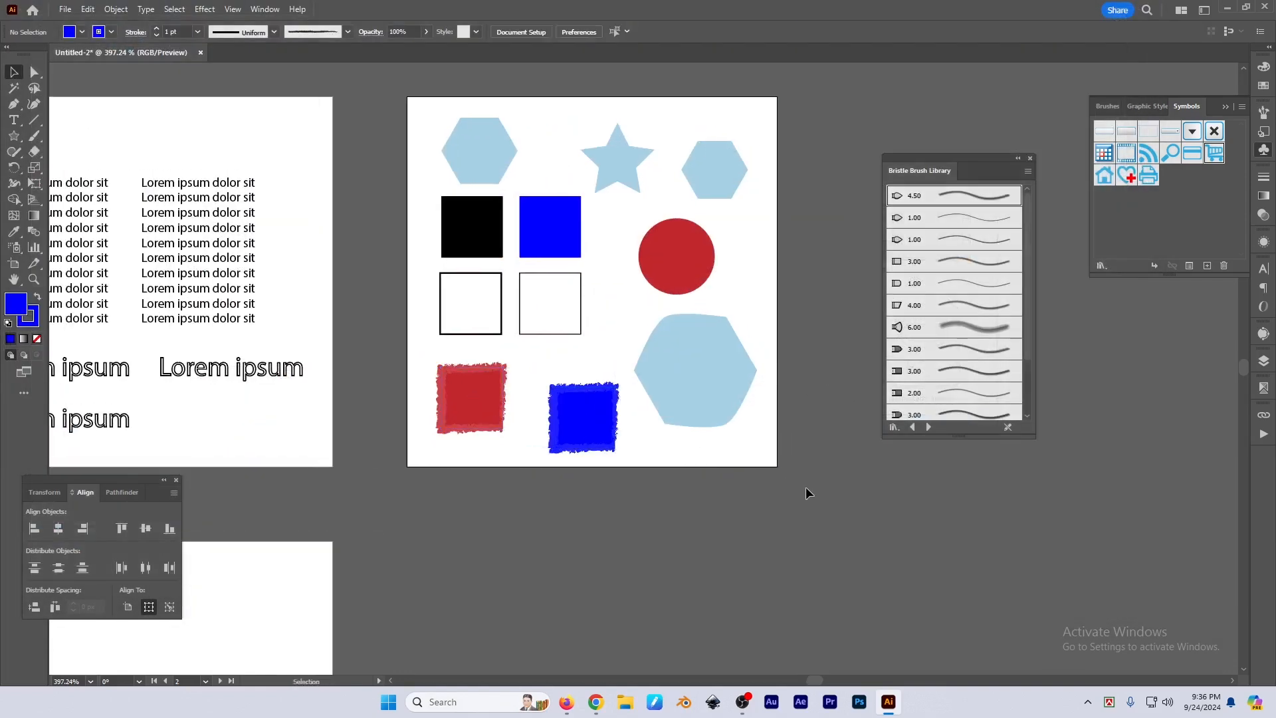
{"action": "left_click", "coordinate": [806, 486]}
Move the blue and red brushed squares off the artboard to its right, with the red one above the blue
{"action": "key", "text": "Tab"}
{"action": "left_click_drag", "start_coordinate": [679, 414], "coordinate": [707, 502]}
{"action": "key", "text": "v"}
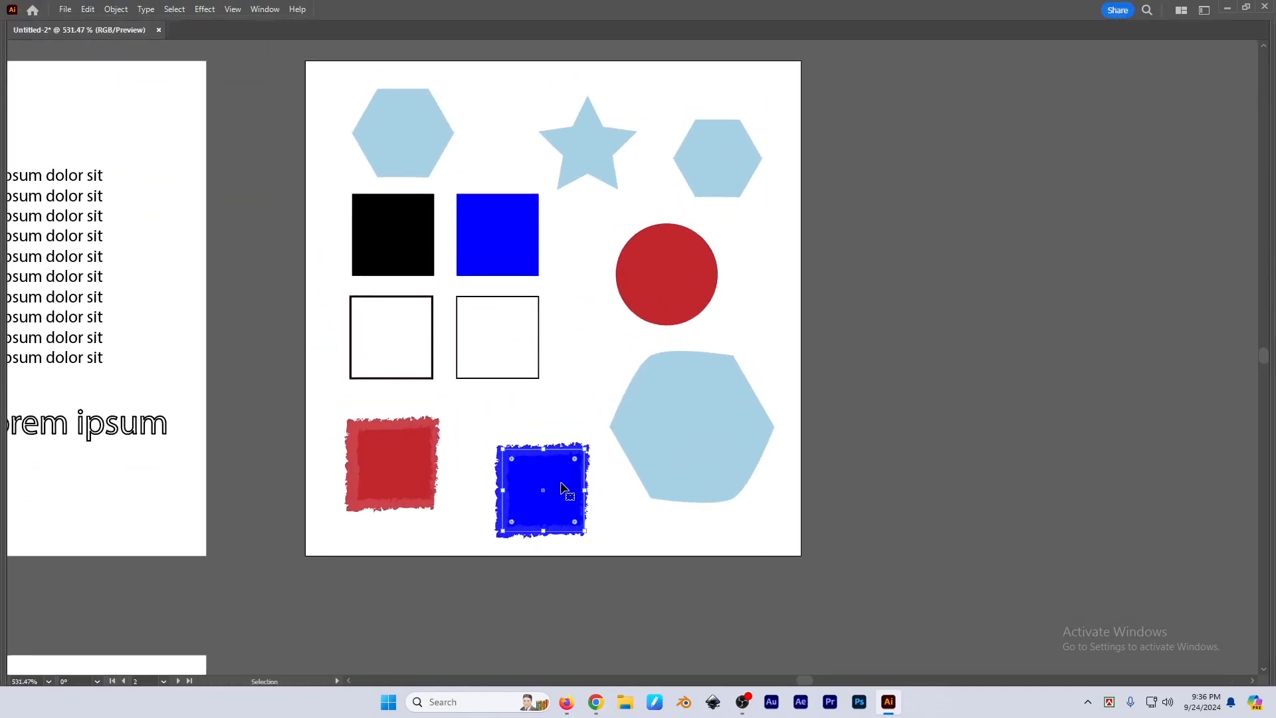
{"action": "left_click_drag", "start_coordinate": [516, 486], "coordinate": [889, 303]}
{"action": "left_click_drag", "start_coordinate": [374, 480], "coordinate": [897, 214]}
{"action": "left_click", "coordinate": [913, 324], "text": "shift"}
{"action": "key", "text": "Tab"}
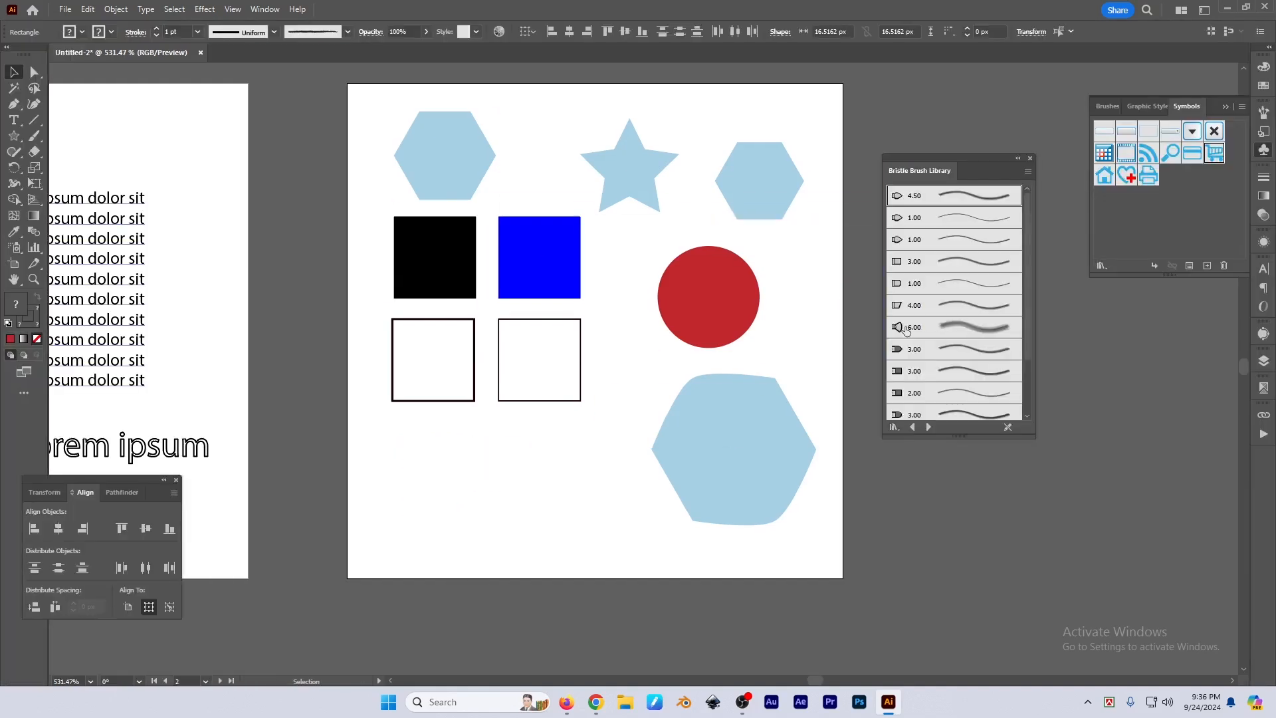
Close the Bristle Brush Library and collapse the open symbols collection to clear the workspace
{"action": "left_click", "coordinate": [1029, 159]}
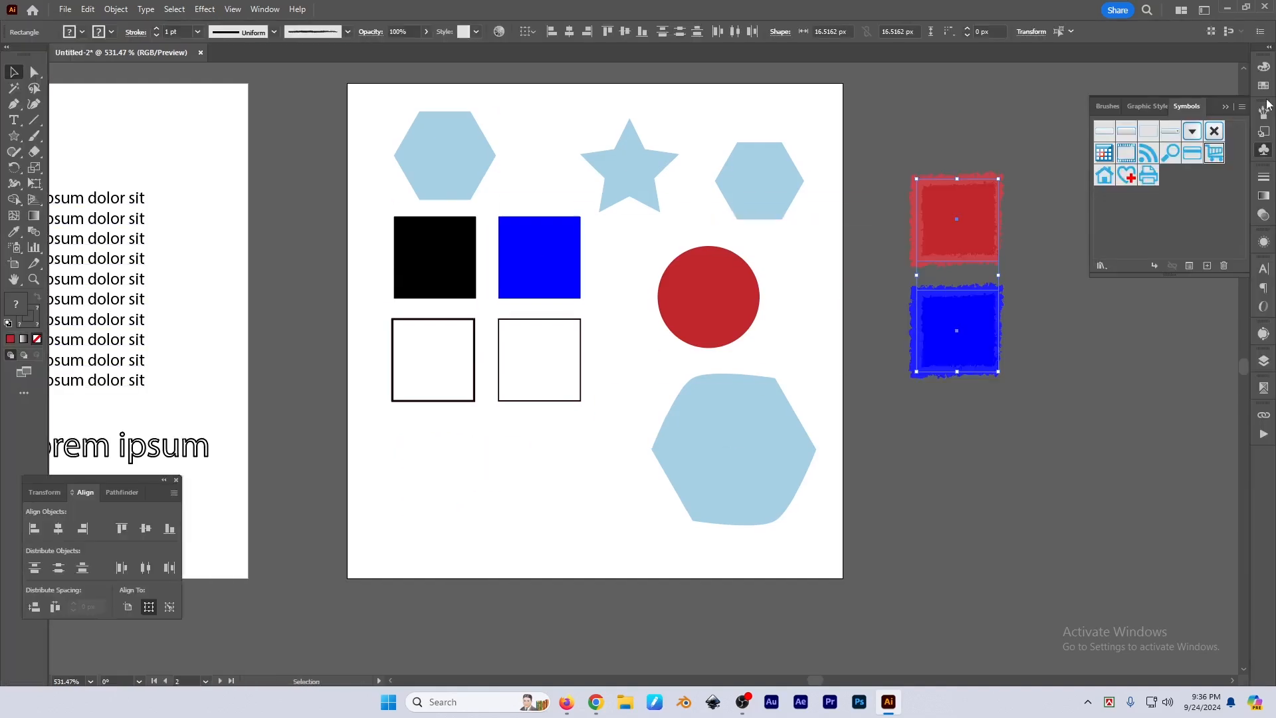
{"action": "left_click", "coordinate": [1227, 107]}
{"action": "key", "text": "ctrl+equal"}
Expand the appearance of the red brushed square and move it slightly up and left
{"action": "left_click", "coordinate": [911, 258]}
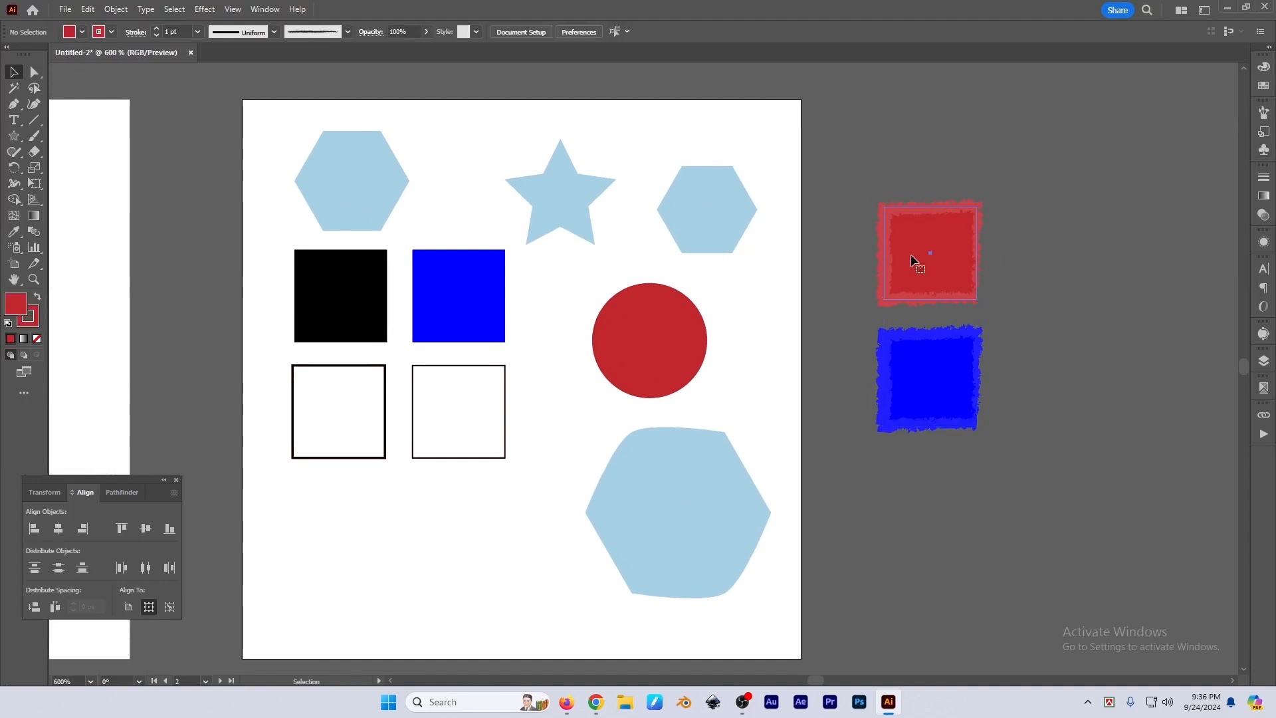
{"action": "key", "text": "alt+o"}
{"action": "left_click", "coordinate": [273, 197]}
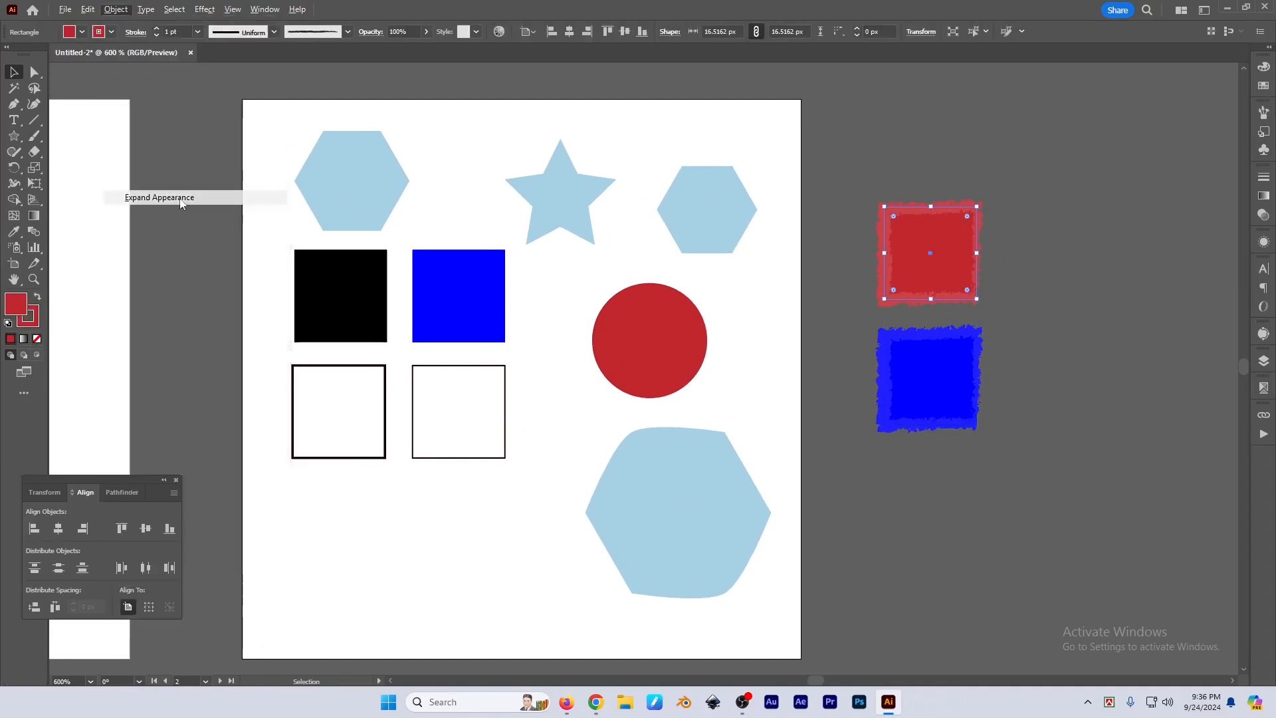
{"action": "left_click", "coordinate": [1059, 294]}
{"action": "left_click", "coordinate": [938, 266]}
{"action": "left_click_drag", "start_coordinate": [939, 265], "coordinate": [901, 239]}
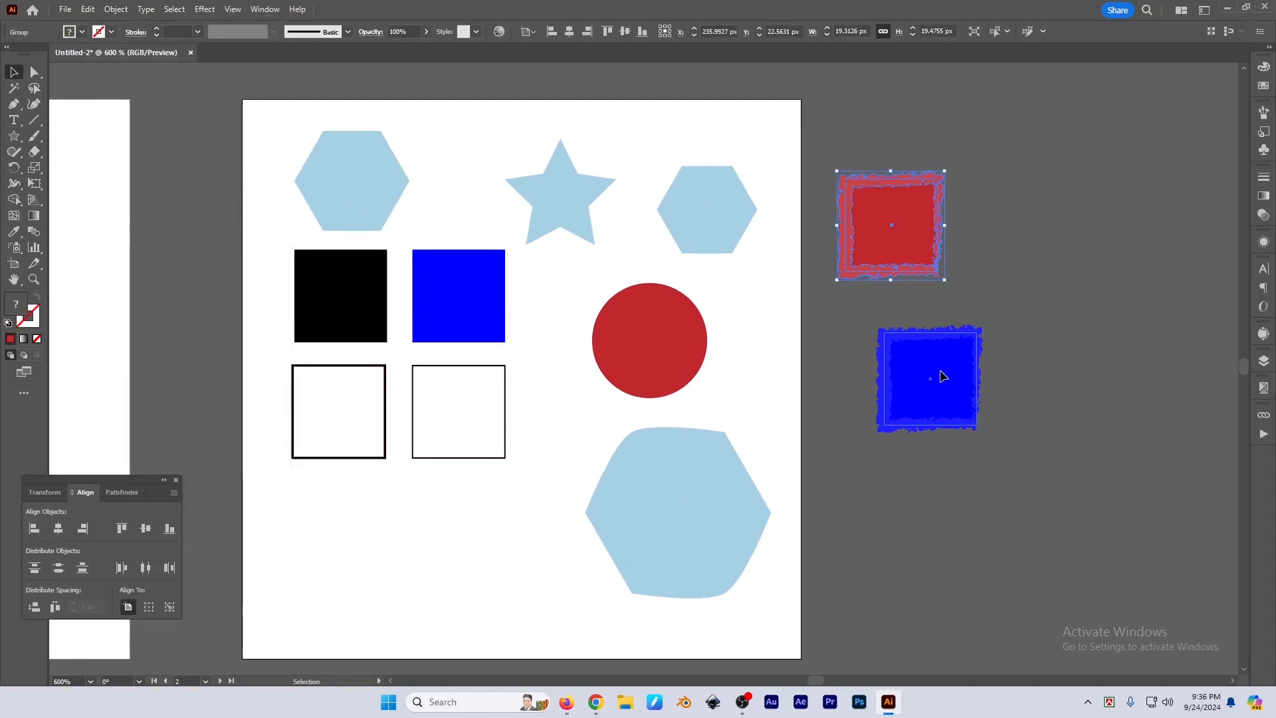
Expand the appearance of the blue brushed square
{"action": "left_click", "coordinate": [940, 370]}
{"action": "key", "text": "alt+o"}
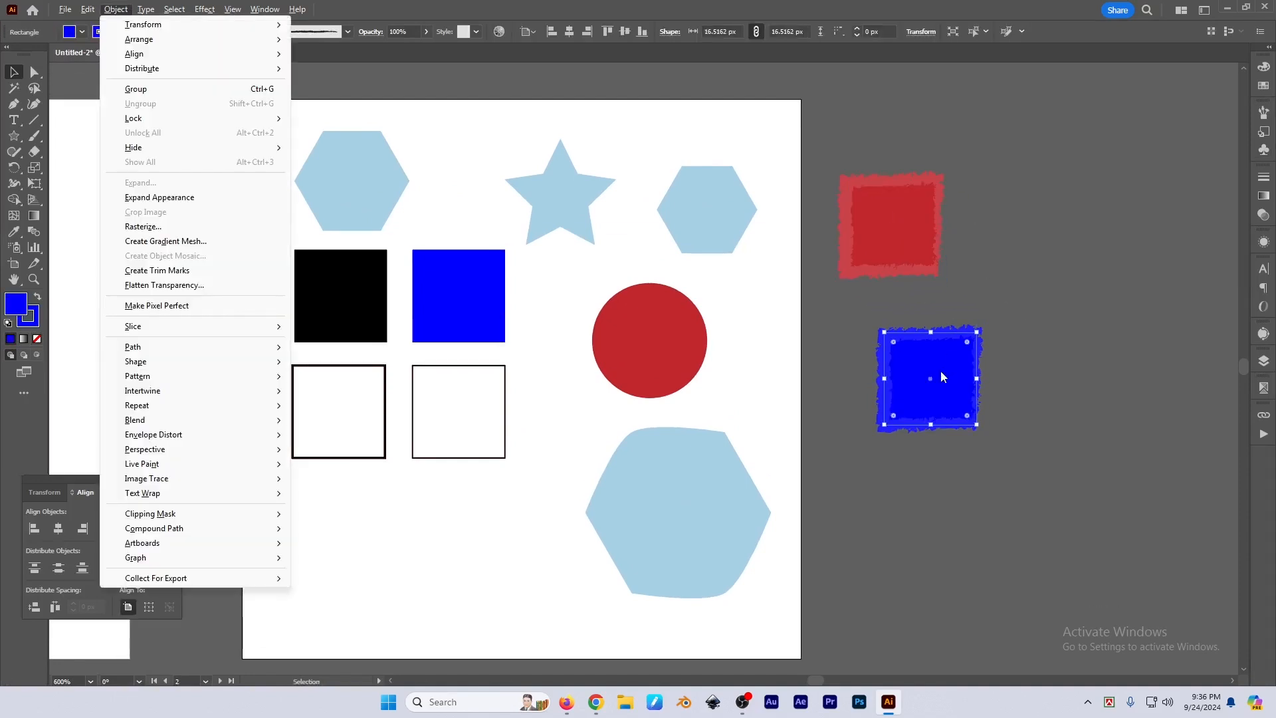
{"action": "left_click", "coordinate": [148, 197]}
Move the expanded red square back onto the artboard, below the thick-outlined square
{"action": "scroll", "coordinate": [1061, 294], "scroll_direction": "down", "scroll_amount": 1}
{"action": "left_click", "coordinate": [919, 213]}
{"action": "left_click_drag", "start_coordinate": [919, 212], "coordinate": [433, 532]}
{"action": "scroll", "coordinate": [373, 591], "scroll_direction": "up", "scroll_amount": 3}
{"action": "left_click", "coordinate": [798, 467]}
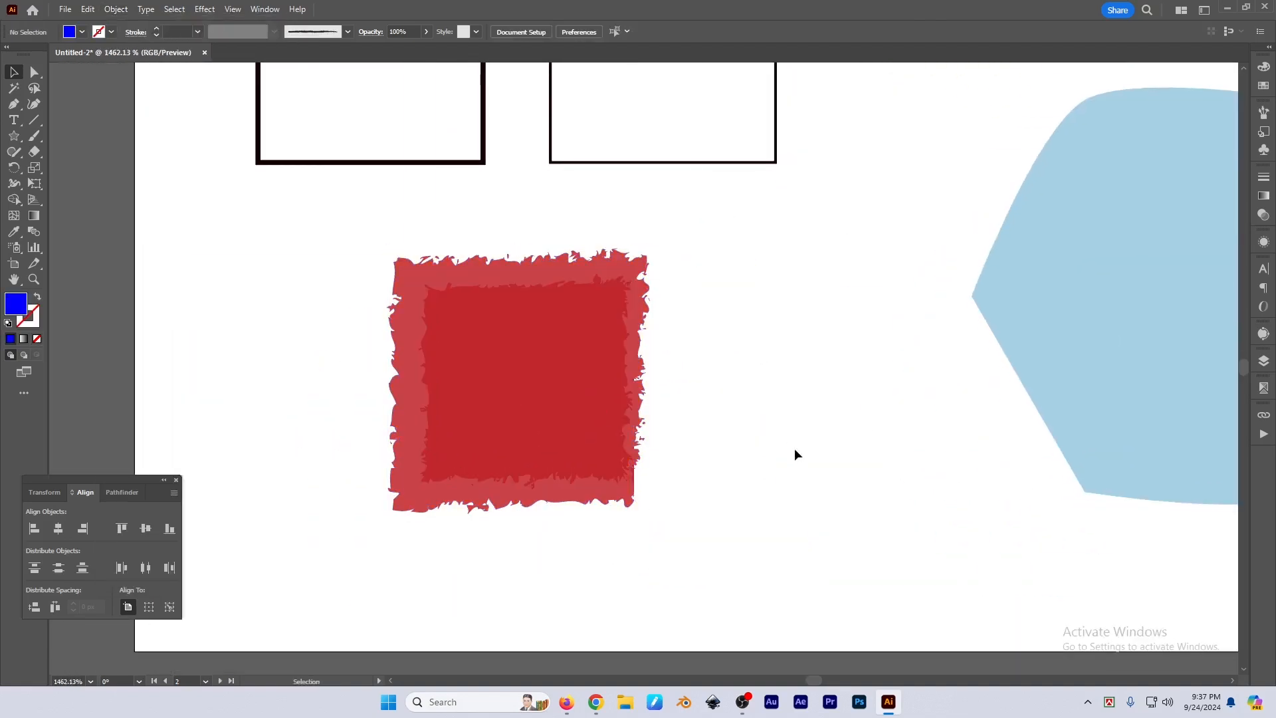
Draw a circle about 13.2 px across over the red square's lower-left corner and clip the square with it
{"action": "key", "text": "l"}
{"action": "left_click_drag", "start_coordinate": [341, 355], "coordinate": [526, 532]}
{"action": "key", "text": "v"}
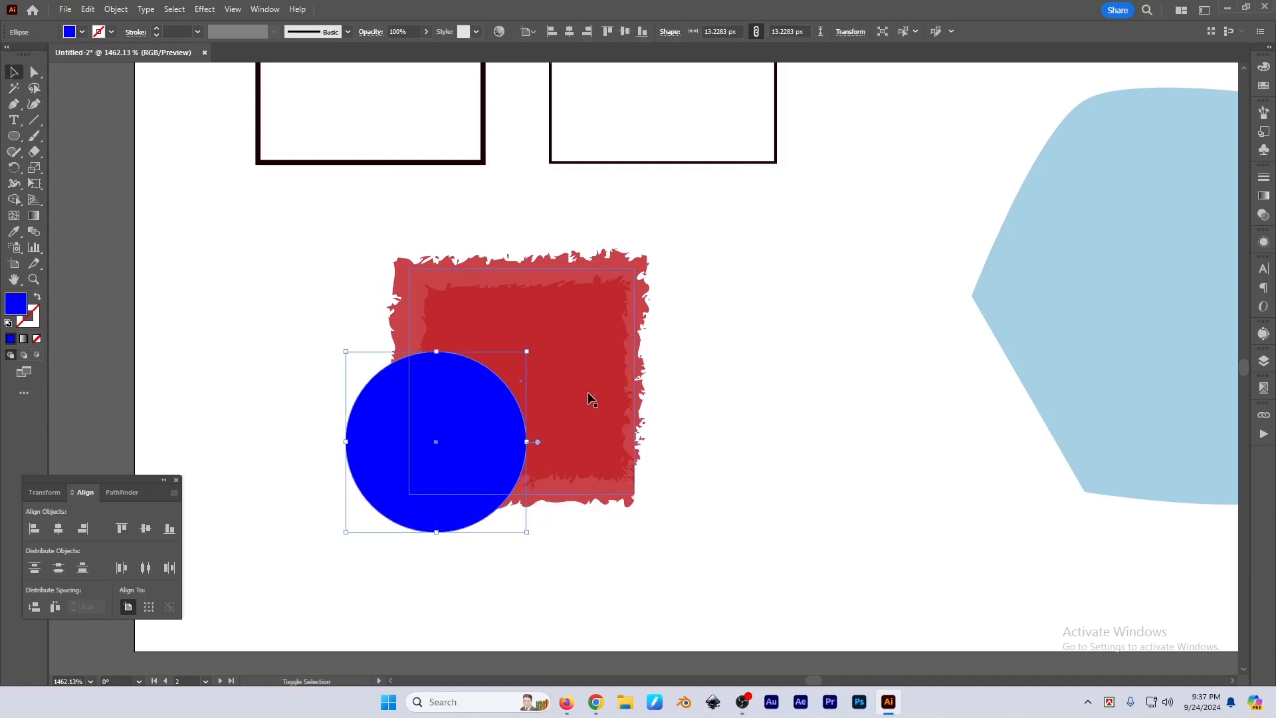
{"action": "left_click", "coordinate": [589, 399], "text": "shift"}
{"action": "key", "text": "ctrl+7"}
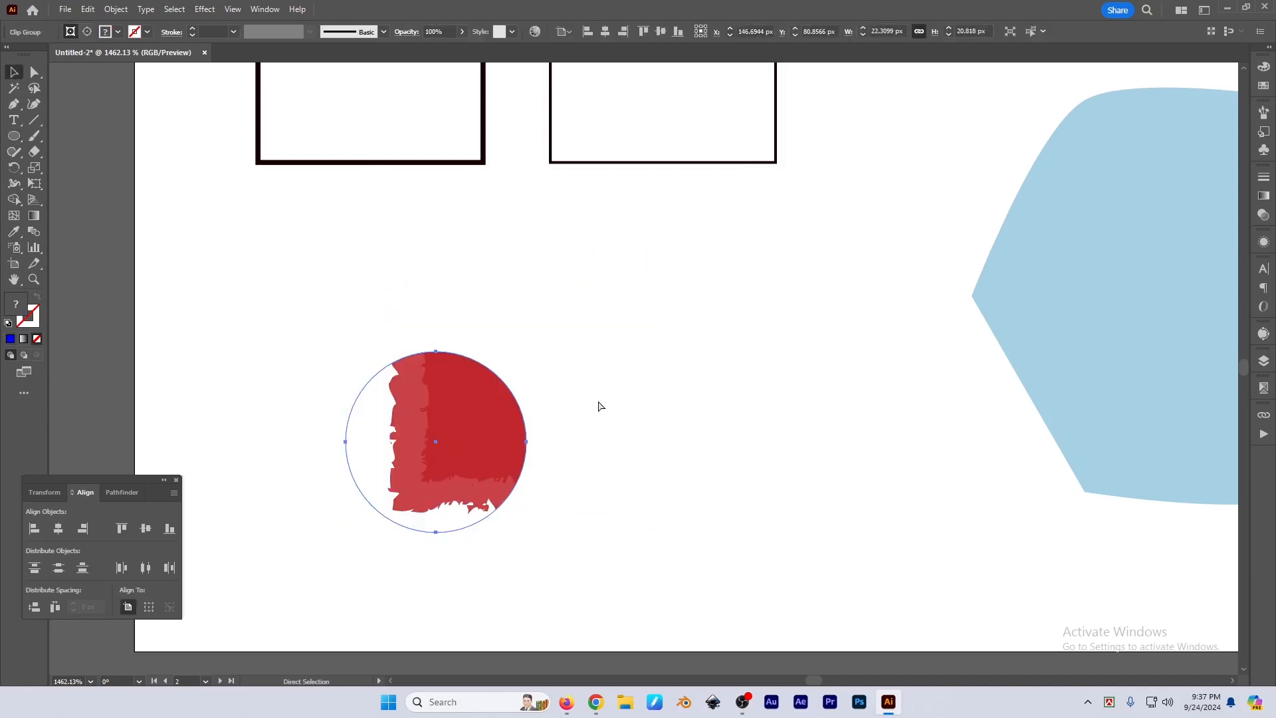
{"action": "left_click", "coordinate": [599, 407]}
Move the expanded blue square onto the artboard, to the right of the clipped red shape
{"action": "scroll", "coordinate": [599, 407], "scroll_direction": "down", "scroll_amount": 2}
{"action": "scroll", "coordinate": [524, 376], "scroll_direction": "down", "scroll_amount": 3}
{"action": "left_click_drag", "start_coordinate": [1037, 183], "coordinate": [585, 365]}
{"action": "scroll", "coordinate": [558, 406], "scroll_direction": "up", "scroll_amount": 2}
{"action": "scroll", "coordinate": [558, 407], "scroll_direction": "up", "scroll_amount": 2}
{"action": "left_click", "coordinate": [668, 438]}
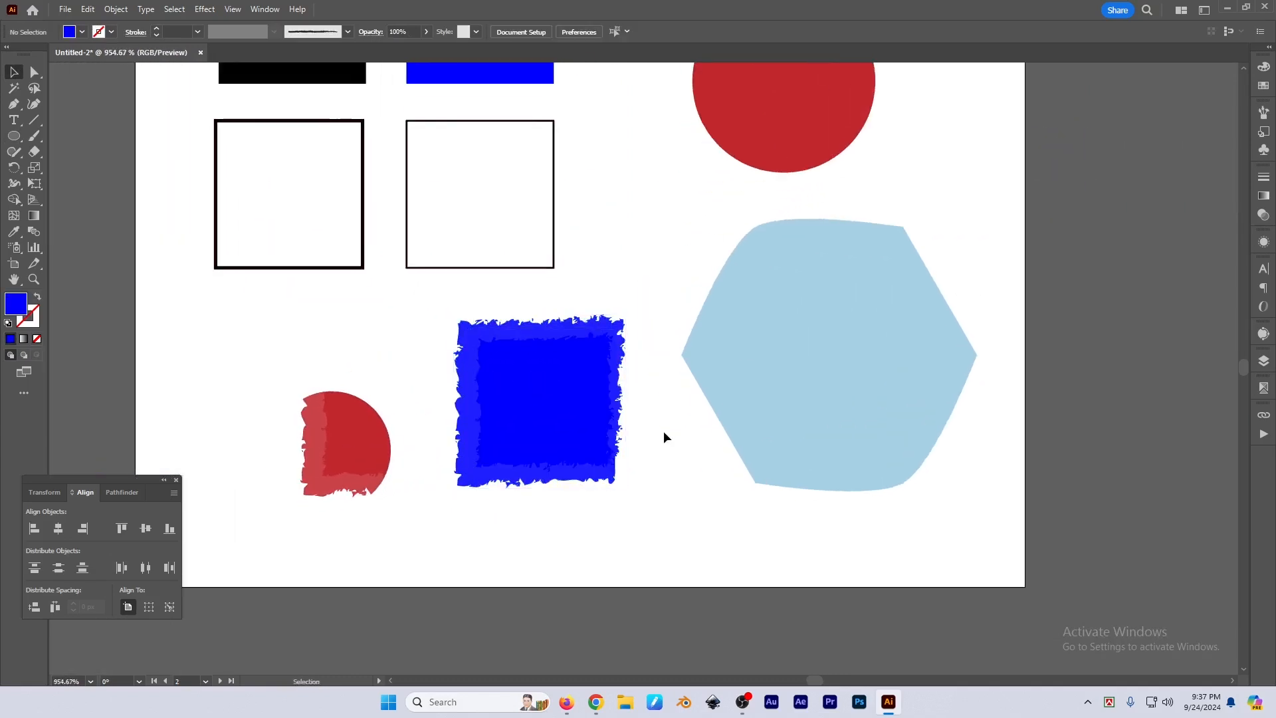
Draw a rectangle about 12.7 by 17.1 px over the blue square's upper-right part and round its lower-left corner
{"action": "key", "text": "m"}
{"action": "left_click_drag", "start_coordinate": [519, 300], "coordinate": [632, 452]}
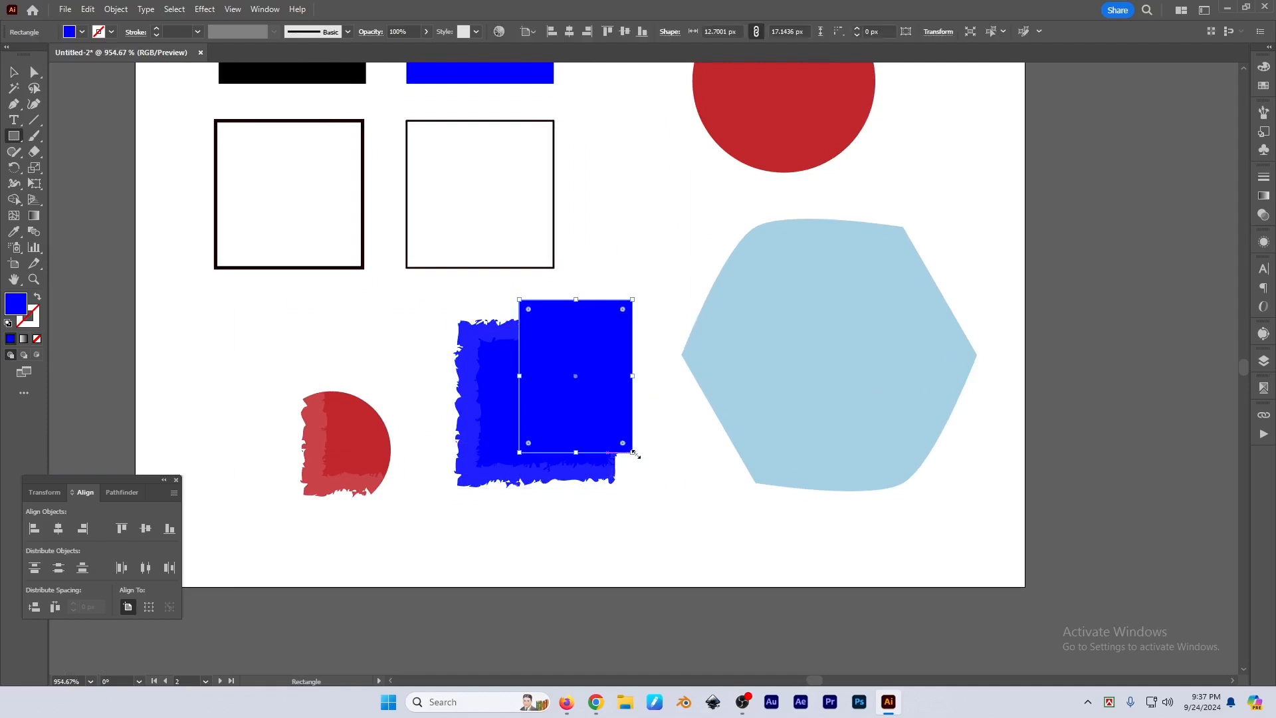
{"action": "key", "text": "v"}
{"action": "left_click_drag", "start_coordinate": [536, 445], "coordinate": [569, 507]}
Make a clipping mask from the rounded-corner rectangle and the blue square, and clear the selection
{"action": "left_click", "coordinate": [530, 365], "text": "shift"}
{"action": "key", "text": "ctrl+7"}
{"action": "left_click", "coordinate": [587, 492]}
{"action": "scroll", "coordinate": [575, 479], "scroll_direction": "up", "scroll_amount": 1}
{"action": "scroll", "coordinate": [602, 429], "scroll_direction": "down", "scroll_amount": 6}
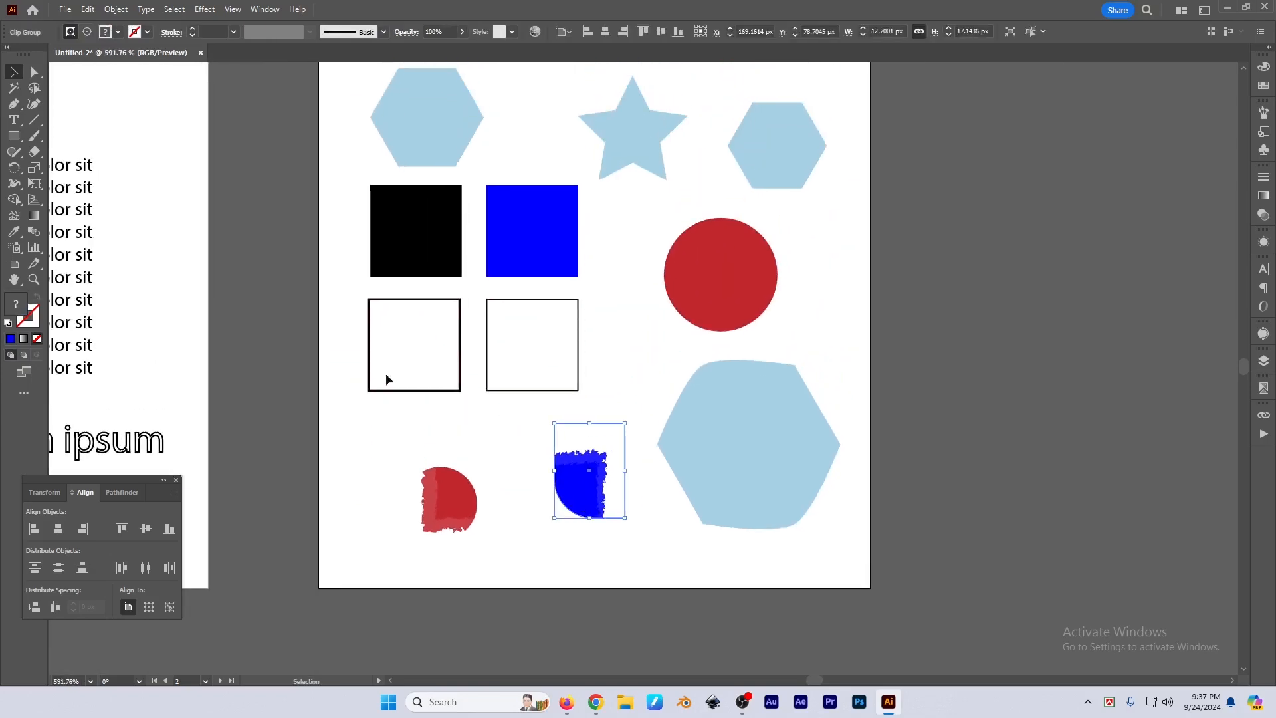
{"action": "left_click", "coordinate": [528, 426]}
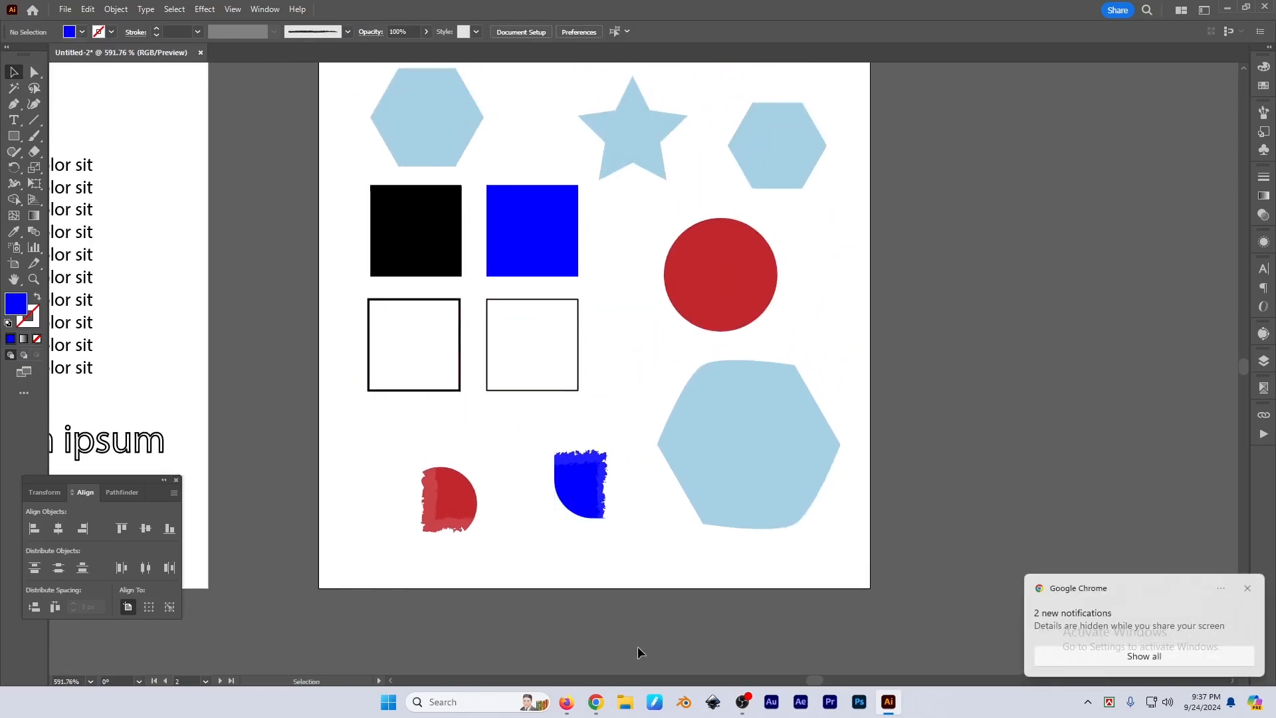
Switch to Google Meet in Chrome to admit the waiting participant, and return to Illustrator
{"action": "mouse_move", "coordinate": [596, 702]}
{"action": "left_click", "coordinate": [525, 633]}
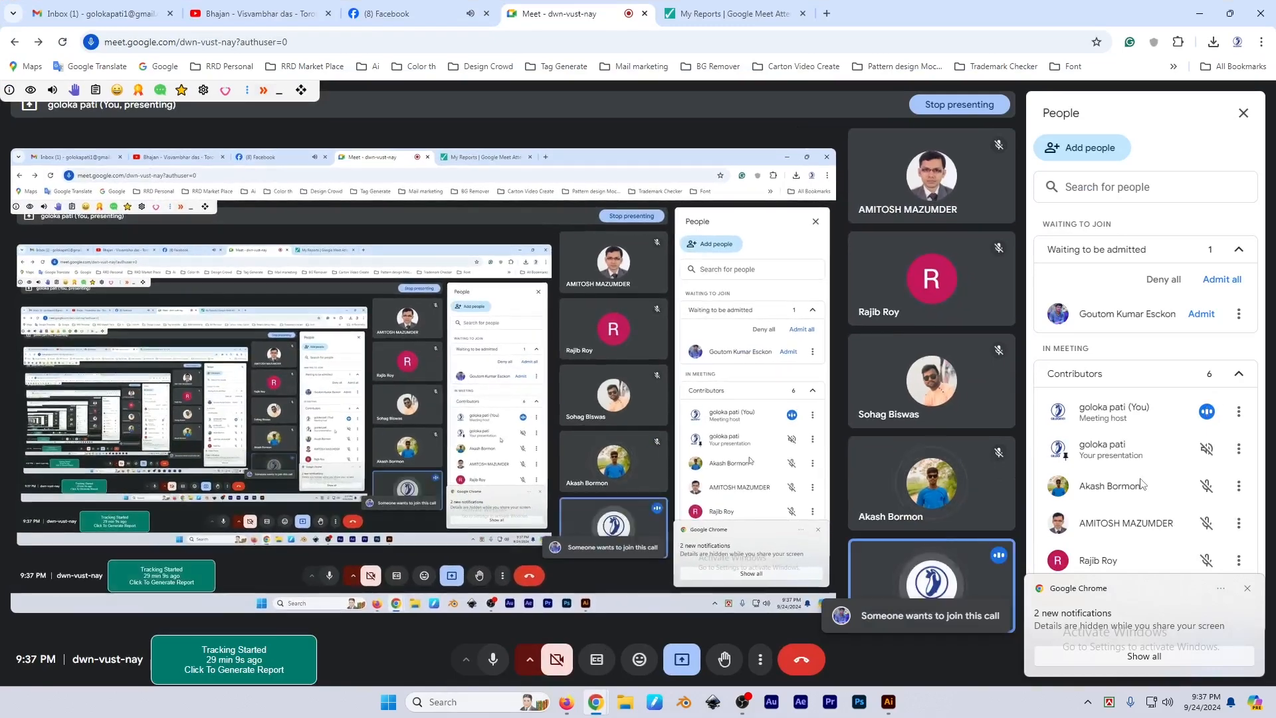
{"action": "left_click", "coordinate": [1222, 279]}
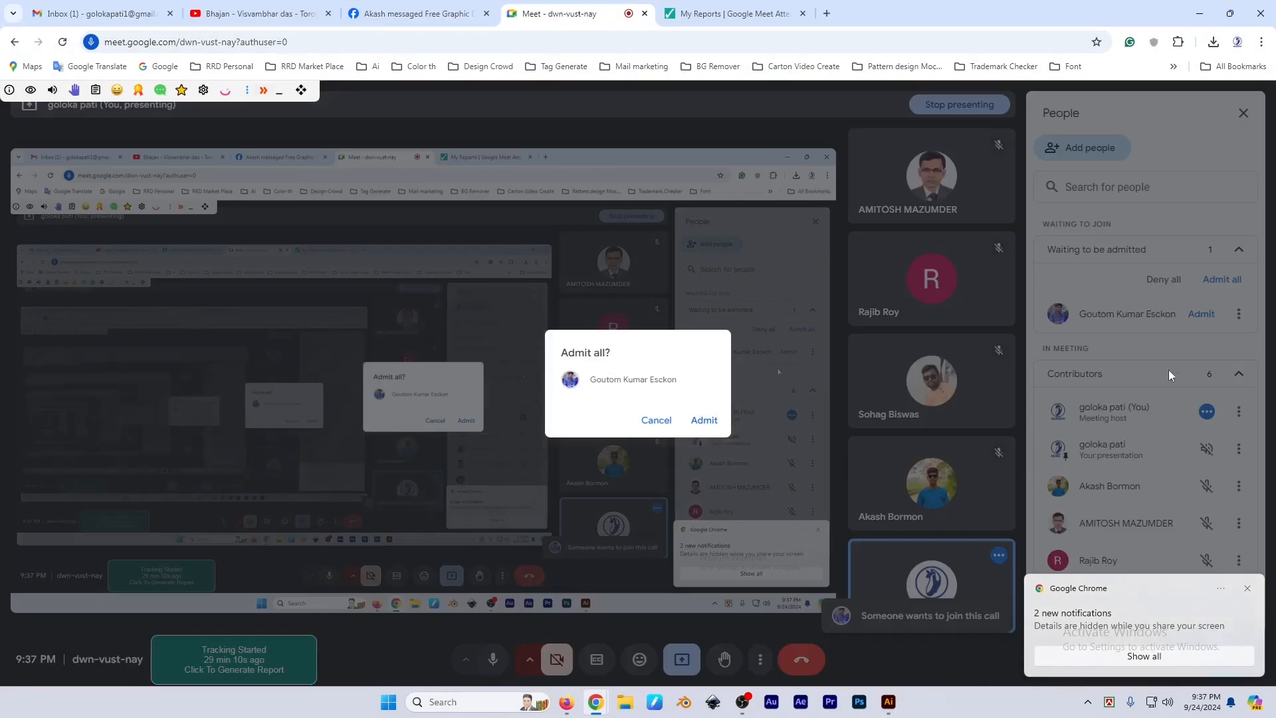
{"action": "left_click", "coordinate": [703, 421]}
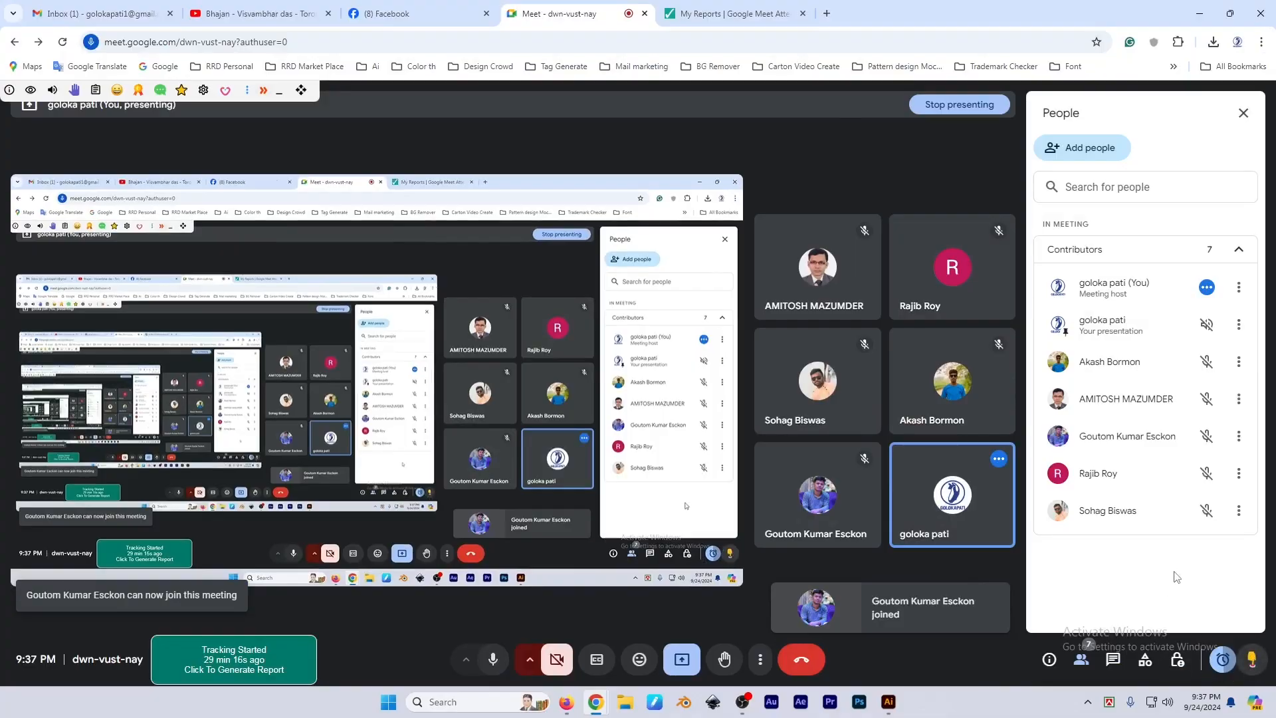
{"action": "key", "text": "alt+Tab"}
Starting from the clipped blue shape, select all clipping masks in the document
{"action": "left_click", "coordinate": [589, 460]}
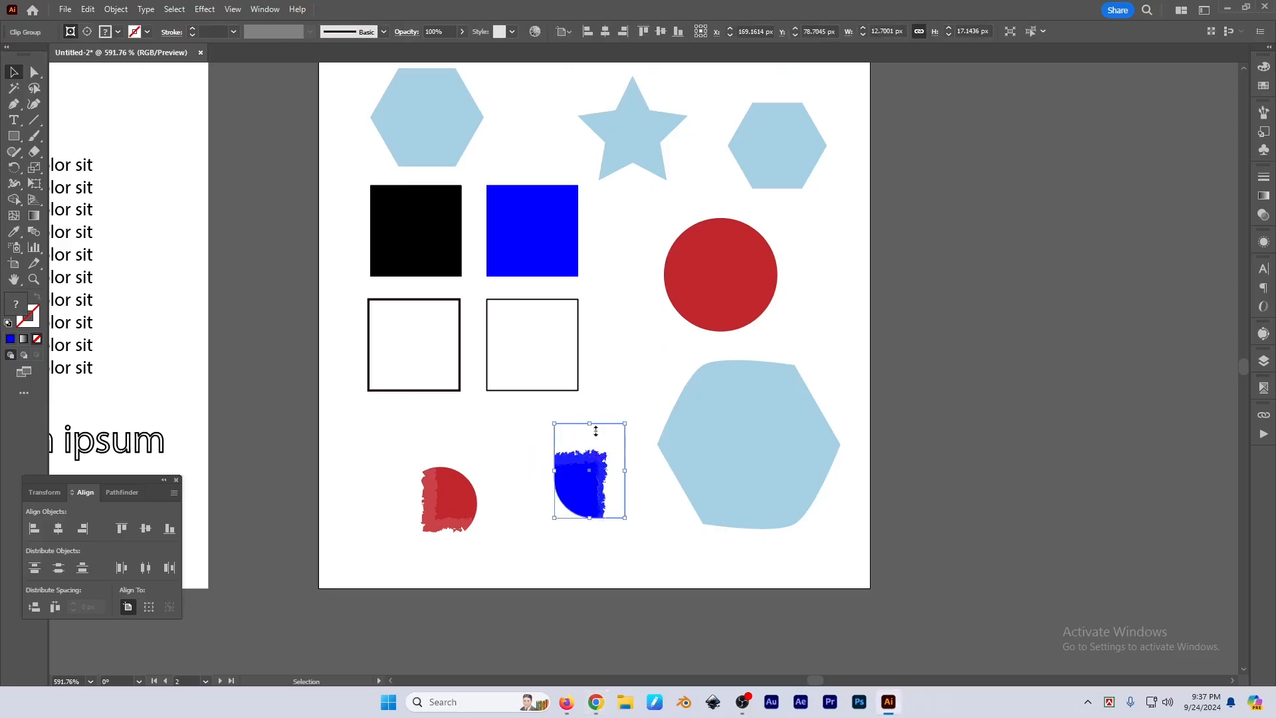
{"action": "scroll", "coordinate": [580, 470], "scroll_direction": "up", "scroll_amount": 3}
{"action": "scroll", "coordinate": [580, 472], "scroll_direction": "down", "scroll_amount": 1}
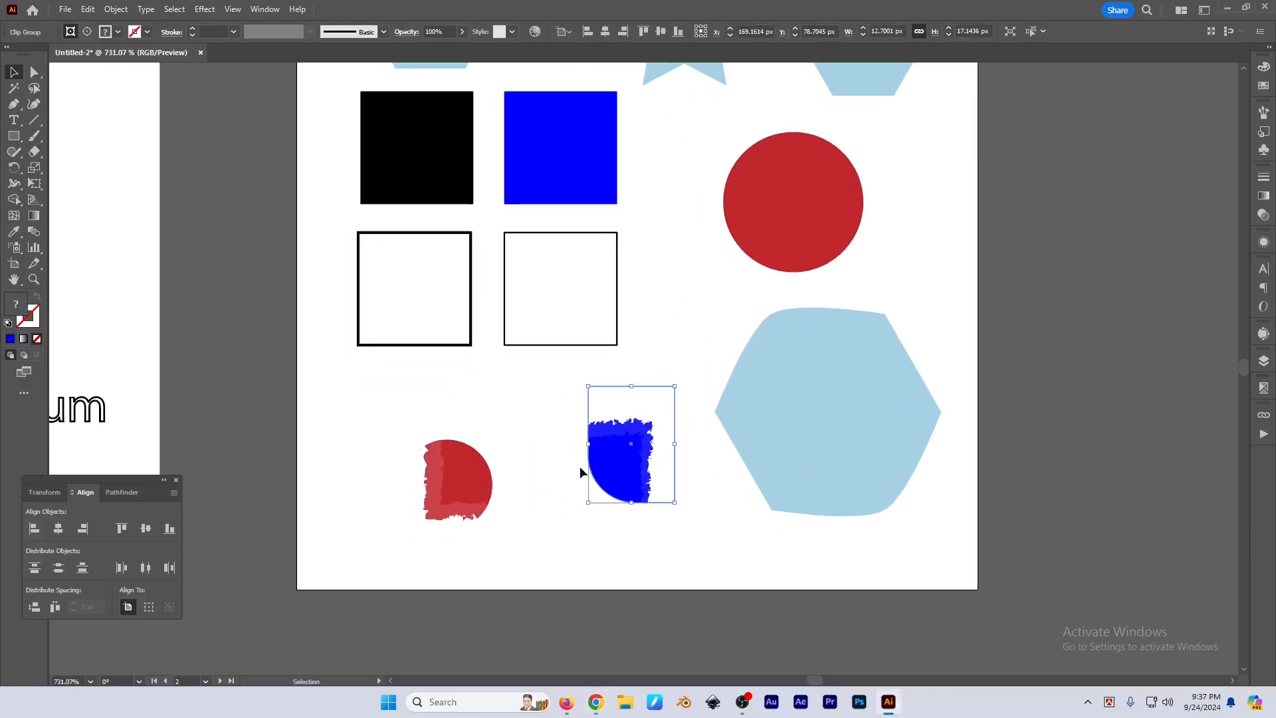
{"action": "left_click", "coordinate": [175, 9]}
{"action": "mouse_move", "coordinate": [206, 153]}
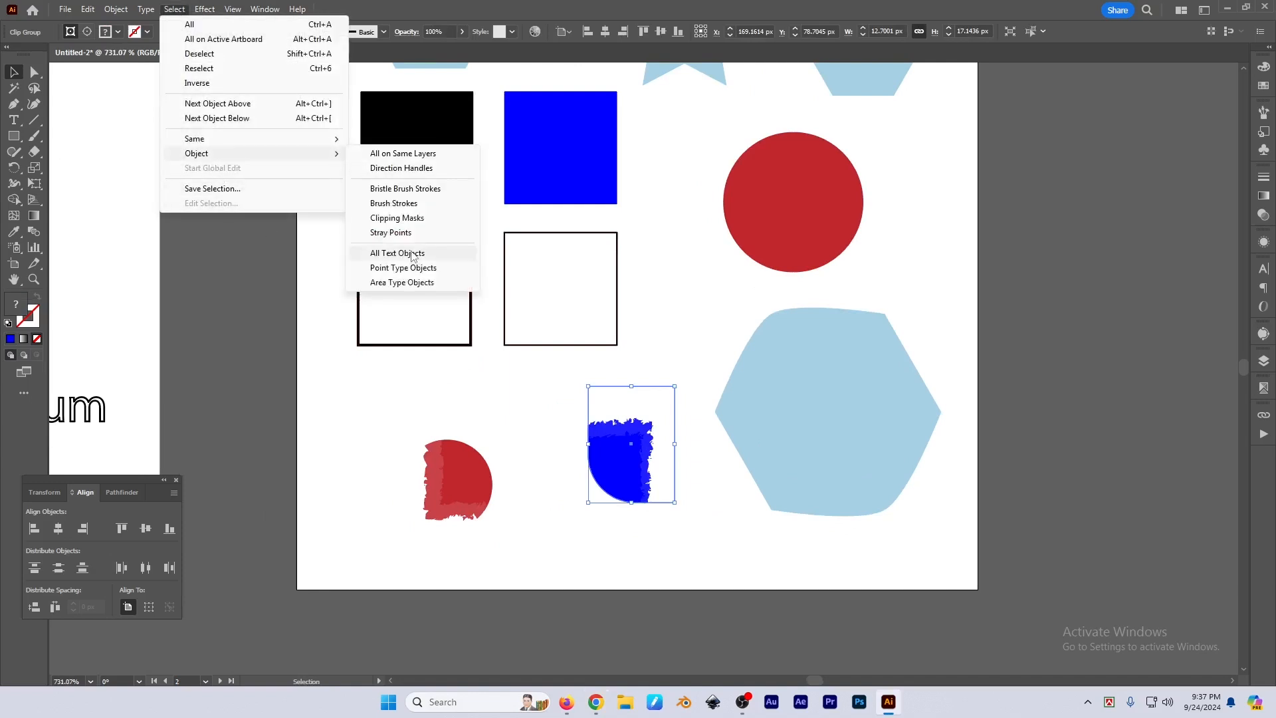
{"action": "left_click", "coordinate": [398, 219]}
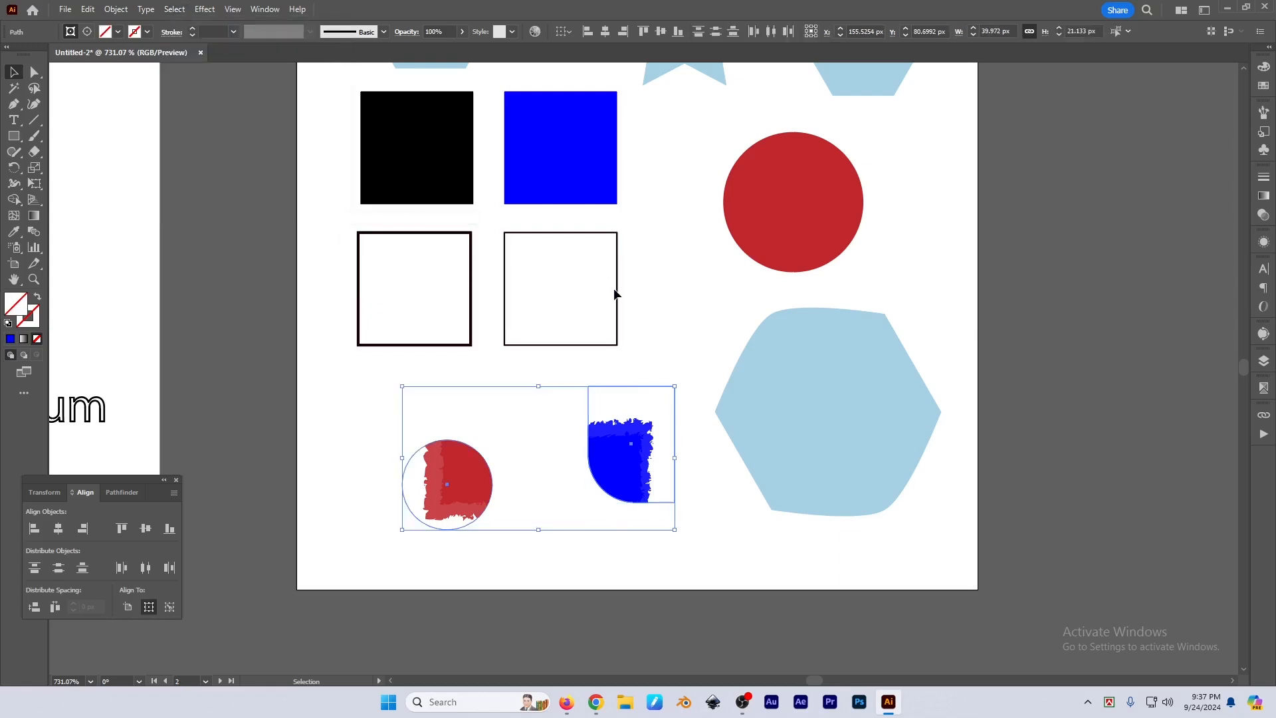
Clear the clipping mask selection and look over the object-type selection options, including Stray Points
{"action": "scroll", "coordinate": [647, 156], "scroll_direction": "down", "scroll_amount": 5}
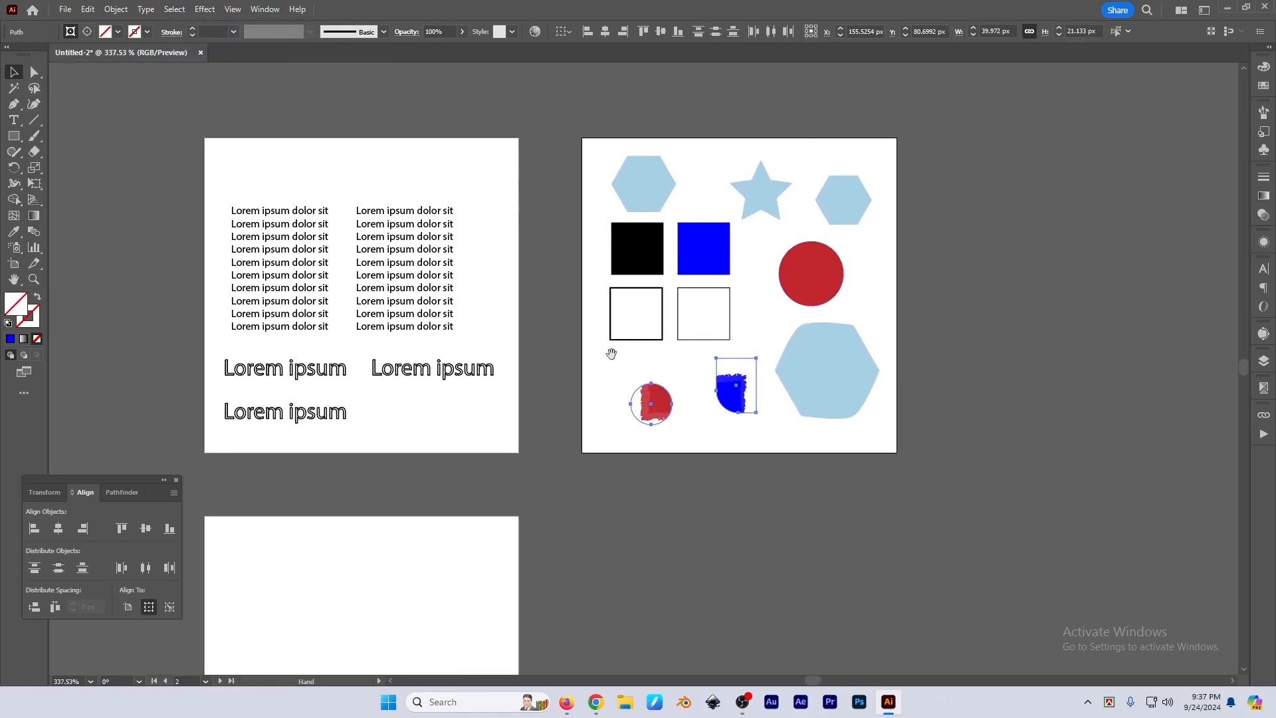
{"action": "scroll", "coordinate": [731, 459], "scroll_direction": "up", "scroll_amount": 3}
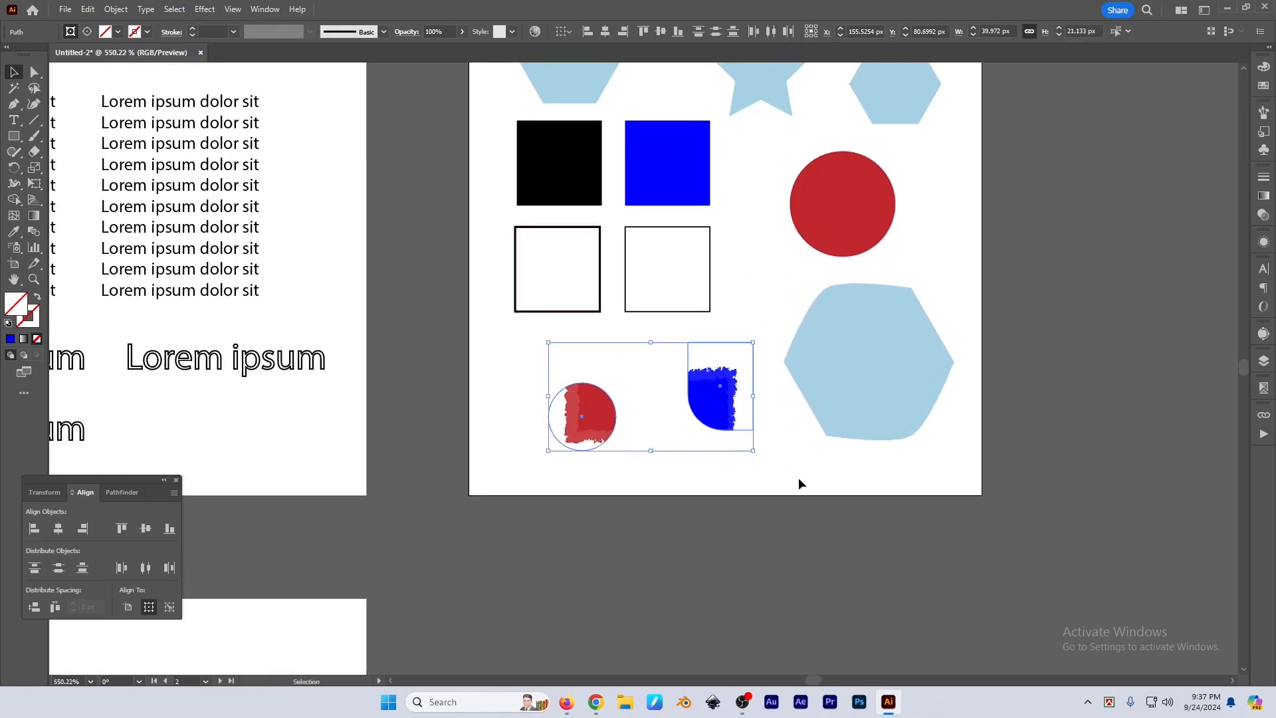
{"action": "left_click", "coordinate": [796, 477]}
{"action": "left_click", "coordinate": [175, 9]}
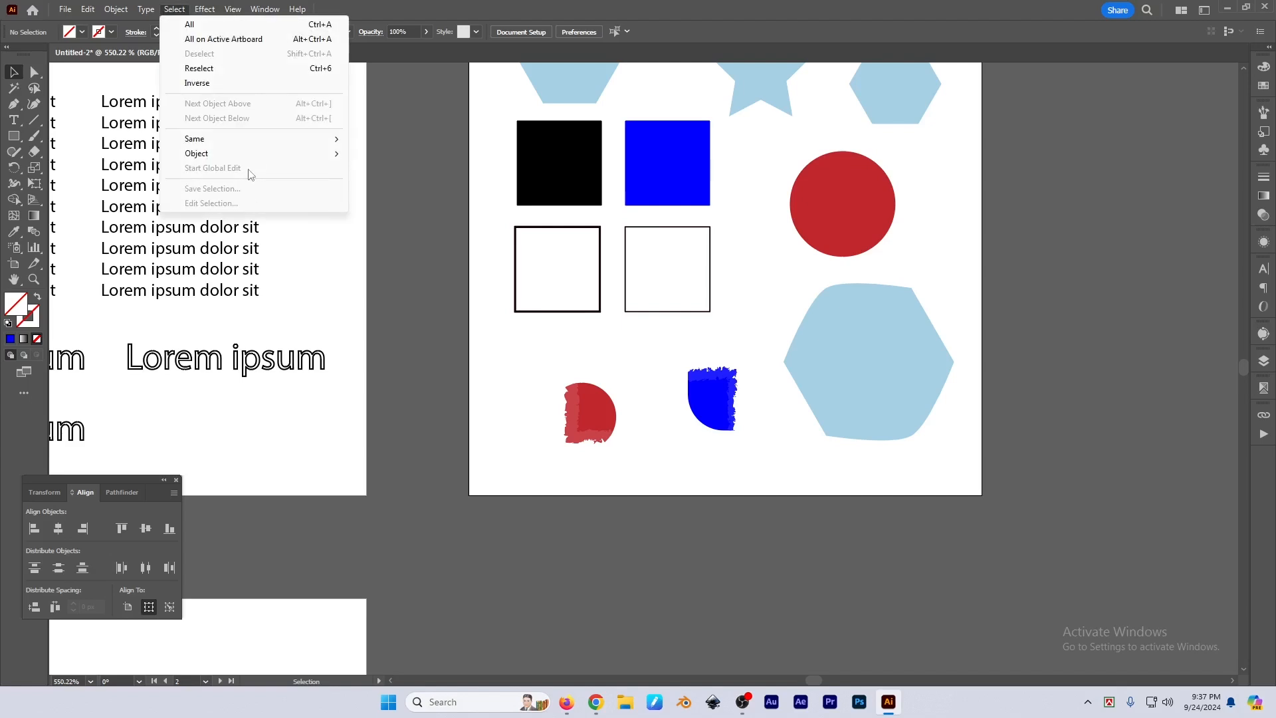
{"action": "mouse_move", "coordinate": [253, 154]}
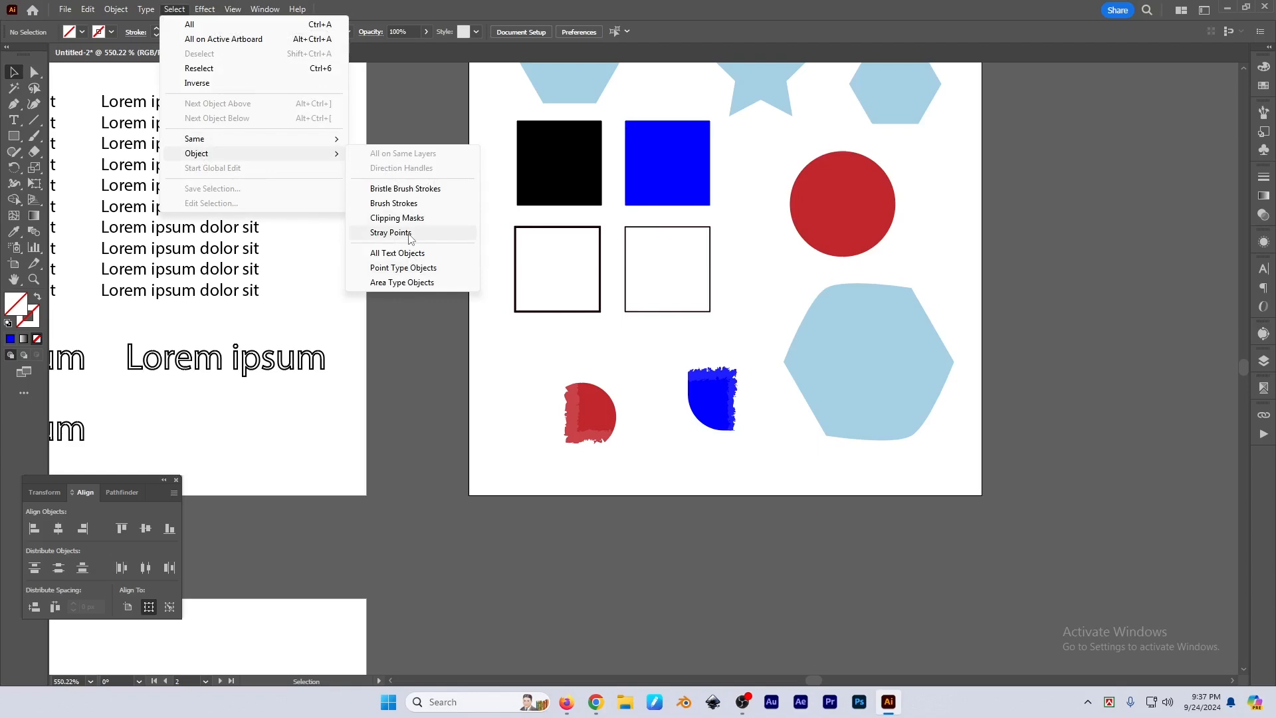
Place a single stray anchor point with the Pen tool just below the thick-outlined square
{"action": "scroll", "coordinate": [587, 350], "scroll_direction": "down", "scroll_amount": 3}
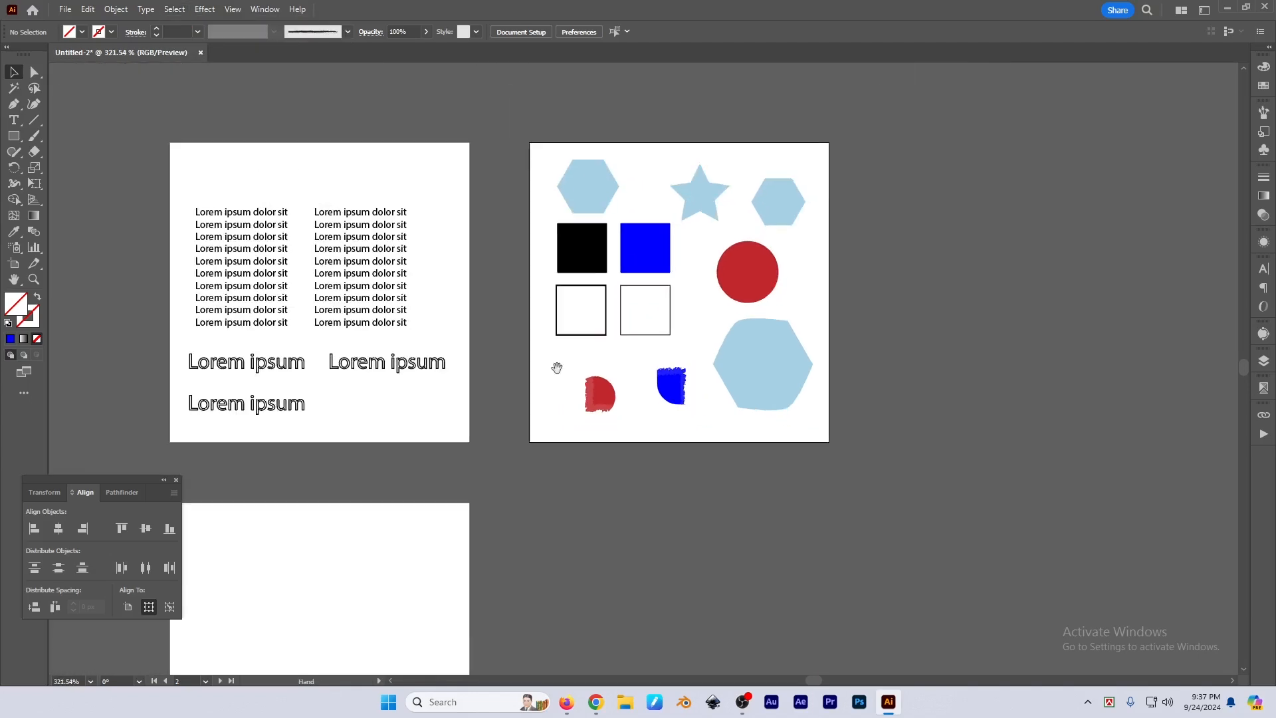
{"action": "key", "text": "p"}
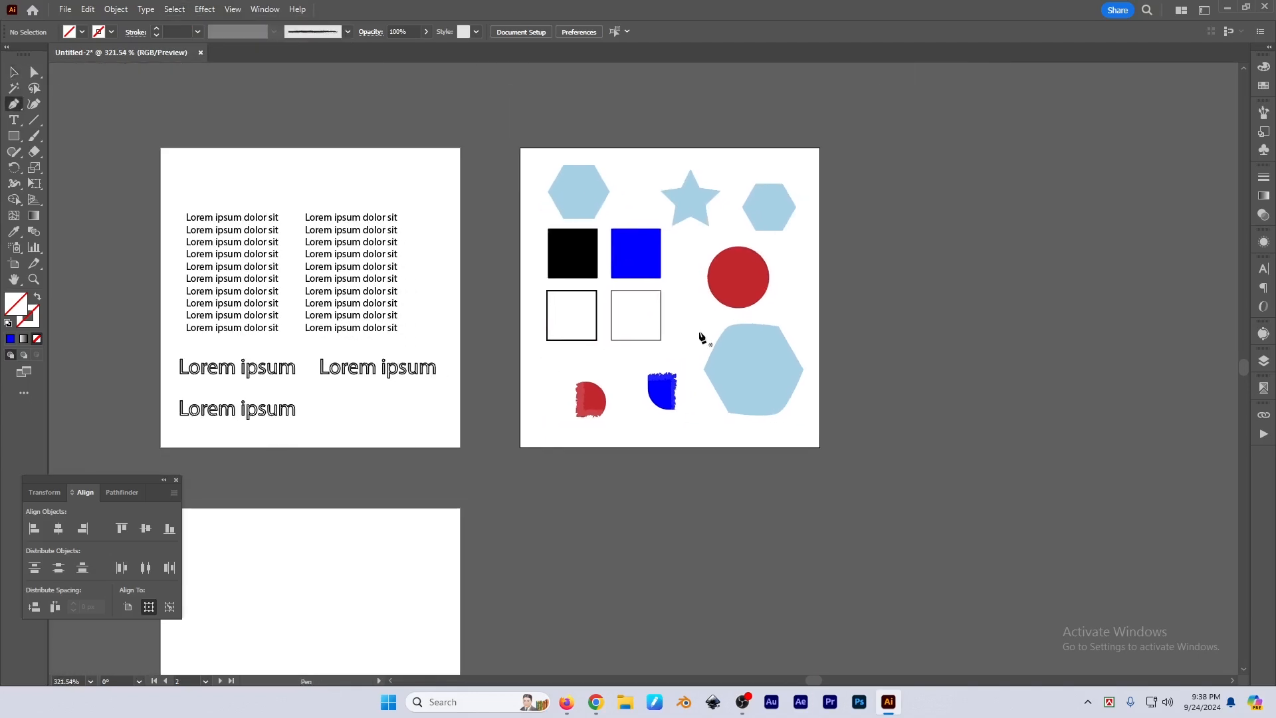
{"action": "scroll", "coordinate": [576, 373], "scroll_direction": "up", "scroll_amount": 2}
{"action": "scroll", "coordinate": [576, 374], "scroll_direction": "up", "scroll_amount": 3}
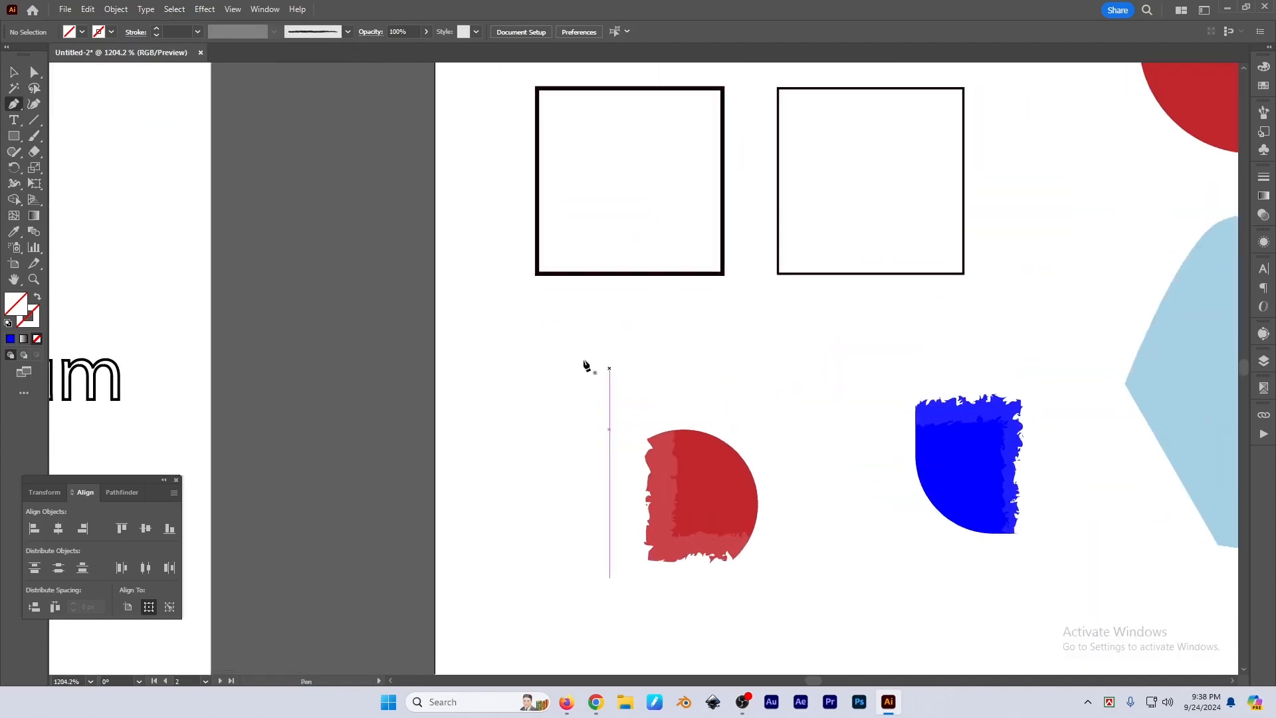
{"action": "left_click", "coordinate": [583, 350]}
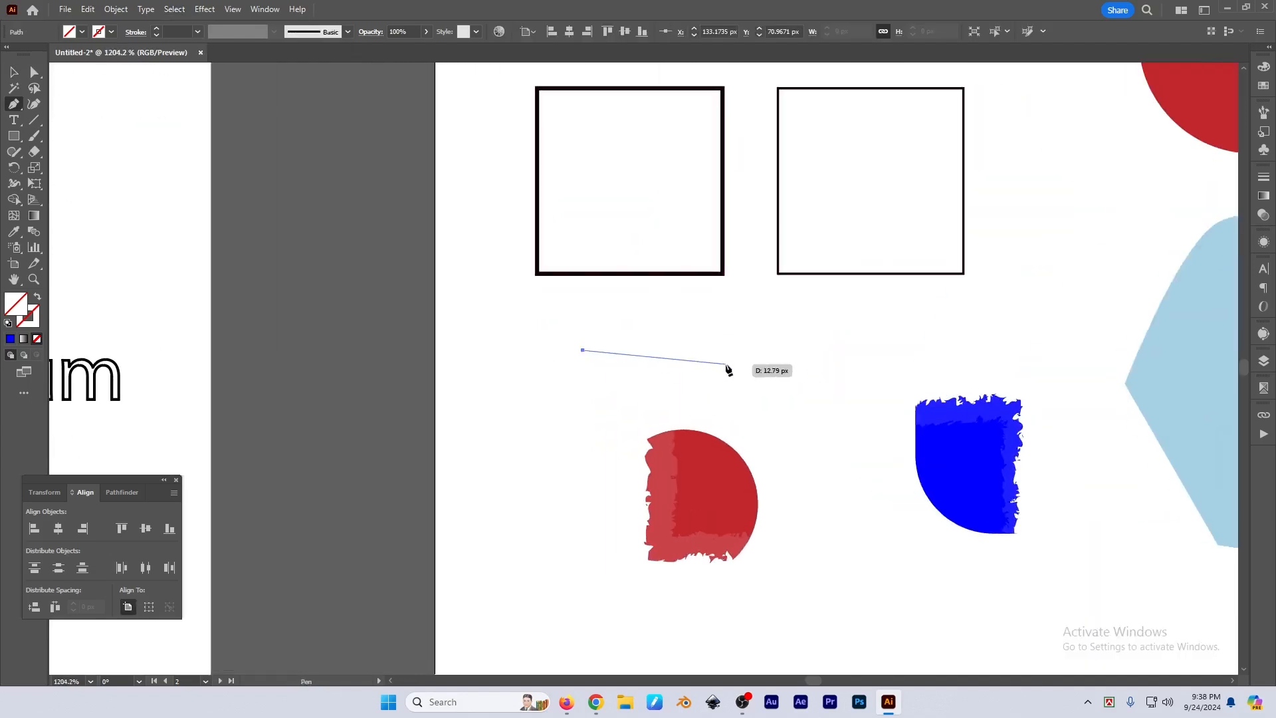
{"action": "key", "text": "v"}
{"action": "scroll", "coordinate": [696, 350], "scroll_direction": "right", "scroll_amount": 3}
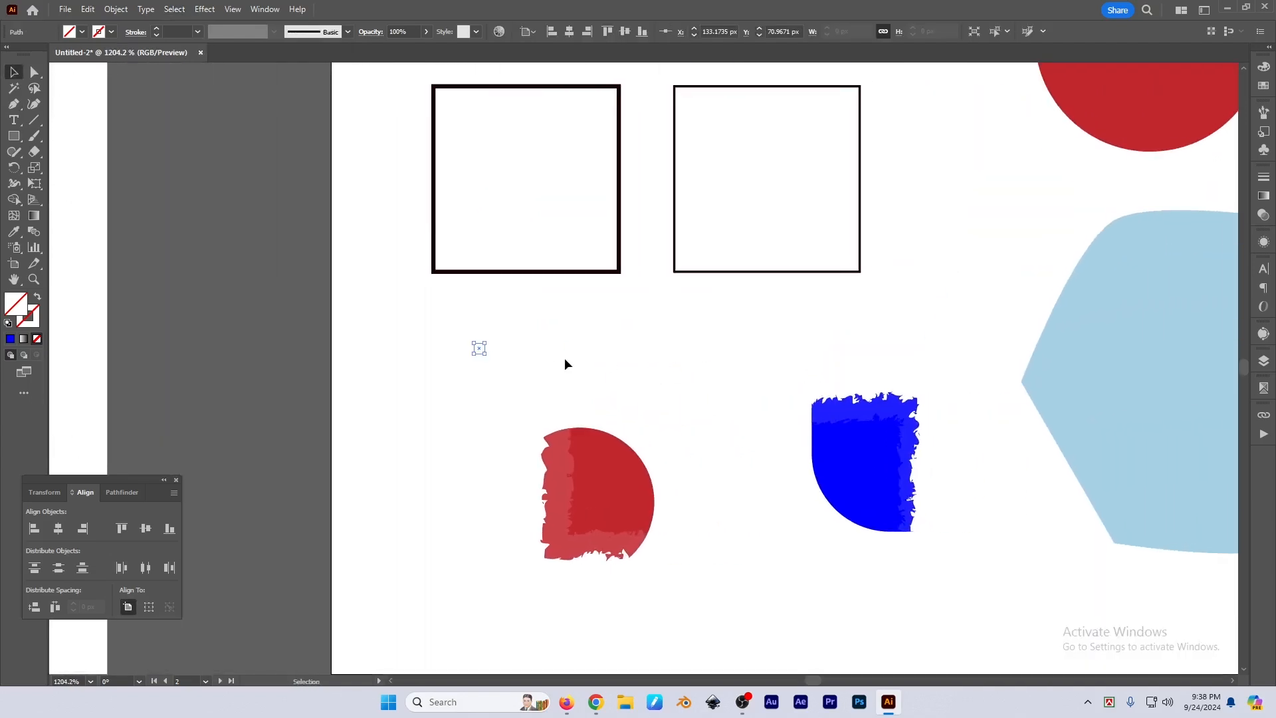
Inspect the selected anchor points of the thick-outlined square and of all artwork, and clear the selection
{"action": "scroll", "coordinate": [496, 359], "scroll_direction": "down", "scroll_amount": 2}
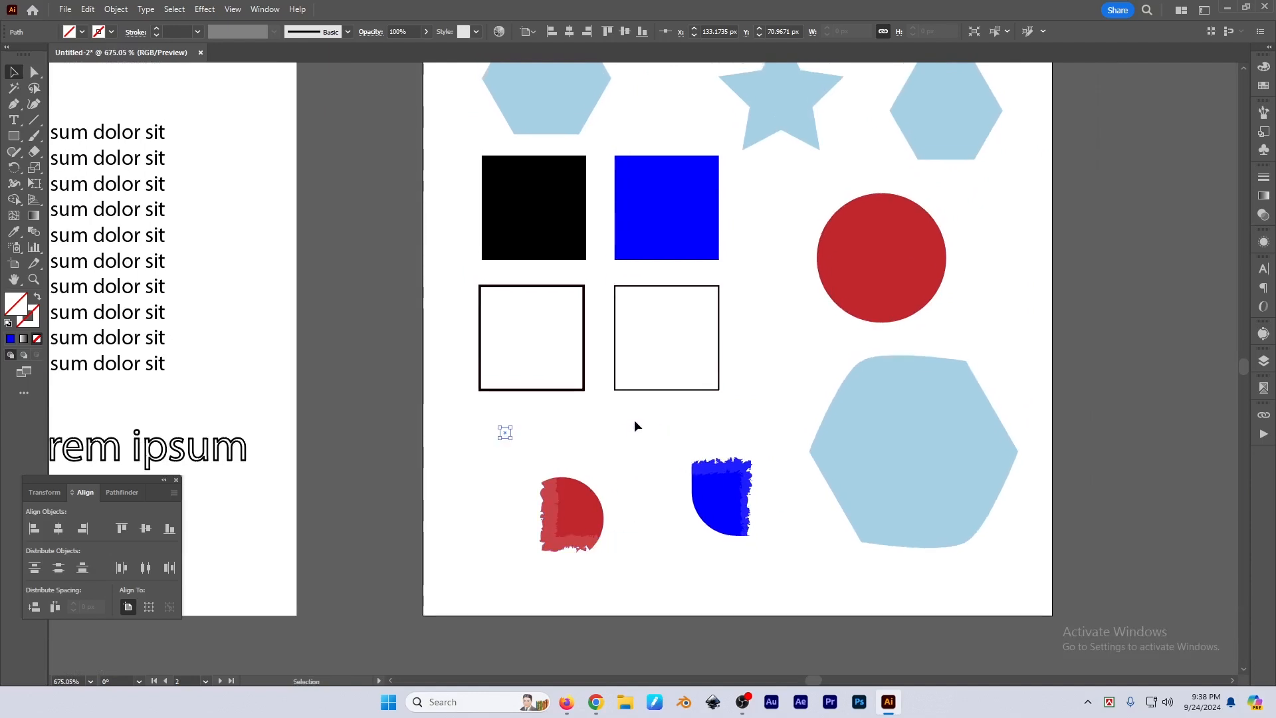
{"action": "left_click_drag", "start_coordinate": [564, 312], "coordinate": [675, 384]}
{"action": "left_click", "coordinate": [603, 301]}
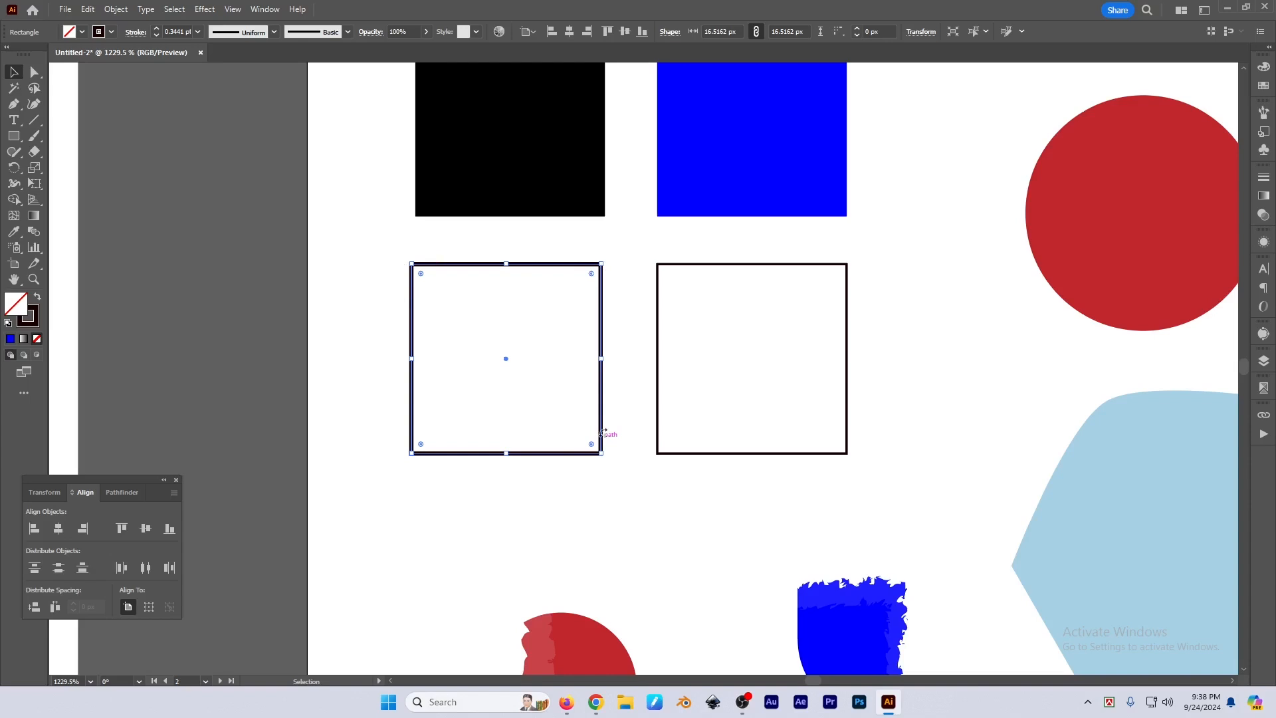
{"action": "scroll", "coordinate": [601, 381], "scroll_direction": "down", "scroll_amount": 1}
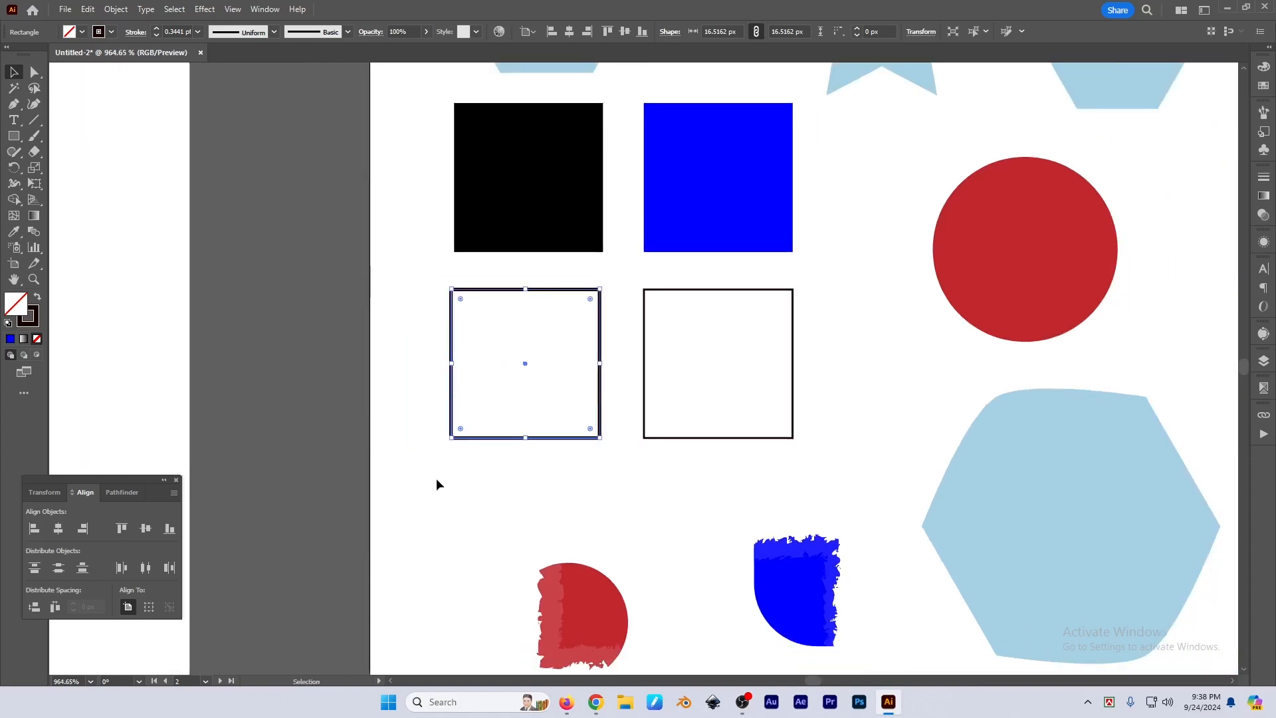
{"action": "left_click", "coordinate": [487, 524]}
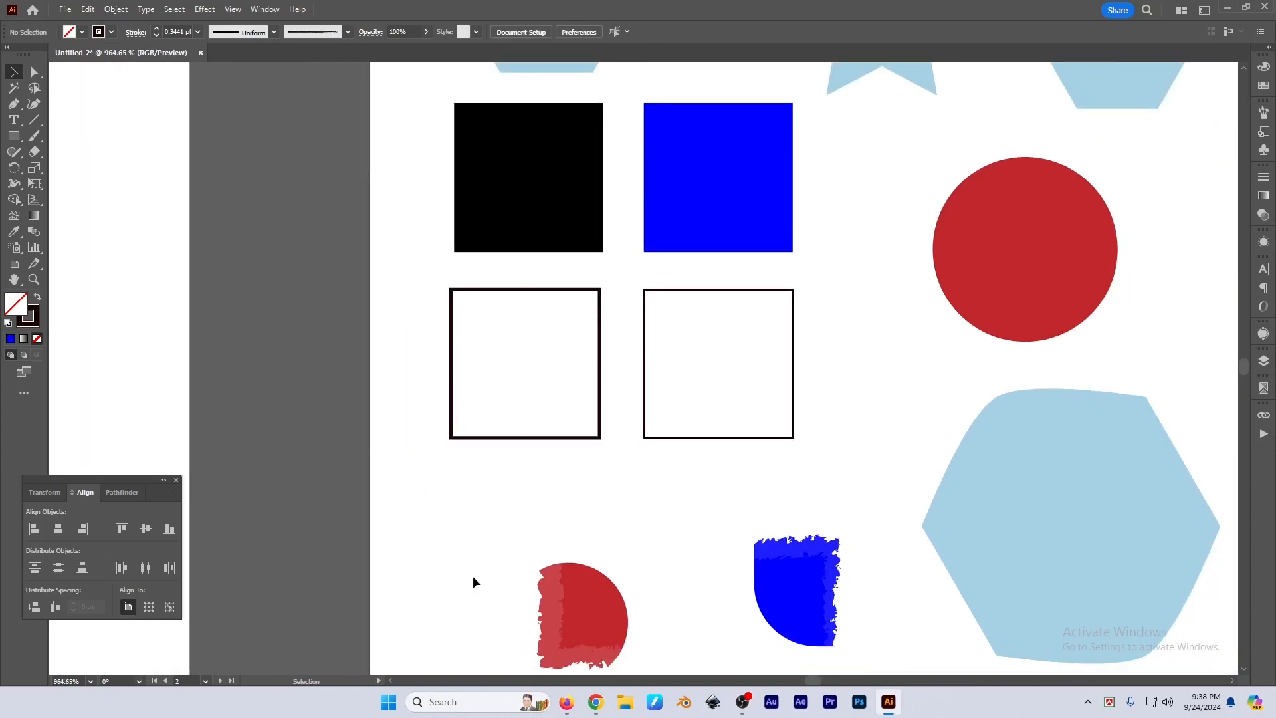
{"action": "key", "text": "ctrl+a"}
{"action": "left_click", "coordinate": [627, 512]}
{"action": "scroll", "coordinate": [627, 513], "scroll_direction": "right", "scroll_amount": 1}
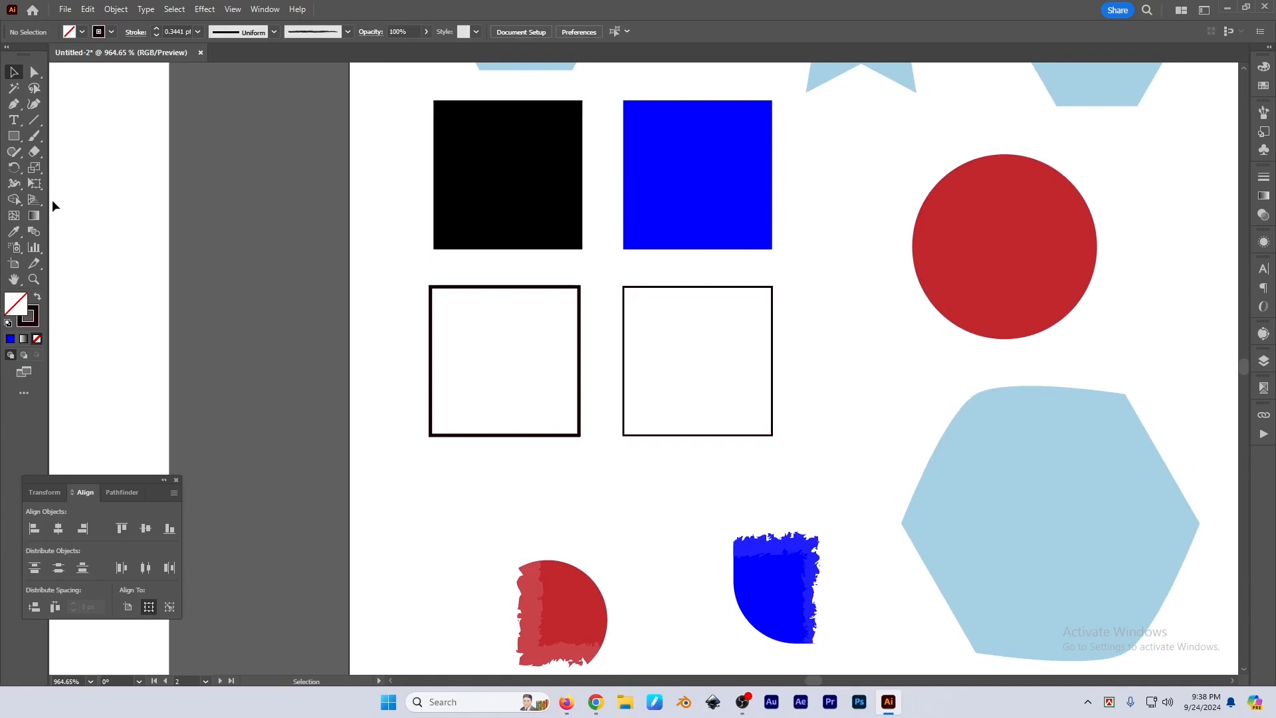
Dab a single point with the Paintbrush tool just below the thin-outlined square and leave nothing selected
{"action": "left_click", "coordinate": [34, 136]}
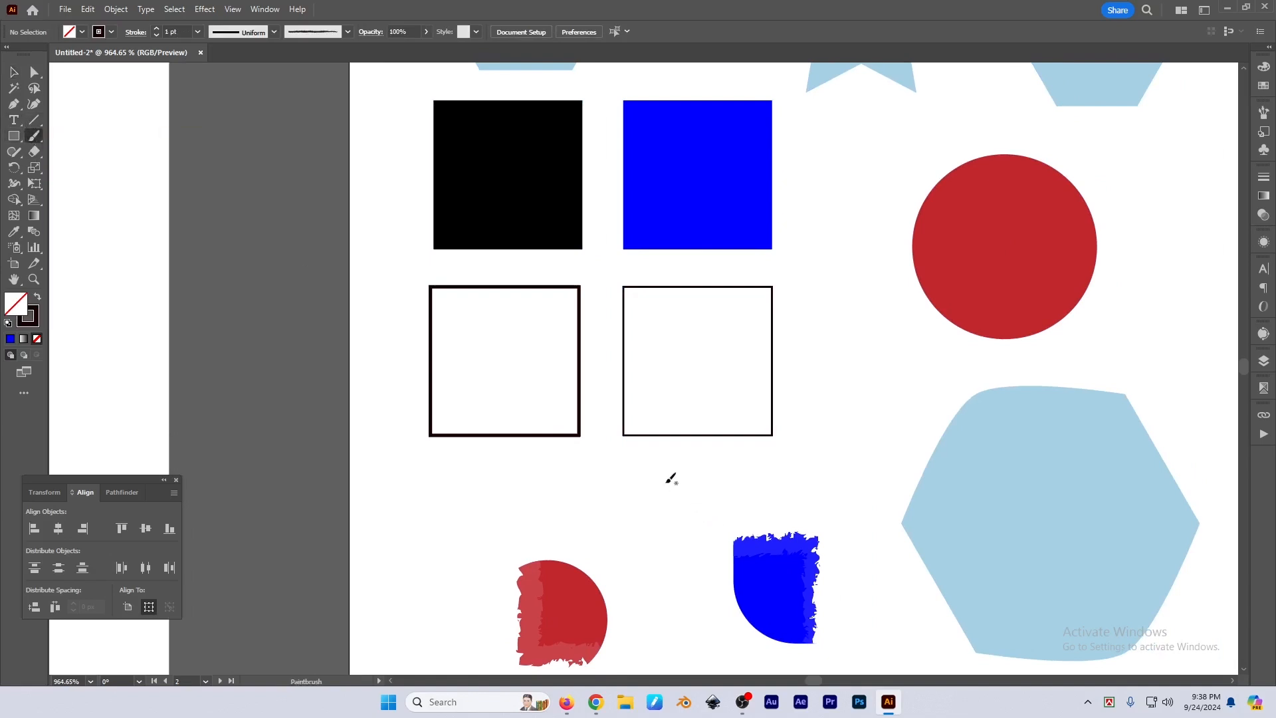
{"action": "key", "text": "v"}
{"action": "left_click_drag", "start_coordinate": [632, 460], "coordinate": [676, 480]}
{"action": "key", "text": "Delete"}
{"action": "scroll", "coordinate": [716, 464], "scroll_direction": "down", "scroll_amount": 3}
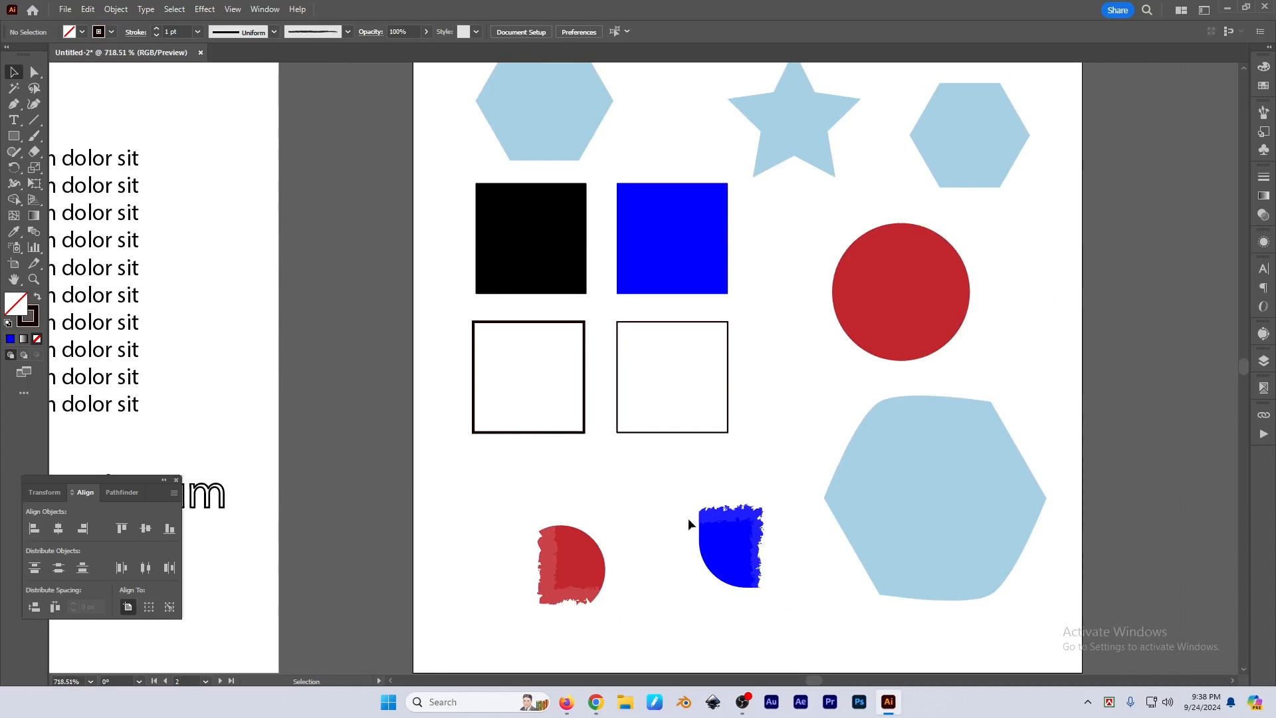
Select all stray points in the document, and clear the selection after viewing them across the artboard
{"action": "left_click", "coordinate": [173, 11]}
{"action": "mouse_move", "coordinate": [200, 154]}
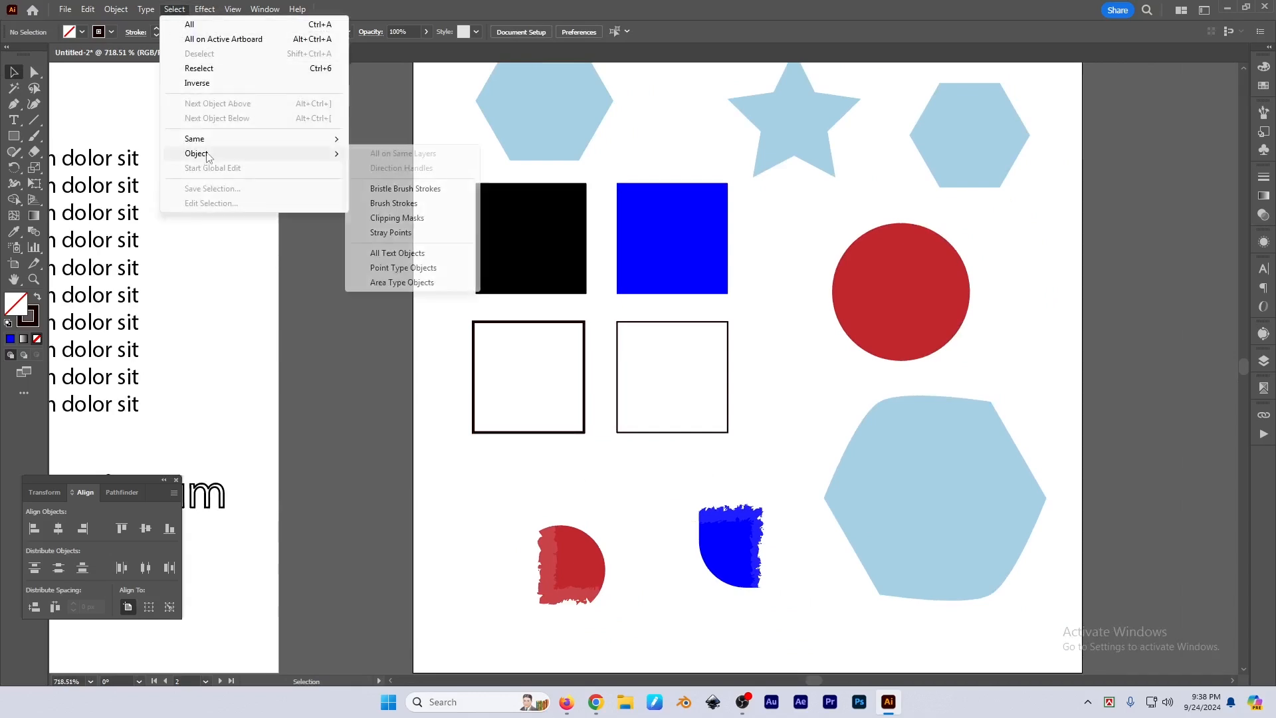
{"action": "left_click", "coordinate": [390, 234]}
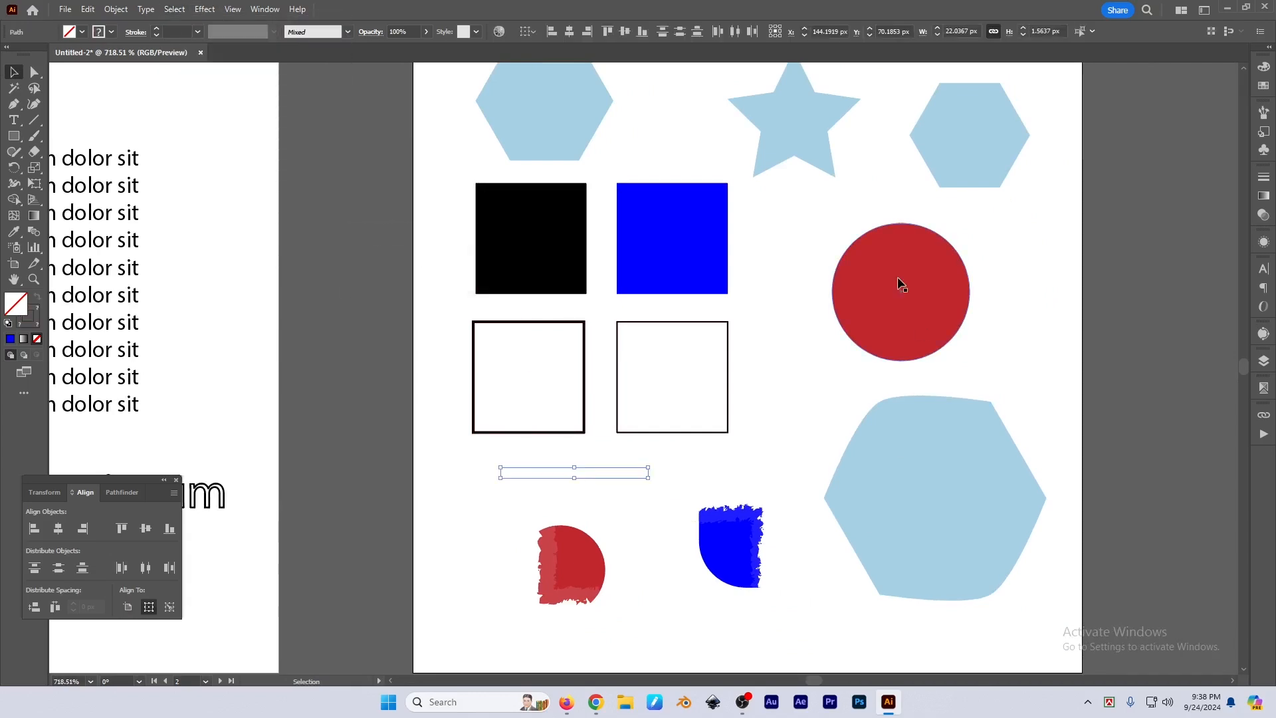
{"action": "left_click_drag", "start_coordinate": [803, 409], "coordinate": [669, 440]}
{"action": "left_click_drag", "start_coordinate": [713, 464], "coordinate": [707, 412]}
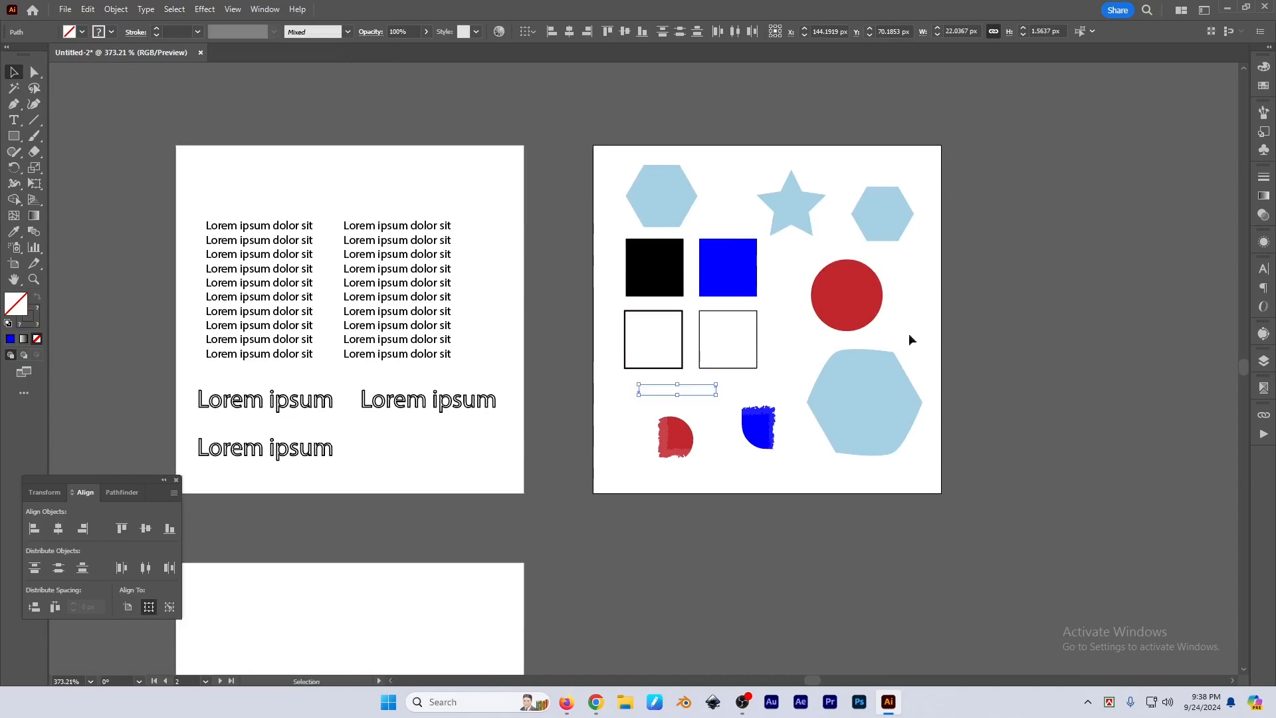
{"action": "left_click_drag", "start_coordinate": [803, 388], "coordinate": [746, 396]}
{"action": "key", "text": "Delete"}
Create an empty point type object above the small hexagon by removing its placeholder text, and deselect it
{"action": "key", "text": "t"}
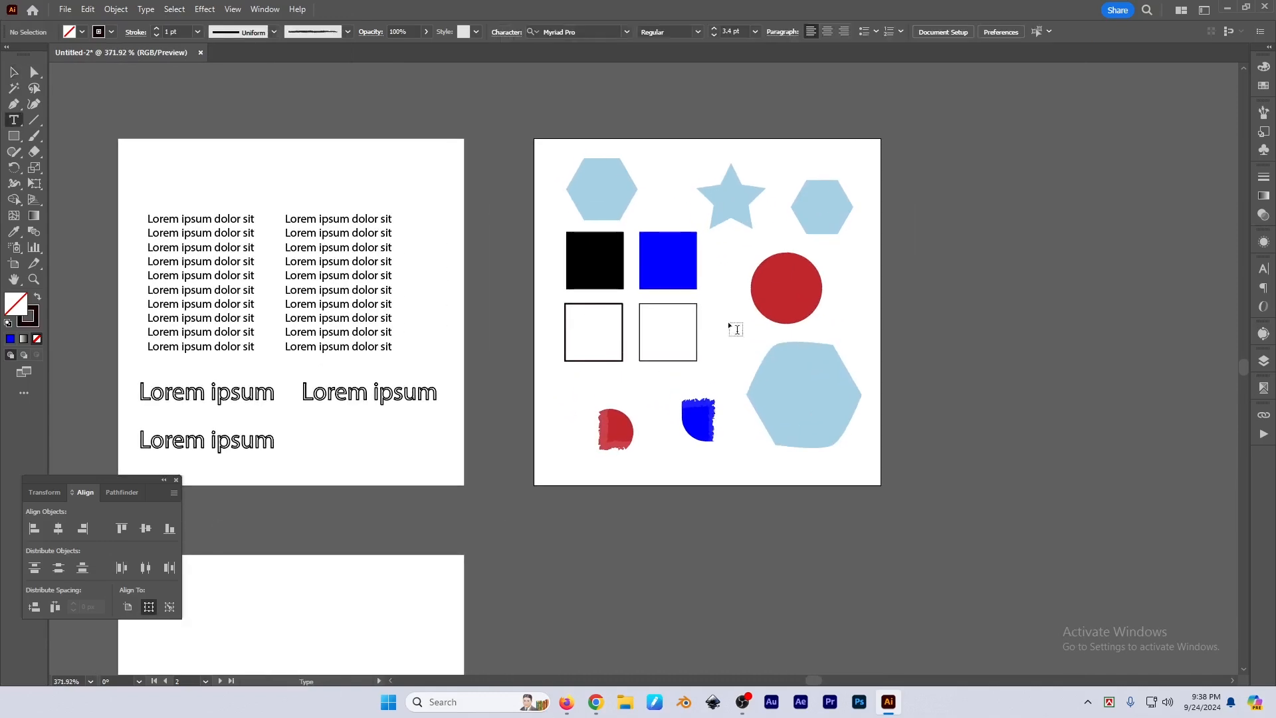
{"action": "left_click", "coordinate": [776, 162]}
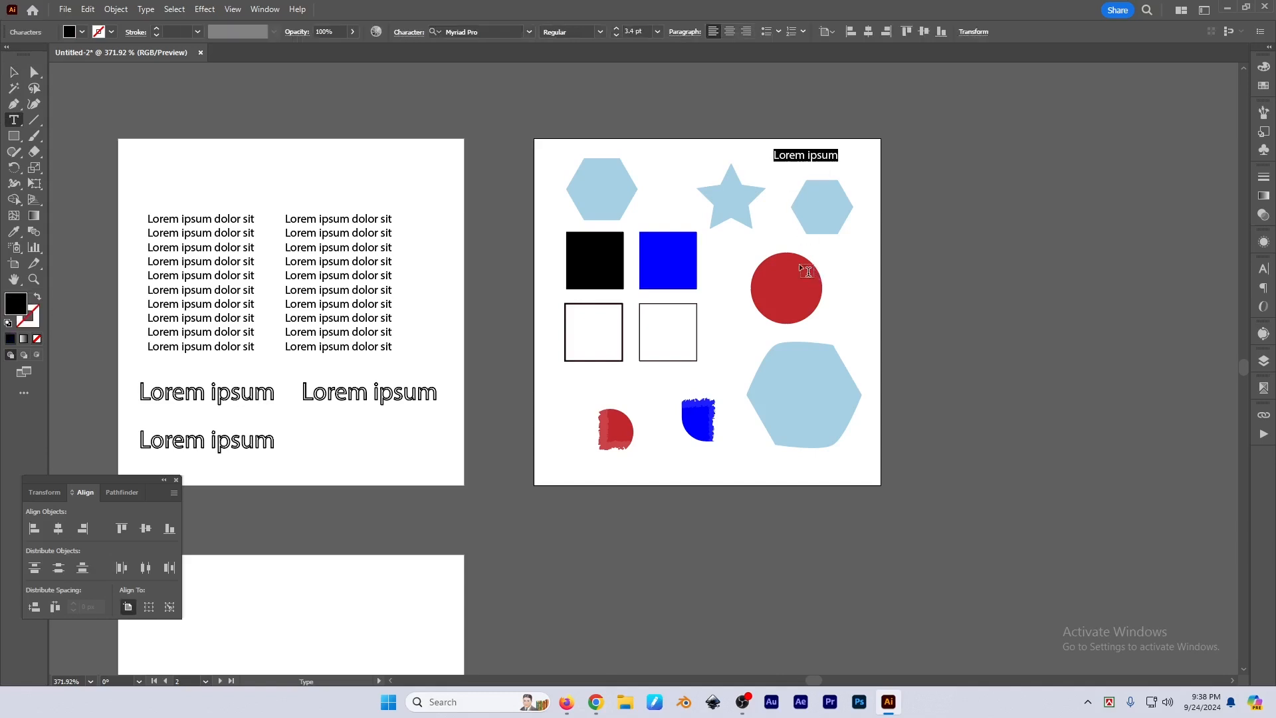
{"action": "key", "text": "BackSpace"}
{"action": "key", "text": "Escape"}
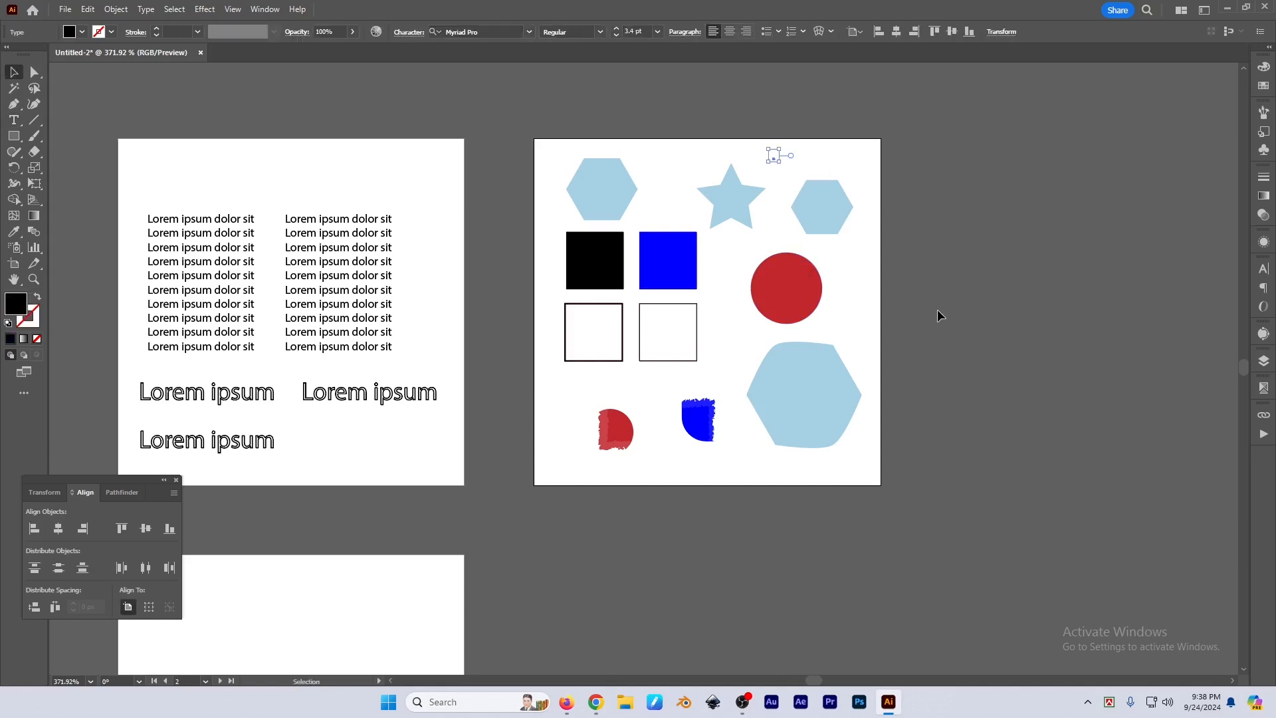
{"action": "left_click", "coordinate": [937, 316]}
{"action": "left_click_drag", "start_coordinate": [940, 352], "coordinate": [943, 371]}
{"action": "left_click_drag", "start_coordinate": [802, 317], "coordinate": [829, 317]}
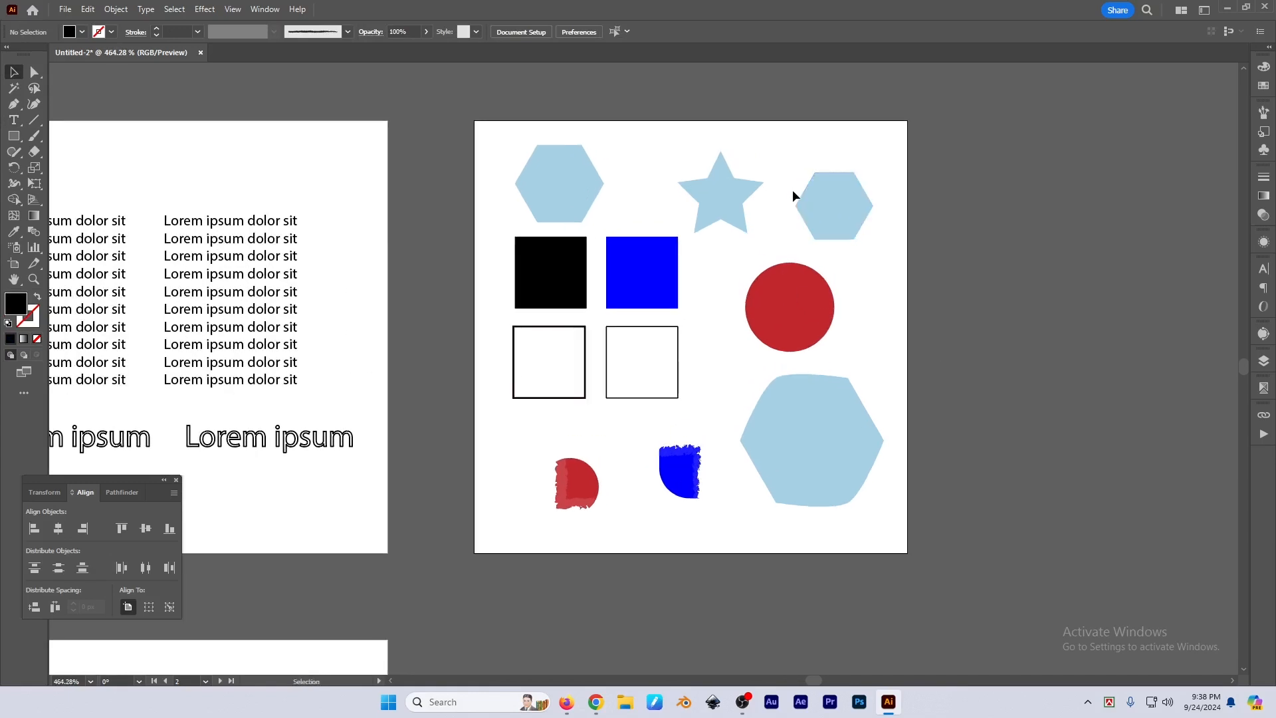
Select all stray points together with the empty type object and remove them from the artboard
{"action": "left_click", "coordinate": [176, 10]}
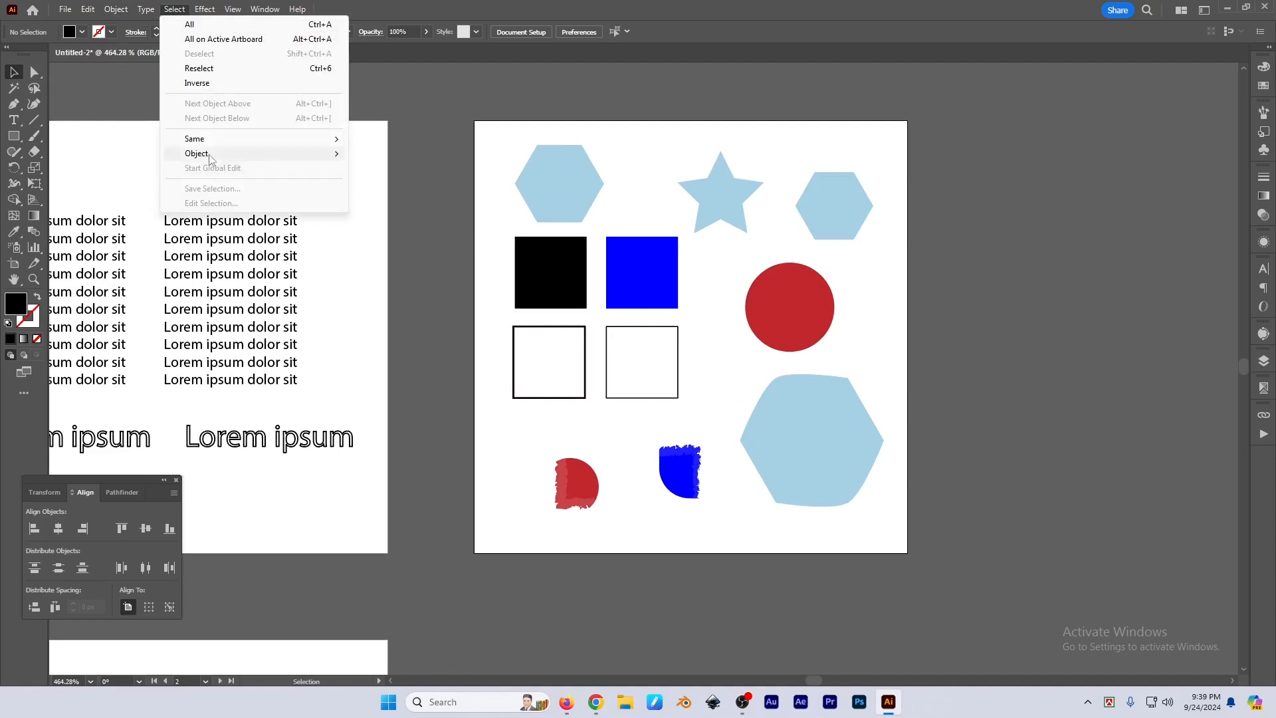
{"action": "mouse_move", "coordinate": [208, 154]}
{"action": "left_click", "coordinate": [403, 233]}
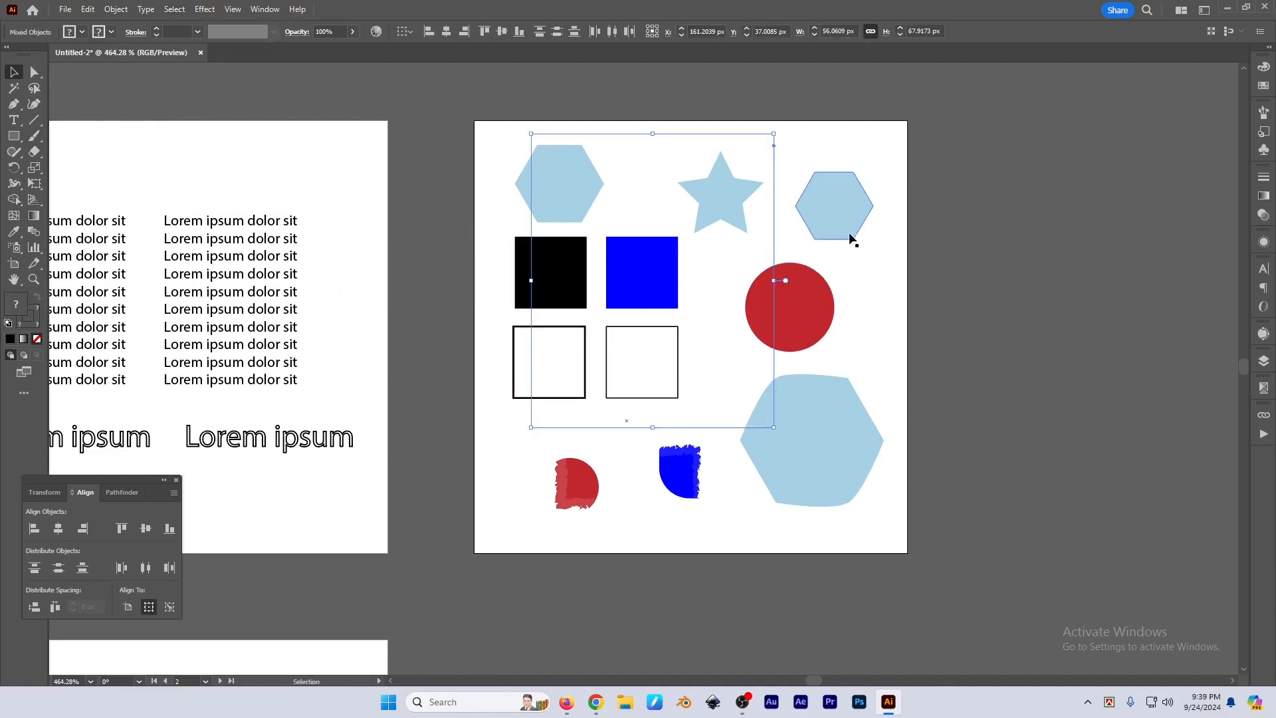
{"action": "scroll", "coordinate": [756, 317], "scroll_direction": "down", "scroll_amount": 1}
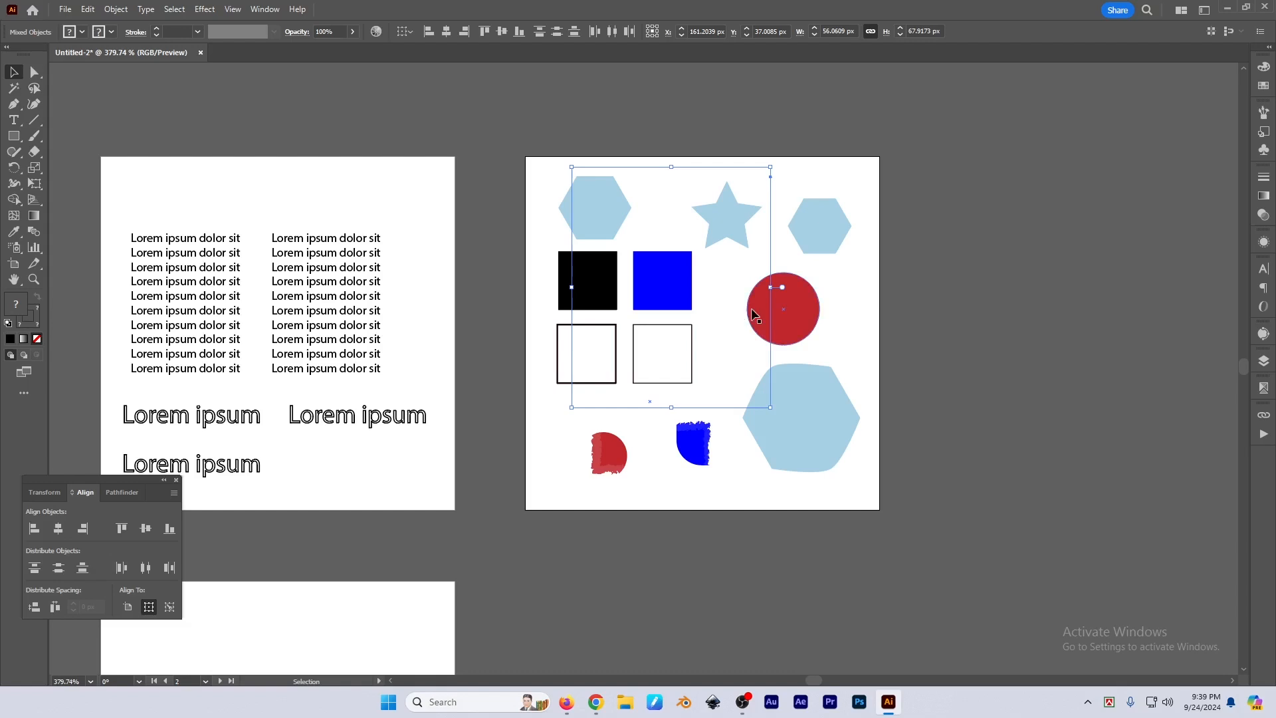
{"action": "left_click", "coordinate": [726, 337]}
Select all text objects in the document and expand Layer 1 to list its contents
{"action": "left_click", "coordinate": [174, 10]}
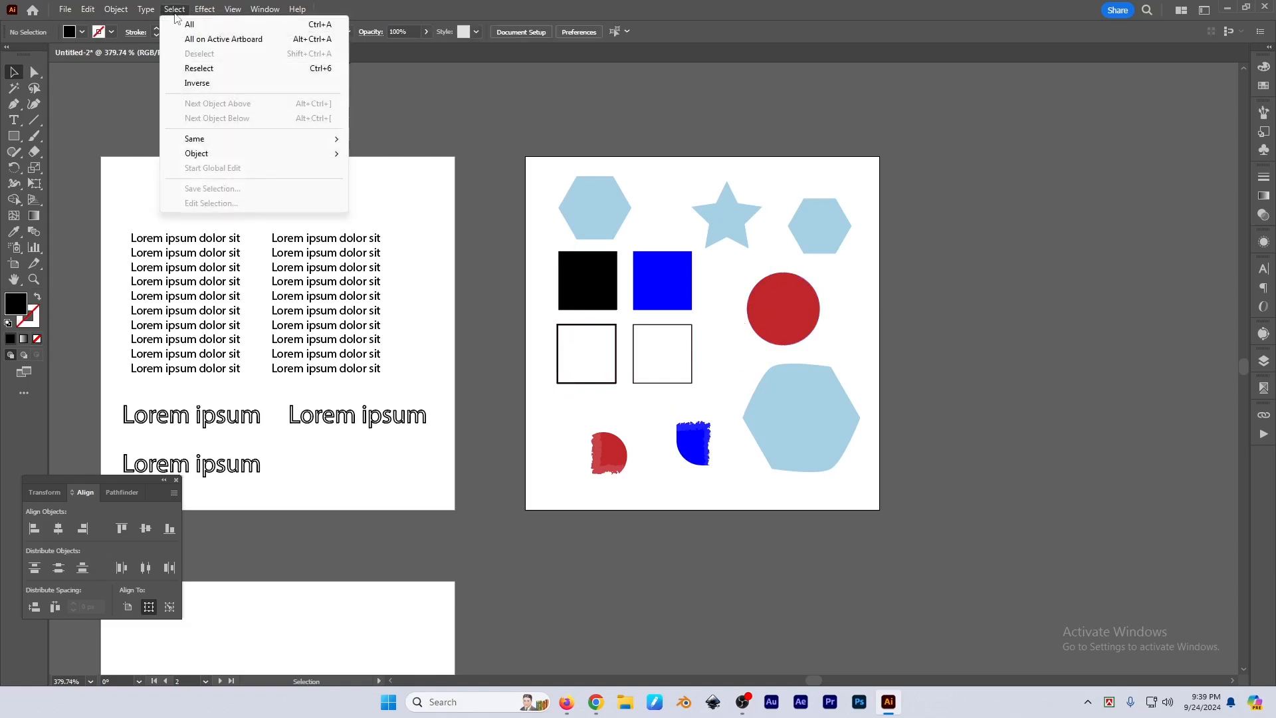
{"action": "mouse_move", "coordinate": [207, 154]}
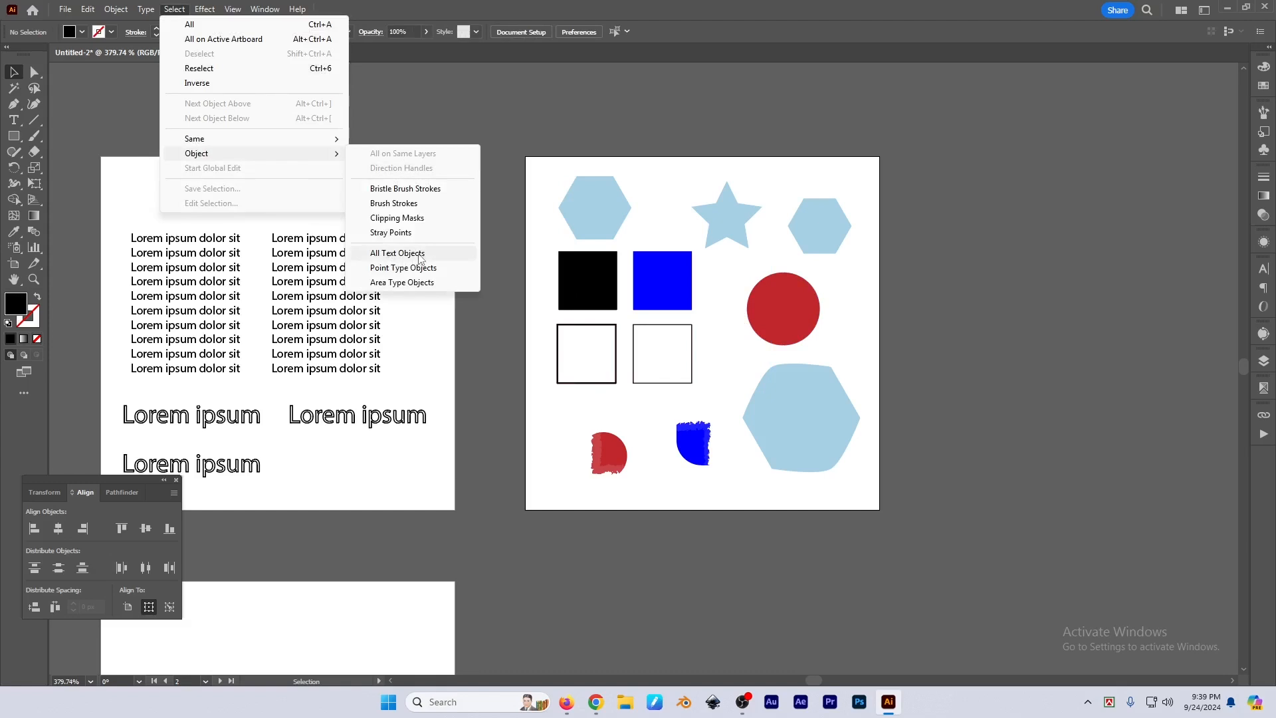
{"action": "left_click", "coordinate": [397, 253]}
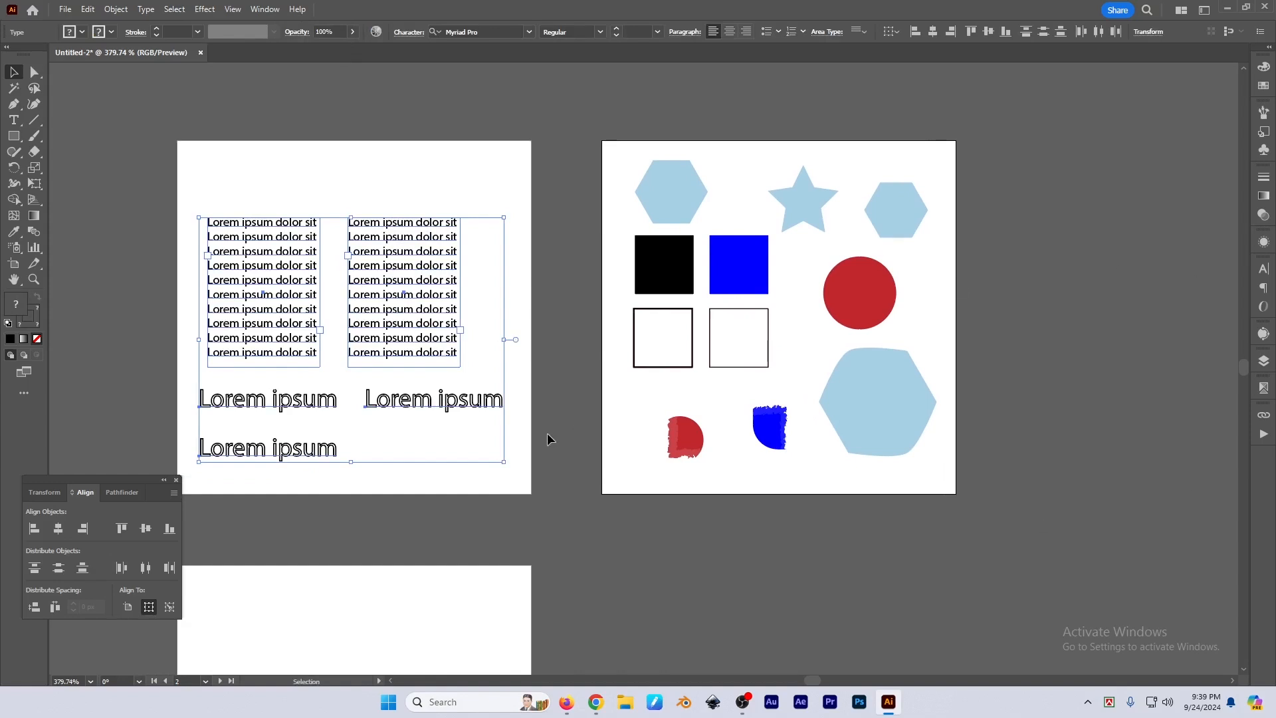
{"action": "key", "text": "F7"}
{"action": "left_click", "coordinate": [1085, 284]}
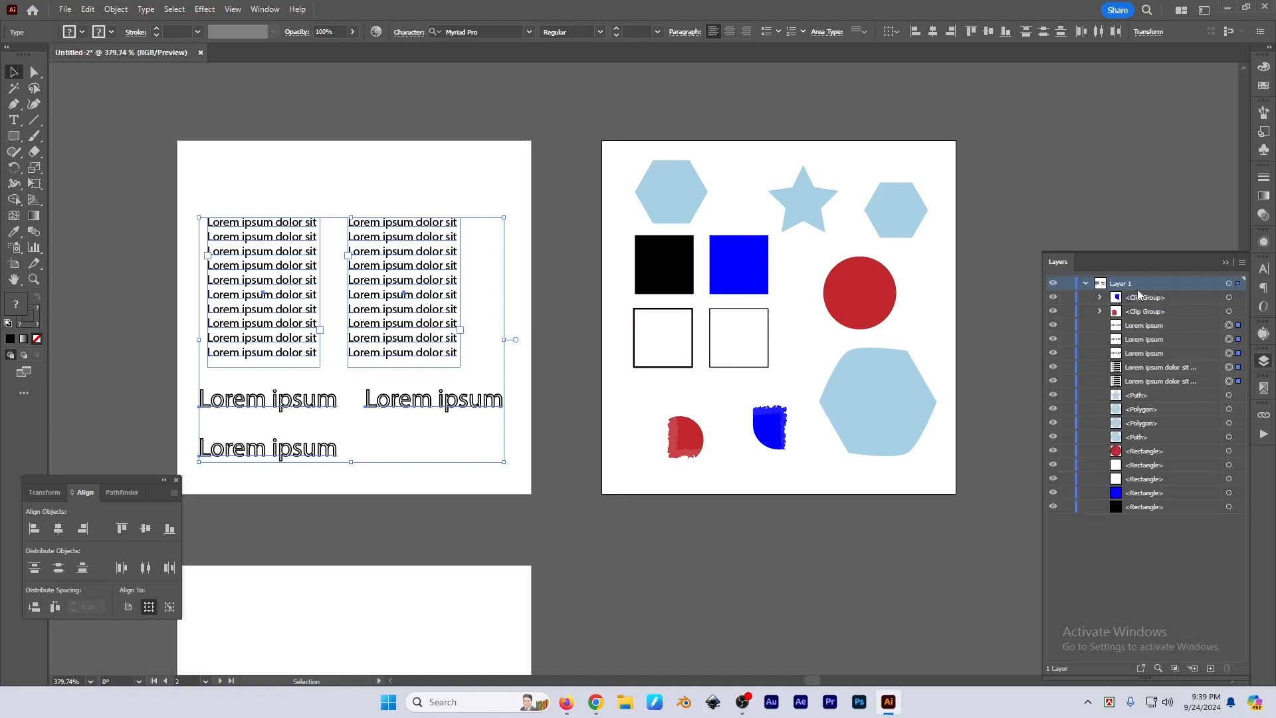
Select all text objects in the document and group them together
{"action": "left_click", "coordinate": [179, 10]}
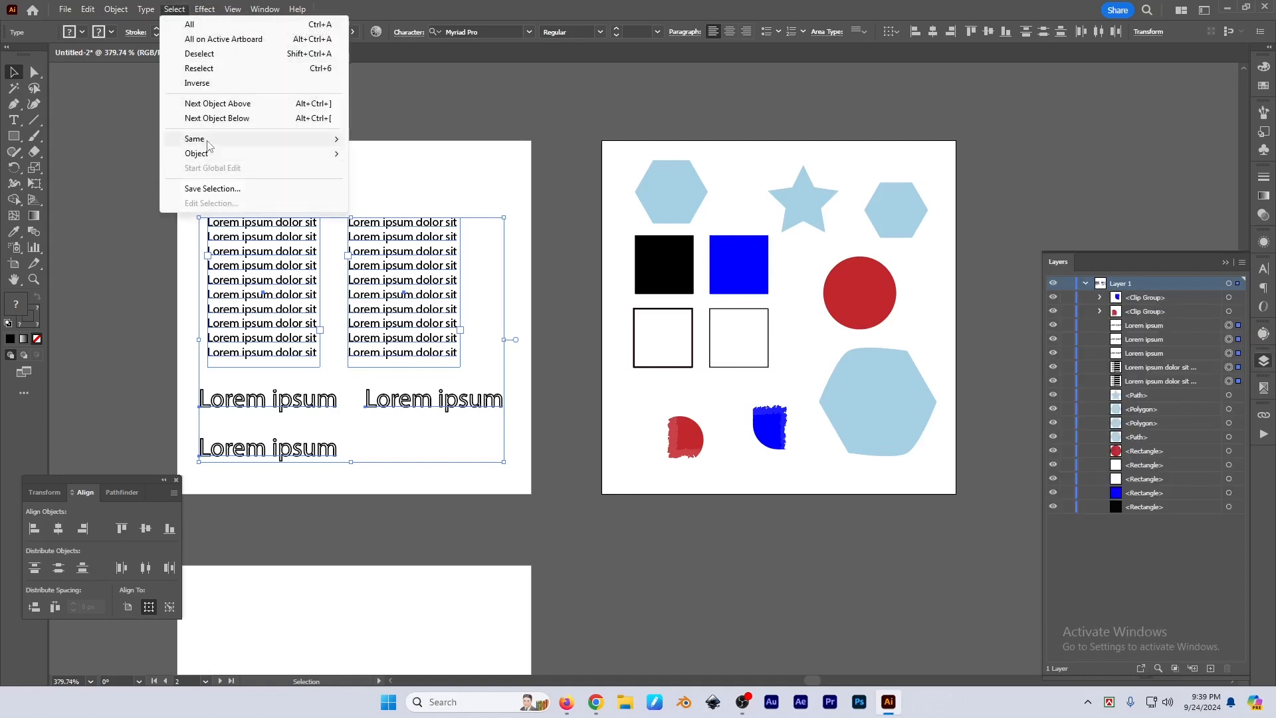
{"action": "mouse_move", "coordinate": [208, 154]}
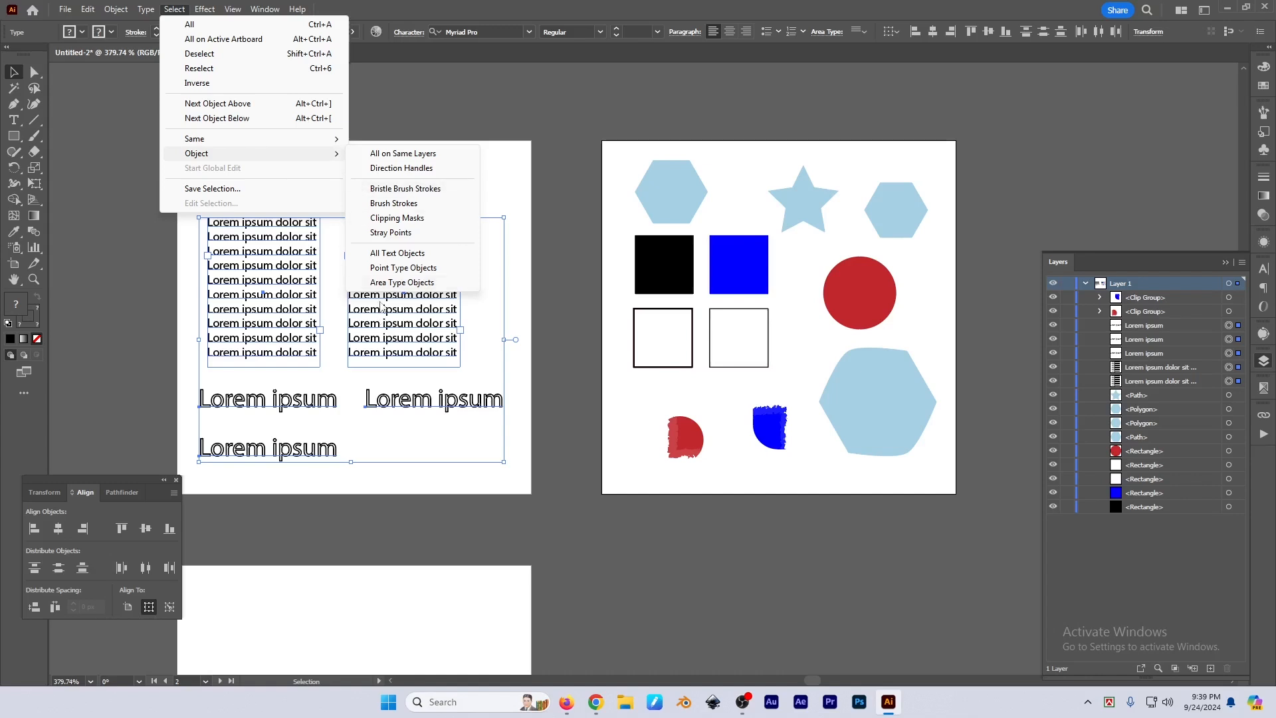
{"action": "left_click", "coordinate": [398, 253]}
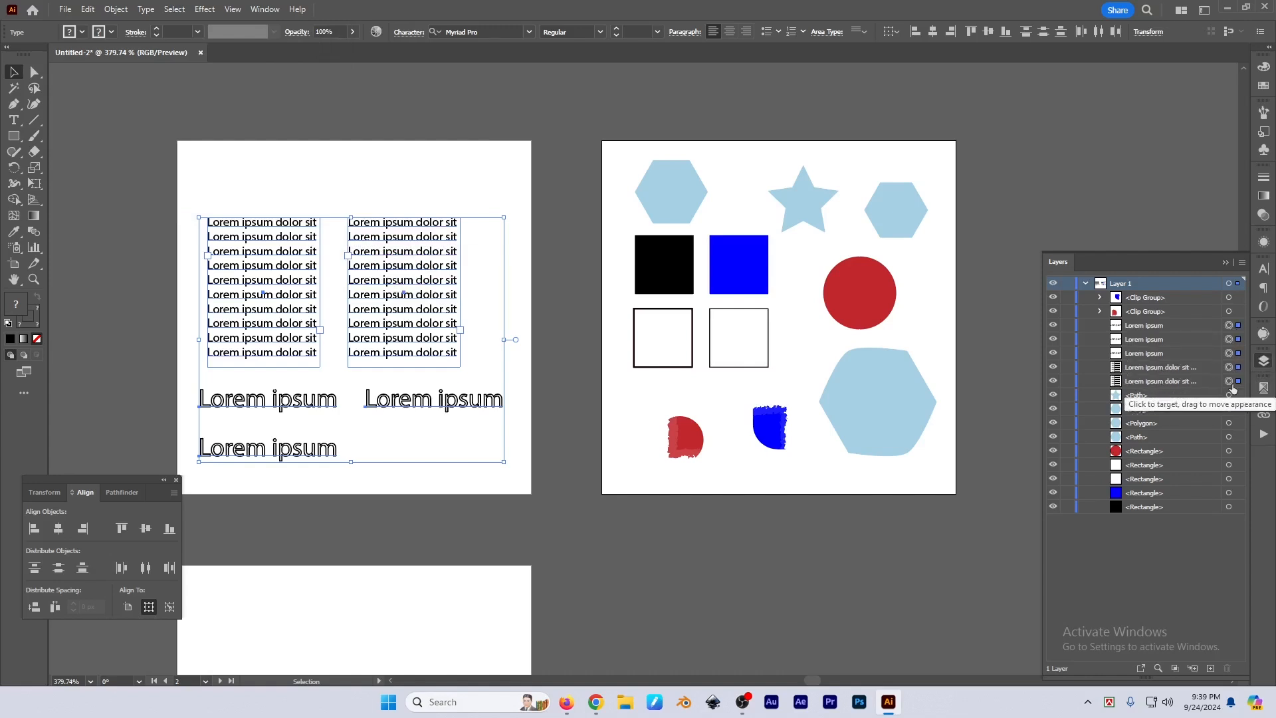
{"action": "key", "text": "ctrl+g"}
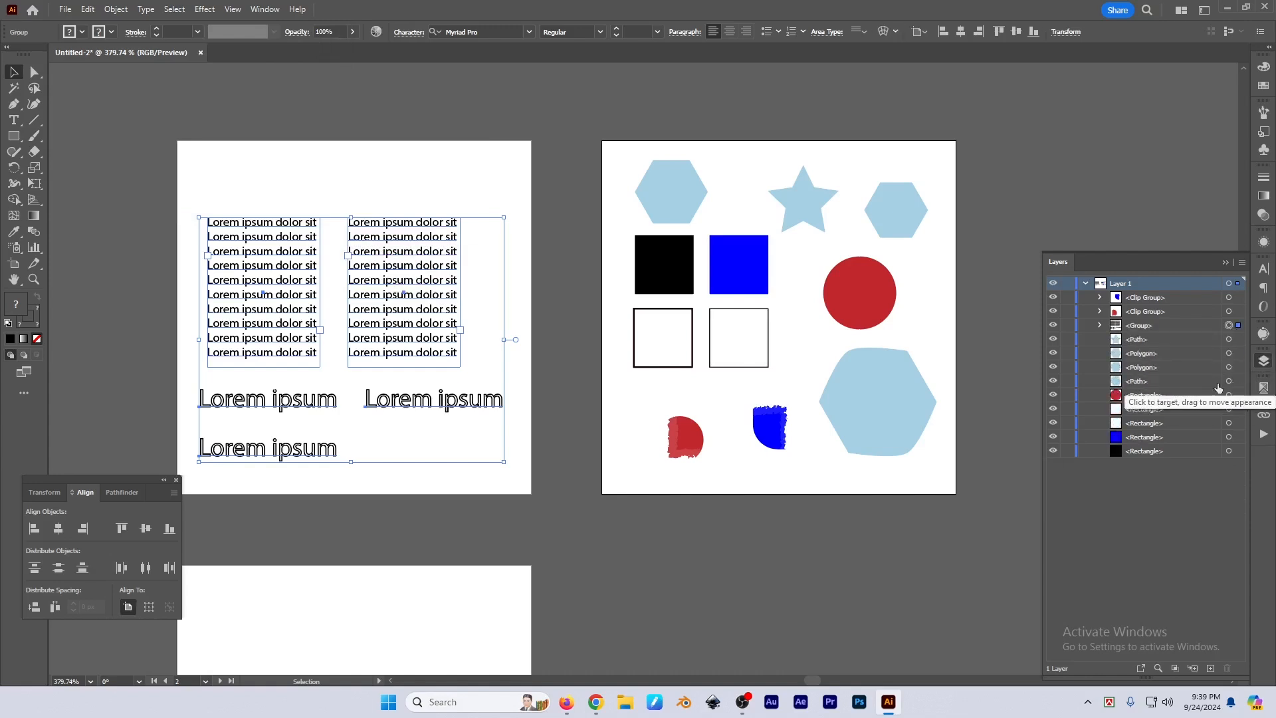
Rename the new text group in Layer 1 as Text
{"action": "double_click", "coordinate": [1138, 326]}
{"action": "type", "text": "Text"}
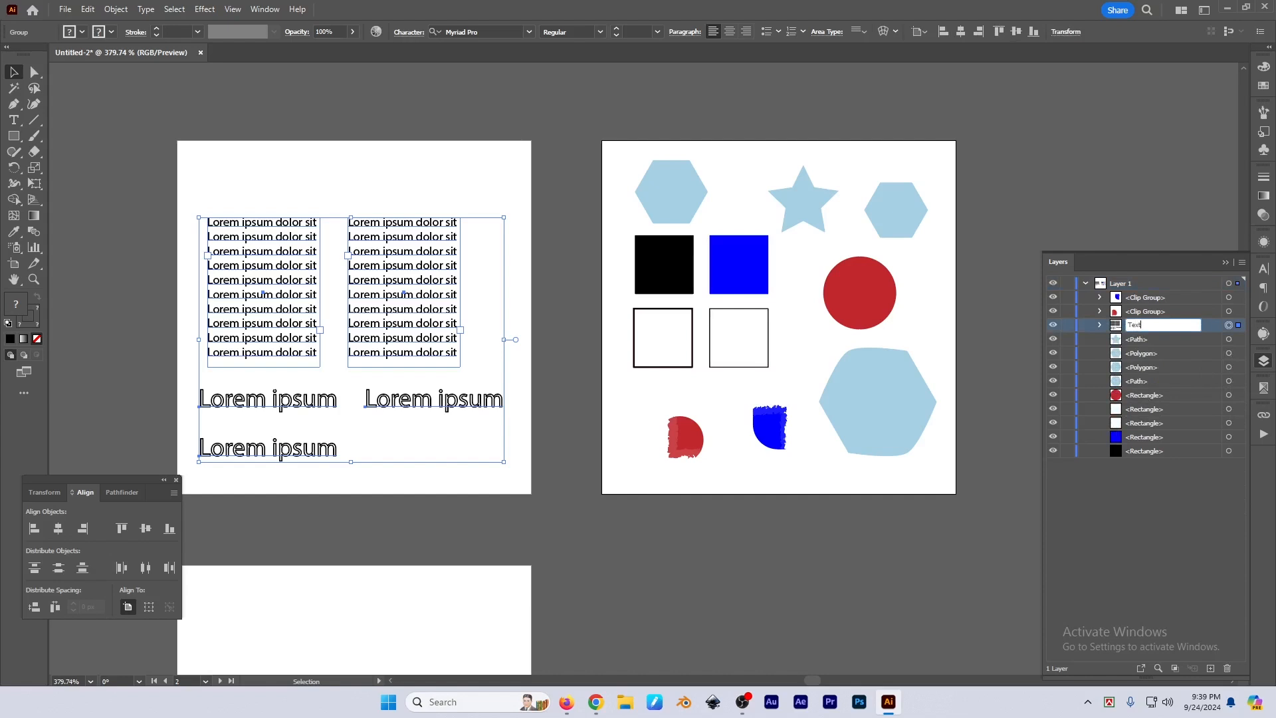
{"action": "key", "text": "Return"}
{"action": "left_click", "coordinate": [1141, 513]}
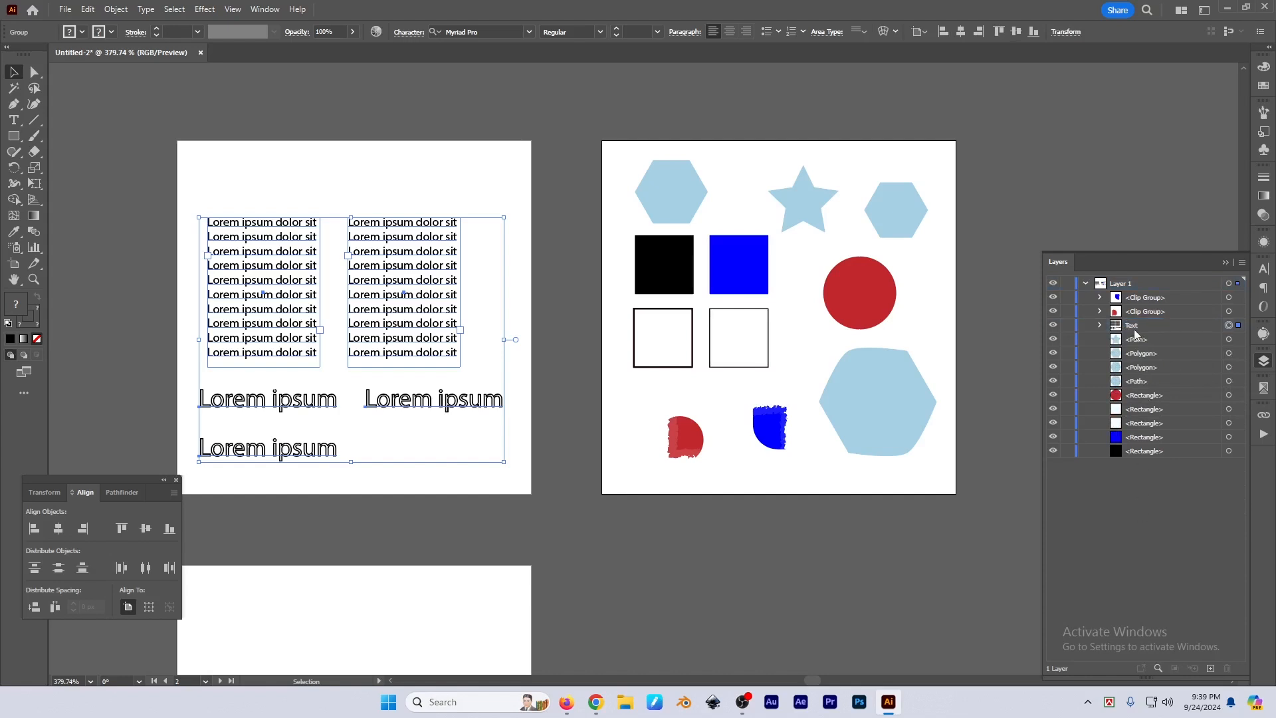
Hide and show the Text group again, and select its contents on the artboard by targeting it in Layer 1
{"action": "left_click", "coordinate": [1053, 326]}
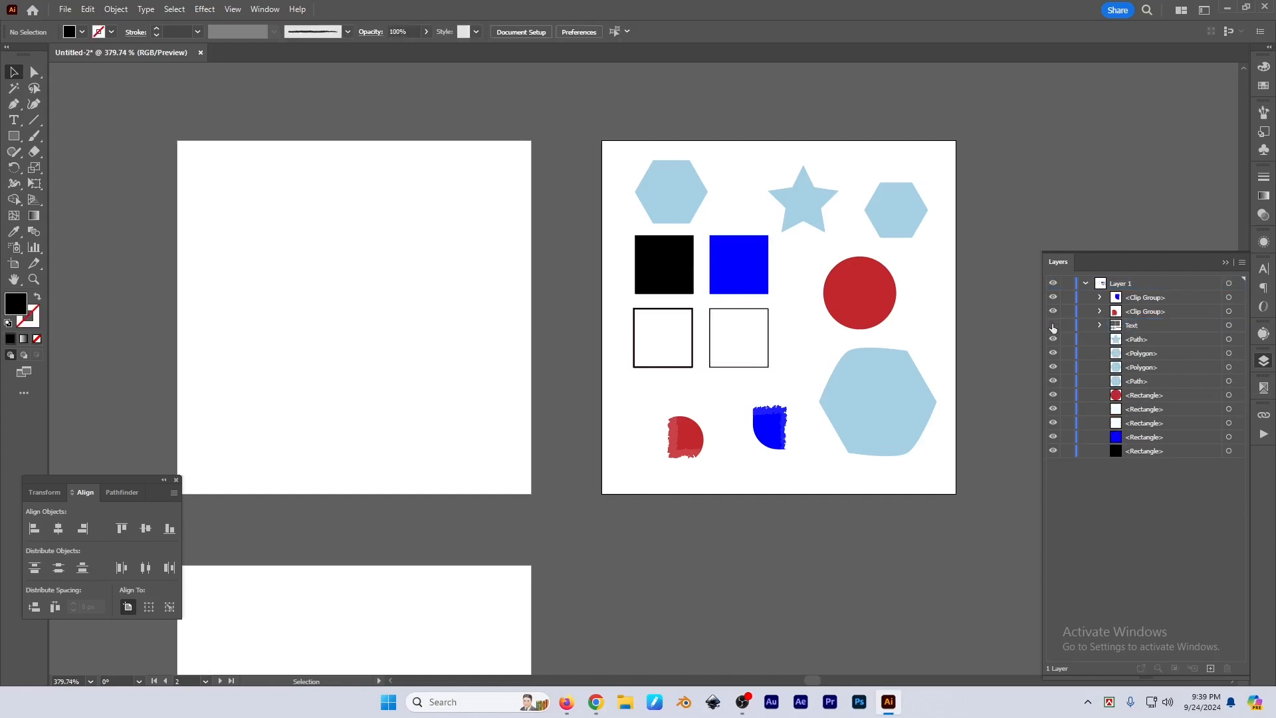
{"action": "left_click", "coordinate": [1053, 326]}
{"action": "left_click", "coordinate": [1186, 331]}
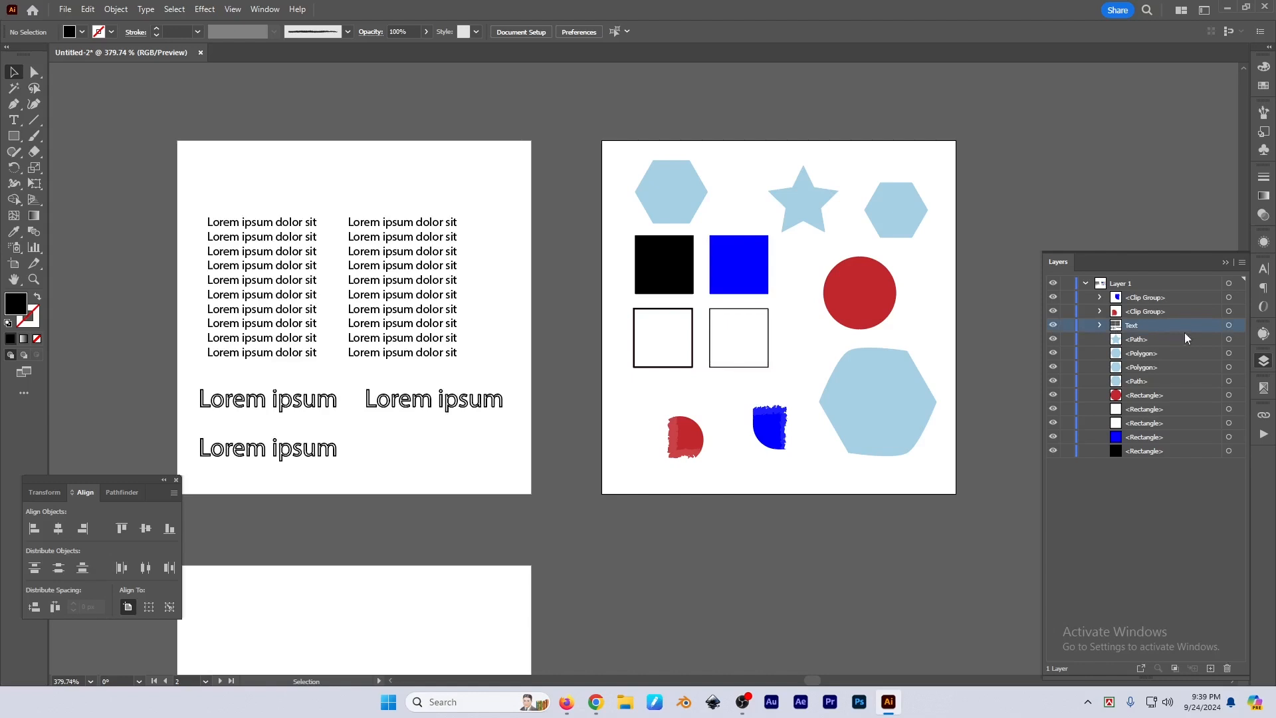
{"action": "left_click", "coordinate": [1141, 520]}
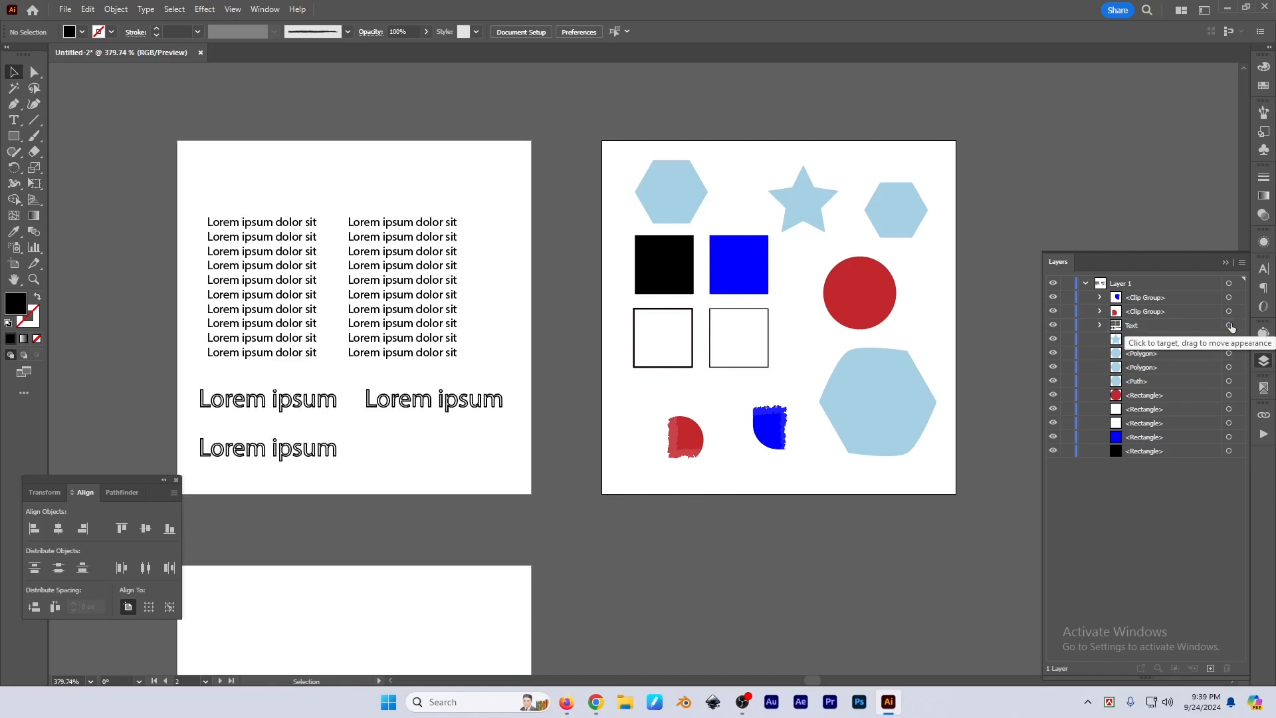
{"action": "left_click", "coordinate": [1230, 326]}
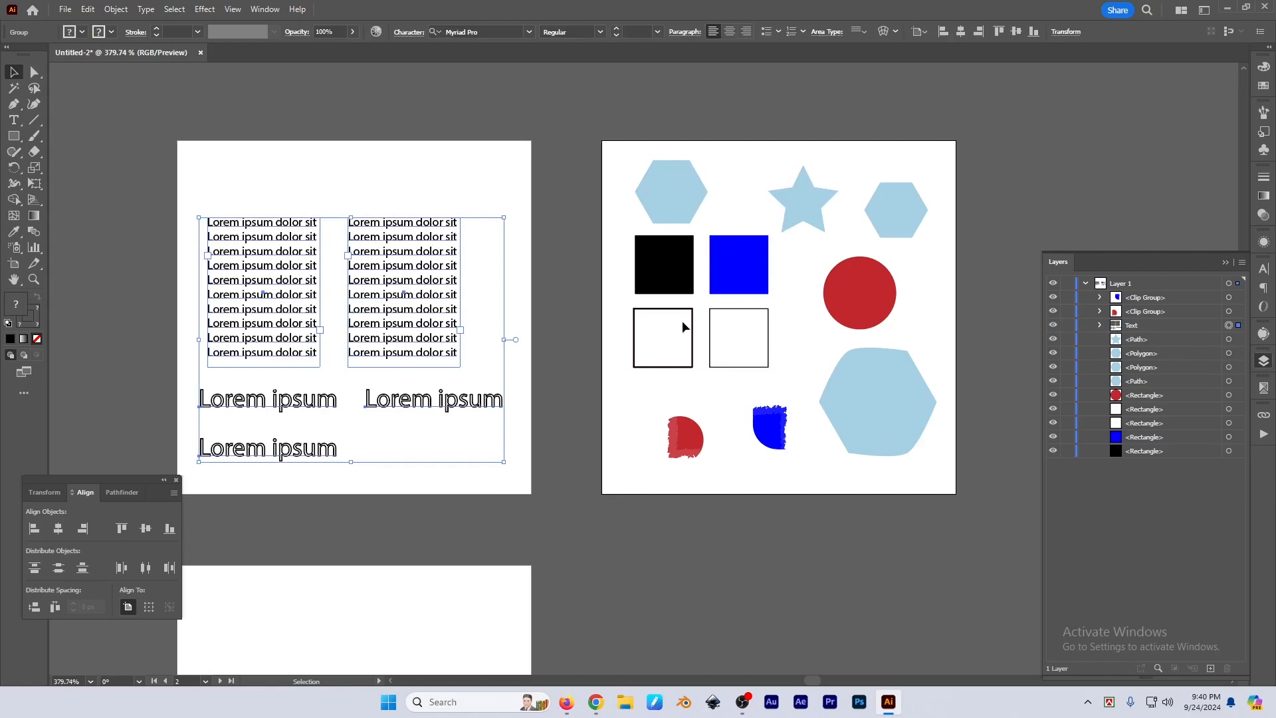
Create an area type object with placeholder text over roughly the left half of the empty third artboard, and deselect it
{"action": "left_click", "coordinate": [175, 9]}
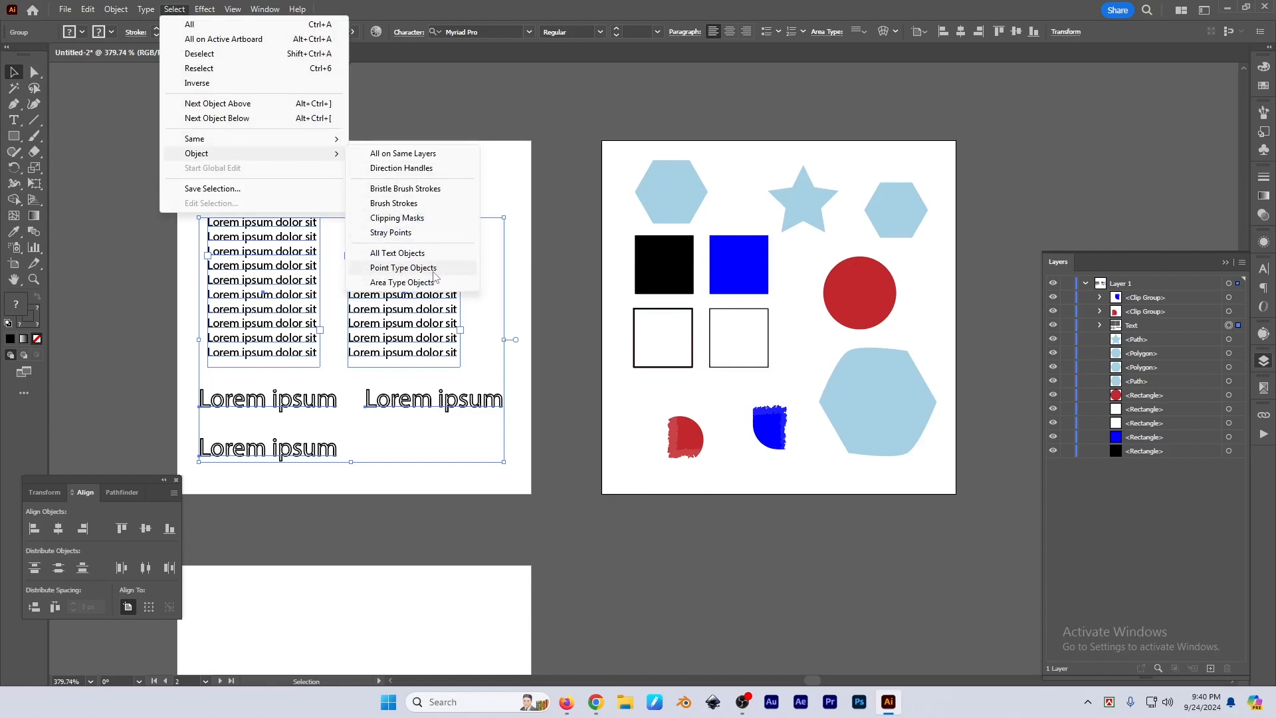
{"action": "left_click", "coordinate": [510, 184]}
{"action": "left_click_drag", "start_coordinate": [505, 239], "coordinate": [606, 214]}
{"action": "left_click_drag", "start_coordinate": [462, 300], "coordinate": [522, 318]}
{"action": "left_click", "coordinate": [533, 247]}
{"action": "left_click_drag", "start_coordinate": [652, 284], "coordinate": [538, 292]}
{"action": "left_click_drag", "start_coordinate": [509, 525], "coordinate": [519, 293]}
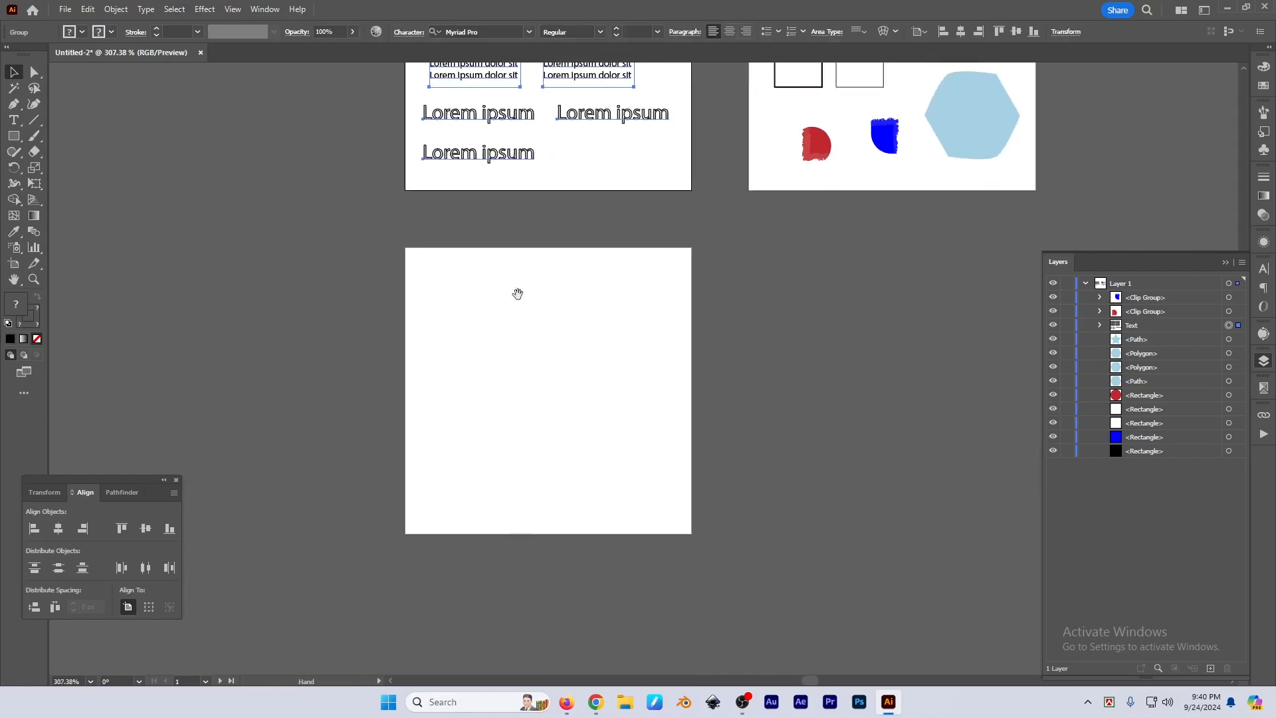
{"action": "left_click_drag", "start_coordinate": [530, 338], "coordinate": [613, 345]}
{"action": "left_click_drag", "start_coordinate": [579, 397], "coordinate": [565, 361]}
{"action": "left_click", "coordinate": [542, 361]}
{"action": "key", "text": "t"}
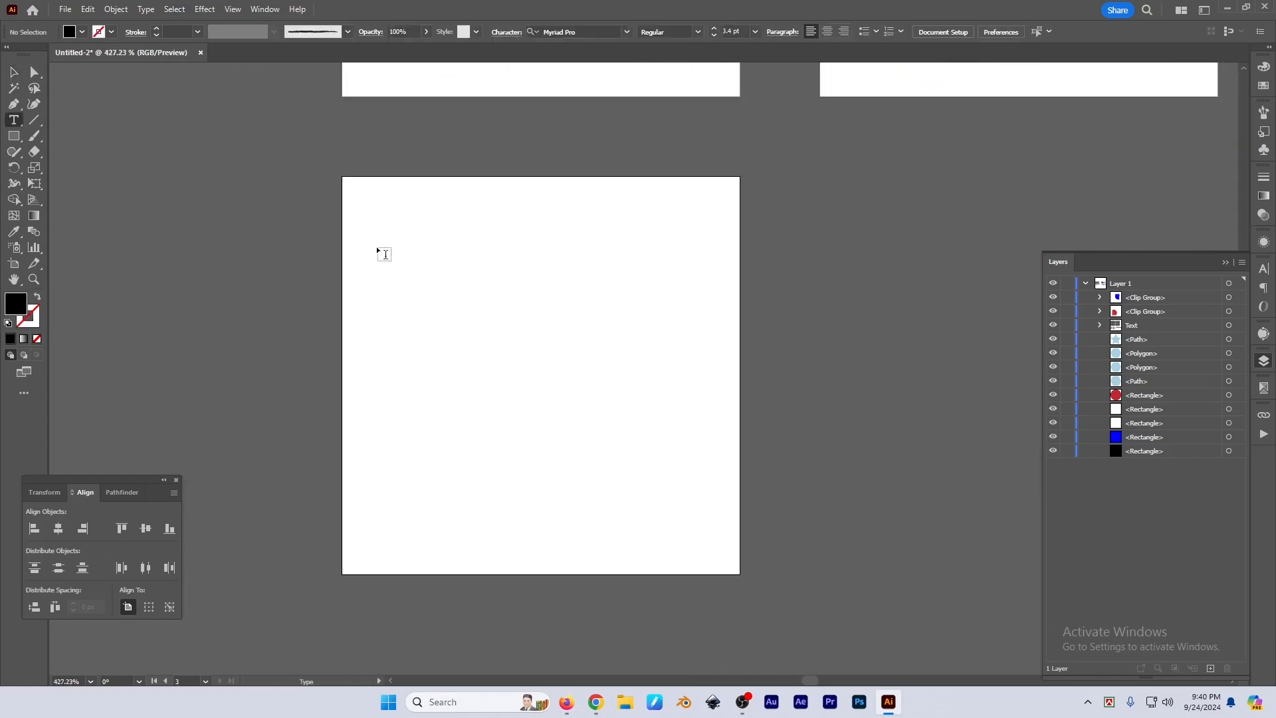
{"action": "left_click_drag", "start_coordinate": [360, 224], "coordinate": [549, 532]}
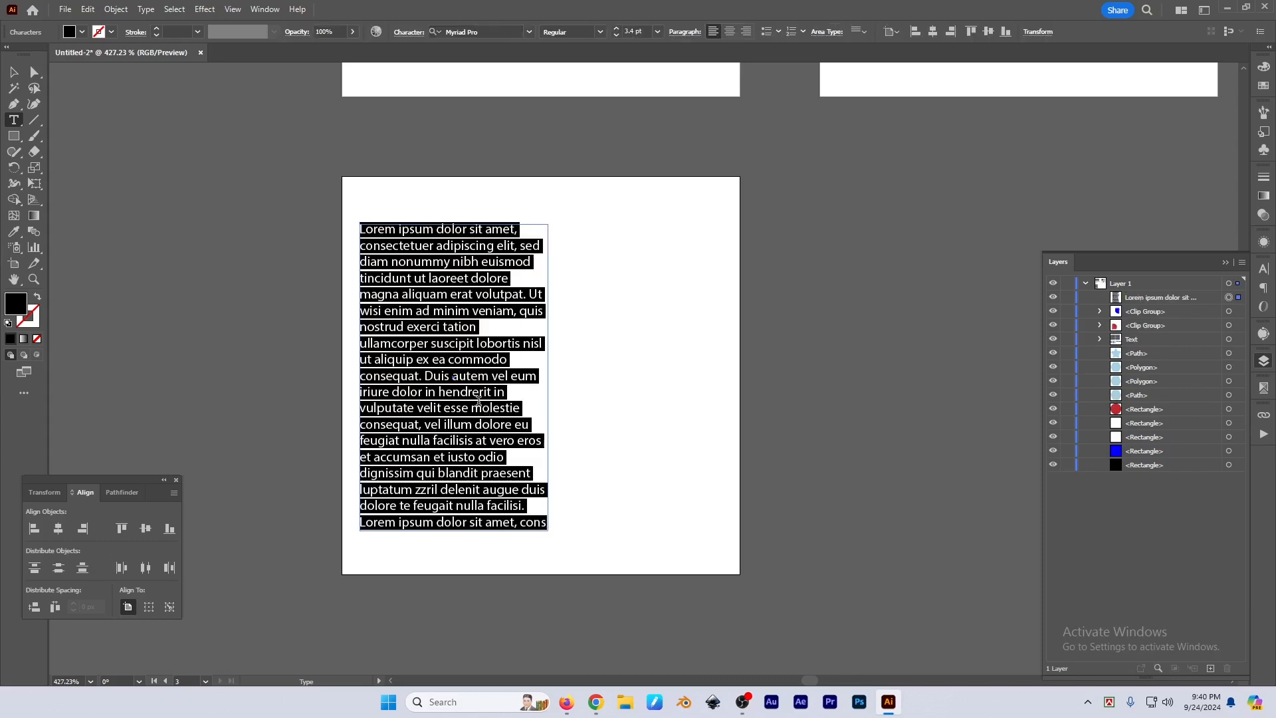
{"action": "key", "text": "Escape"}
{"action": "left_click", "coordinate": [624, 306]}
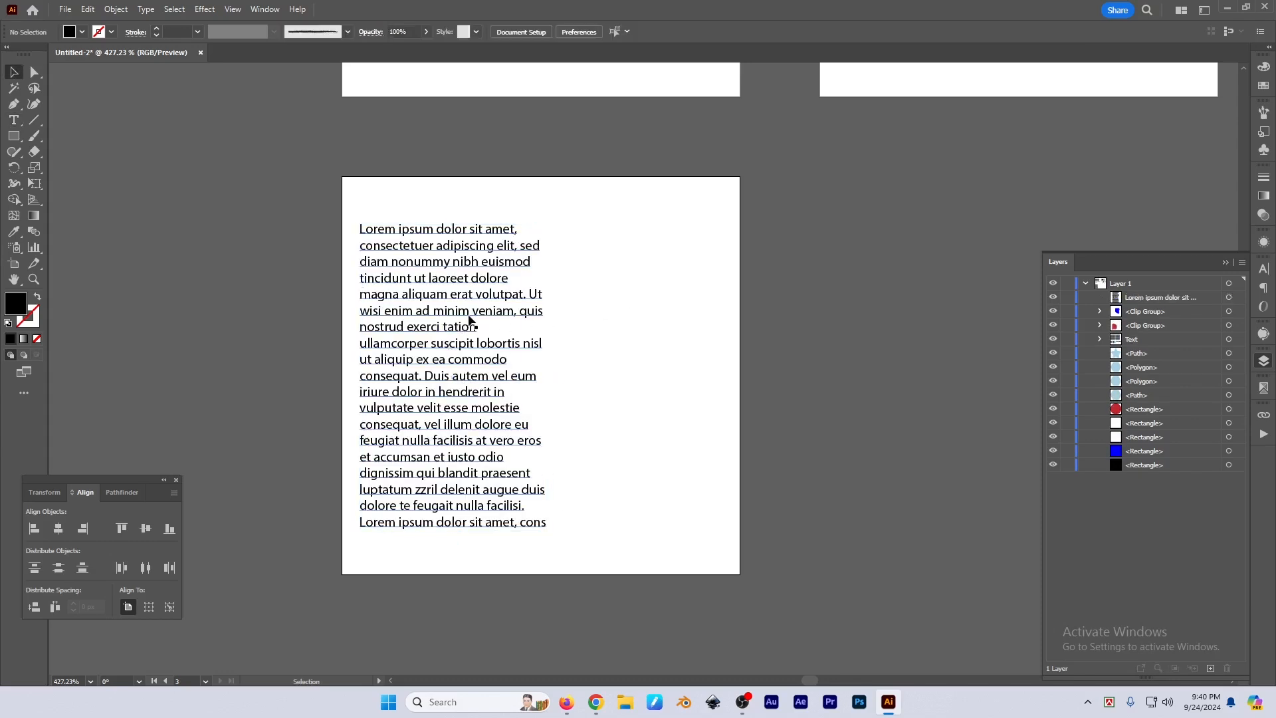
Add a three-line point type object of random letters beside the area type block, and shift it slightly closer to the block
{"action": "left_click", "coordinate": [470, 321]}
{"action": "left_click", "coordinate": [14, 121]}
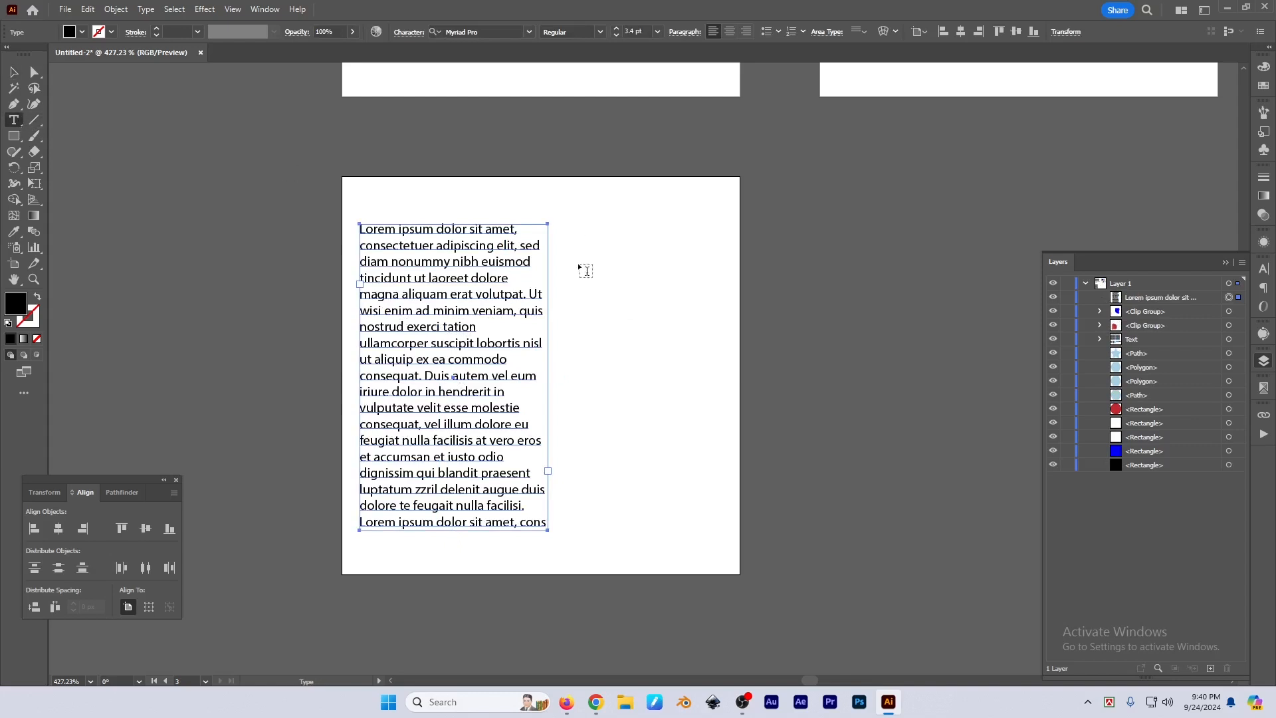
{"action": "left_click", "coordinate": [570, 226]}
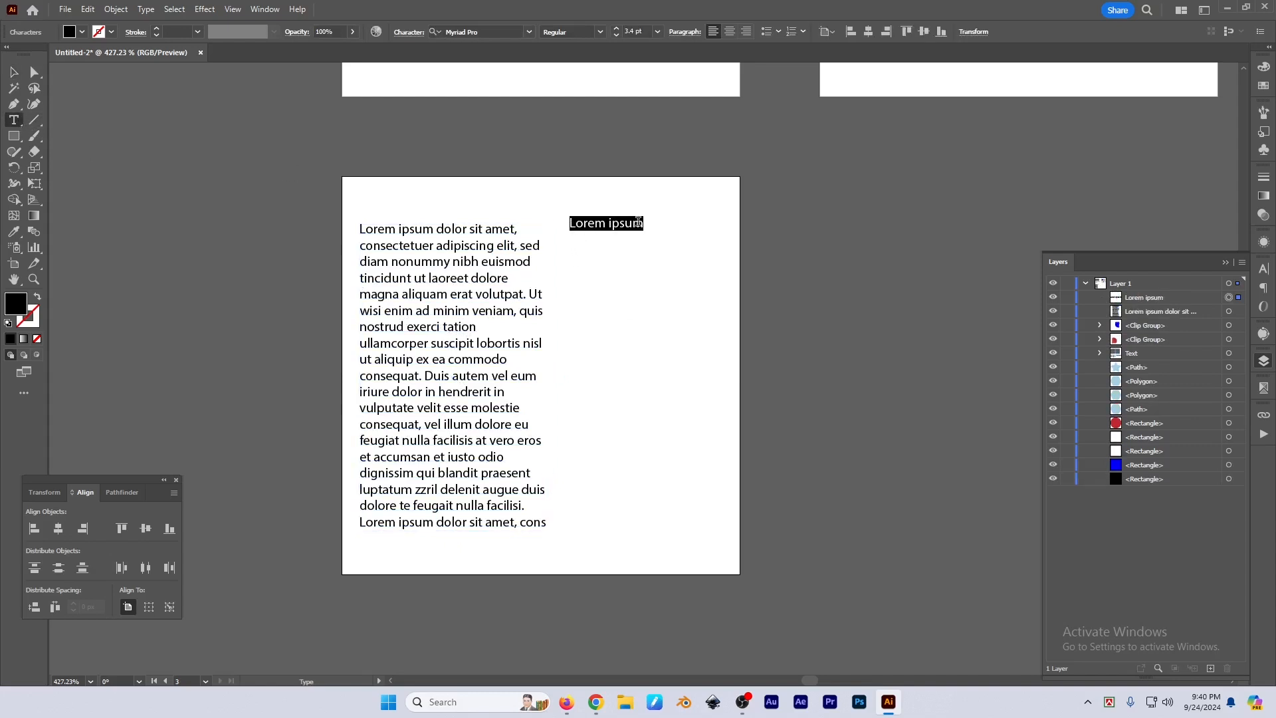
{"action": "type", "text": "djfkajdfl;ajdfjadfj"}
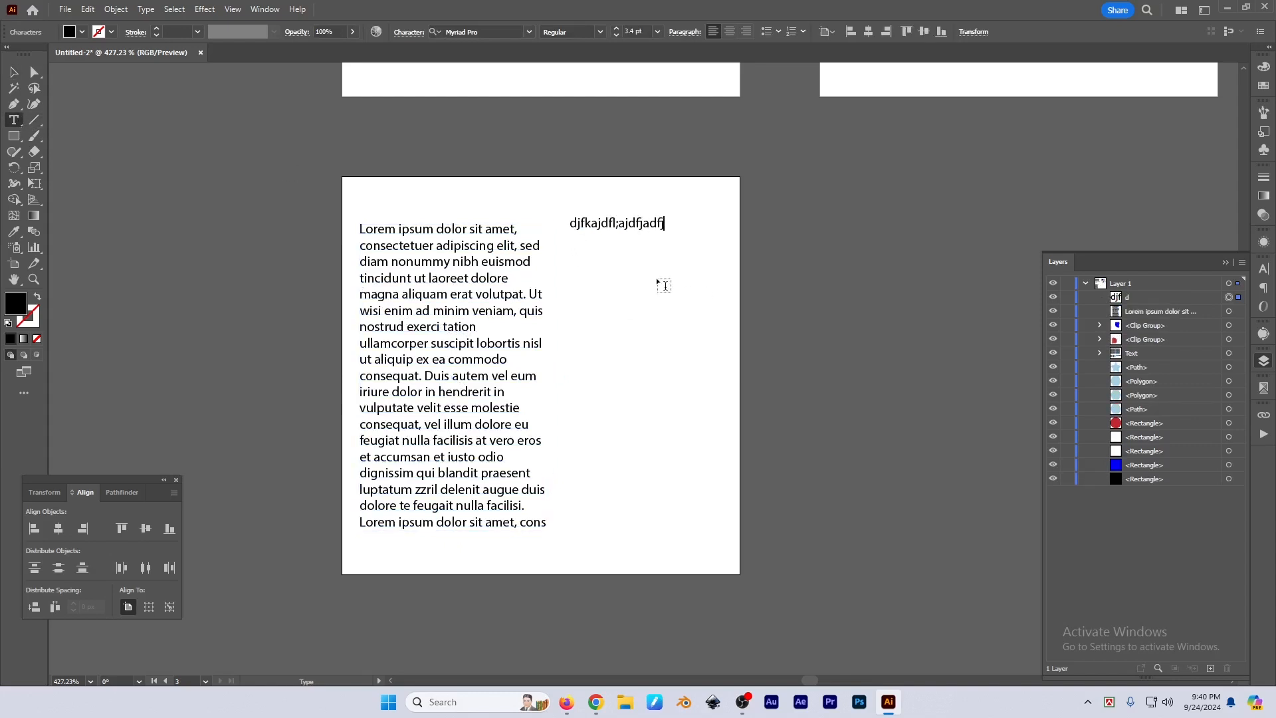
{"action": "type", "text": "fljkadfadf"}
{"action": "key", "text": "Return"}
{"action": "type", "text": "aldjkfl;ajkdfjadl;f"}
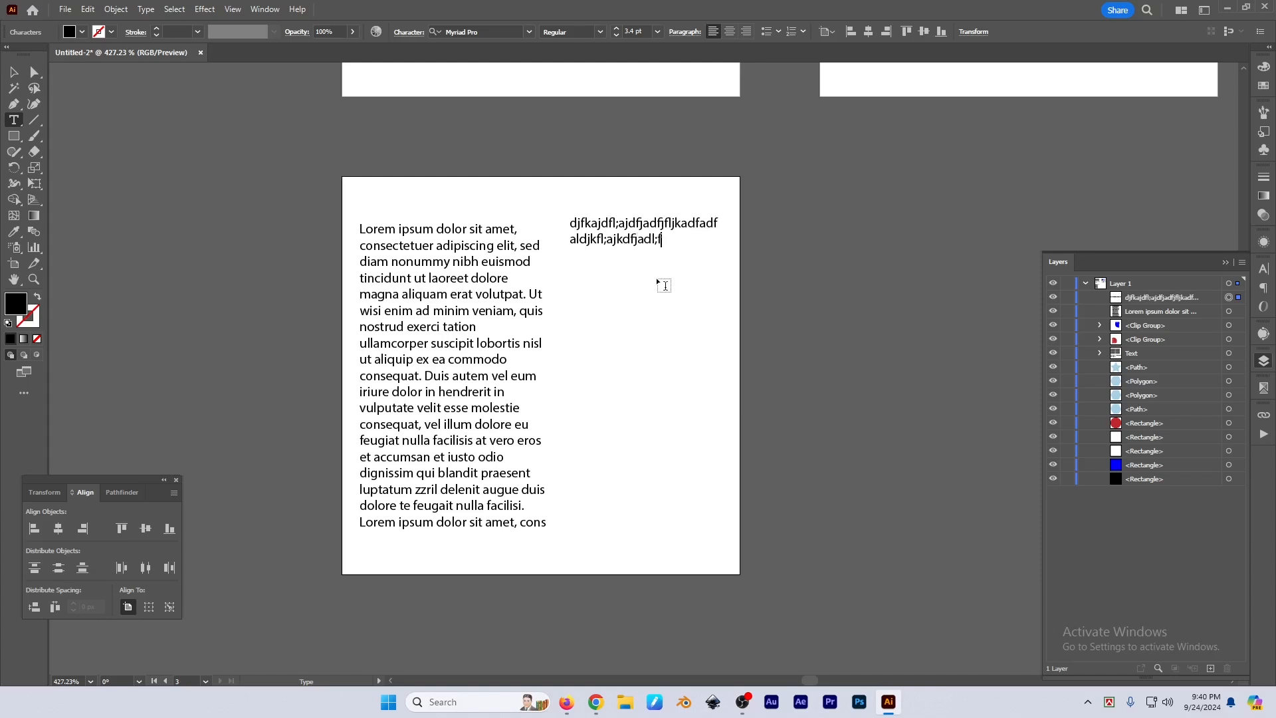
{"action": "type", "text": "jla;djfl;jl;kdafjladkfl;ajdfjal;dkfjladjflkajdf"}
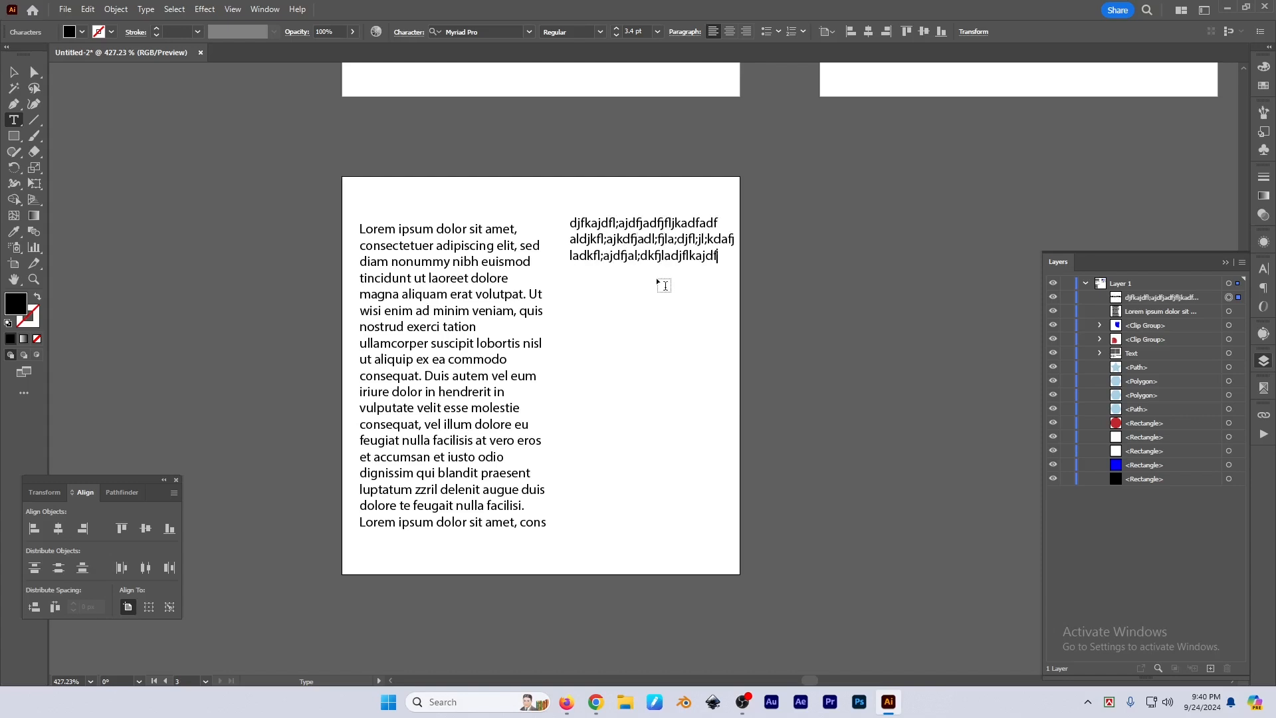
{"action": "key", "text": "Escape"}
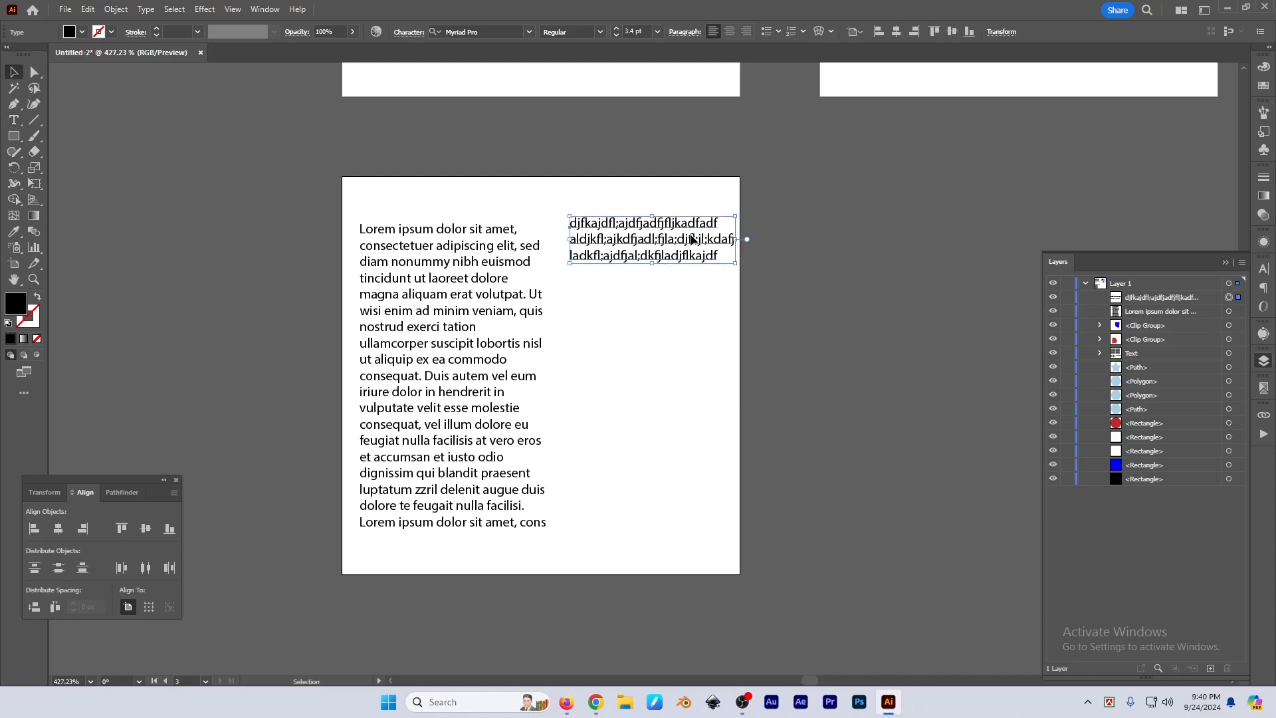
{"action": "left_click_drag", "start_coordinate": [696, 241], "coordinate": [688, 244]}
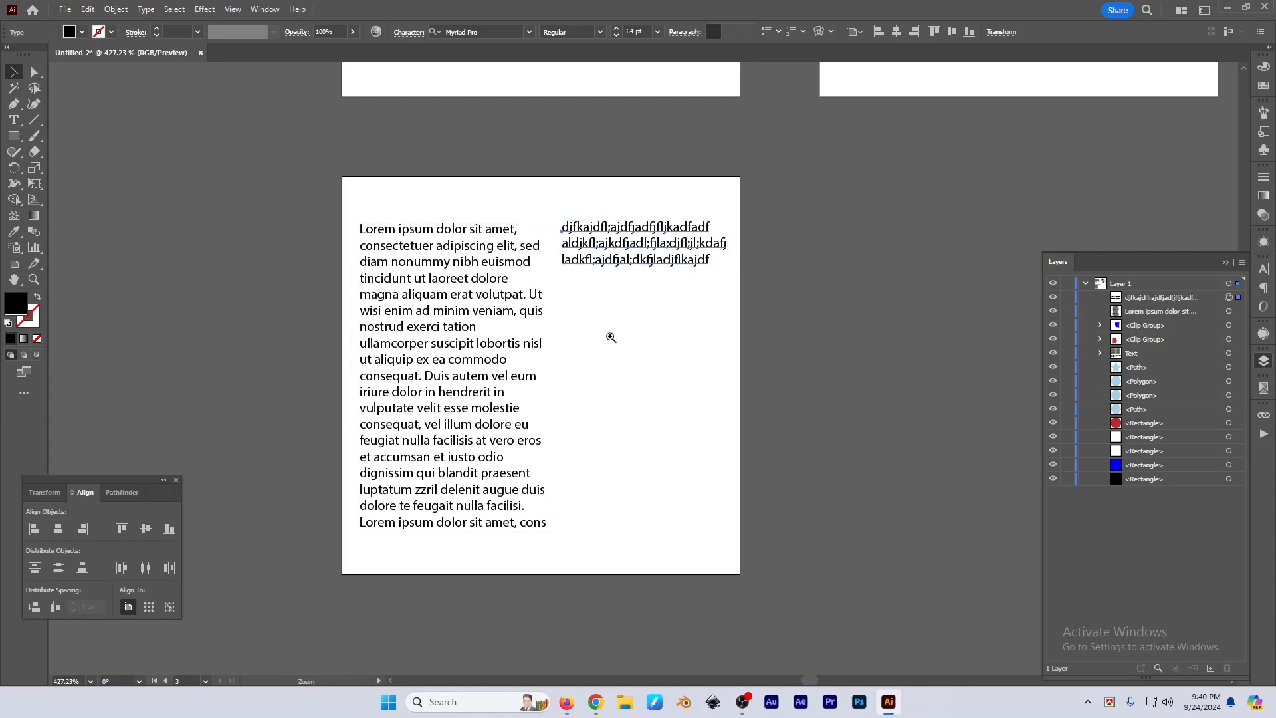
Add a new artboard to the right of the third artboard and return to the Selection tool
{"action": "scroll", "coordinate": [547, 379], "scroll_direction": "down", "scroll_amount": 1}
{"action": "left_click", "coordinate": [552, 408]}
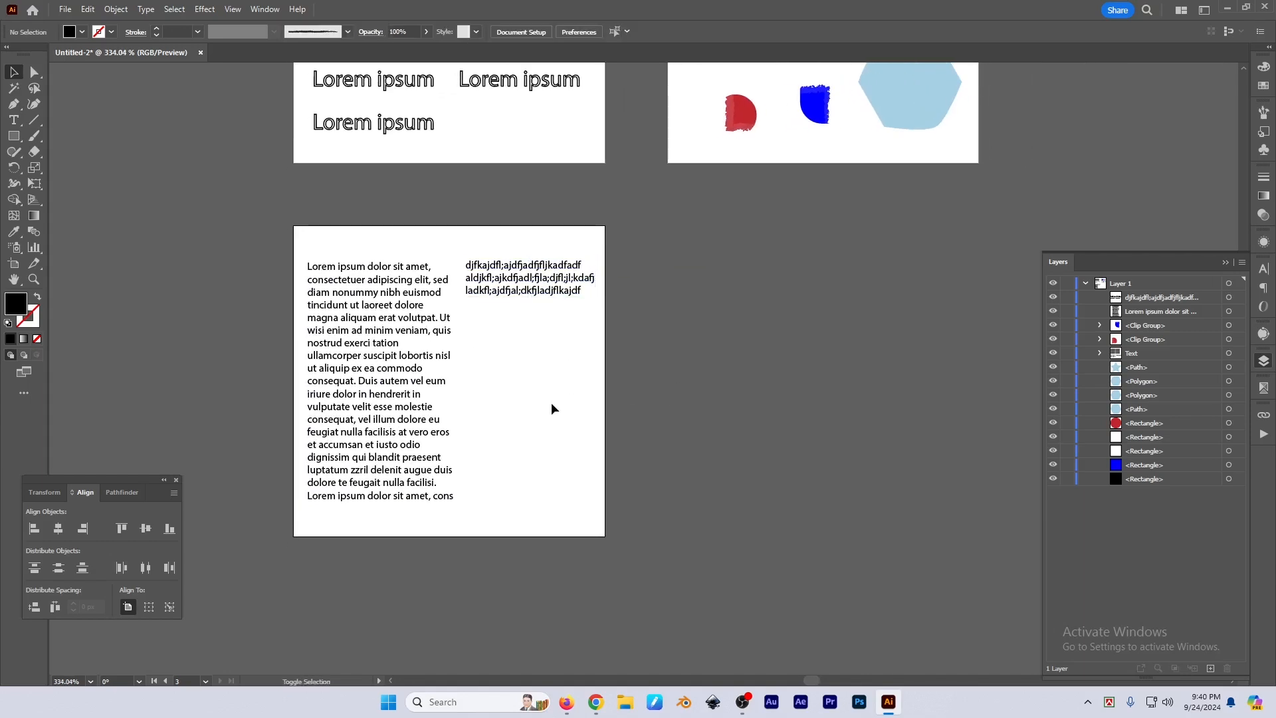
{"action": "key", "text": "shift+o"}
{"action": "left_click", "coordinate": [181, 32]}
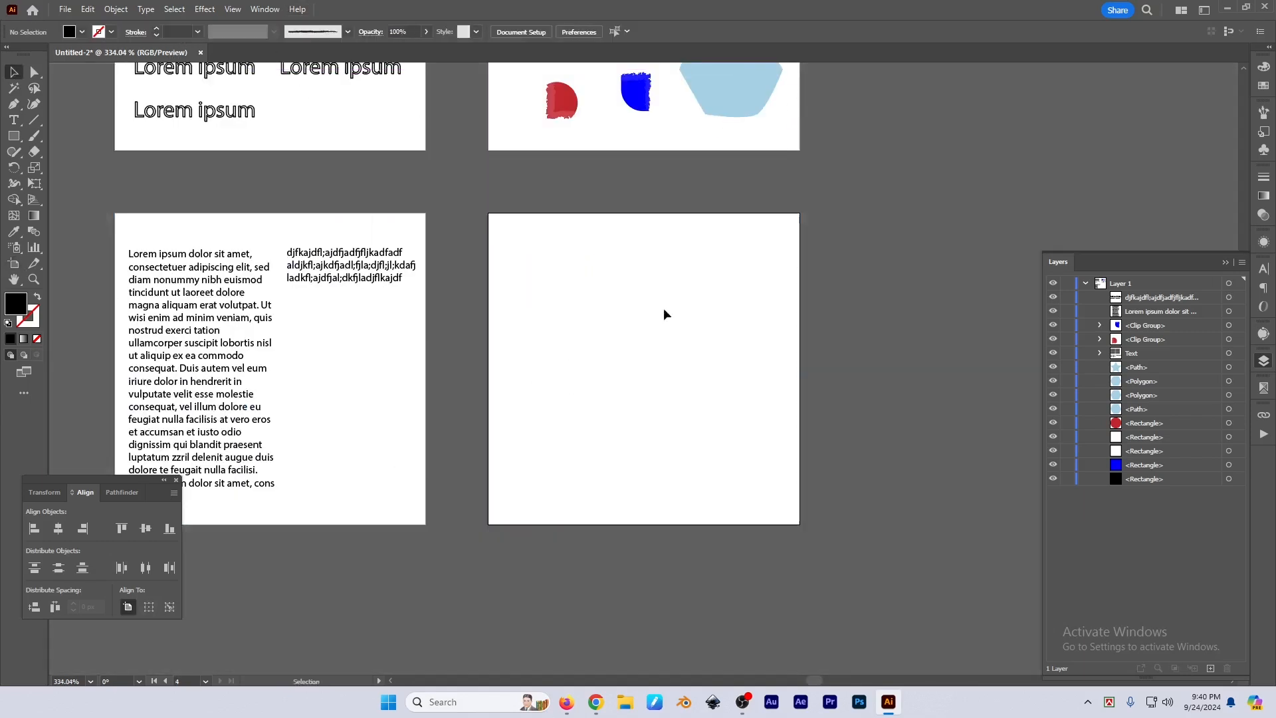
{"action": "key", "text": "v"}
Duplicate the area type block and the point type object together onto the new artboard at matching positions, and deselect the copies
{"action": "left_click", "coordinate": [354, 344]}
{"action": "left_click_drag", "start_coordinate": [354, 344], "coordinate": [761, 345]}
{"action": "key", "text": "ctrl+z"}
{"action": "left_click", "coordinate": [495, 264], "text": "shift"}
{"action": "left_click_drag", "start_coordinate": [495, 264], "coordinate": [848, 284]}
{"action": "left_click", "coordinate": [764, 219]}
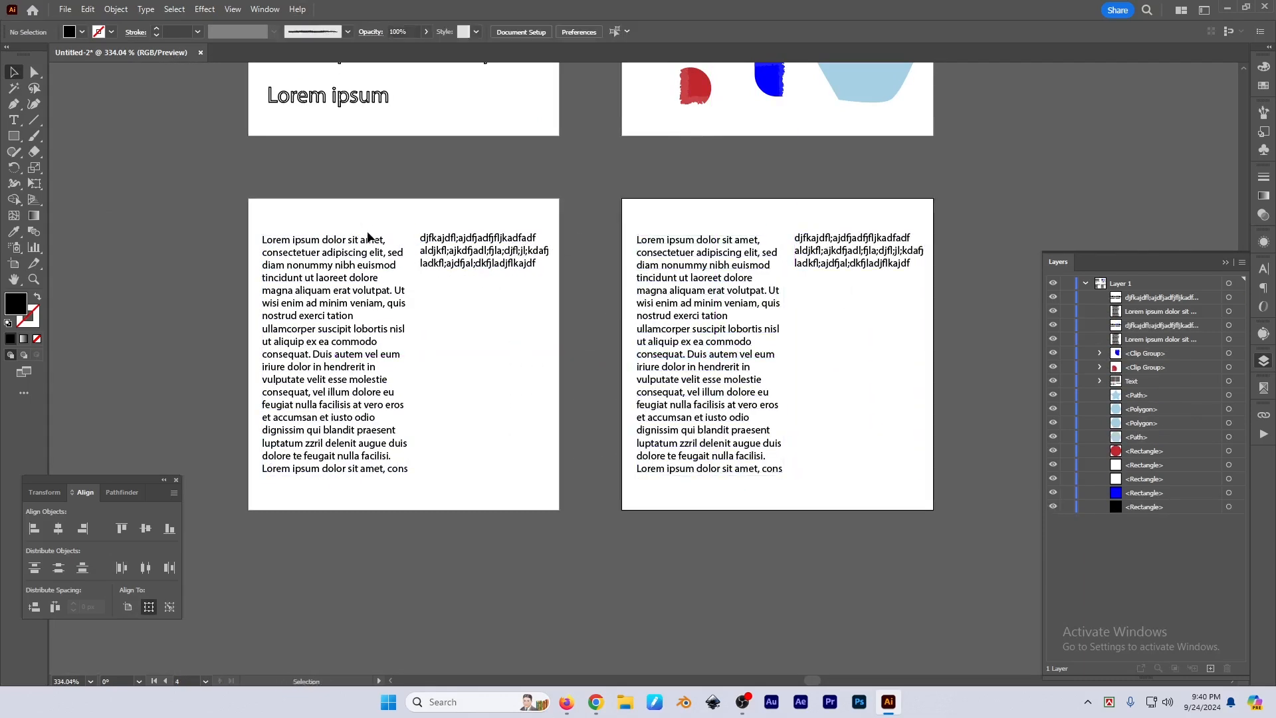
Select all point type objects in the document and view the selection across all four artboards
{"action": "left_click", "coordinate": [174, 10]}
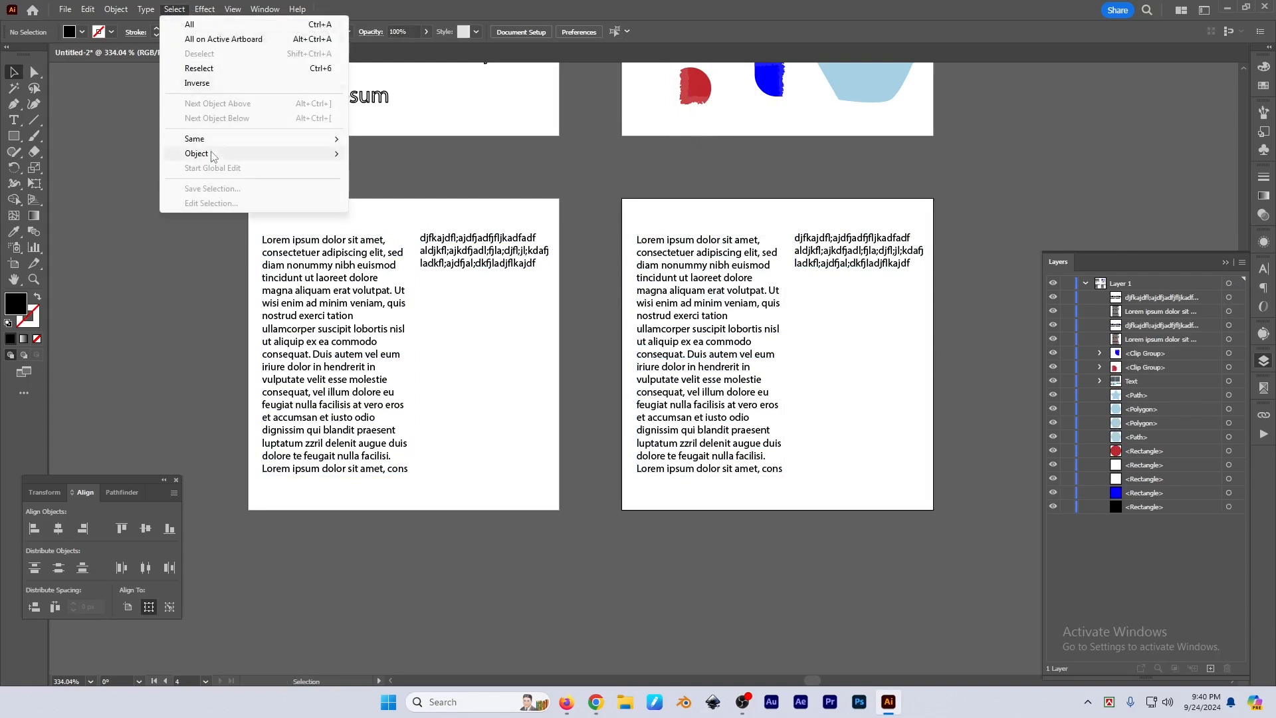
{"action": "mouse_move", "coordinate": [200, 153]}
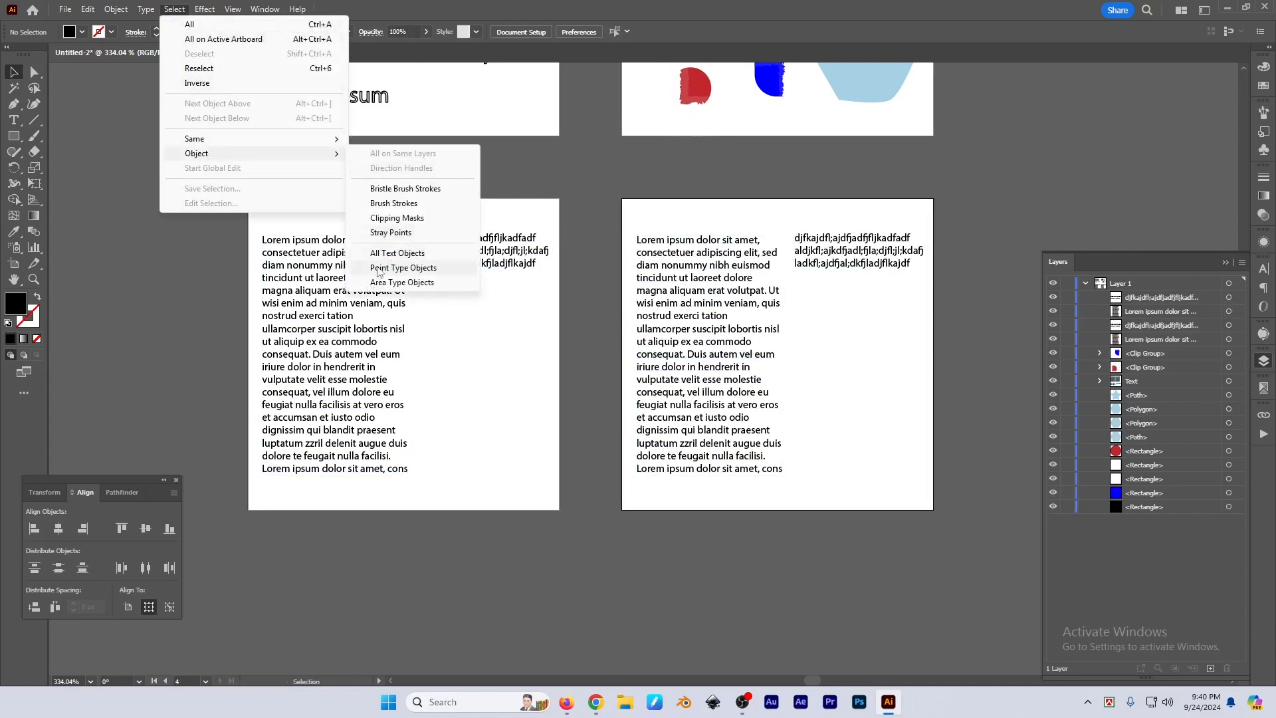
{"action": "left_click", "coordinate": [420, 273]}
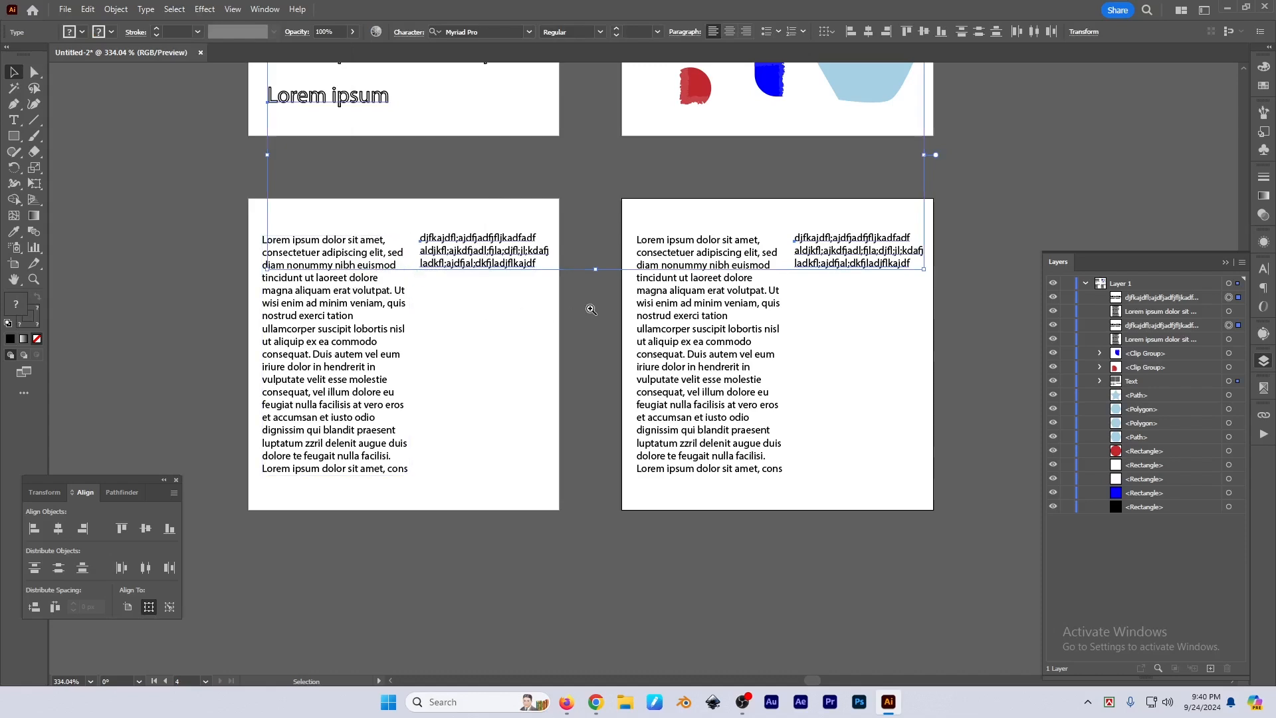
{"action": "scroll", "coordinate": [532, 337], "scroll_direction": "down", "scroll_amount": 2}
{"action": "scroll", "coordinate": [532, 337], "scroll_direction": "down", "scroll_amount": 1}
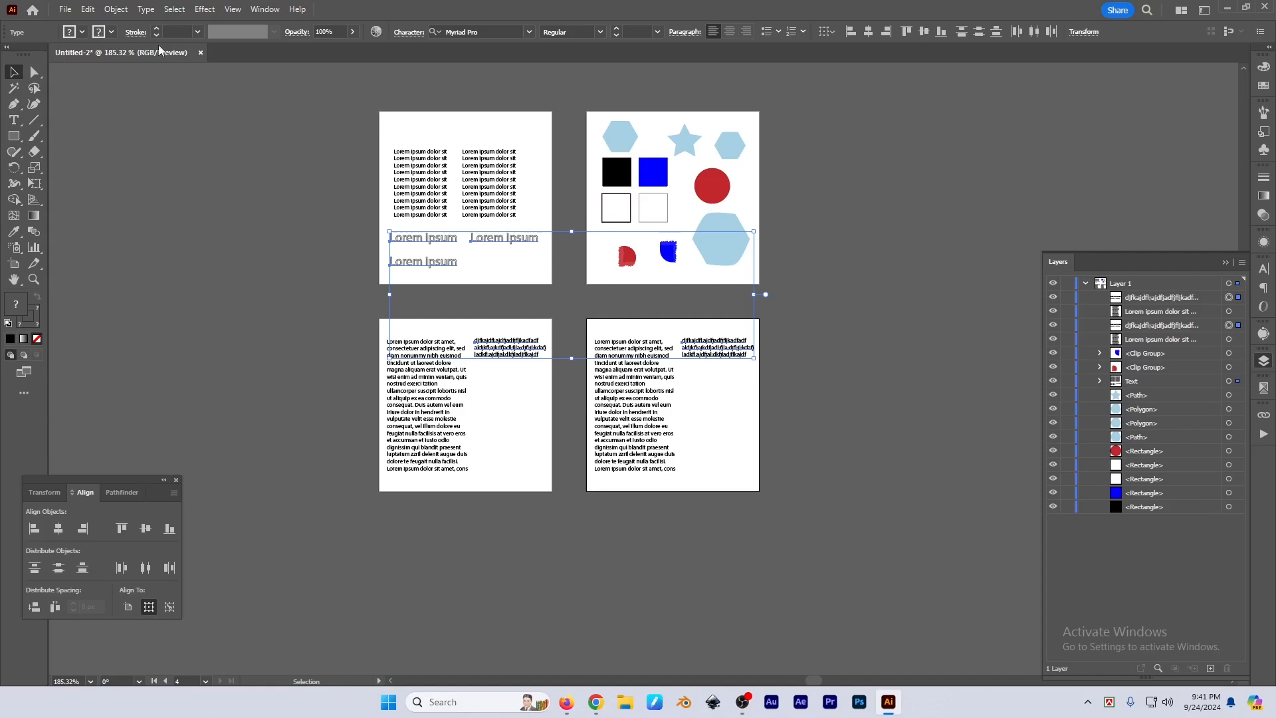
Hide the selected point type objects
{"action": "left_click", "coordinate": [115, 11]}
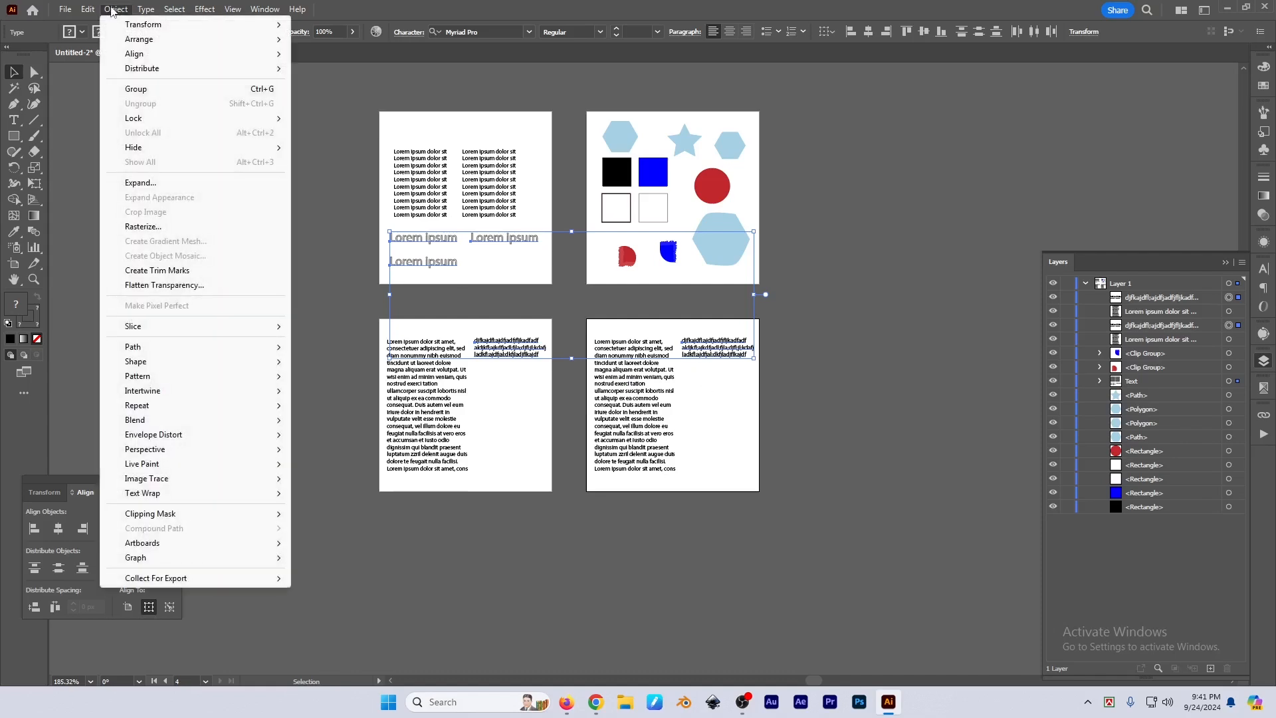
{"action": "mouse_move", "coordinate": [153, 148]}
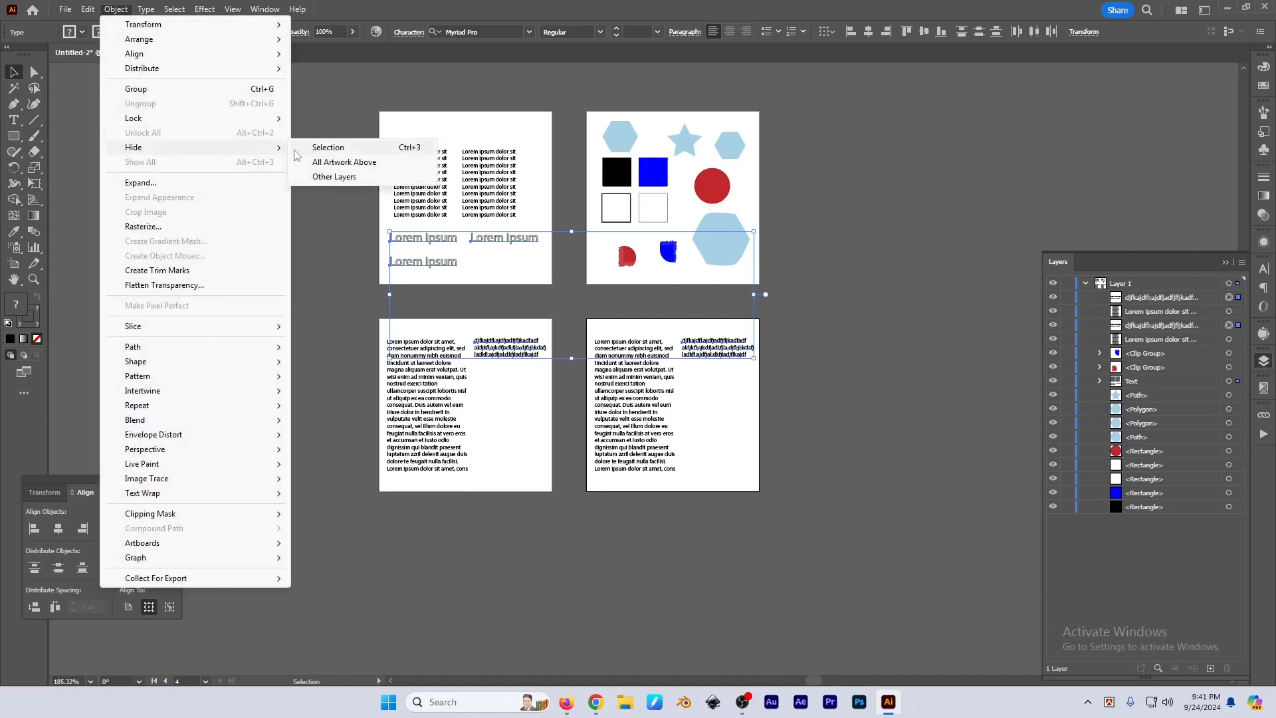
{"action": "left_click", "coordinate": [326, 147]}
Select all area type objects in the document and view the selection across the artboards
{"action": "scroll", "coordinate": [547, 436], "scroll_direction": "up", "scroll_amount": 1}
{"action": "scroll", "coordinate": [549, 428], "scroll_direction": "down", "scroll_amount": 1}
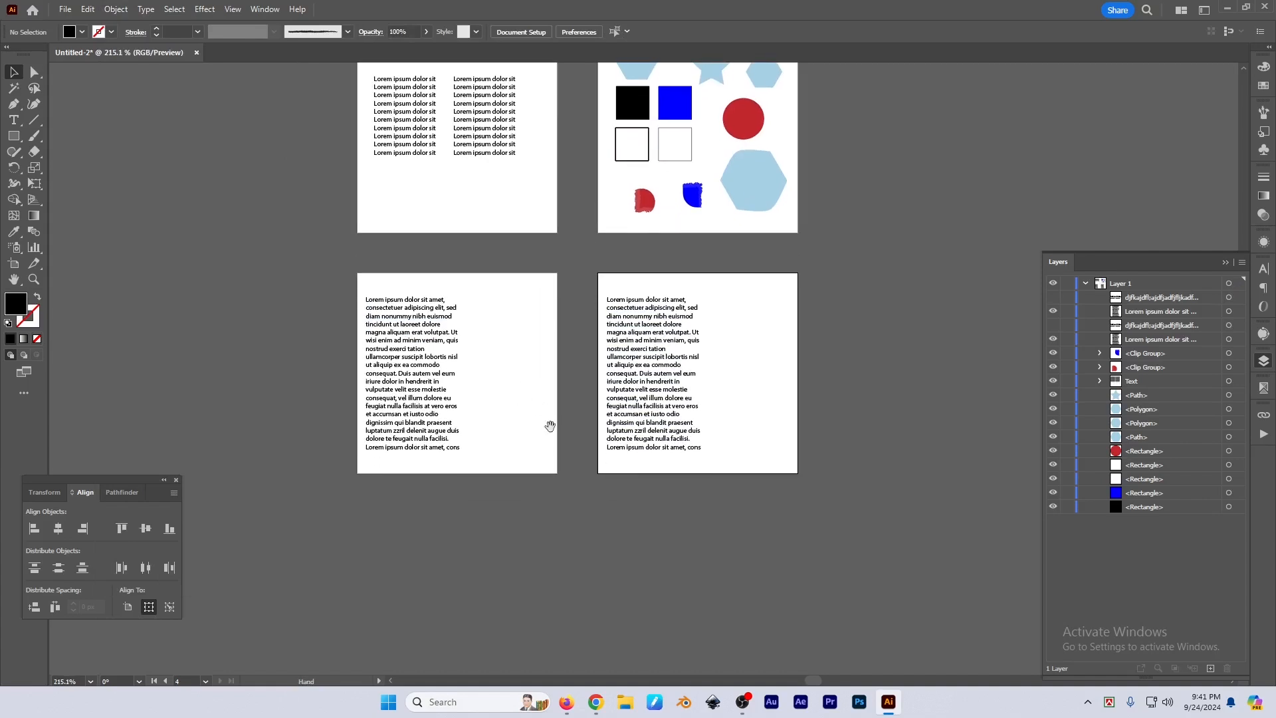
{"action": "left_click", "coordinate": [174, 9]}
{"action": "mouse_move", "coordinate": [257, 152]}
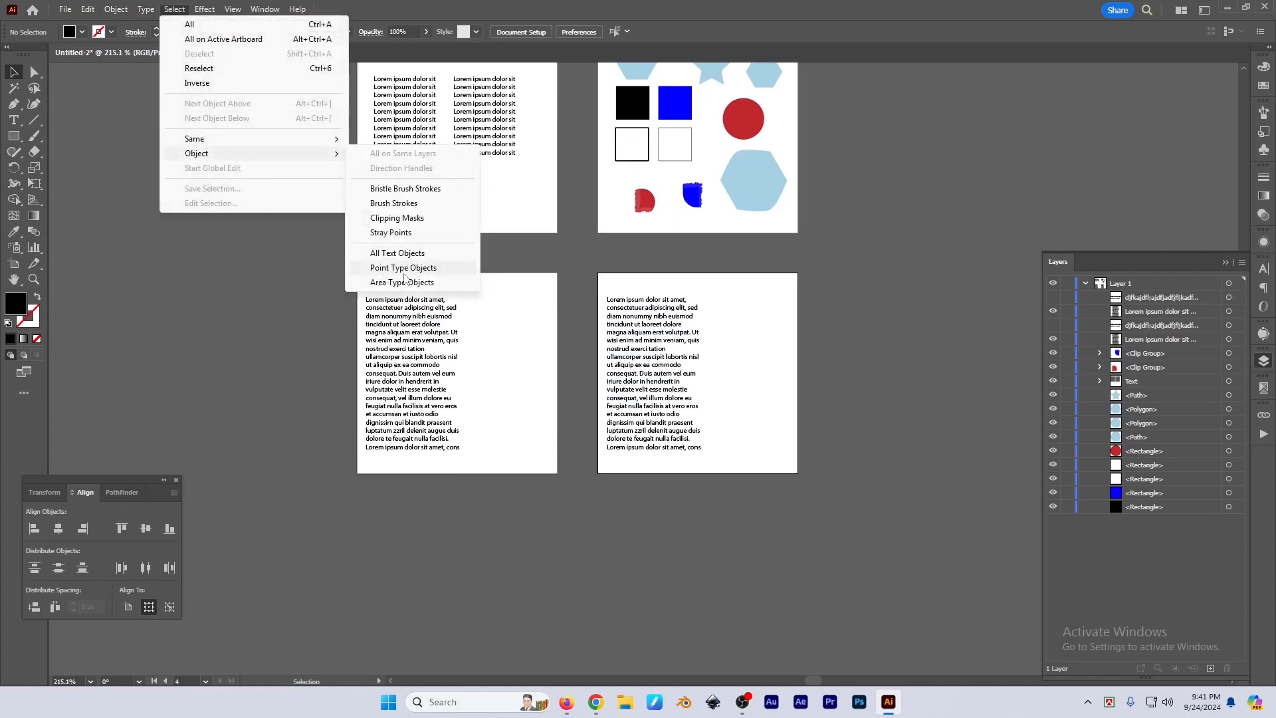
{"action": "left_click", "coordinate": [402, 282]}
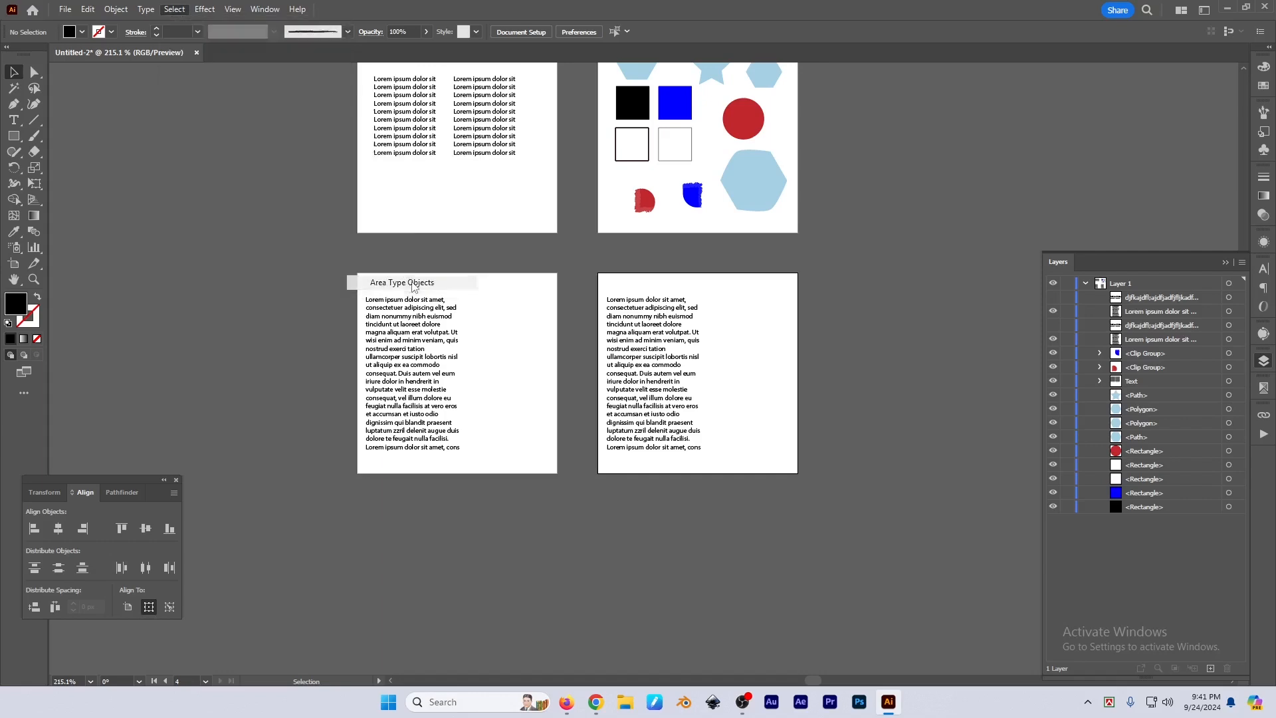
{"action": "scroll", "coordinate": [490, 308], "scroll_direction": "down", "scroll_amount": 2}
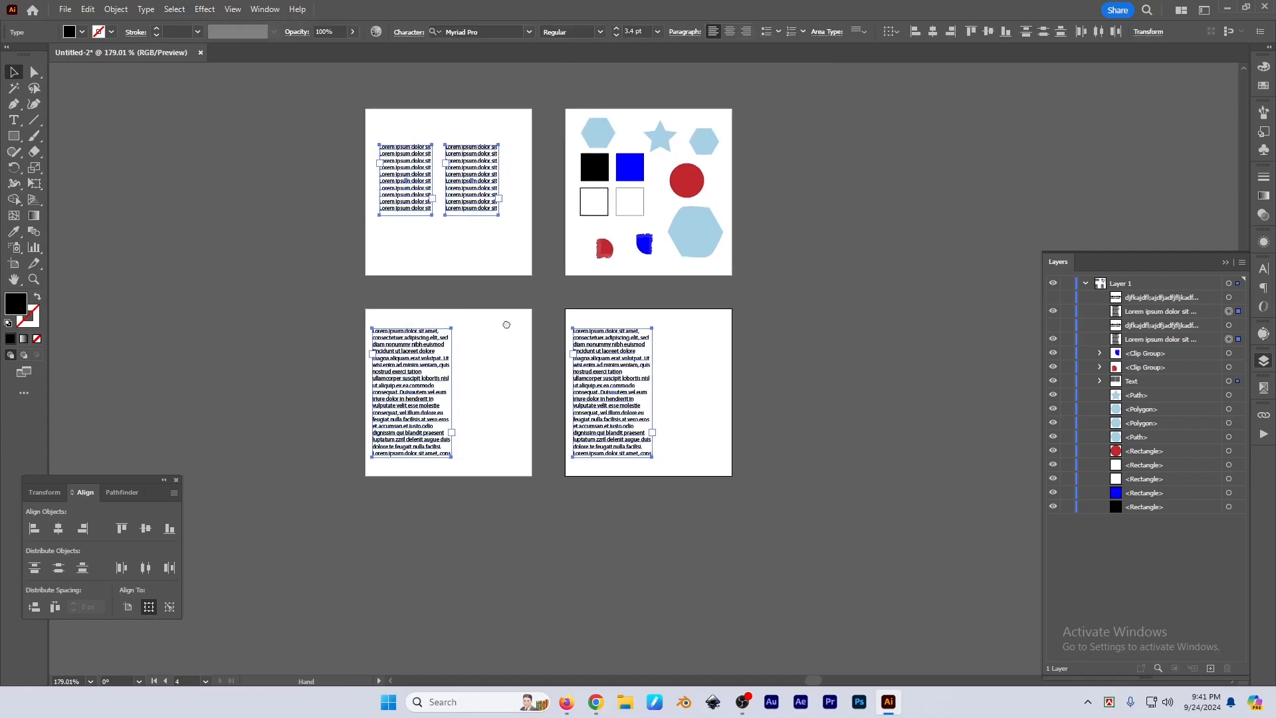
Hide the selected area type objects
{"action": "left_click", "coordinate": [116, 8]}
{"action": "mouse_move", "coordinate": [147, 151]}
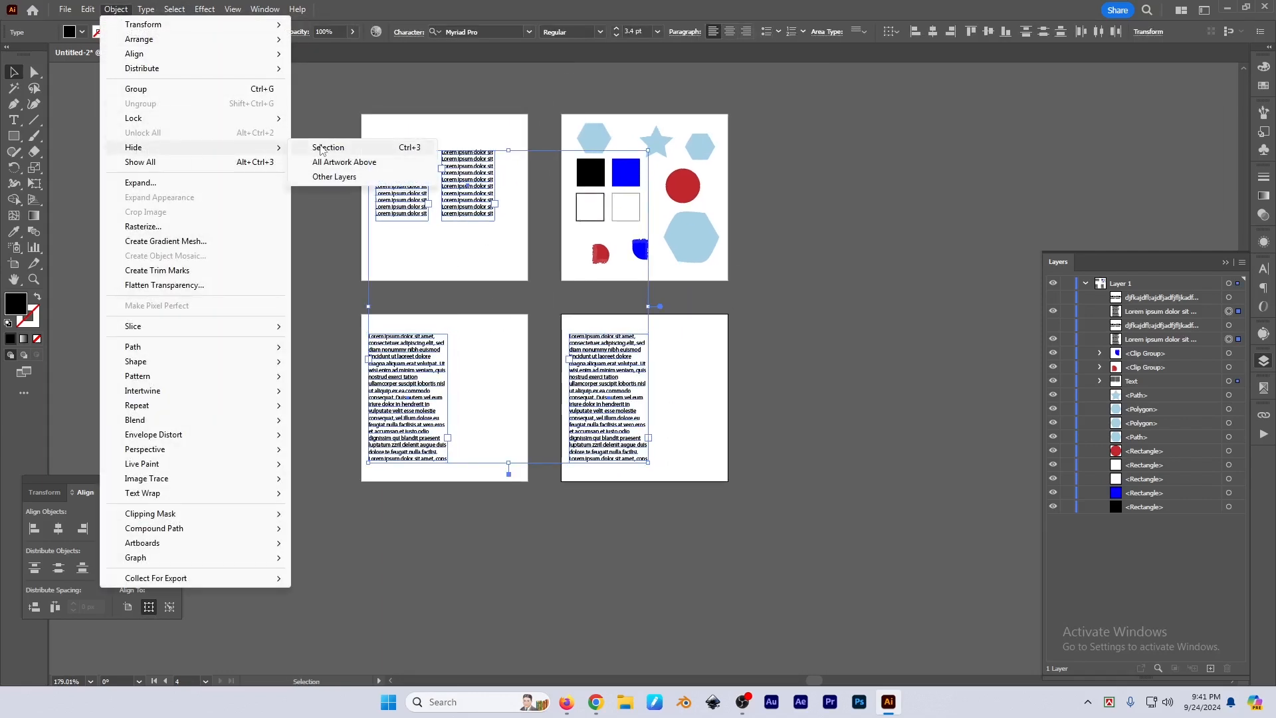
{"action": "left_click", "coordinate": [345, 147]}
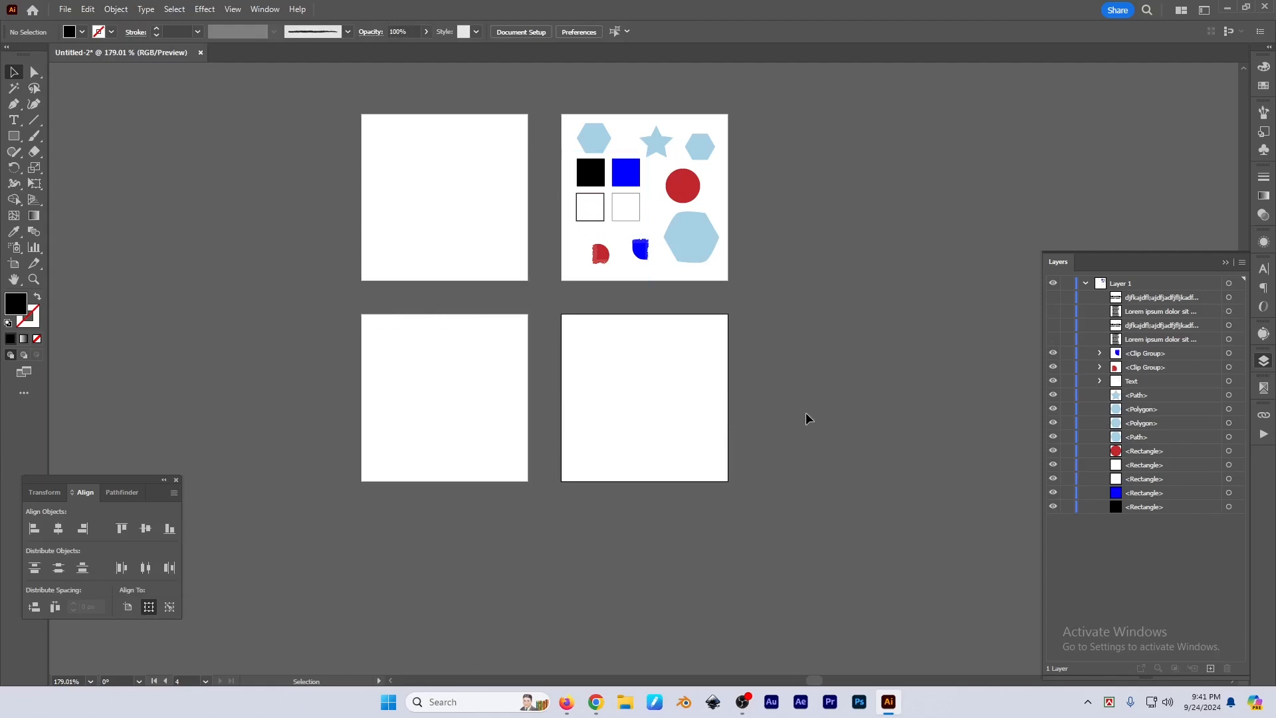
Show all hidden text objects again and clear the selection
{"action": "key", "text": "ctrl"}
{"action": "left_click", "coordinate": [116, 10]}
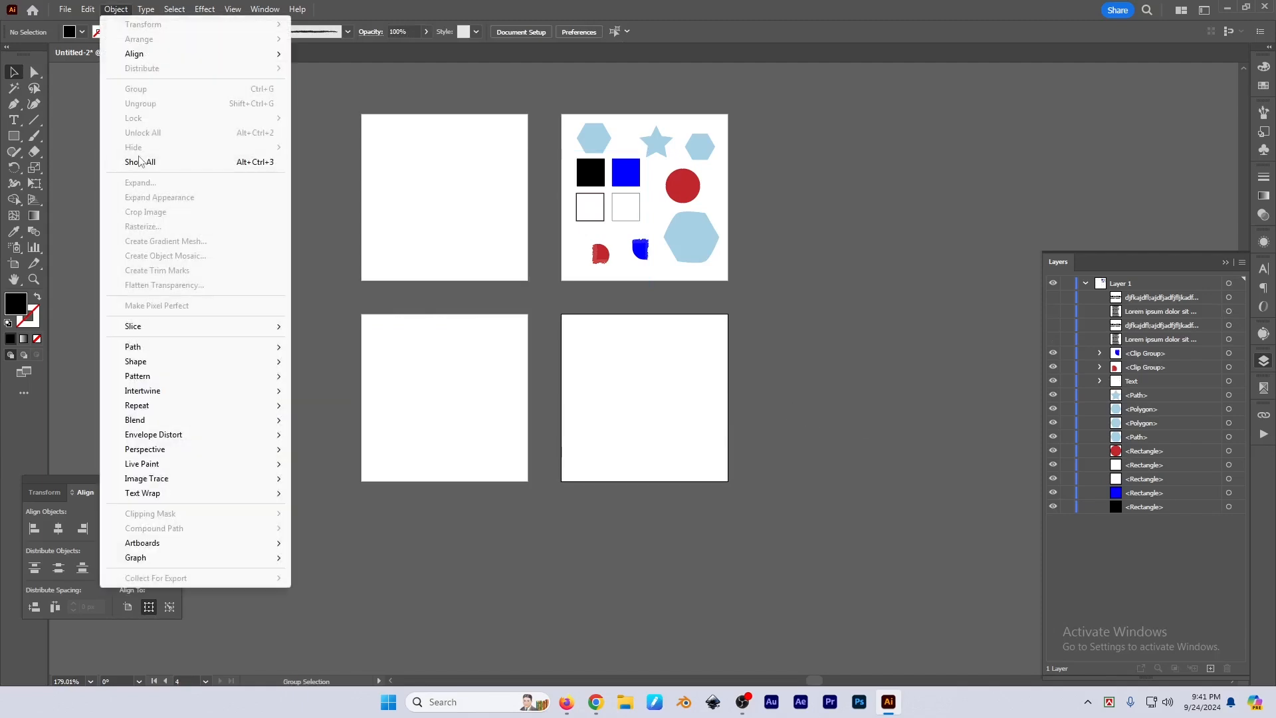
{"action": "left_click", "coordinate": [136, 162]}
{"action": "left_click", "coordinate": [831, 333]}
{"action": "scroll", "coordinate": [692, 379], "scroll_direction": "up", "scroll_amount": 2}
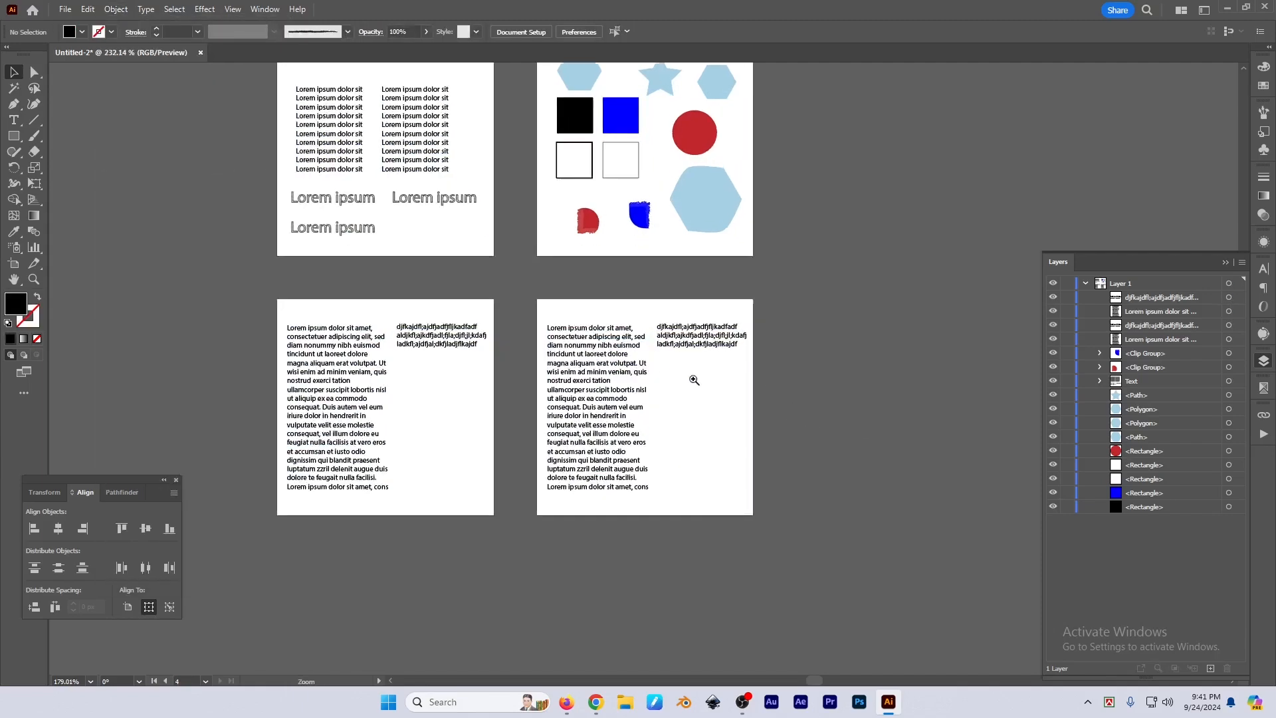
Select all the shapes on the upper second artboard and save them as a selection named "Object"
{"action": "left_click", "coordinate": [174, 9]}
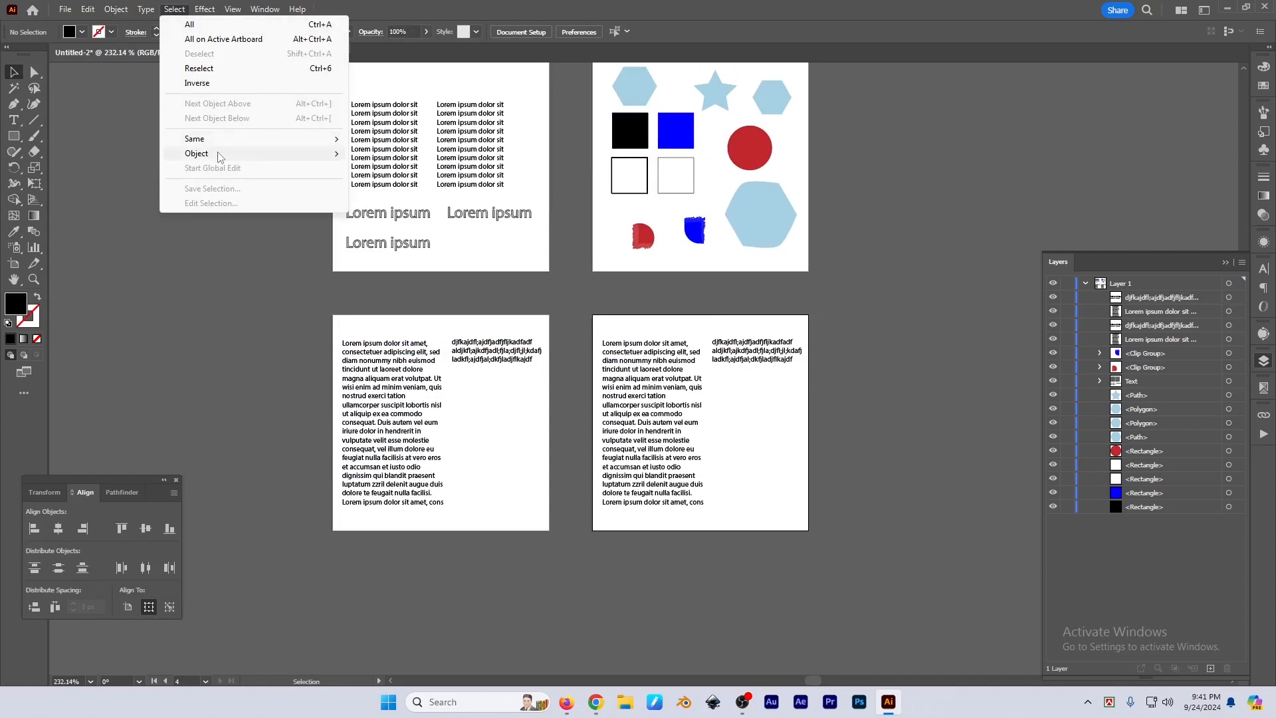
{"action": "mouse_move", "coordinate": [224, 154]}
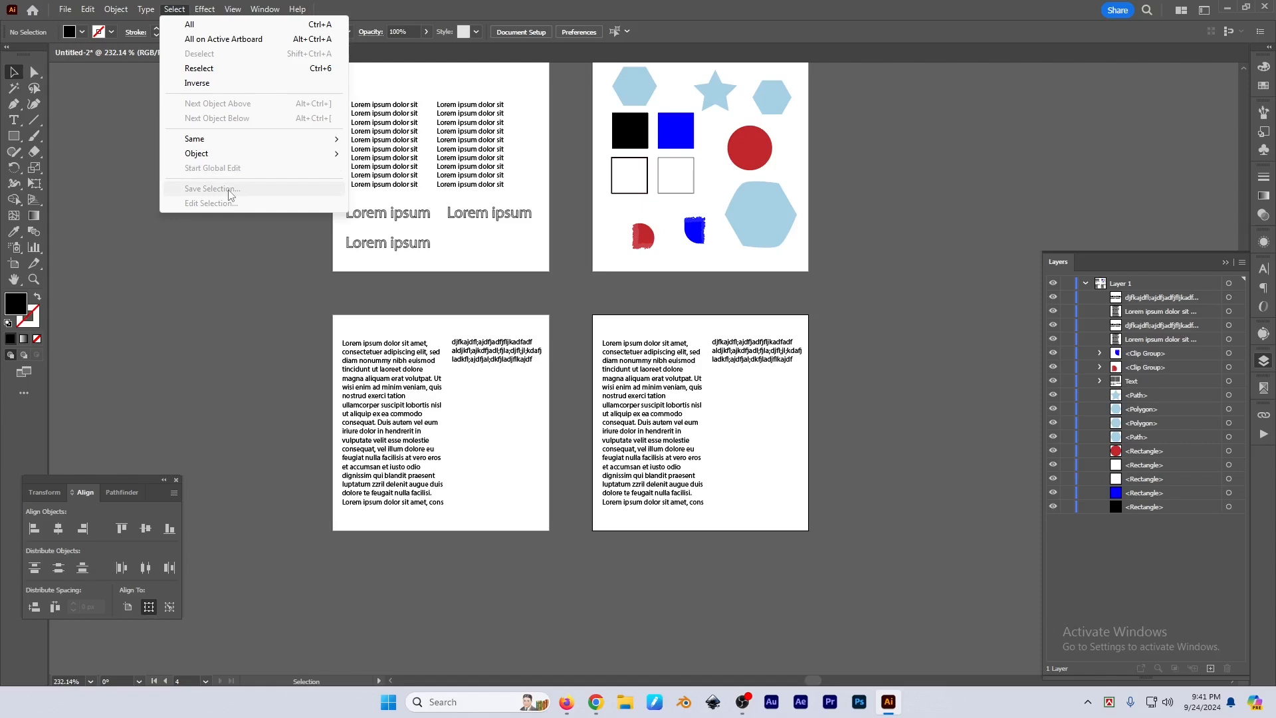
{"action": "left_click", "coordinate": [513, 273]}
{"action": "left_click_drag", "start_coordinate": [590, 250], "coordinate": [554, 321]}
{"action": "left_click_drag", "start_coordinate": [563, 131], "coordinate": [749, 337]}
{"action": "scroll", "coordinate": [676, 217], "scroll_direction": "up", "scroll_amount": 2}
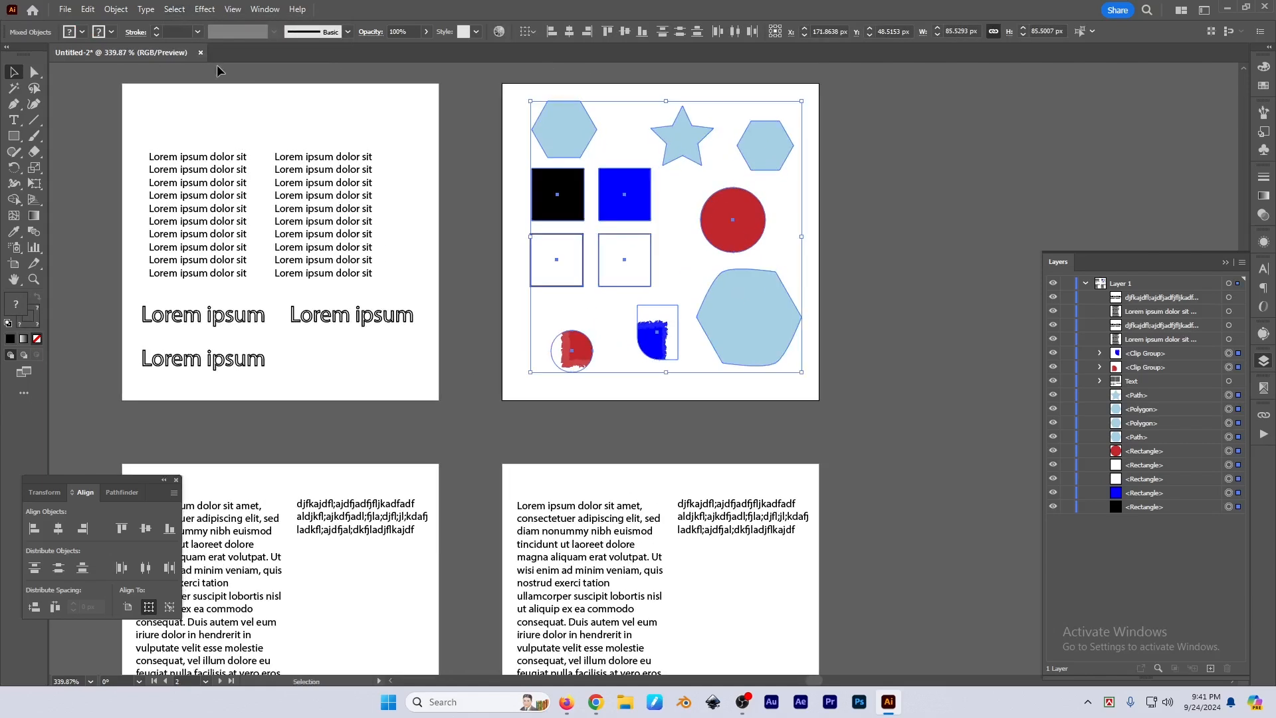
{"action": "left_click", "coordinate": [172, 9]}
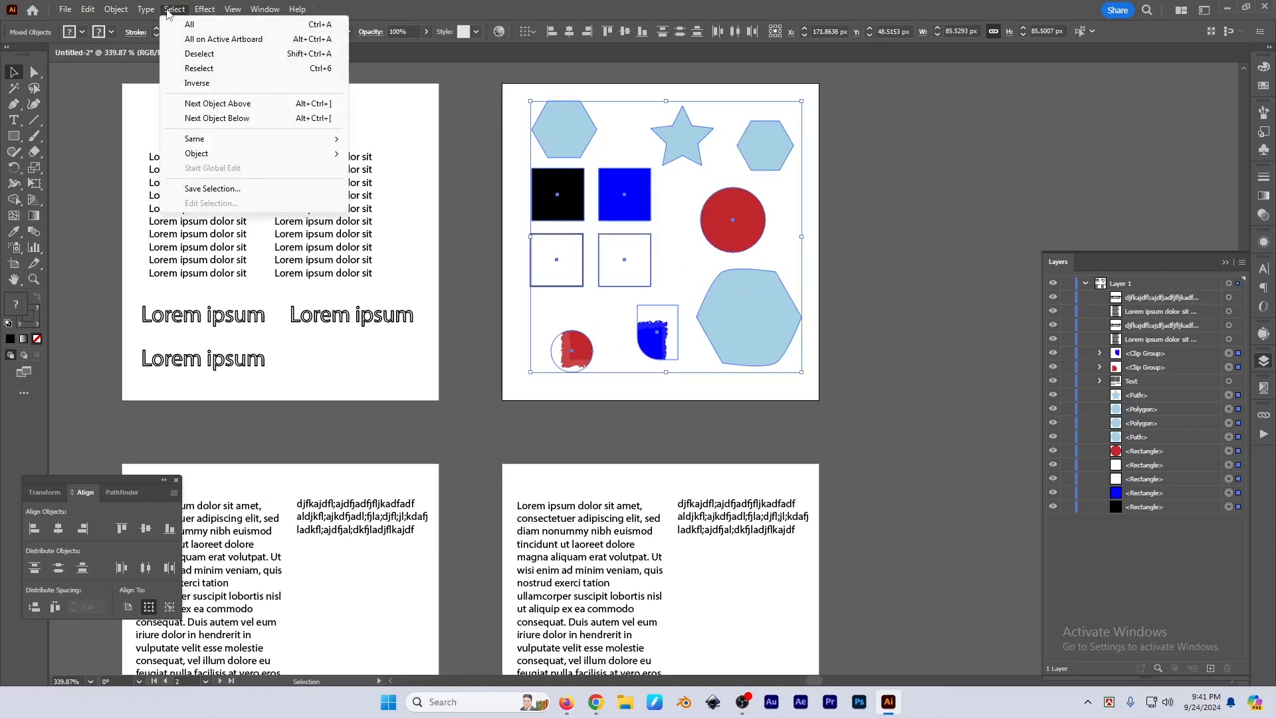
{"action": "left_click", "coordinate": [213, 189]}
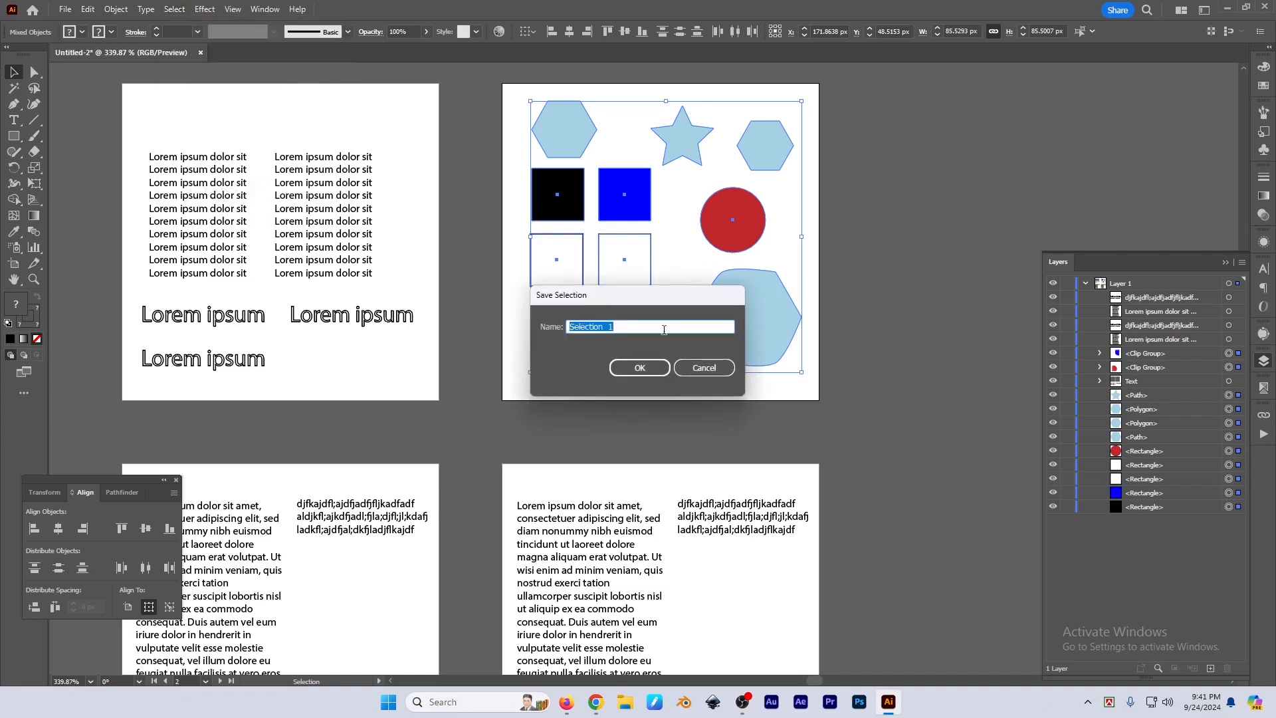
{"action": "type", "text": "Object"}
{"action": "key", "text": "Return"}
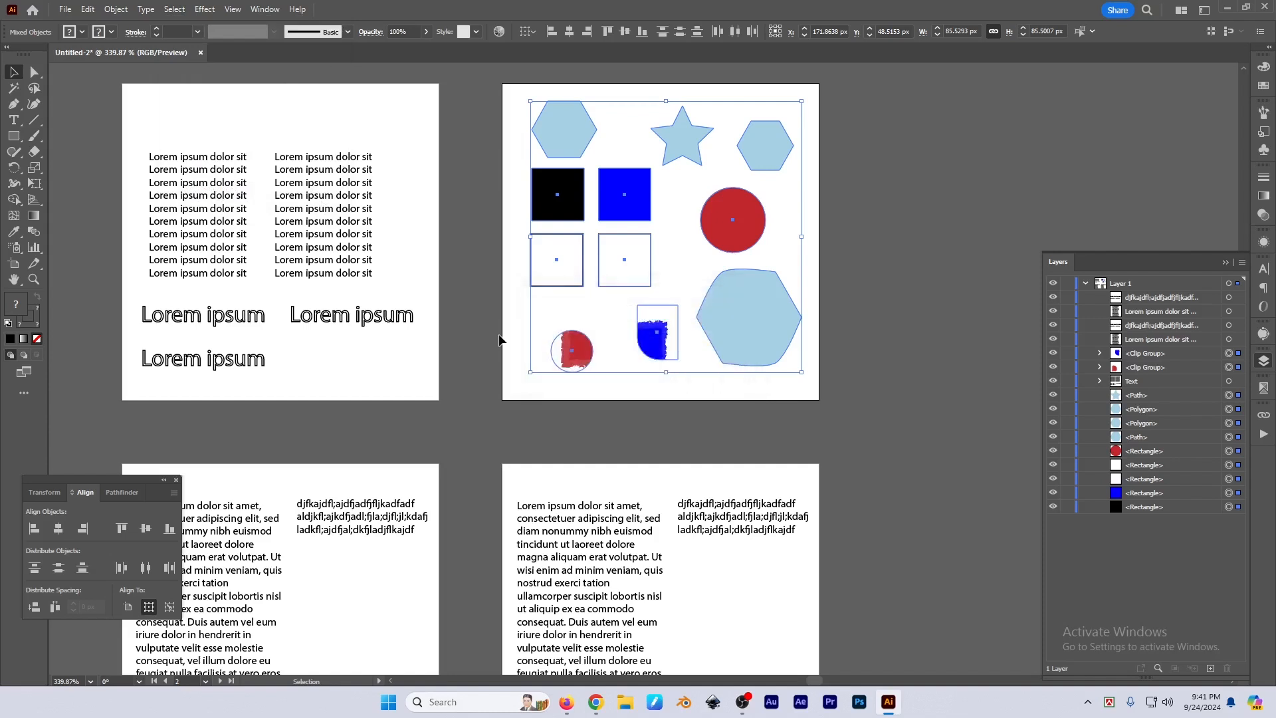
Deselect the shapes, pick the large hexagon and then the red circle, and recall the saved selection "Object"
{"action": "left_click", "coordinate": [867, 285]}
{"action": "scroll", "coordinate": [731, 333], "scroll_direction": "up", "scroll_amount": 1}
{"action": "left_click", "coordinate": [748, 314]}
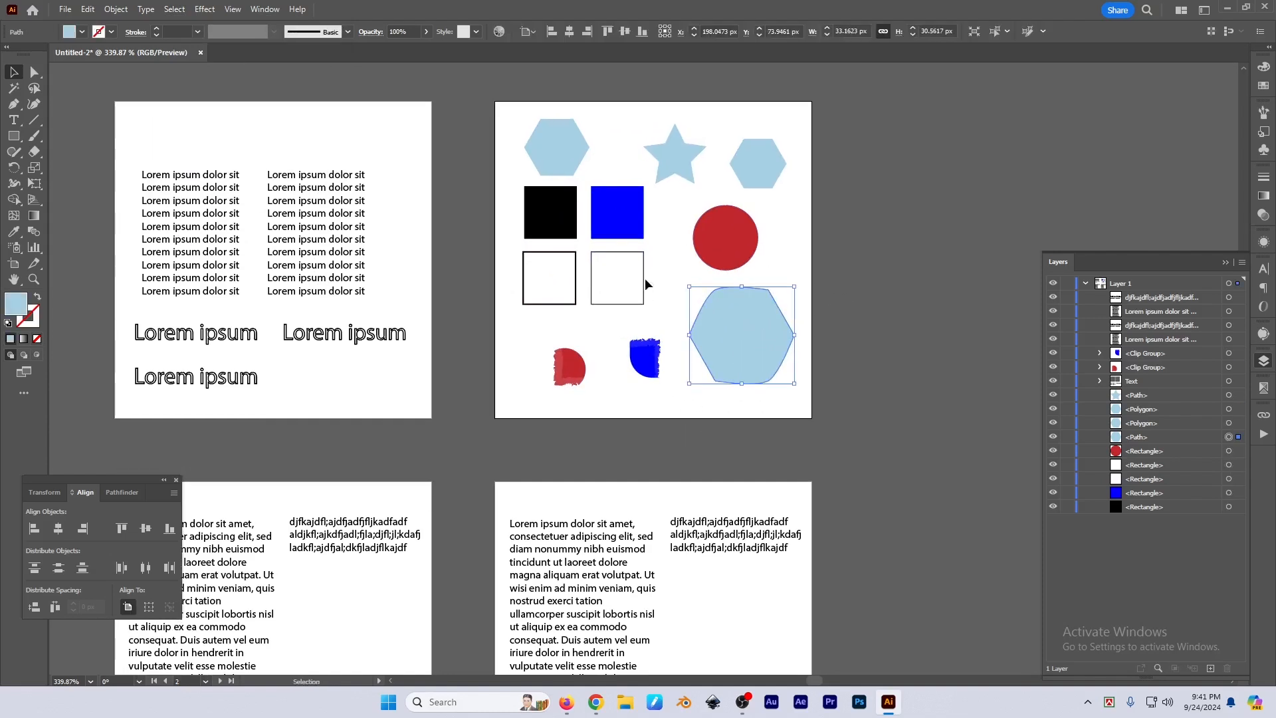
{"action": "left_click", "coordinate": [730, 237]}
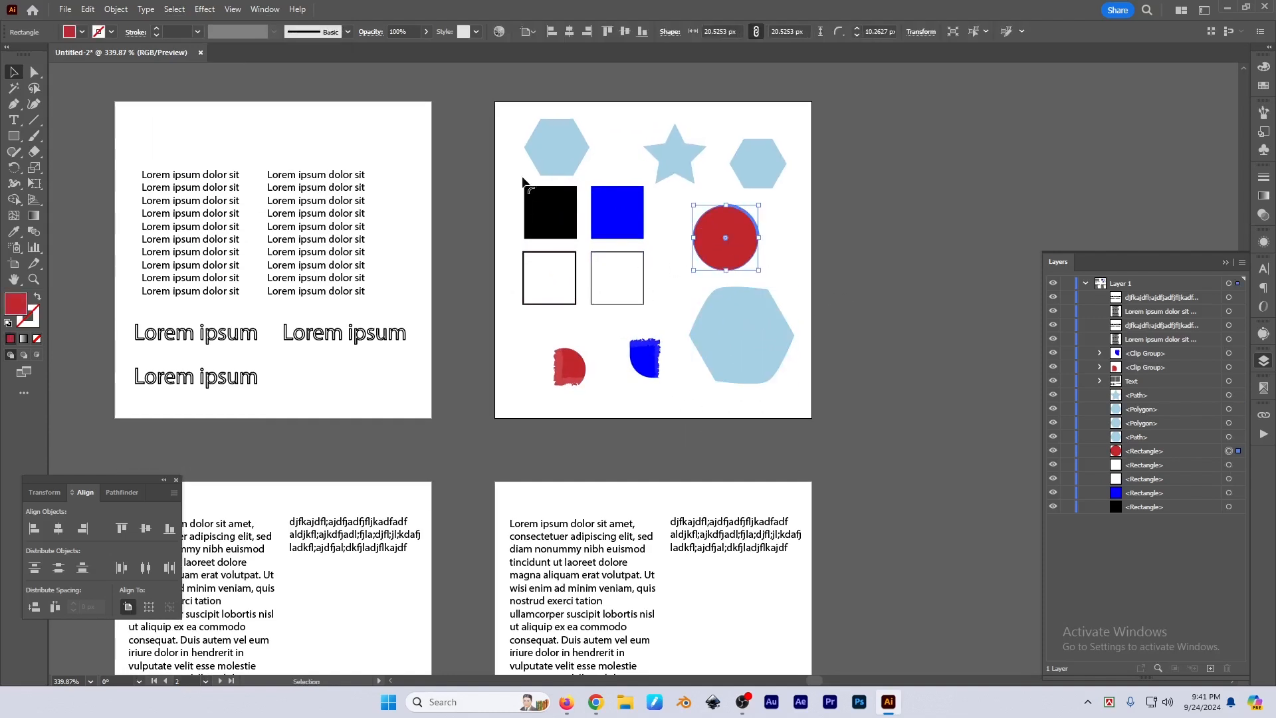
{"action": "left_click", "coordinate": [174, 9]}
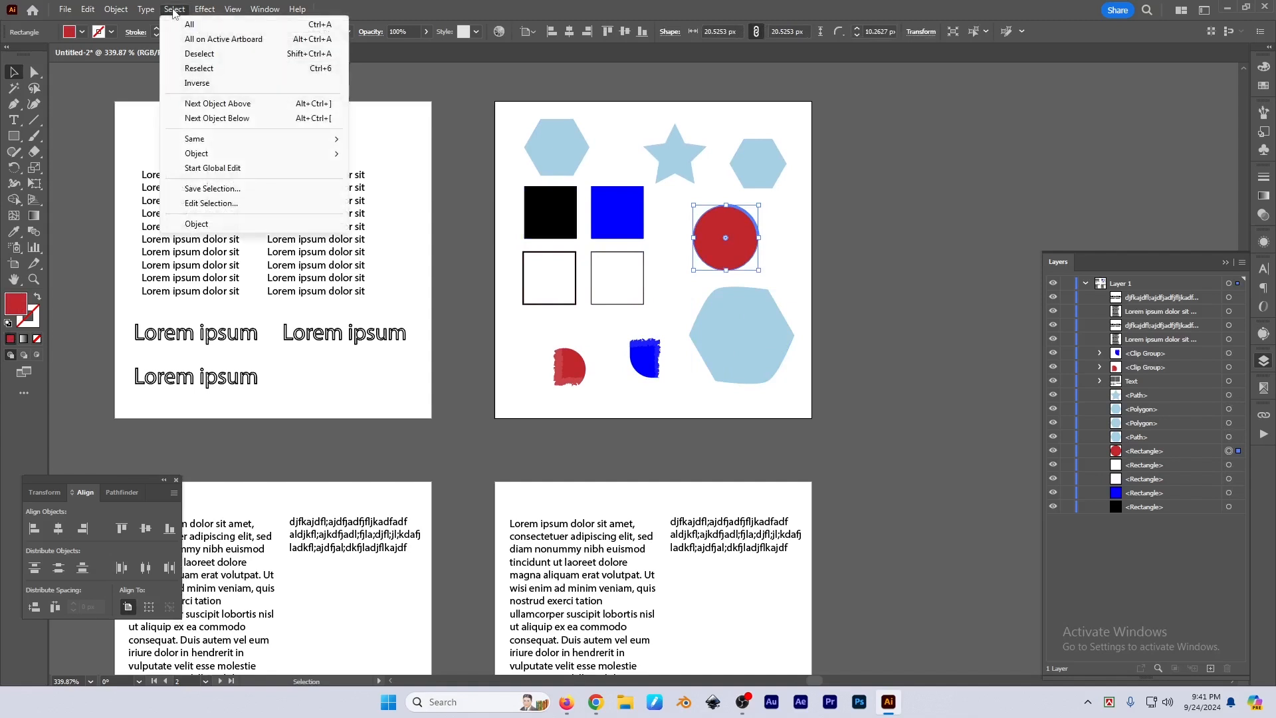
{"action": "left_click", "coordinate": [197, 224]}
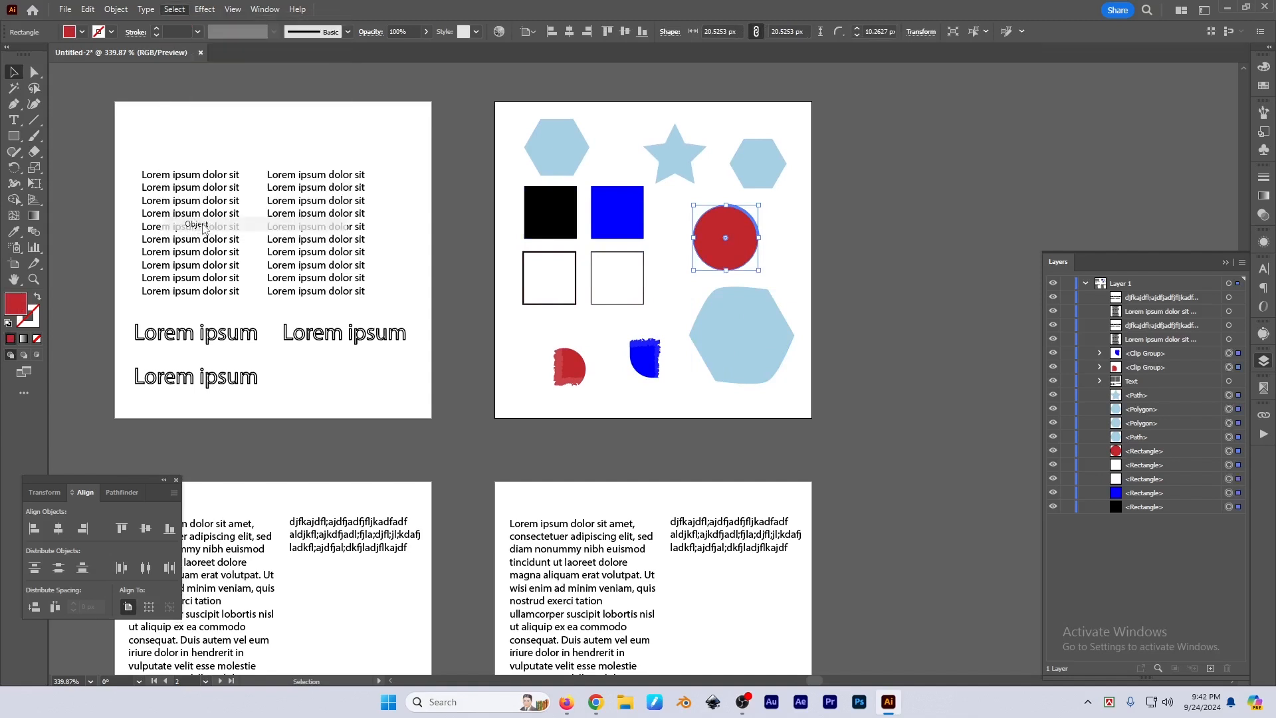
Open the Edit Selection options for the saved selection "Object" and leave them without making changes
{"action": "left_click", "coordinate": [174, 10]}
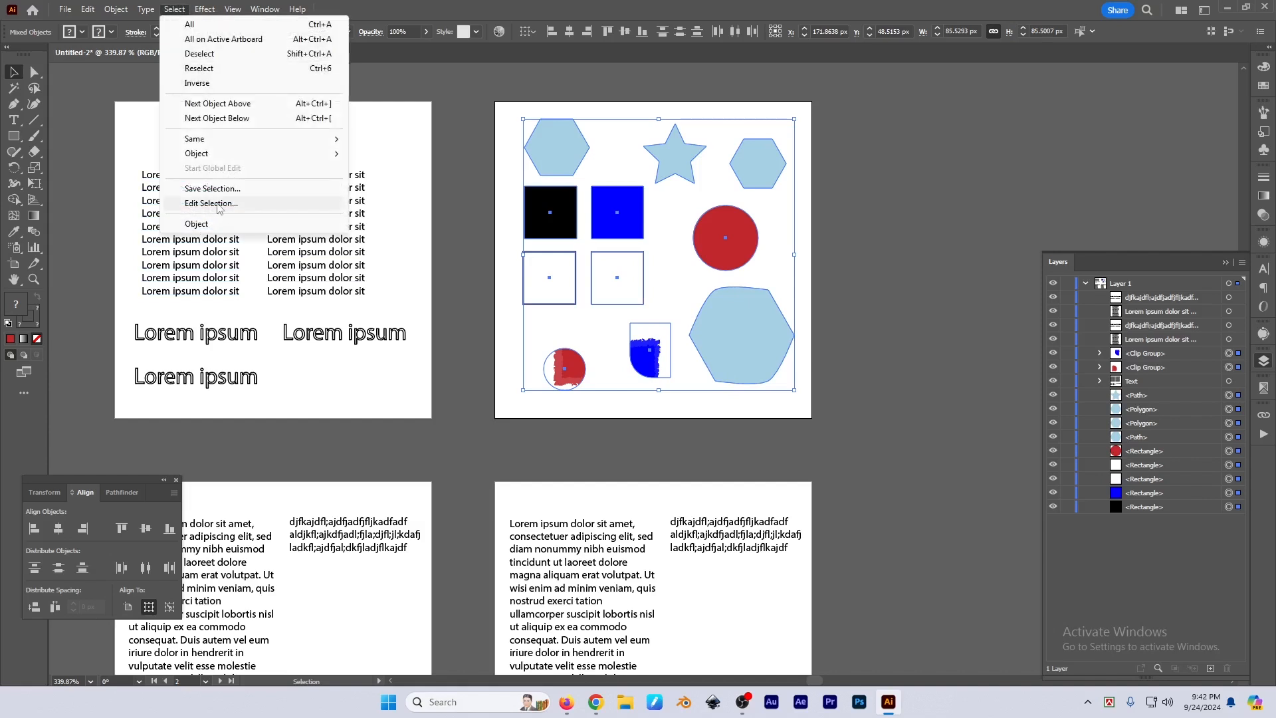
{"action": "left_click", "coordinate": [212, 204]}
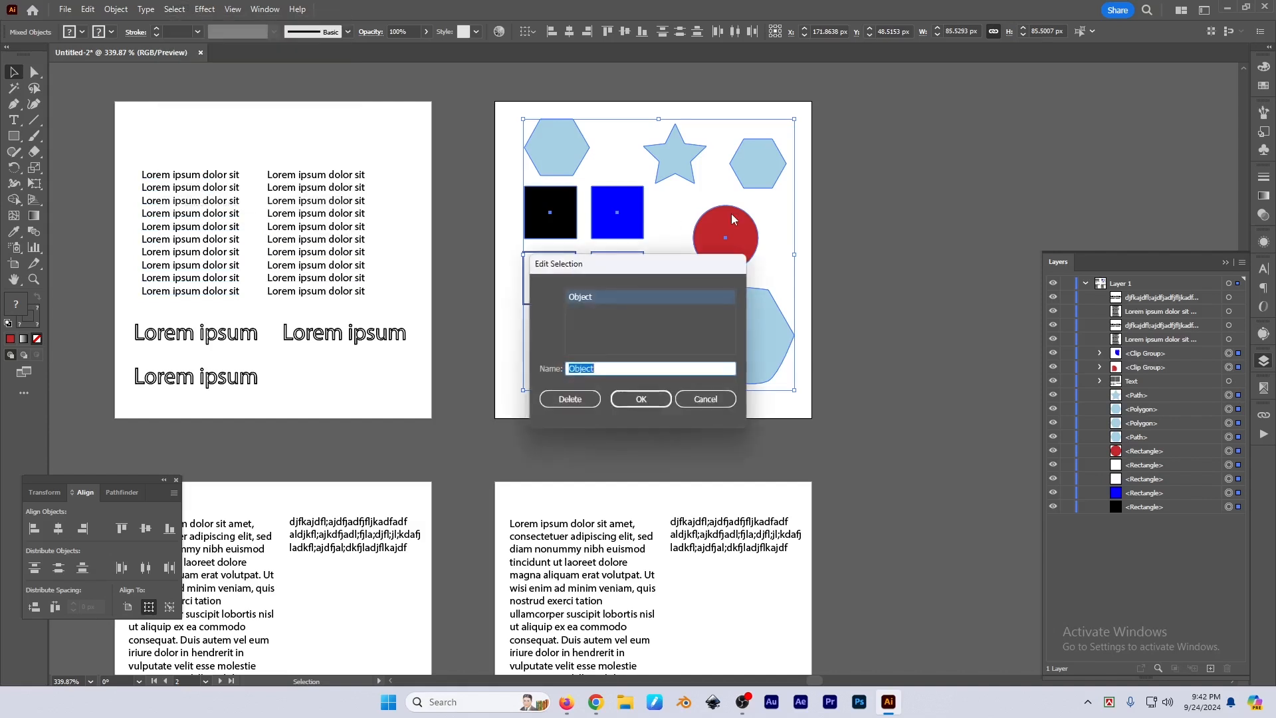
{"action": "left_click", "coordinate": [620, 370]}
{"action": "left_click", "coordinate": [706, 399]}
Select the large light blue hexagon and every object with the same fill color
{"action": "left_click", "coordinate": [176, 10]}
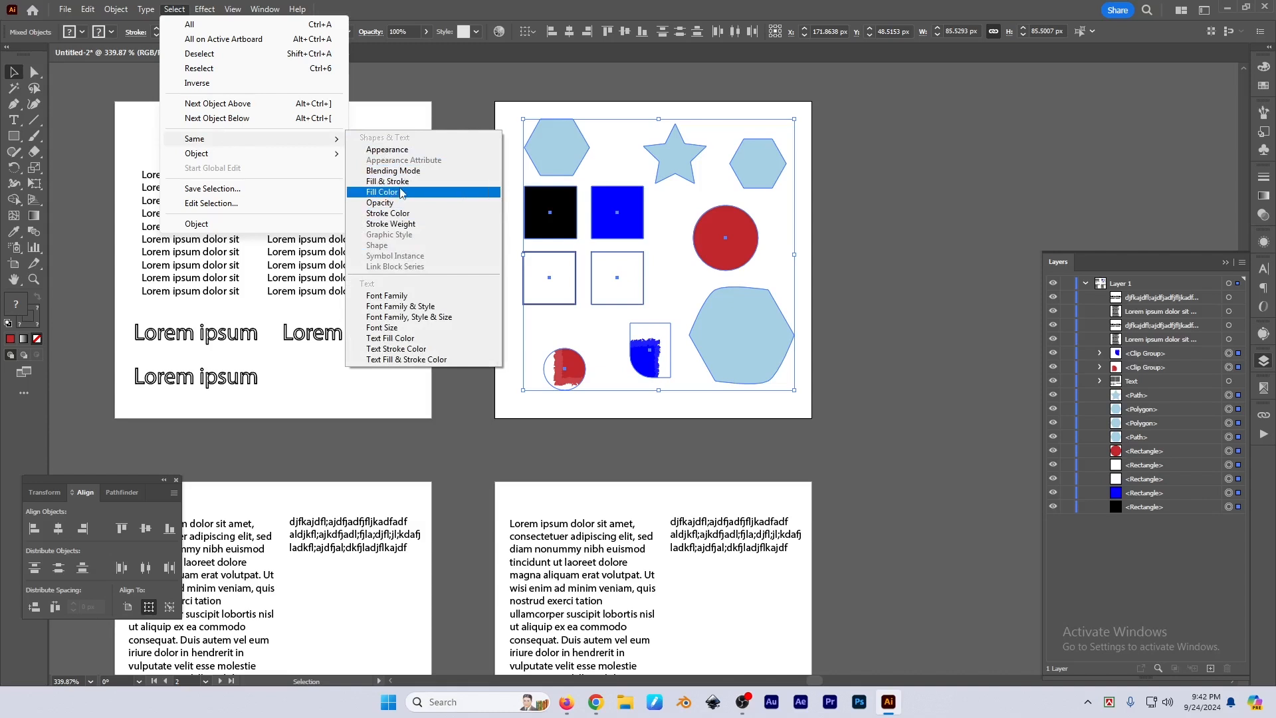
{"action": "left_click", "coordinate": [411, 183]}
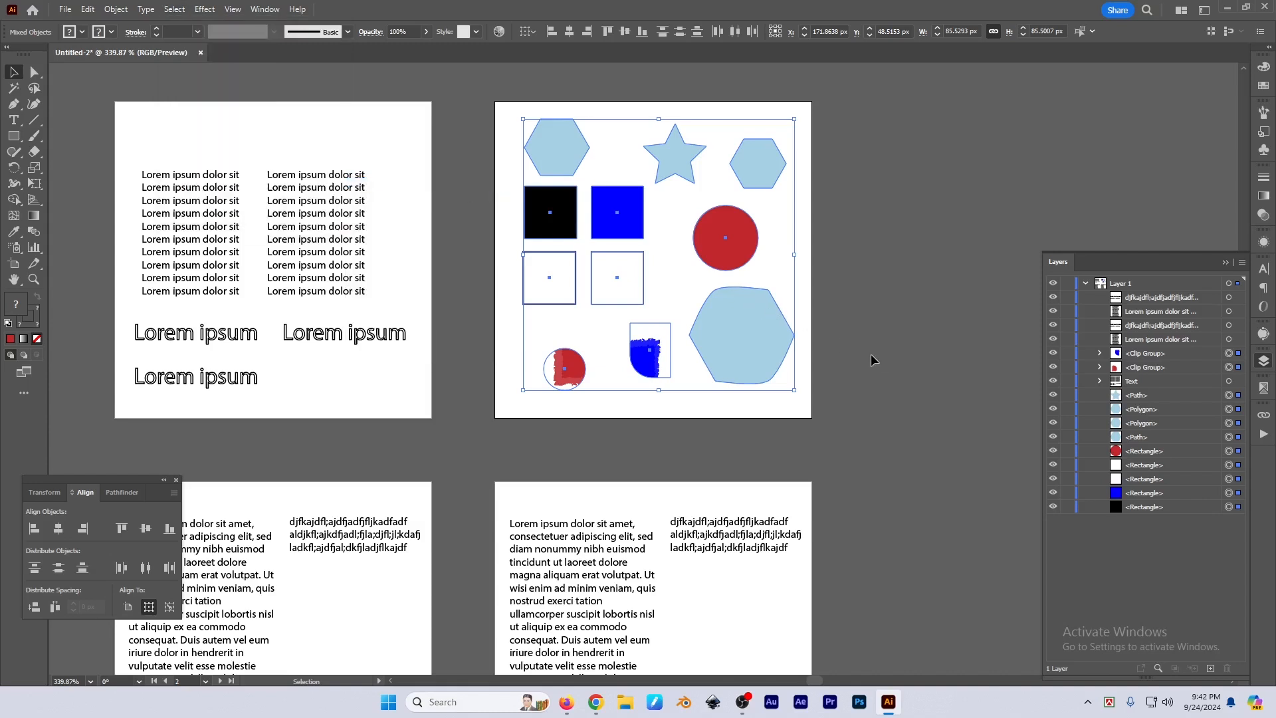
{"action": "left_click", "coordinate": [746, 310]}
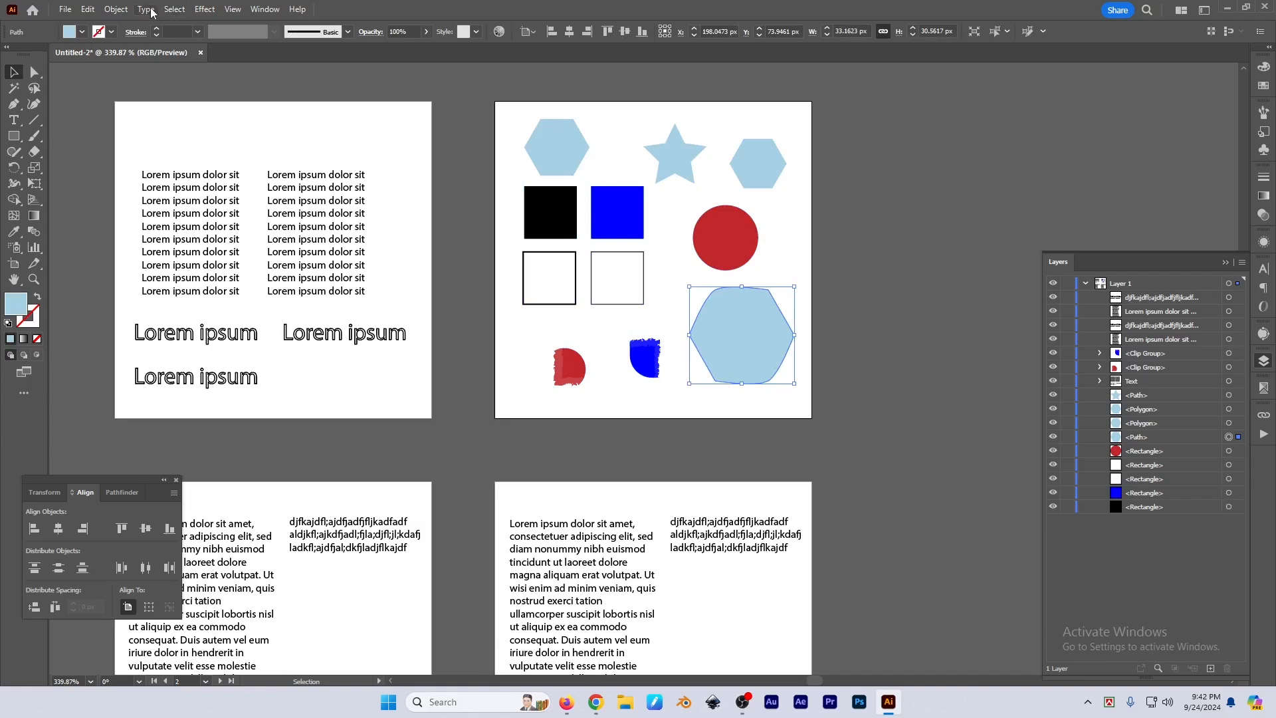
{"action": "left_click", "coordinate": [174, 9]}
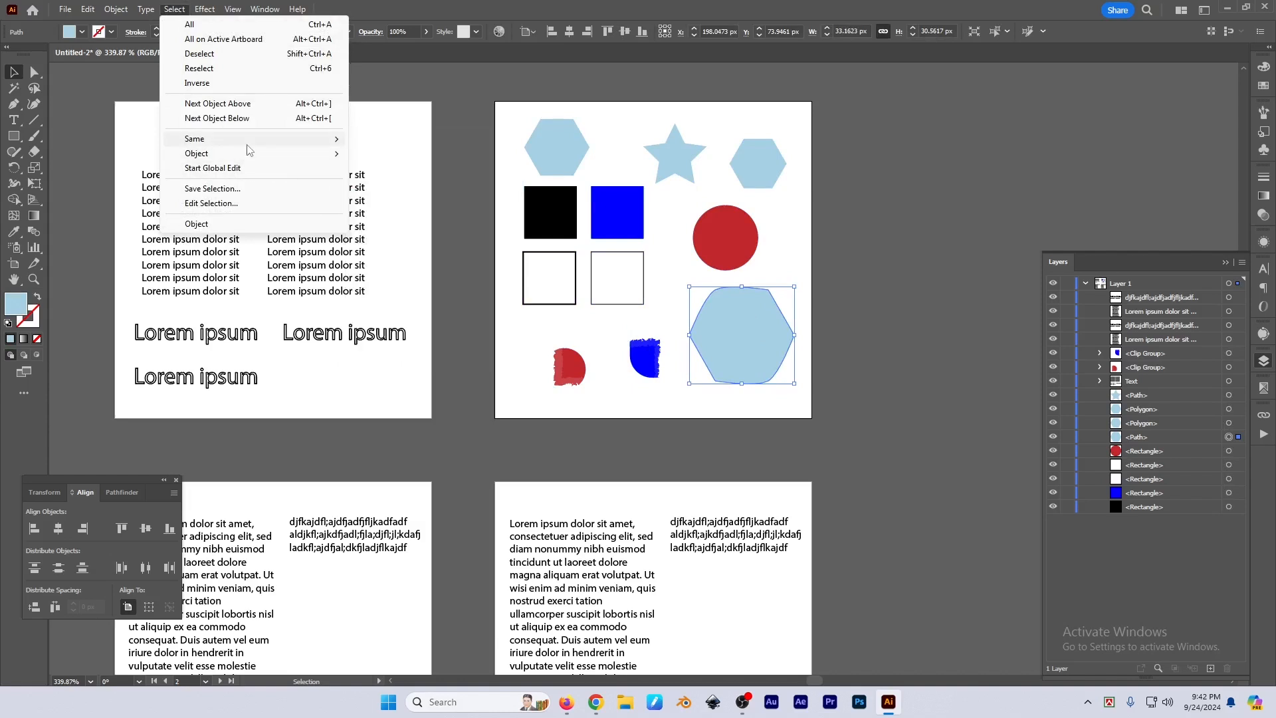
{"action": "mouse_move", "coordinate": [329, 140]}
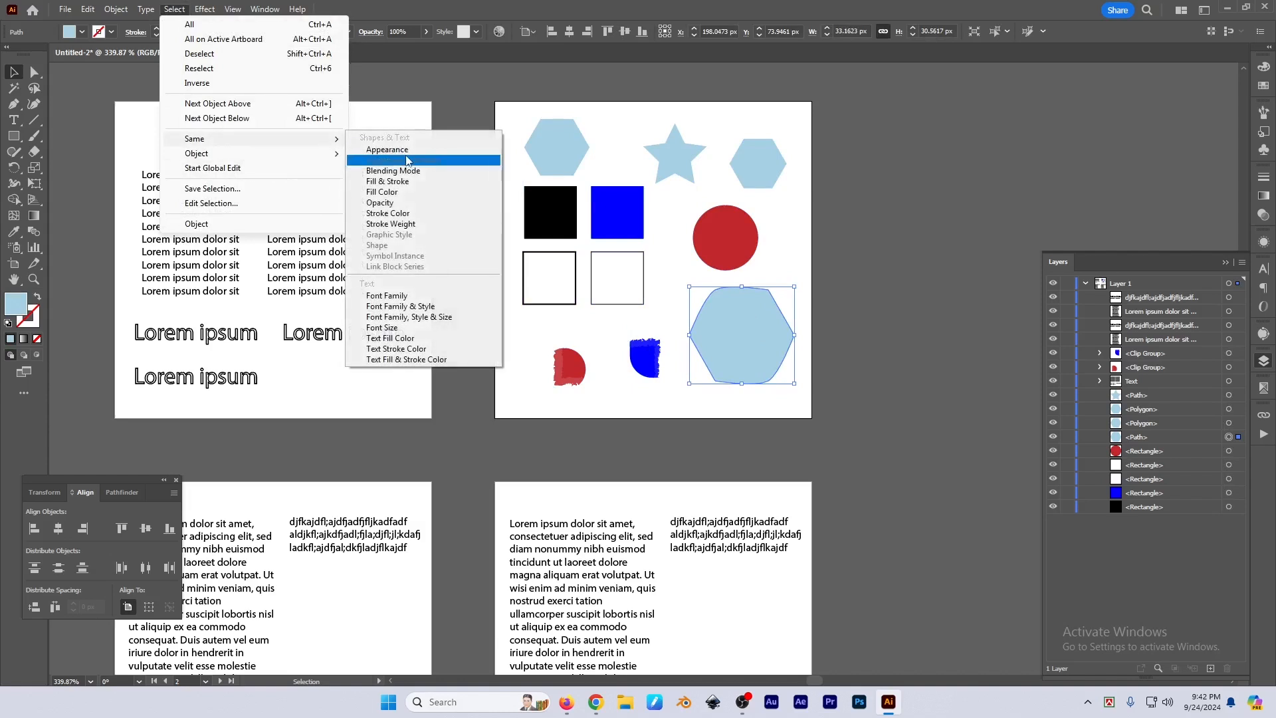
{"action": "left_click", "coordinate": [391, 192]}
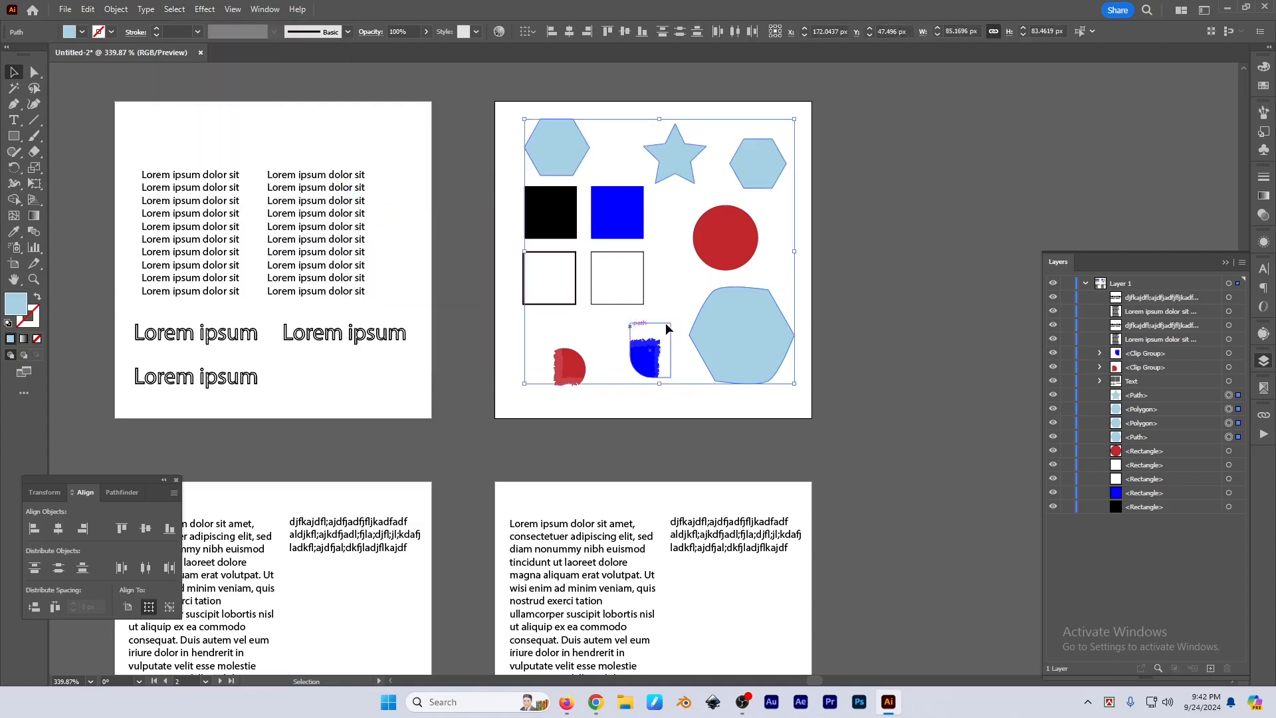
Select every object with the same blending mode as the light blue shapes, review the other Select Same options, and deselect everything
{"action": "left_click", "coordinate": [174, 12]}
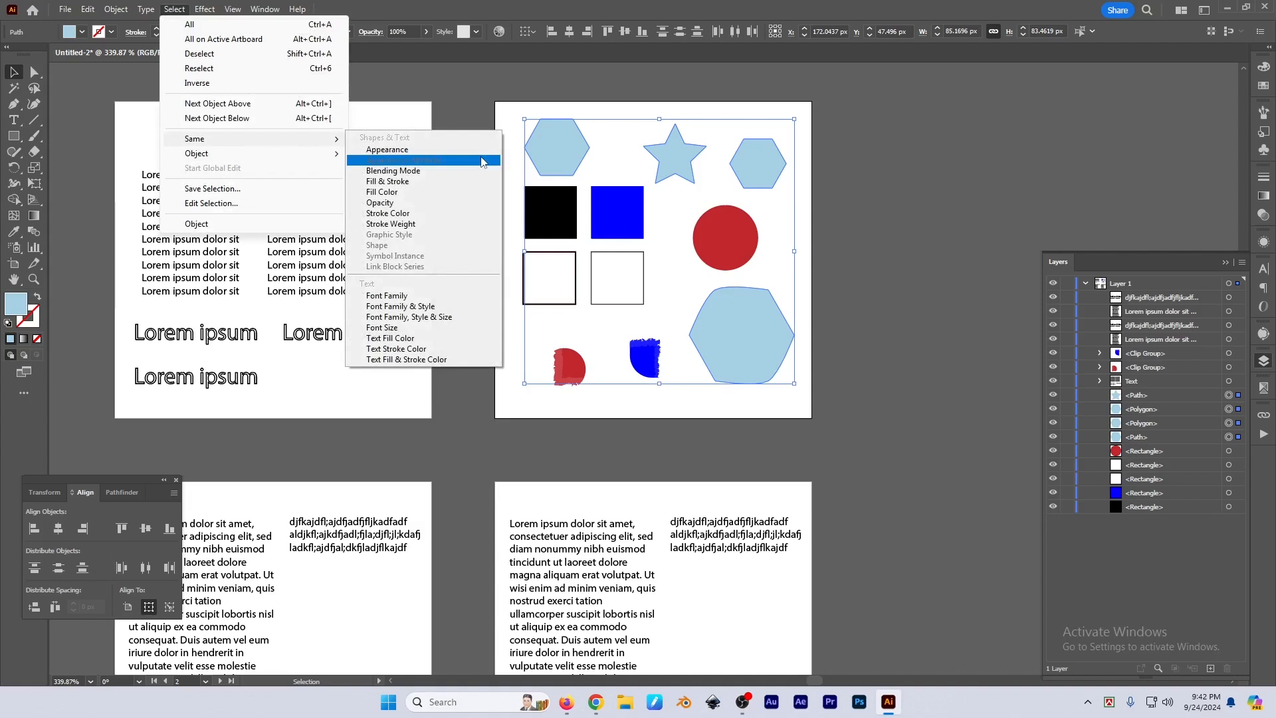
{"action": "left_click", "coordinate": [418, 174]}
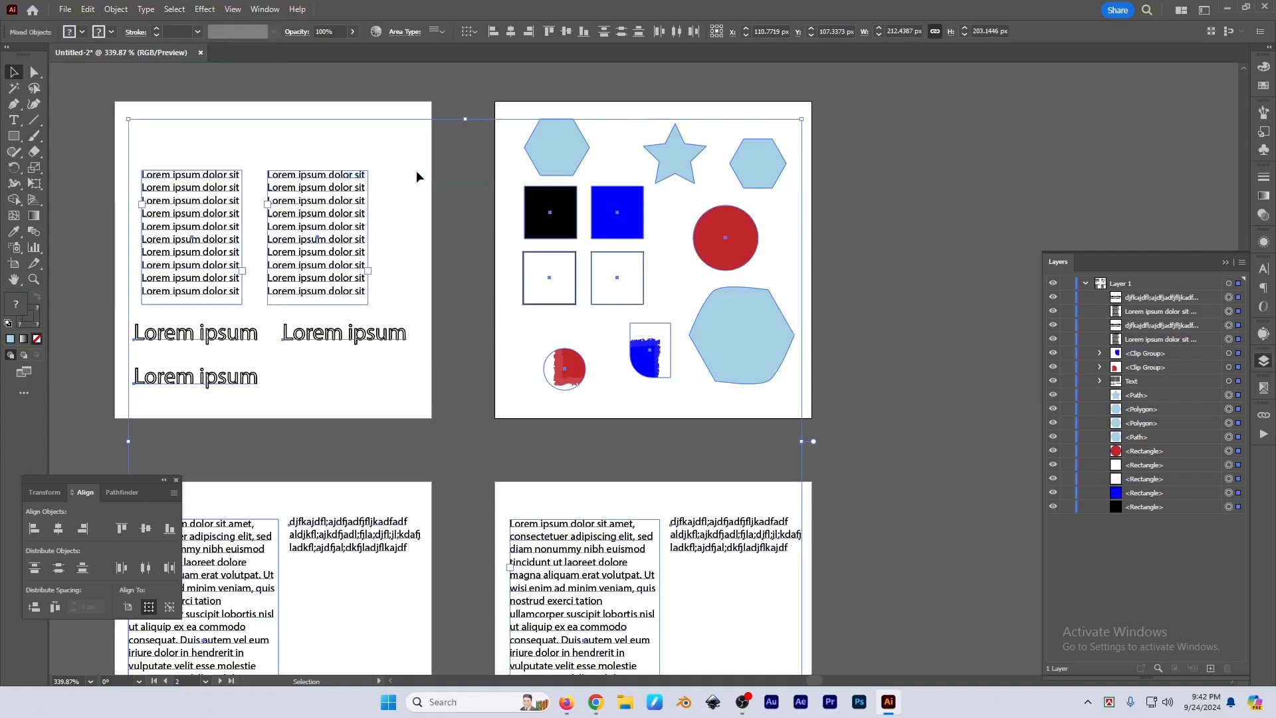
{"action": "left_click", "coordinate": [174, 9]}
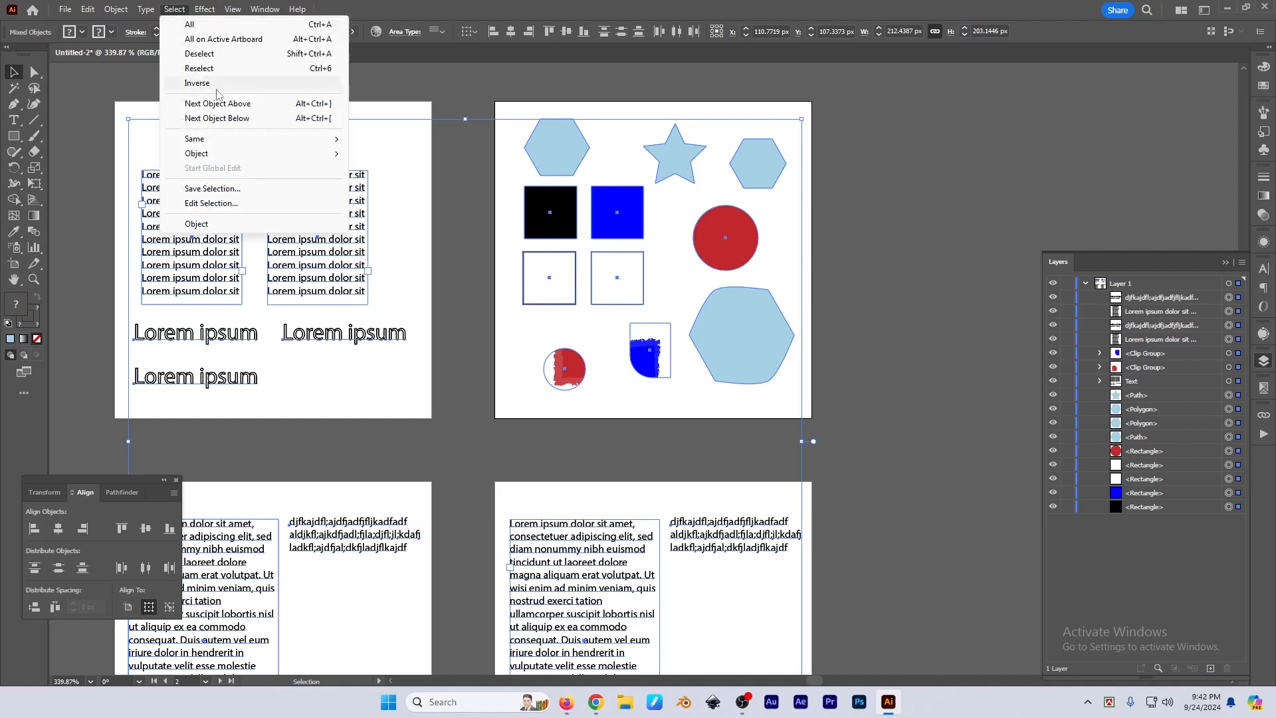
{"action": "mouse_move", "coordinate": [226, 139]}
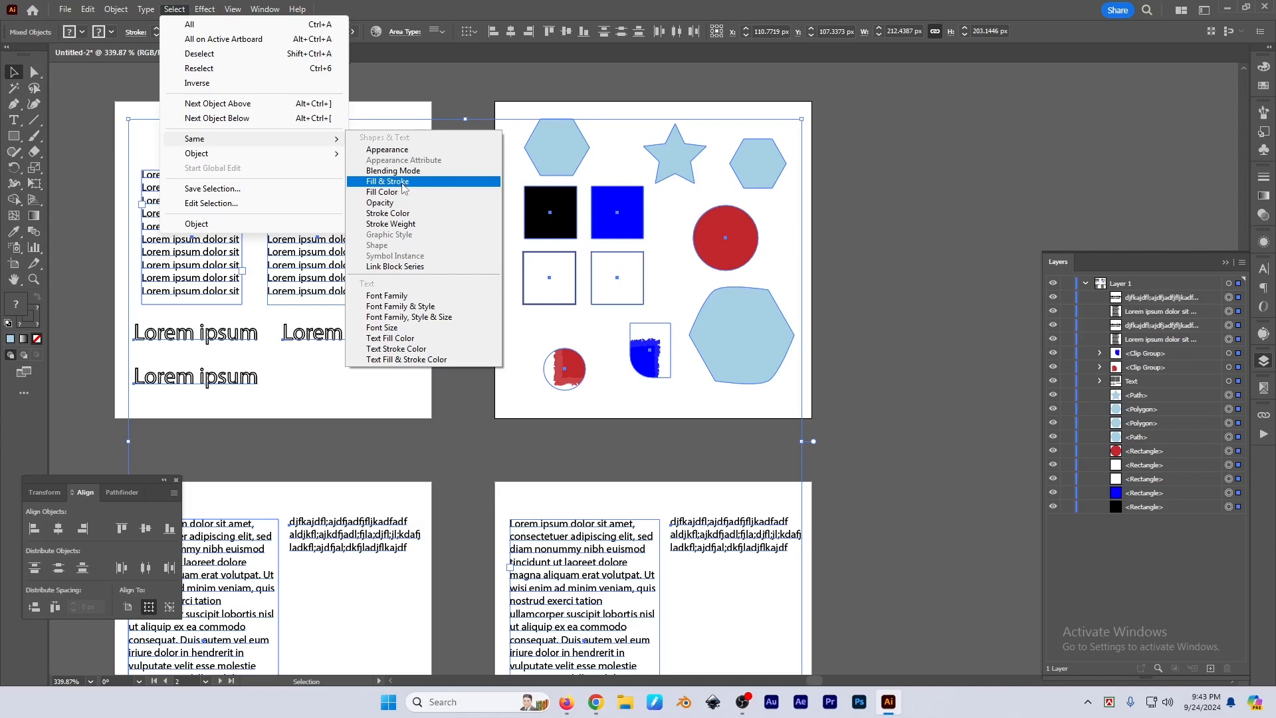
{"action": "left_click", "coordinate": [508, 173]}
{"action": "left_click", "coordinate": [509, 175]}
Use the Direct Selection tool to pick the thin outlined square and select all objects with the same fill
{"action": "scroll", "coordinate": [664, 305], "scroll_direction": "up", "scroll_amount": 2}
{"action": "key", "text": "a"}
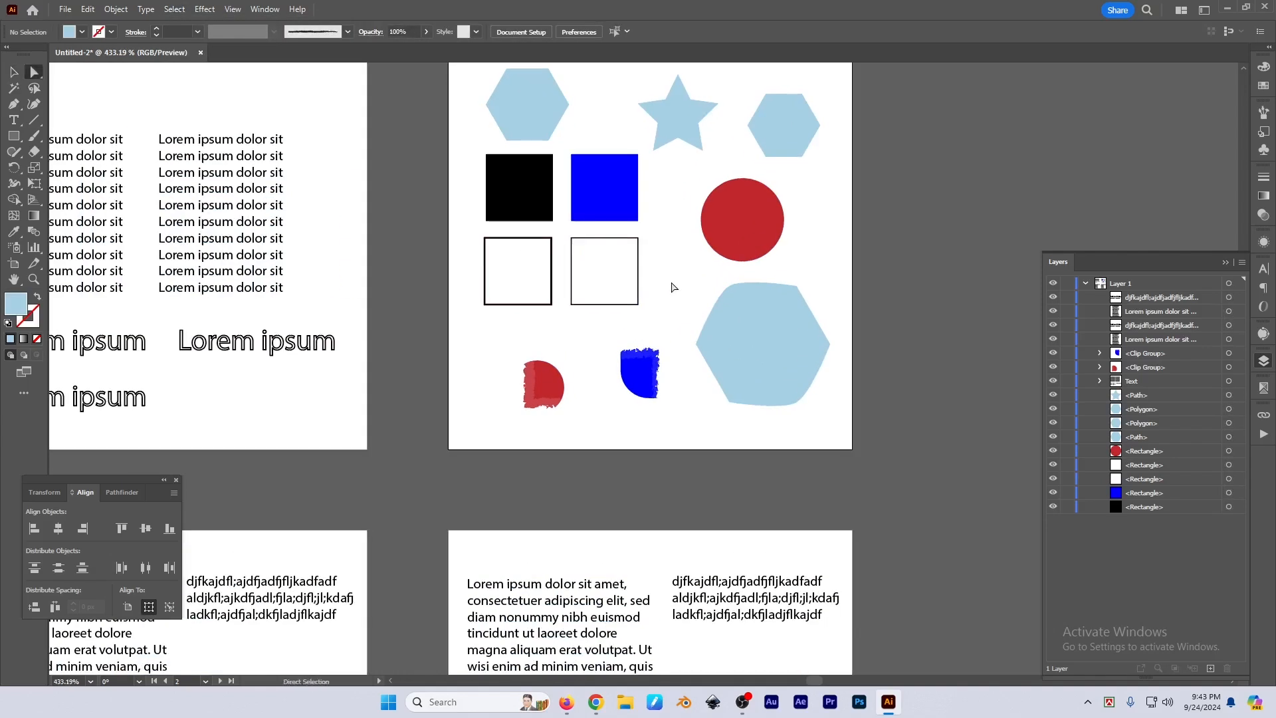
{"action": "left_click", "coordinate": [639, 271]}
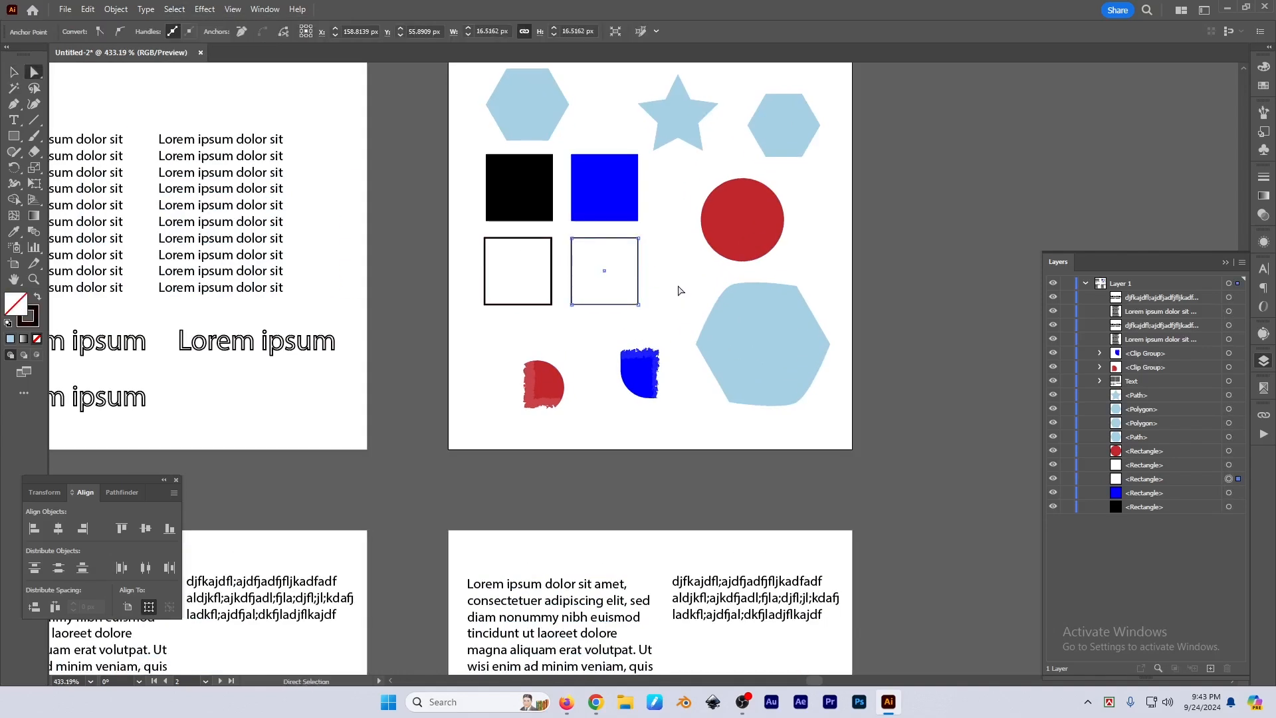
{"action": "scroll", "coordinate": [672, 291], "scroll_direction": "down", "scroll_amount": 3}
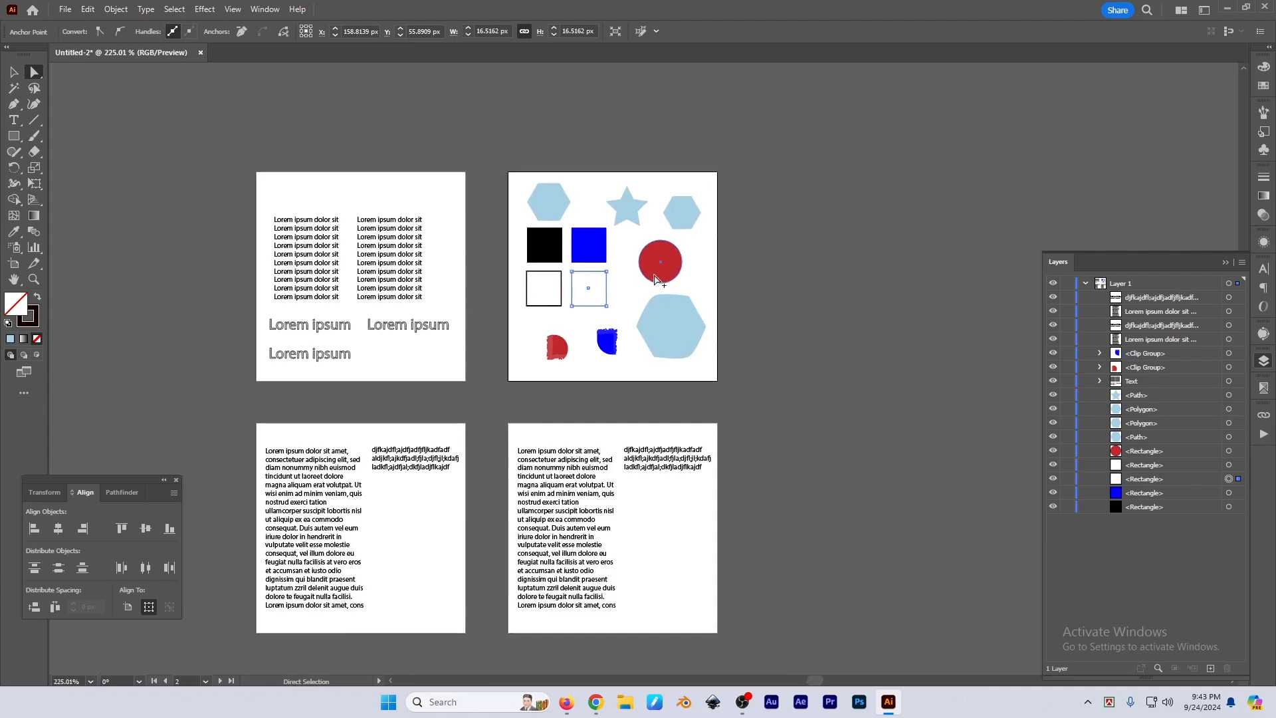
{"action": "key", "text": "alt+s"}
{"action": "key", "text": "m"}
{"action": "key", "text": "f"}
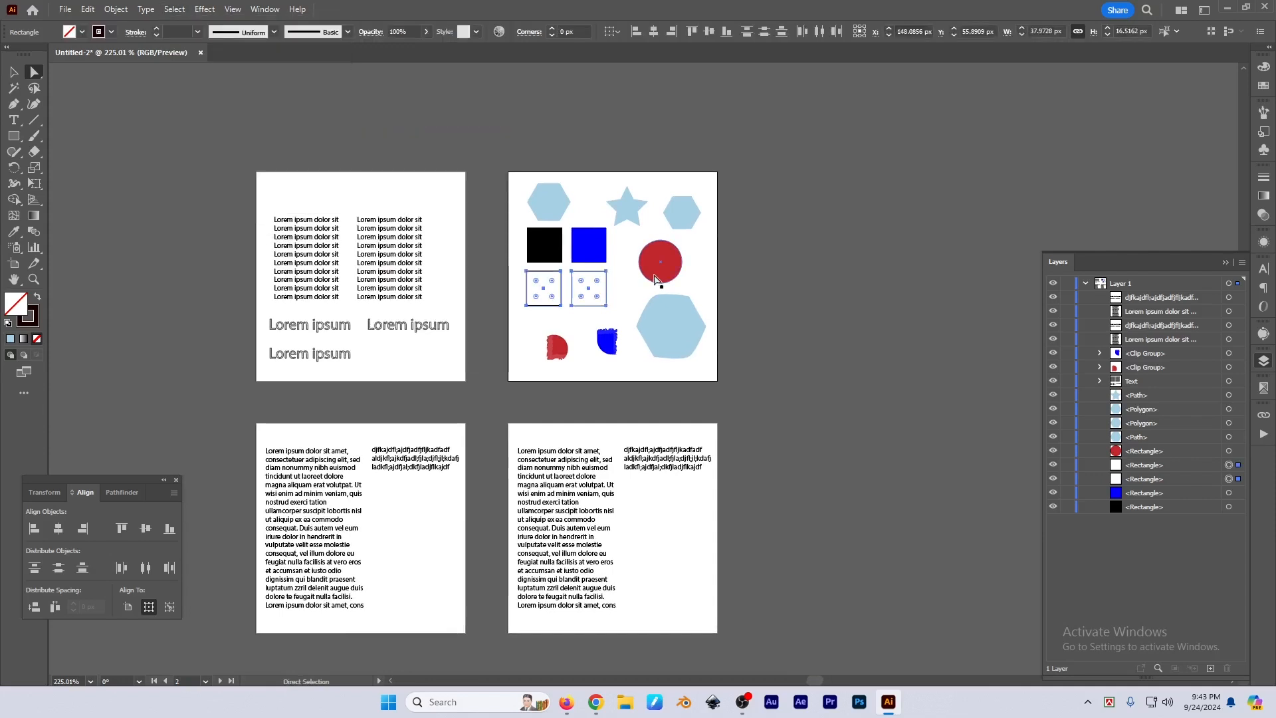
Duplicate the thick and thin outlined squares horizontally beyond the shapes artboard, and hide the artboards
{"action": "key", "text": "v"}
{"action": "left_click", "coordinate": [564, 286]}
{"action": "left_click_drag", "start_coordinate": [604, 290], "coordinate": [868, 290]}
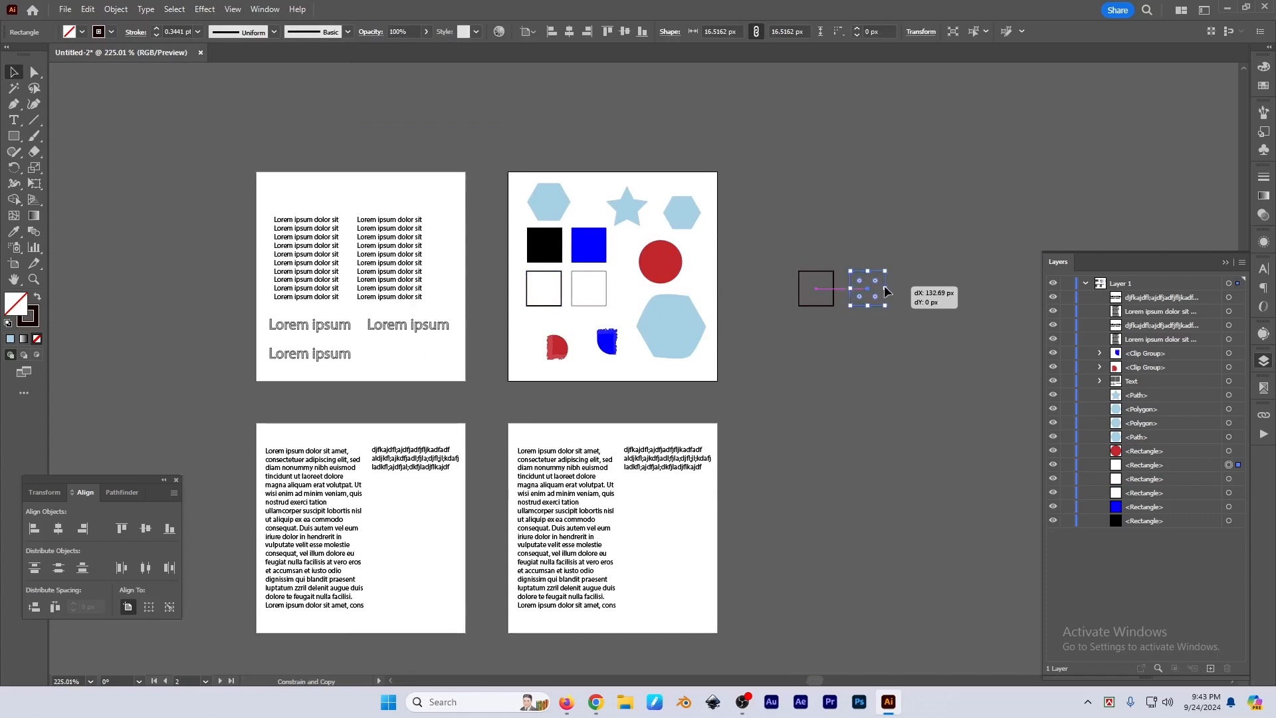
{"action": "key", "text": "ctrl+shift+h"}
{"action": "left_click_drag", "start_coordinate": [831, 407], "coordinate": [774, 397]}
{"action": "left_click", "coordinate": [744, 350]}
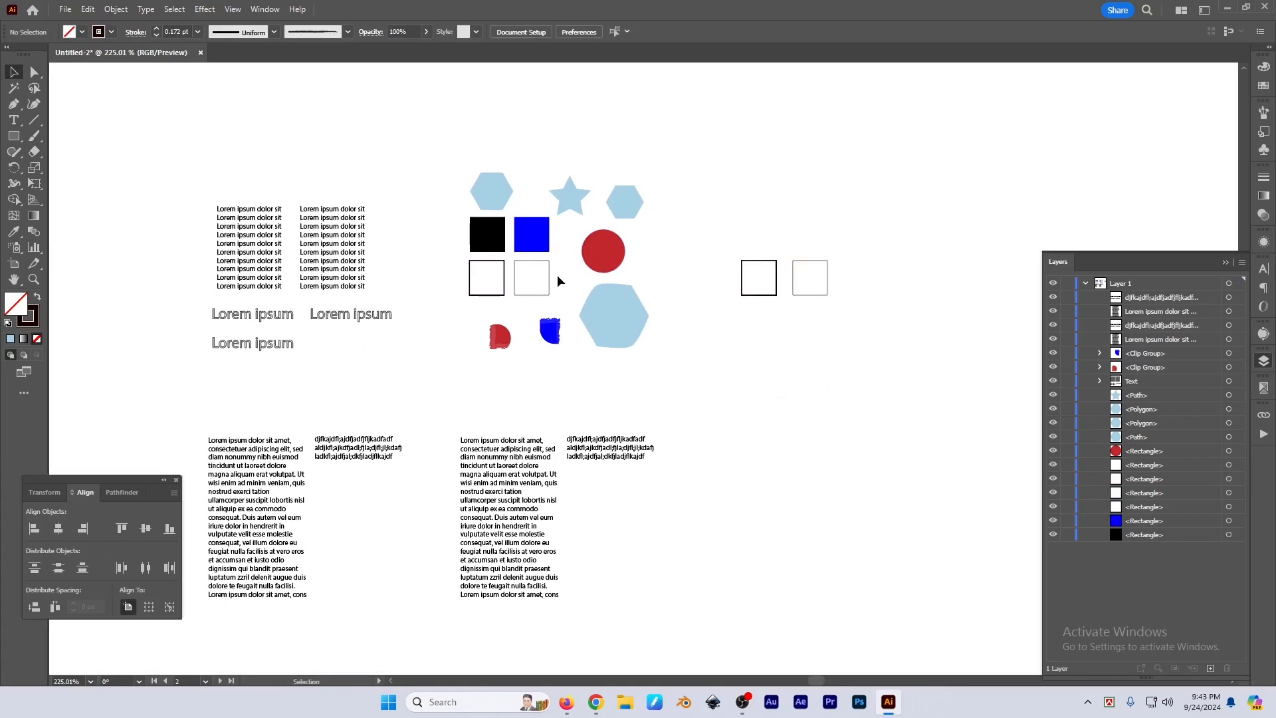
Place one more copy of the thin and the thick outlined square in the empty area below the first copies
{"action": "left_click_drag", "start_coordinate": [550, 274], "coordinate": [745, 408]}
{"action": "left_click_drag", "start_coordinate": [755, 276], "coordinate": [681, 507]}
{"action": "left_click", "coordinate": [849, 476]}
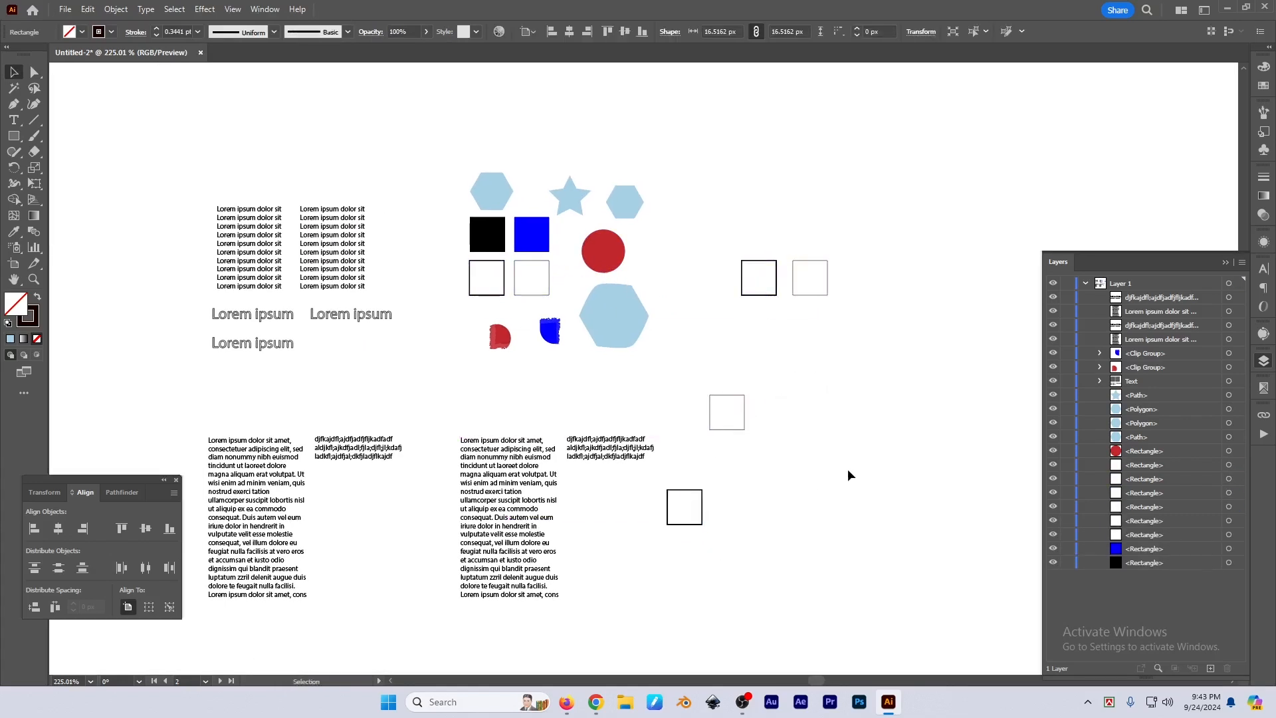
Pick the thin outlined square with the Direct Selection tool, select all objects with the same stroke color, and deselect them
{"action": "left_click", "coordinate": [35, 71], "text": "alt"}
{"action": "left_click", "coordinate": [541, 273]}
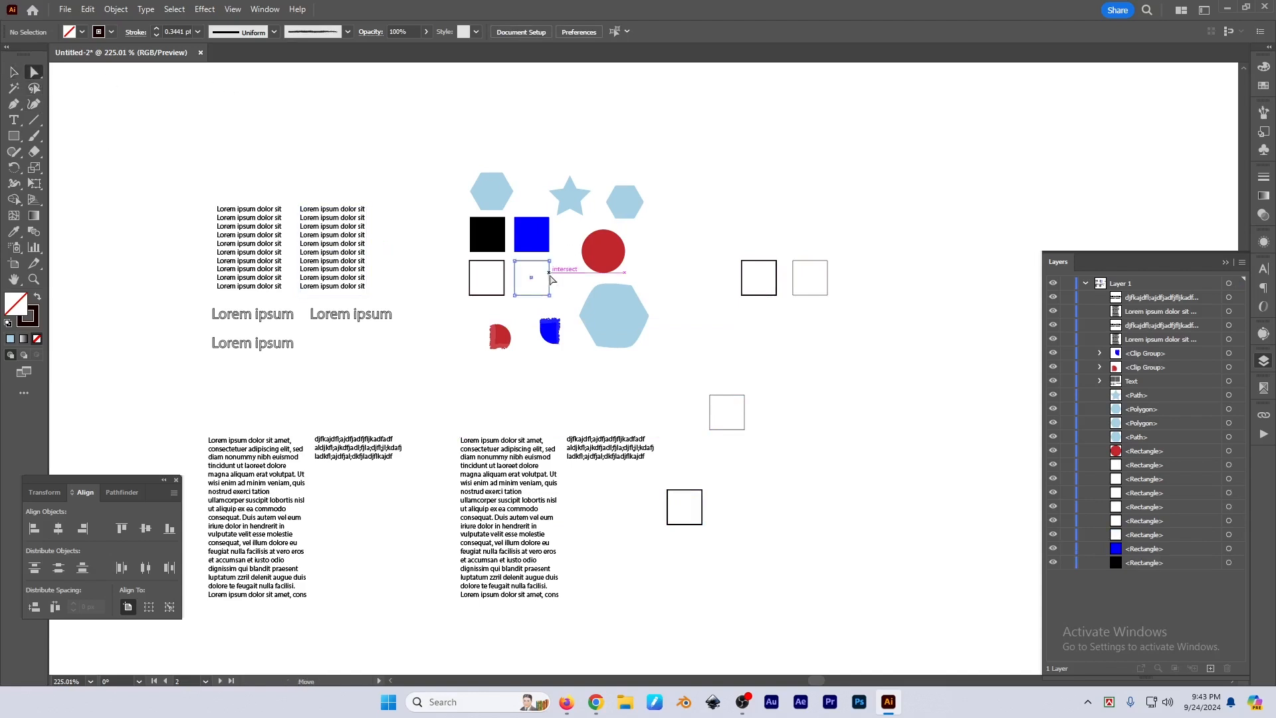
{"action": "key", "text": "alt+s"}
{"action": "key", "text": "m"}
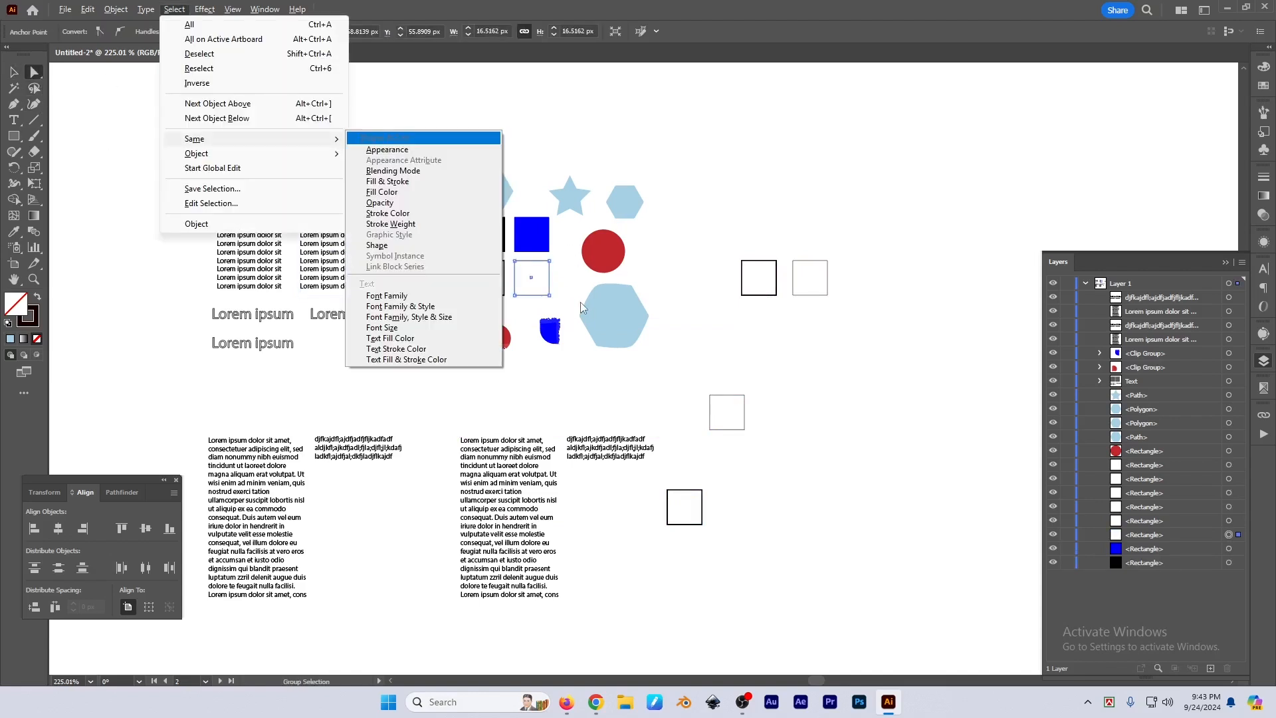
{"action": "key", "text": "s"}
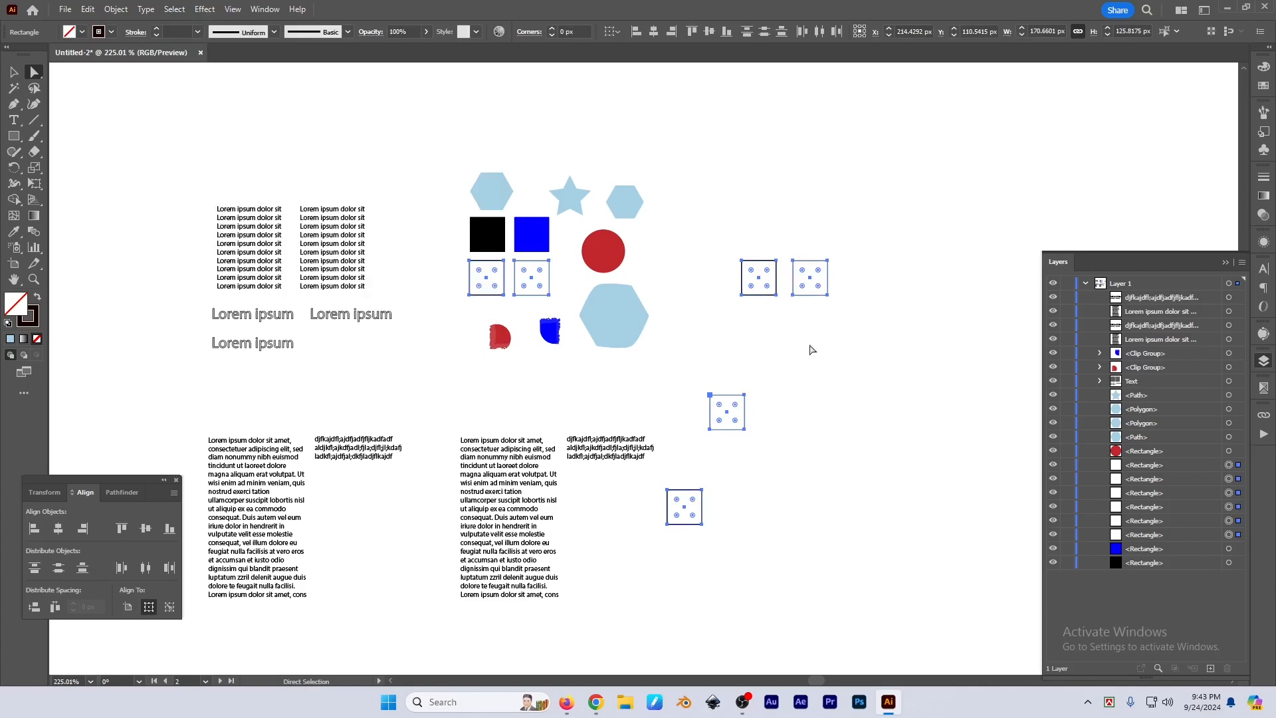
{"action": "left_click", "coordinate": [807, 365]}
Select the three thin outlined squares together and set their stroke weight to 1 pt
{"action": "key", "text": "v"}
{"action": "left_click", "coordinate": [744, 416]}
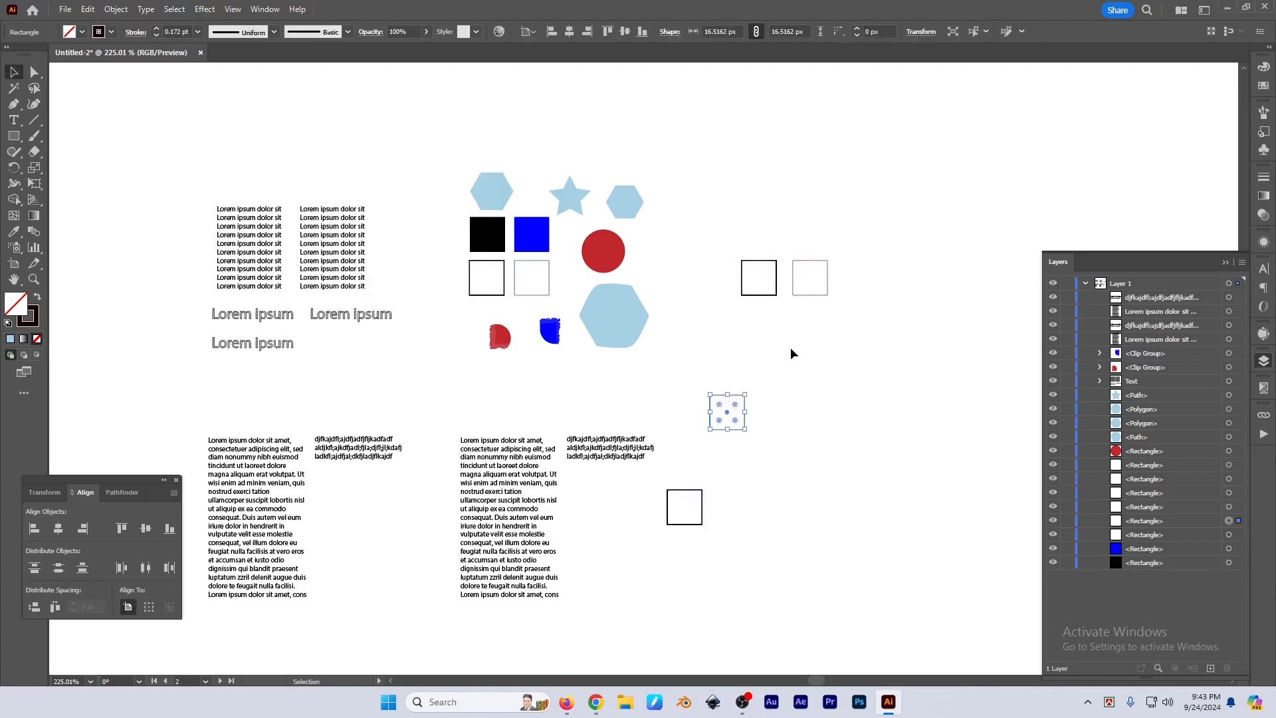
{"action": "left_click", "coordinate": [822, 282], "text": "shift"}
{"action": "left_click", "coordinate": [549, 279], "text": "shift"}
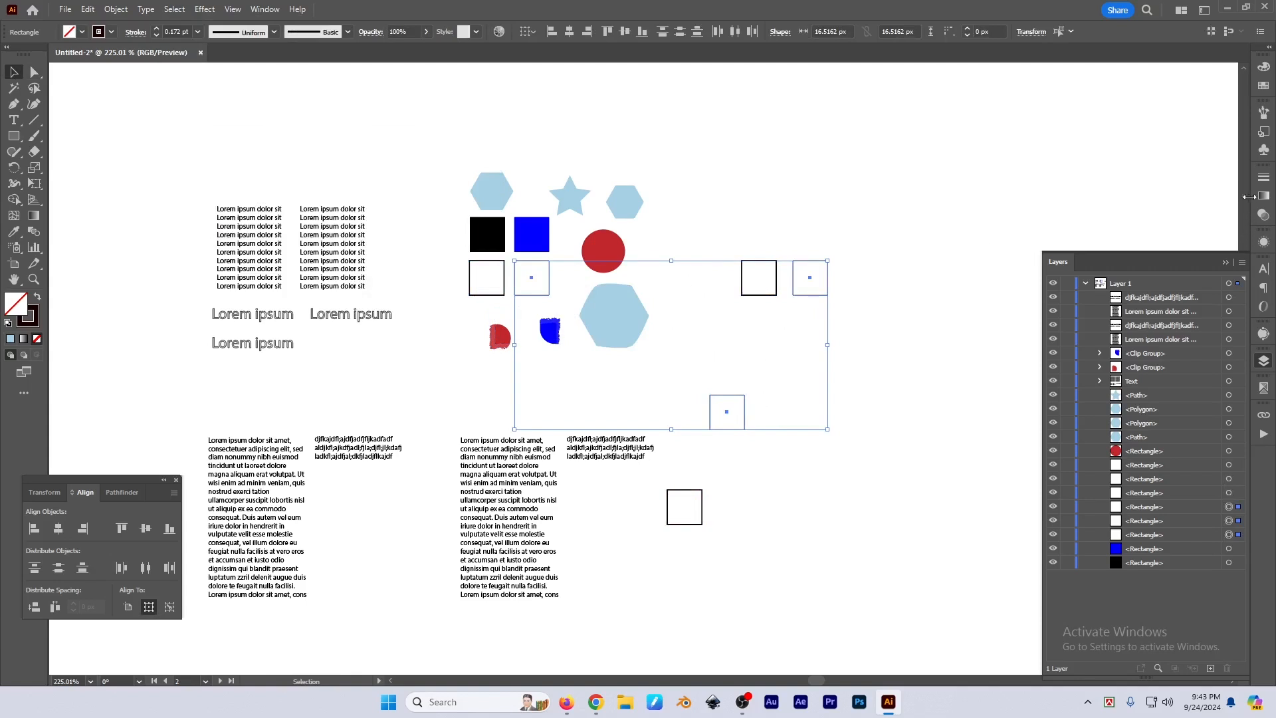
{"action": "left_click", "coordinate": [1265, 178]}
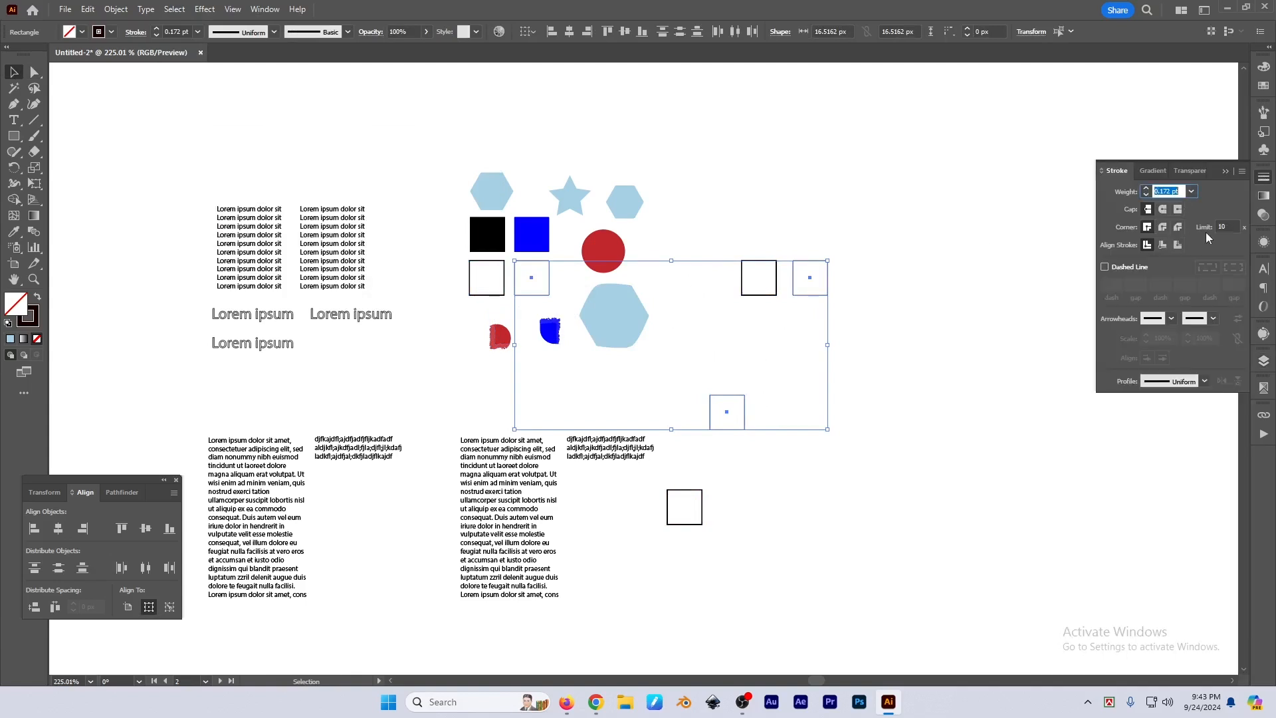
{"action": "left_click", "coordinate": [954, 493]}
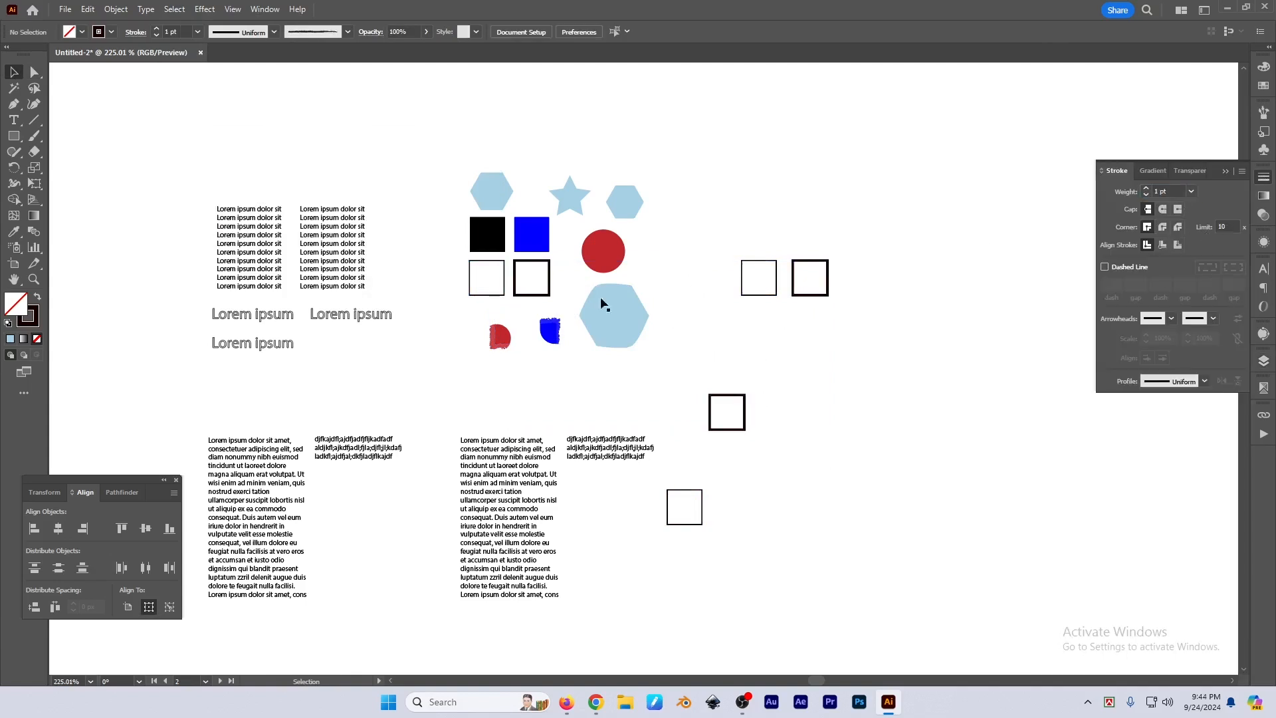
Pick the 1 pt outlined square beneath the blue square, select every object with the same stroke weight, and deselect them
{"action": "key", "text": "a"}
{"action": "left_click", "coordinate": [550, 278]}
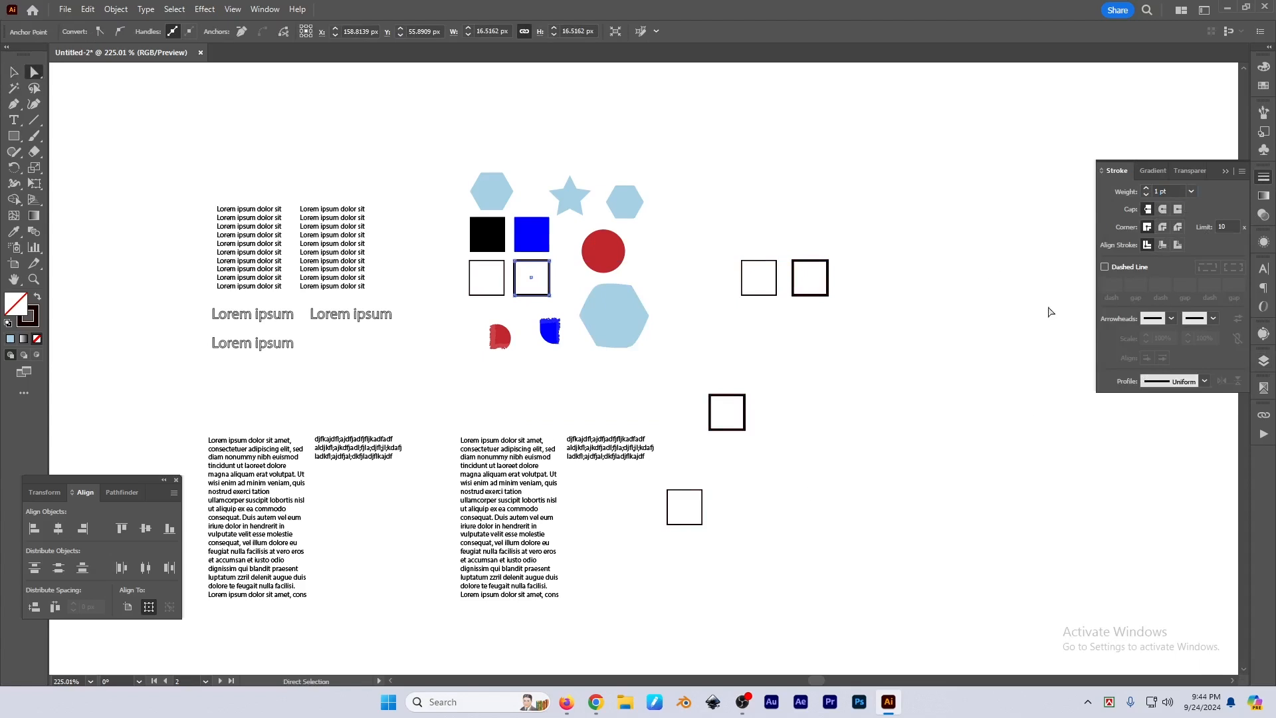
{"action": "key", "text": "alt+s"}
{"action": "key", "text": "m"}
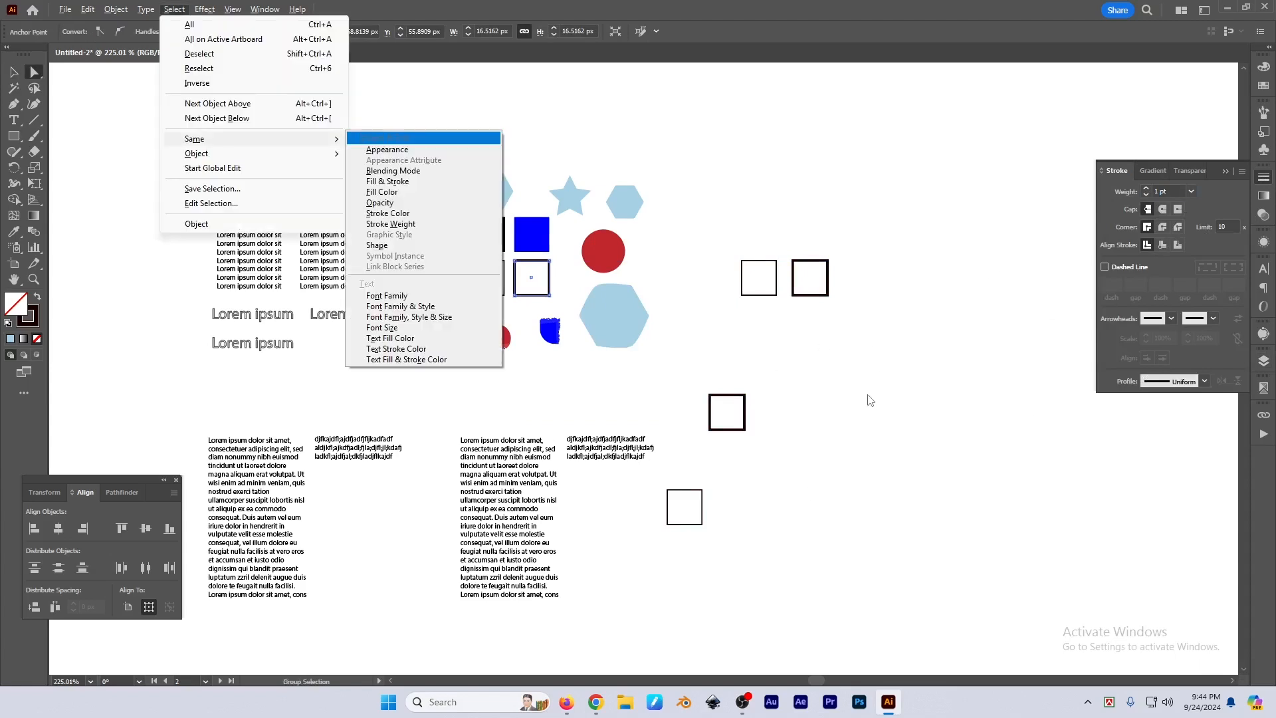
{"action": "key", "text": "w"}
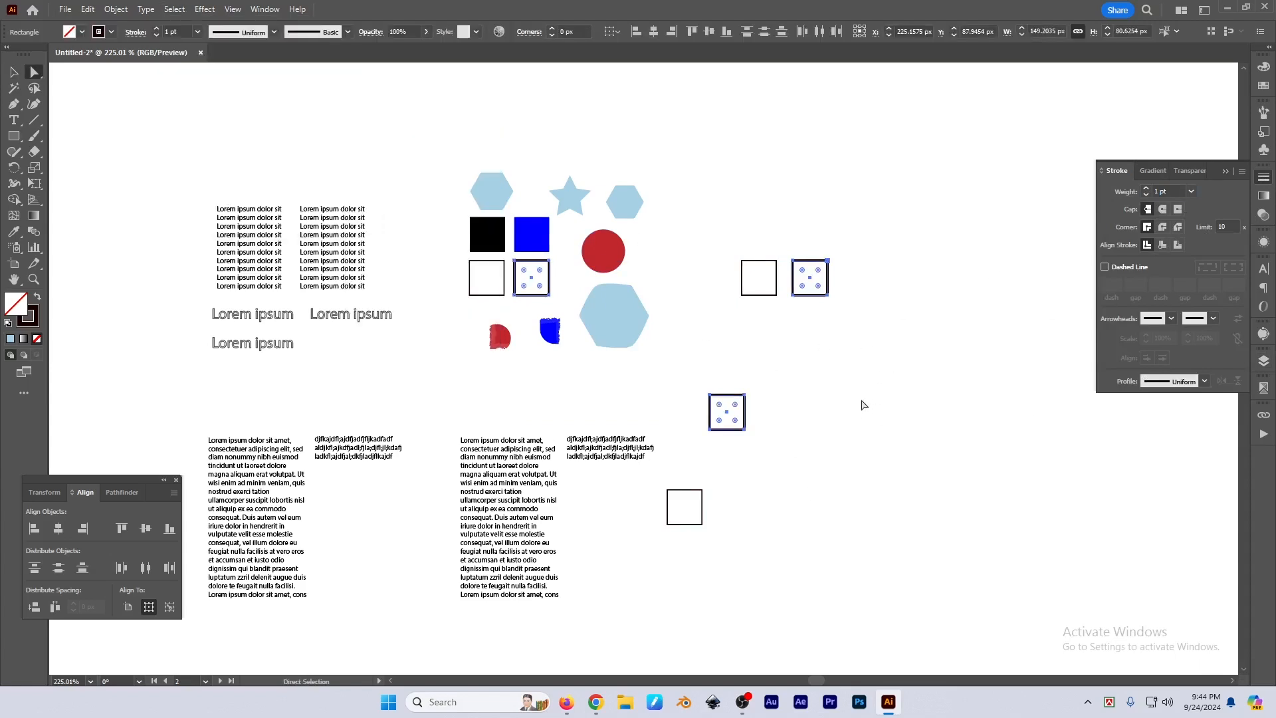
{"action": "left_click", "coordinate": [863, 404]}
{"action": "key", "text": "alt+s"}
{"action": "key", "text": "m"}
{"action": "key", "text": "Escape"}
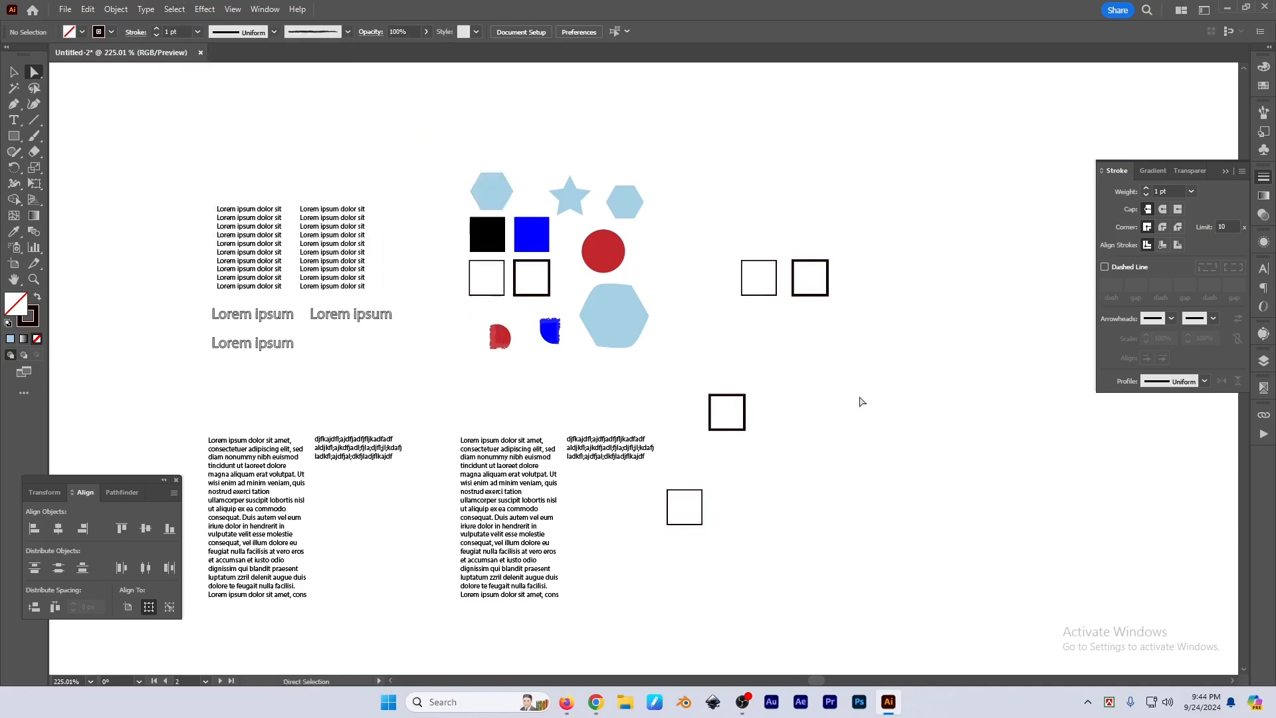
Pick the large light blue hexagon, select all objects with the same fill, and clear the selection
{"action": "left_click", "coordinate": [622, 318]}
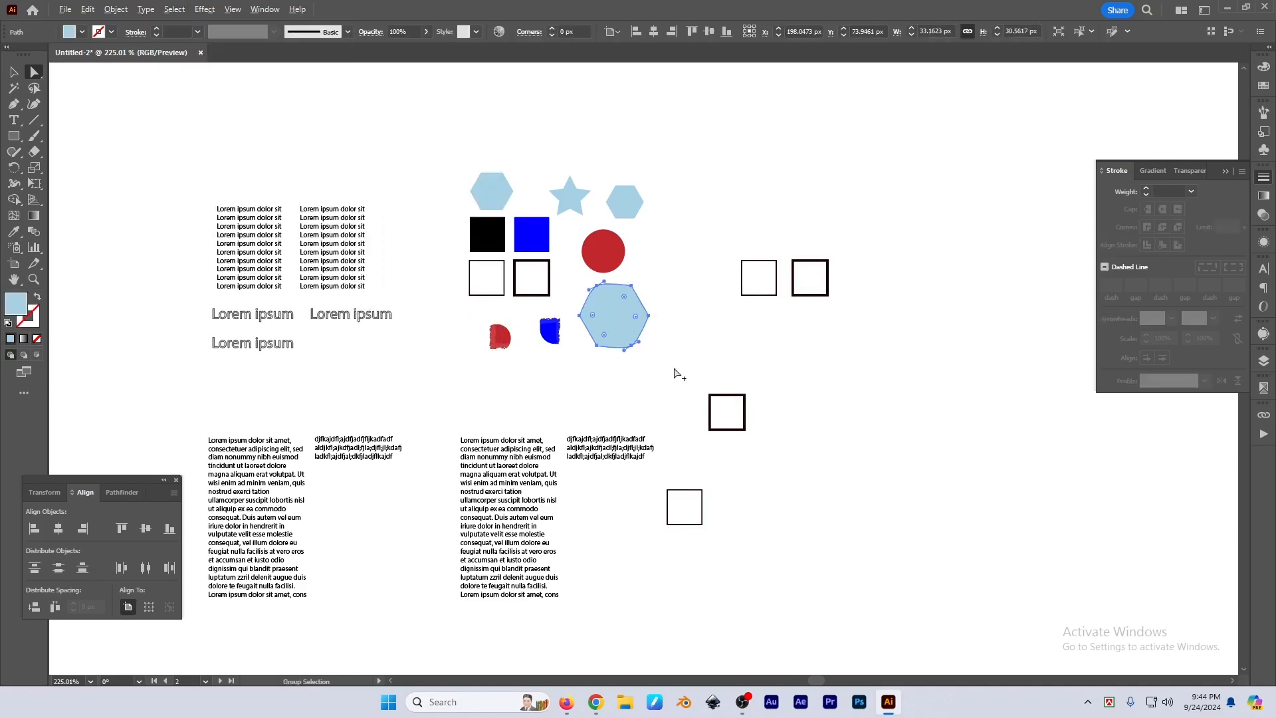
{"action": "key", "text": "alt+s"}
{"action": "key", "text": "m"}
{"action": "key", "text": "f"}
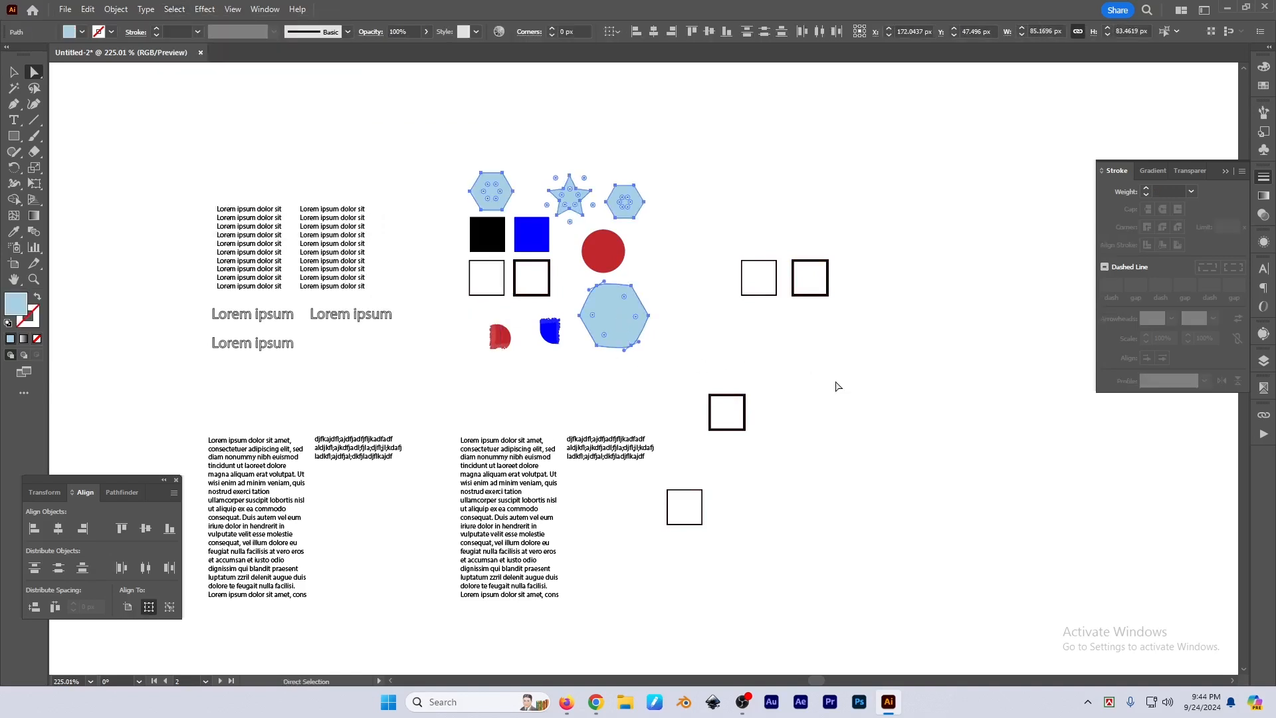
{"action": "key", "text": "ctrl+space"}
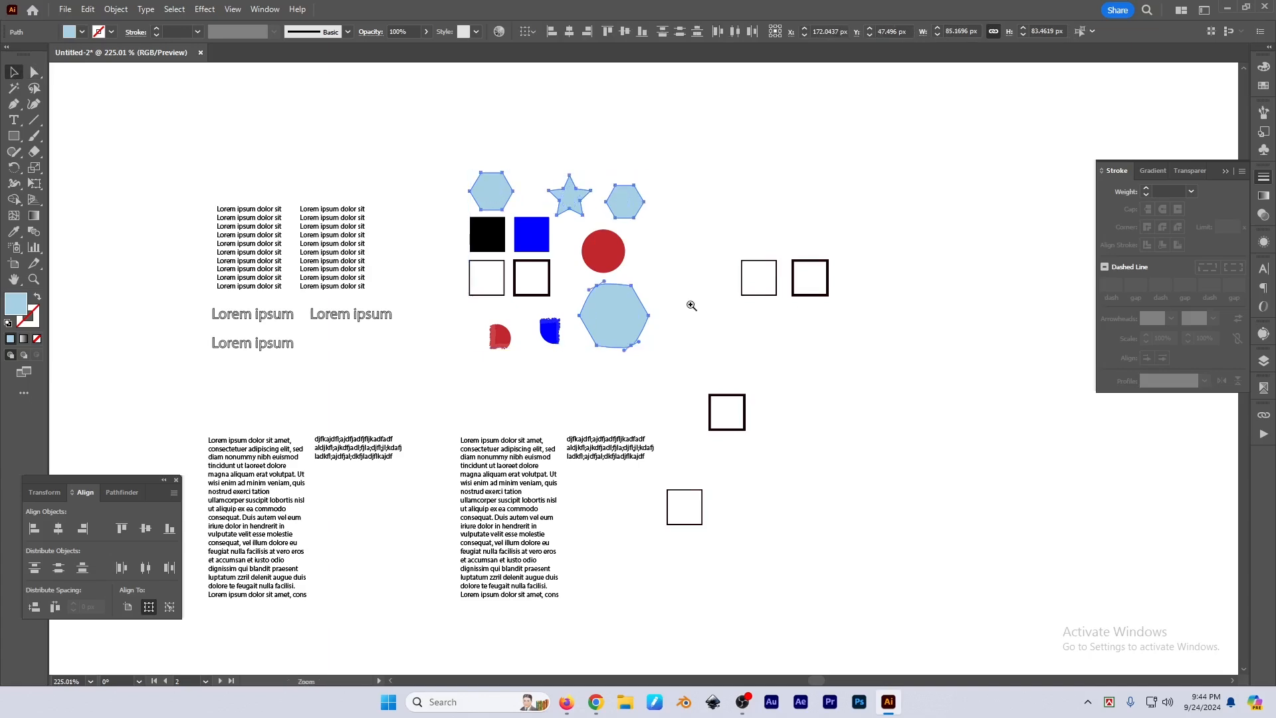
{"action": "left_click_drag", "start_coordinate": [691, 305], "coordinate": [675, 308]}
{"action": "left_click", "coordinate": [819, 360]}
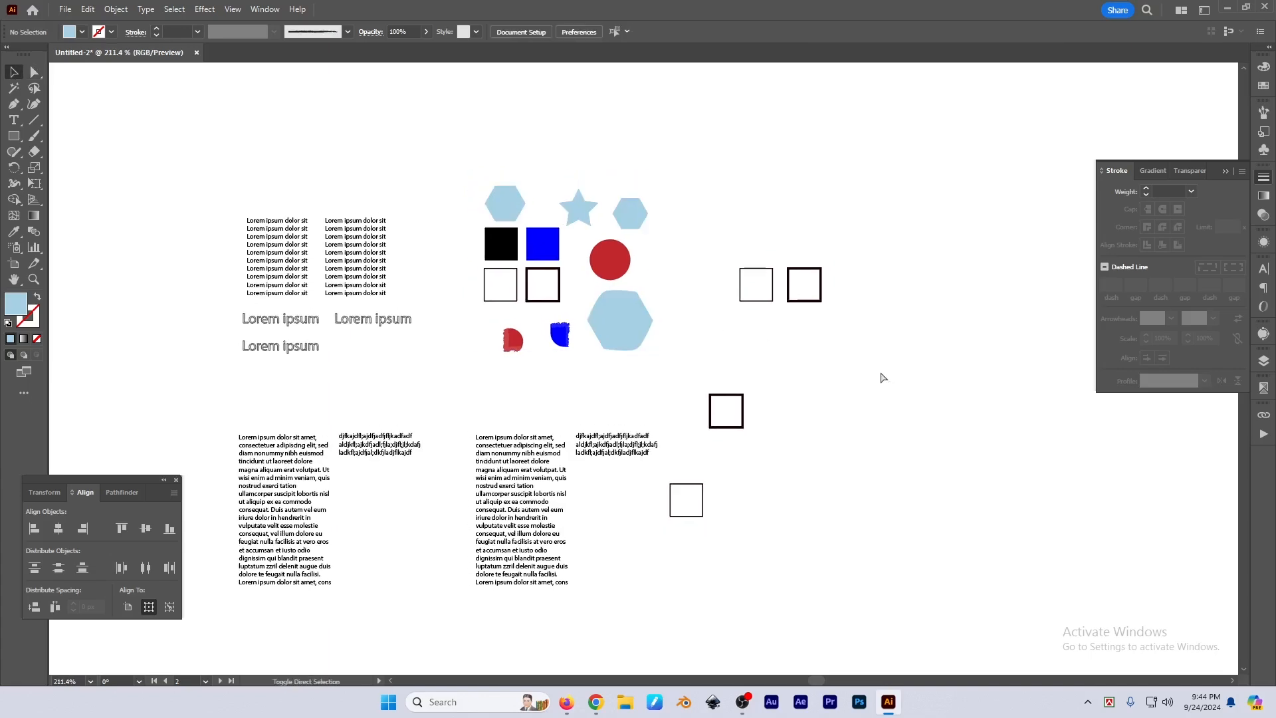
Show the artboards again and review the Select Same options for shapes and text
{"action": "key", "text": "ctrl+shift+h"}
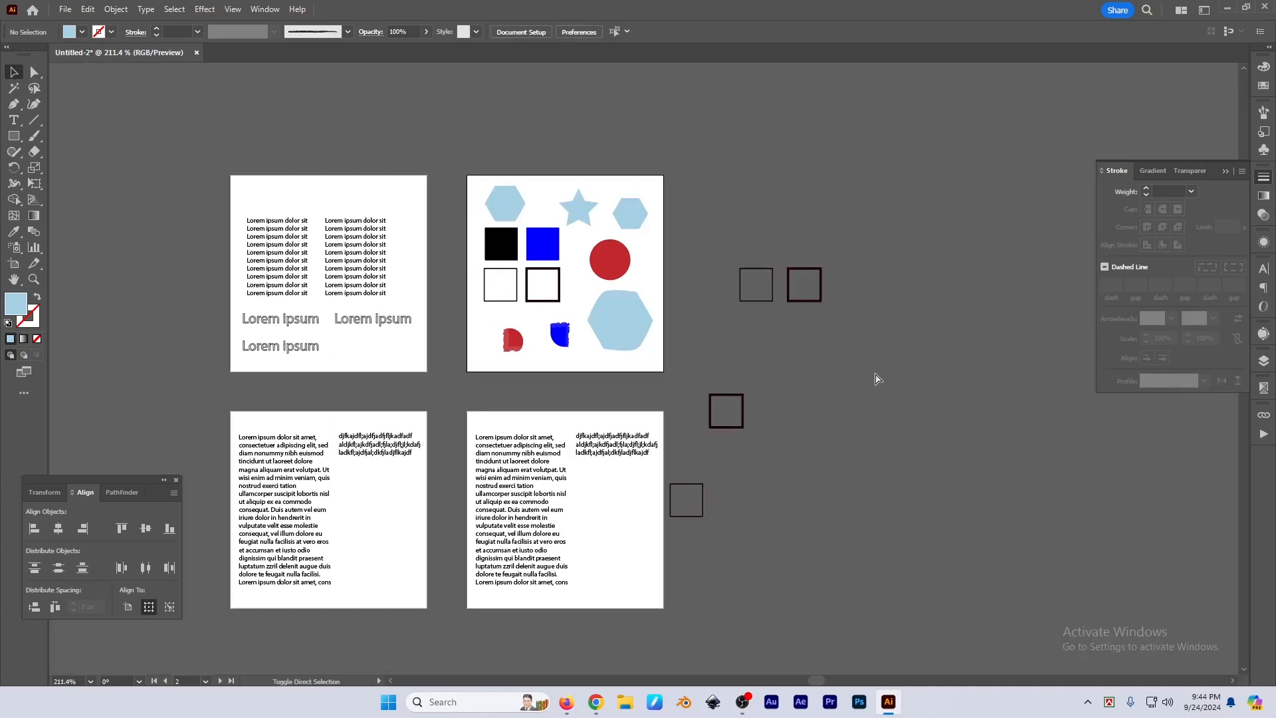
{"action": "key", "text": "space"}
{"action": "left_click_drag", "start_coordinate": [829, 383], "coordinate": [837, 368]}
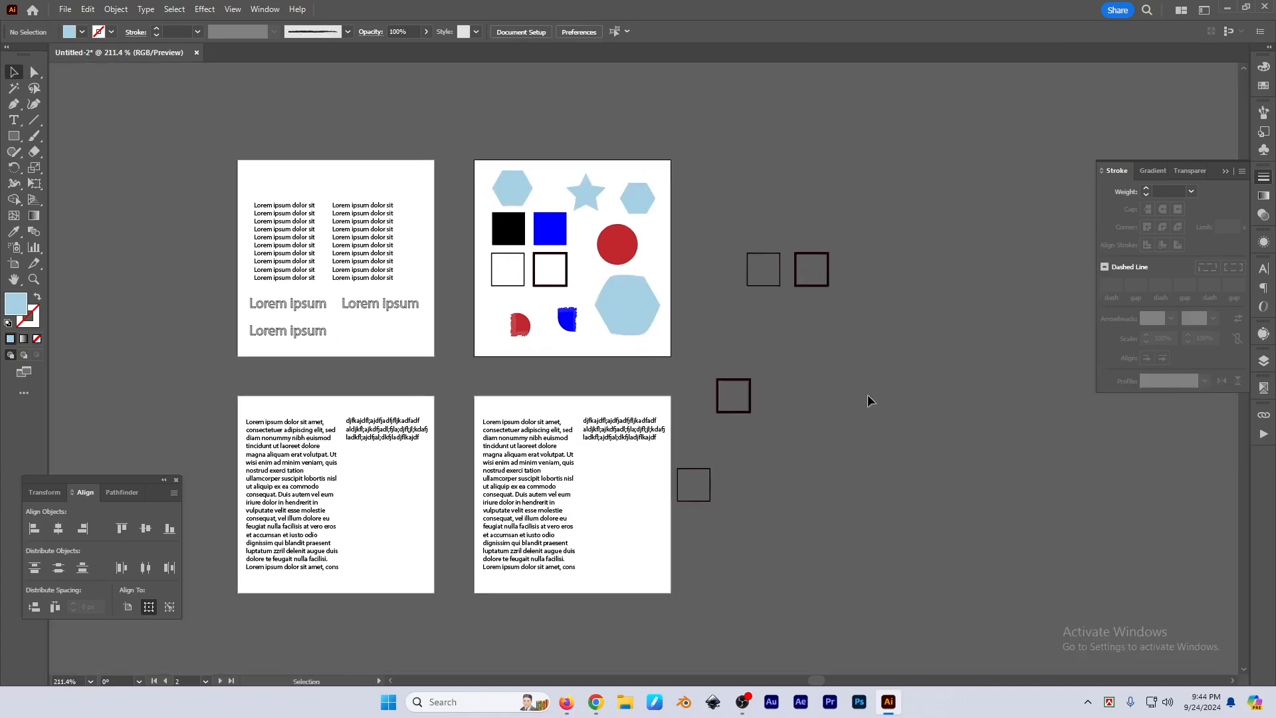
{"action": "left_click", "coordinate": [171, 10]}
{"action": "mouse_move", "coordinate": [232, 139]}
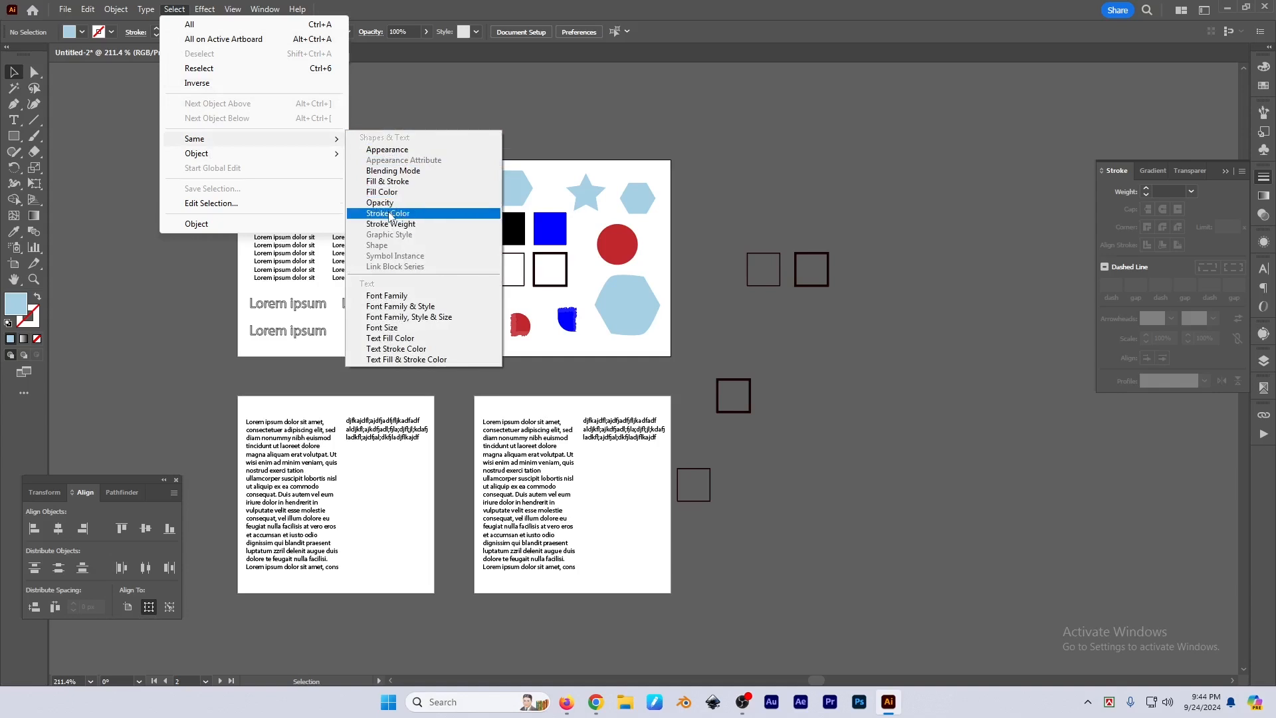
{"action": "left_click", "coordinate": [389, 213]}
Select the large hexagon, the small hexagon and the star on the shapes artboard and set their opacity to 50%
{"action": "left_click", "coordinate": [616, 303]}
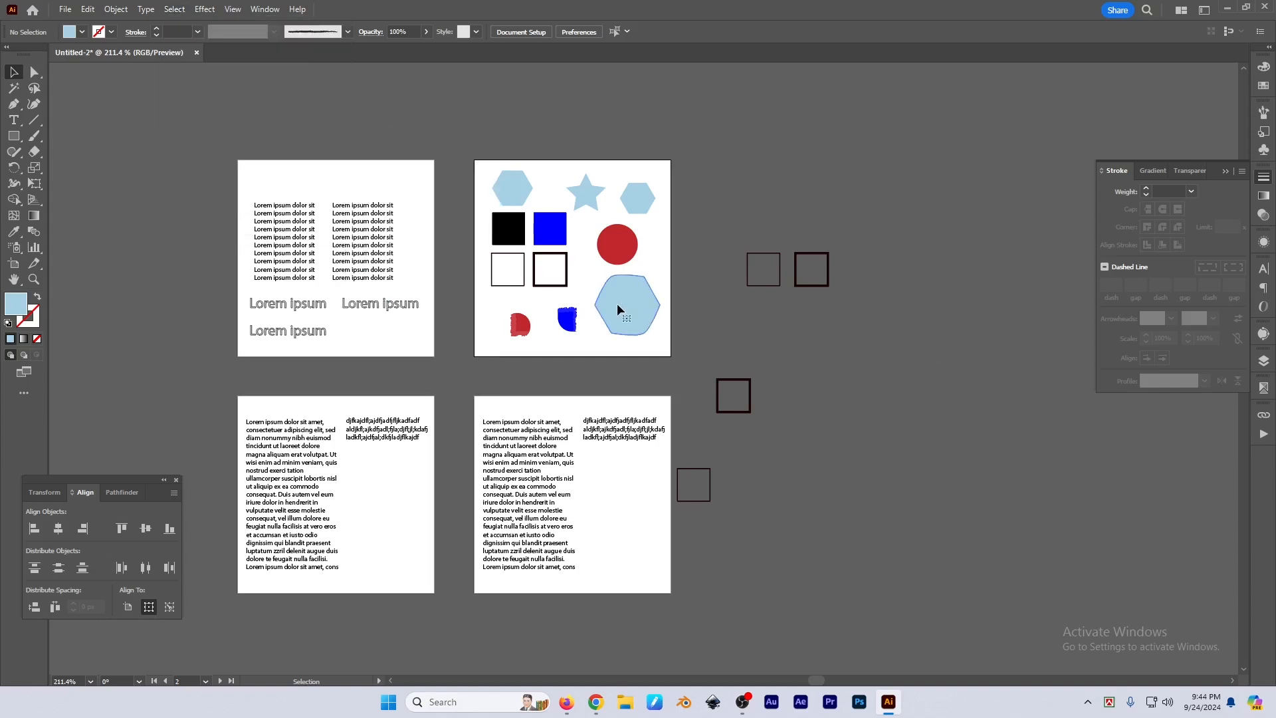
{"action": "left_click", "coordinate": [632, 195], "text": "shift"}
{"action": "left_click", "coordinate": [588, 195], "text": "shift"}
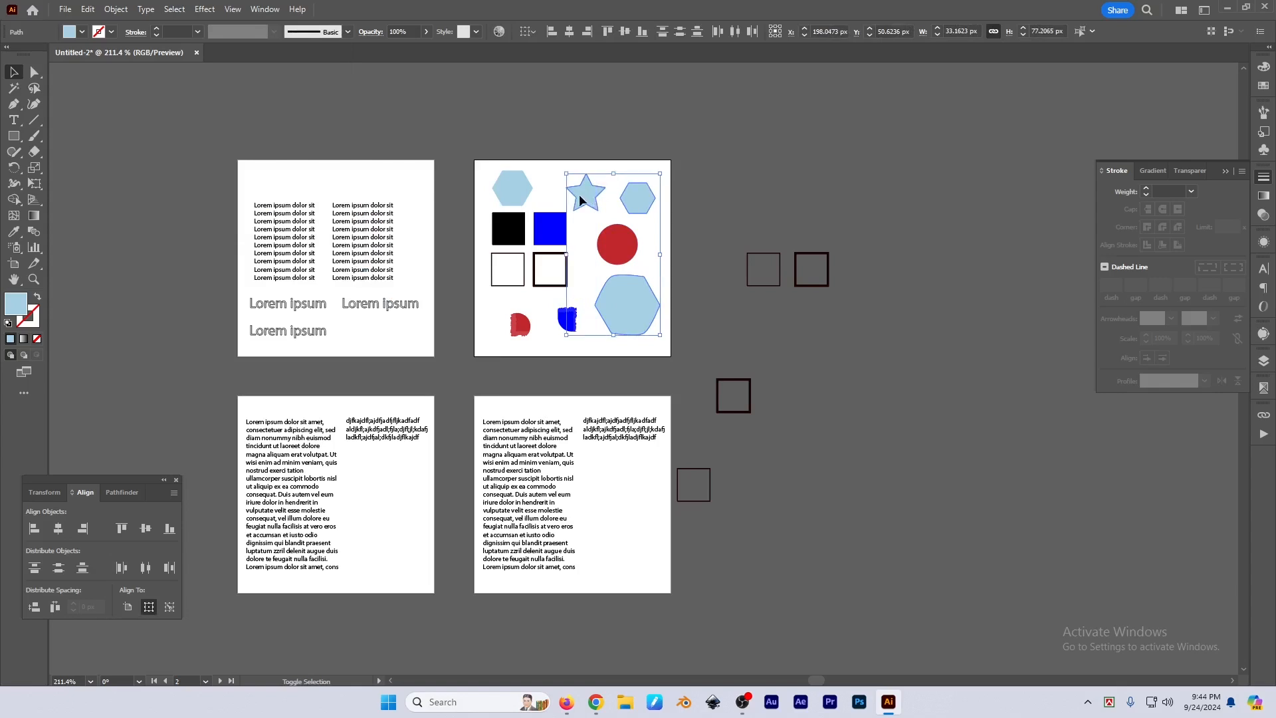
{"action": "left_click", "coordinate": [1190, 171]}
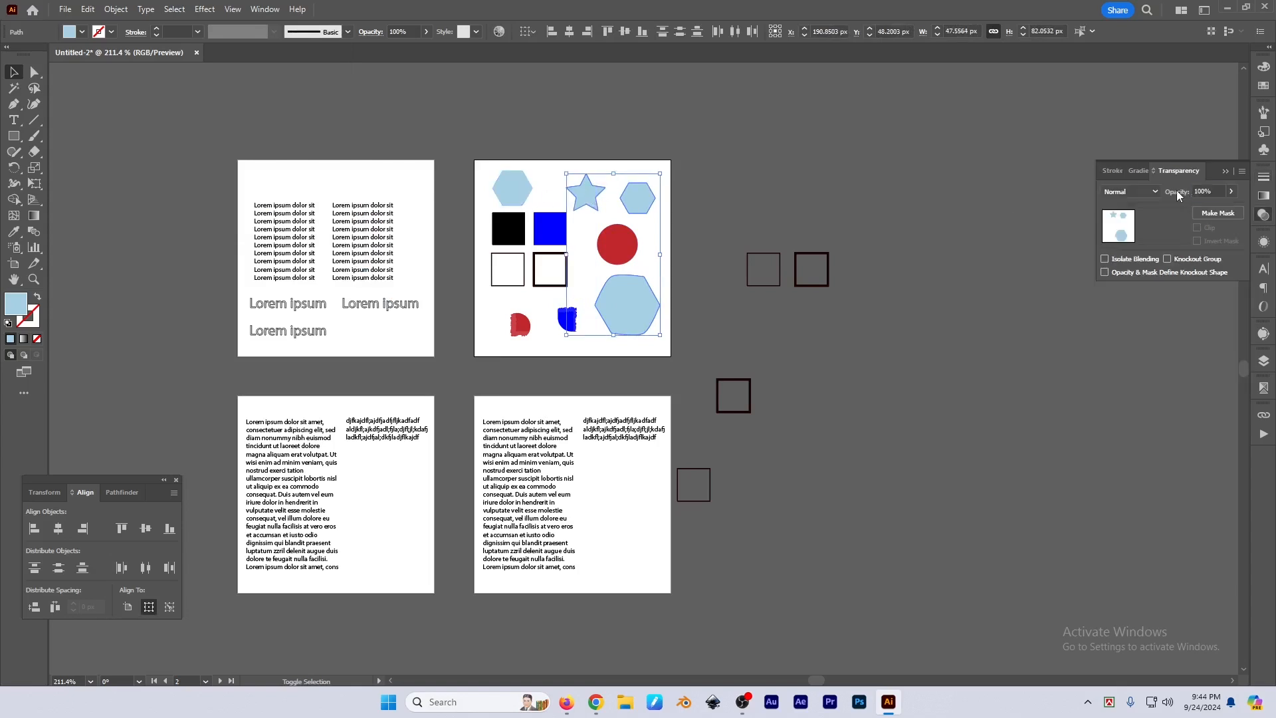
{"action": "left_click", "coordinate": [1202, 192]}
{"action": "type", "text": "50"}
{"action": "key", "text": "Return"}
{"action": "left_click", "coordinate": [1038, 362]}
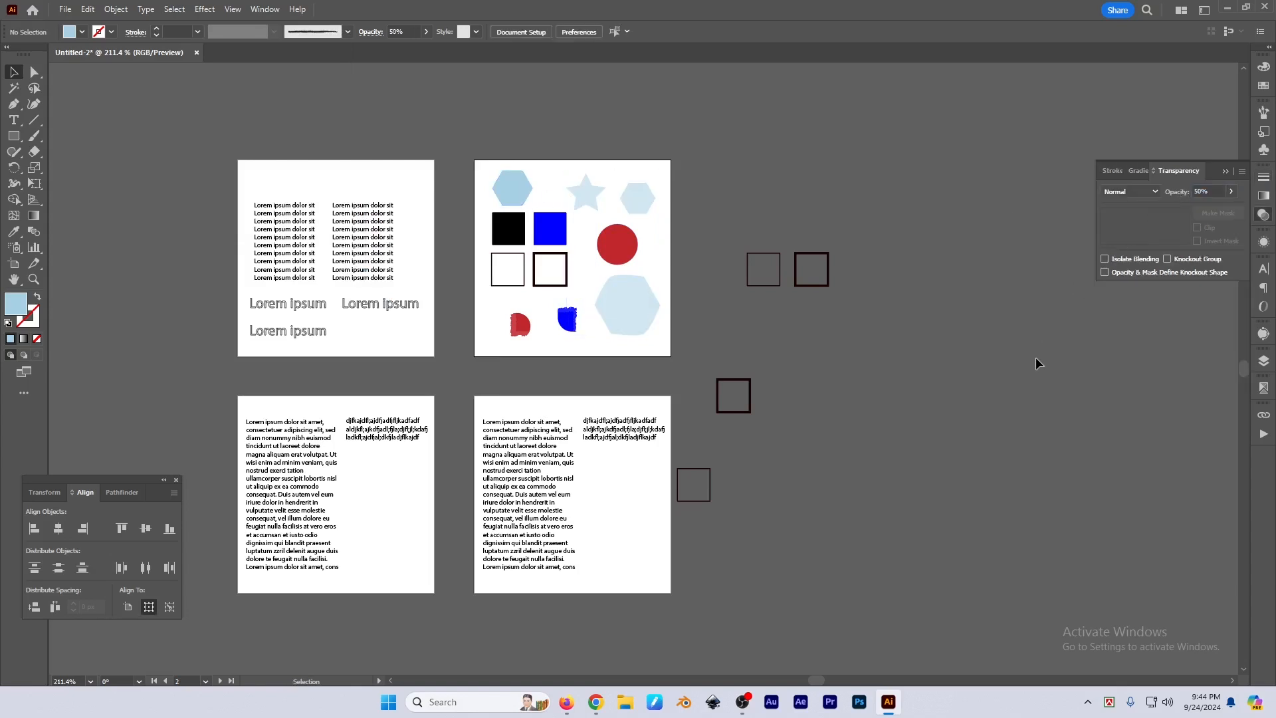
Pick the large 50% opacity hexagon, select all objects with the same opacity, and deselect them
{"action": "left_click", "coordinate": [658, 325]}
{"action": "key", "text": "alt+s"}
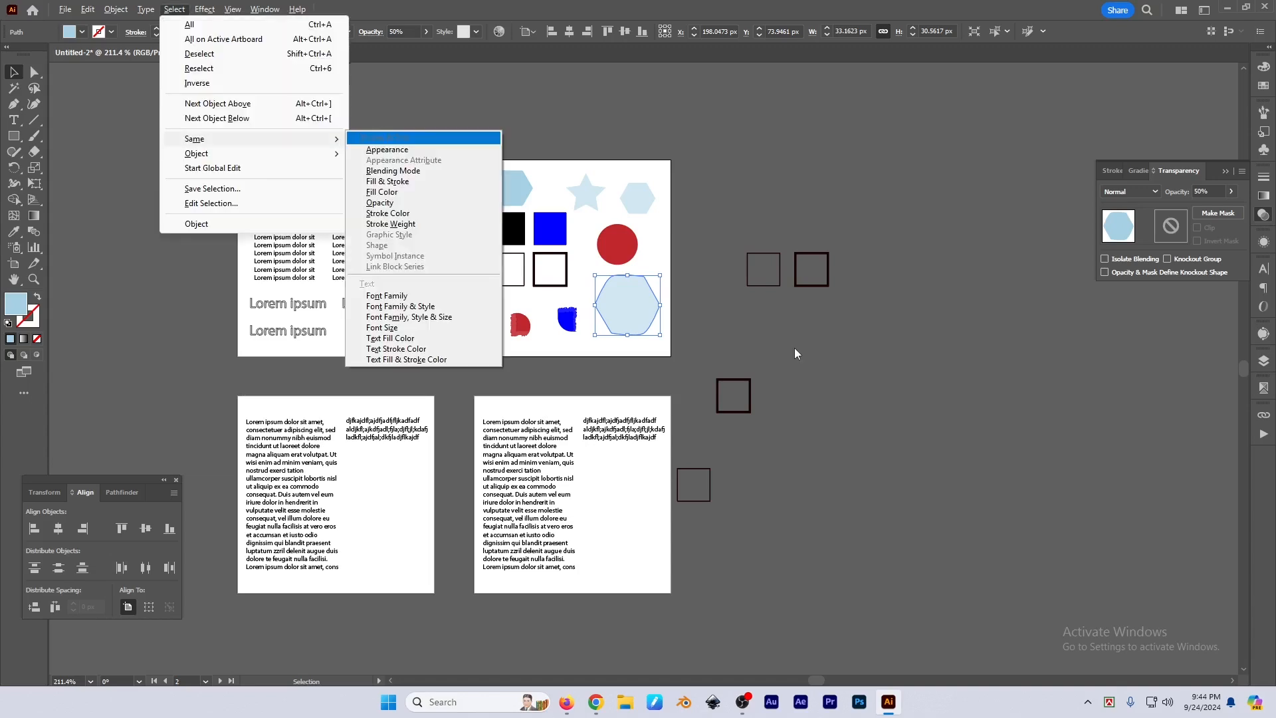
{"action": "key", "text": "Escape"}
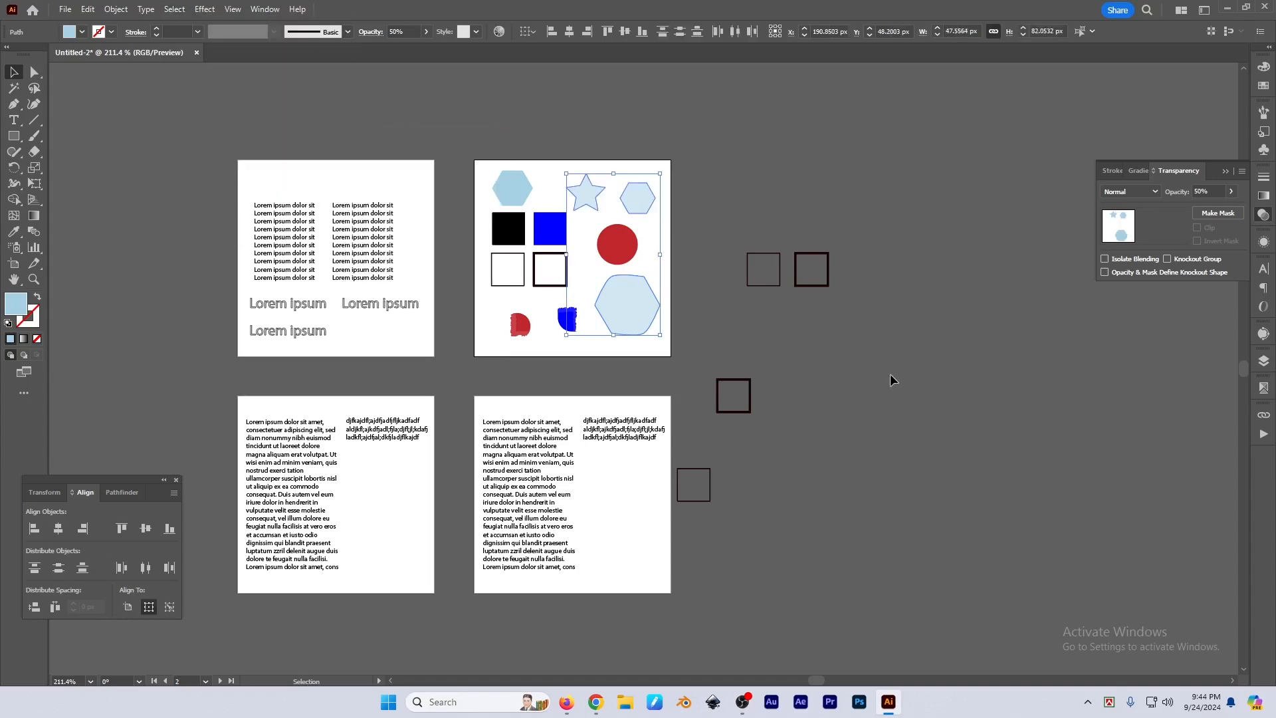
{"action": "left_click", "coordinate": [911, 387]}
{"action": "scroll", "coordinate": [912, 390], "scroll_direction": "down", "scroll_amount": 2}
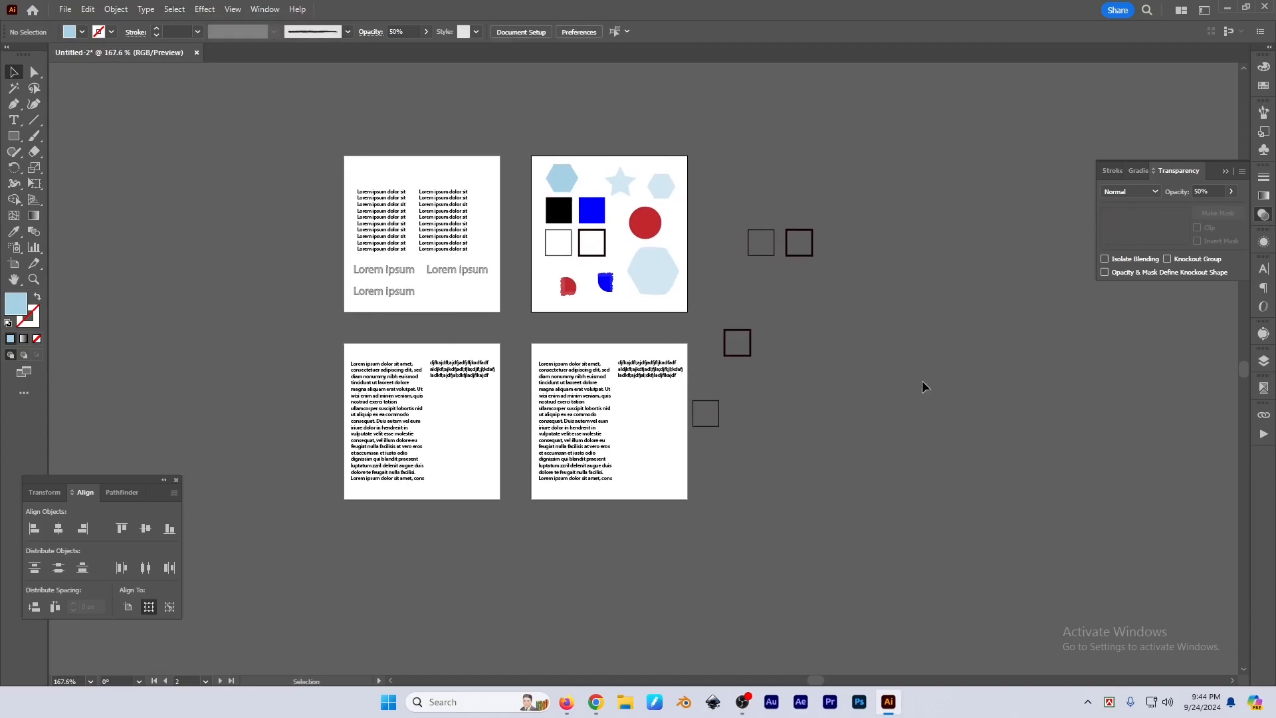
Place copies of the 50% opacity large hexagon, star and small hexagon on the edges of the three text artboards
{"action": "left_click", "coordinate": [668, 271]}
{"action": "left_click_drag", "start_coordinate": [645, 277], "coordinate": [465, 511]}
{"action": "left_click_drag", "start_coordinate": [564, 177], "coordinate": [349, 161]}
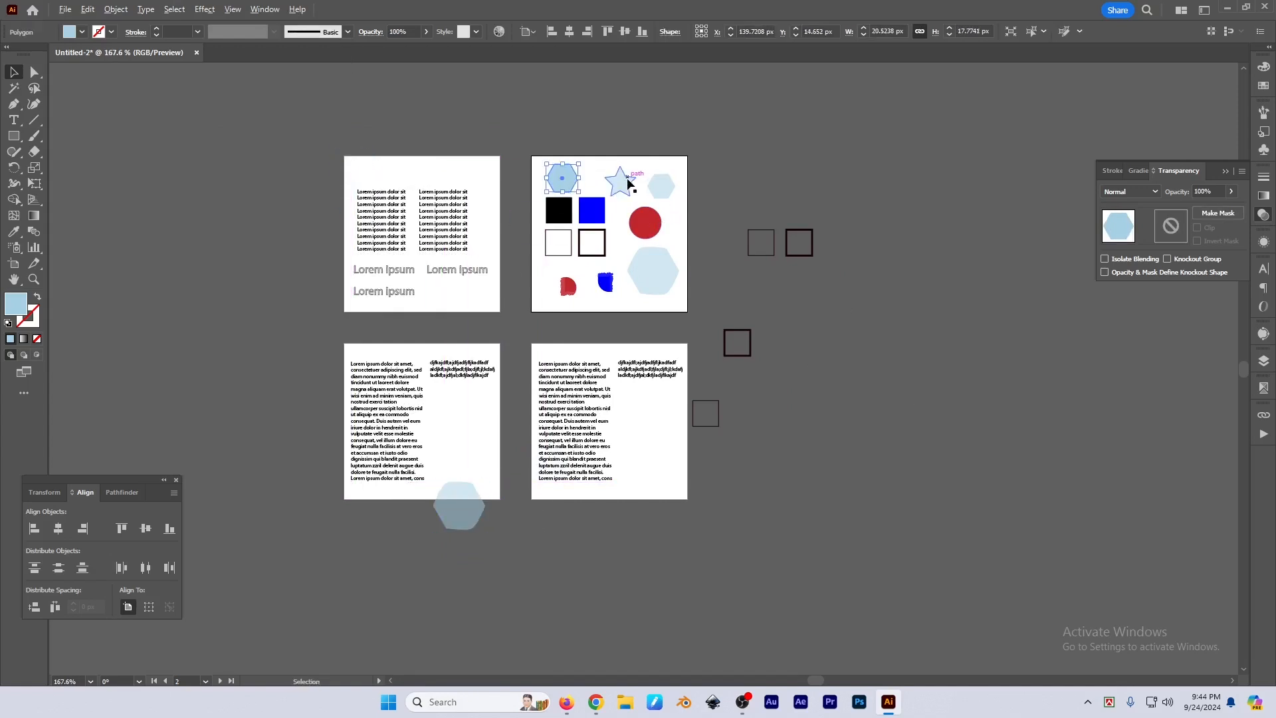
{"action": "left_click_drag", "start_coordinate": [625, 181], "coordinate": [679, 503]}
{"action": "left_click", "coordinate": [710, 502]}
Pick the small hexagon copy with the Direct Selection tool, select every object with the same opacity, and deselect them
{"action": "key", "text": "a"}
{"action": "left_click", "coordinate": [677, 493]}
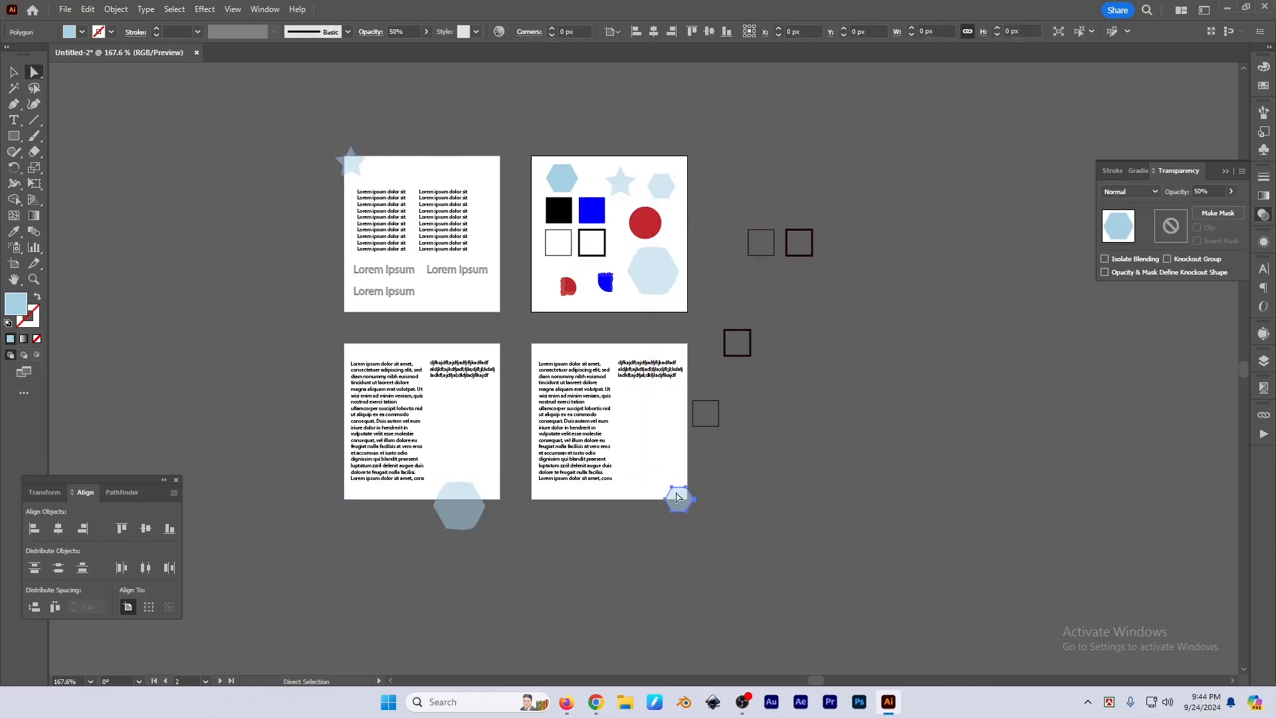
{"action": "key", "text": "alt+s"}
{"action": "key", "text": "m"}
{"action": "key", "text": "o"}
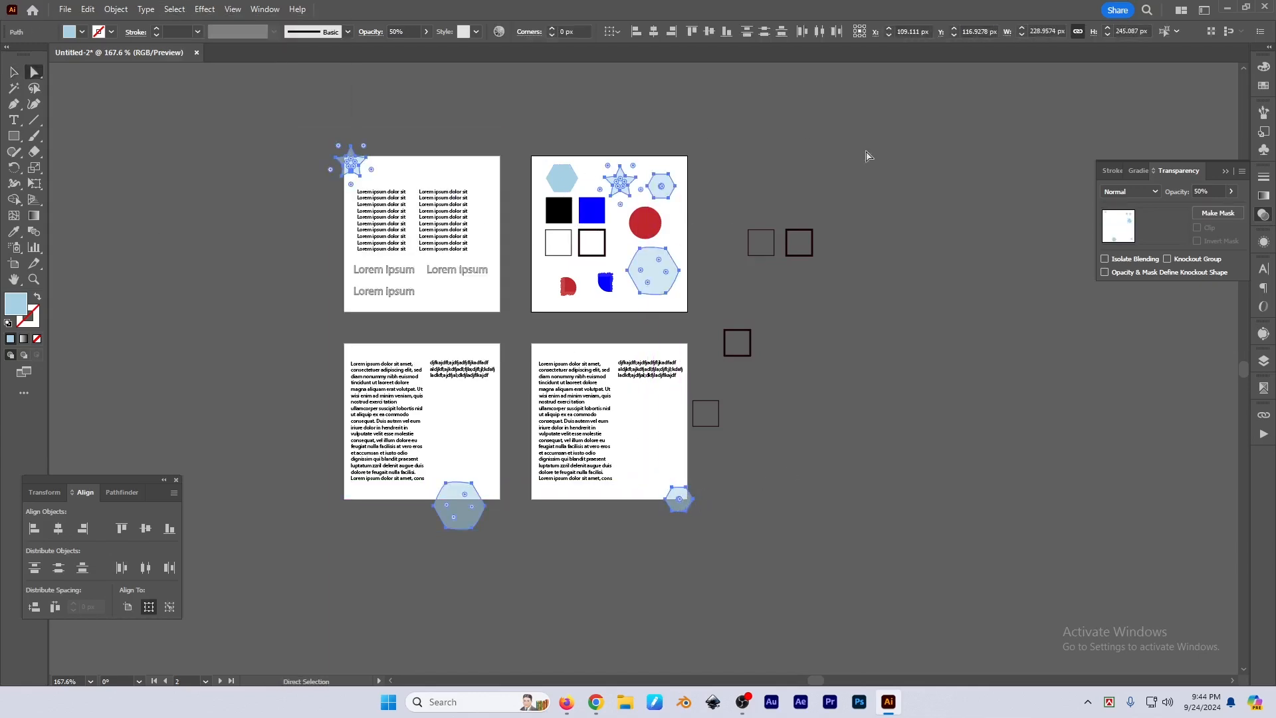
{"action": "left_click", "coordinate": [876, 427]}
{"action": "left_click_drag", "start_coordinate": [618, 382], "coordinate": [661, 451]}
{"action": "key", "text": "v"}
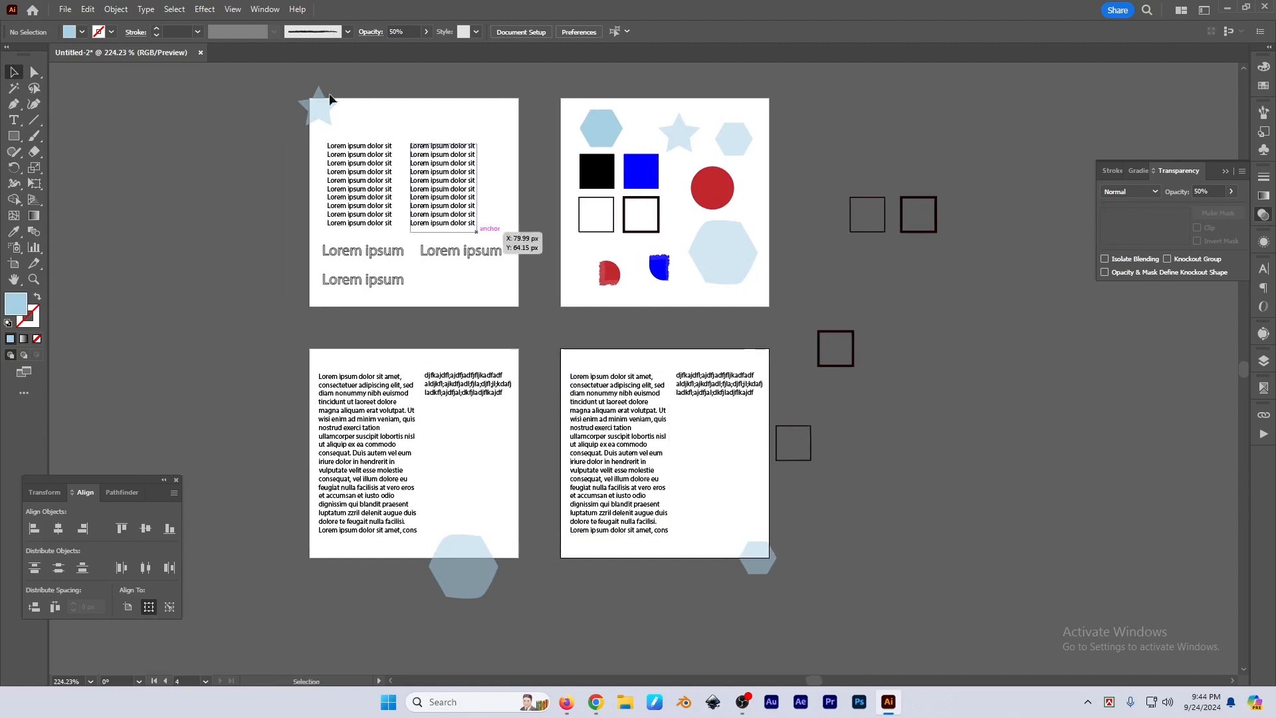
Review the Select Same attribute options and the list of available effects
{"action": "left_click", "coordinate": [173, 10]}
{"action": "mouse_move", "coordinate": [222, 144]}
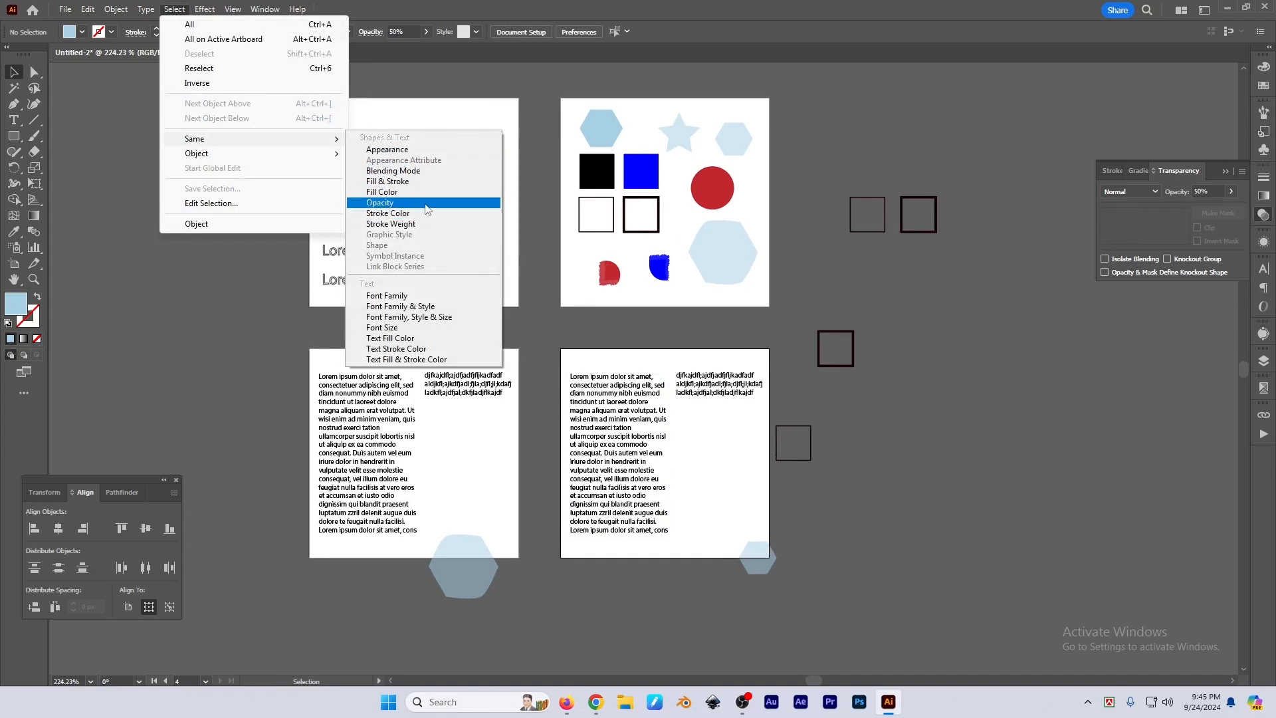
{"action": "left_click", "coordinate": [893, 395]}
{"action": "scroll", "coordinate": [892, 413], "scroll_direction": "up", "scroll_amount": 1}
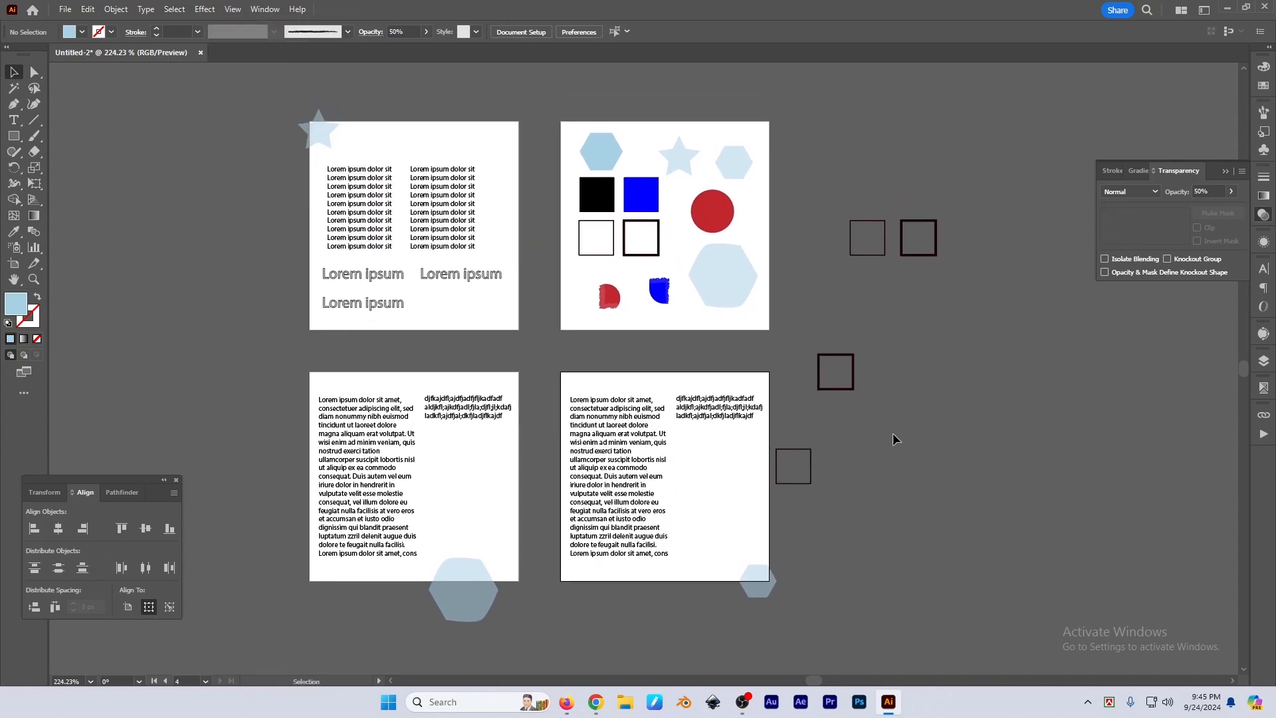
{"action": "left_click", "coordinate": [204, 9]}
{"action": "mouse_move", "coordinate": [263, 260]}
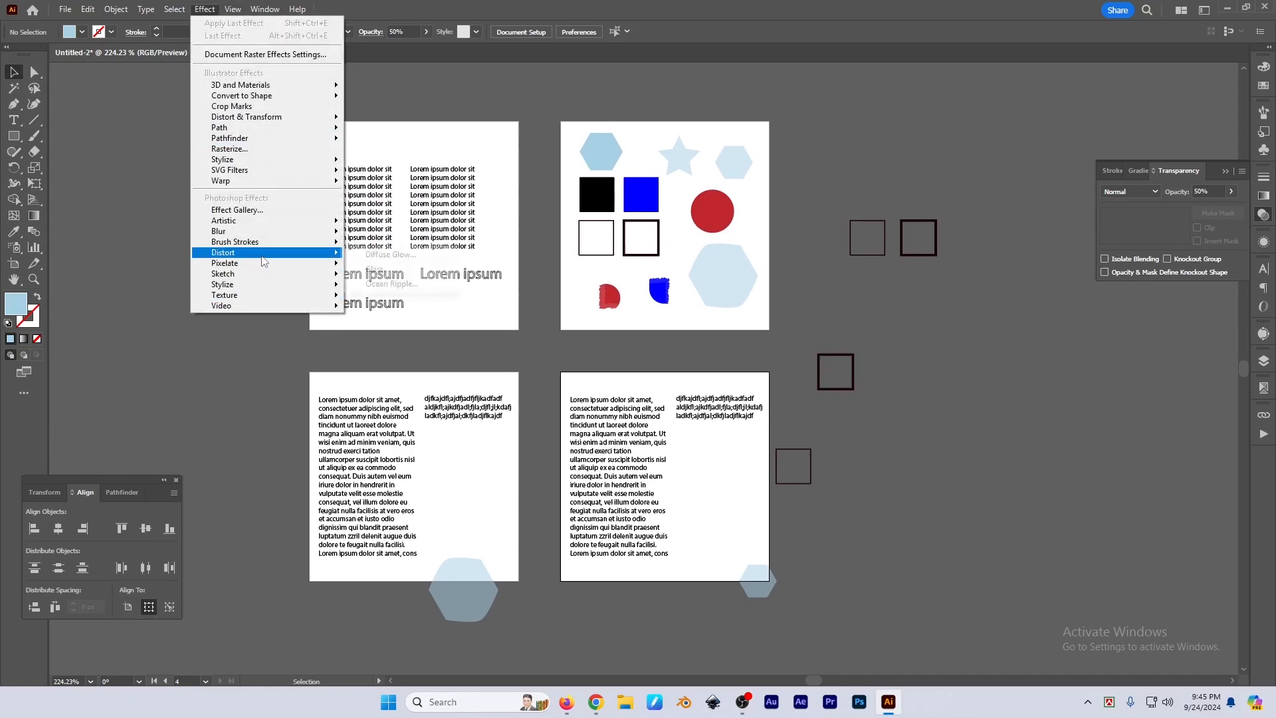
{"action": "left_click", "coordinate": [817, 411]}
{"action": "scroll", "coordinate": [868, 452], "scroll_direction": "up", "scroll_amount": 1}
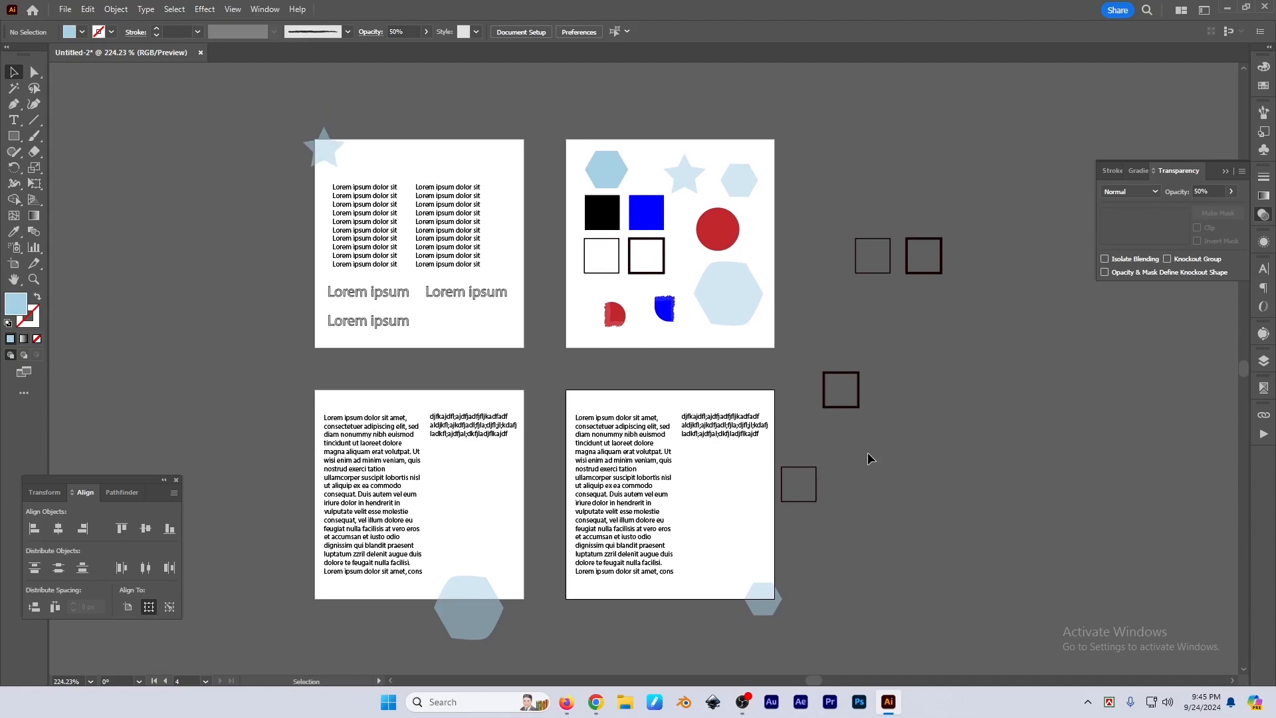